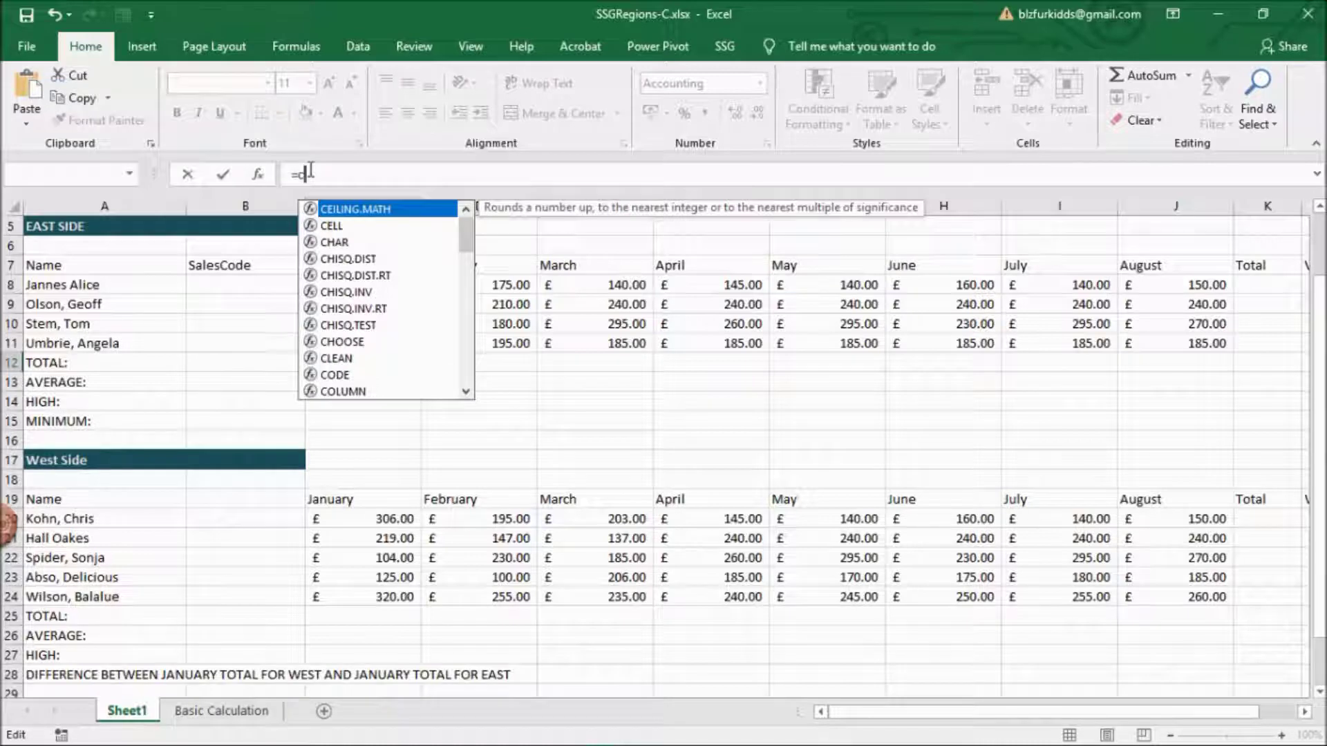
# - Complete the East Side January total in C12 with the formula =C8+C9+C10+C11
pyautogui.write('8')
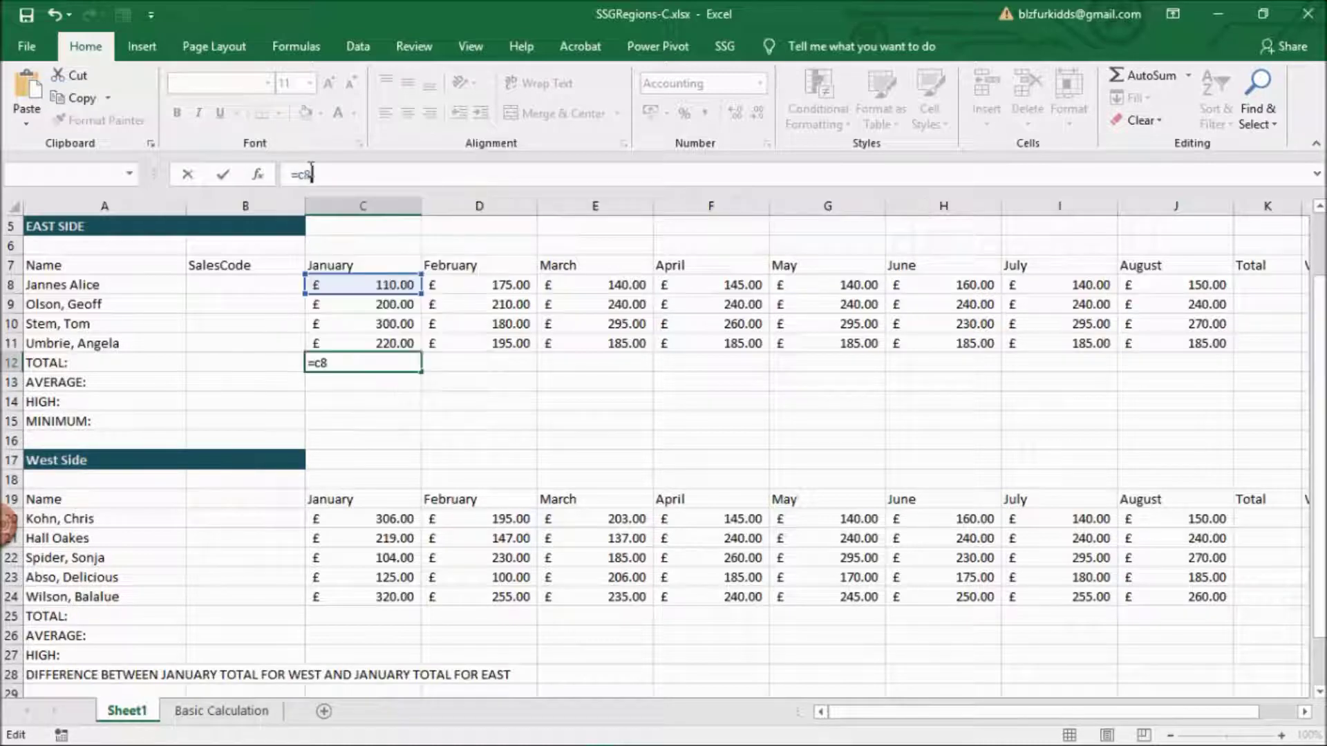
pyautogui.write('+C')
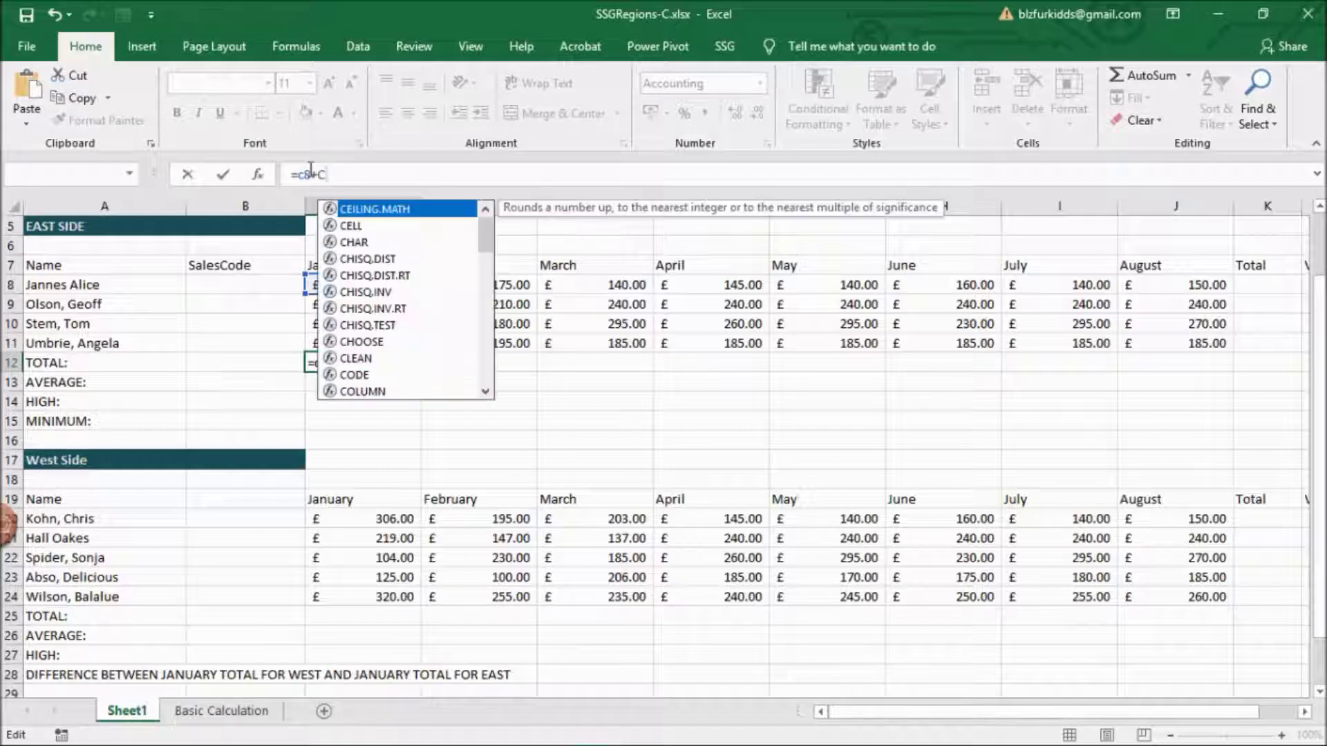
pyautogui.write('9+C10')
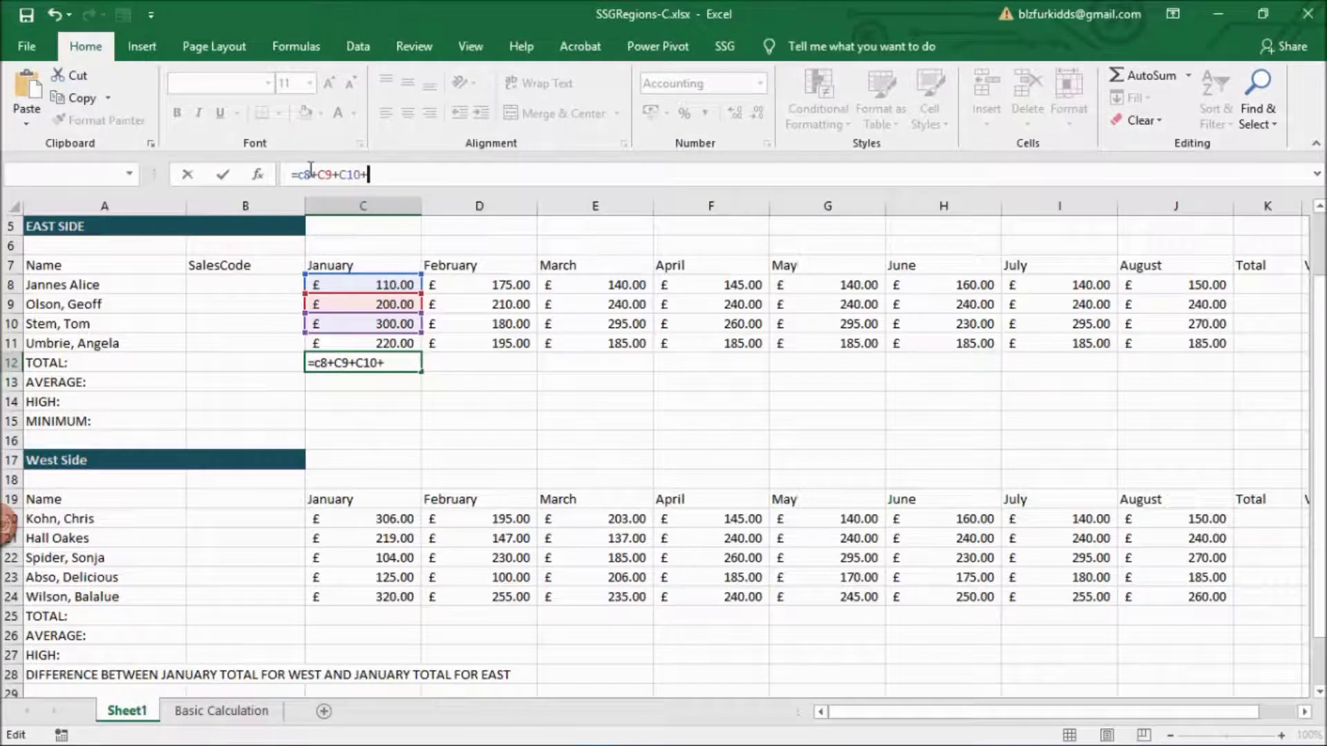
pyautogui.write('+C1')
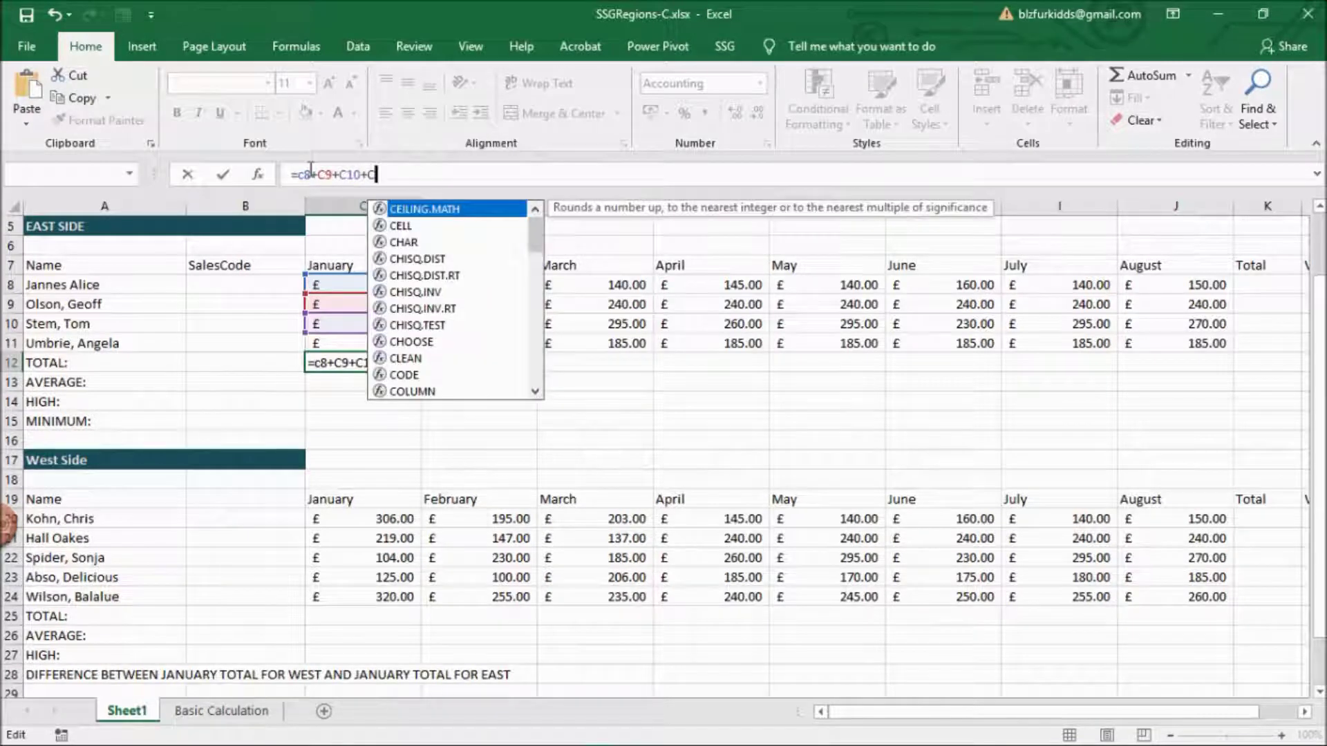
pyautogui.write('1')
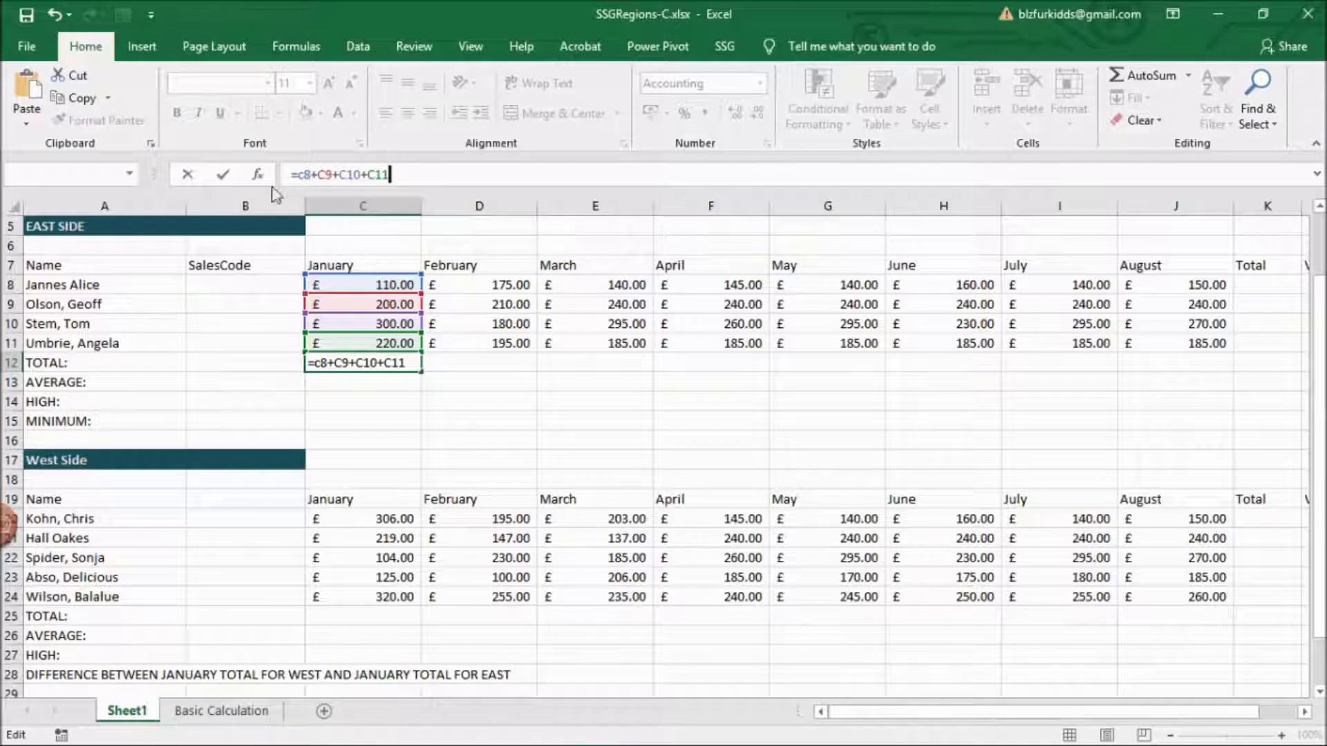
pyautogui.click(223, 179)
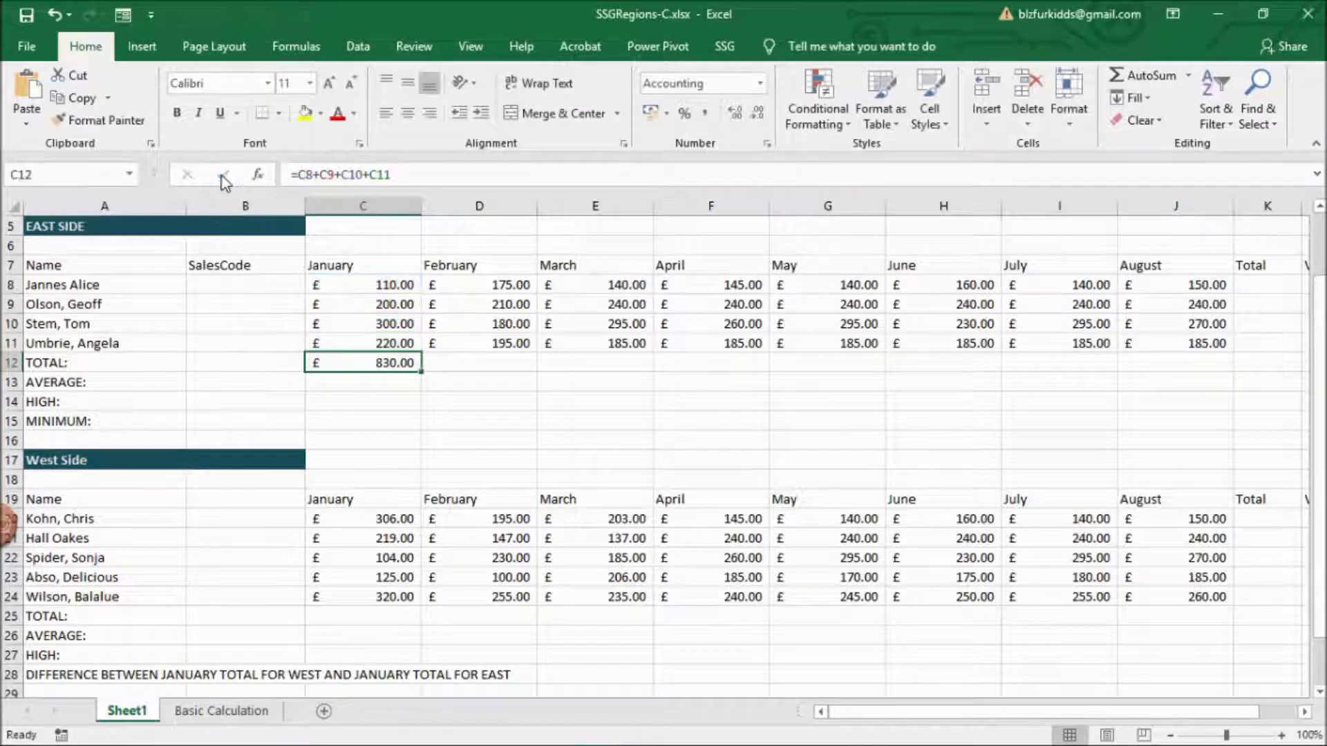
pyautogui.click(408, 416)
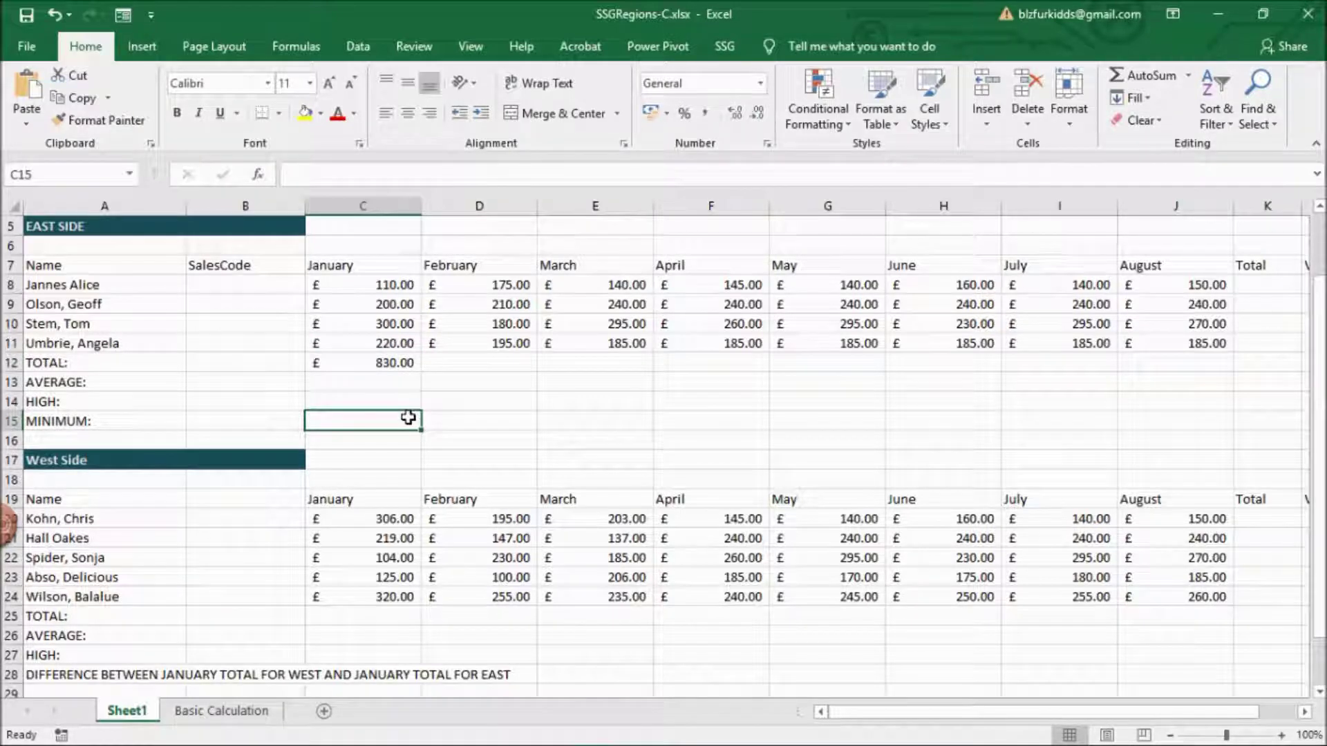
# - On the Basic Calculation sheet, add the two January values in N9 with the formula =N7+N8
pyautogui.click(236, 715)
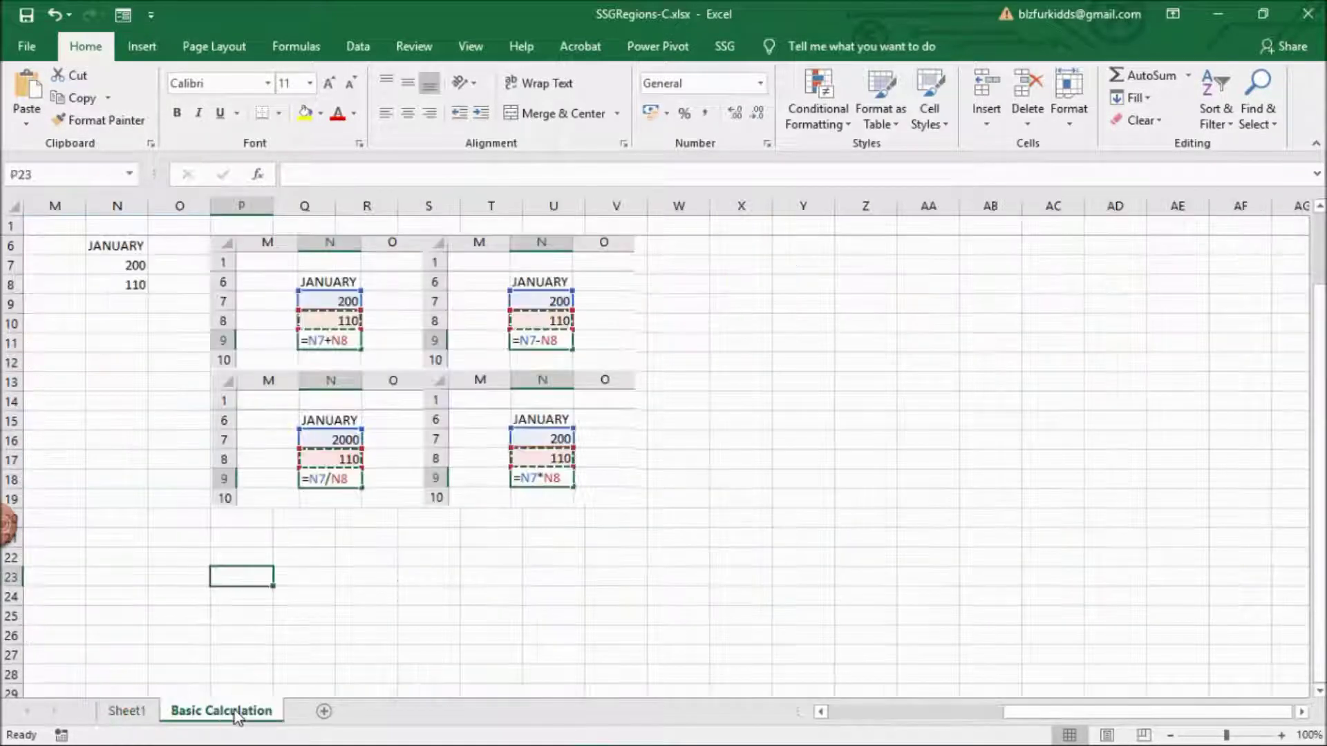
pyautogui.click(109, 302)
pyautogui.write('=')
pyautogui.click(121, 267)
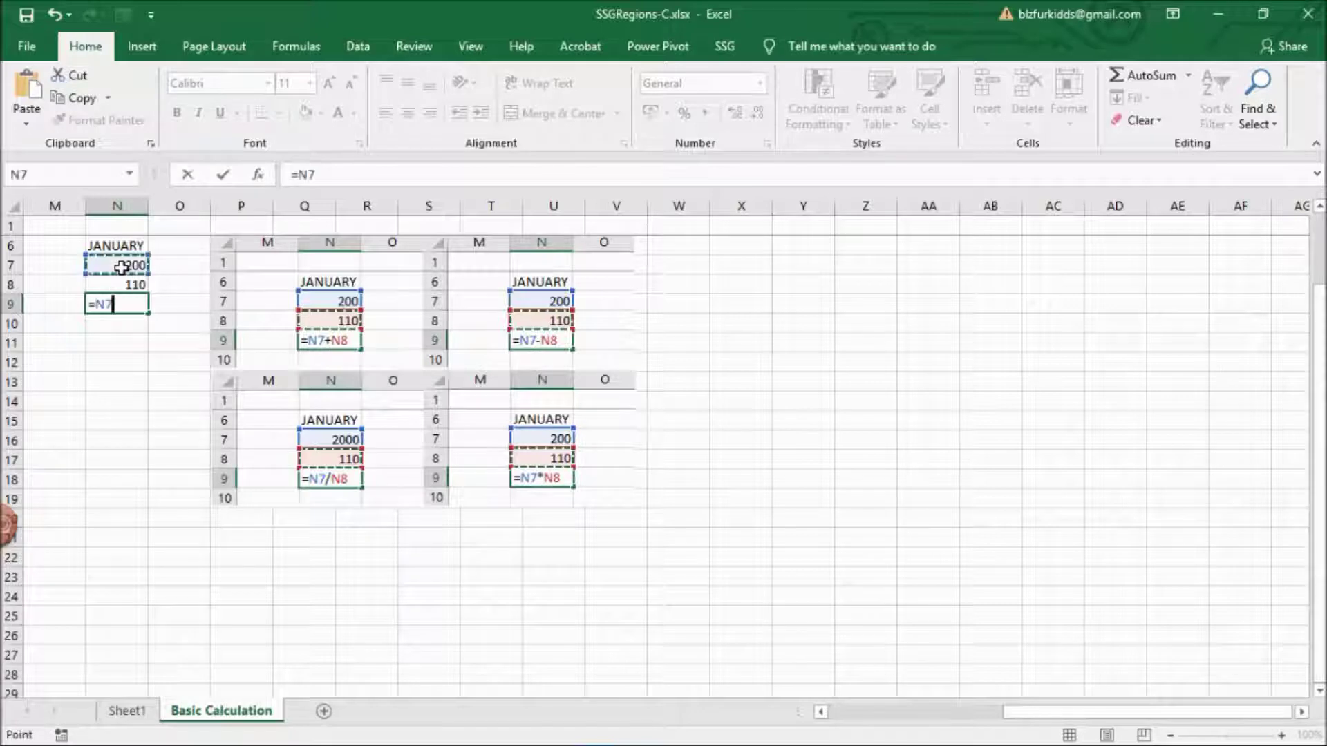
pyautogui.write('+')
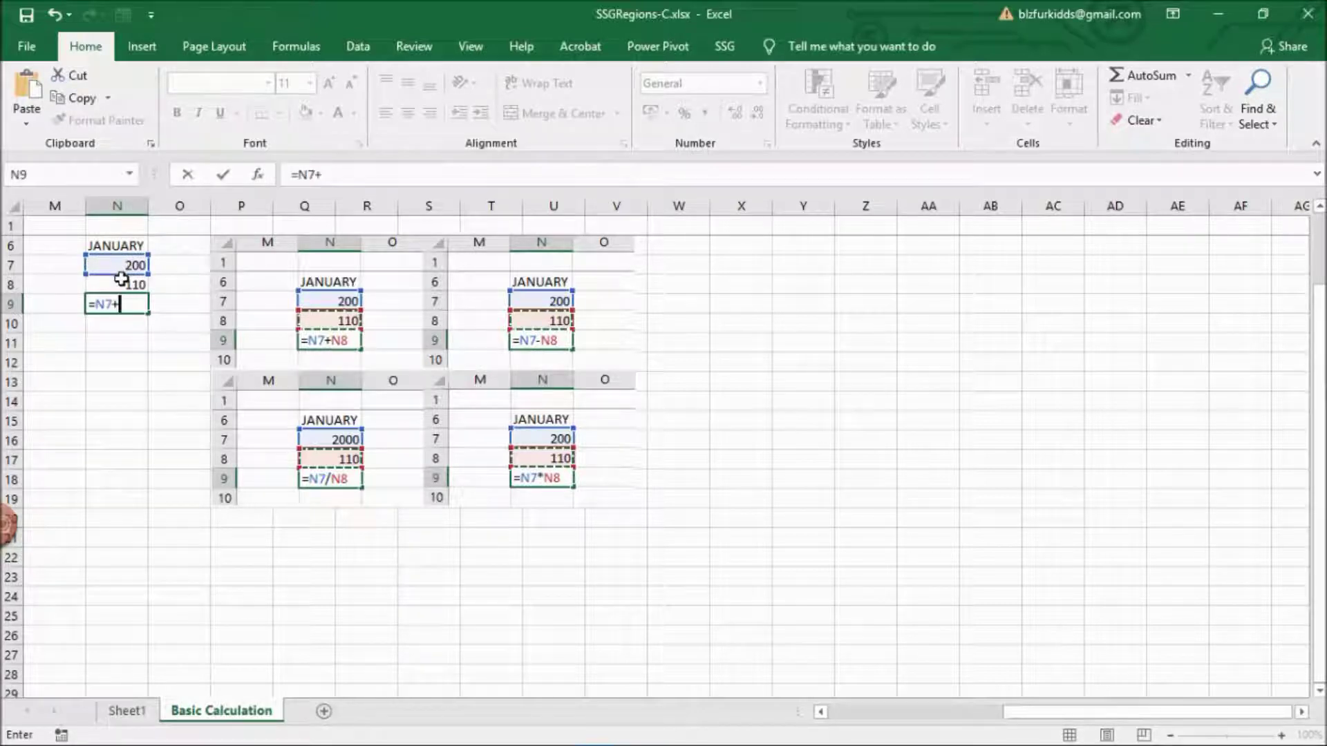
pyautogui.click(121, 278)
pyautogui.press('Return')
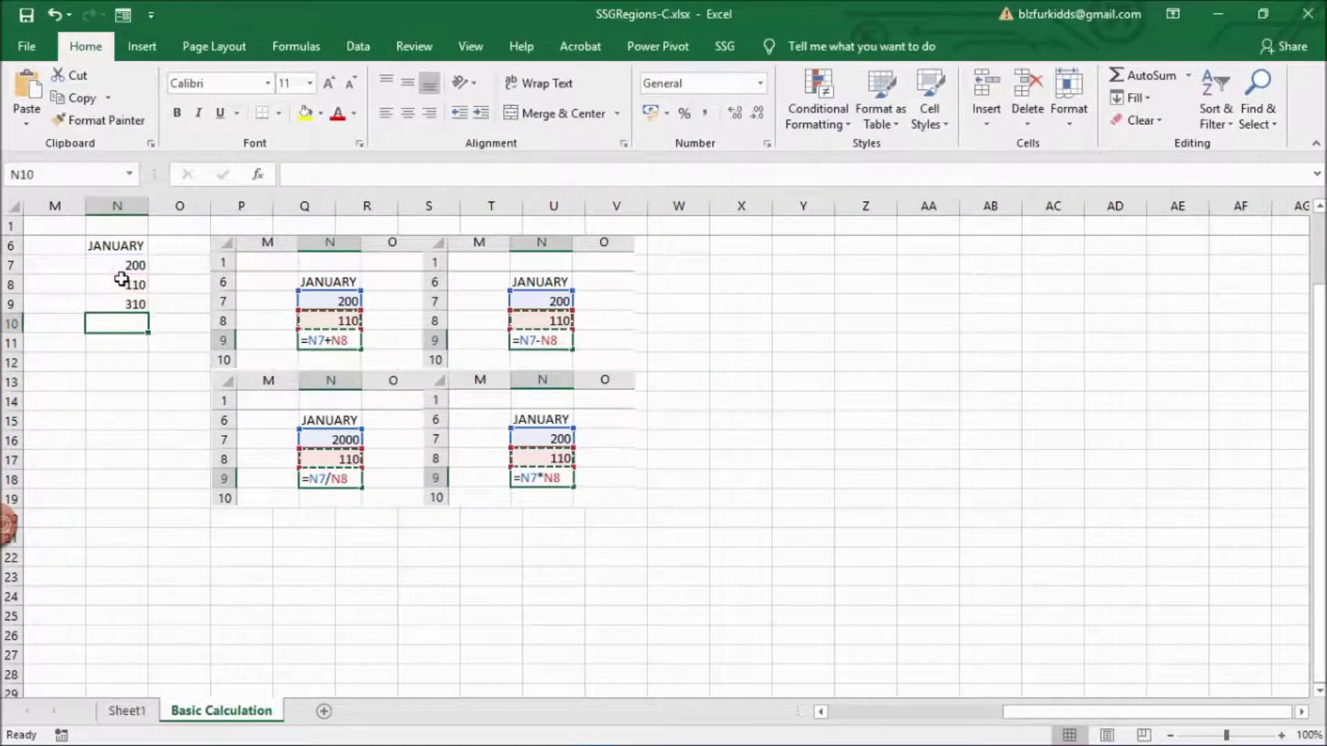
# - Clear N9 and subtract the second January value from the first with the formula =N7-N8
pyautogui.click(121, 303)
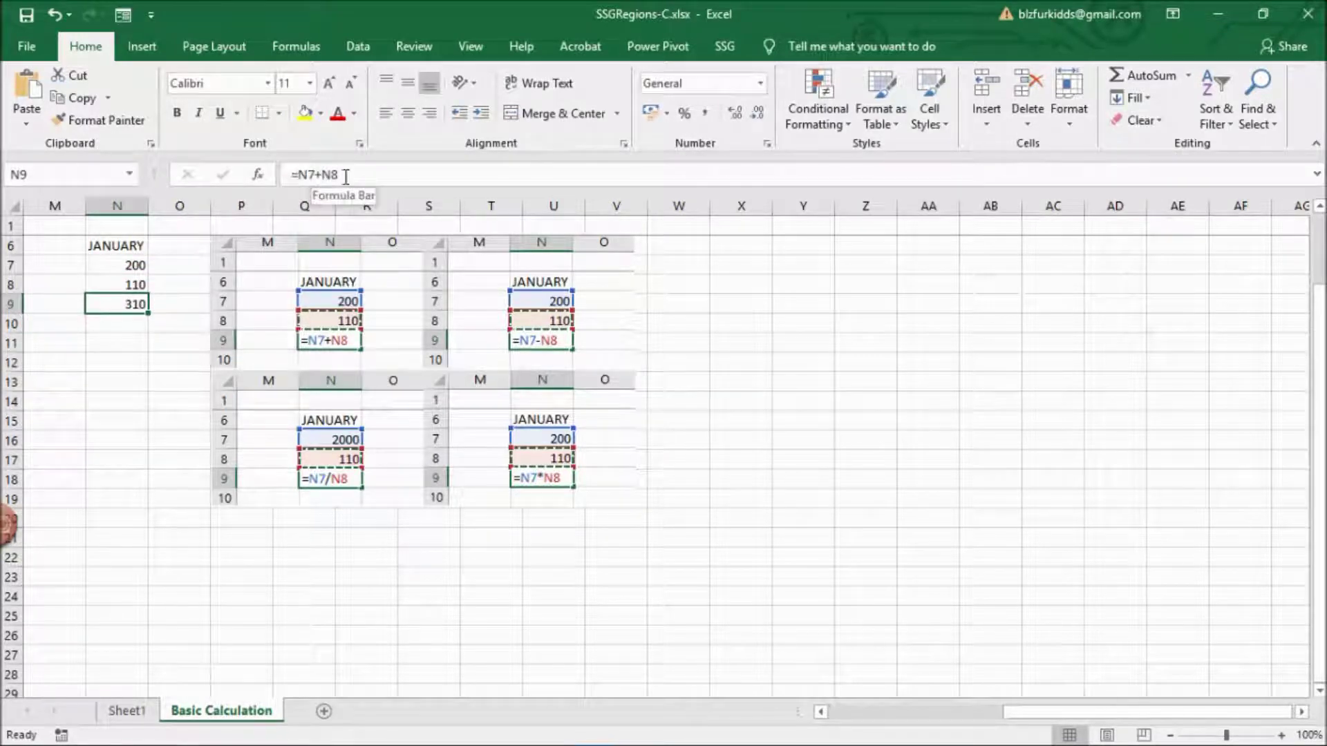
pyautogui.press('Delete')
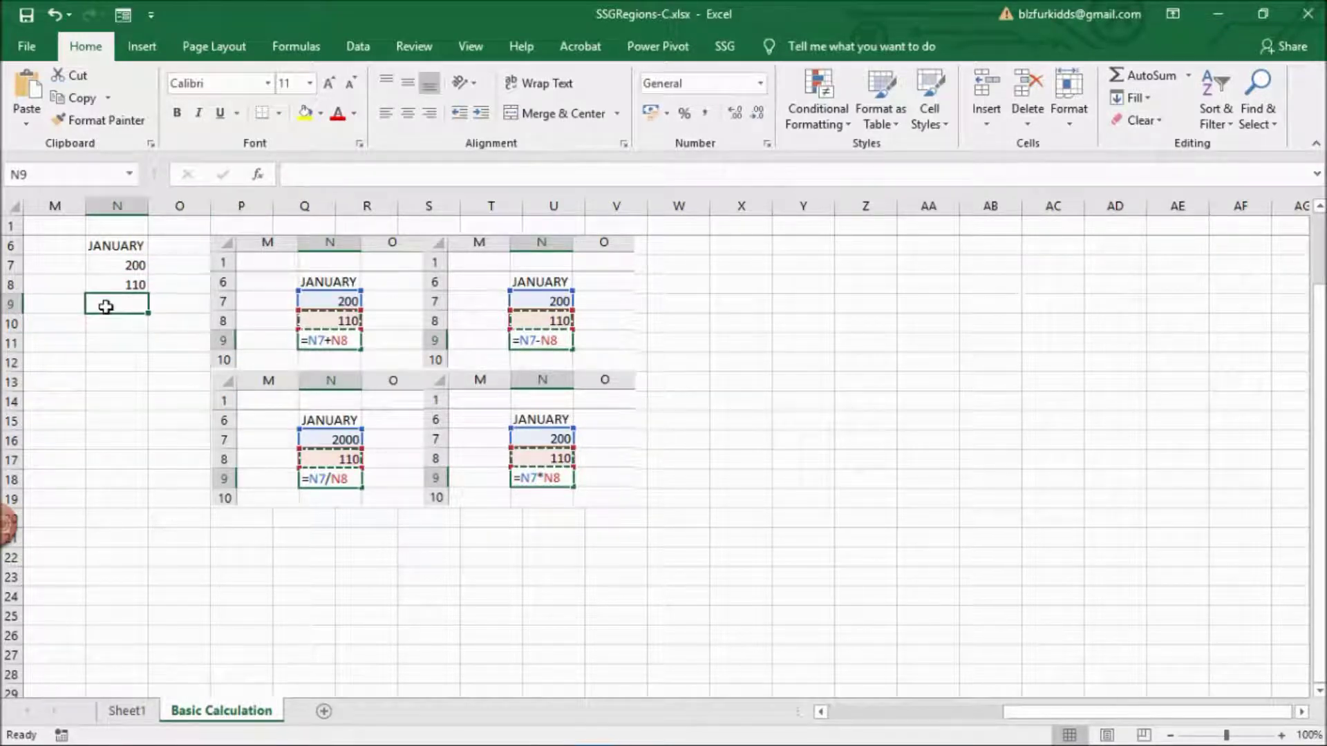
pyautogui.write('=')
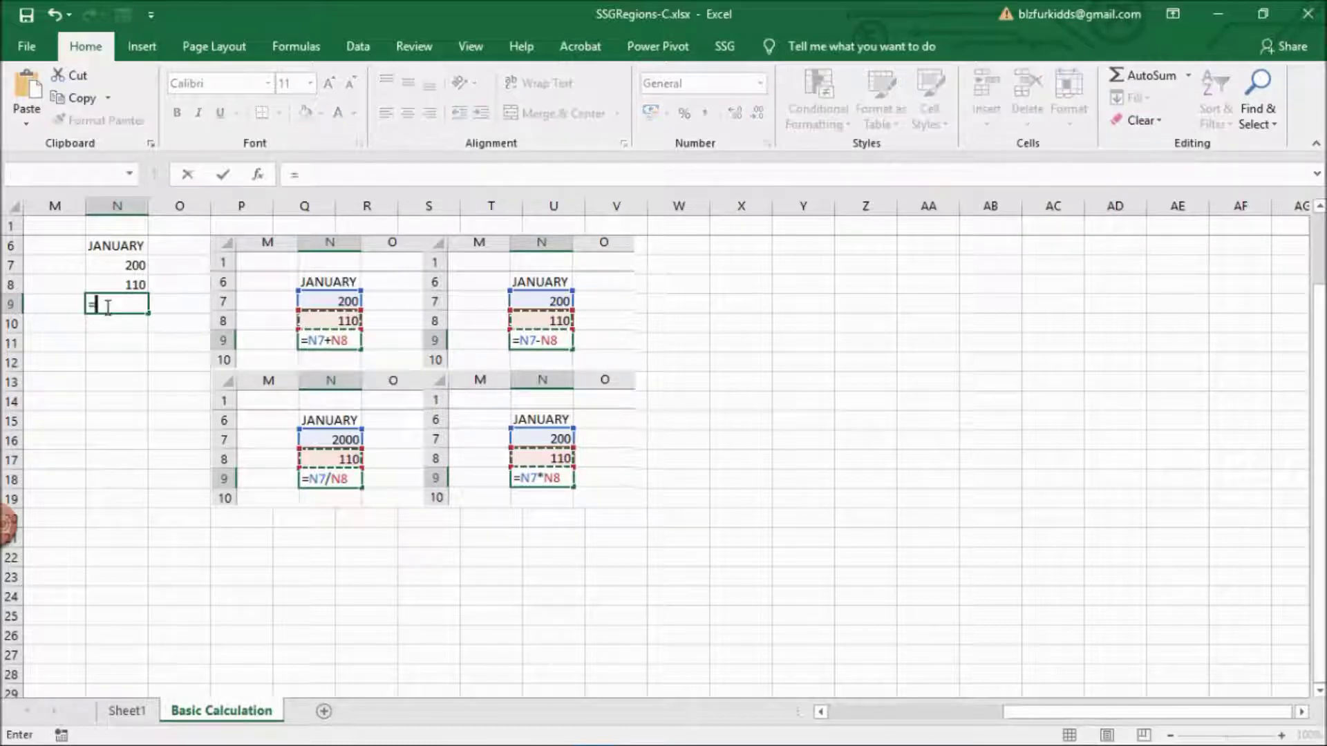
pyautogui.click(116, 266)
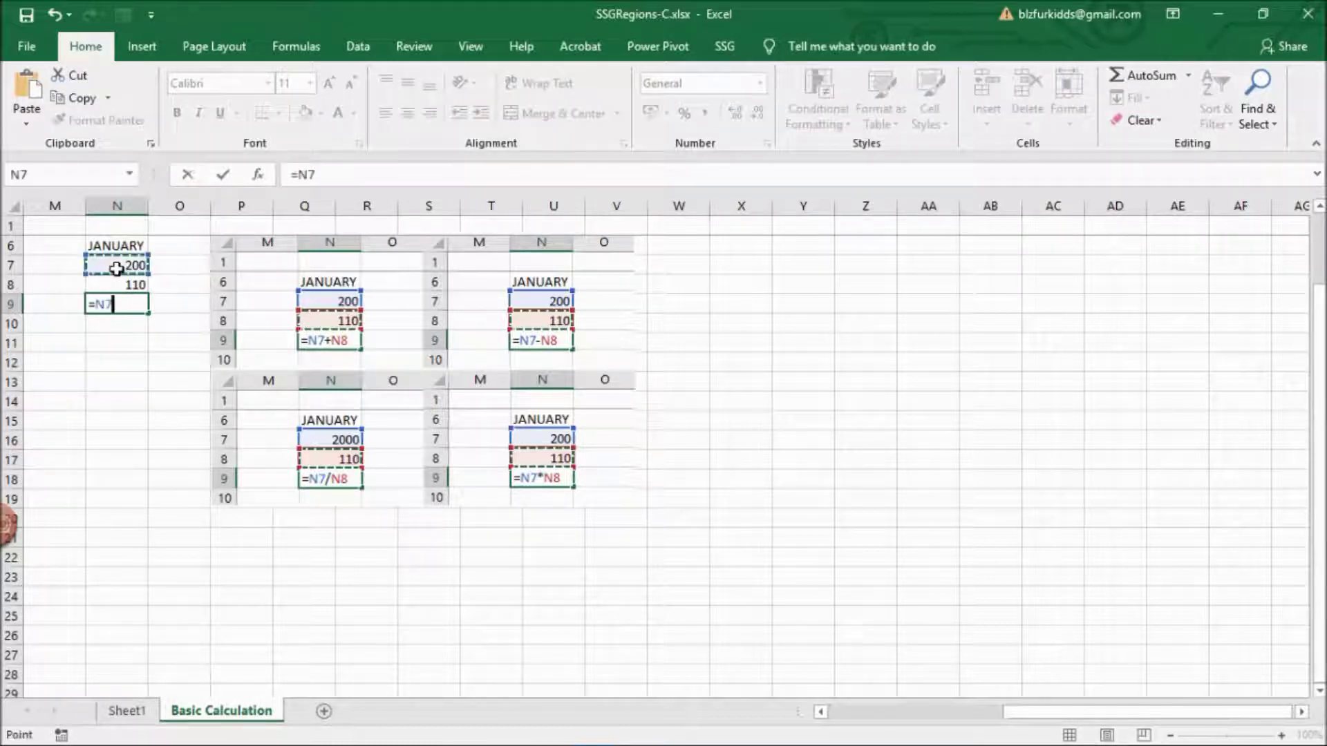
pyautogui.write('-')
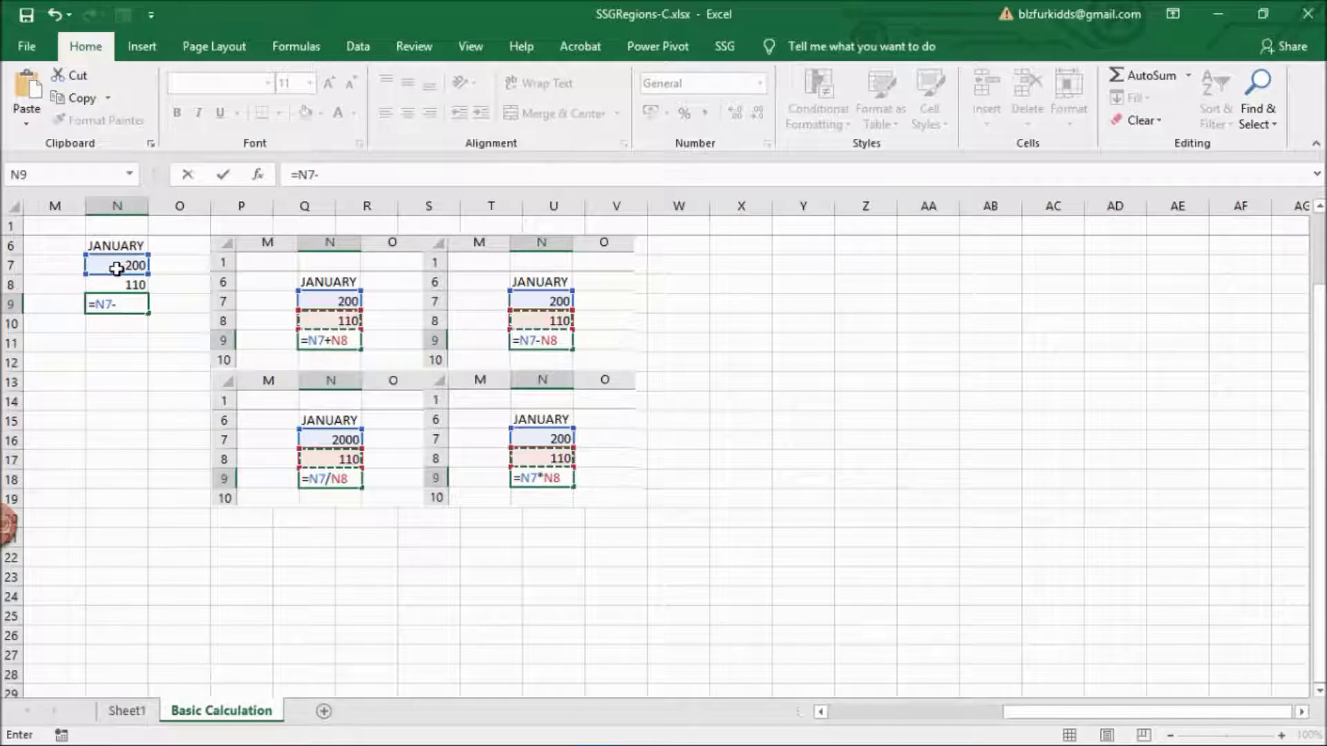
pyautogui.click(116, 285)
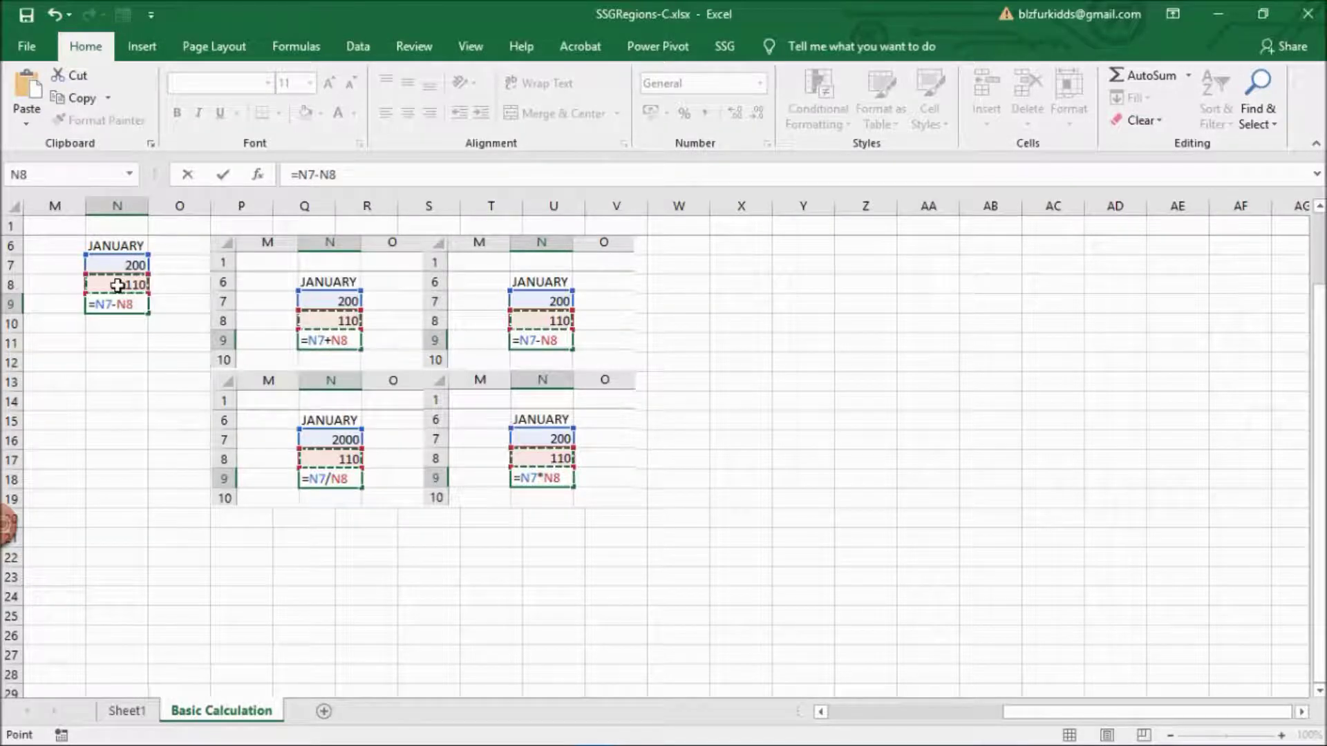
pyautogui.press('Return')
# - Clear N9 and divide the first January value by the second with the formula =N7/N8
pyautogui.click(119, 304)
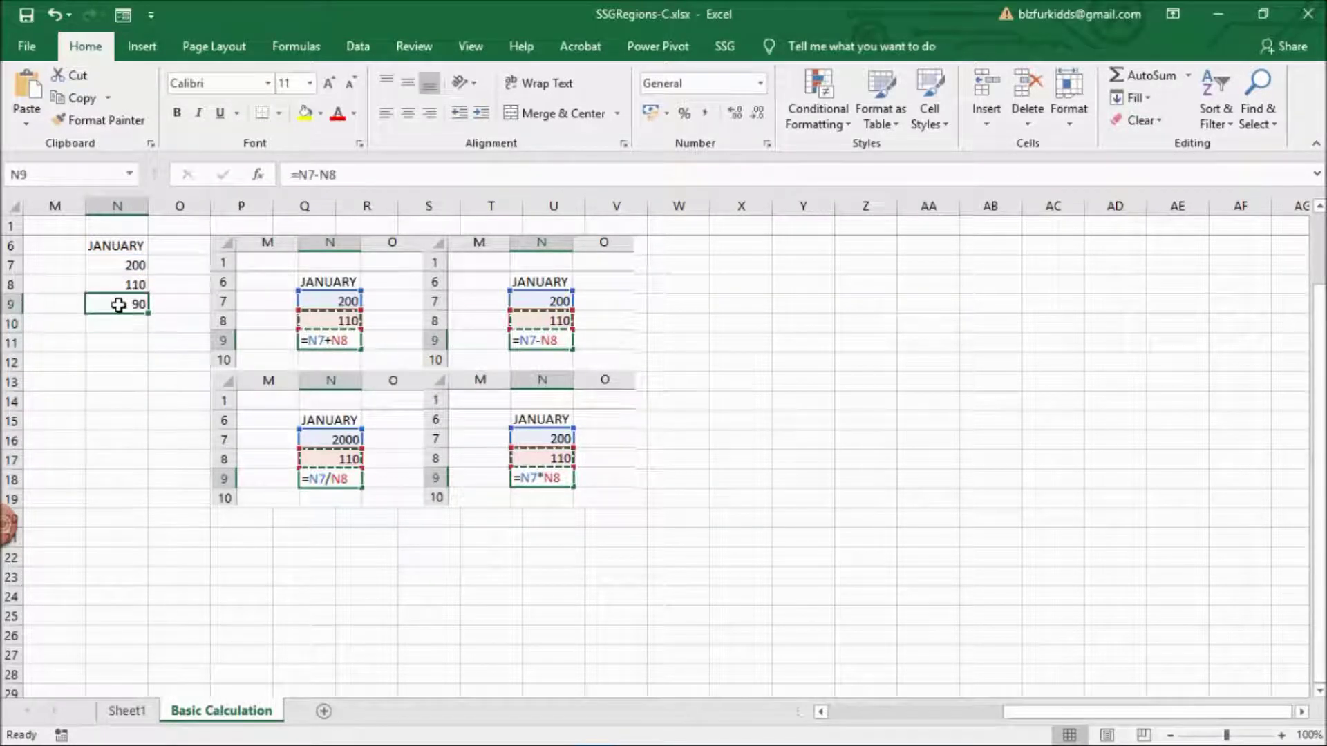
pyautogui.press('Delete')
pyautogui.write('=')
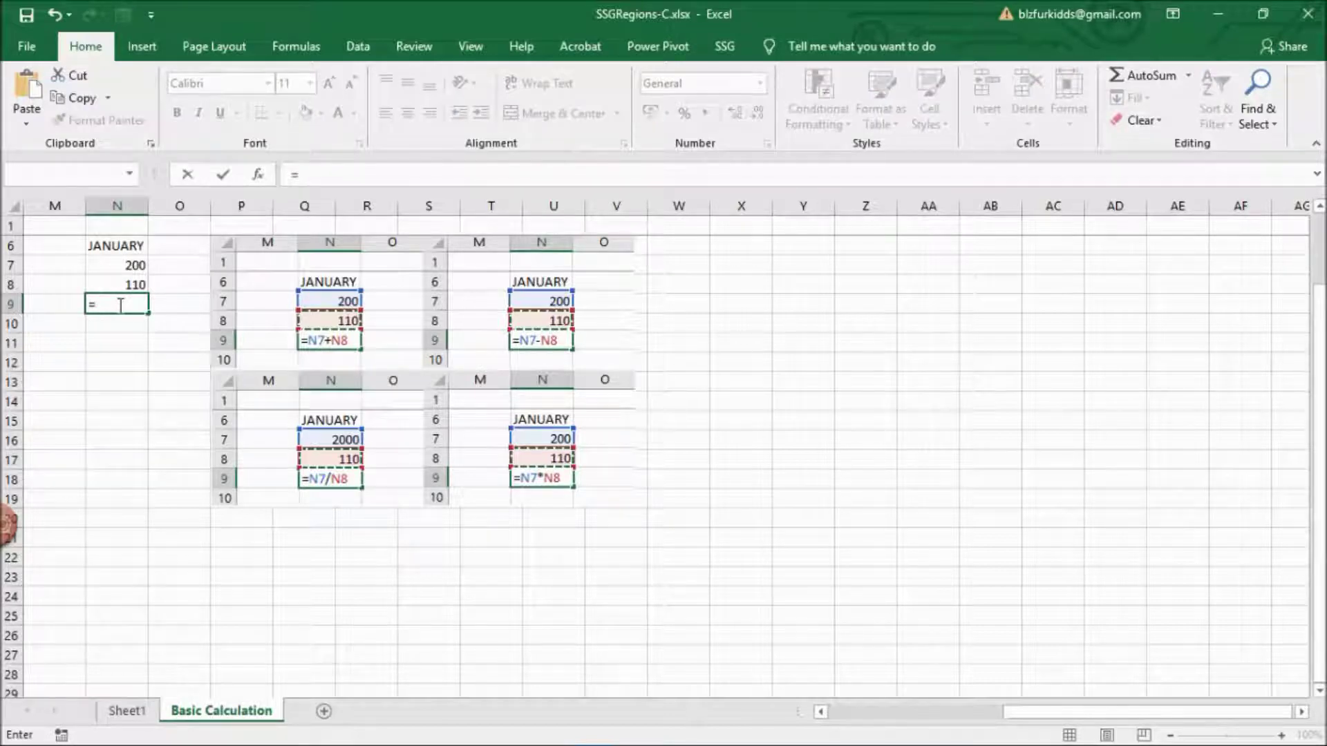
pyautogui.click(119, 266)
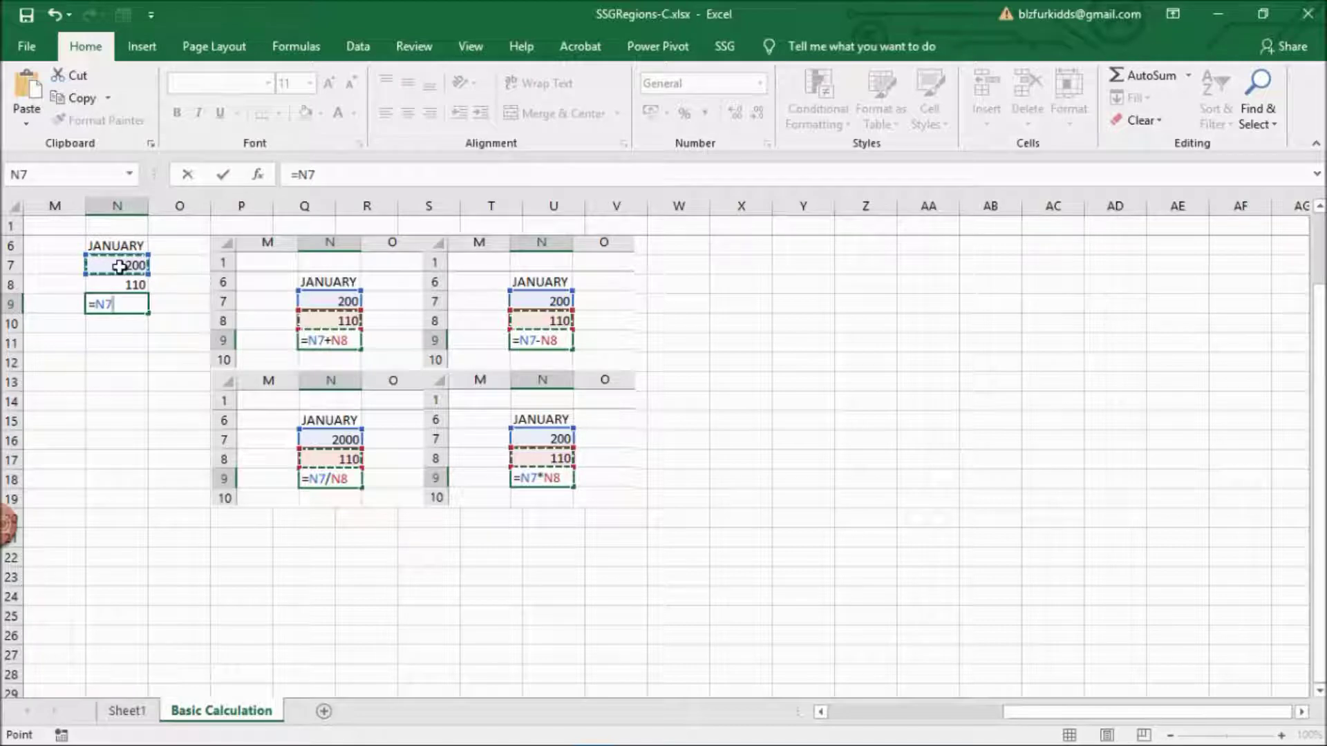
pyautogui.write('/')
pyautogui.click(122, 280)
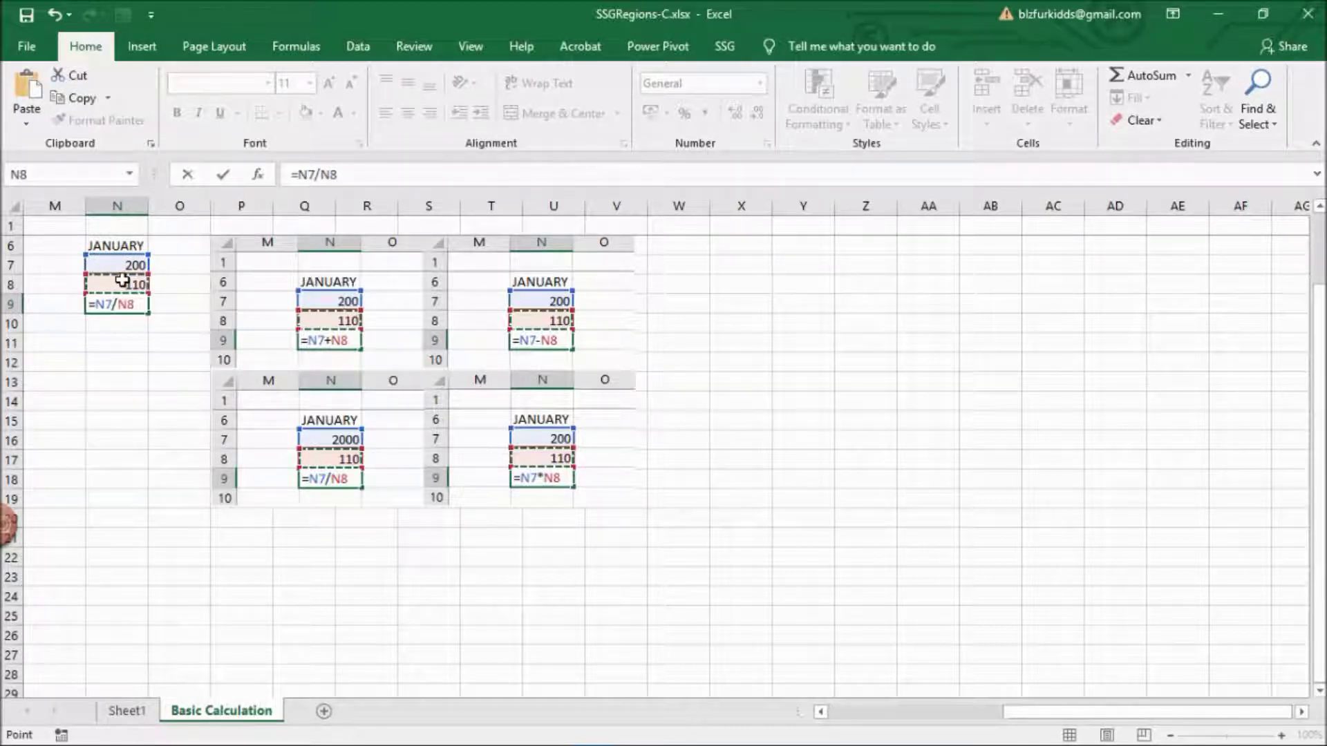
pyautogui.press('Return')
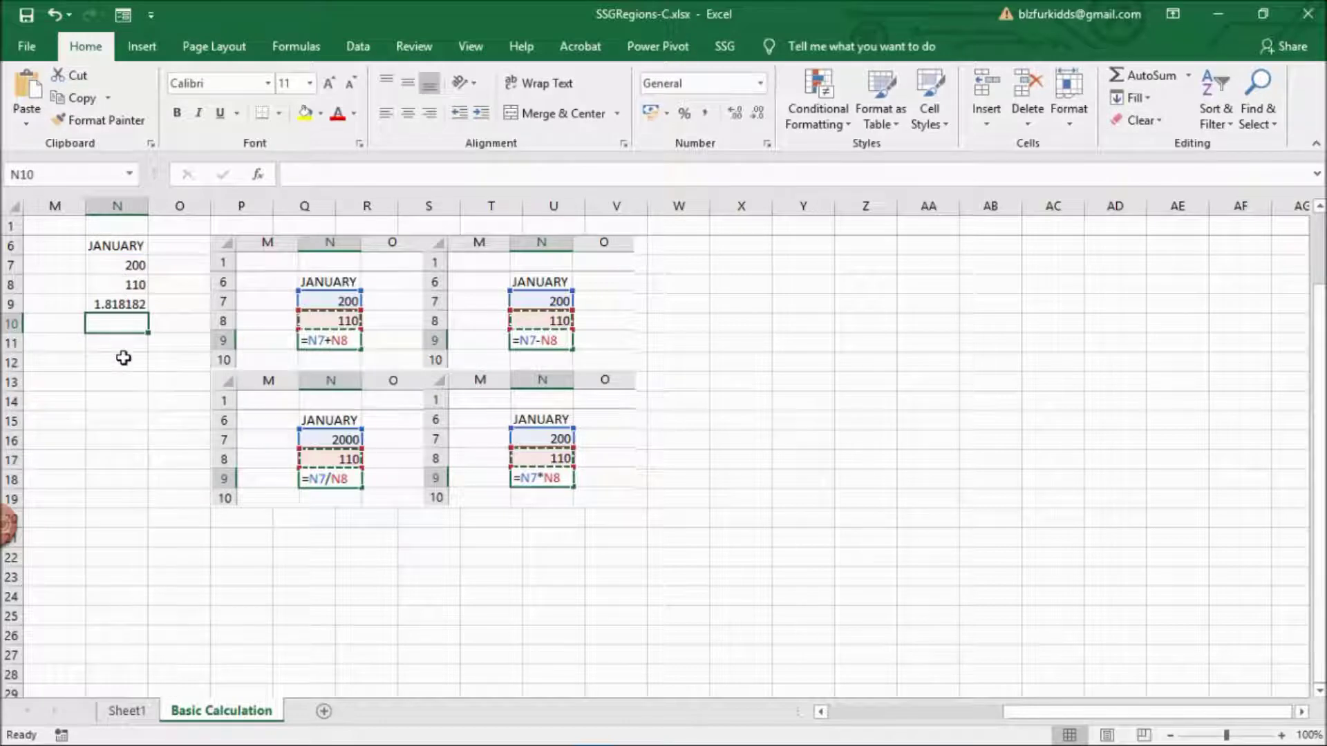
# - Clear N9 and multiply the two January values with the formula =N7*N8
pyautogui.click(123, 305)
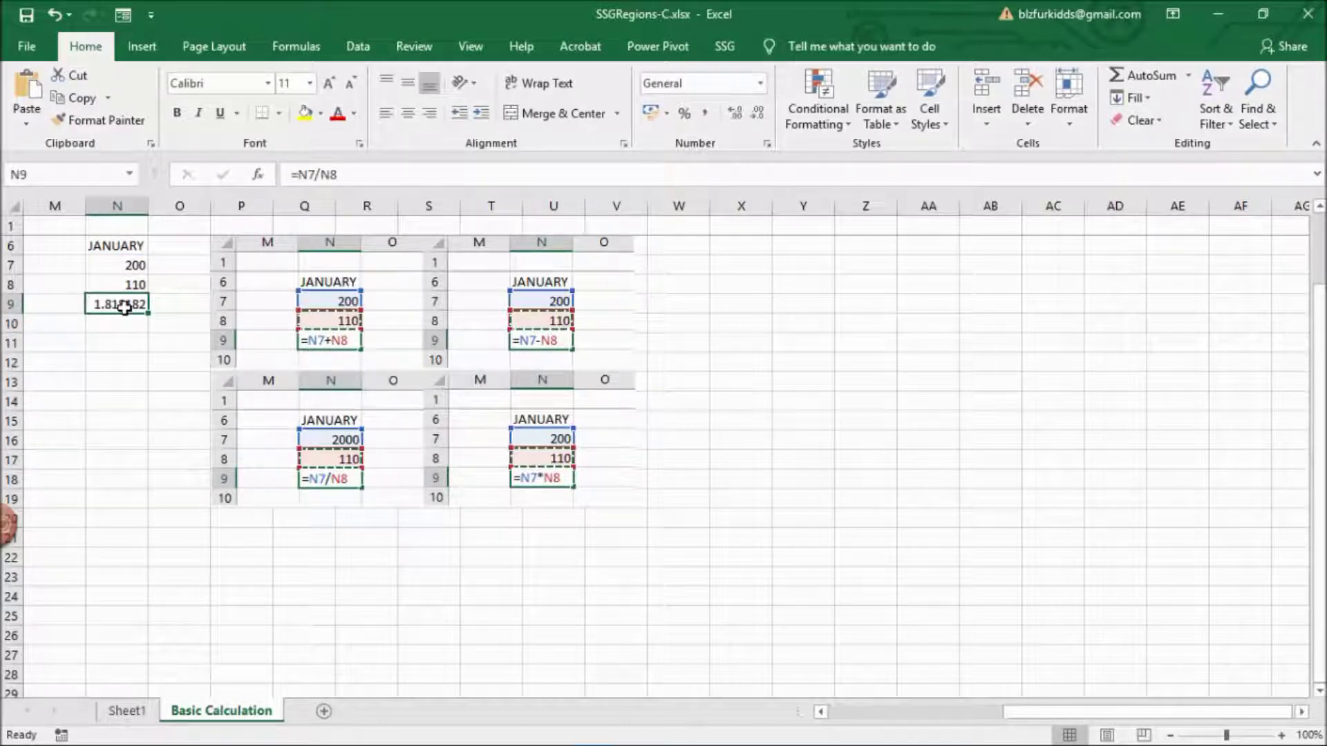
pyautogui.press('Delete')
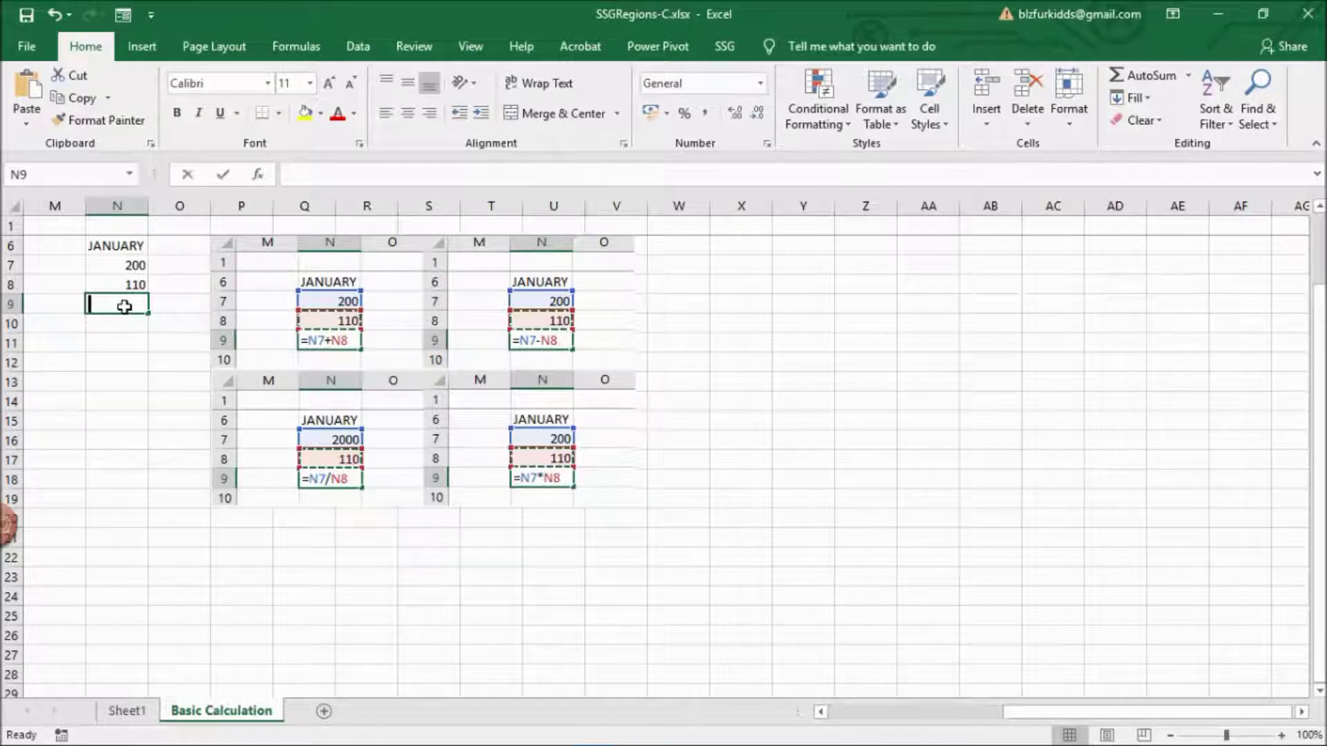
pyautogui.write('=')
pyautogui.click(125, 267)
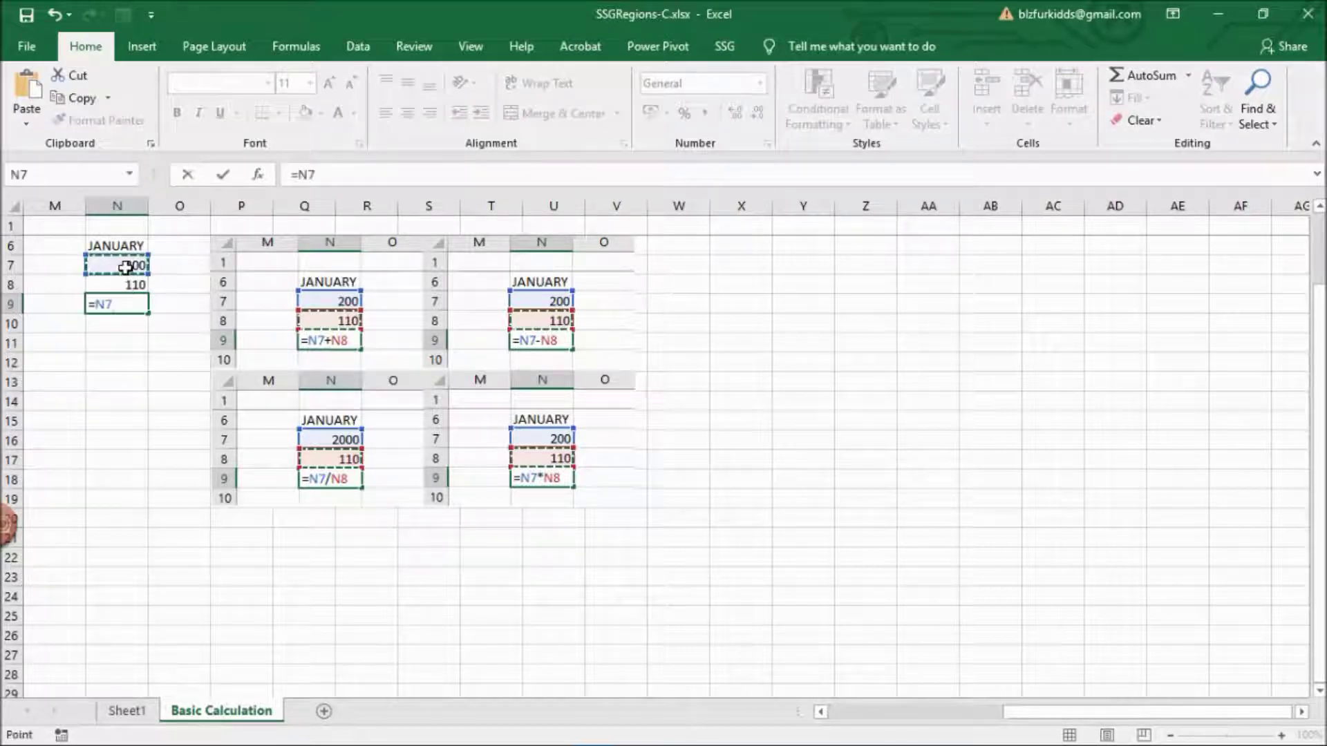
pyautogui.write('*')
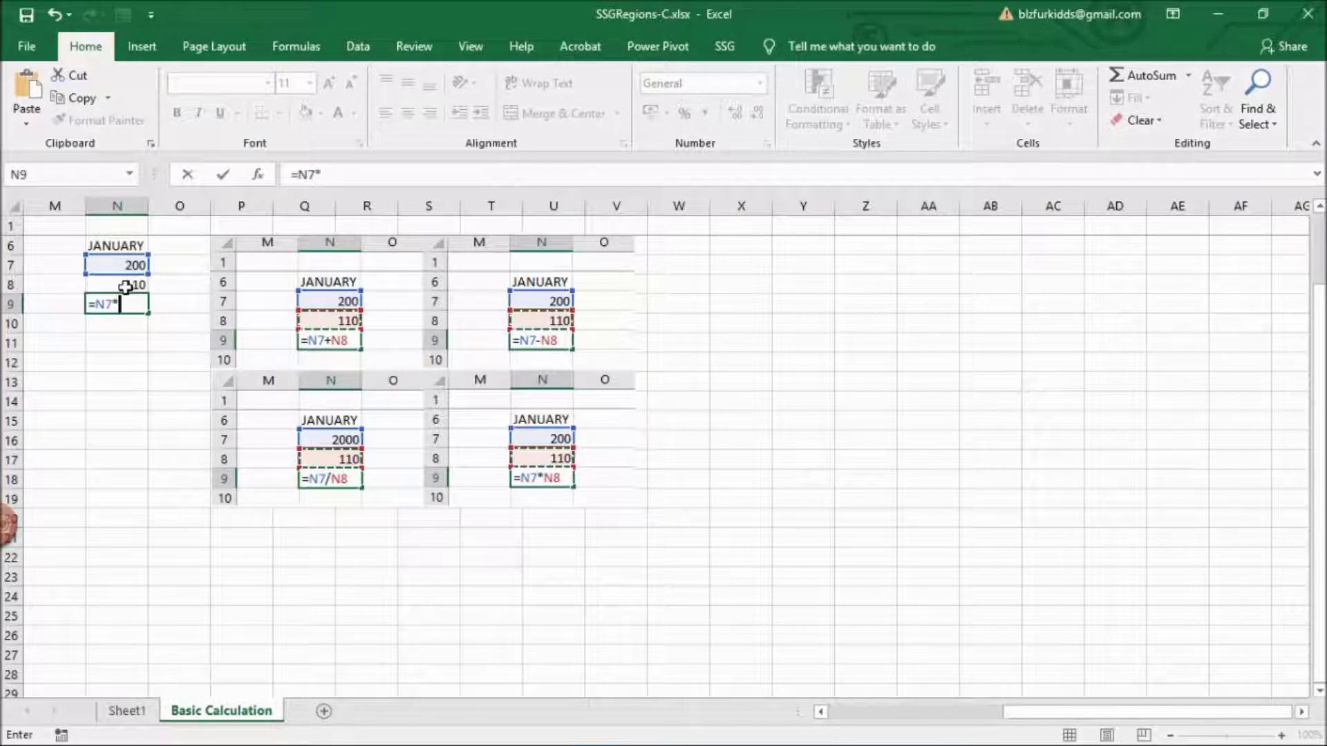
pyautogui.click(125, 286)
pyautogui.press('Return')
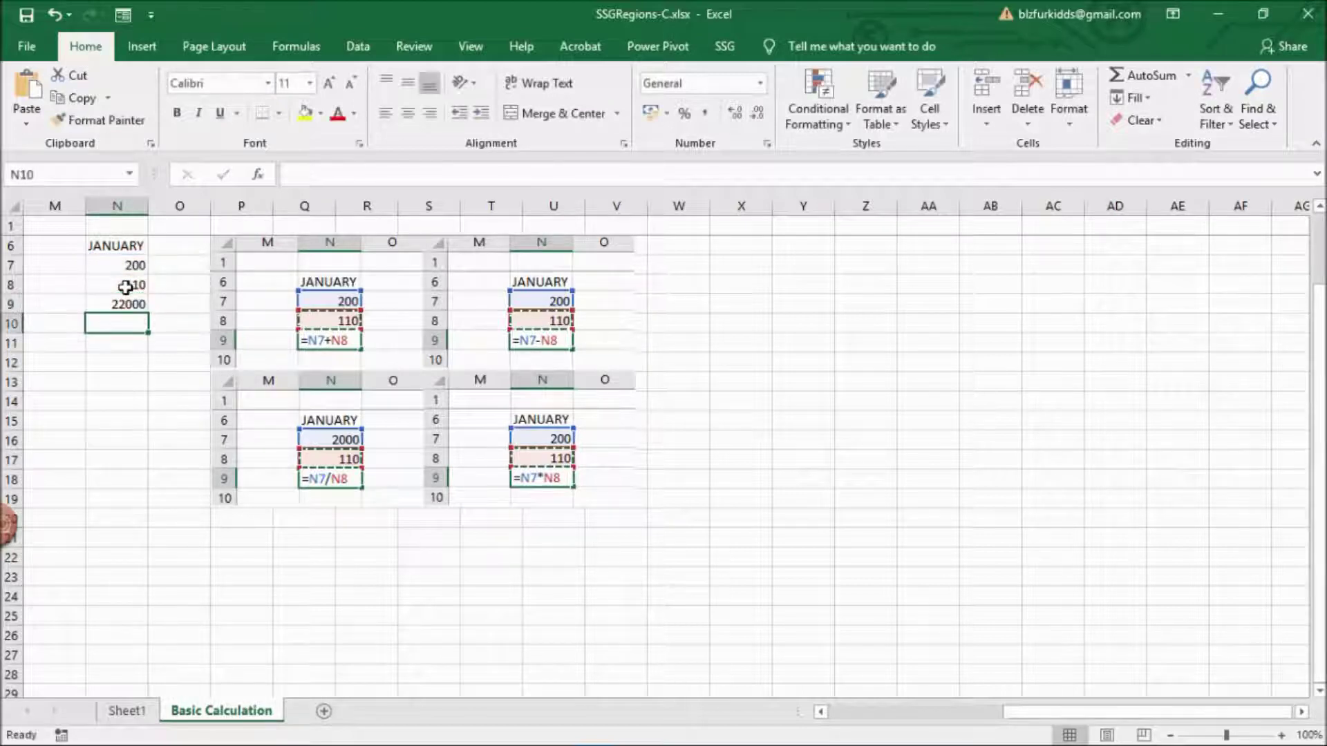
pyautogui.click(128, 306)
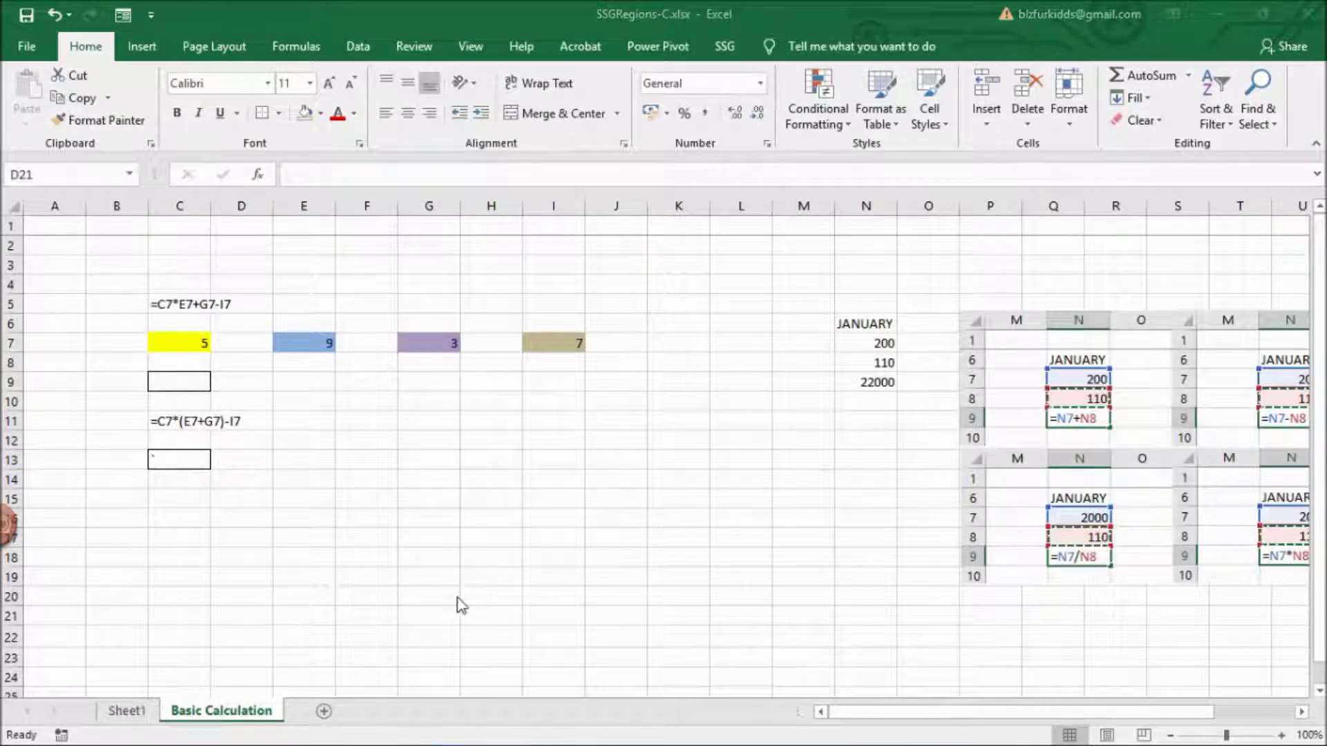
# - Enter the formula =C7*E7+G7-I7 in the bordered cell C9, below the coloured number cells
pyautogui.click(189, 376)
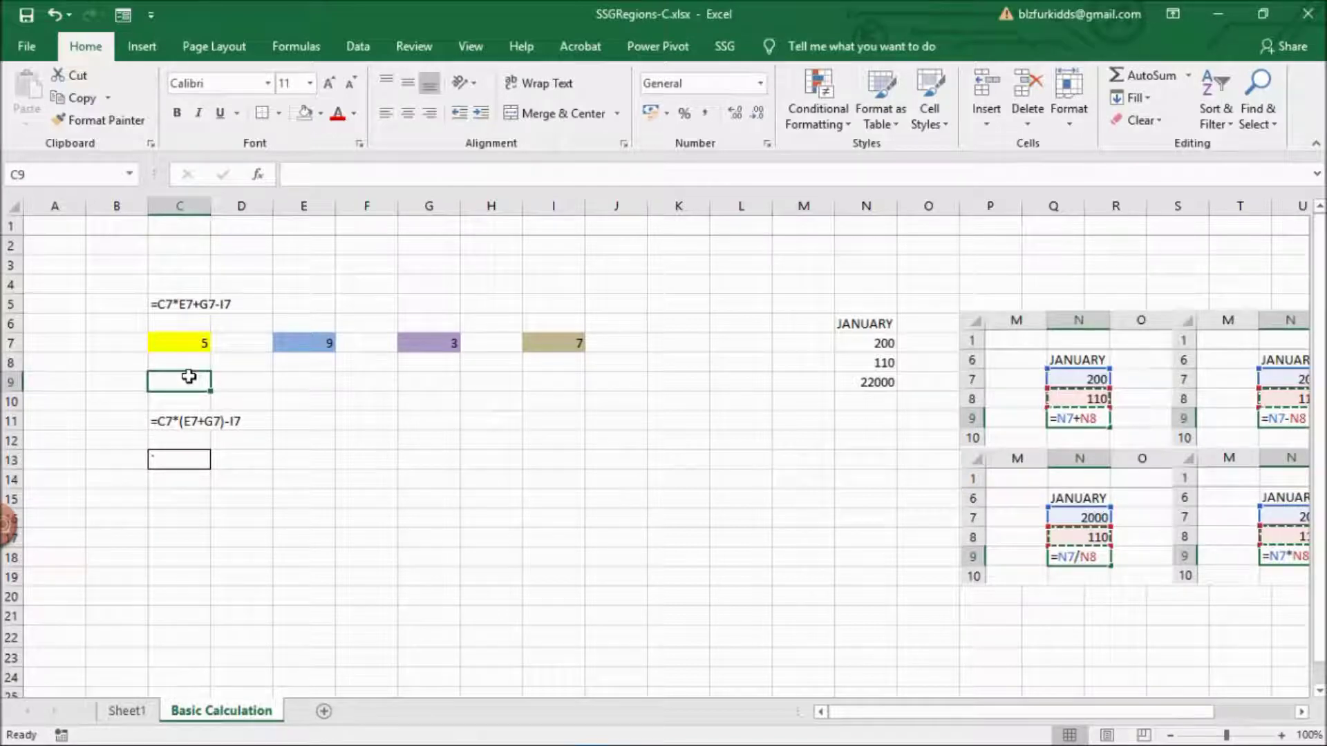
pyautogui.write('=')
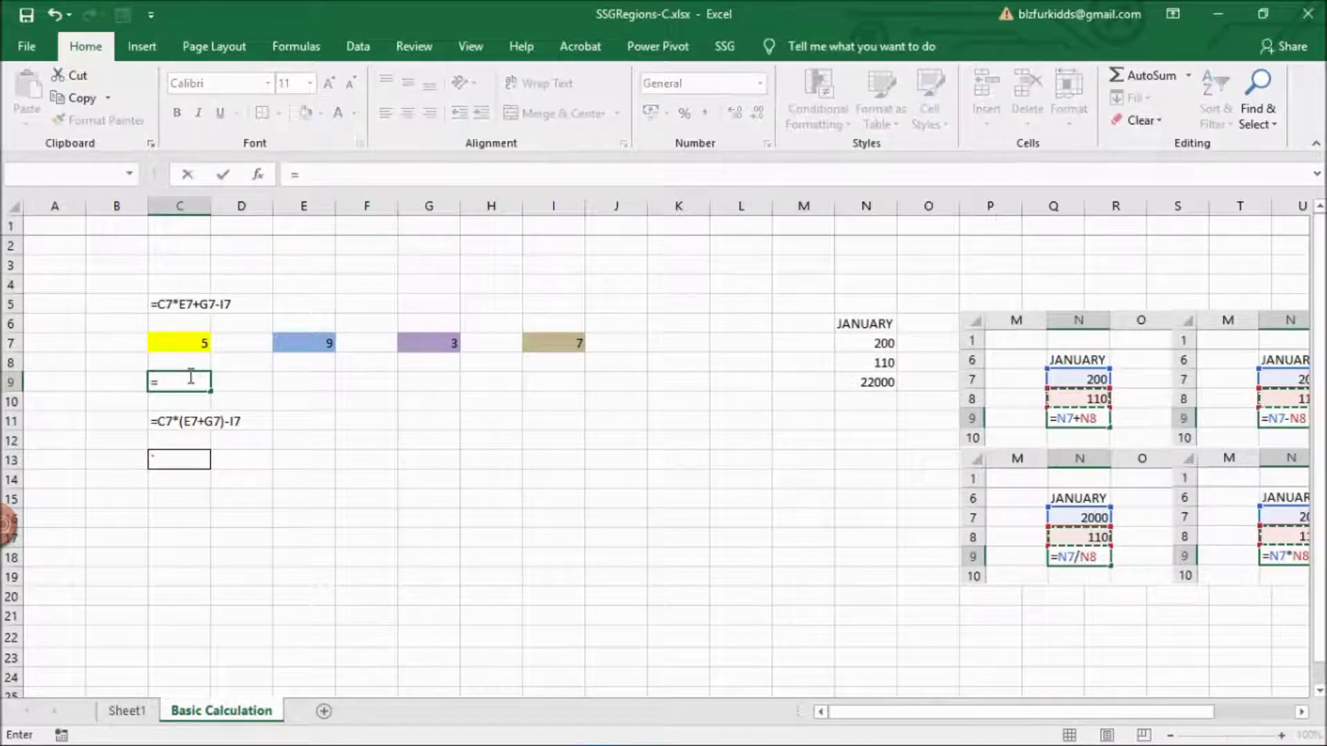
pyautogui.click(187, 344)
pyautogui.write('*')
pyautogui.click(297, 341)
pyautogui.write('+')
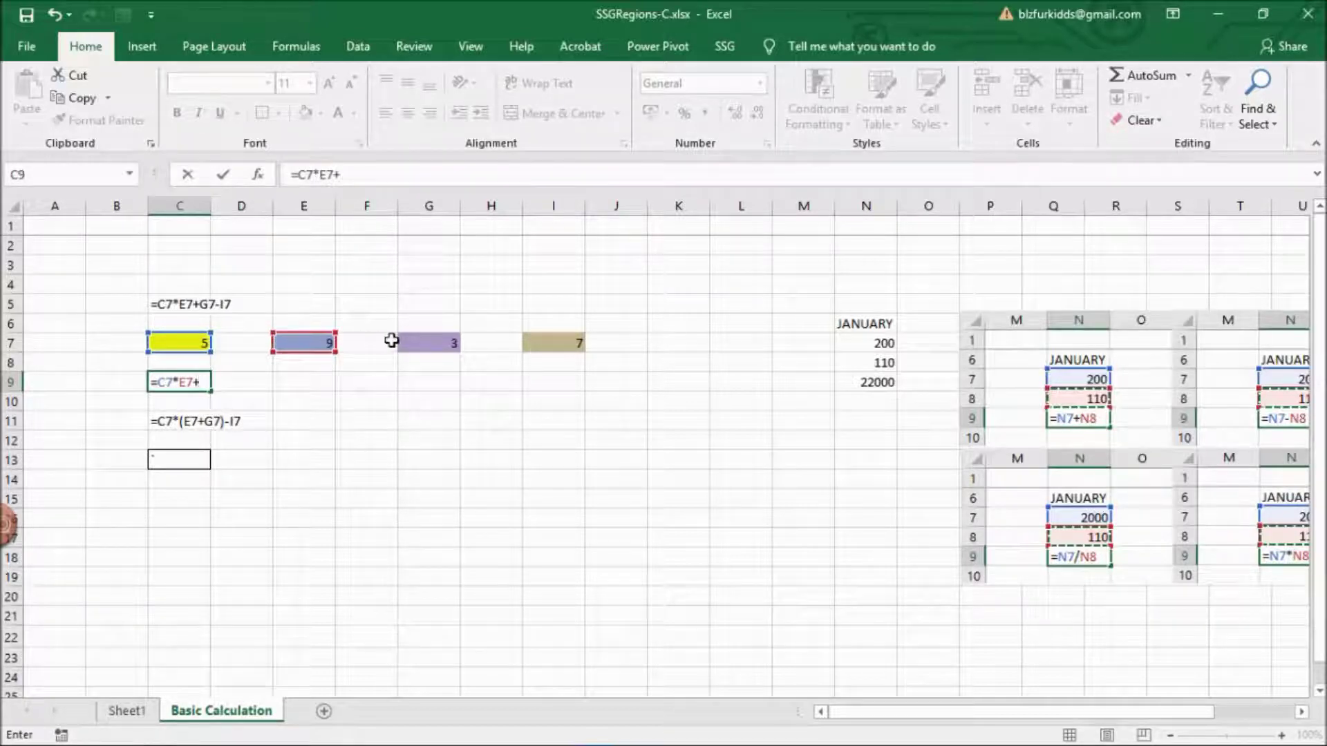
pyautogui.click(423, 341)
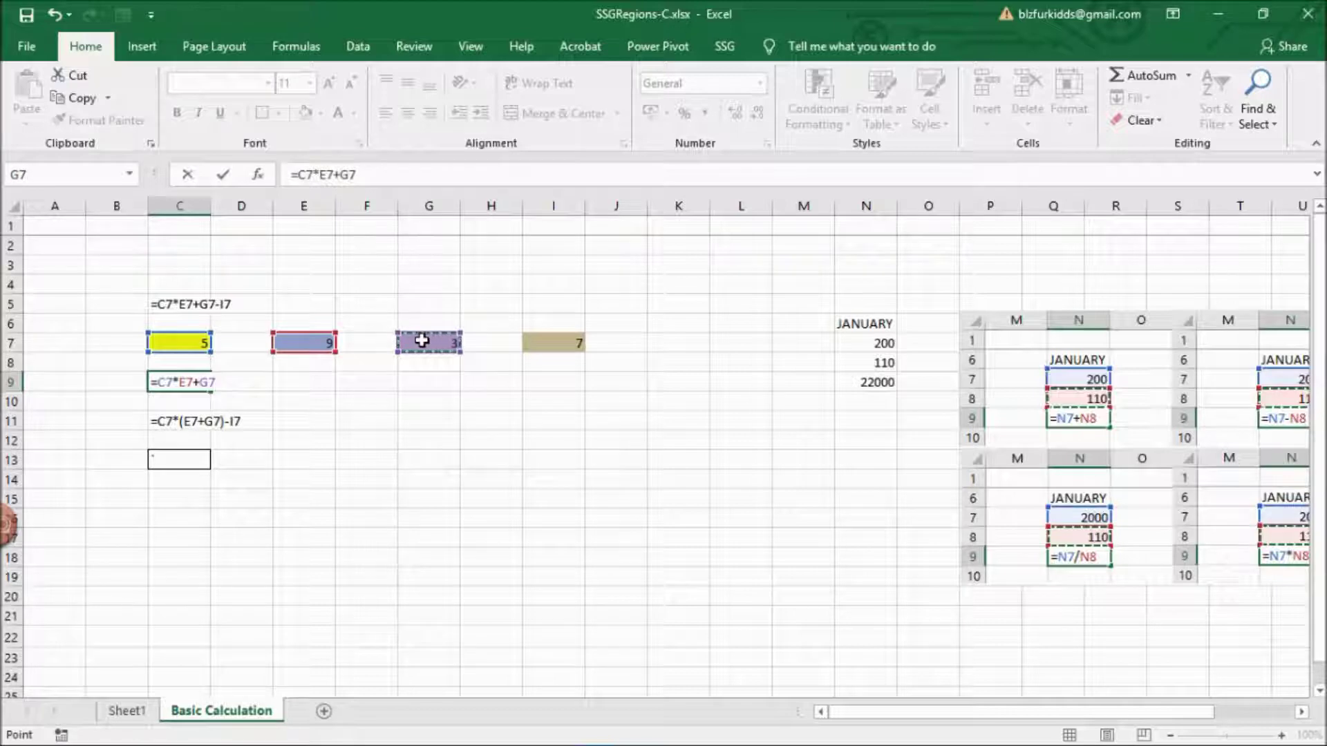
pyautogui.write('-')
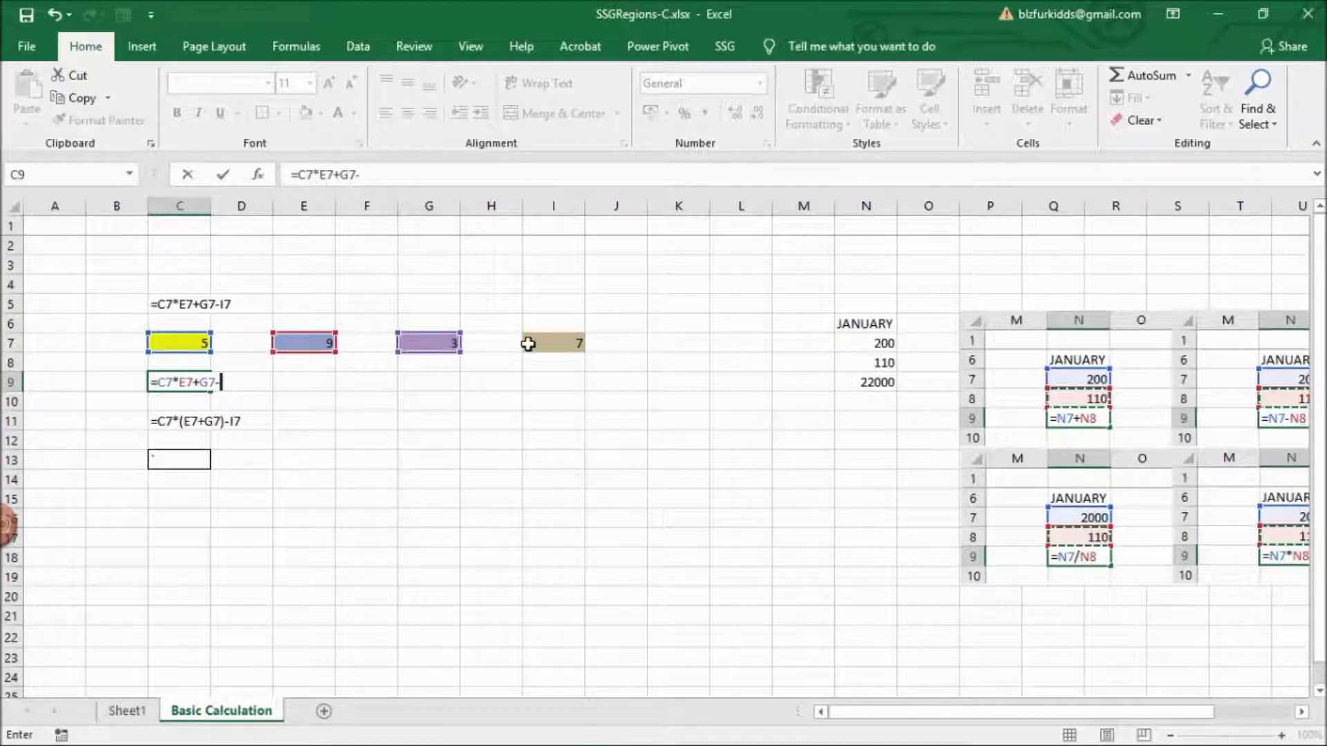
pyautogui.click(537, 343)
pyautogui.press('Return')
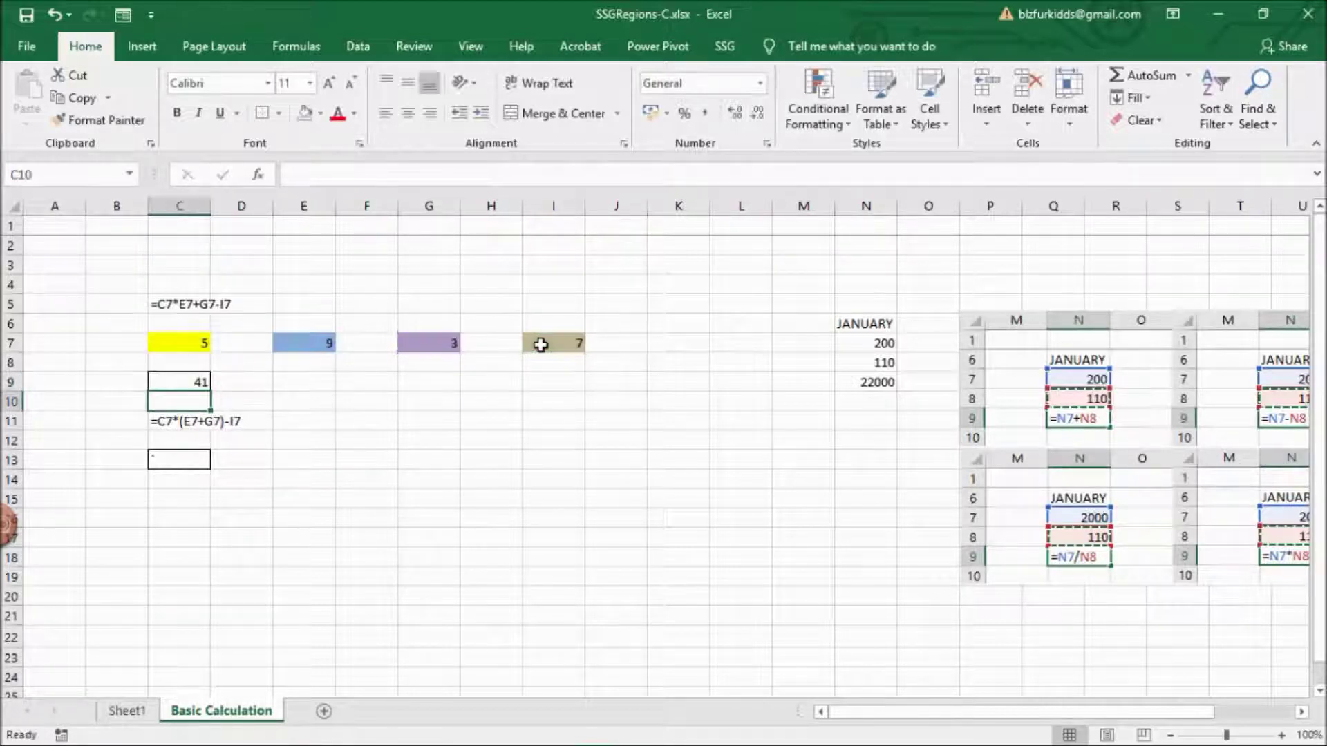
# - Enter the formula =C7*(E7+G7)-I7 in the lower bordered cell C13, using the coloured number cells
pyautogui.click(195, 459)
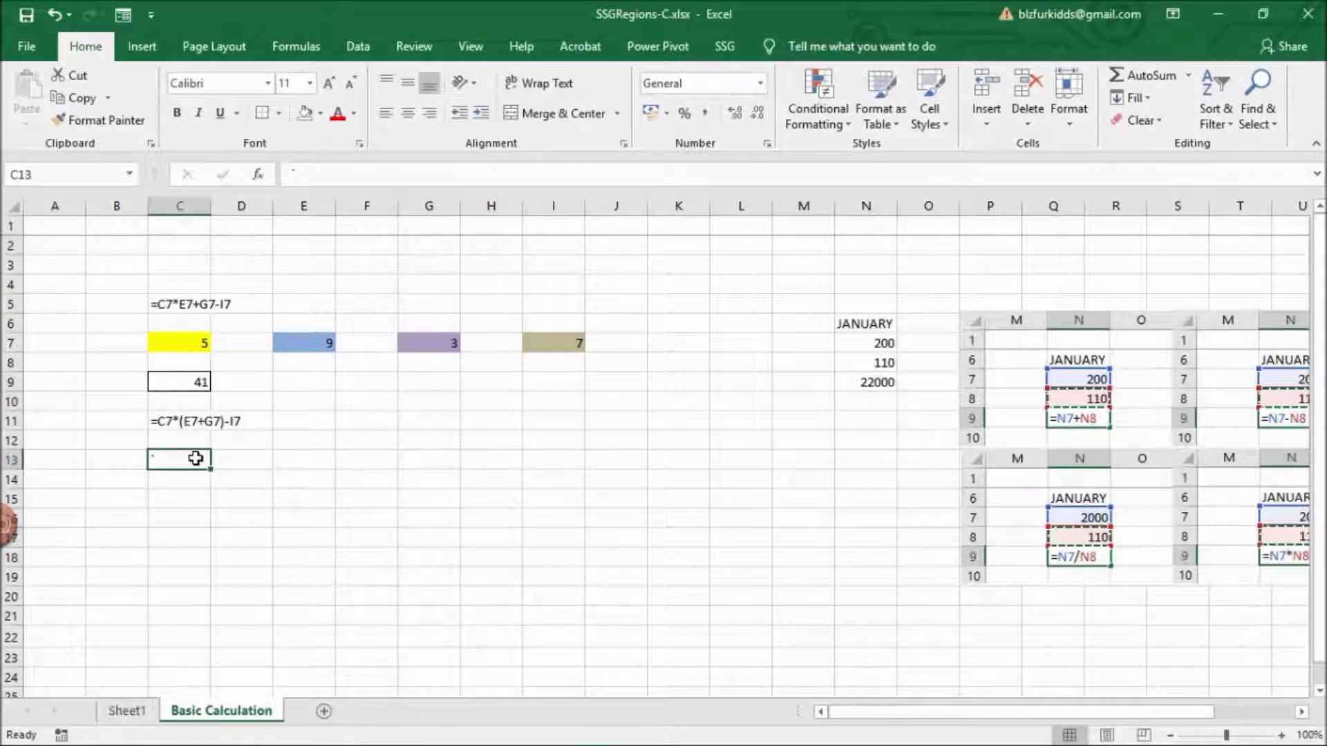
pyautogui.write('=')
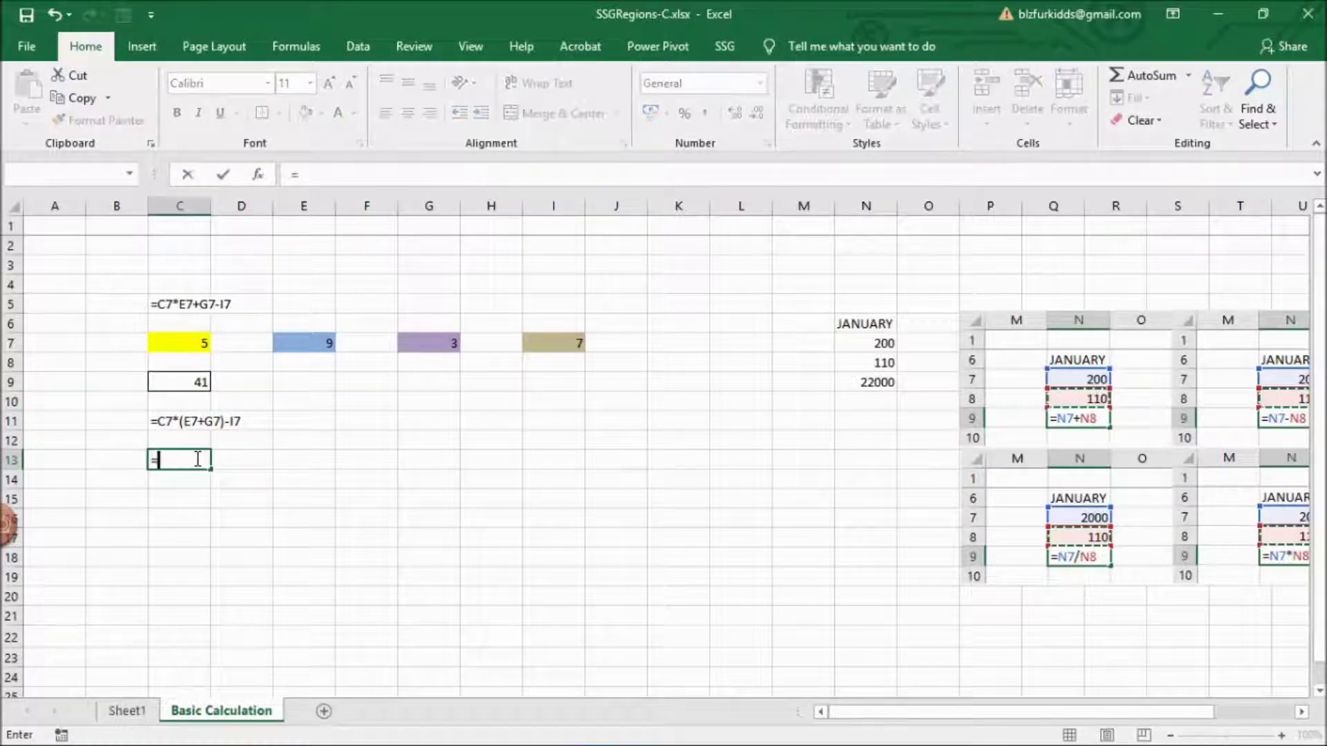
pyautogui.click(197, 344)
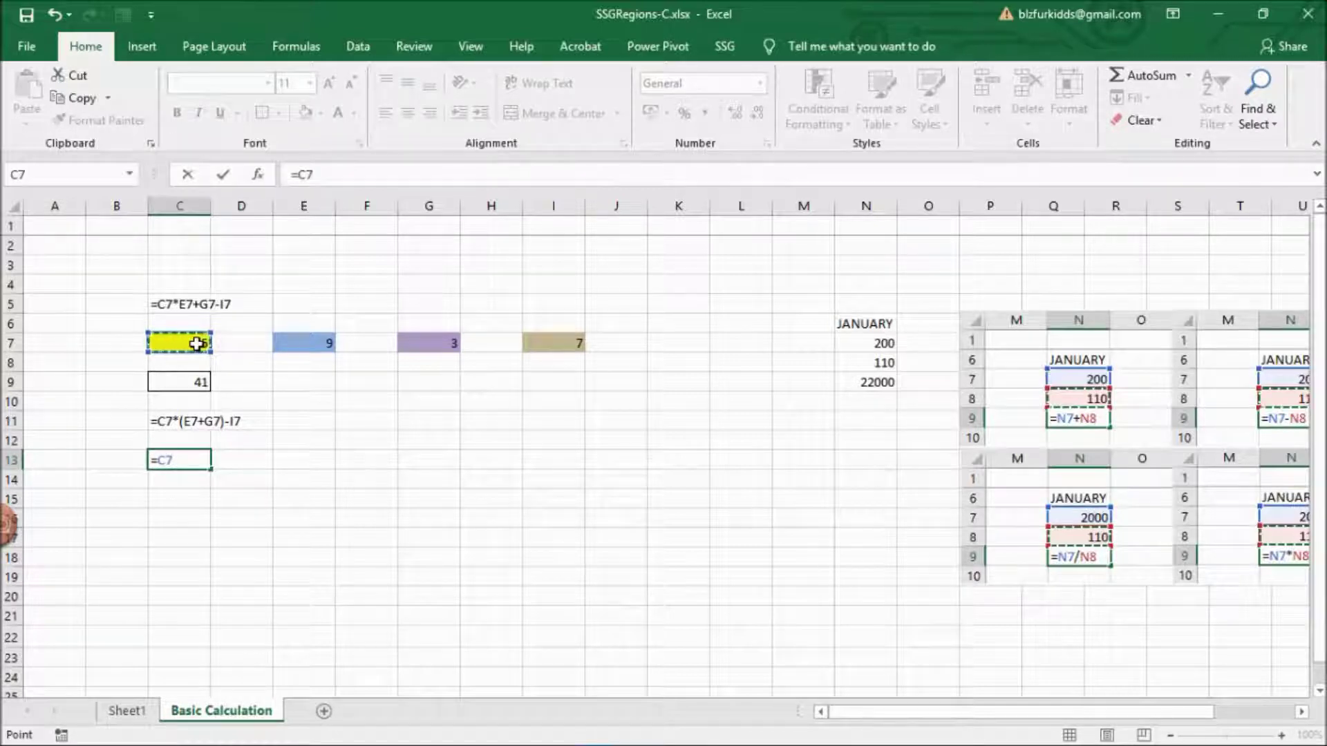
pyautogui.write('*')
pyautogui.click(301, 341)
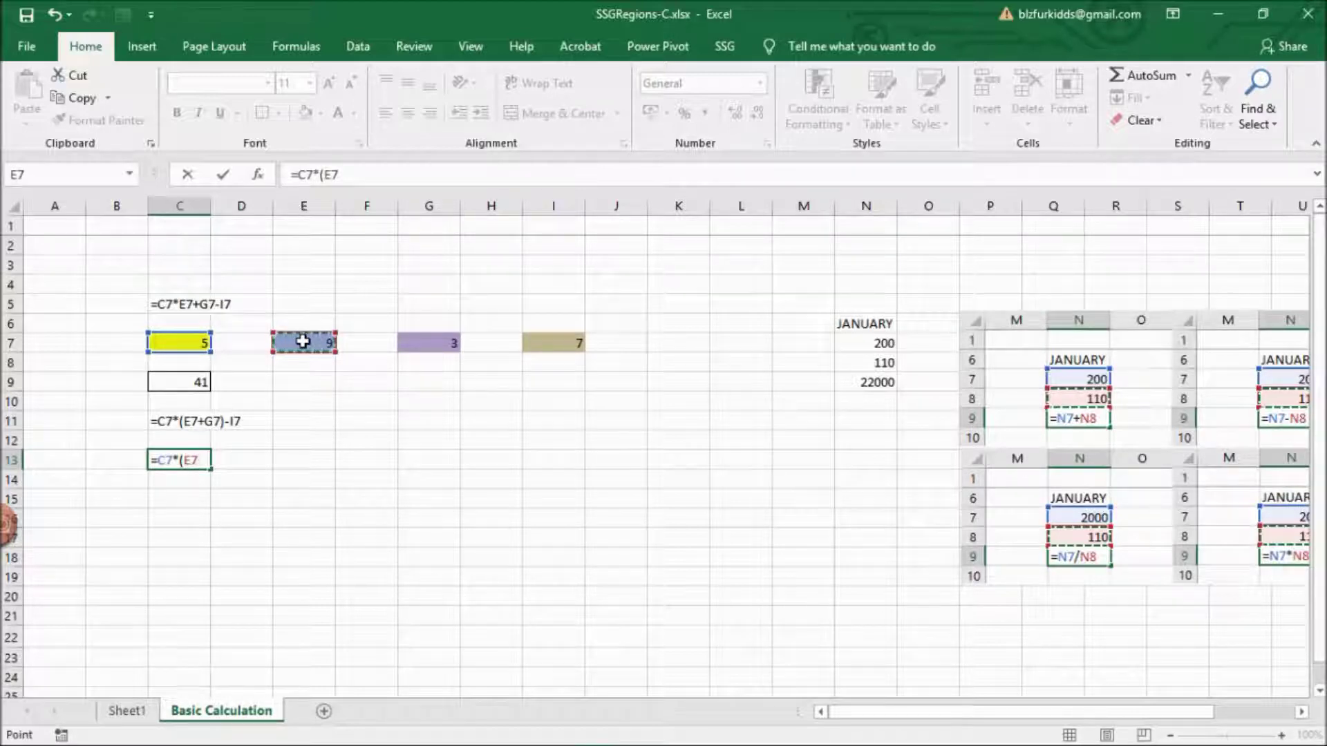
pyautogui.write('+')
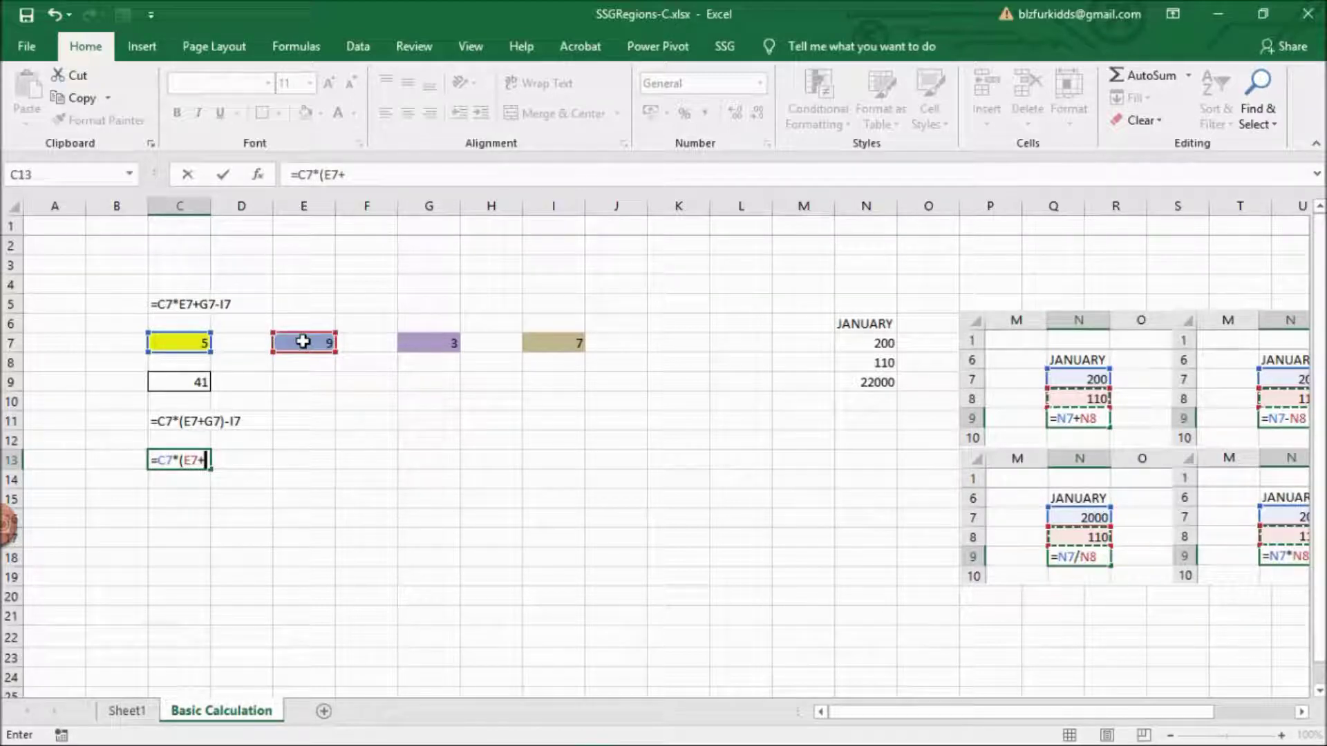
pyautogui.click(438, 339)
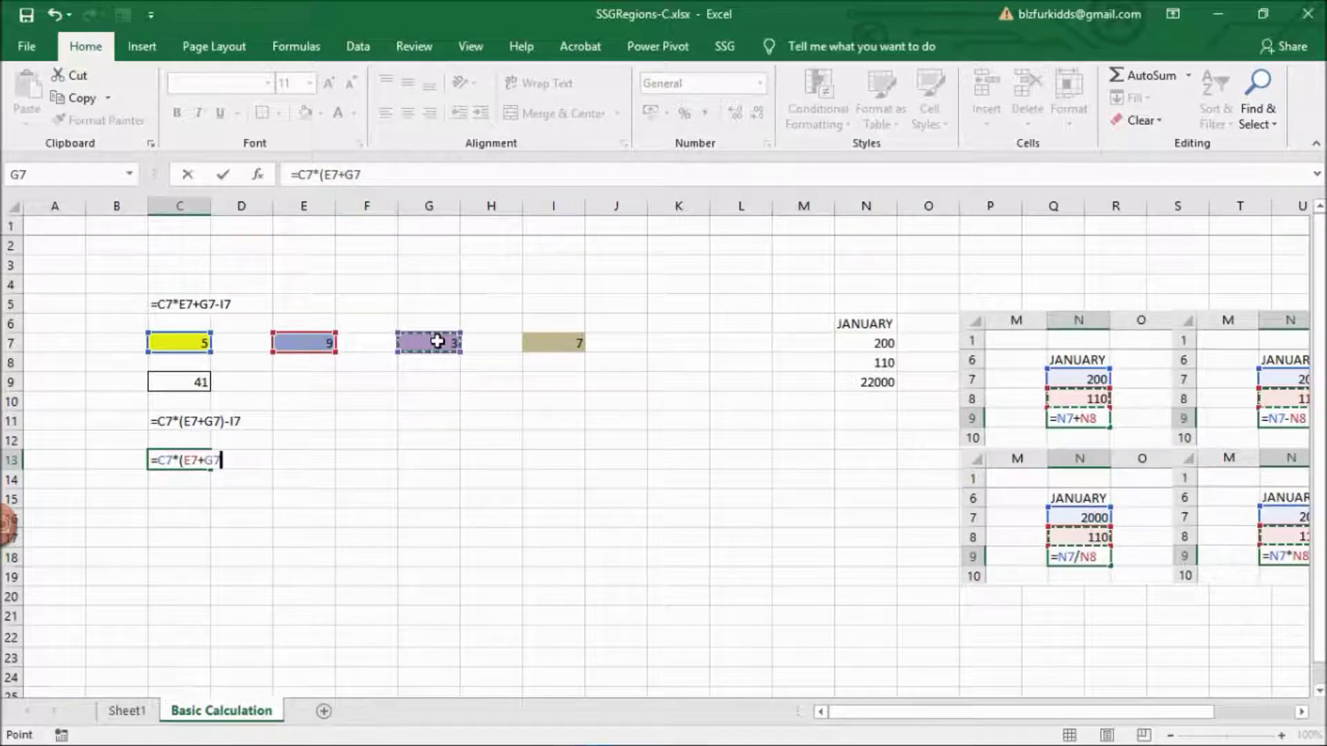
pyautogui.write(')-')
pyautogui.click(548, 342)
pyautogui.press('Return')
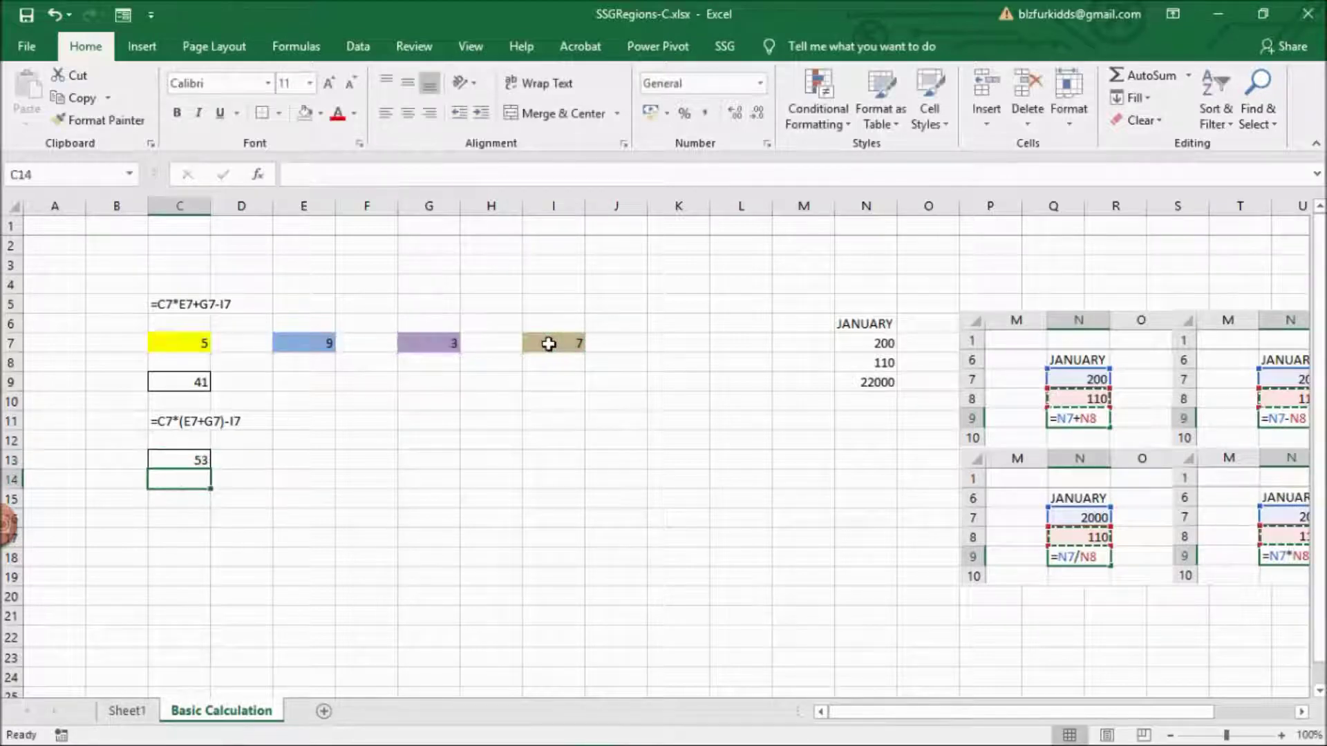
pyautogui.click(479, 518)
# - Switch to Sheet1 and display its formulas in place of the results, toggling between both views twice
pyautogui.hotkey('ctrl', 'pageup')
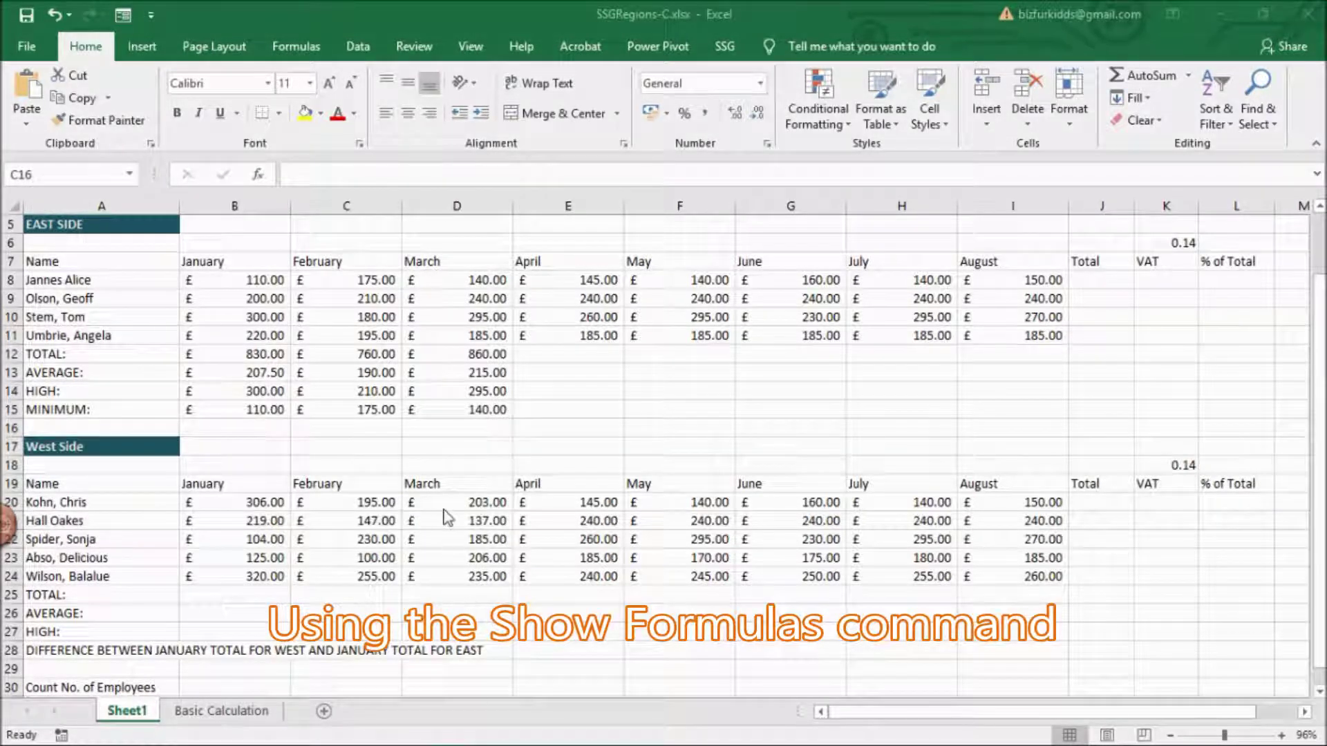
pyautogui.hotkey('alt', 'Tab')
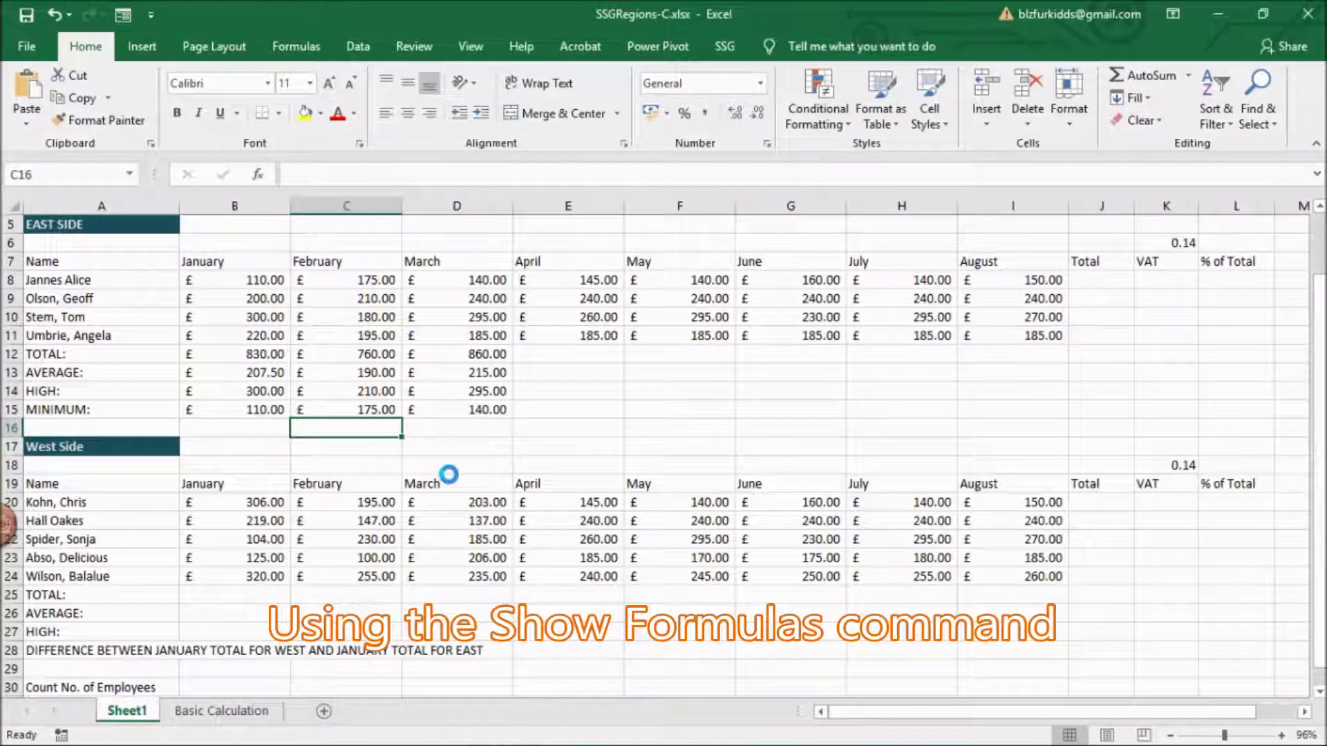
pyautogui.hotkey('ctrl', '`')
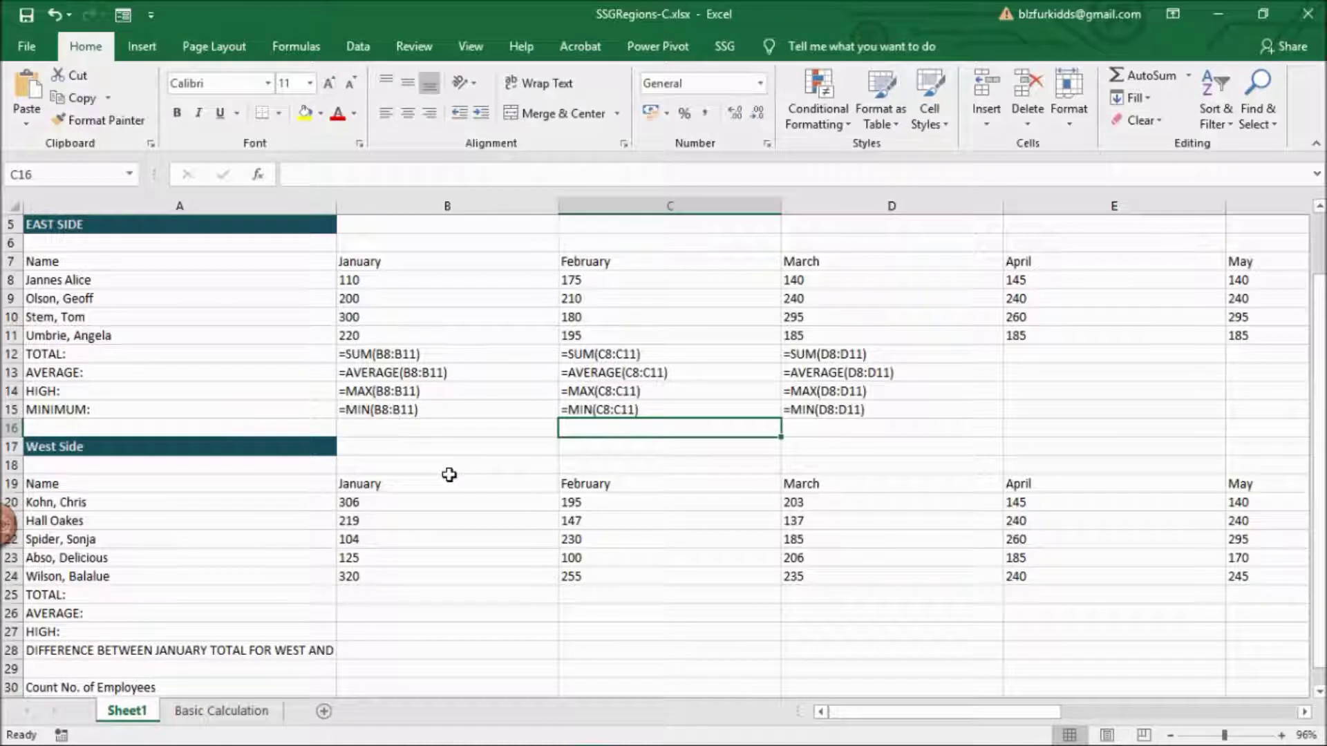
pyautogui.hotkey('ctrl', '`')
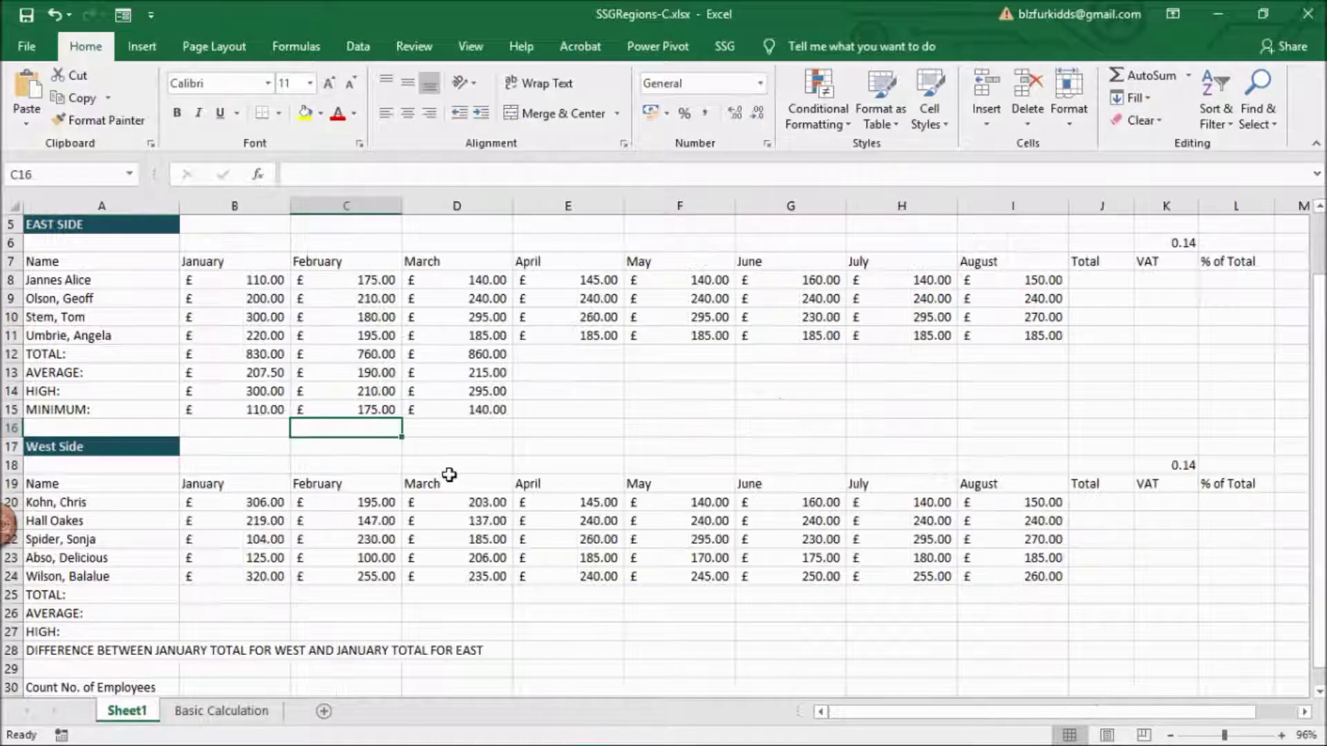
pyautogui.hotkey('ctrl', '`')
pyautogui.hotkey('ctrl', '`')
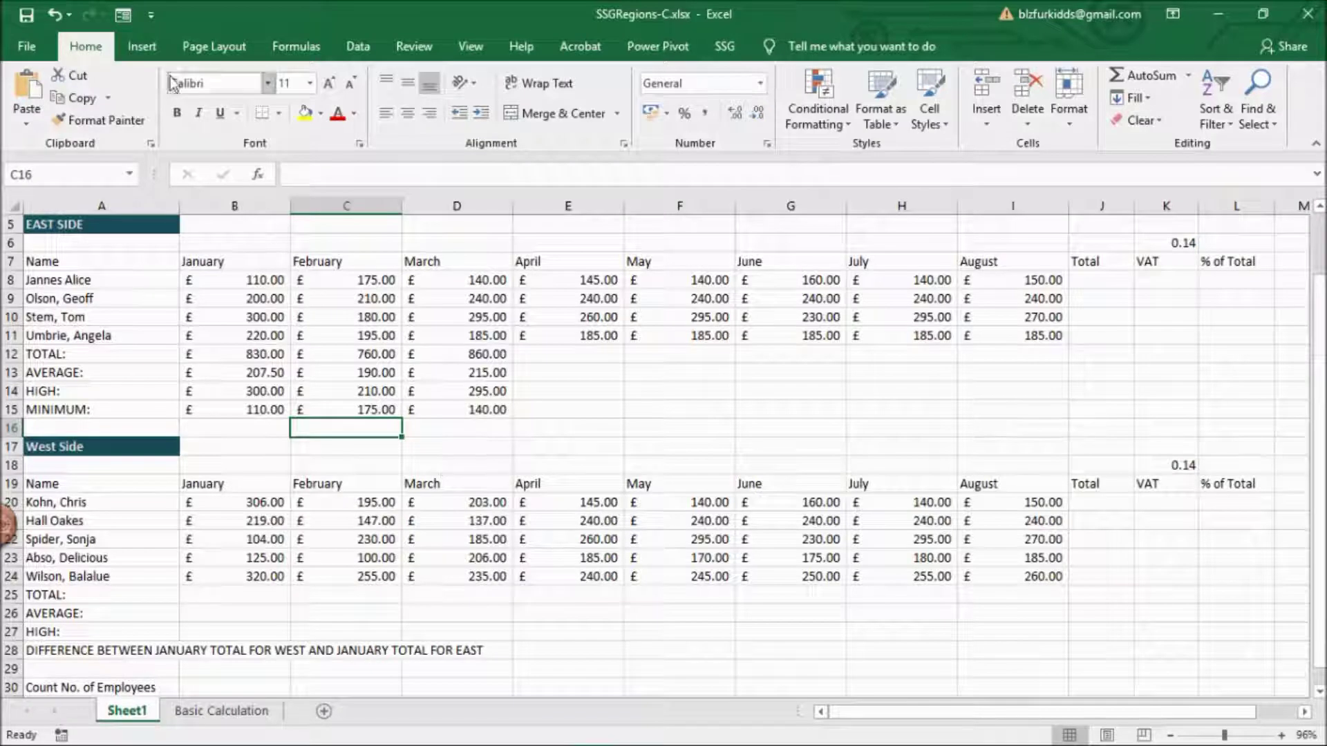
# - Use the Show Formulas command to display the Sheet1 formulas again, ending with the calculated values shown
pyautogui.click(279, 63)
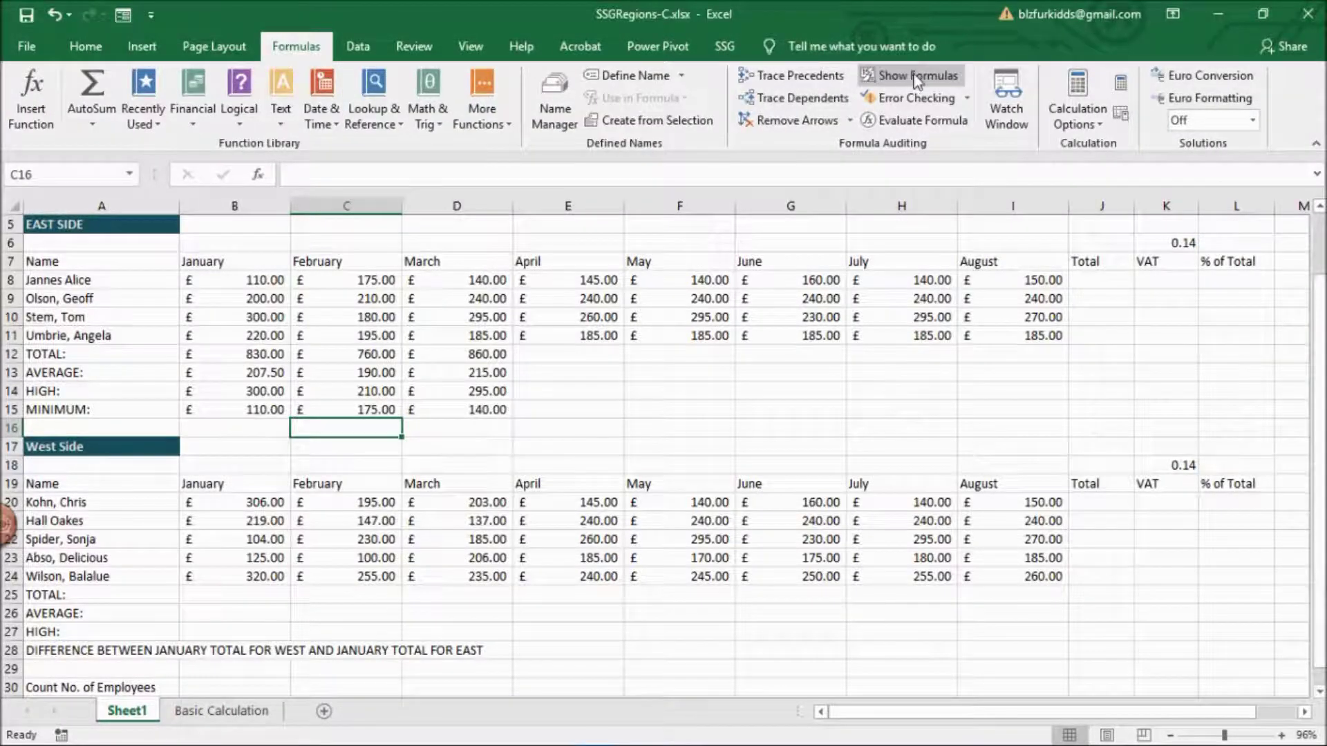
pyautogui.click(935, 73)
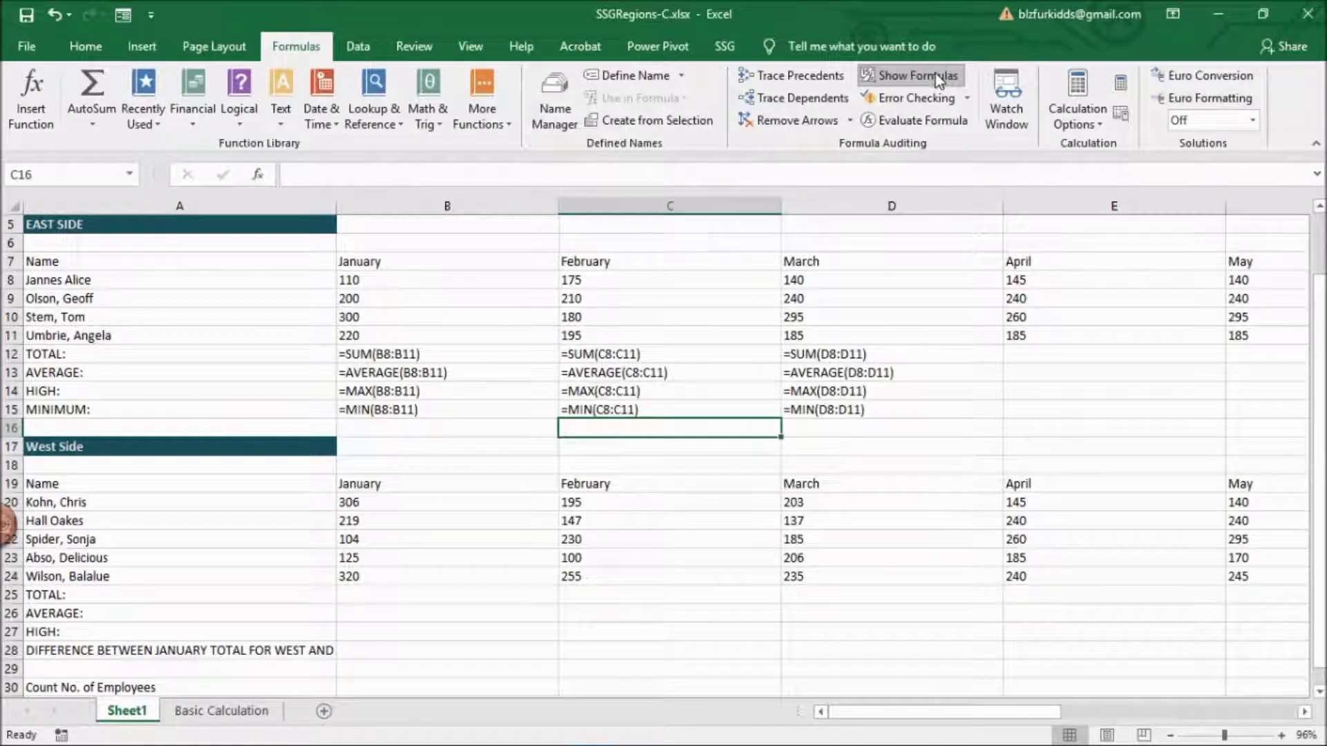
pyautogui.click(935, 74)
pyautogui.click(935, 74)
pyautogui.click(937, 76)
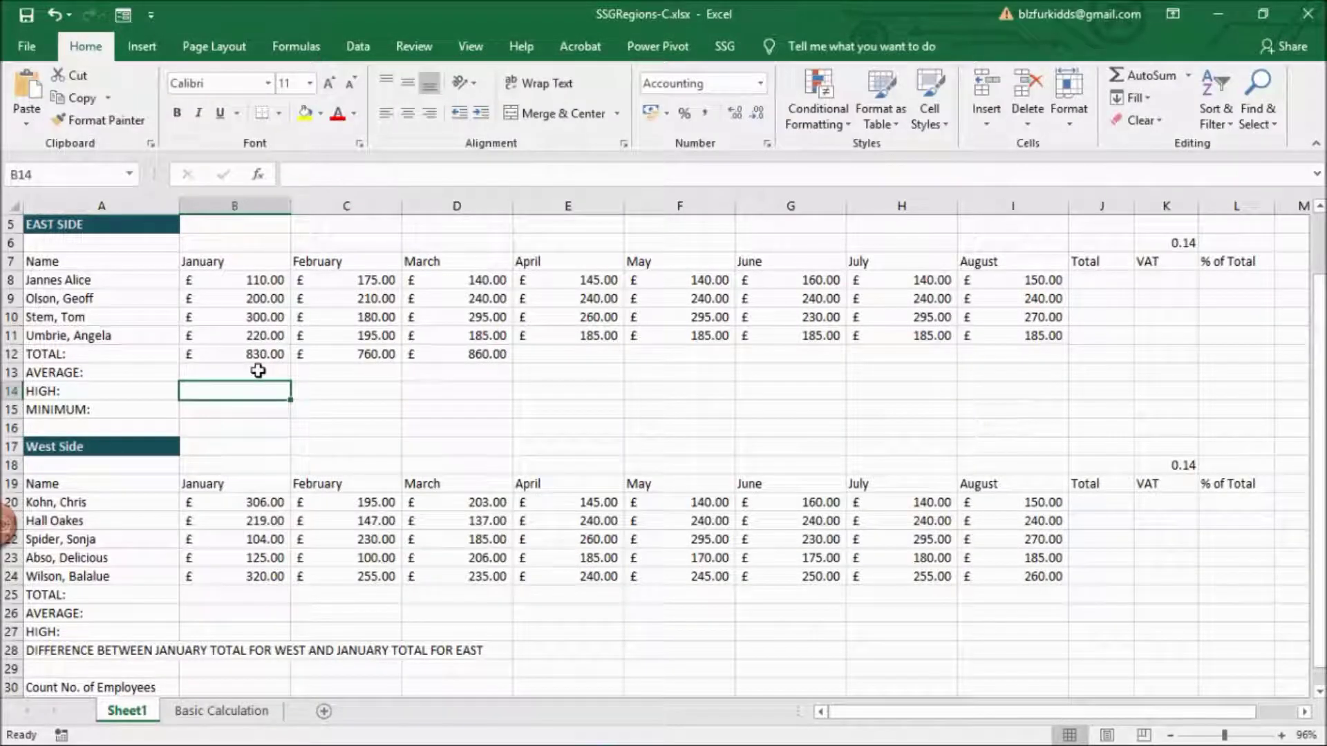
# - Calculate the East Side January average in B13 with the AutoSum Average function, correcting the range to B8:B11
pyautogui.click(258, 371)
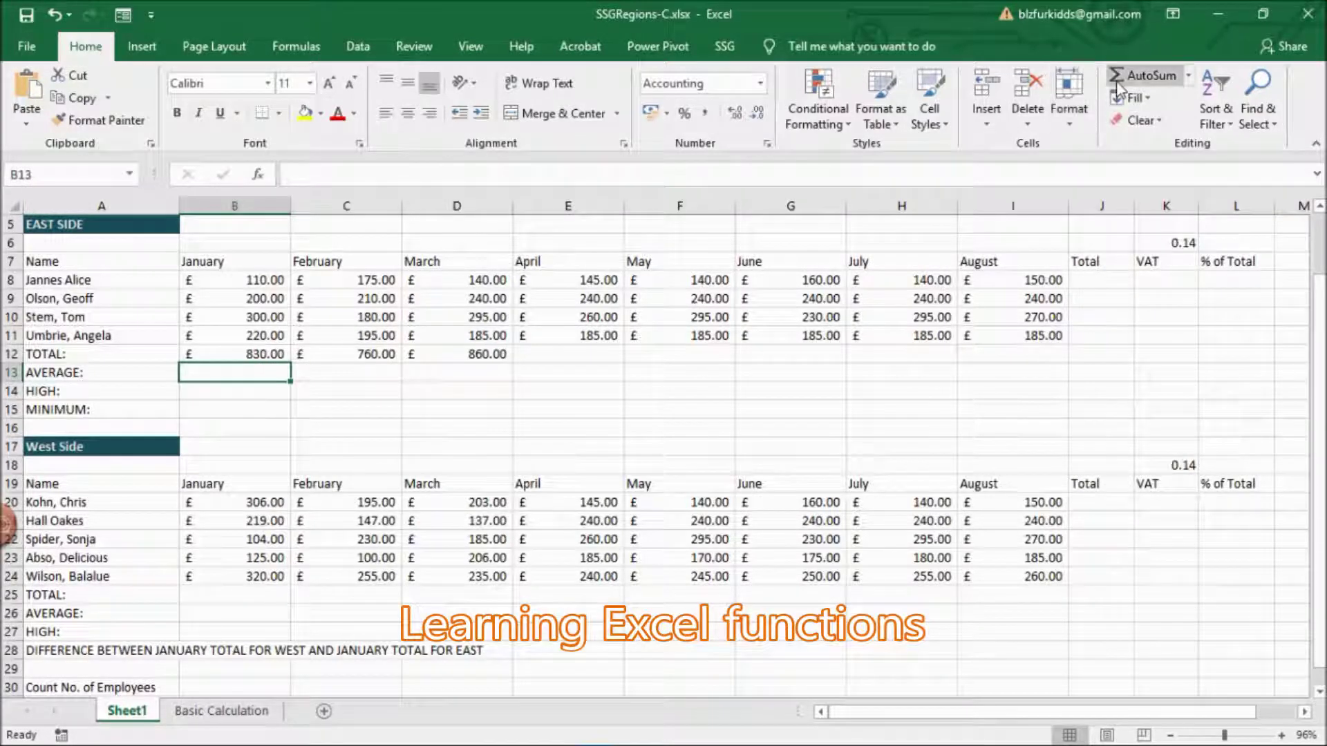
pyautogui.click(1189, 76)
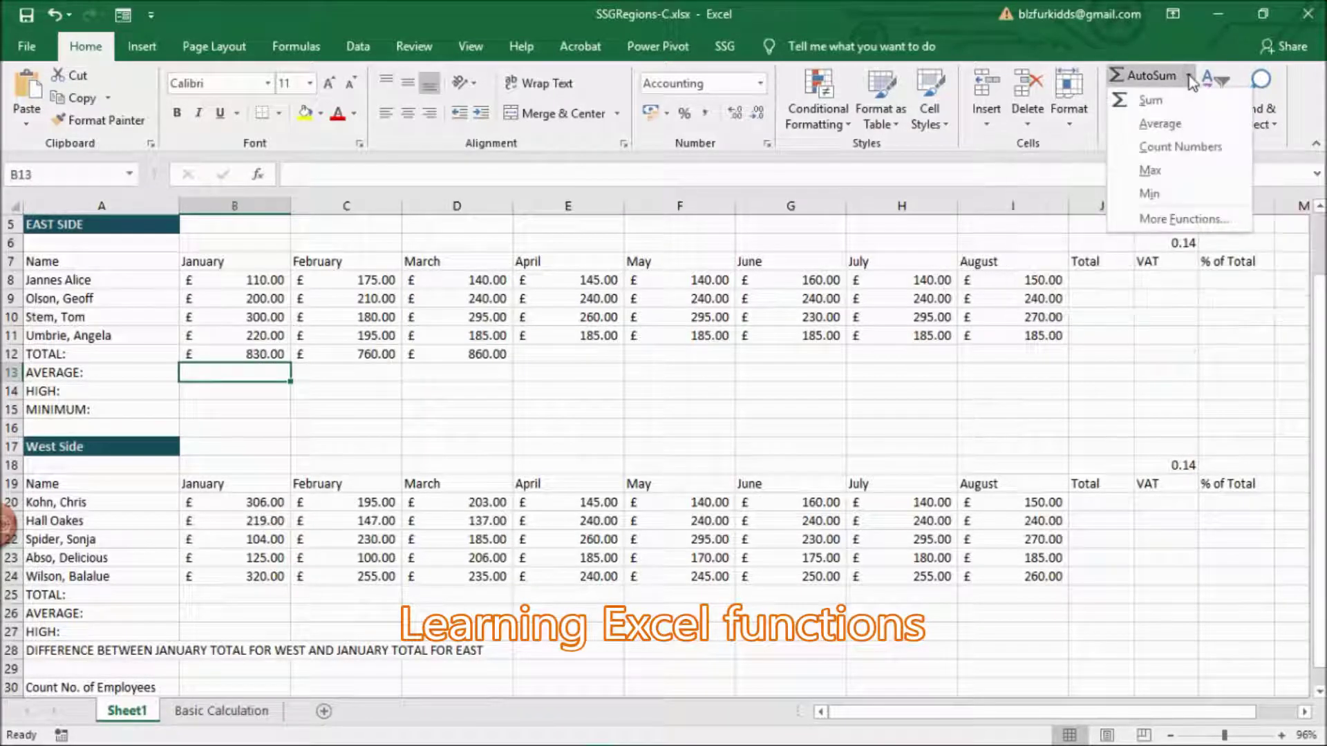
pyautogui.click(1180, 123)
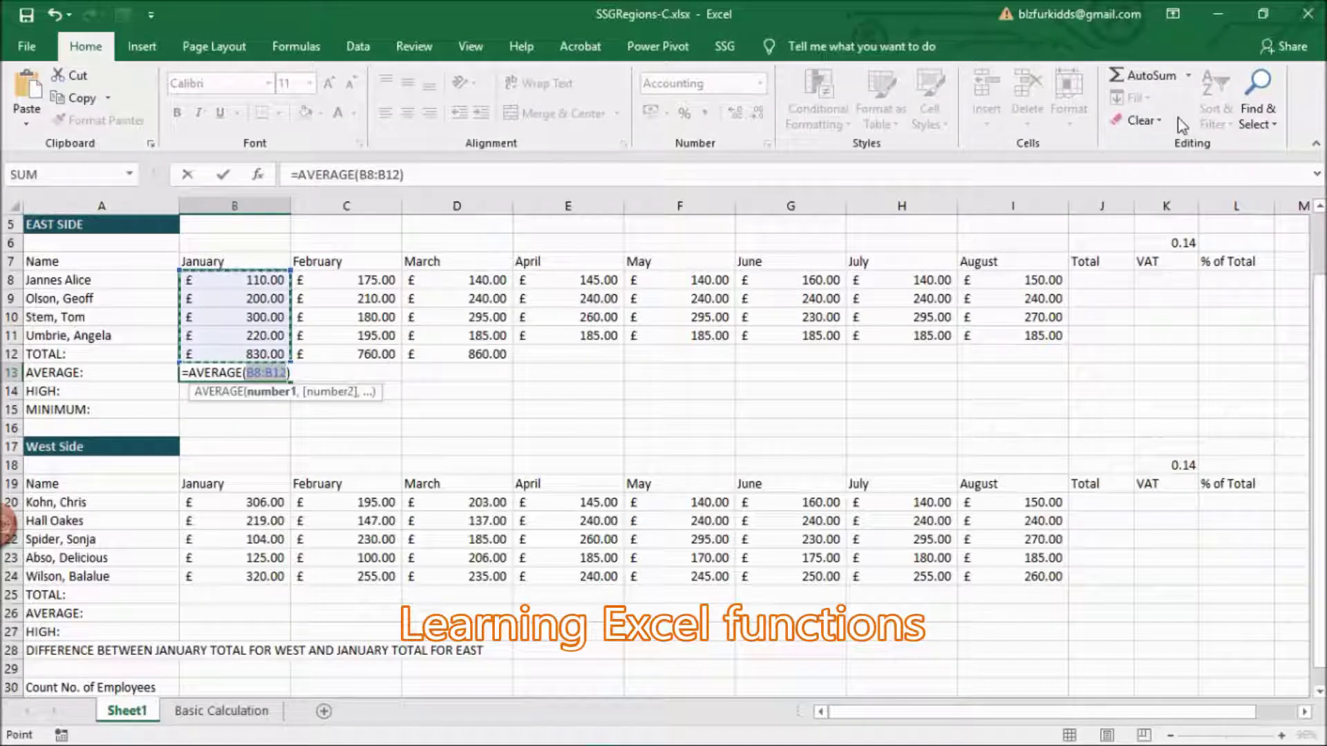
pyautogui.click(288, 374)
pyautogui.press('BackSpace')
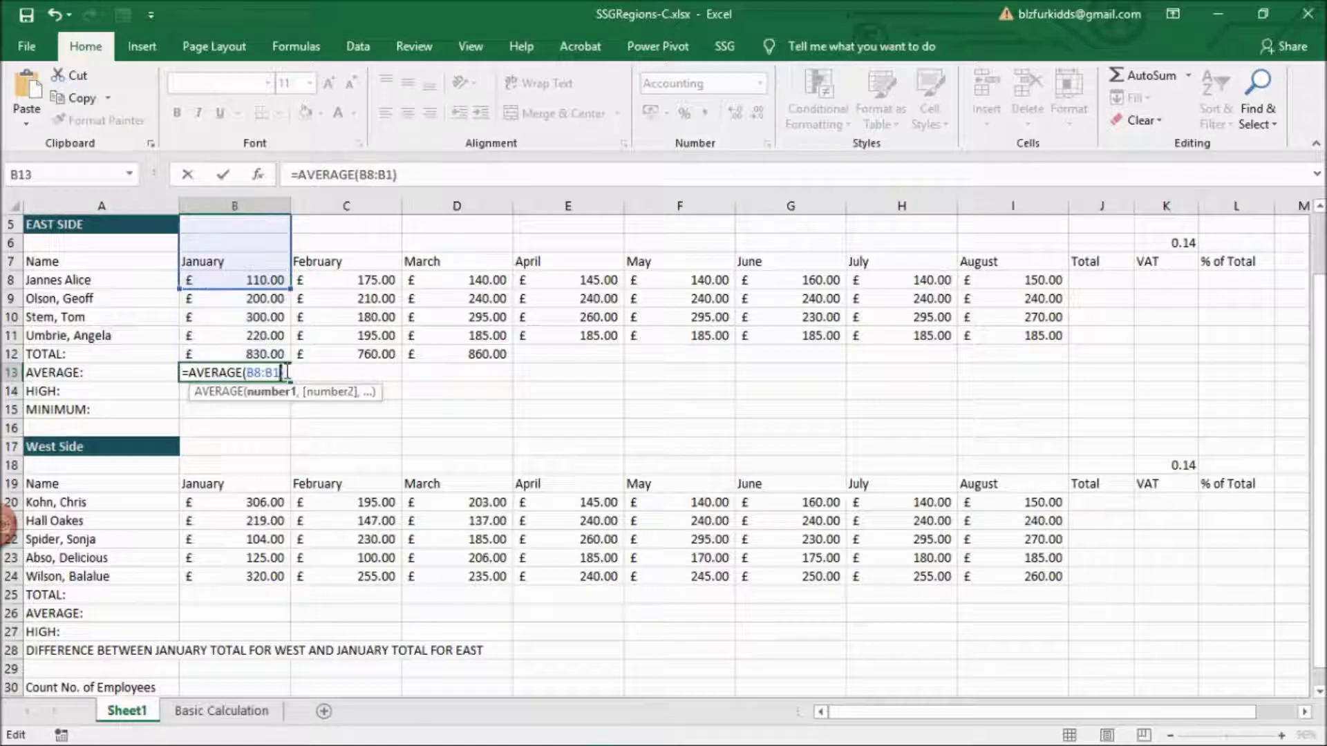
pyautogui.write('1')
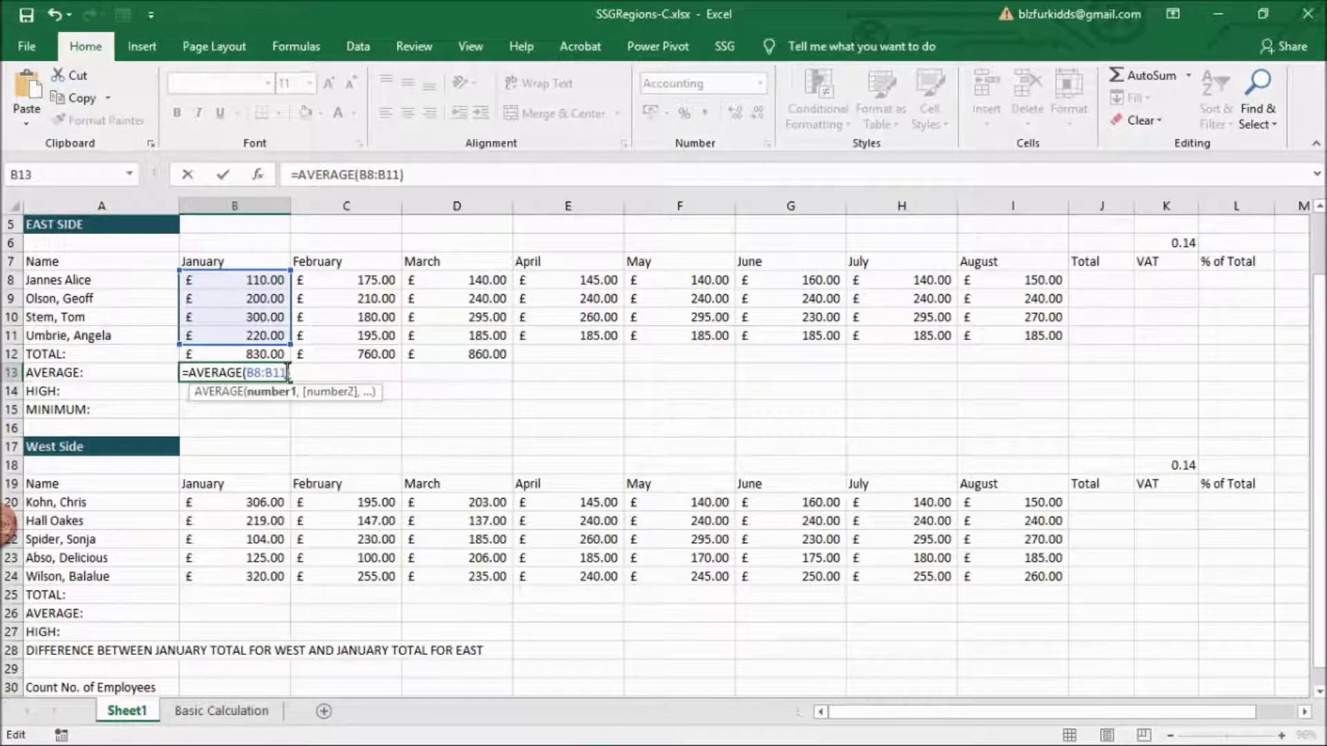
pyautogui.press('Return')
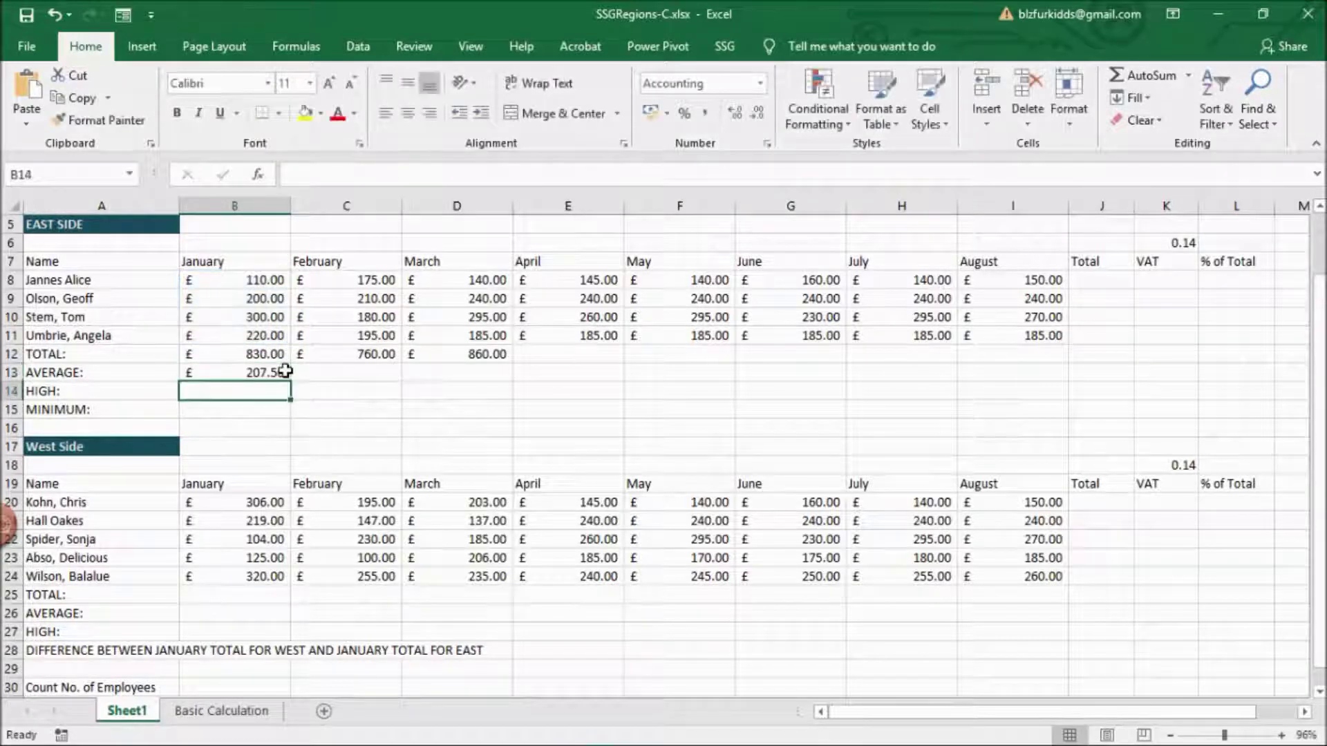
# - Calculate the East Side February average in C13 with the AutoSum Average function, correcting the range to C8:C11
pyautogui.click(324, 370)
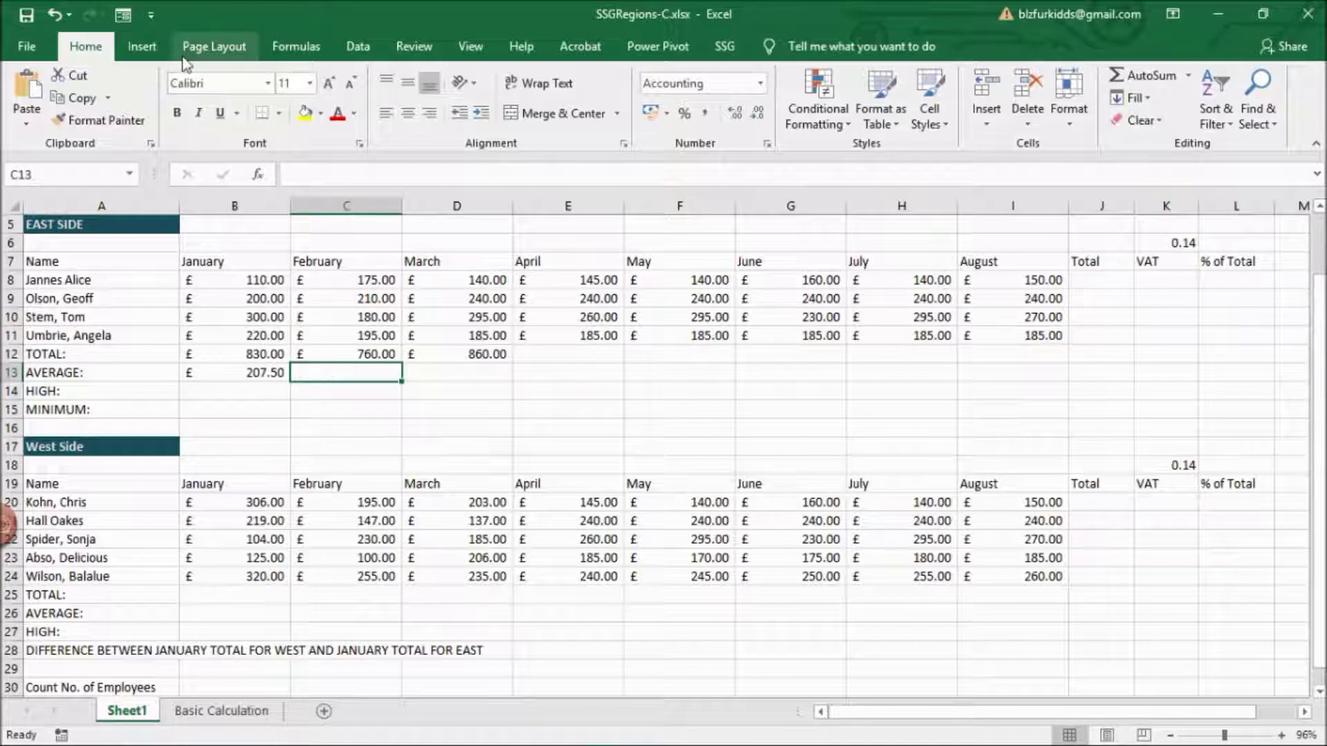
pyautogui.click(290, 46)
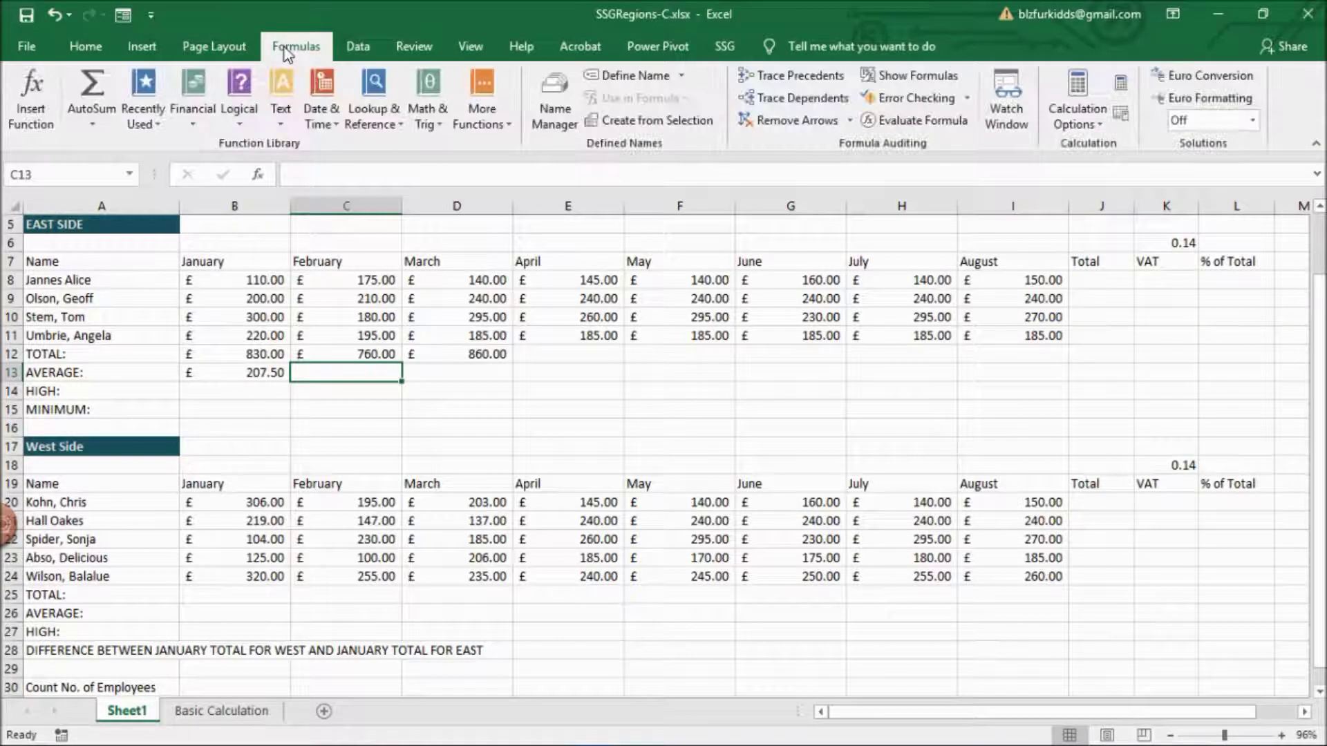
pyautogui.click(103, 127)
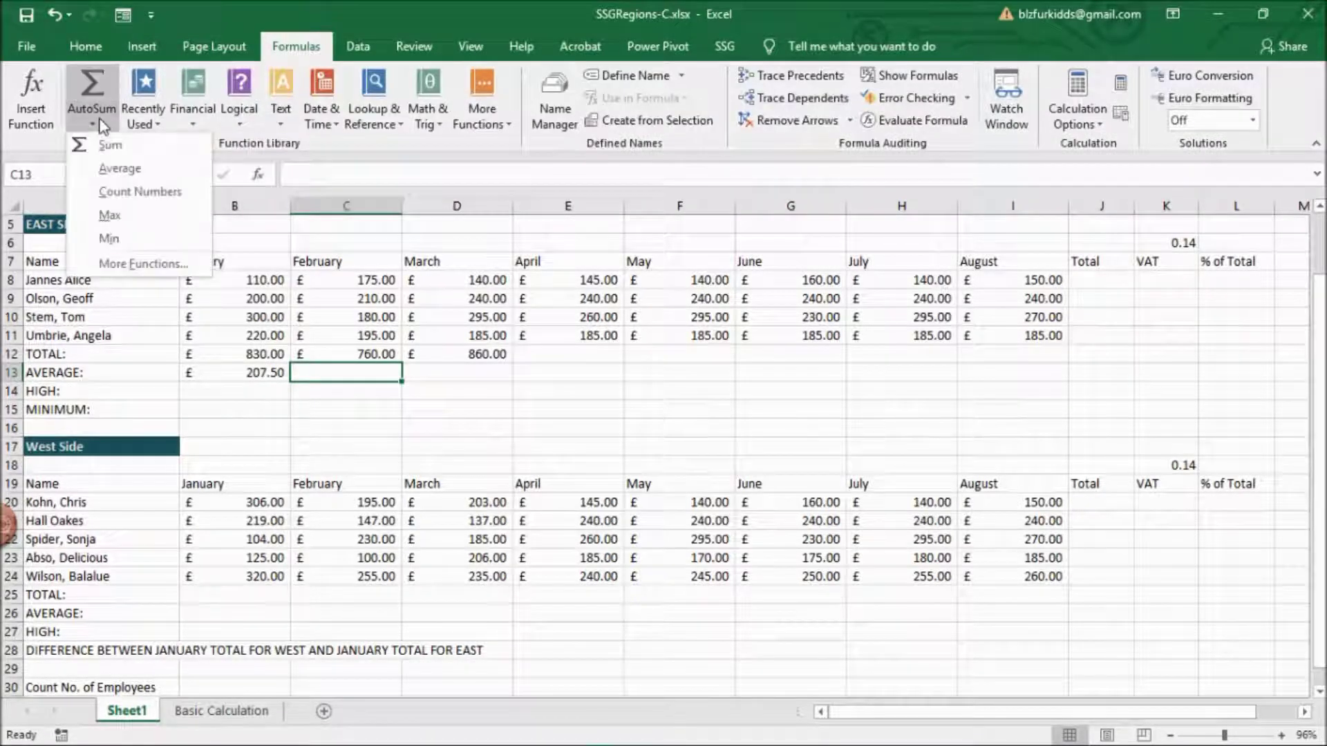
pyautogui.click(115, 170)
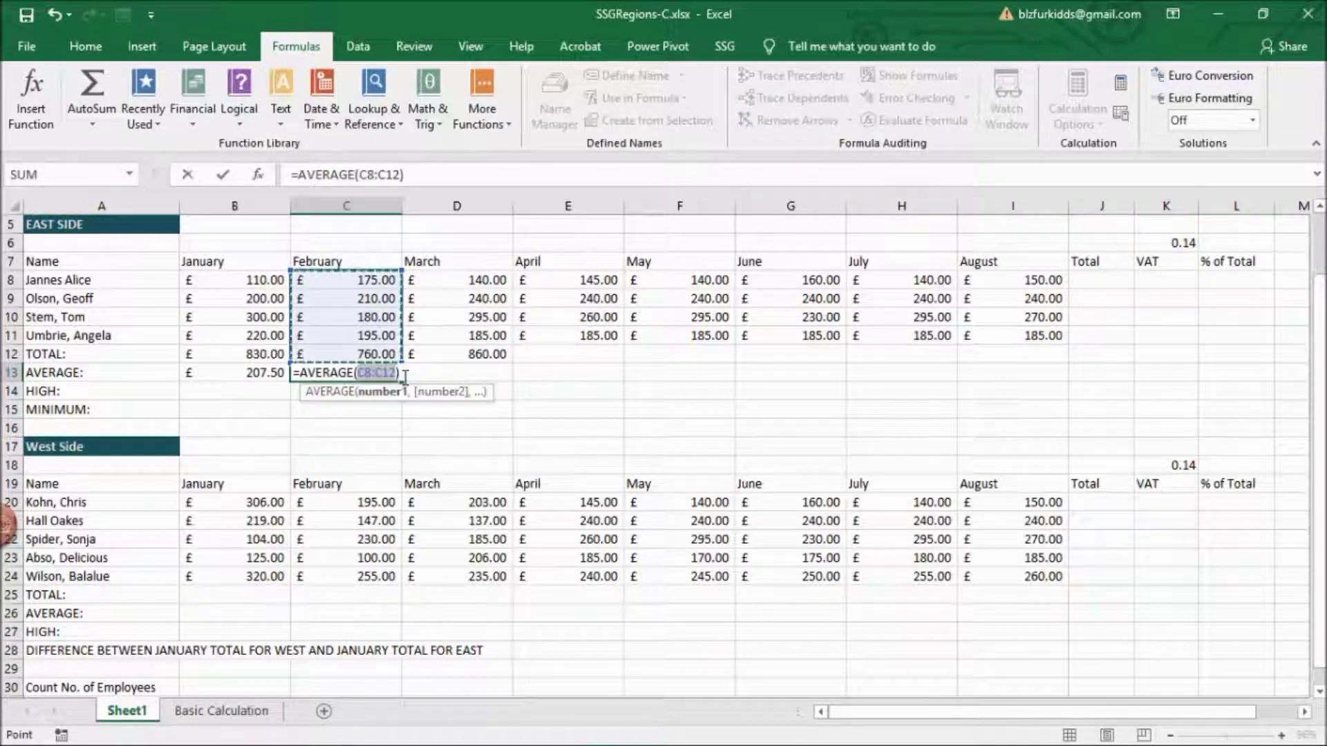
pyautogui.press('F2')
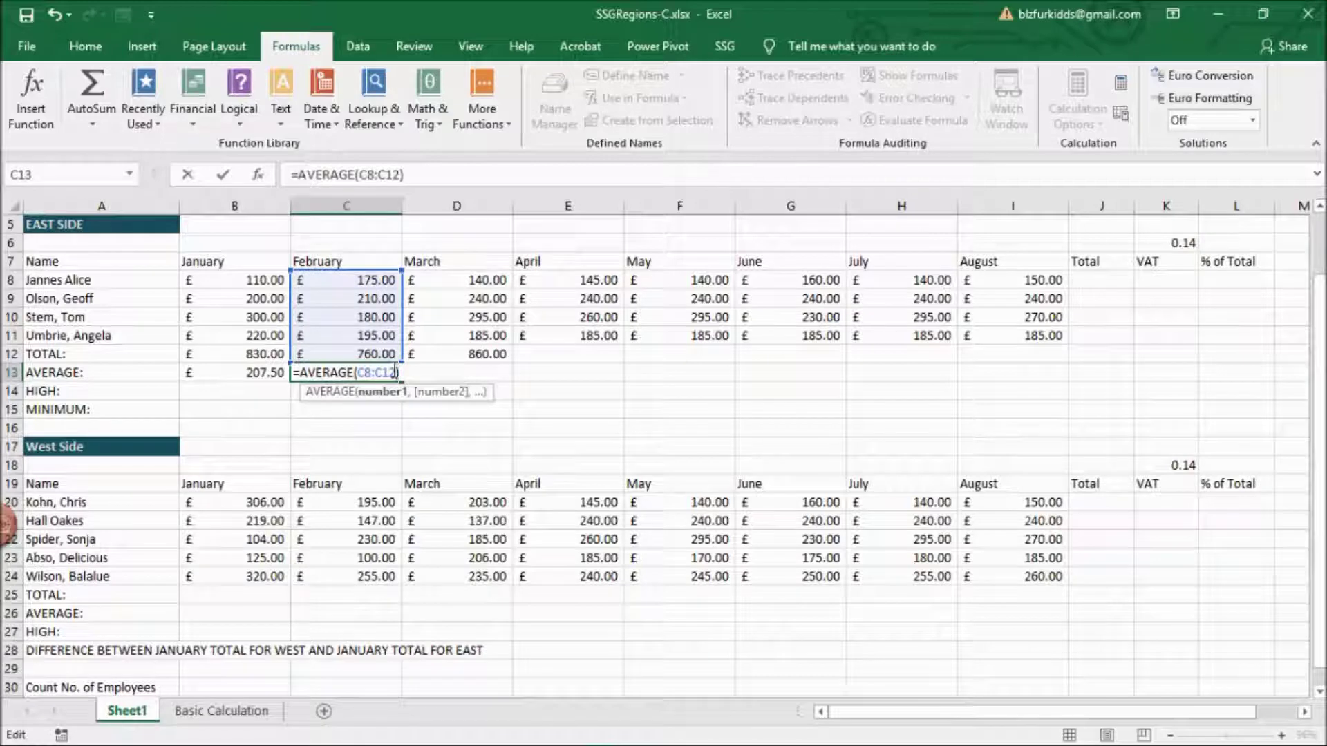
pyautogui.press('BackSpace')
pyautogui.write('1')
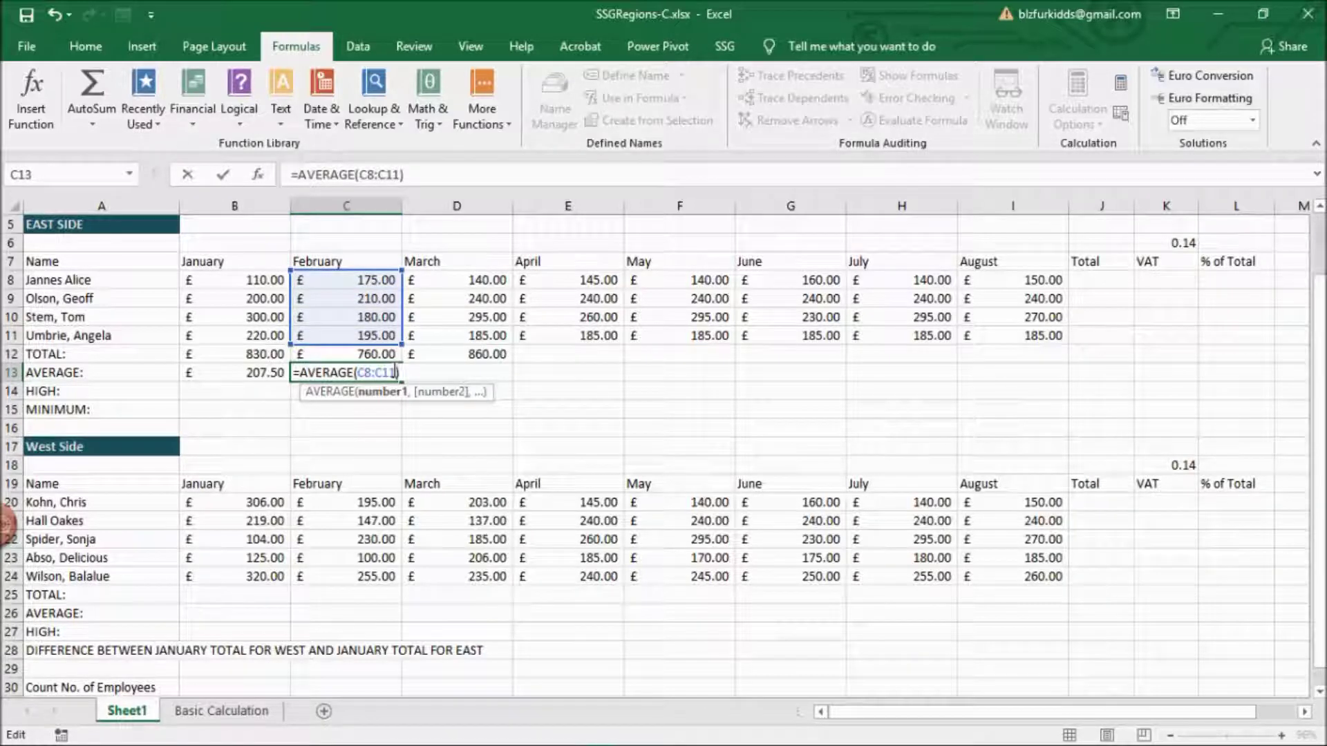
pyautogui.press('Return')
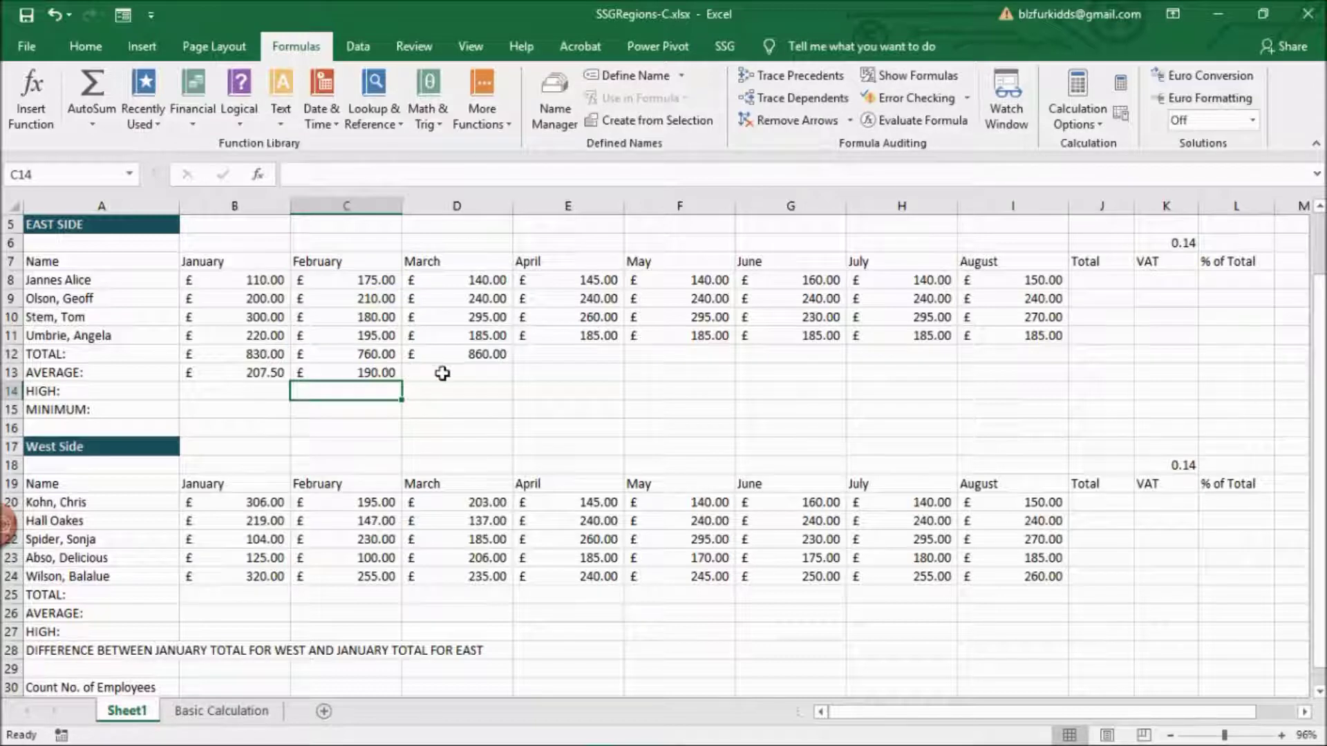
# - Write the formula =AVERAGE(D8:D11) manually in D13 for the East Side March average
pyautogui.click(440, 371)
pyautogui.click(328, 175)
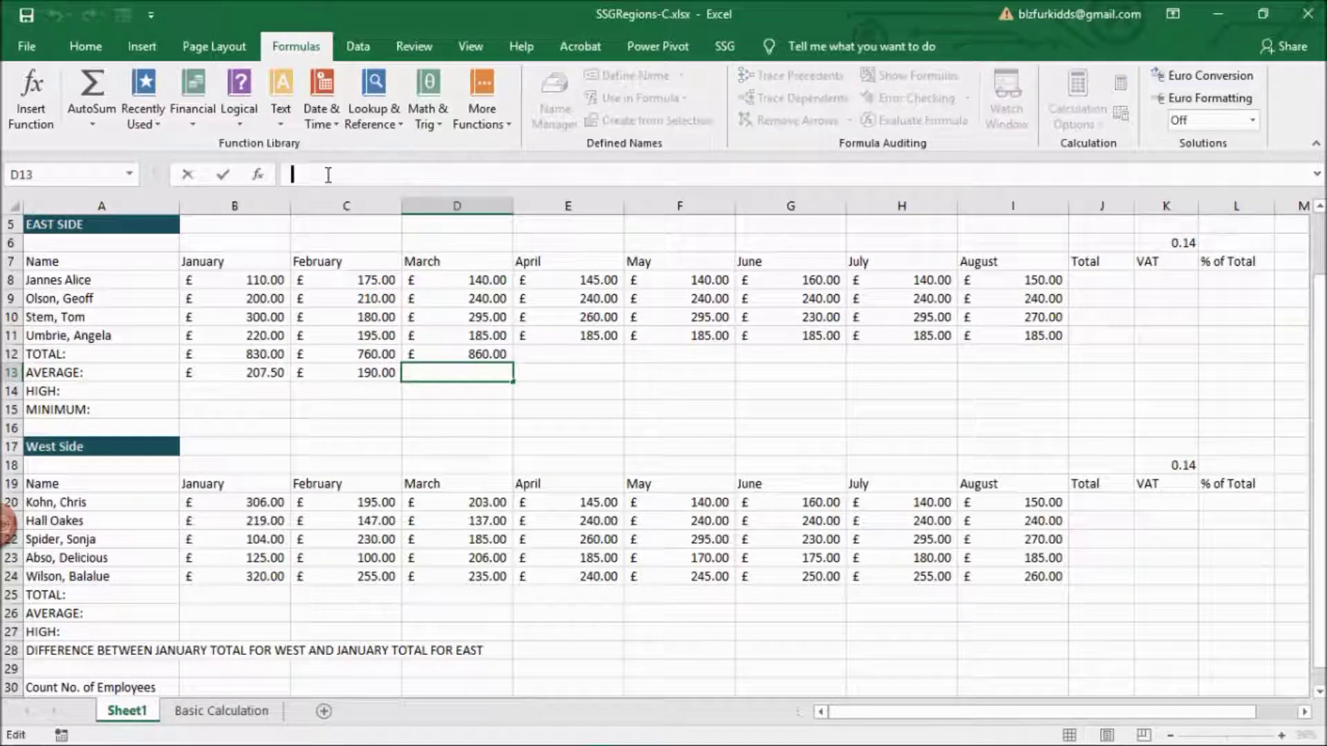
pyautogui.write('=average9')
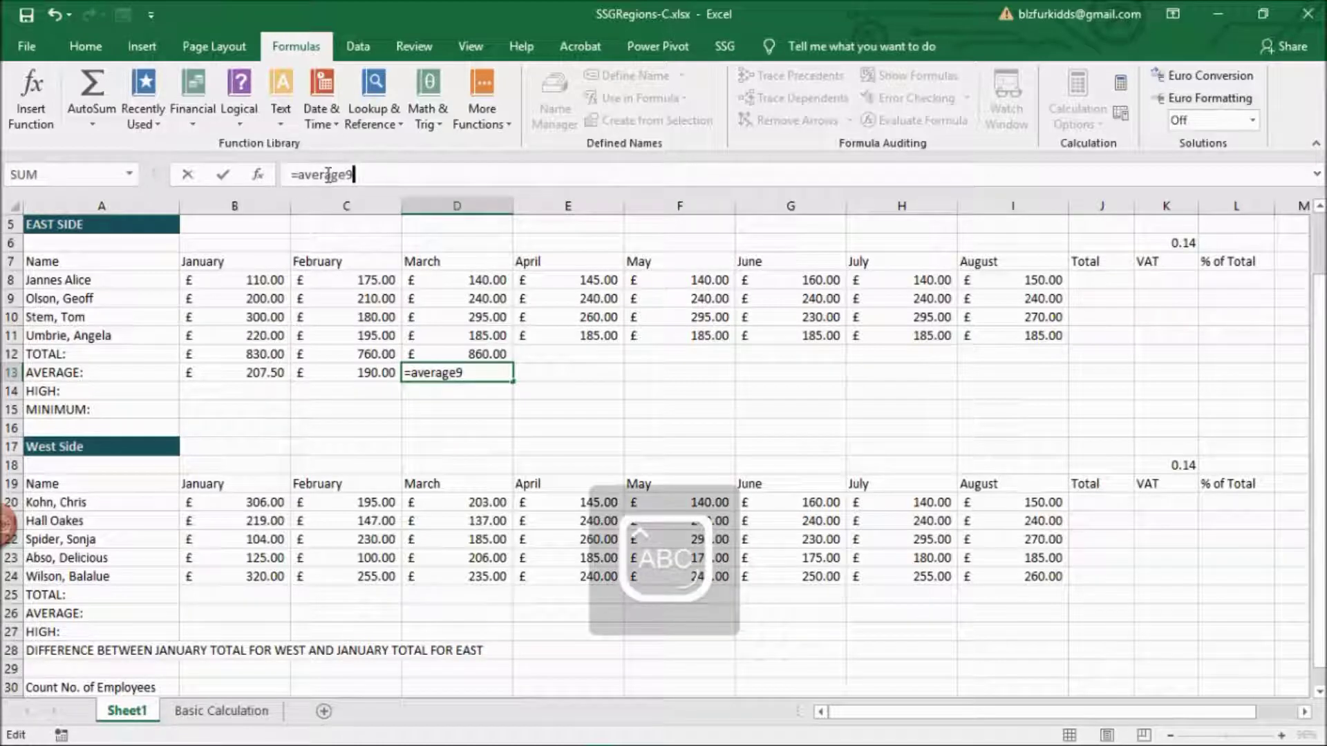
pyautogui.press('BackSpace')
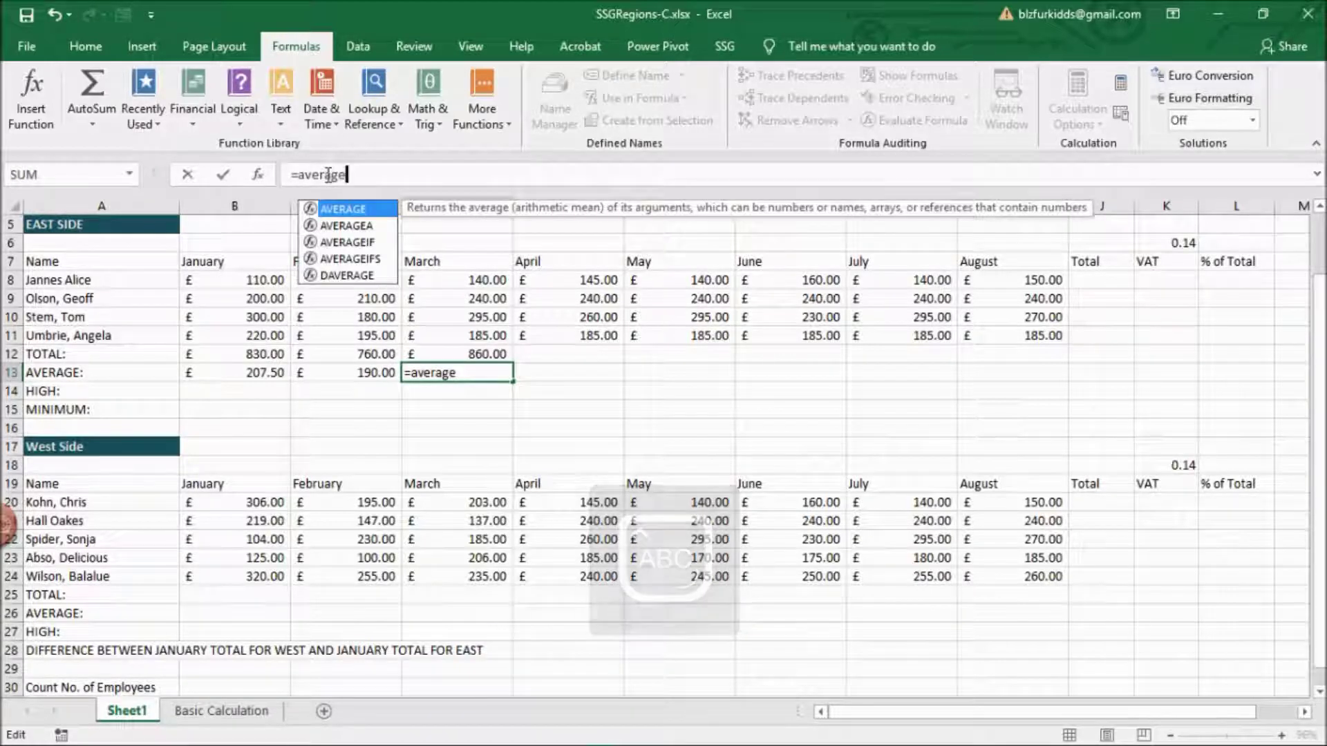
pyautogui.press('capslock')
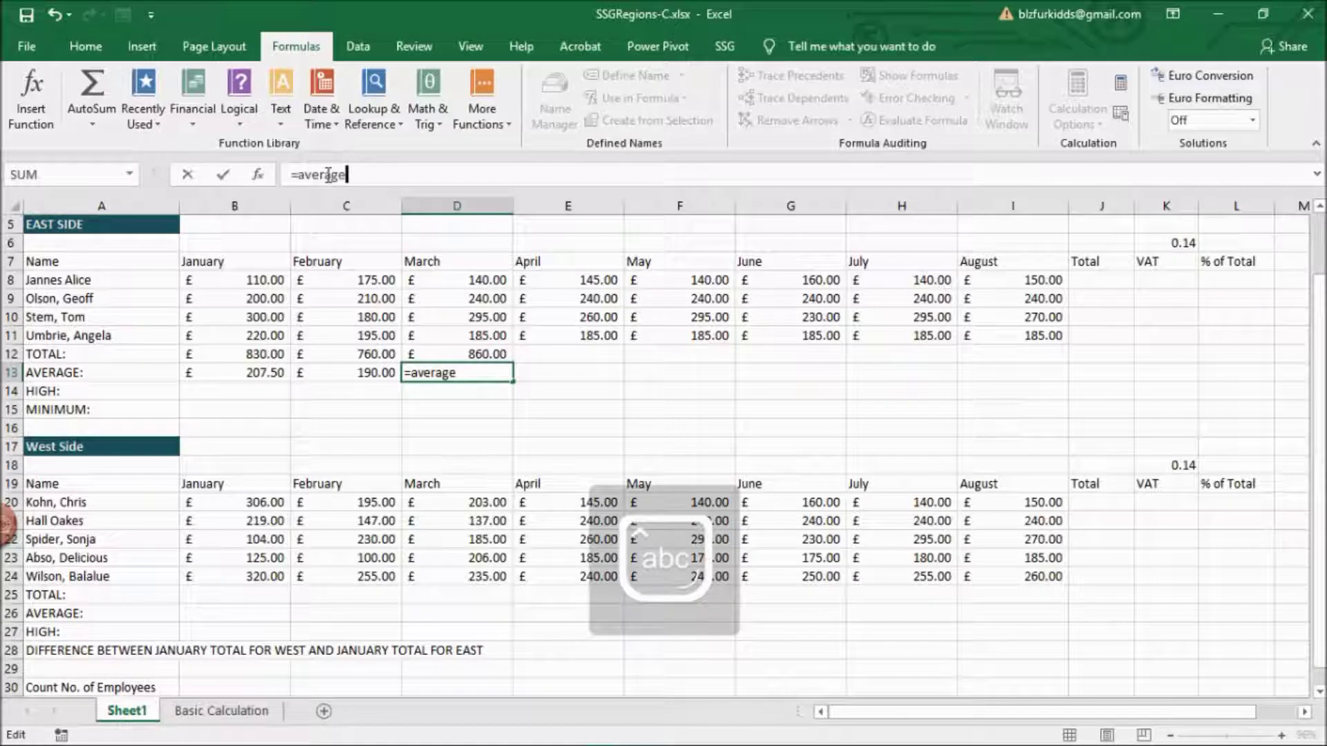
pyautogui.write('(')
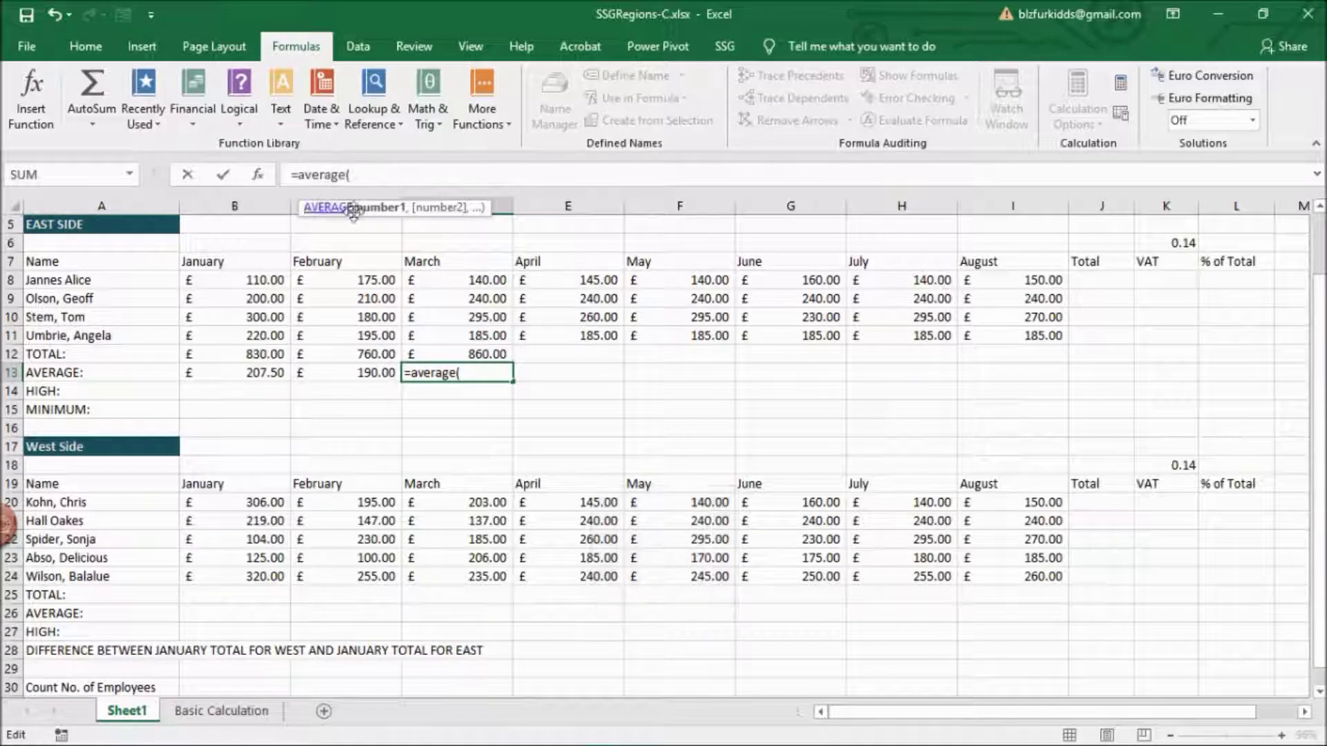
pyautogui.moveTo(424, 278); pyautogui.dragTo(437, 334)
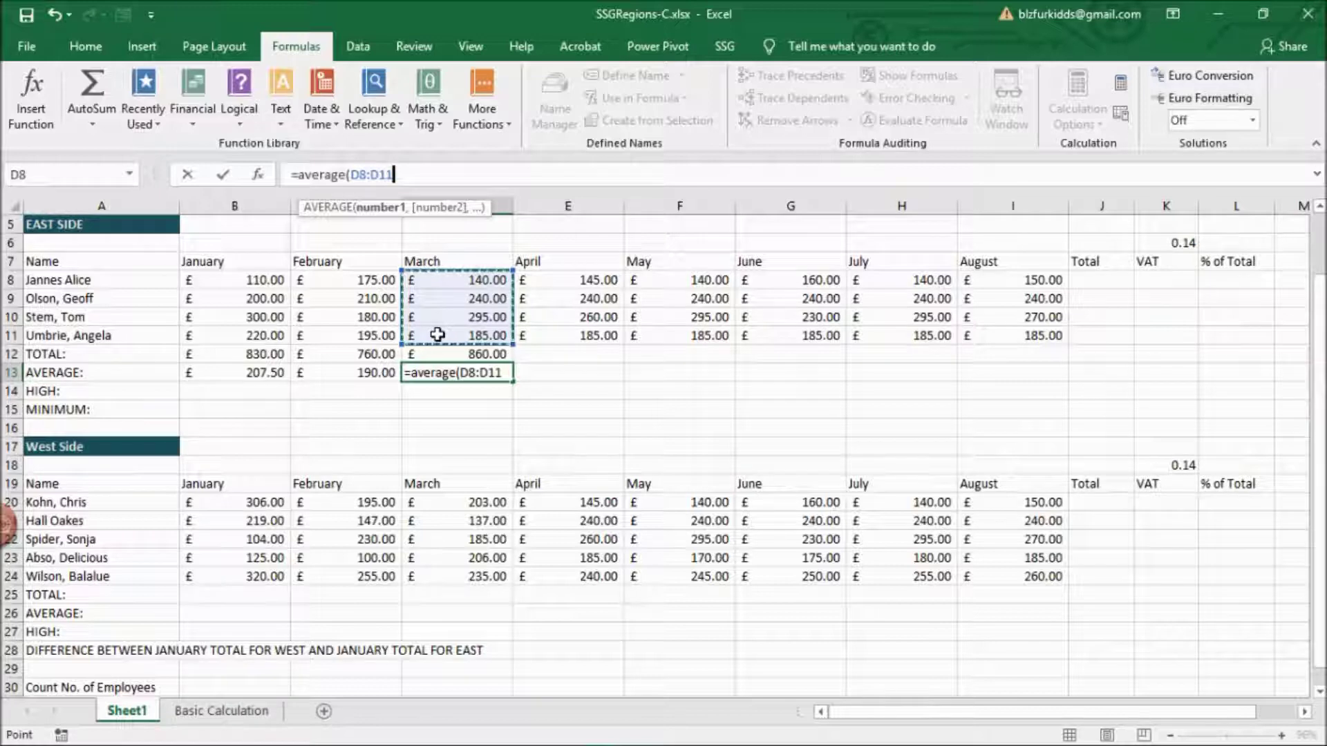
pyautogui.click(225, 181)
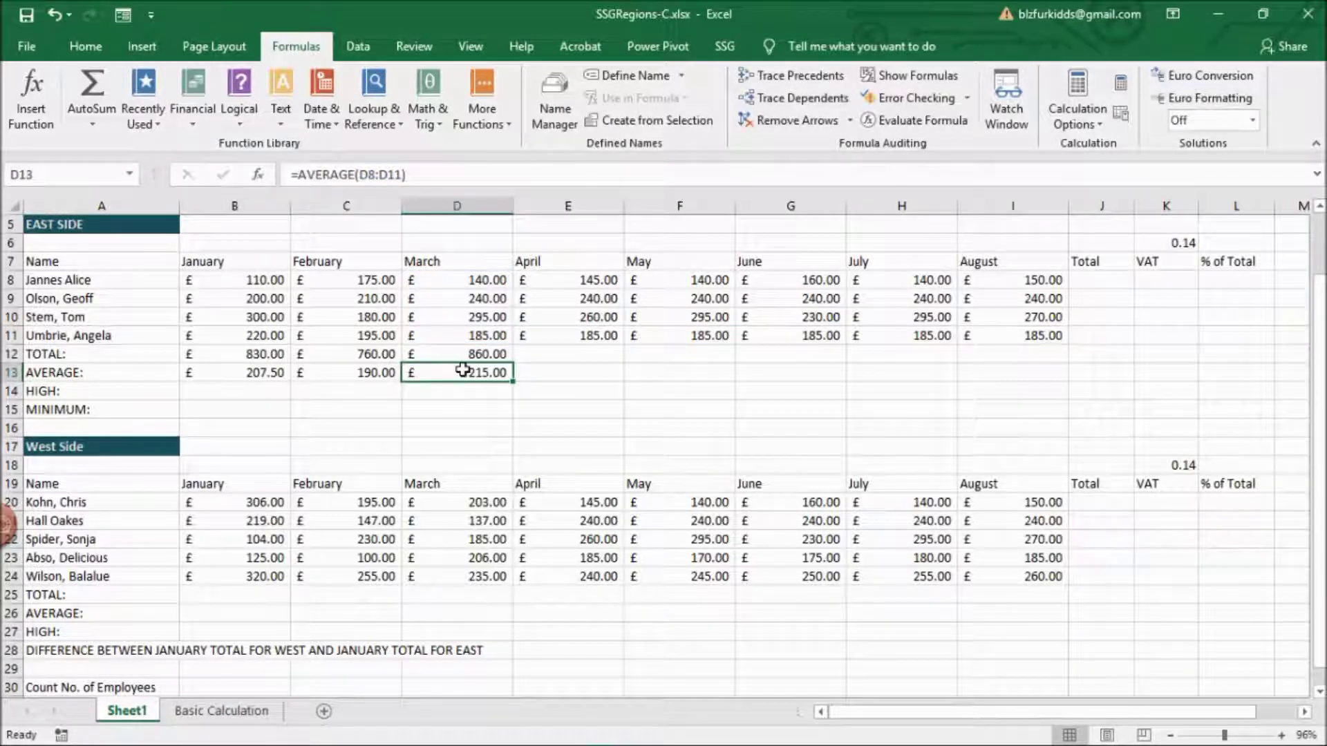
# - Calculate the East Side January high in B14 with the AutoSum Max function, correcting the range to B8:B11
pyautogui.click(272, 392)
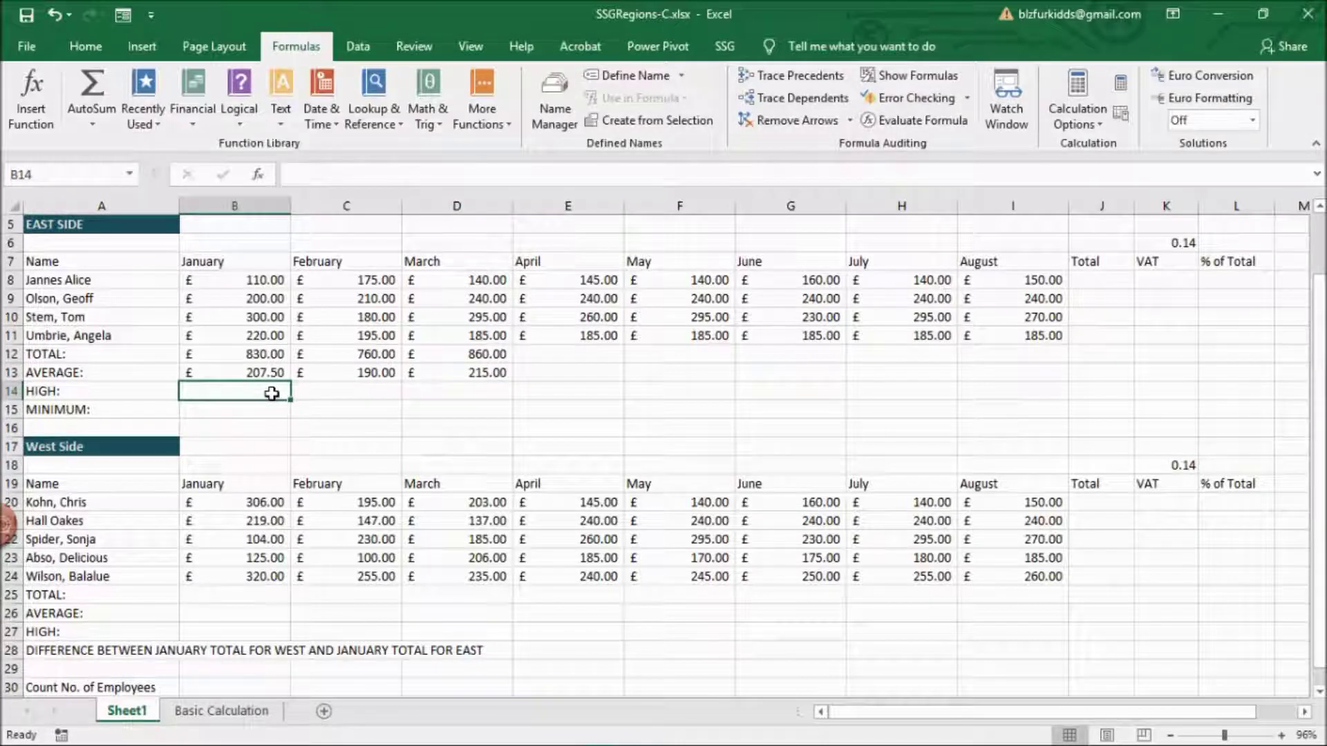
pyautogui.click(88, 117)
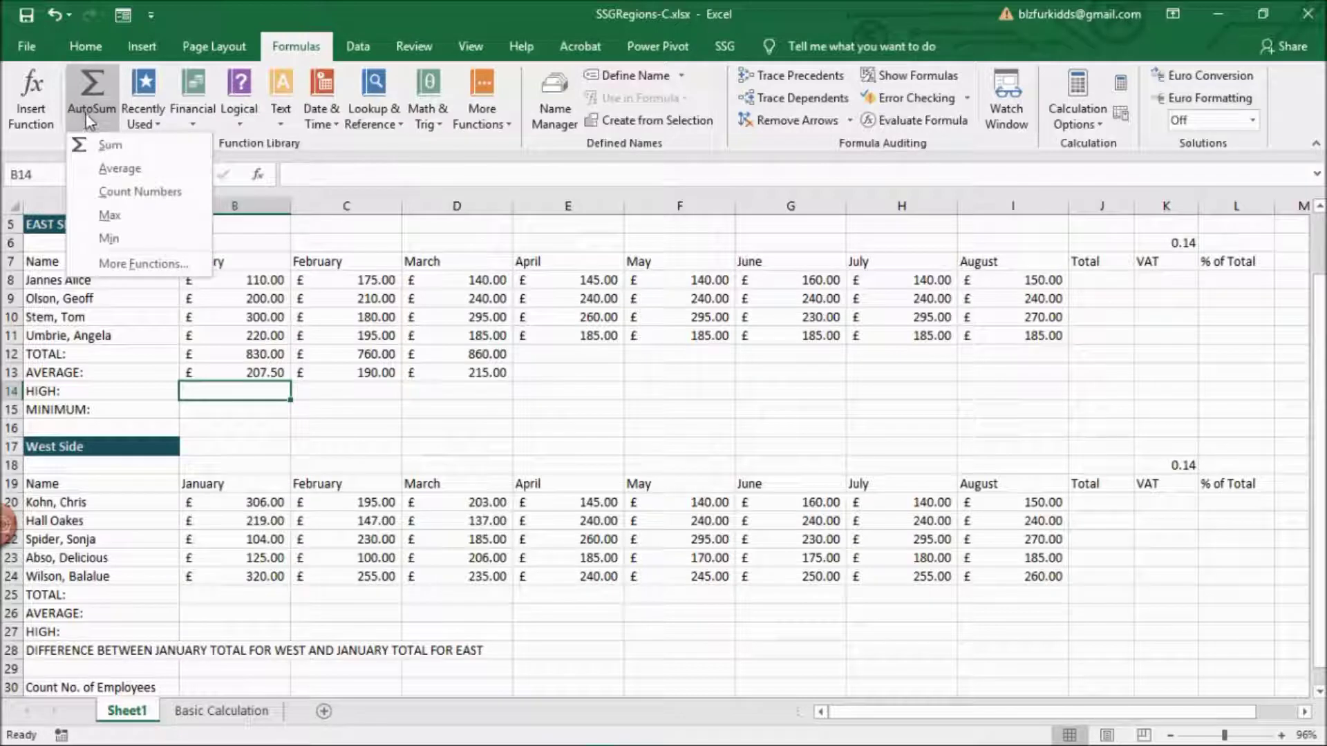
pyautogui.click(118, 225)
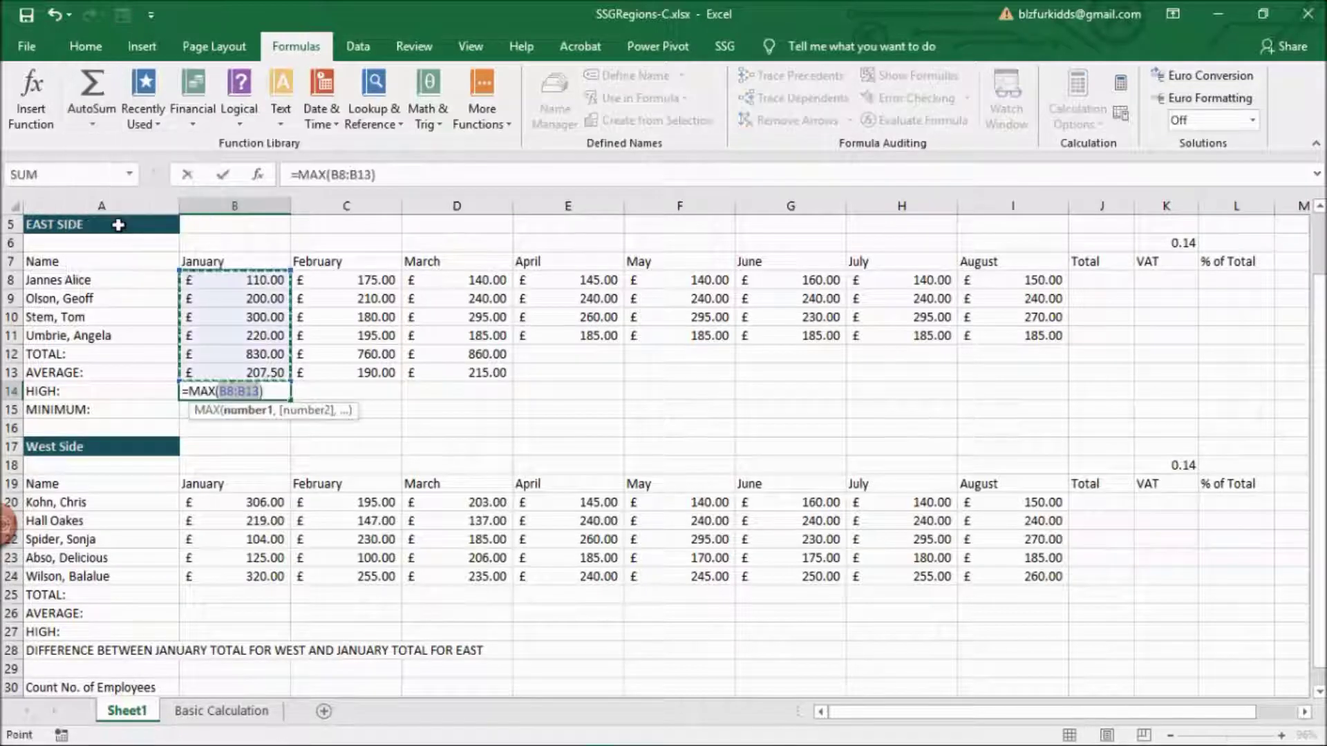
pyautogui.click(259, 391)
pyautogui.press('BackSpace')
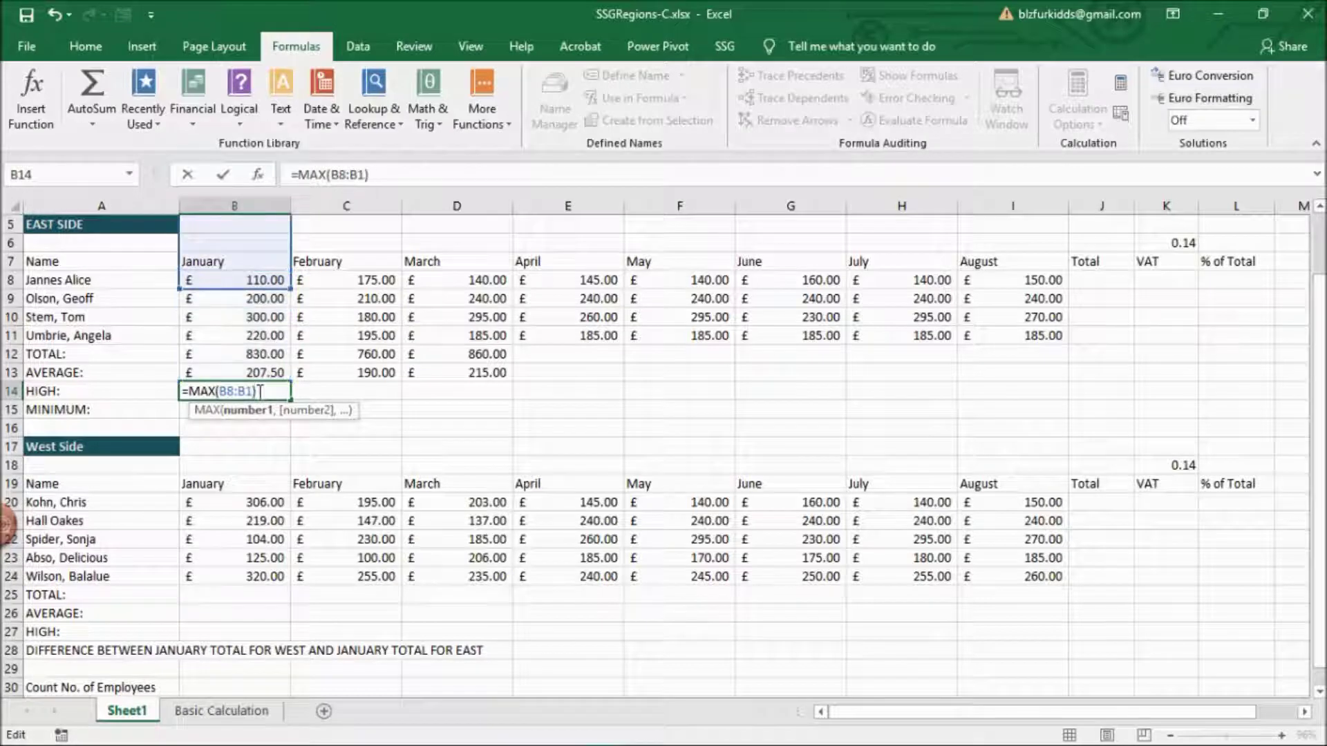
pyautogui.write('1')
pyautogui.press('Return')
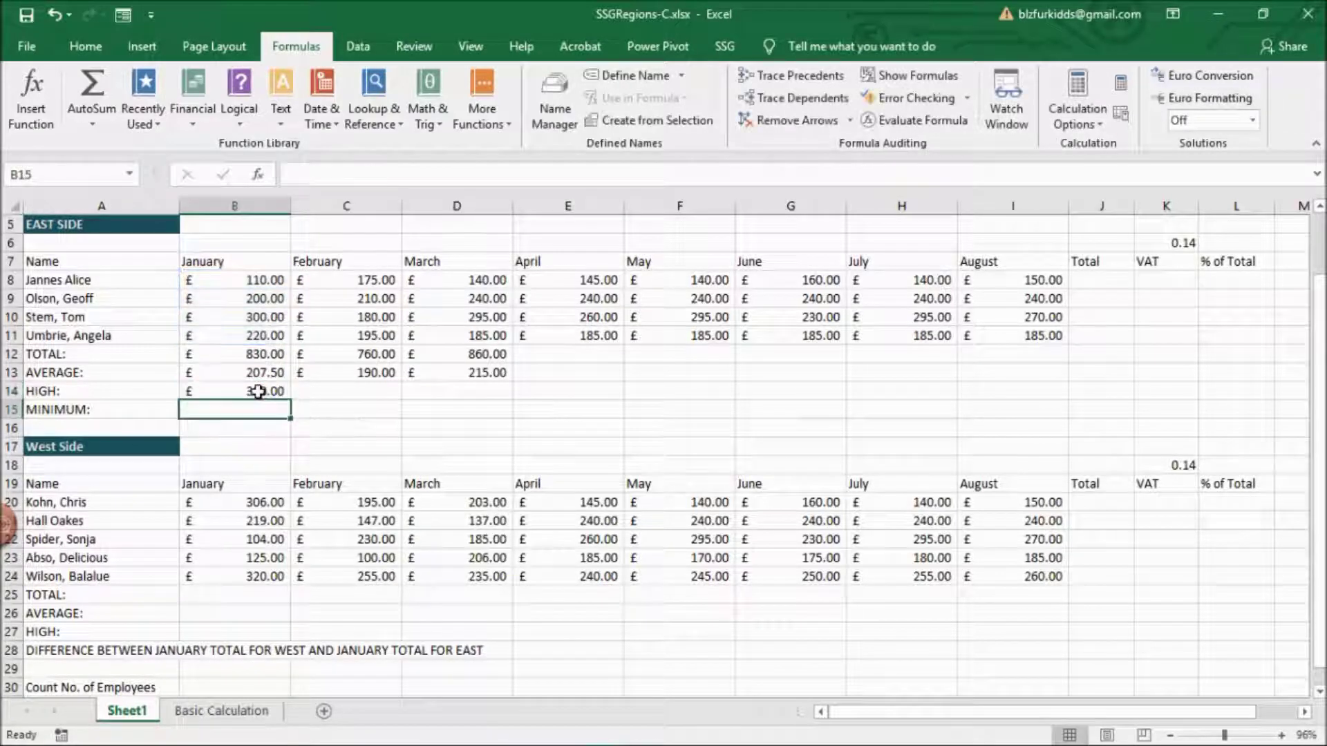
# - Calculate the East Side February high in C14 with the AutoSum Max function, correcting the range to C8:C11
pyautogui.click(351, 389)
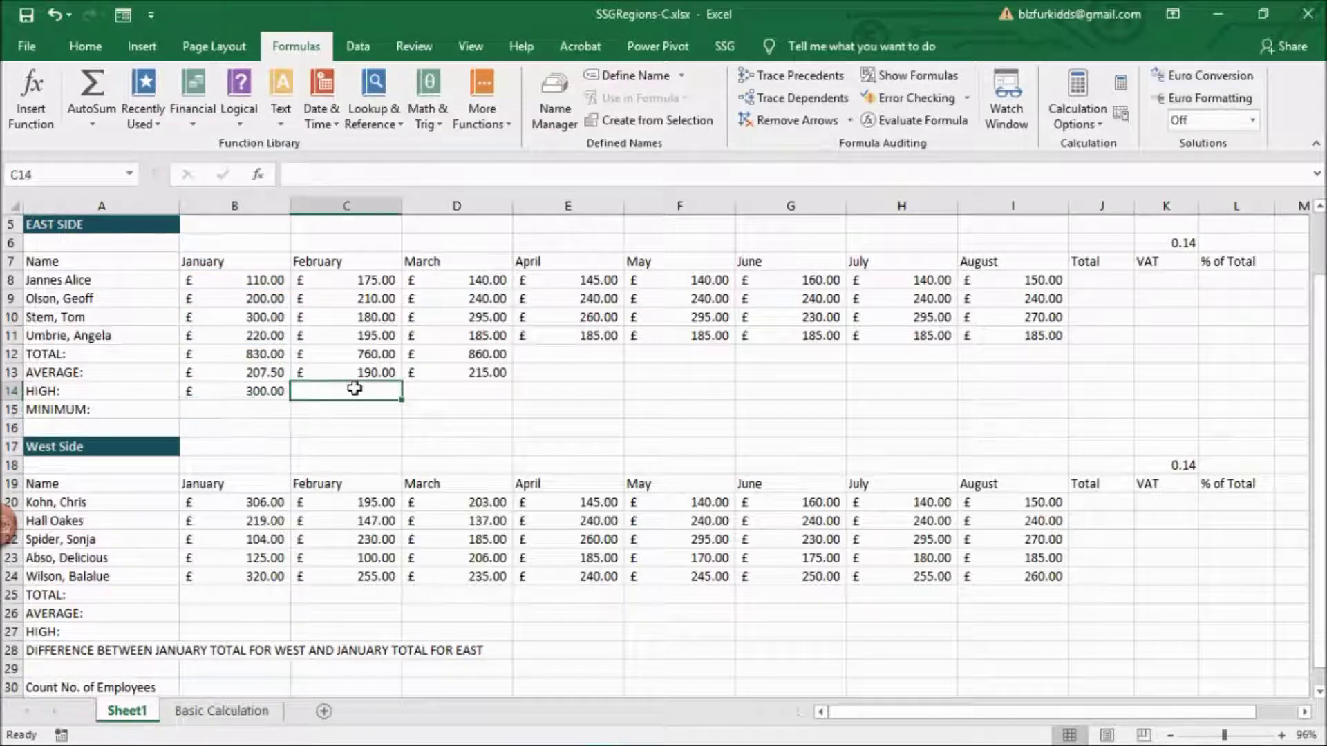
pyautogui.click(86, 46)
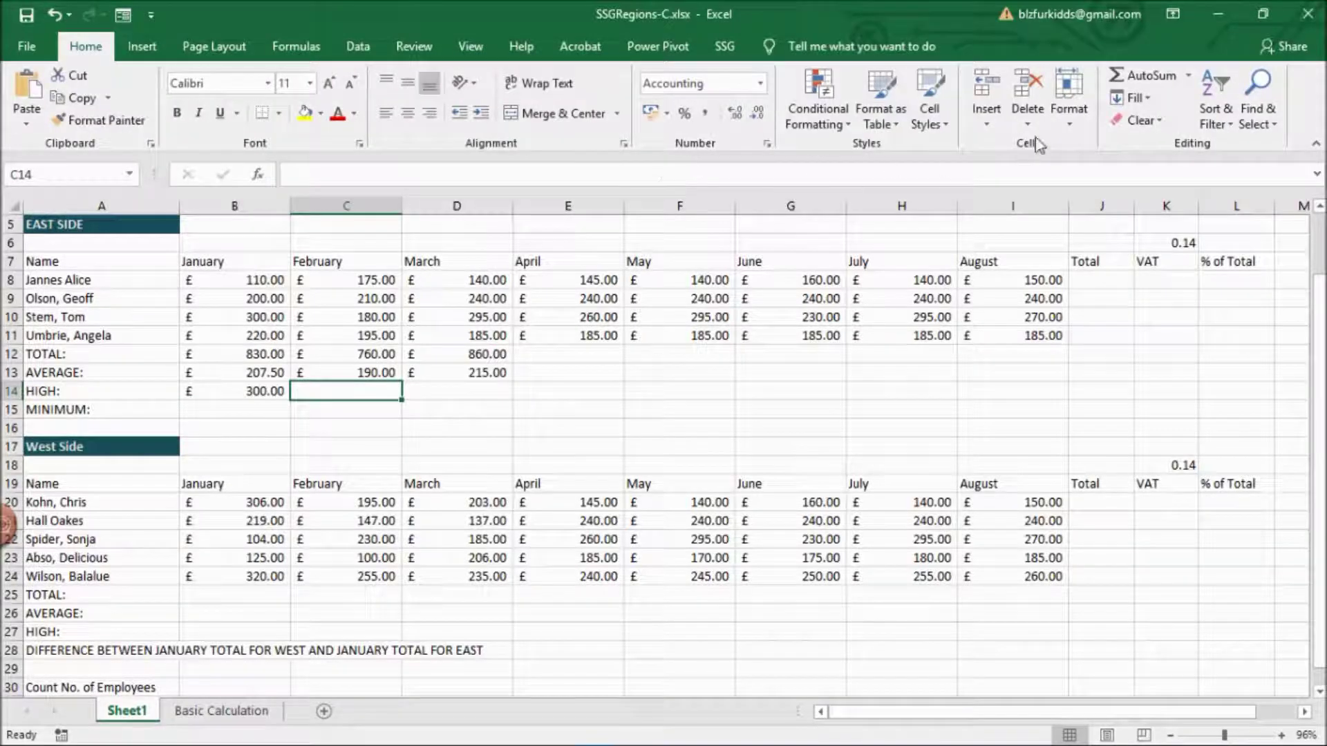
pyautogui.click(1189, 76)
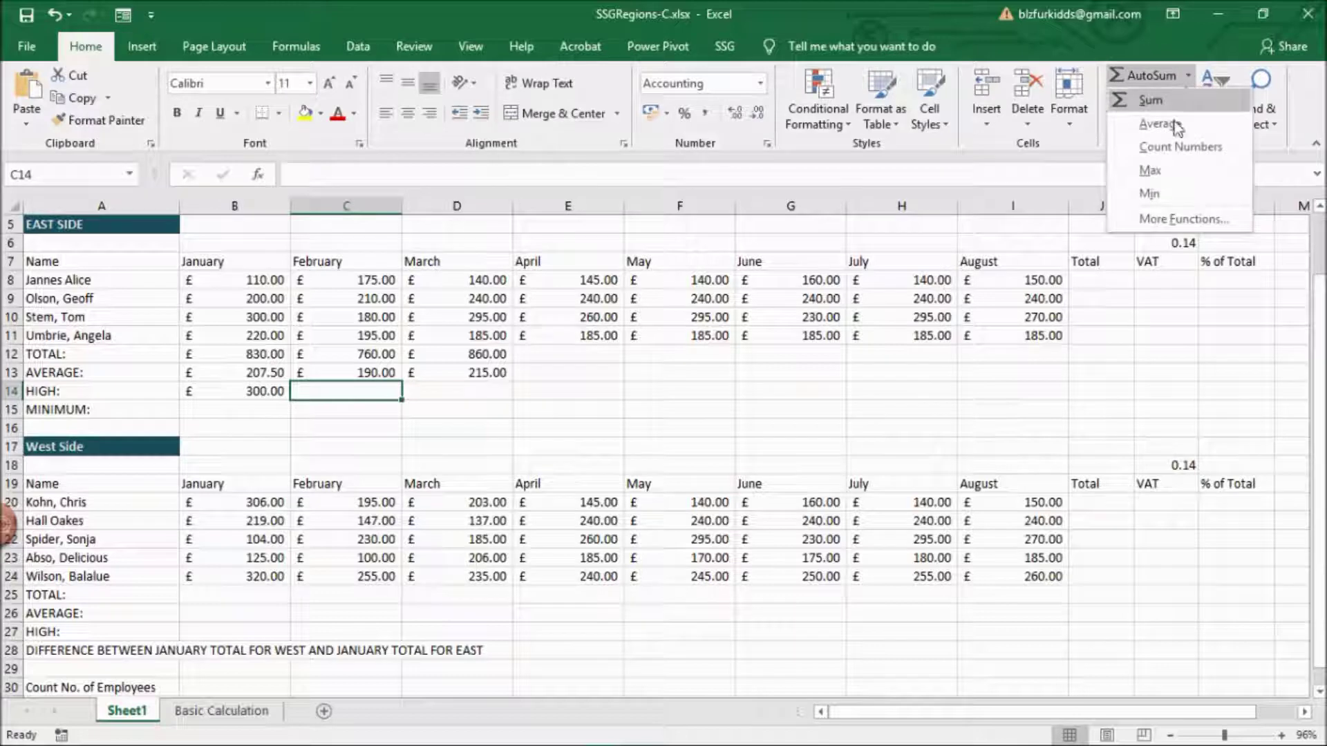
pyautogui.click(1173, 178)
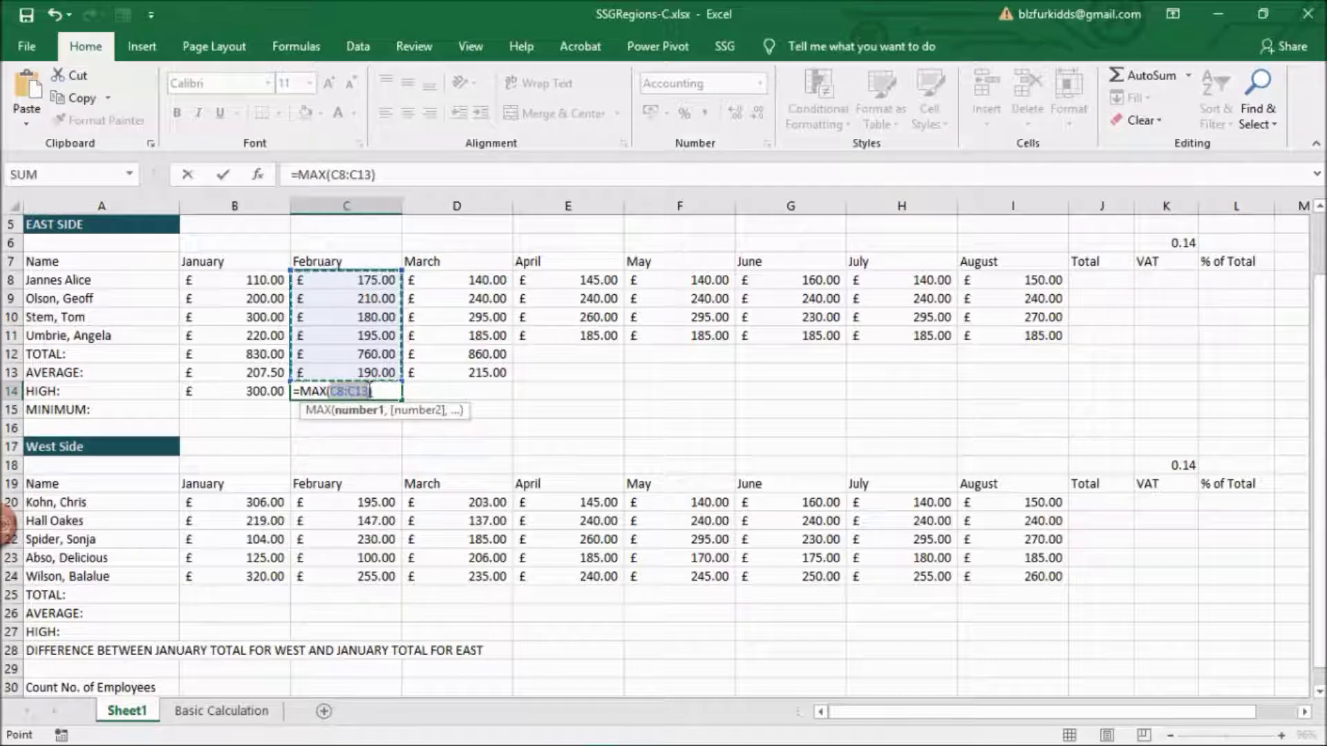
pyautogui.click(368, 391)
pyautogui.press('BackSpace')
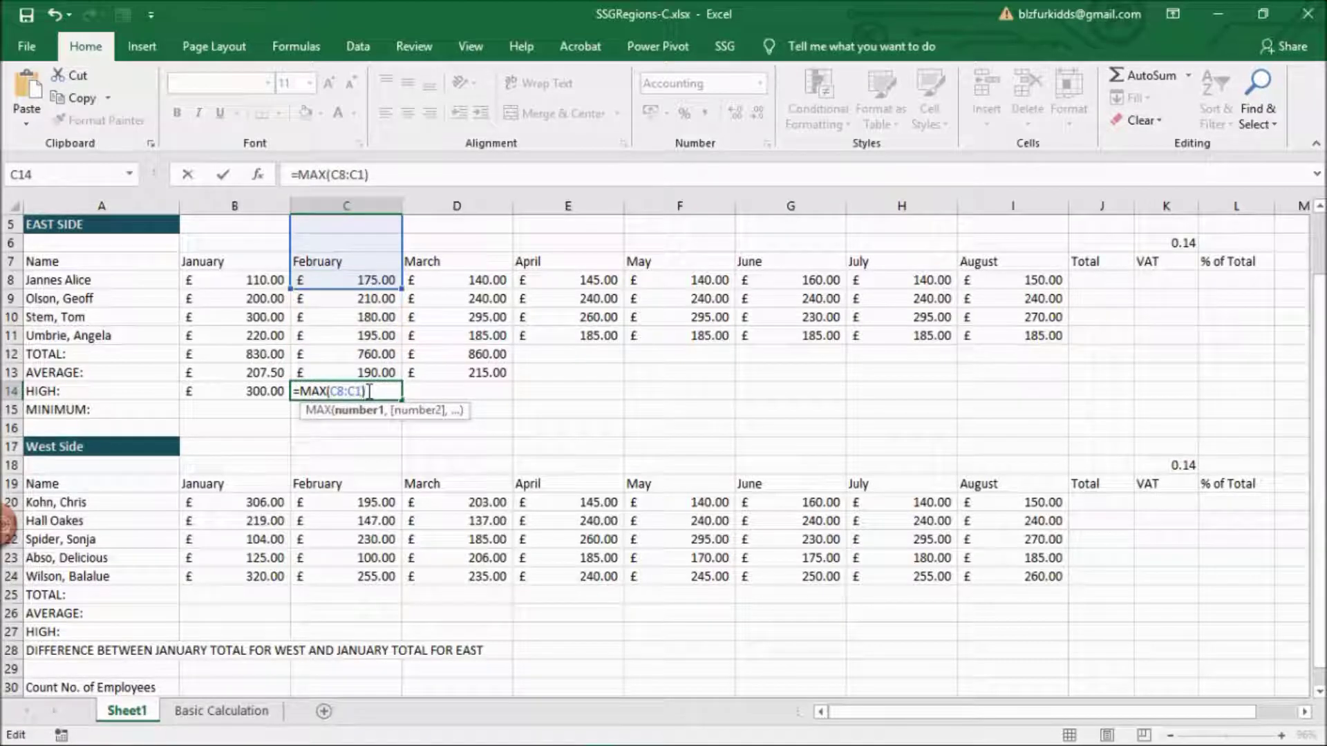
pyautogui.write('1')
pyautogui.press('Return')
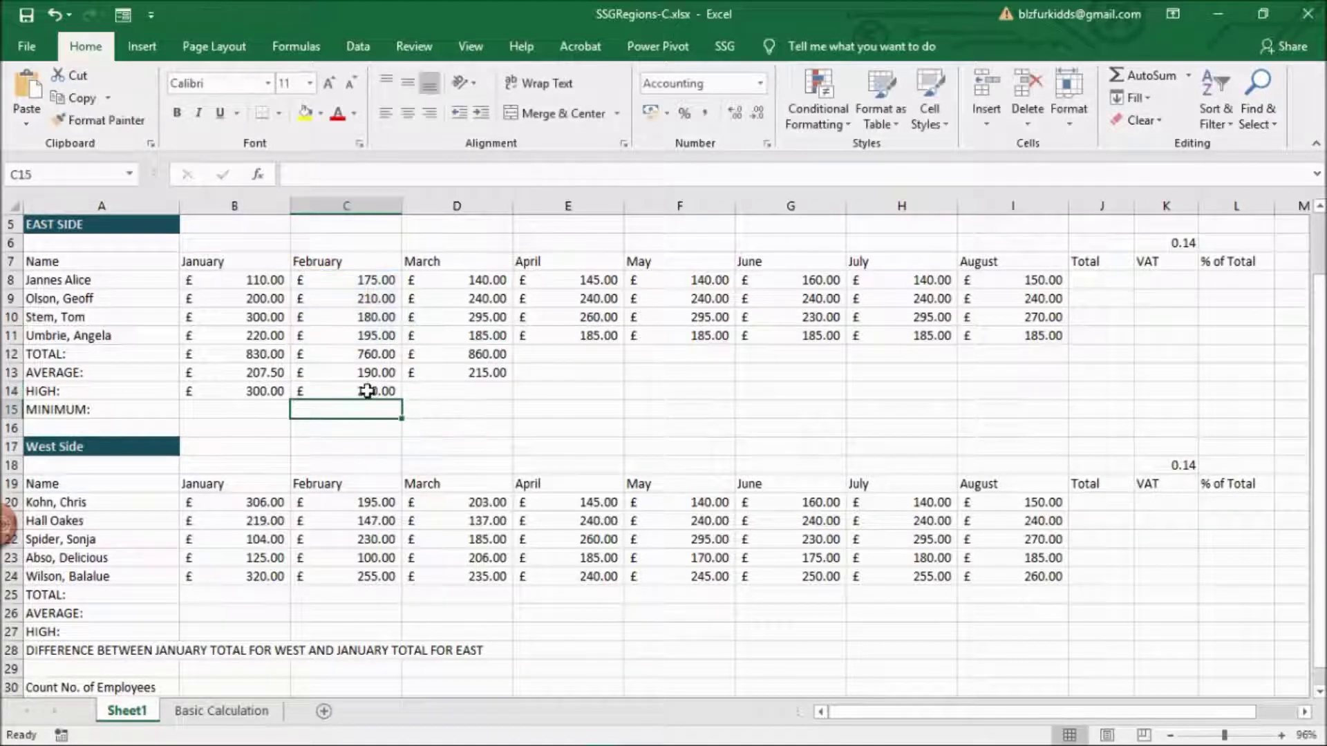
# - Write a MAX formula over D8:D11 manually in D14 for the East Side March high
pyautogui.click(441, 393)
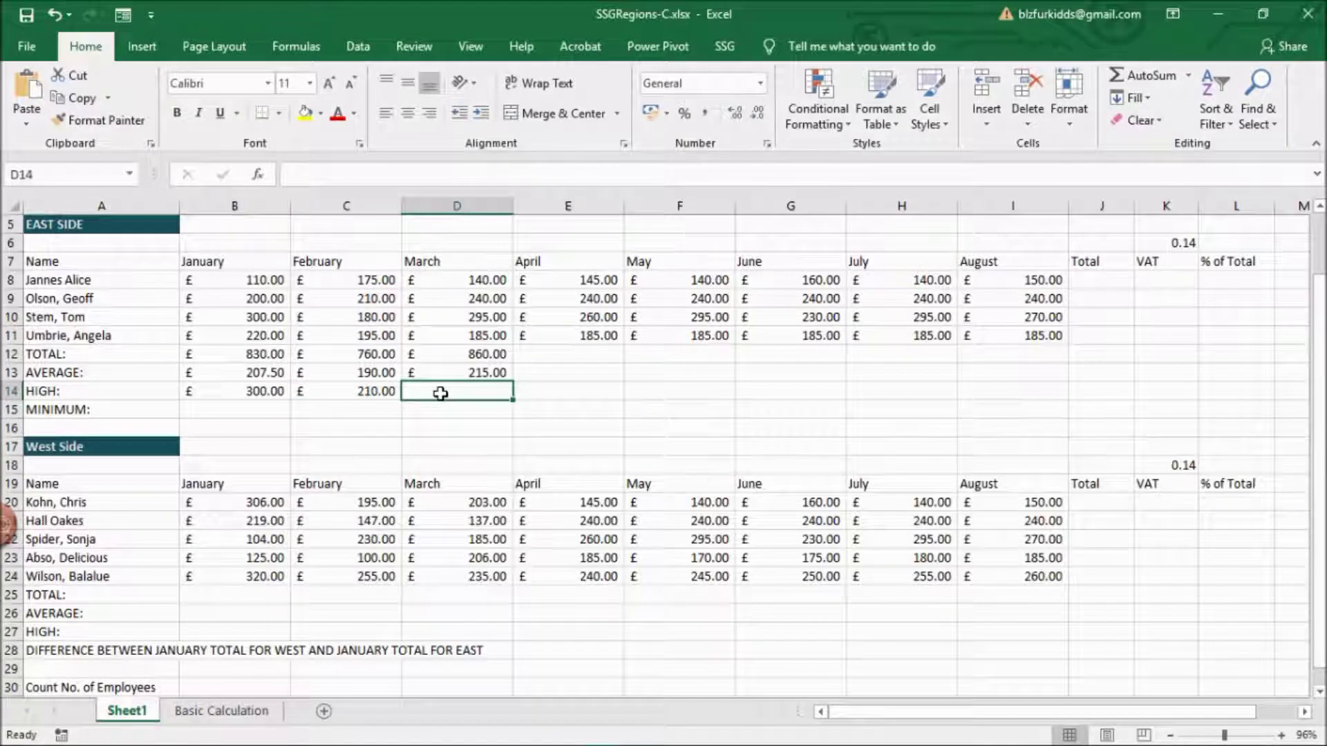
pyautogui.write('=max')
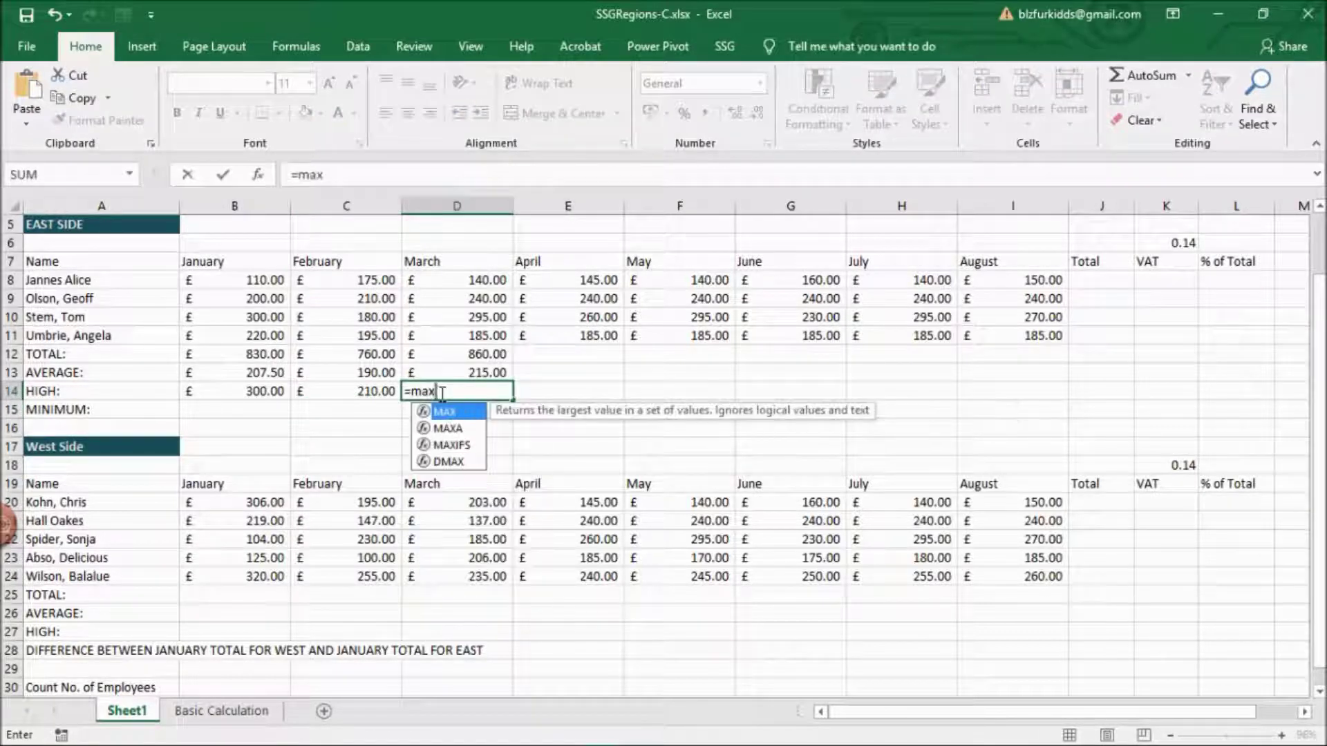
pyautogui.write('(')
pyautogui.moveTo(463, 284); pyautogui.dragTo(465, 329)
pyautogui.press('Return')
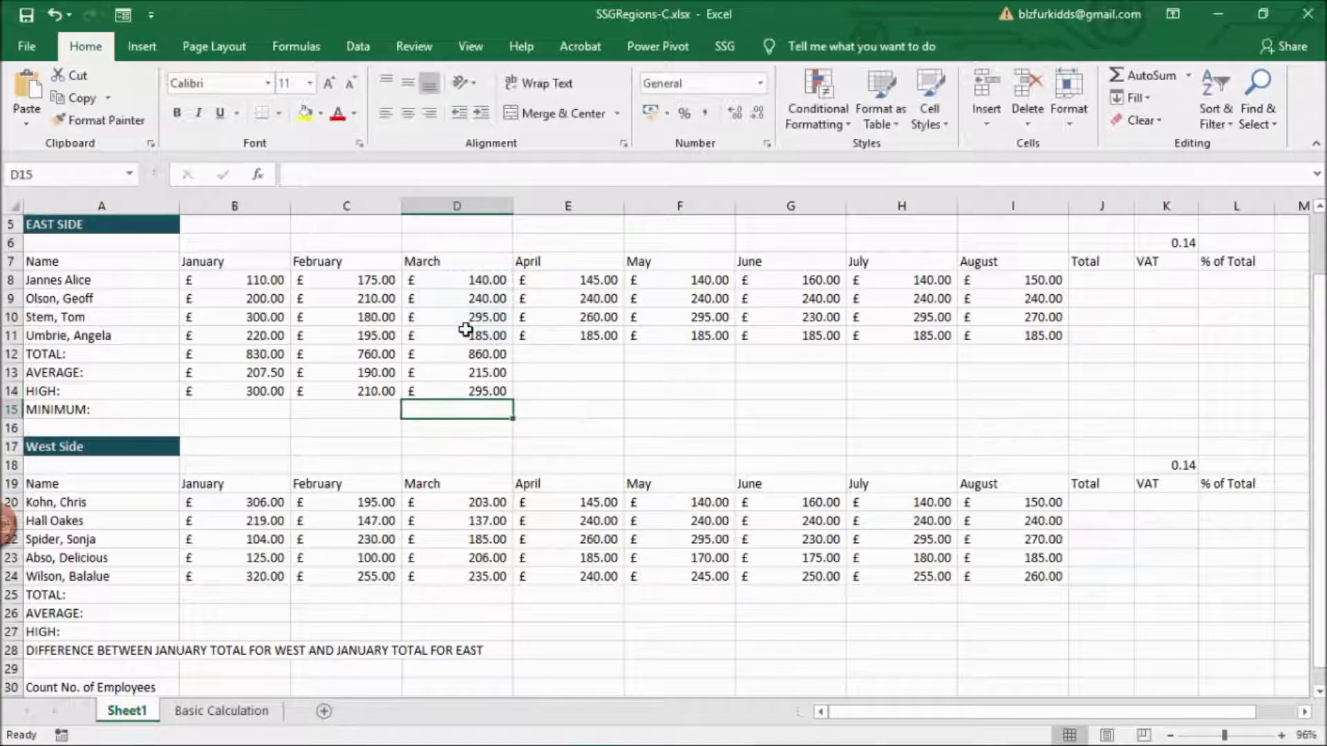
# - Write a MIN formula over B8:B11 manually in B15 for the East Side January minimum
pyautogui.click(269, 408)
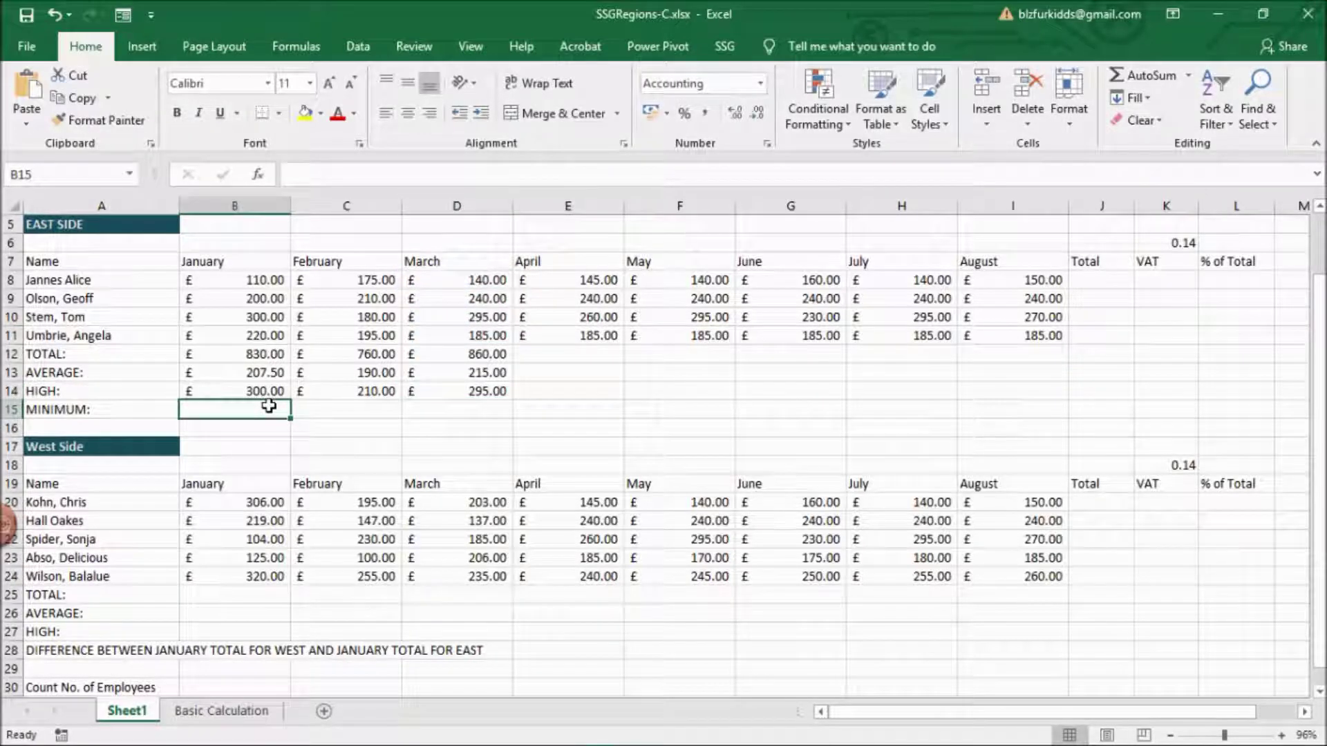
pyautogui.write('=m')
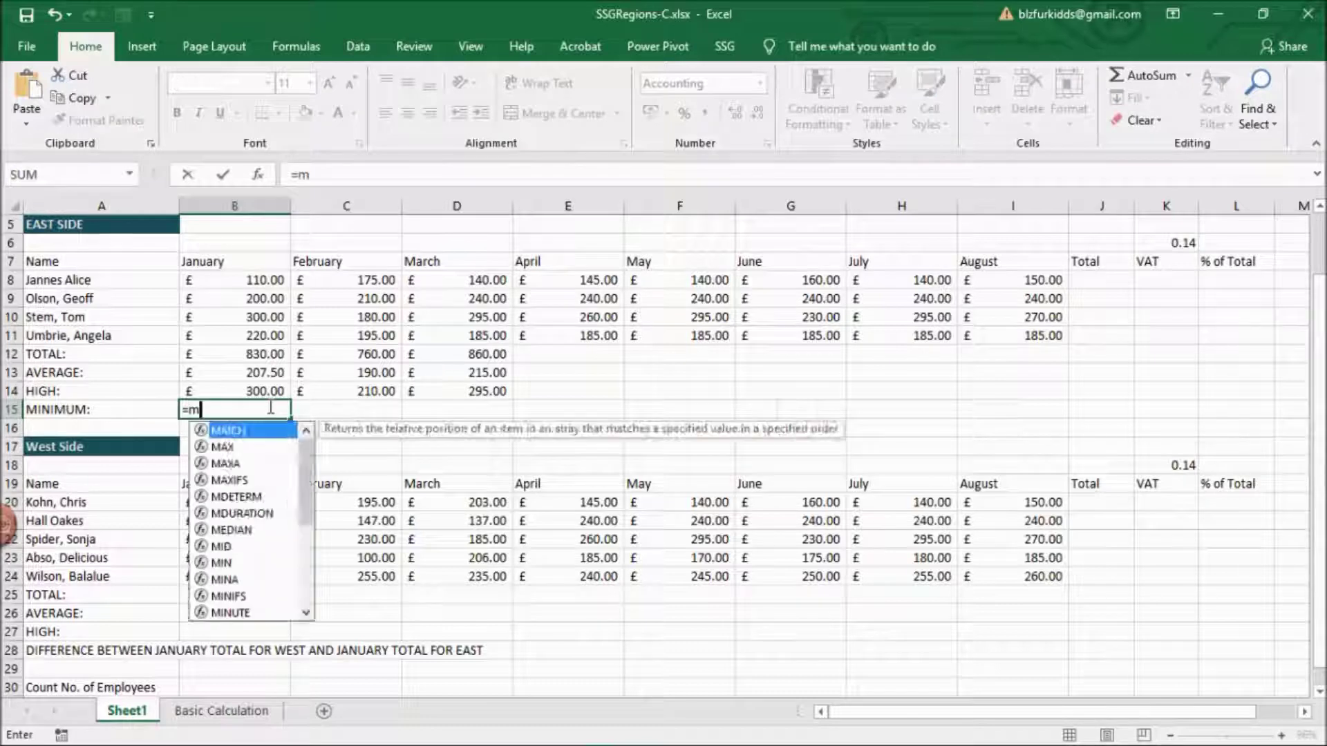
pyautogui.write('in(')
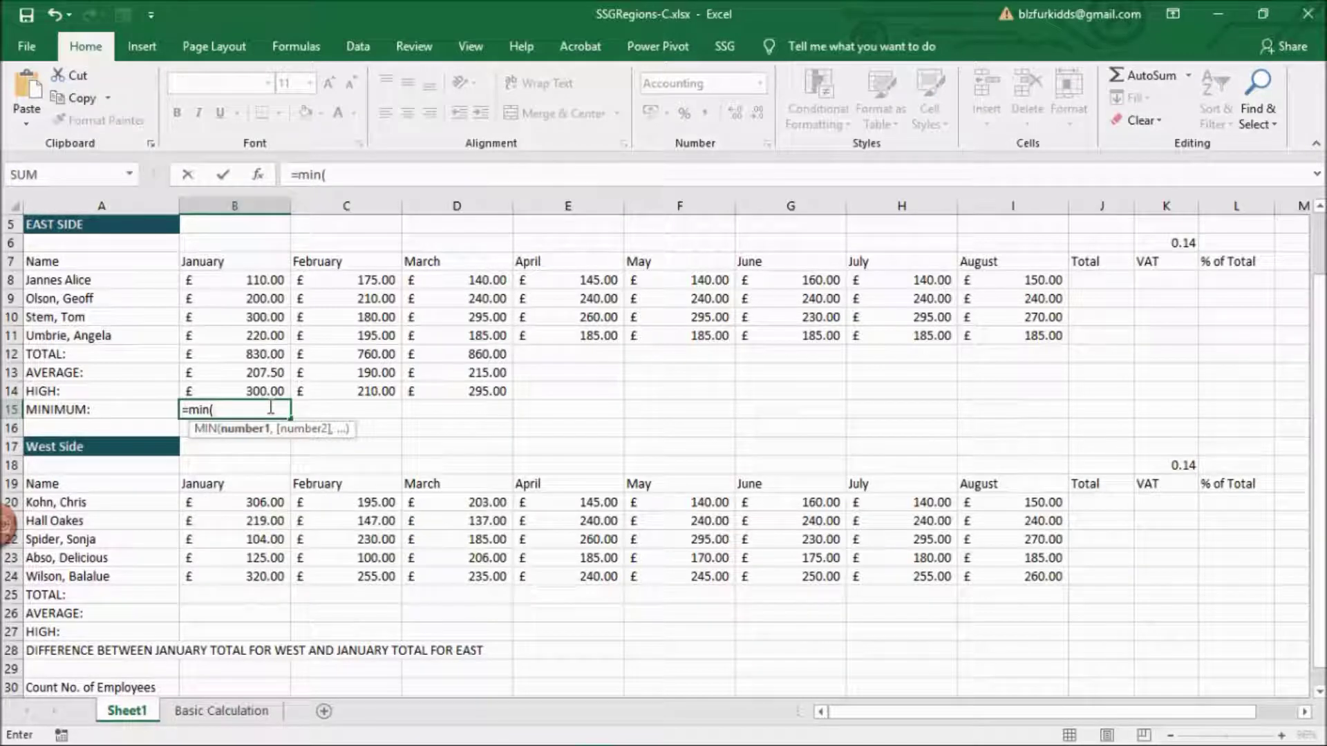
pyautogui.moveTo(246, 282); pyautogui.dragTo(252, 335)
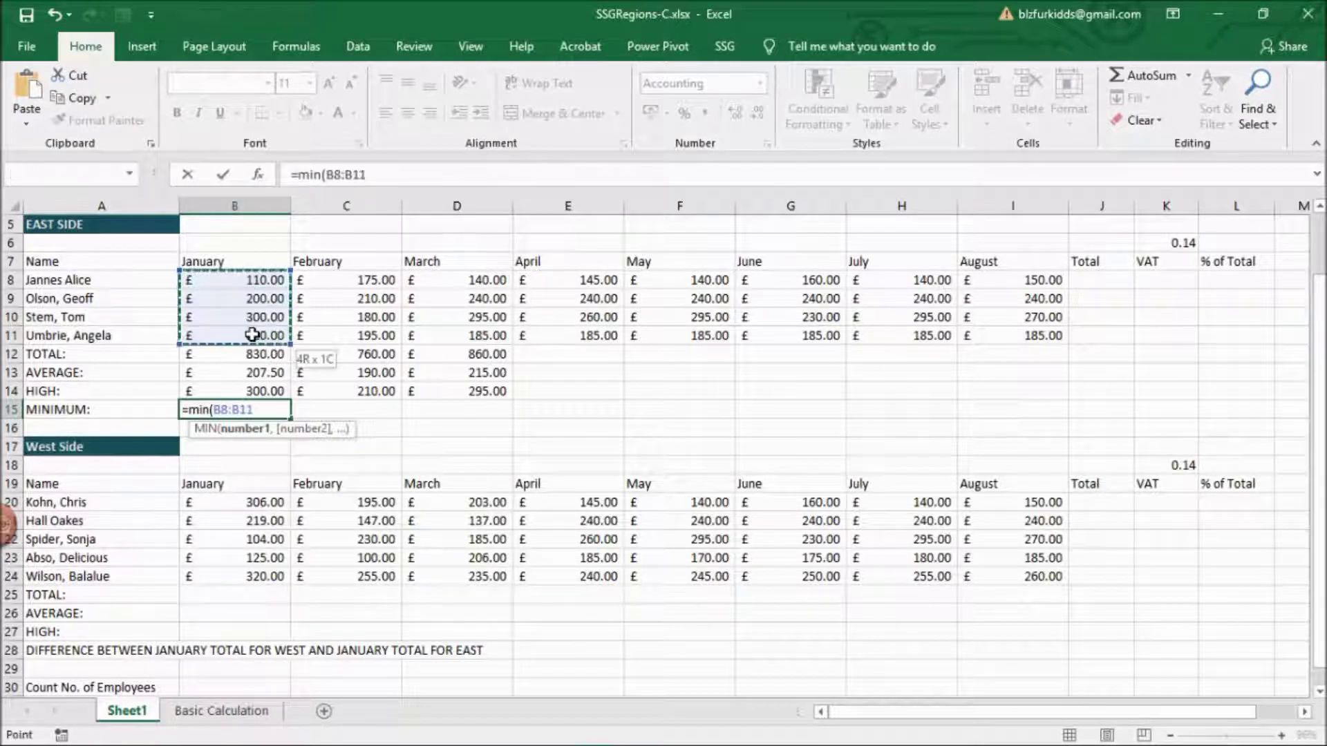
pyautogui.press('Return')
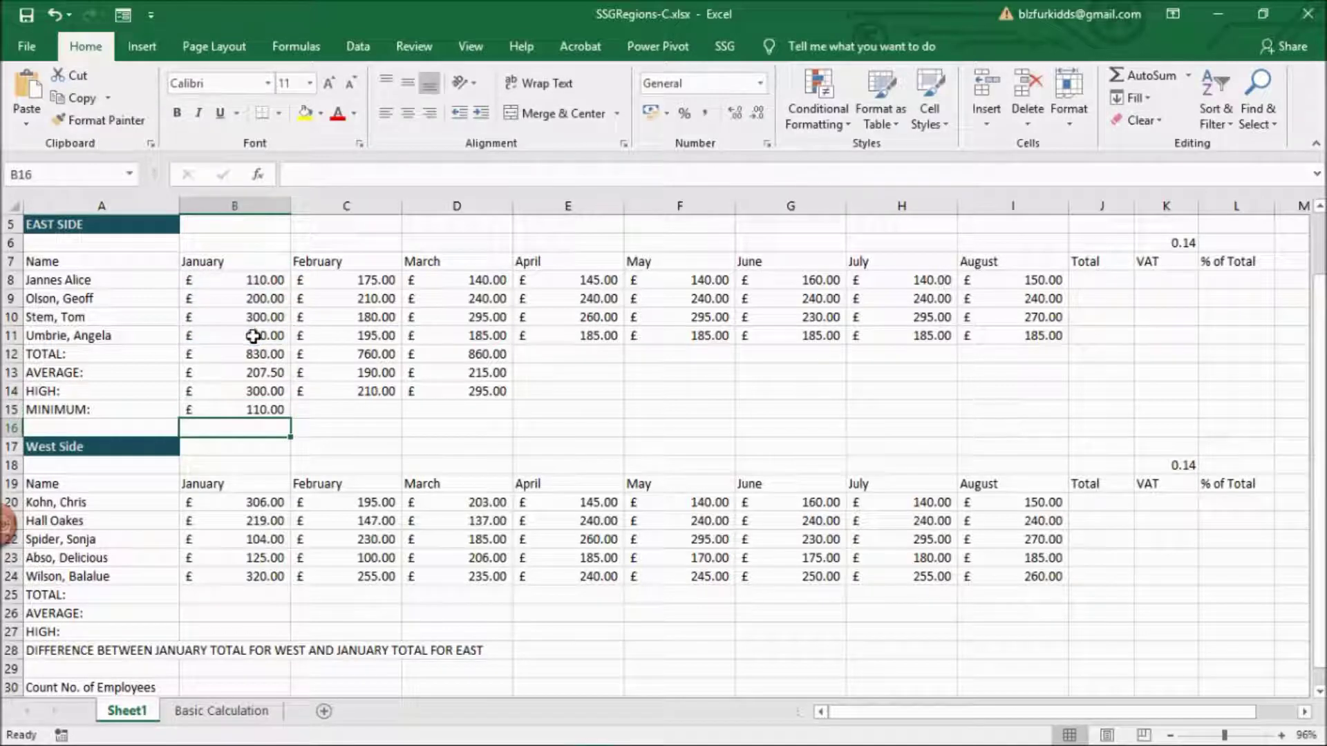
# - Calculate the East Side February minimum in C15 with the AutoSum Min function, correcting the range to C8:C11
pyautogui.click(348, 411)
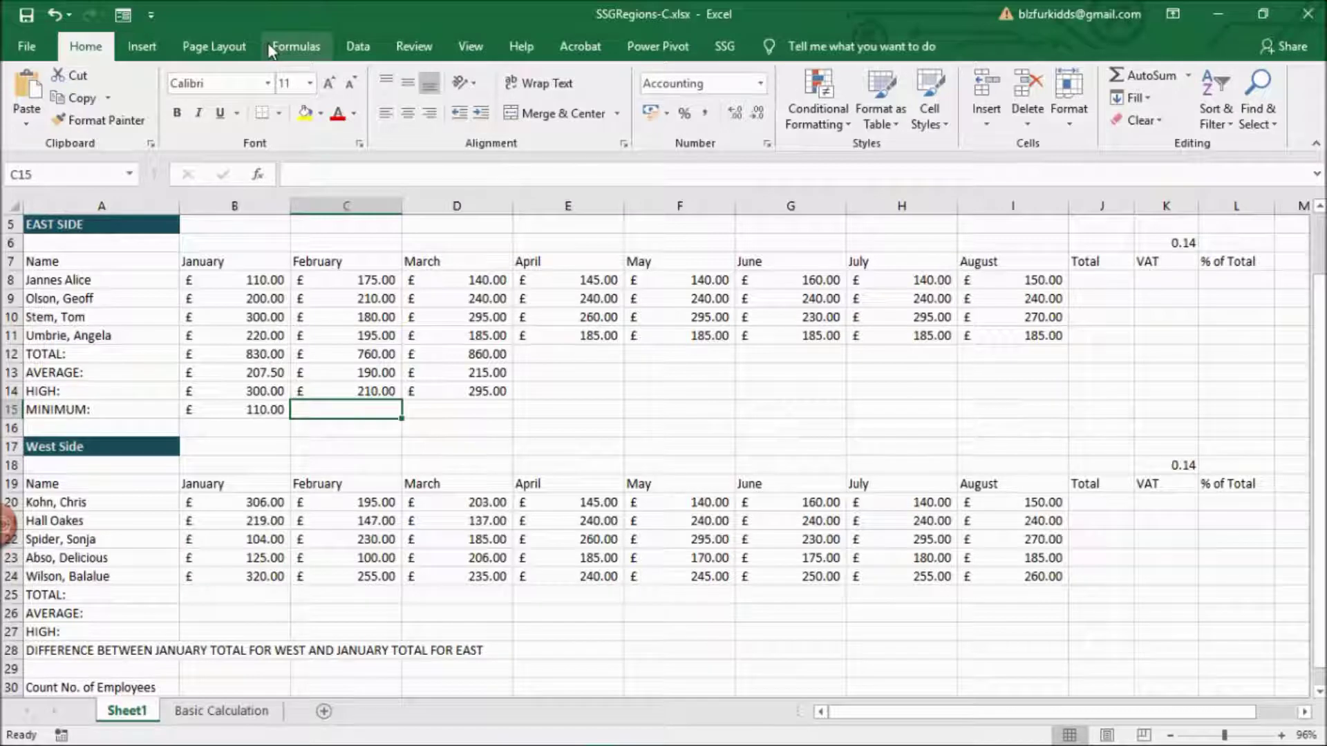
pyautogui.click(296, 46)
pyautogui.click(96, 126)
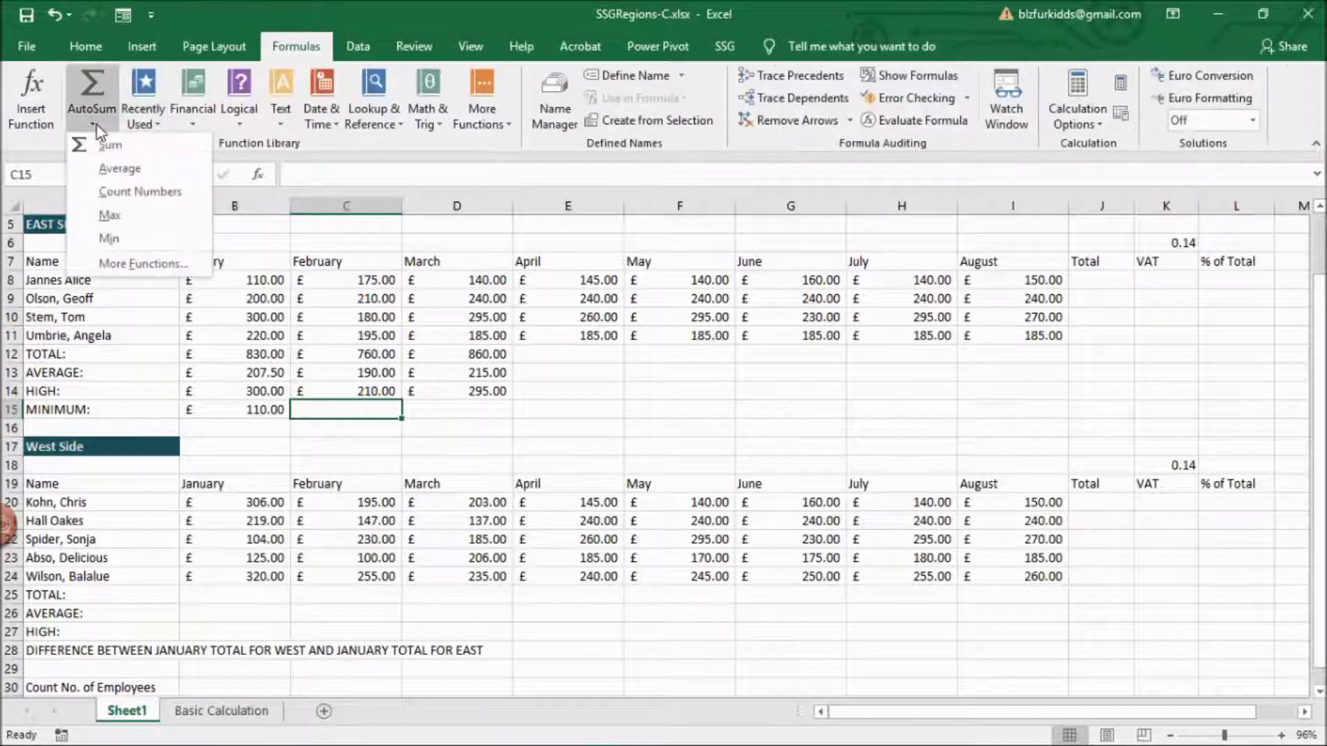
pyautogui.click(111, 239)
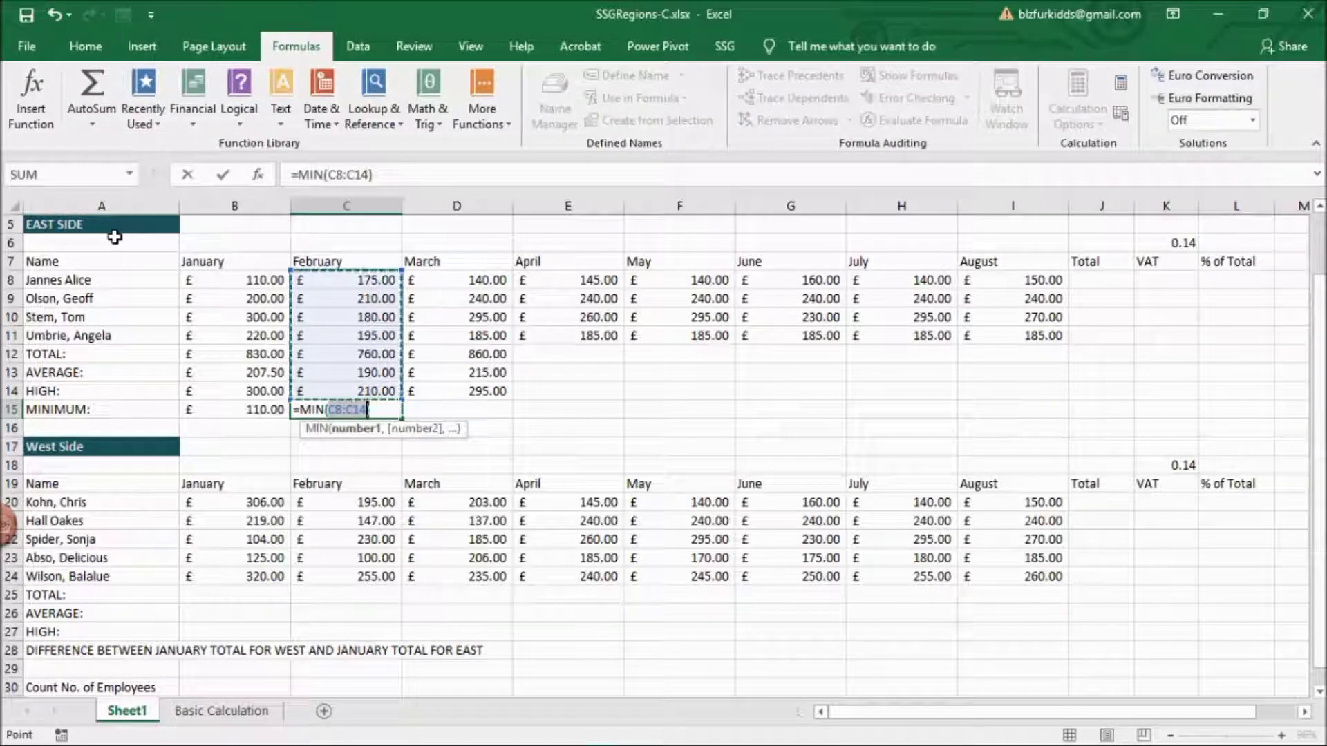
pyautogui.click(368, 410)
pyautogui.press('BackSpace')
pyautogui.write('1')
pyautogui.press('Return')
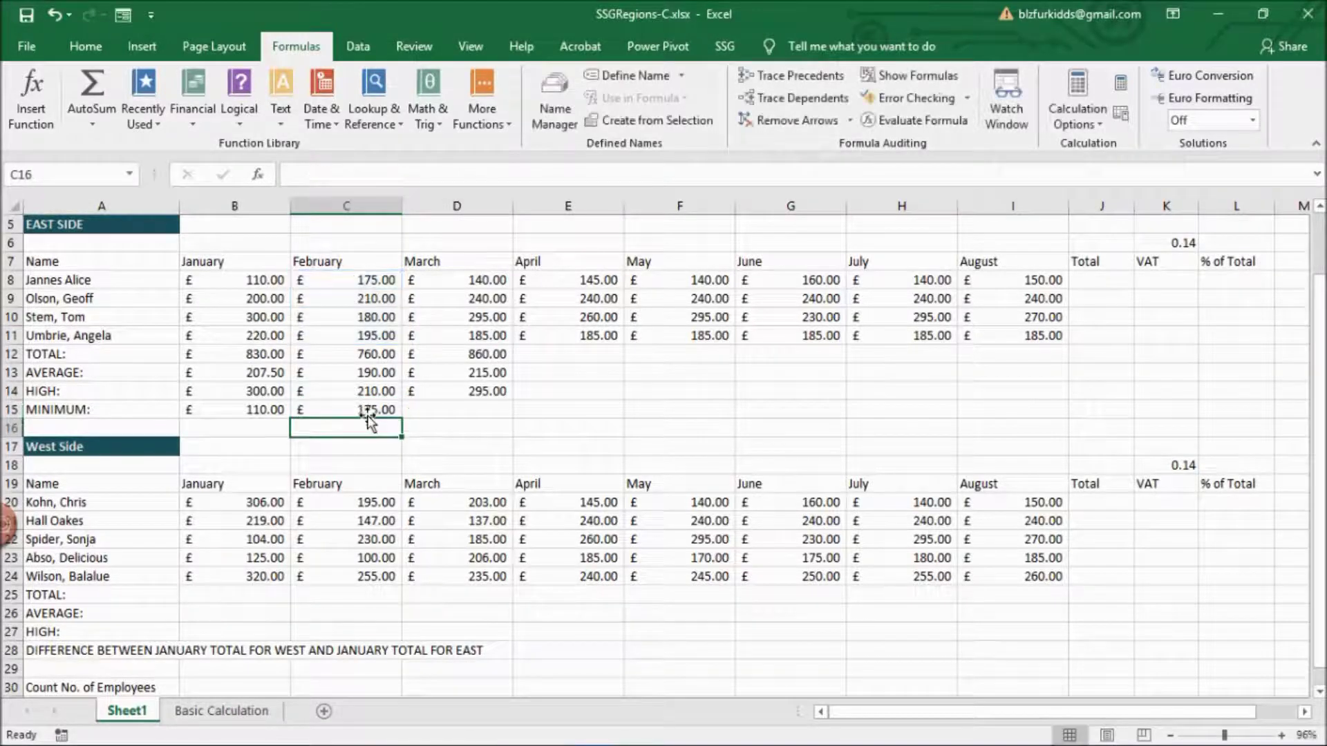
# - Calculate the East Side March minimum in D15 with the AutoSum Min function, correcting the range to D8:D11
pyautogui.click(434, 412)
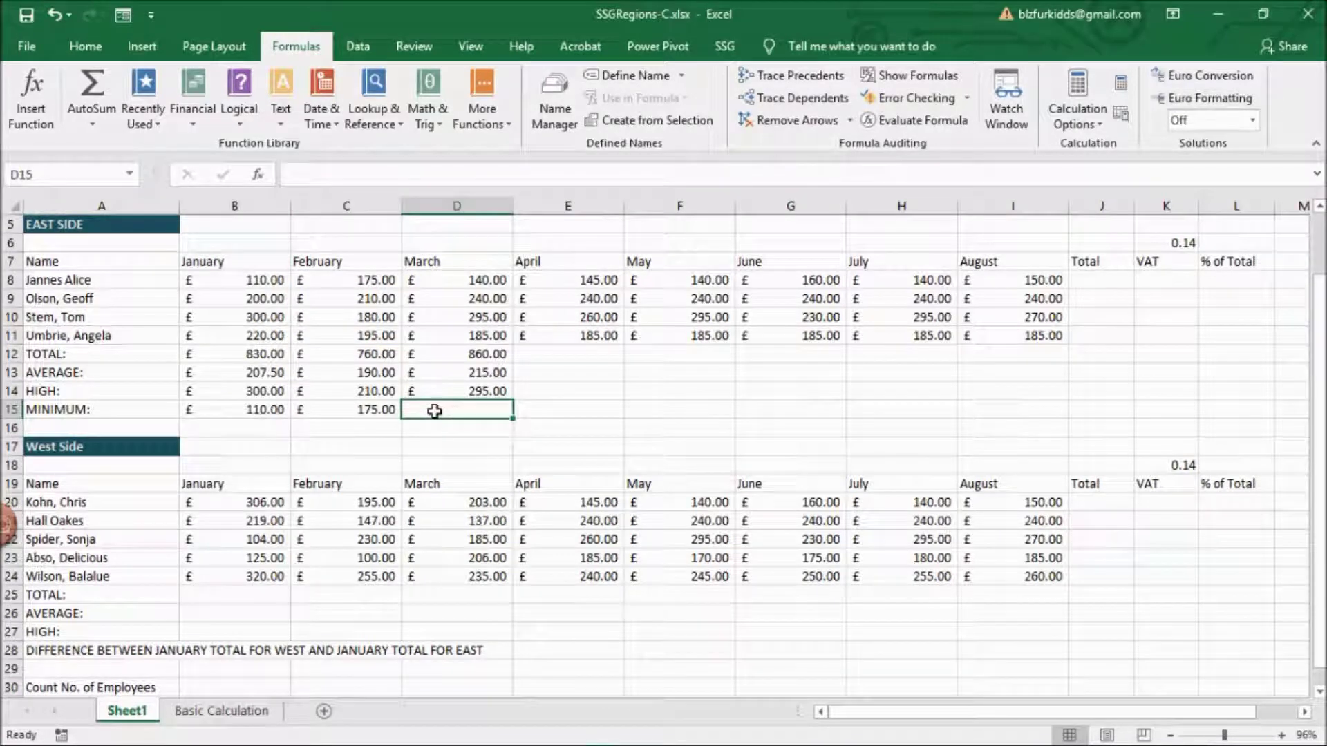
pyautogui.click(88, 49)
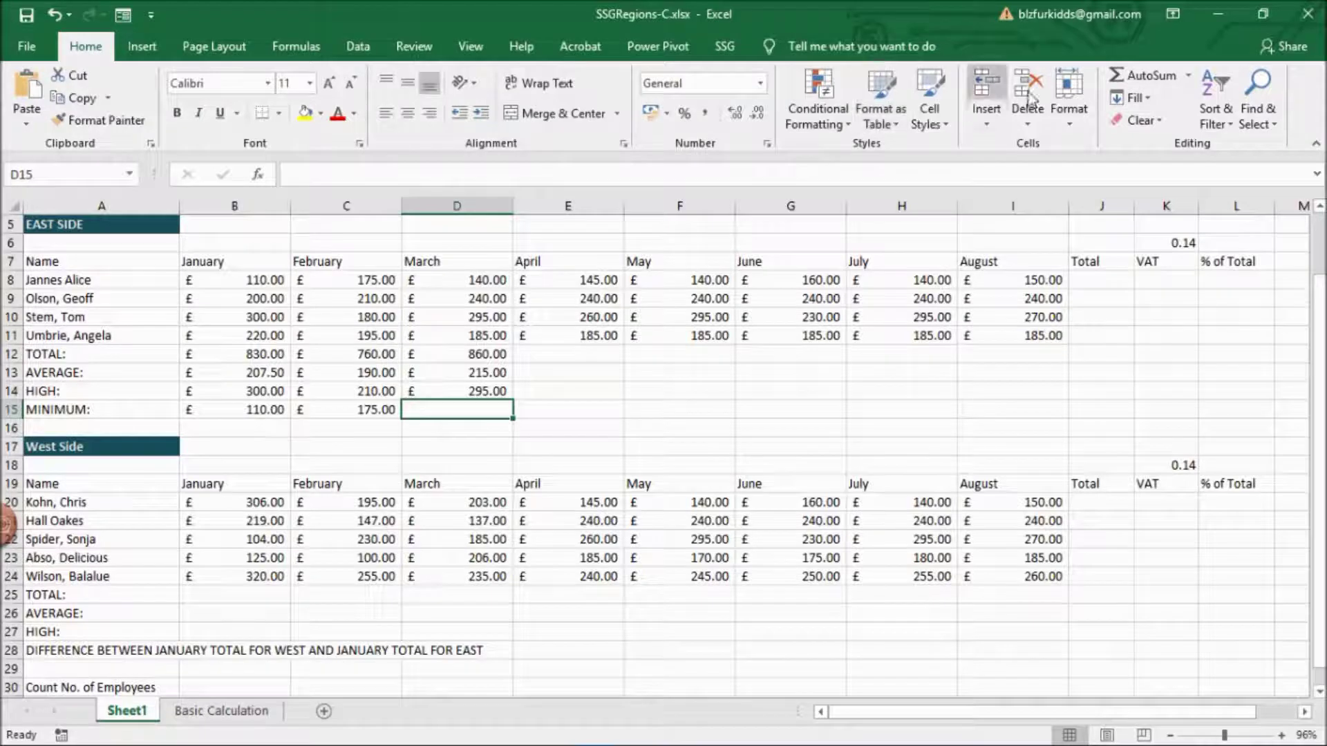
pyautogui.click(1188, 74)
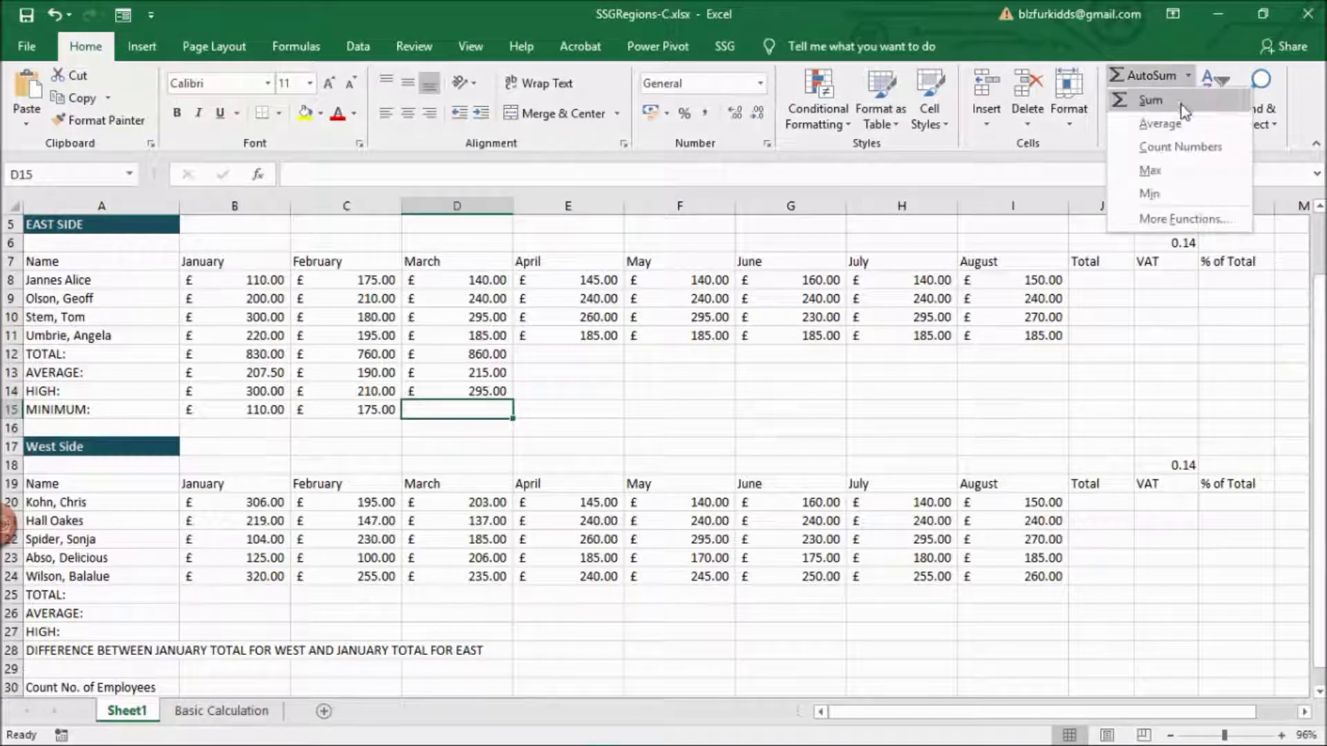
pyautogui.click(1170, 192)
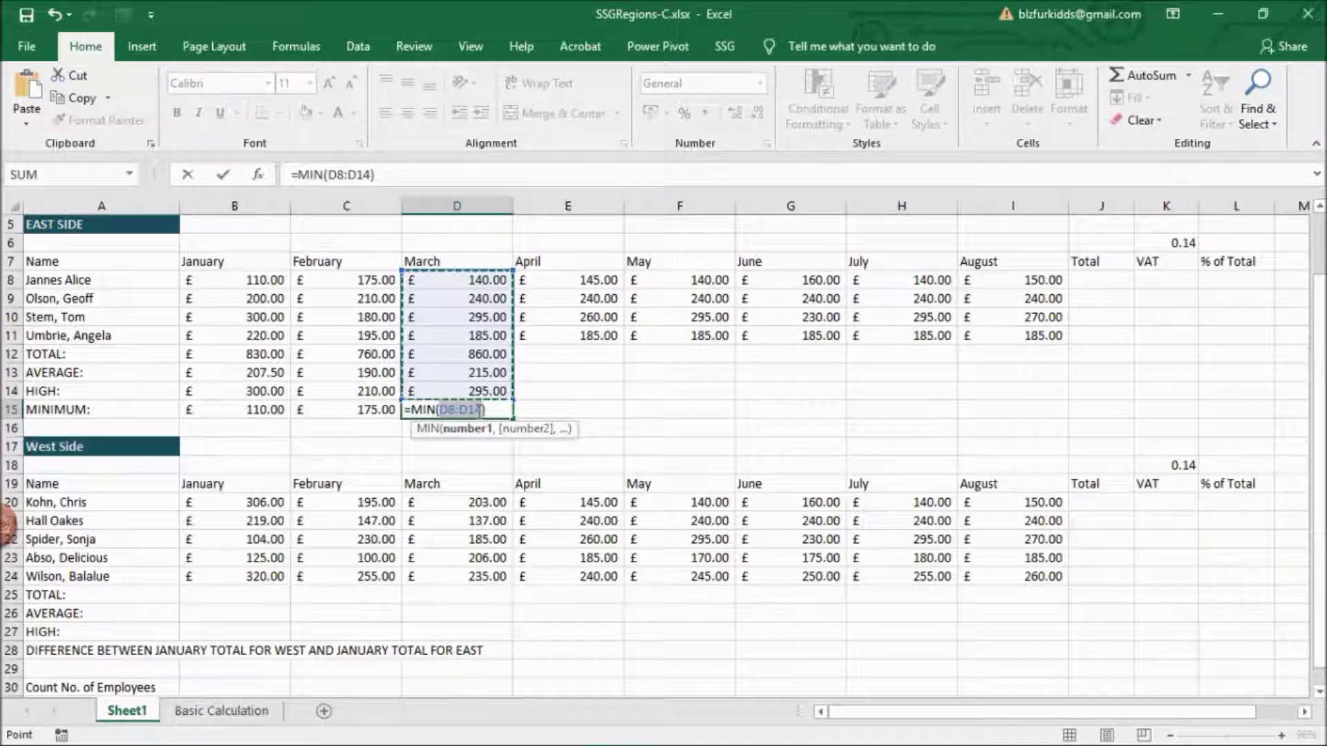
pyautogui.click(482, 410)
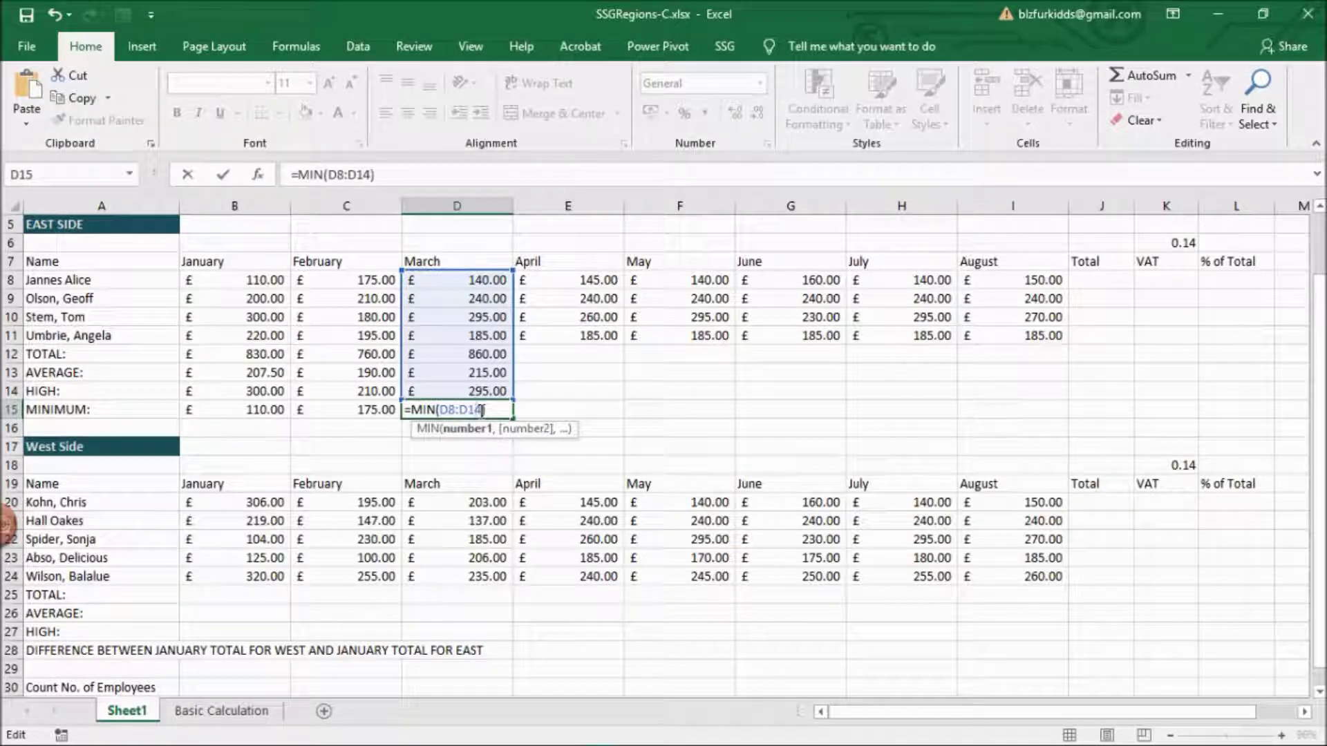
pyautogui.press('BackSpace')
pyautogui.write('1')
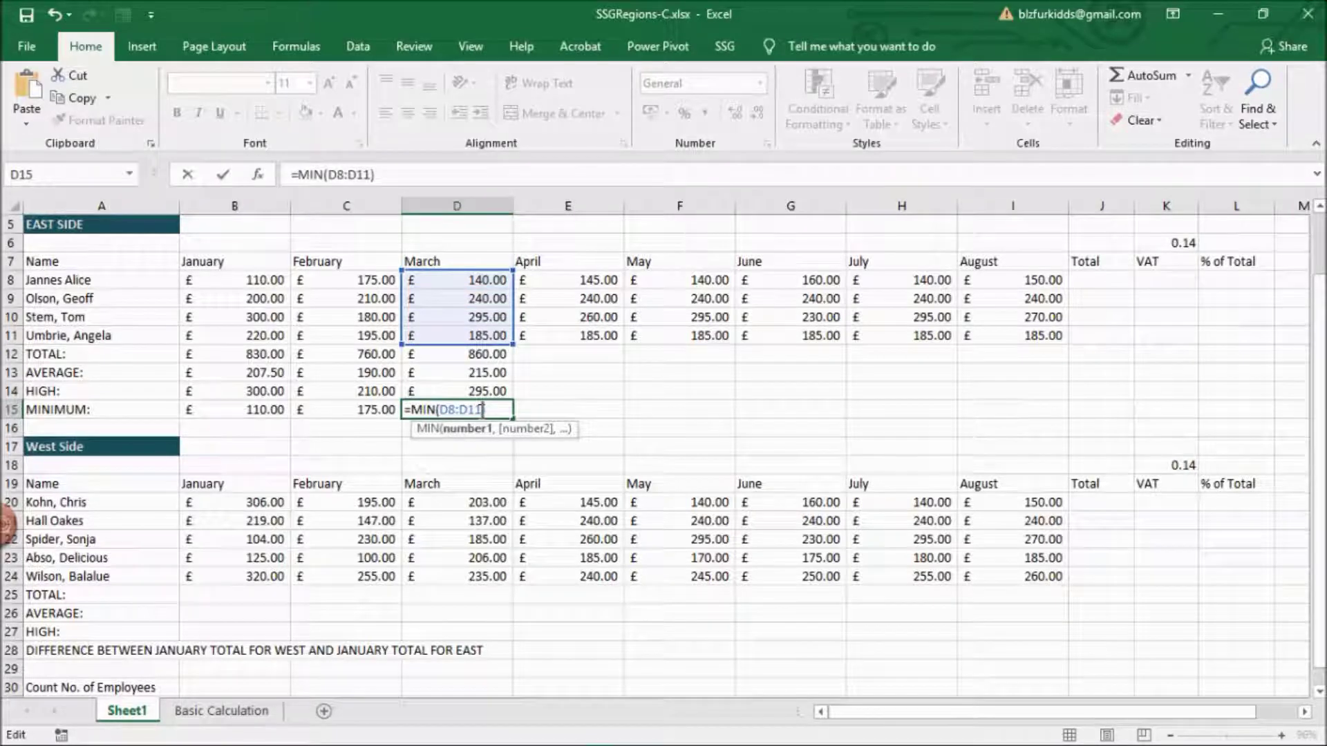
pyautogui.press('Return')
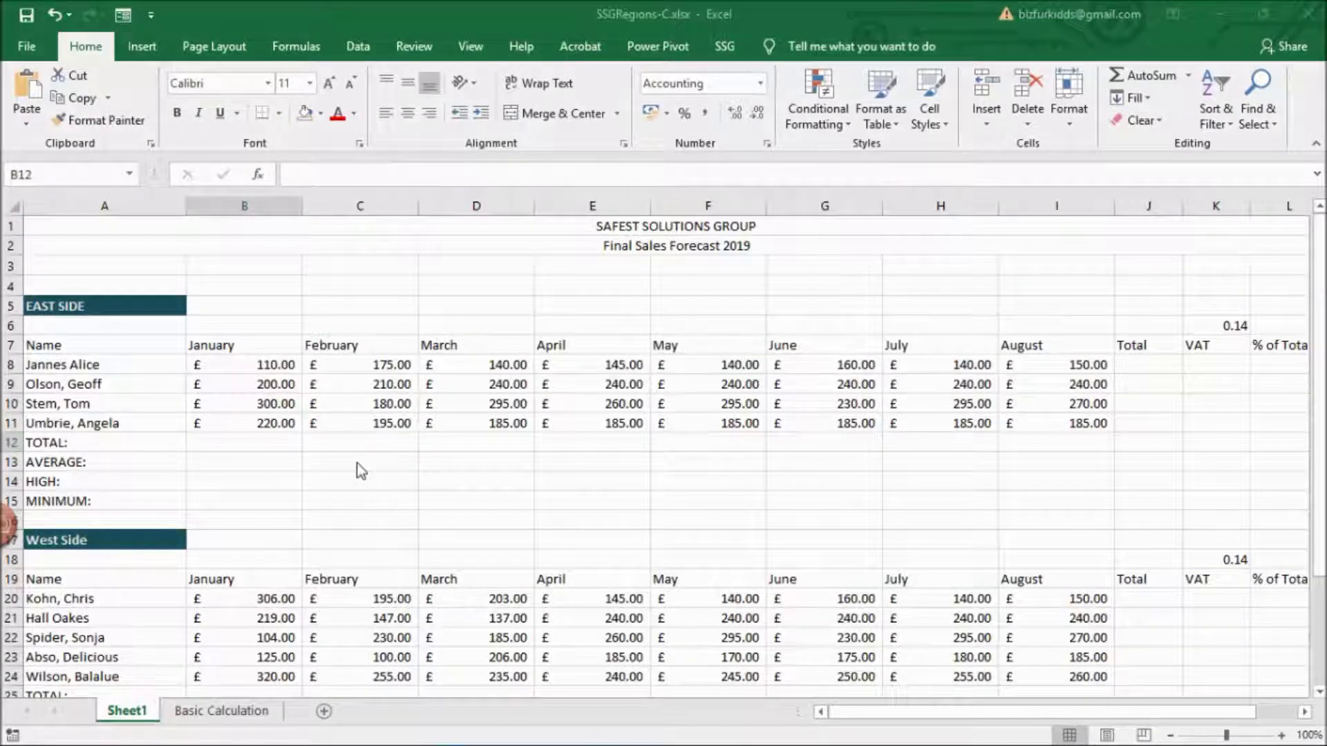
# - Write a SUM formula over B8:B11 manually in B12 for the East Side January total
pyautogui.click(275, 439)
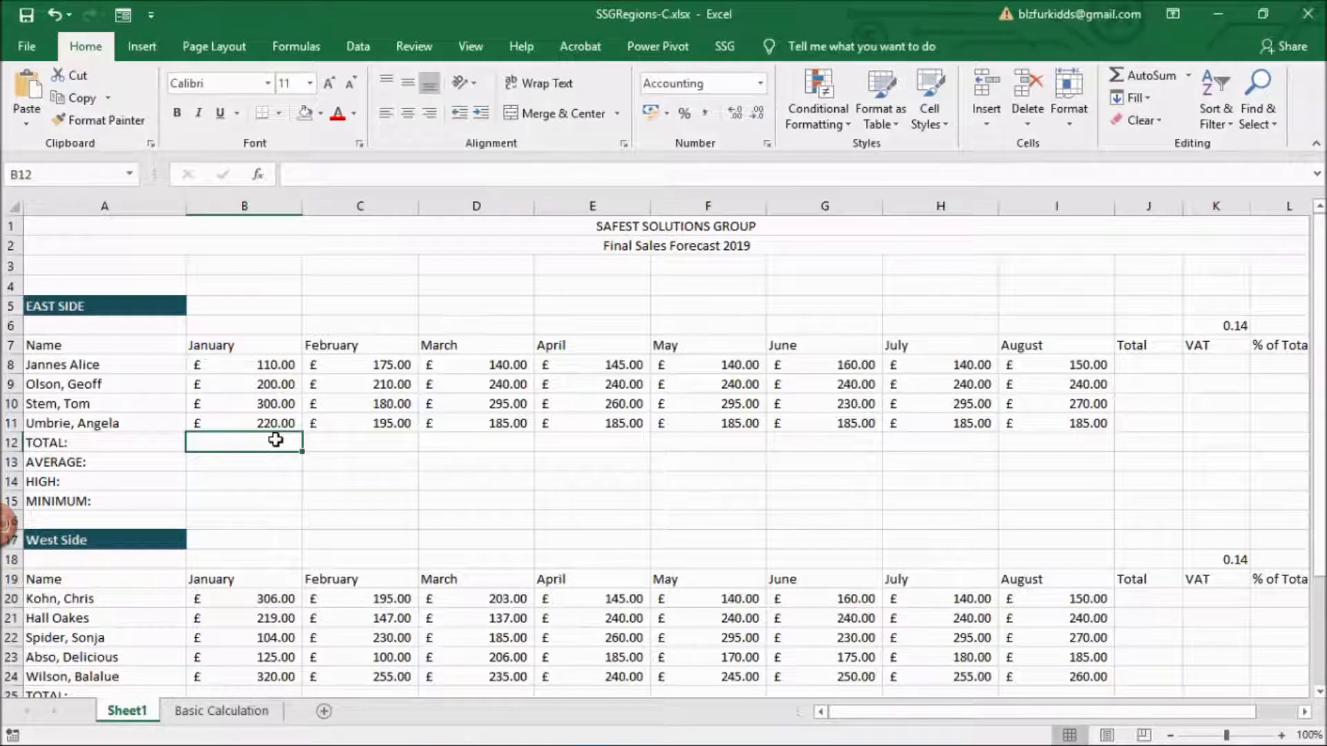
pyautogui.write('=')
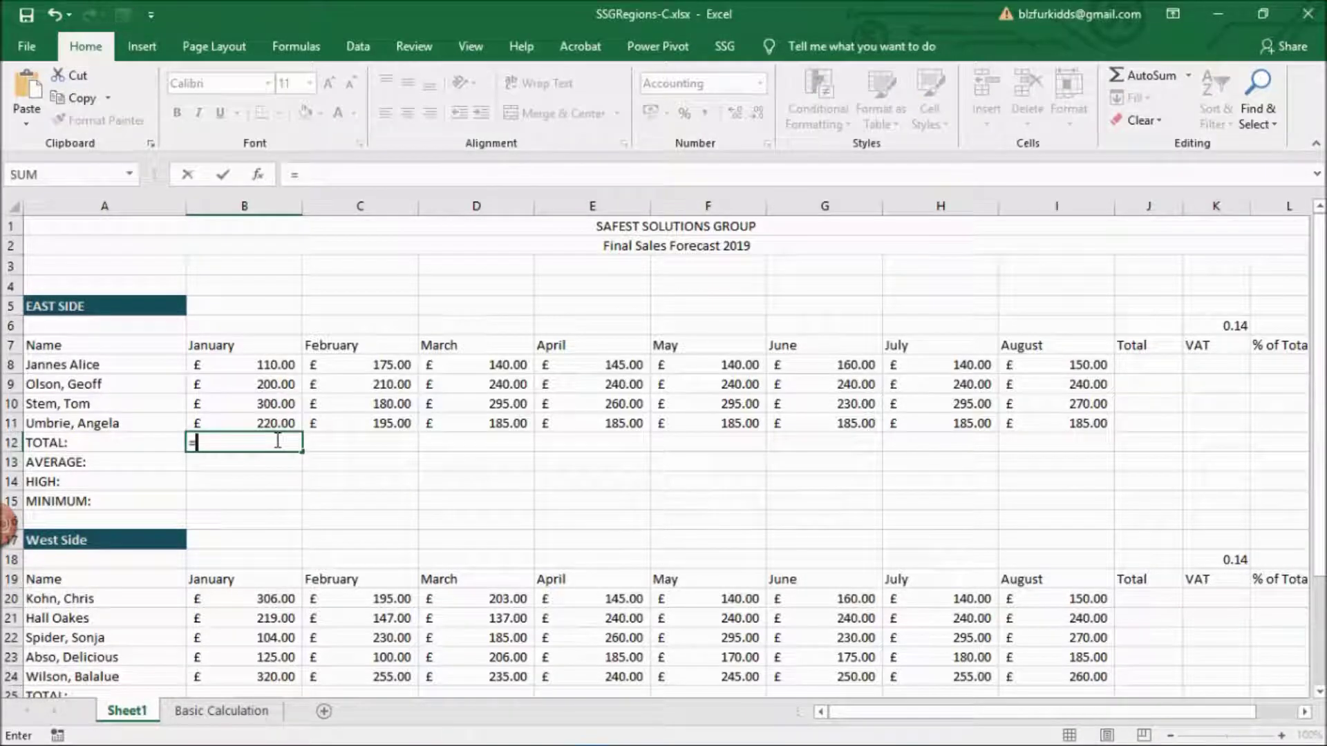
pyautogui.write('sum')
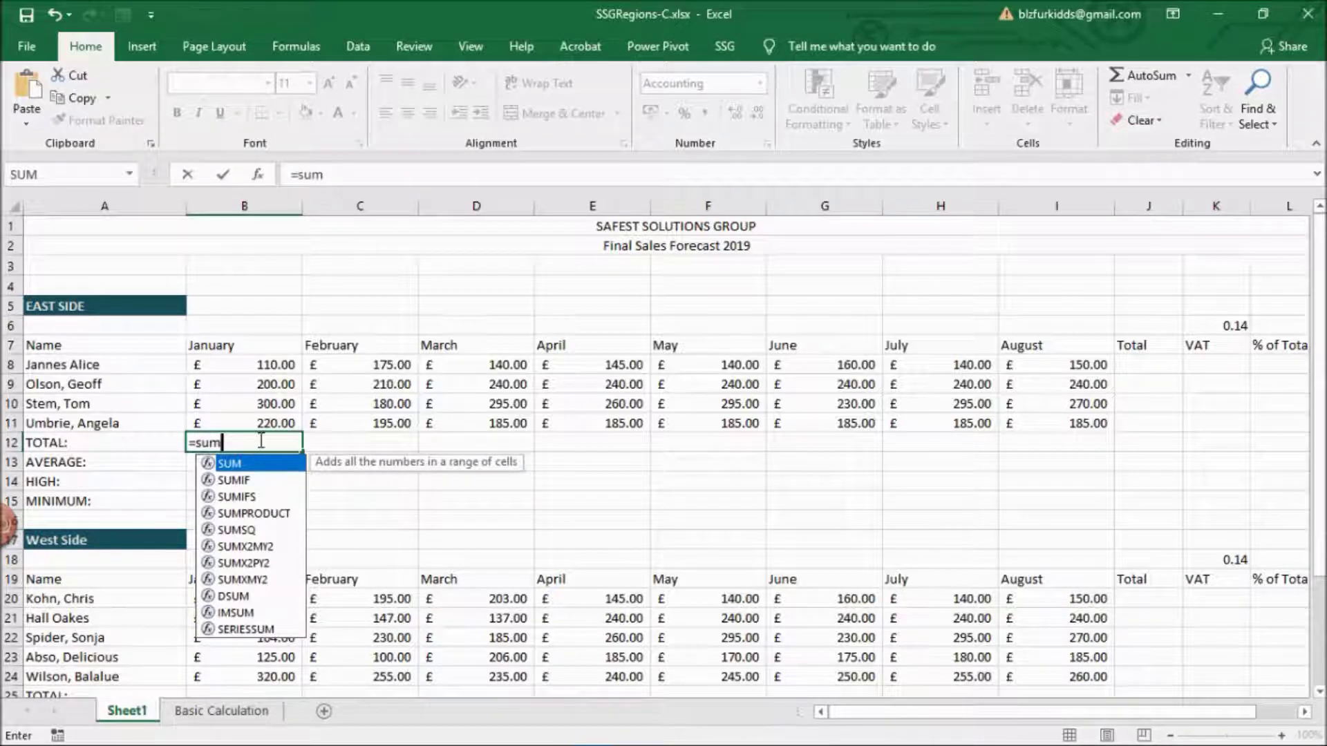
pyautogui.write('(')
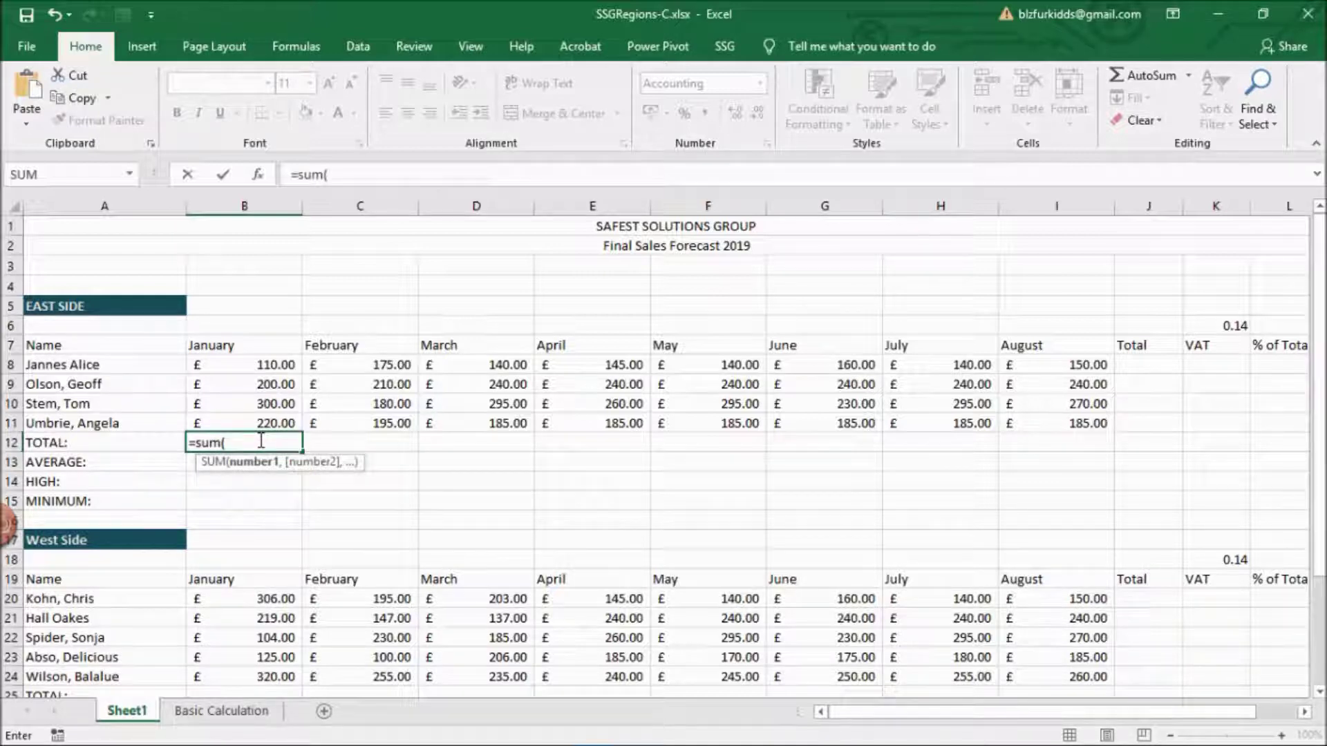
pyautogui.write('B8')
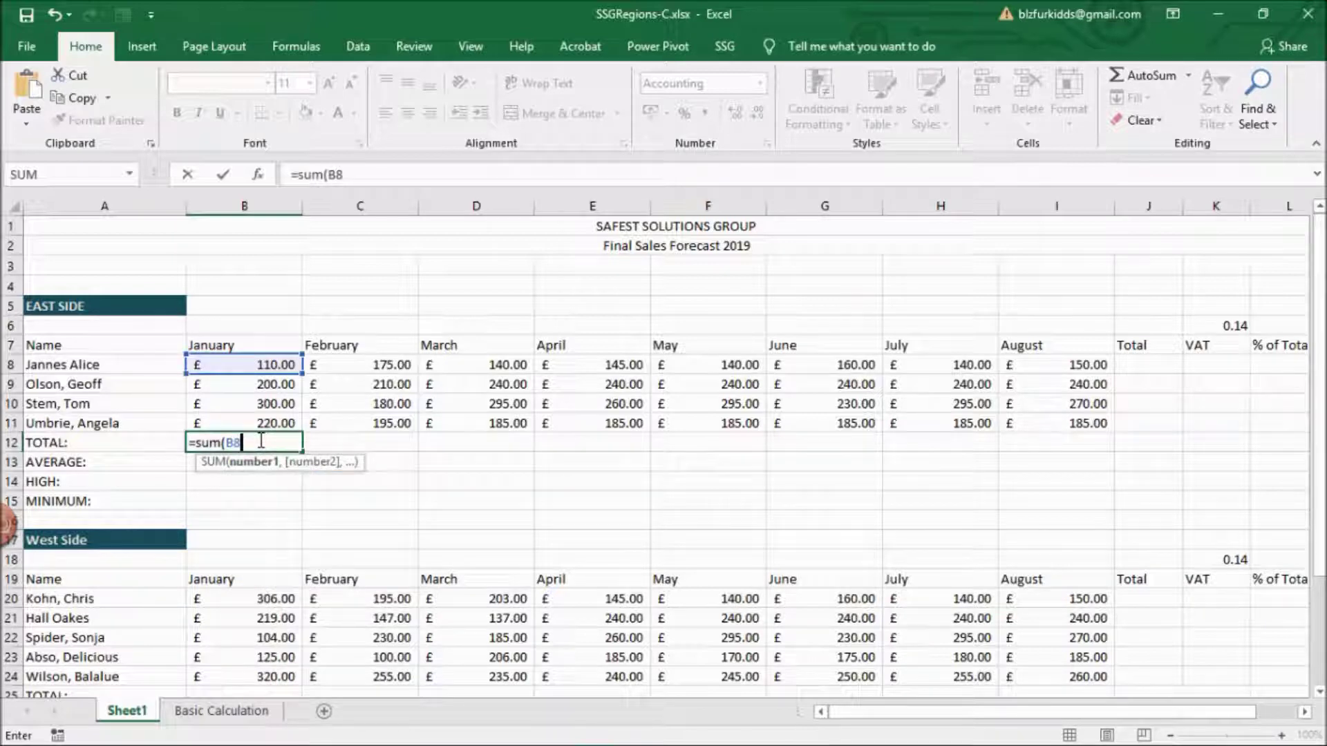
pyautogui.write(':B')
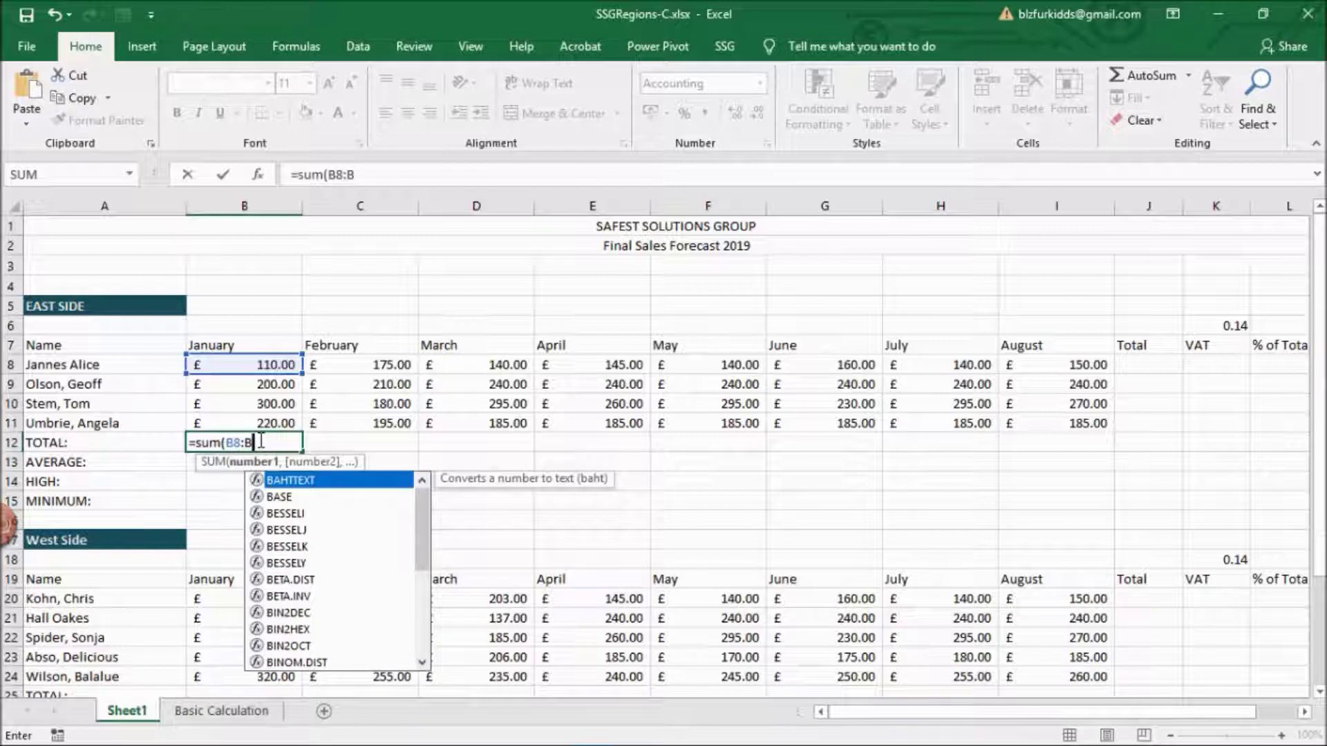
pyautogui.write('11')
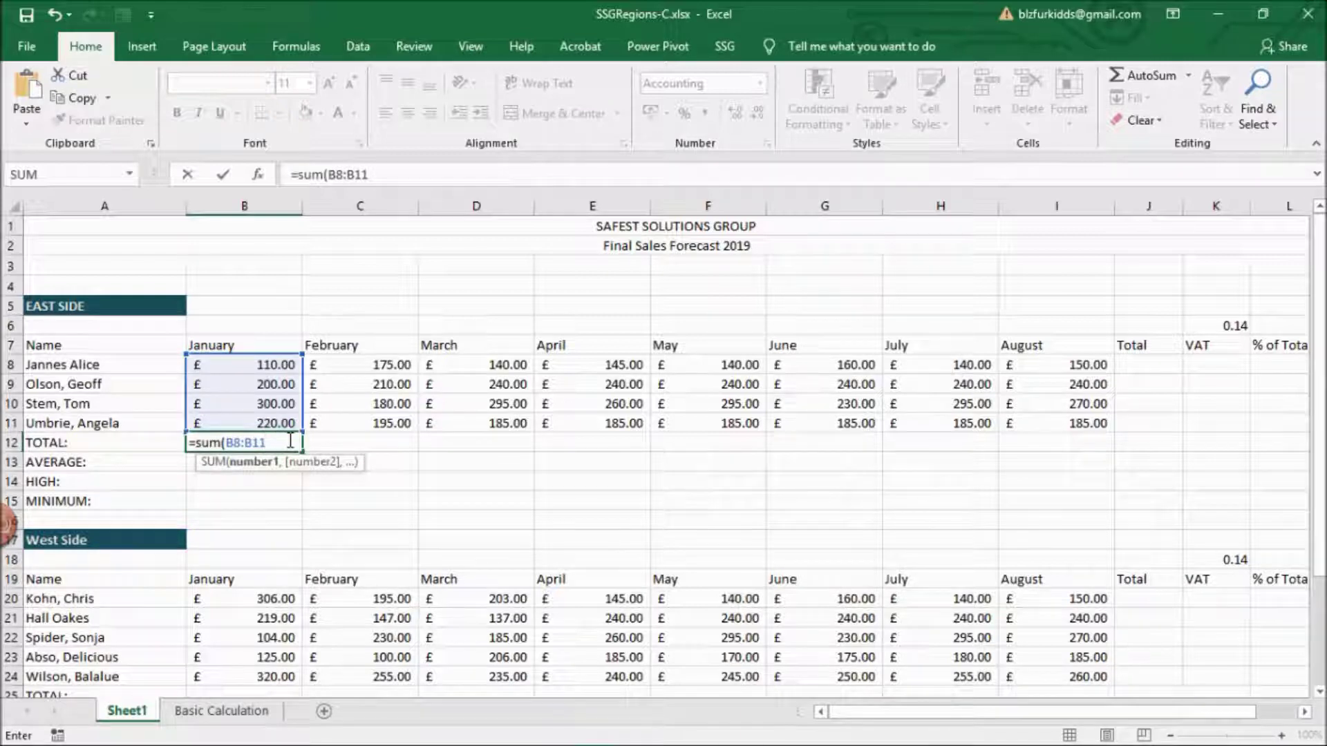
pyautogui.press('Return')
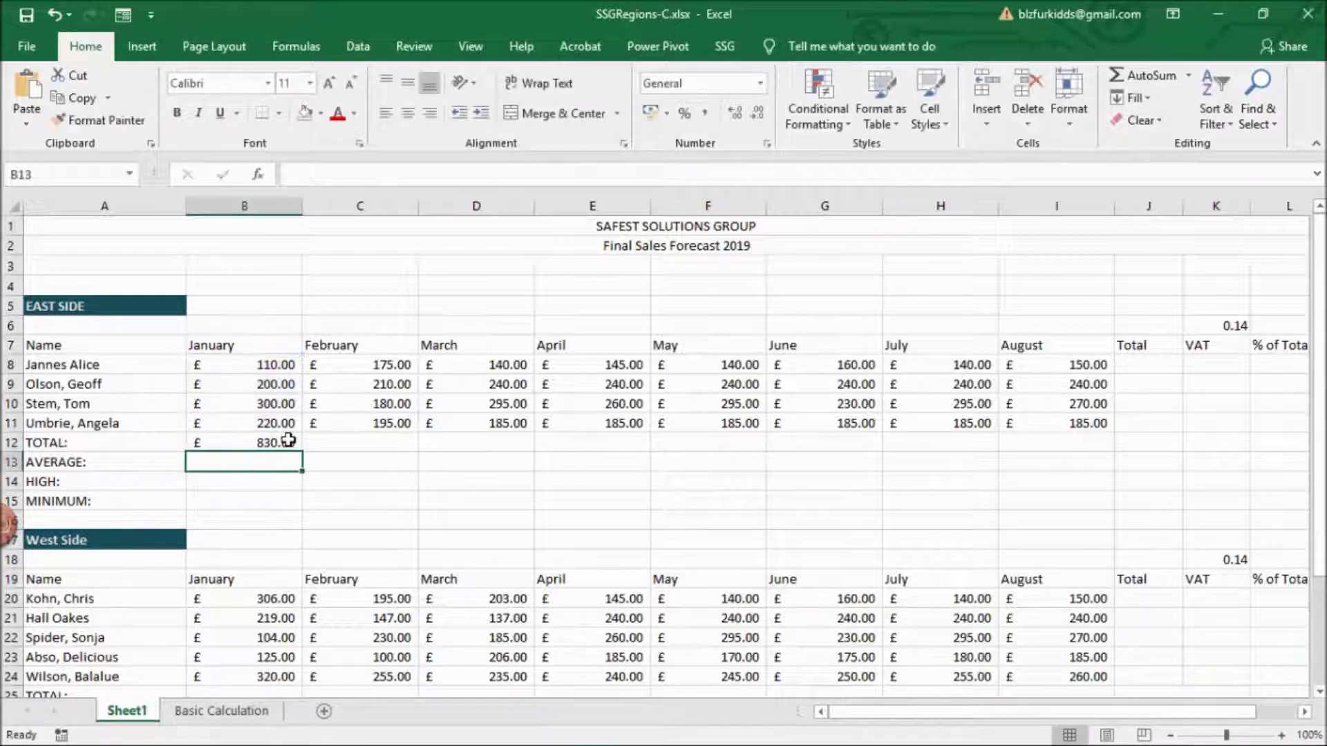
# - Write a SUM formula in C12 for the East Side February total, picking the range C8:C11 in the sheet
pyautogui.click(330, 443)
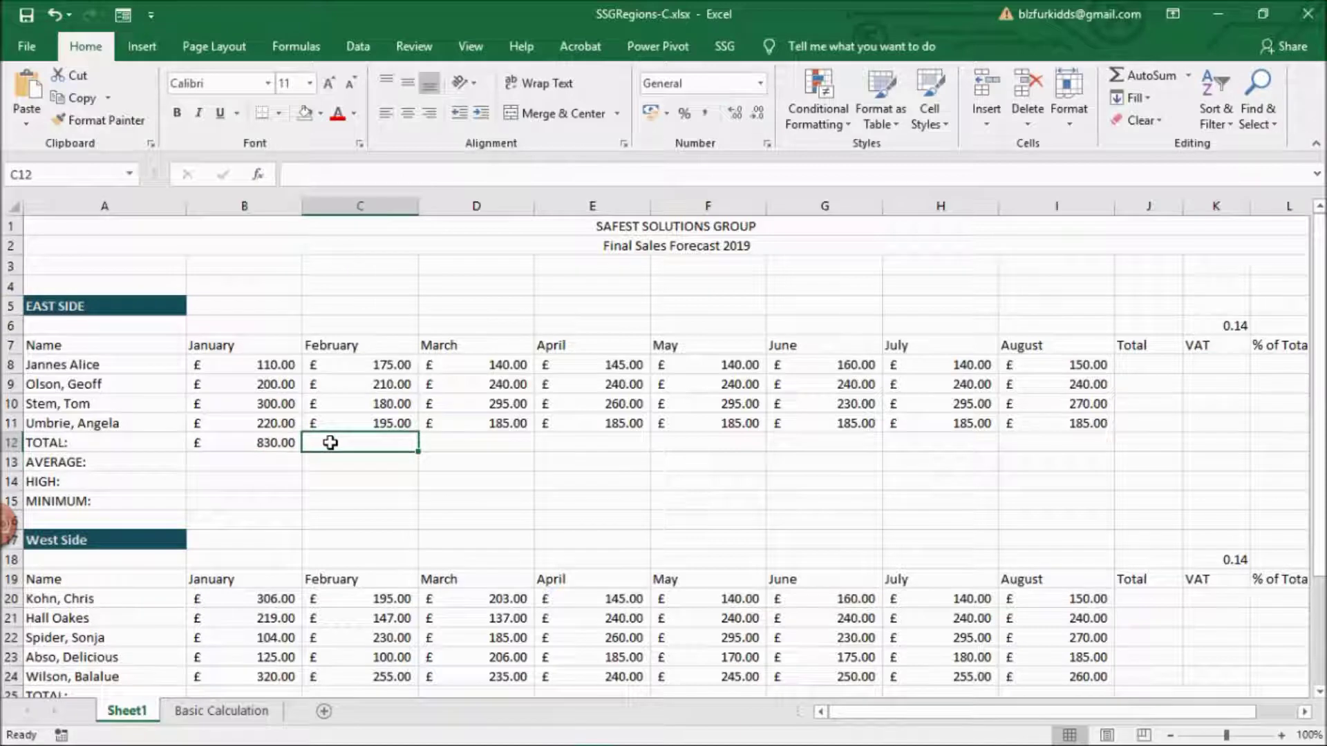
pyautogui.write('=')
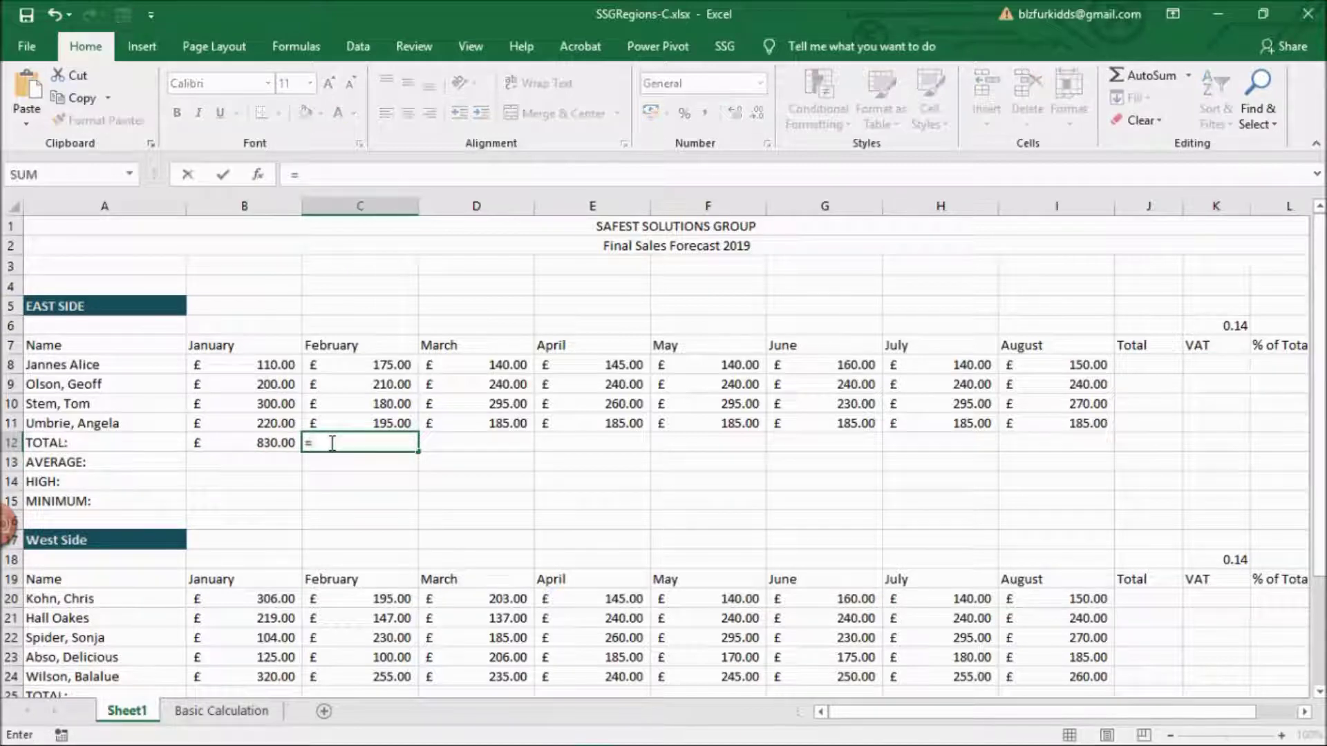
pyautogui.write('s')
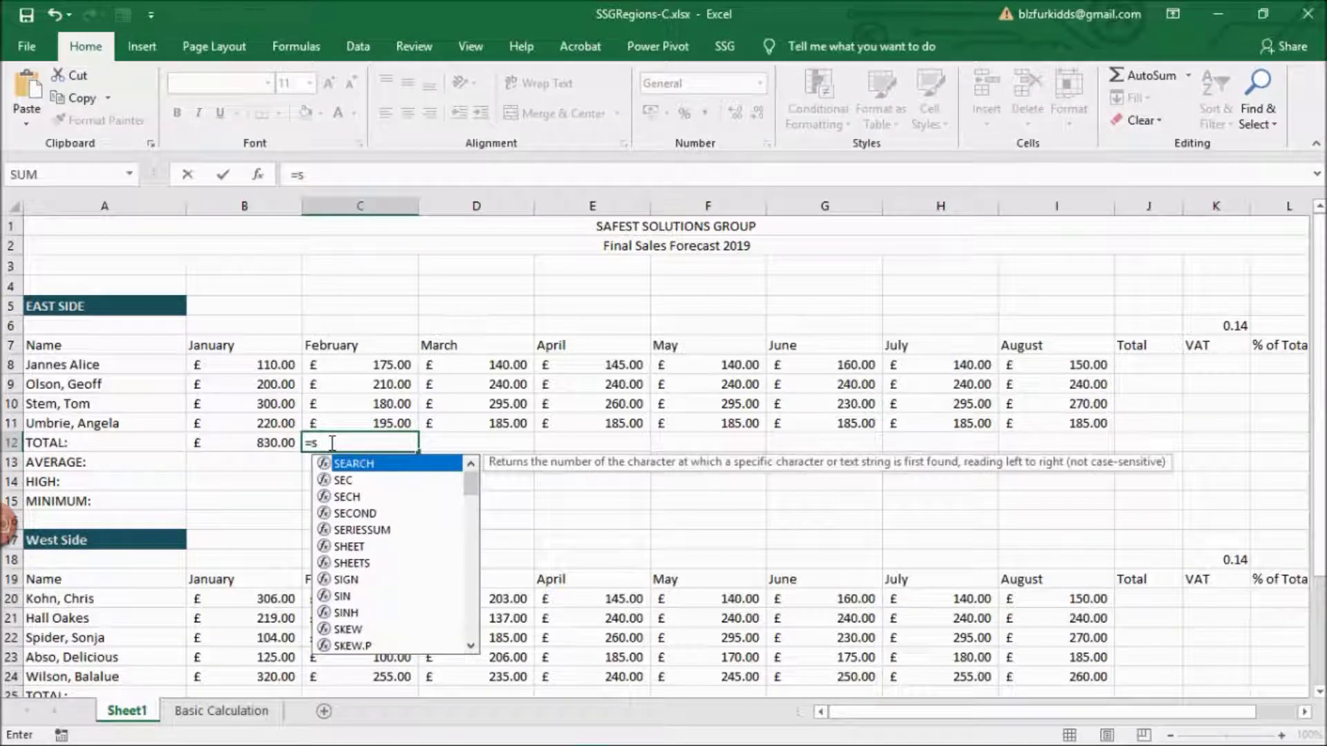
pyautogui.write('um')
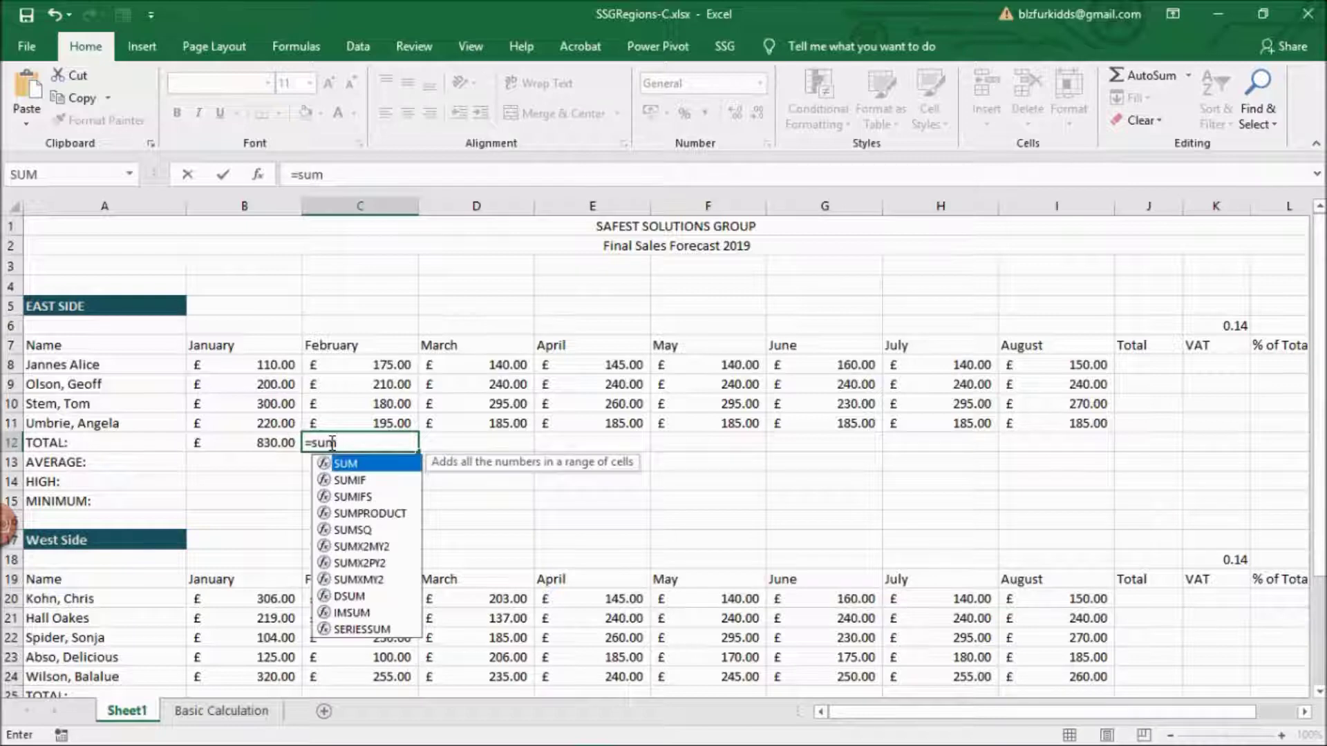
pyautogui.write('(')
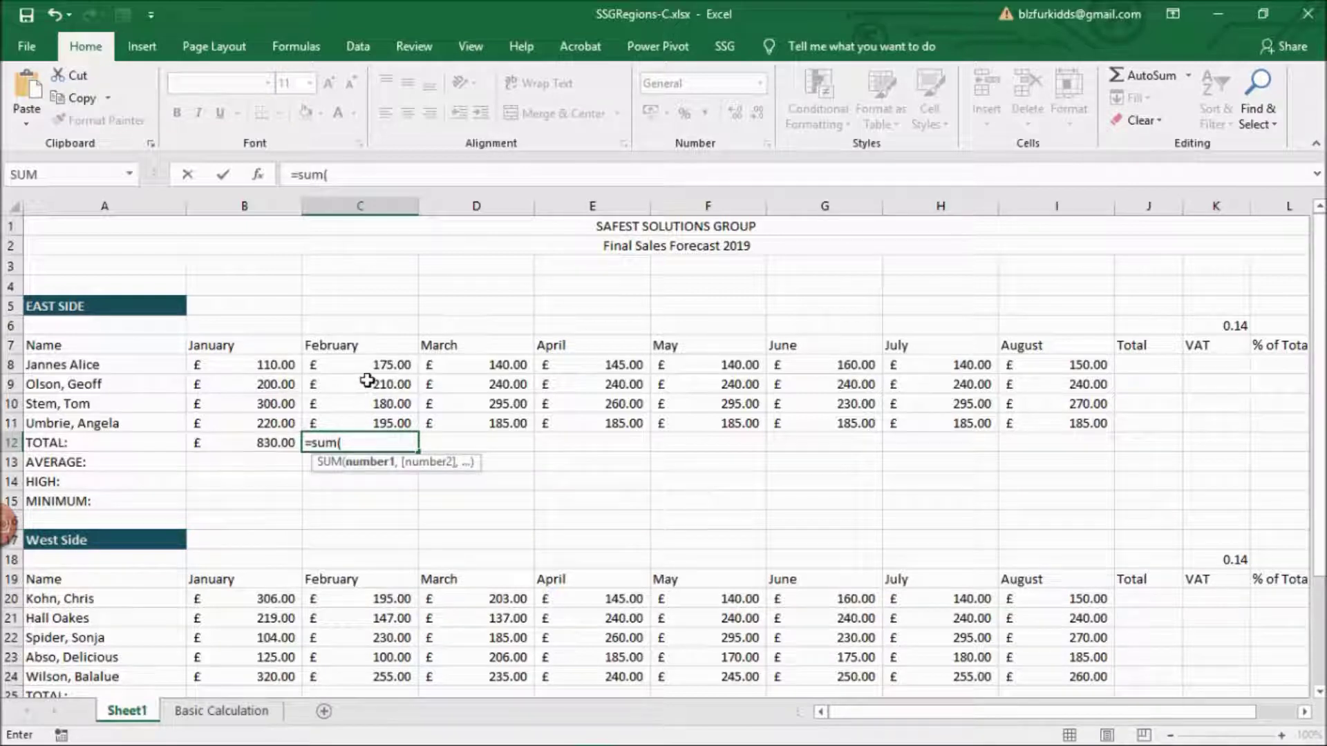
pyautogui.moveTo(370, 366); pyautogui.dragTo(370, 424)
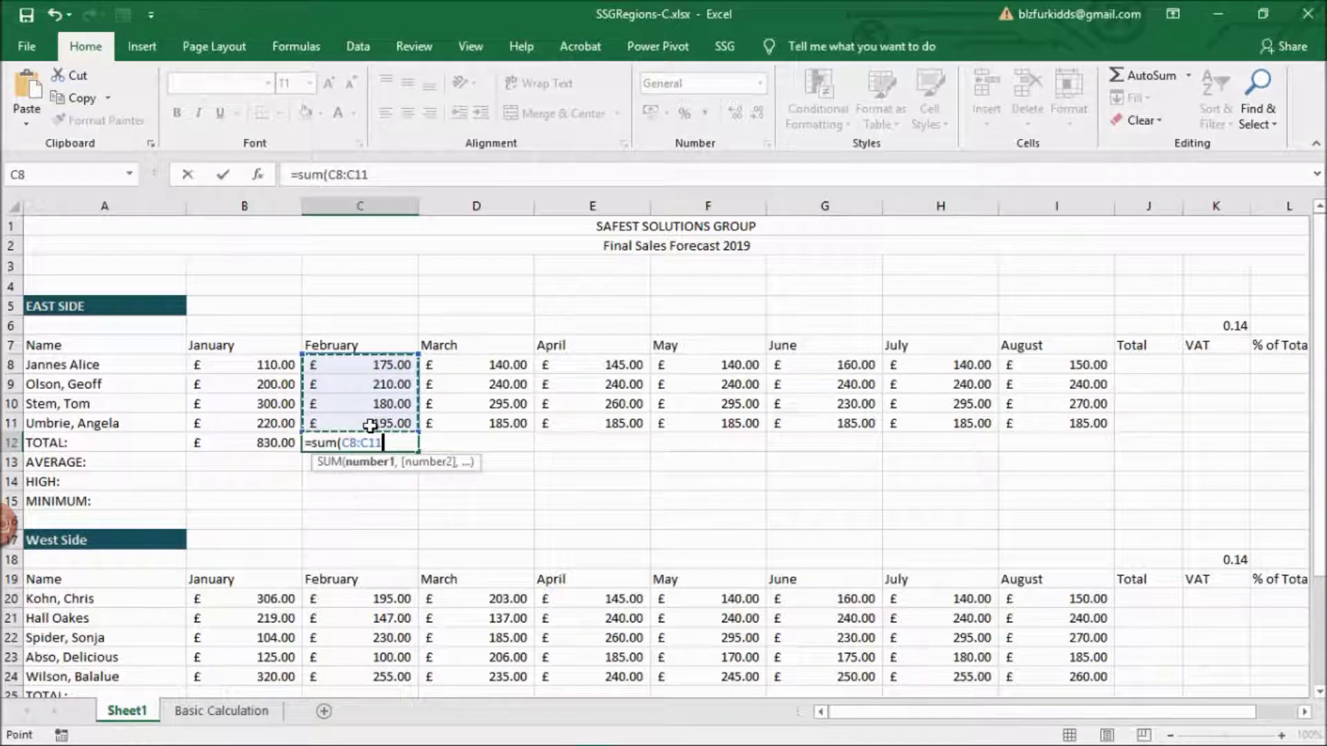
pyautogui.press('Return')
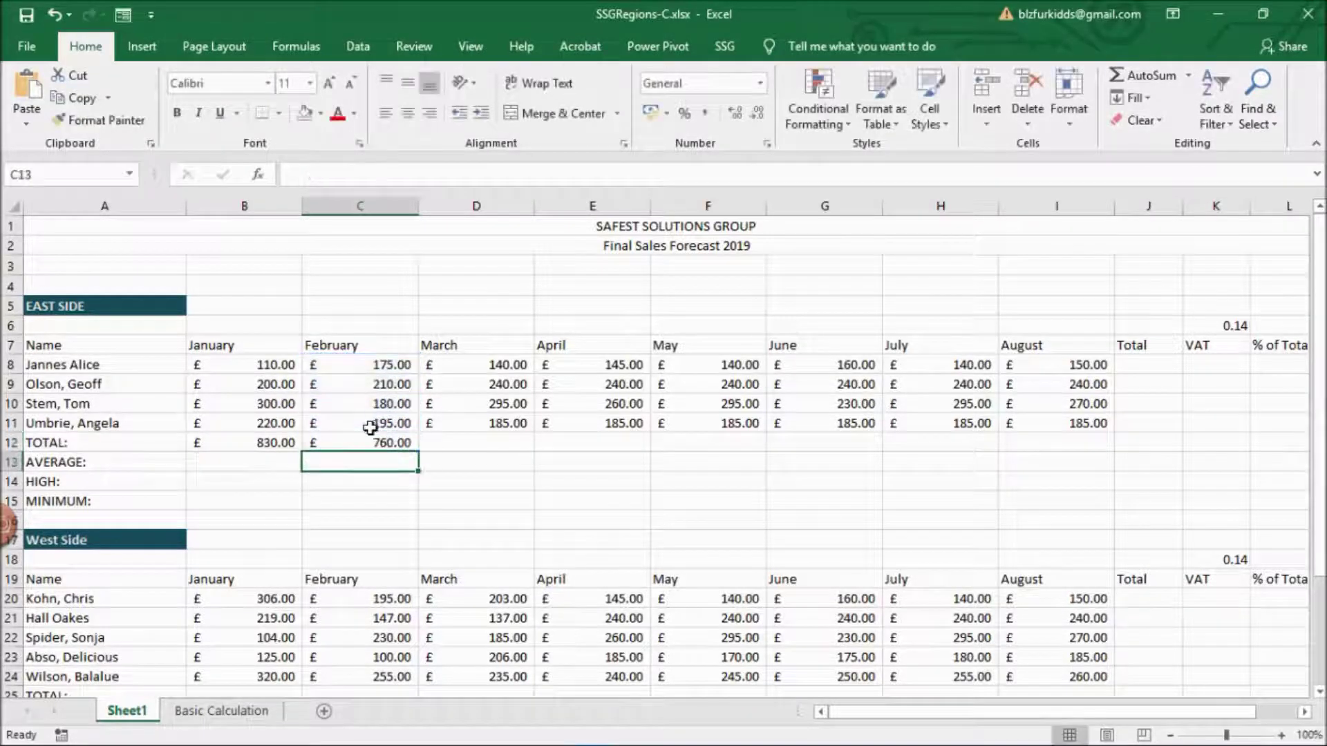
# - Inspect the February total formula in C12 and its highlighted source range in edit mode, leaving it as is
pyautogui.click(371, 496)
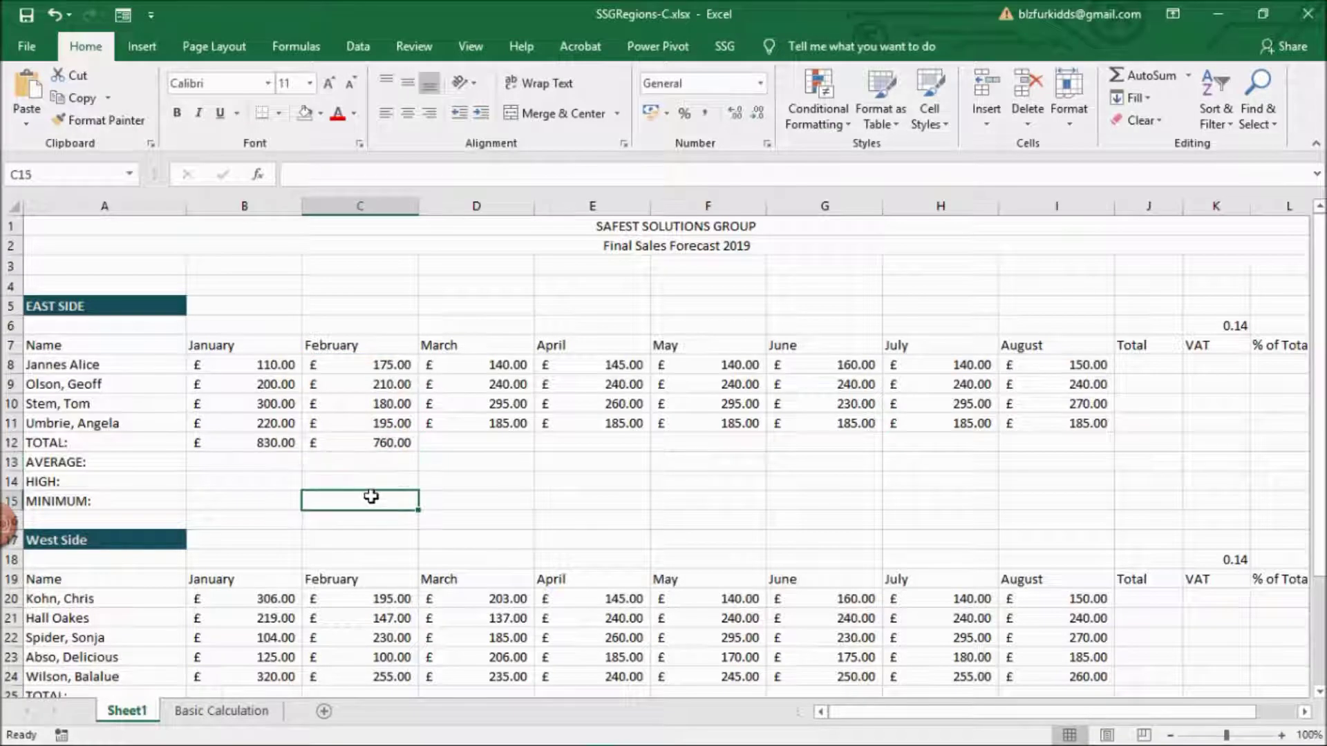
pyautogui.click(369, 439)
pyautogui.doubleClick(369, 439)
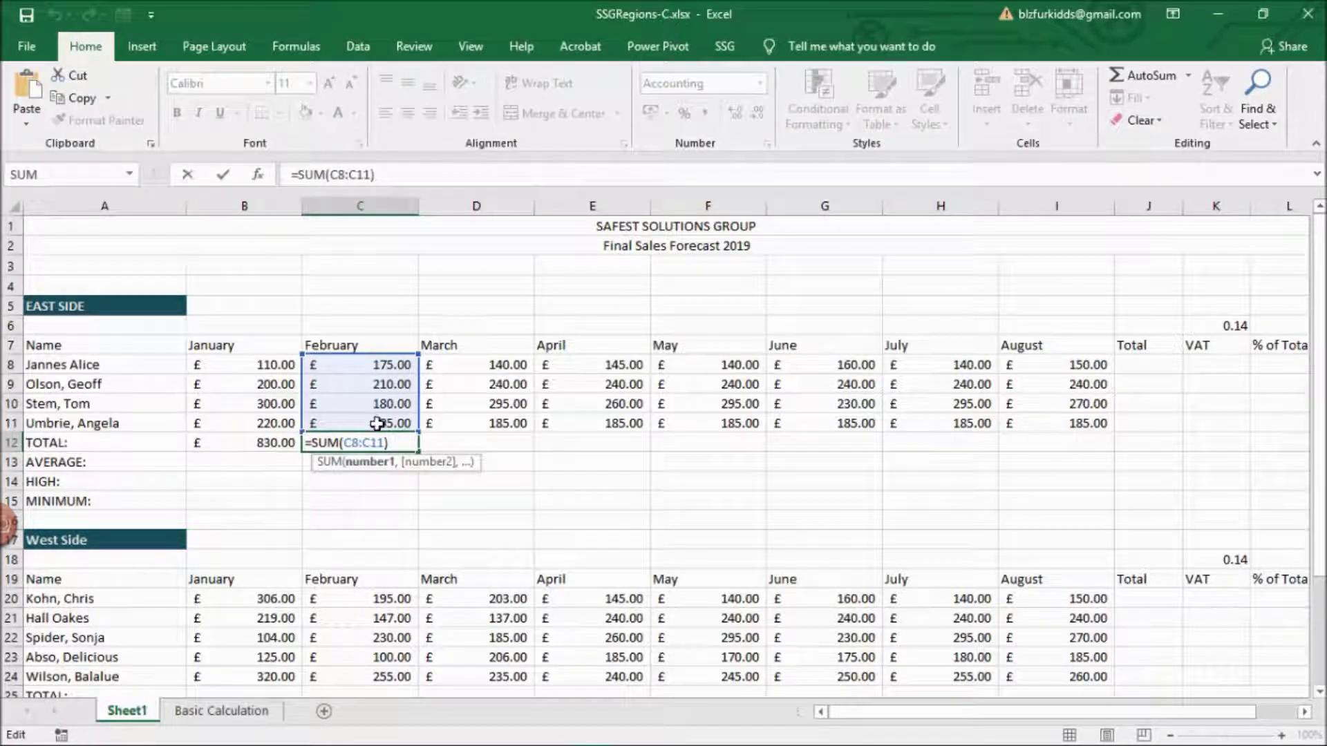
pyautogui.press('Return')
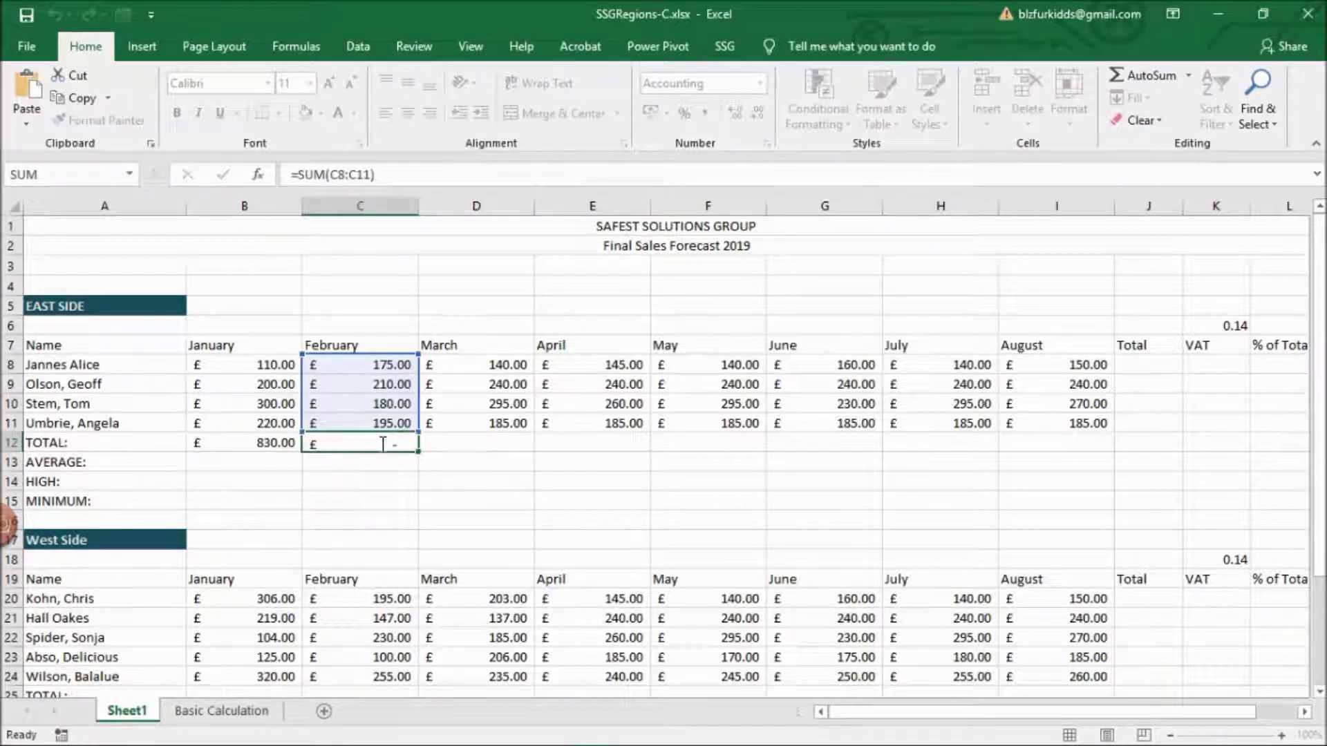
pyautogui.click(381, 443)
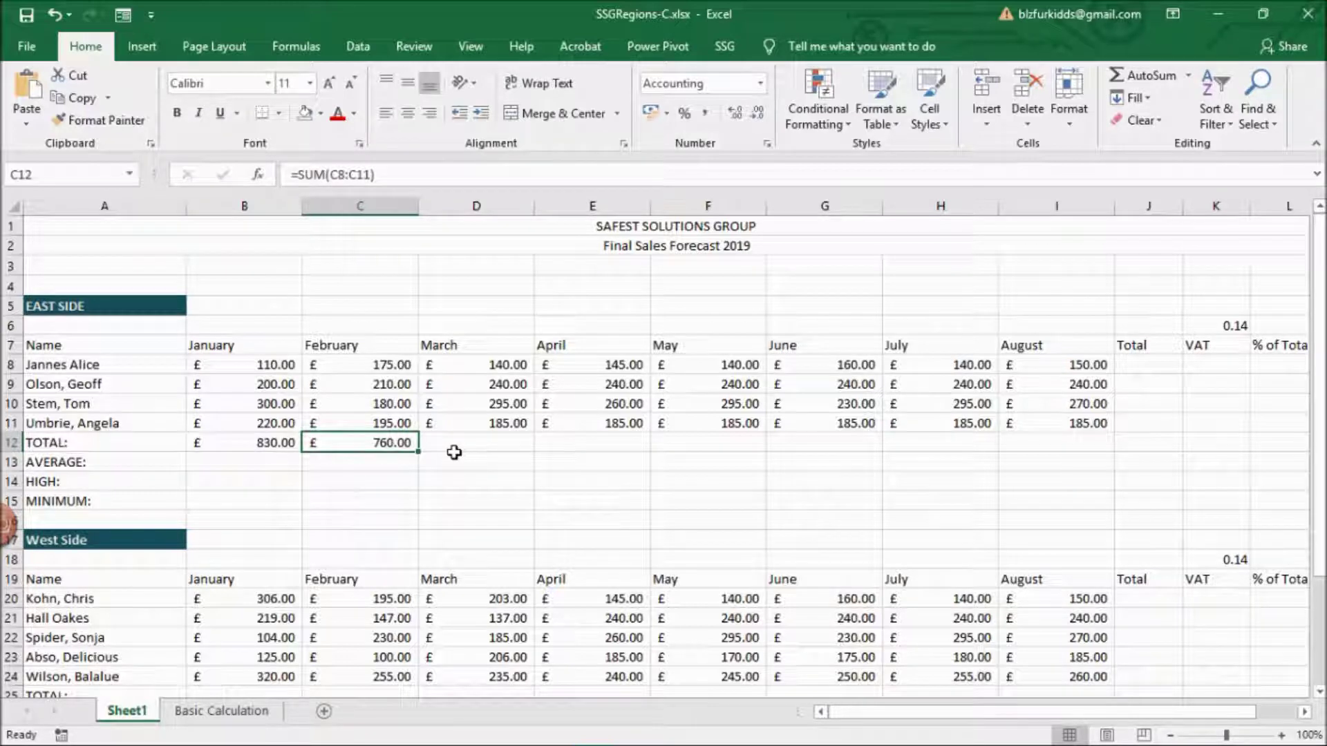
pyautogui.press('F2')
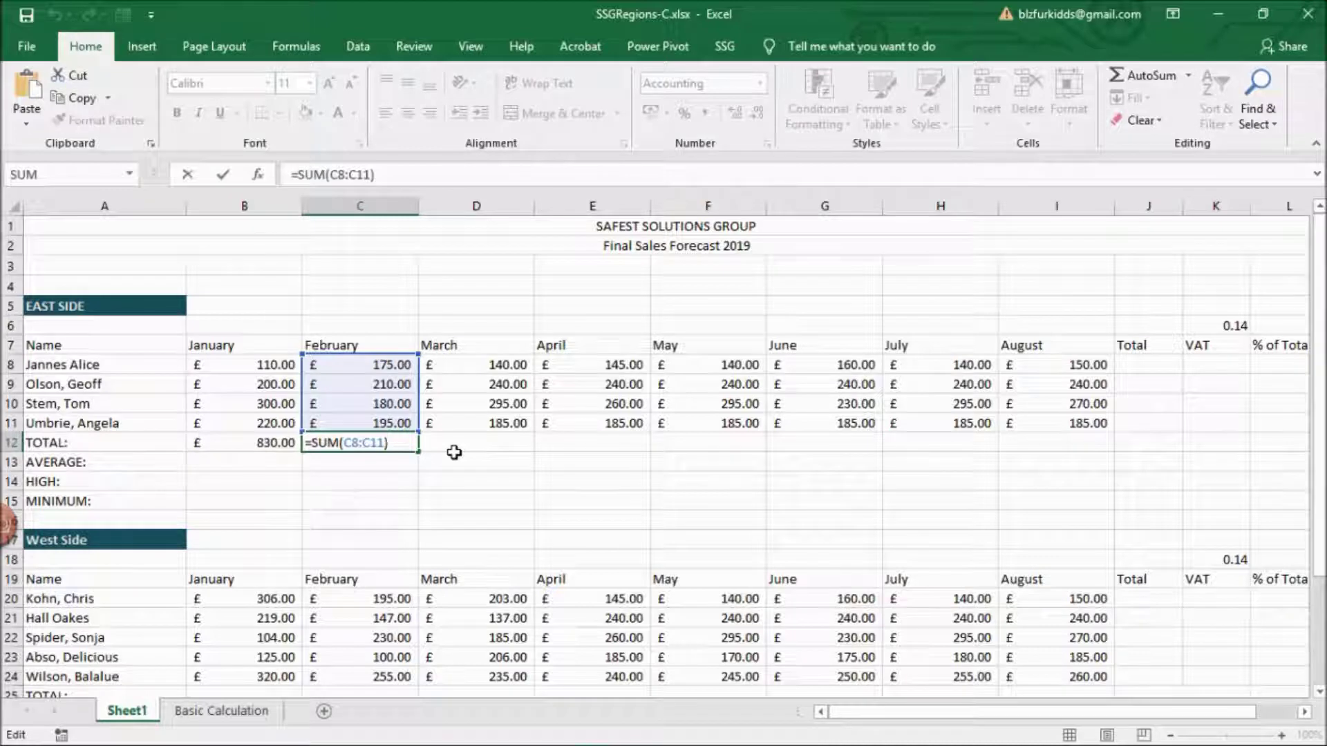
pyautogui.hotkey('ctrl', 'Return')
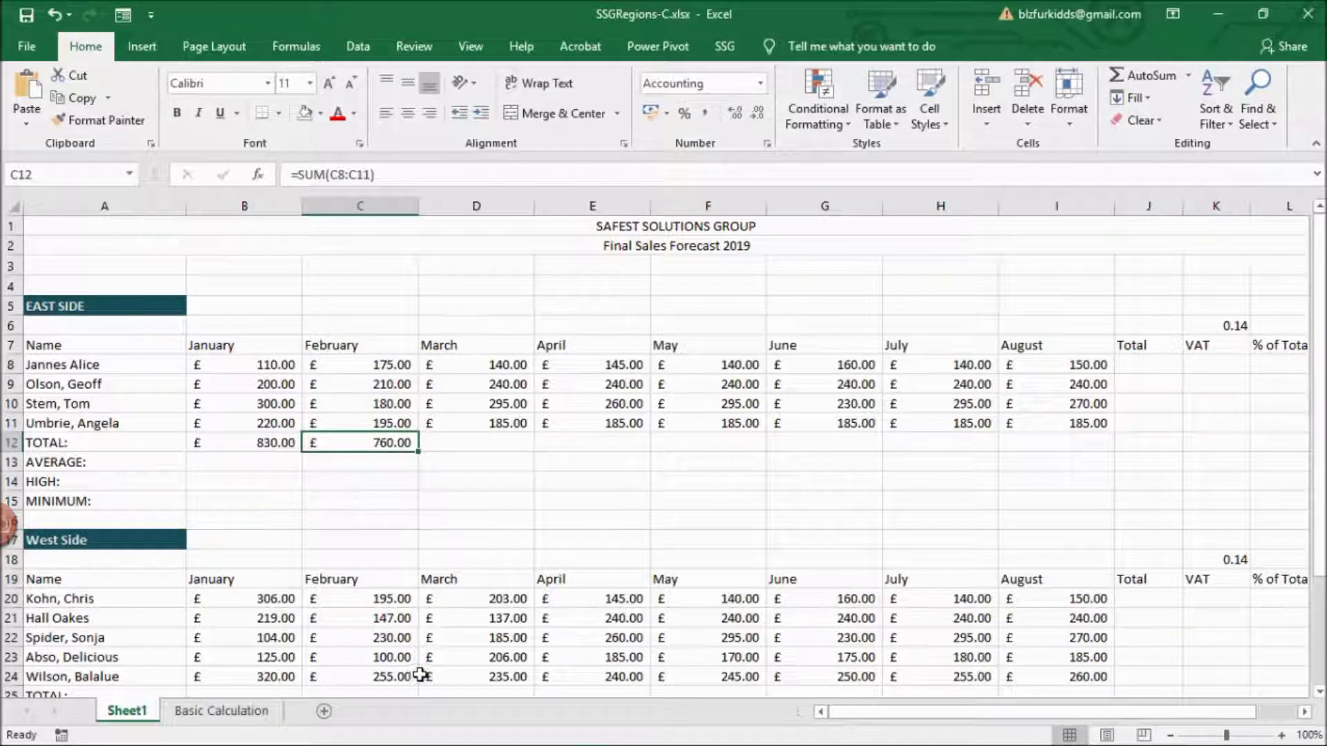
pyautogui.moveTo(415, 742)
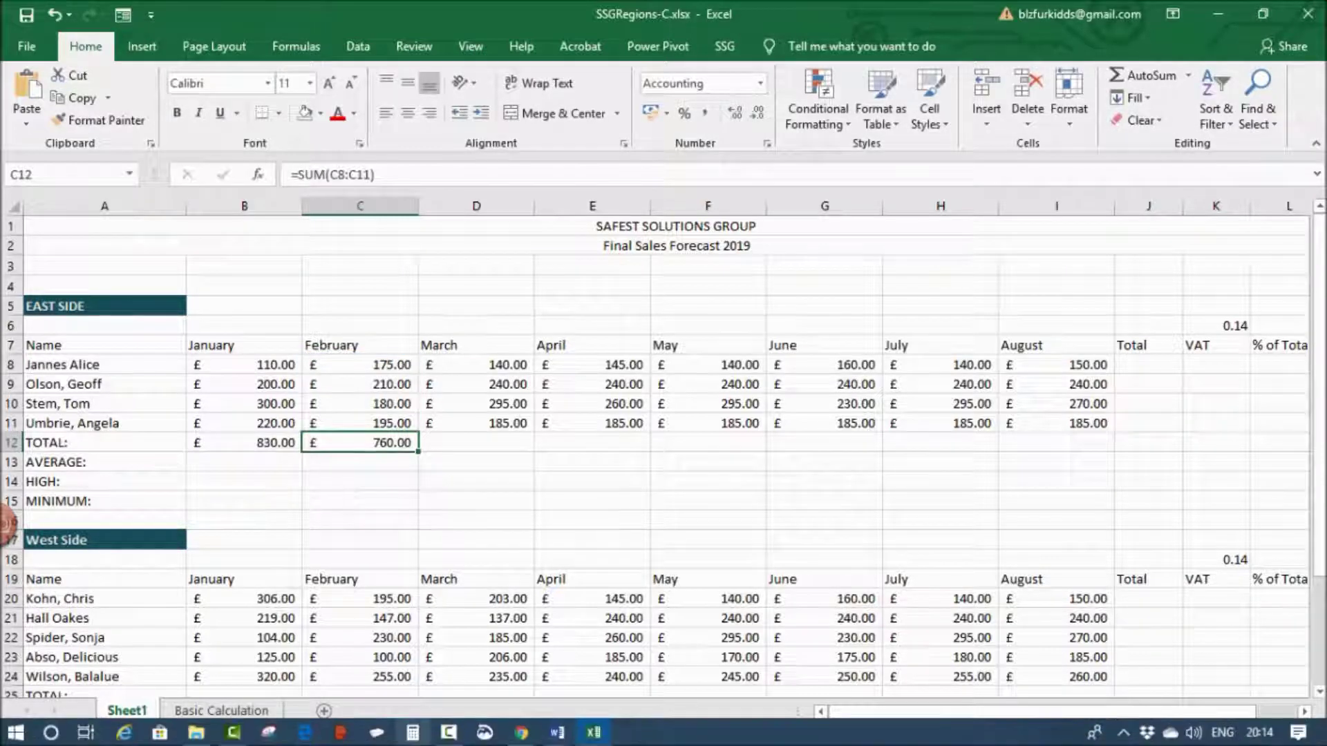
pyautogui.click(448, 738)
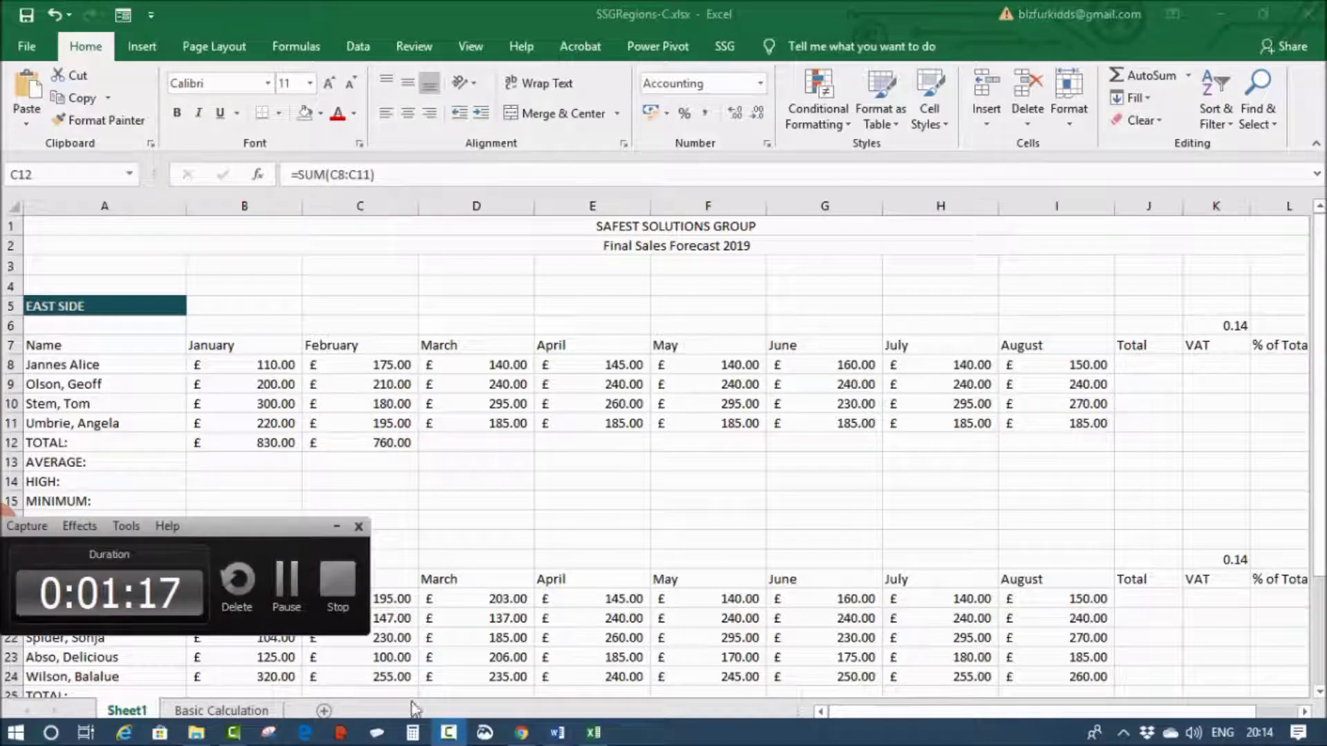
pyautogui.click(330, 584)
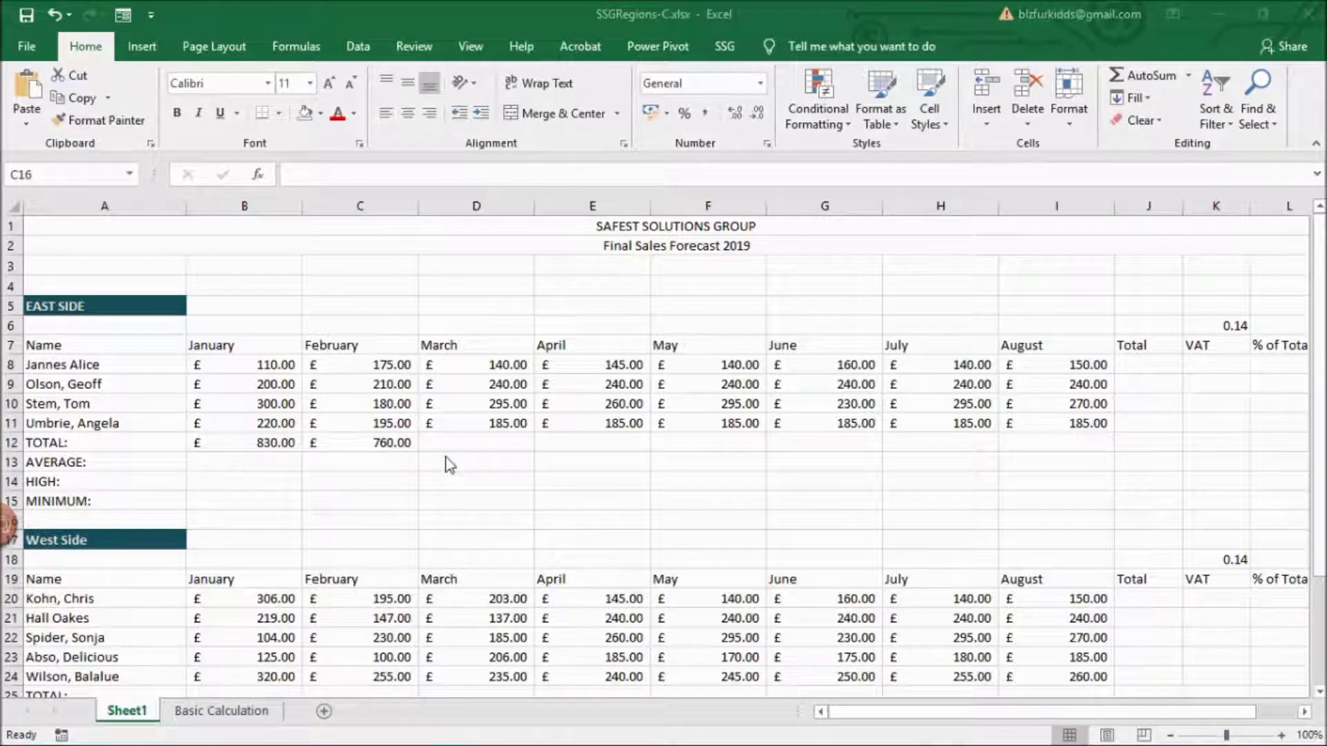
# - Try AutoSum in D12 for the East Side March total and clear the cell again
pyautogui.click(461, 436)
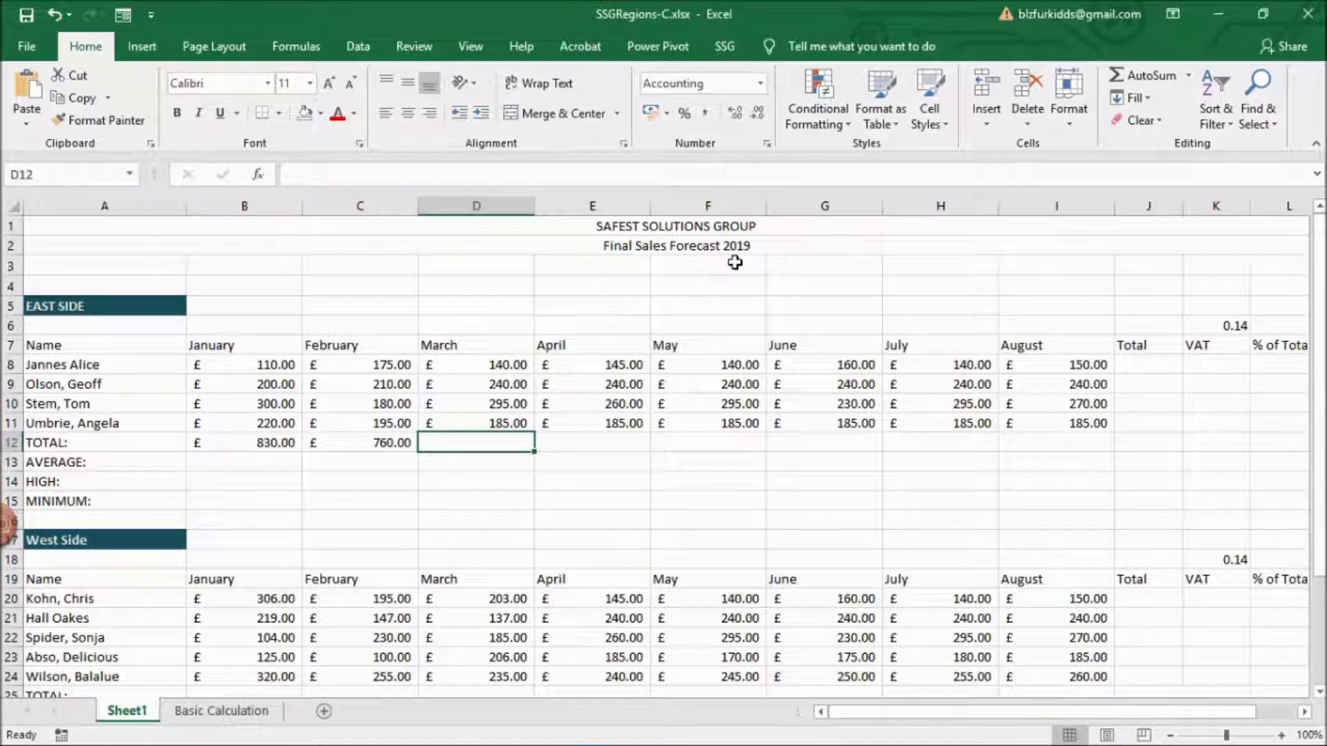
pyautogui.click(1147, 75)
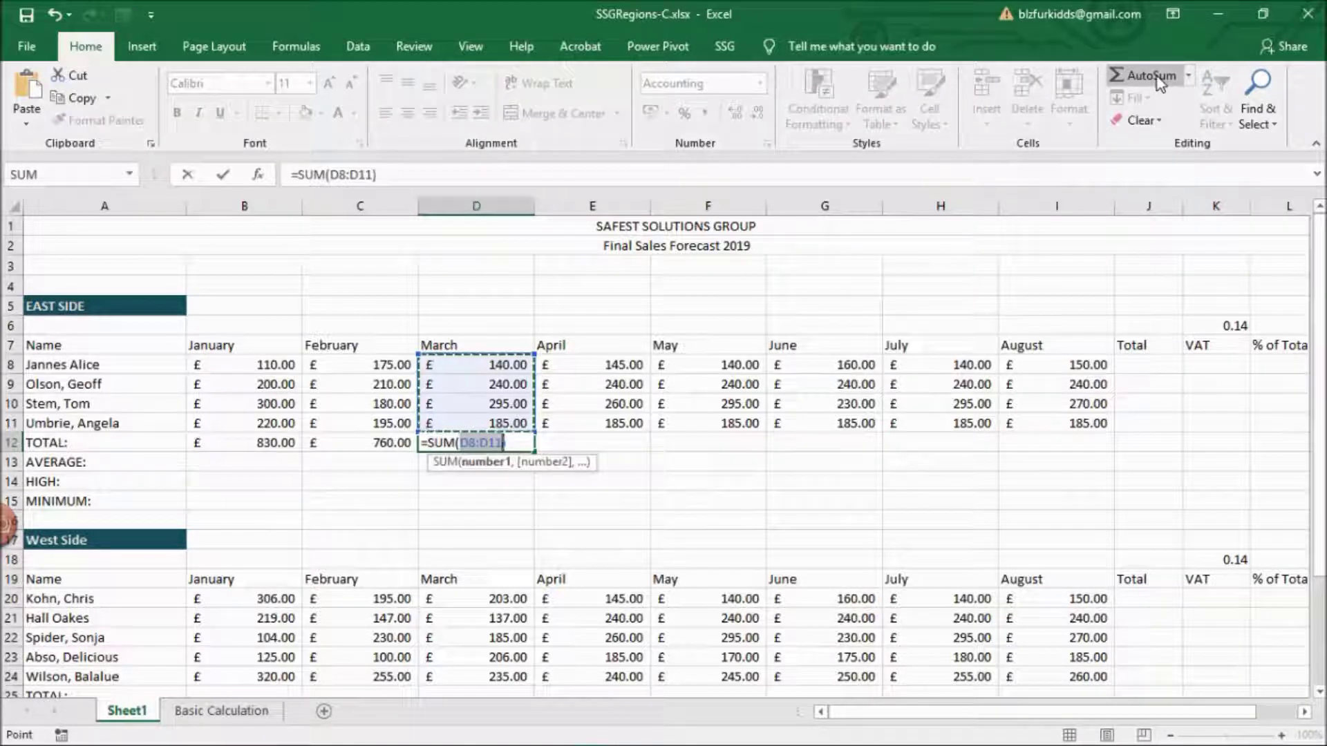
pyautogui.press('Return')
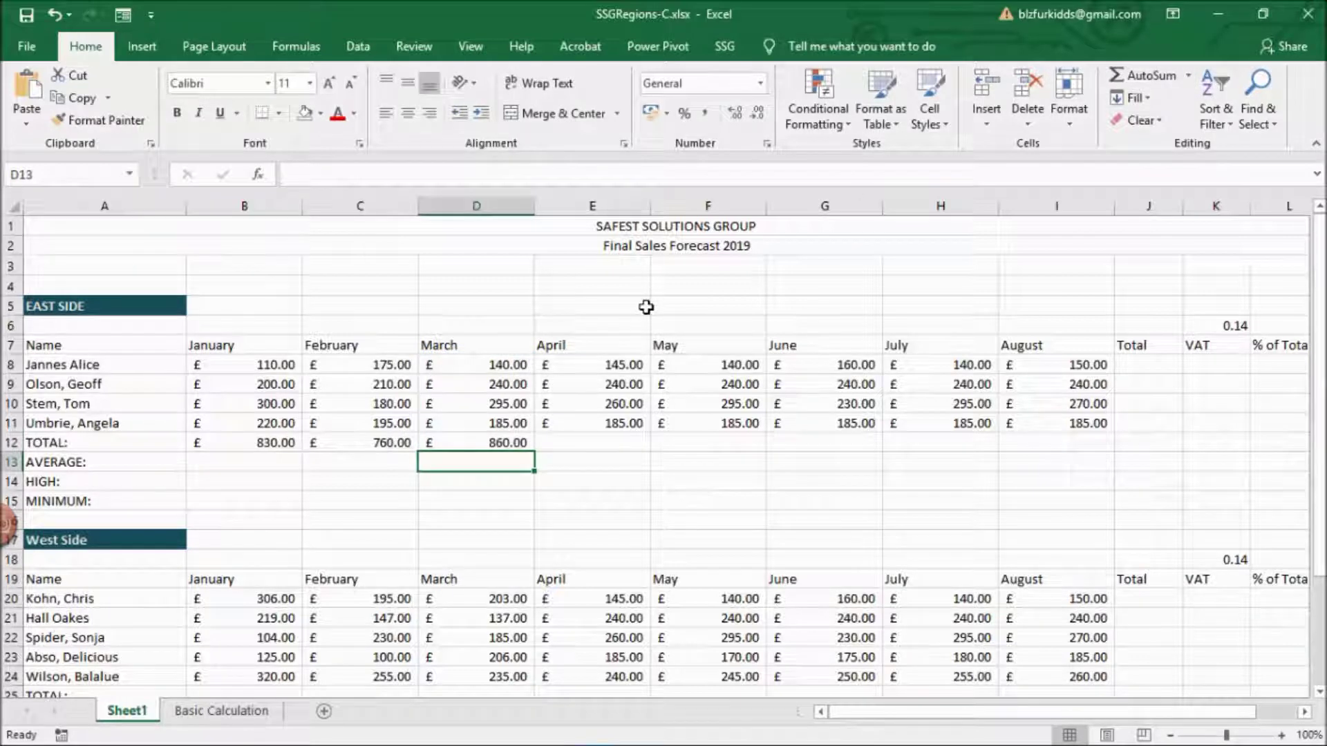
pyautogui.click(472, 438)
pyautogui.press('Delete')
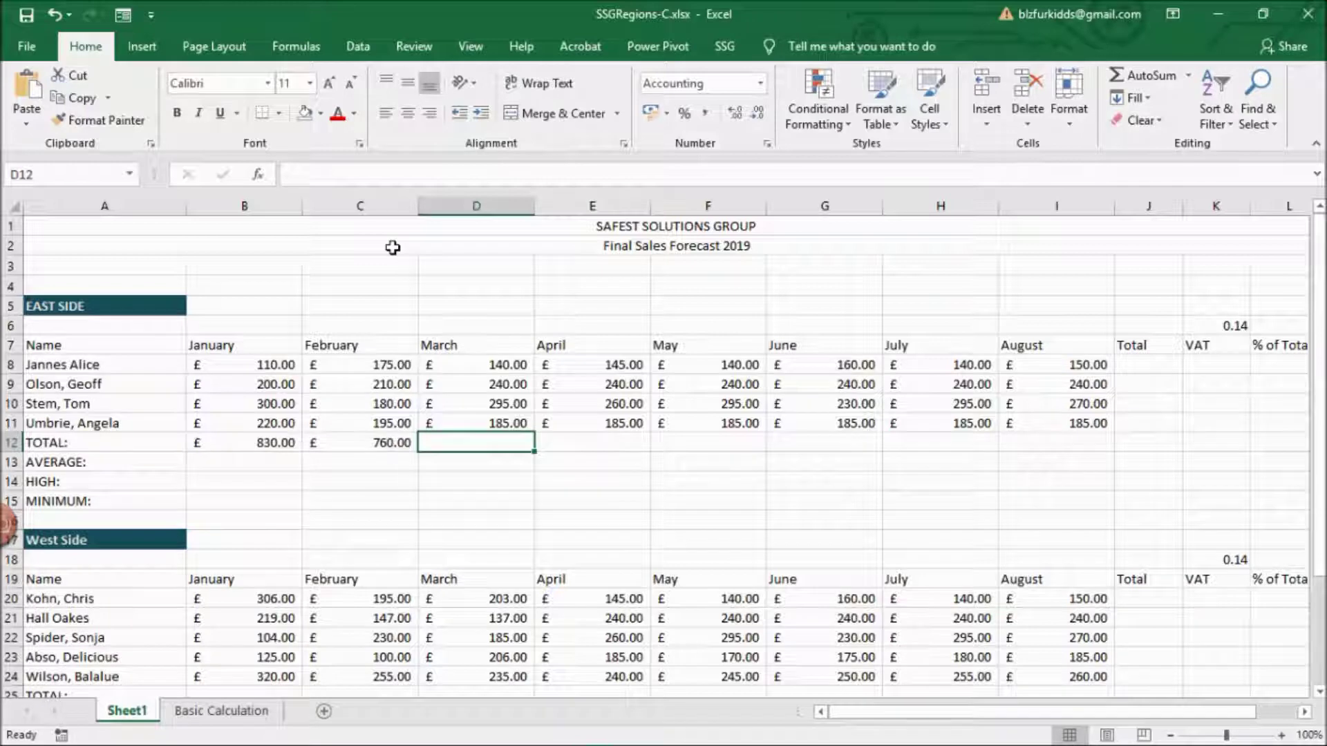
# - Total the East Side March sales over D8:D11 in D12 with the Function Library's AutoSum and inspect the formula
pyautogui.click(295, 47)
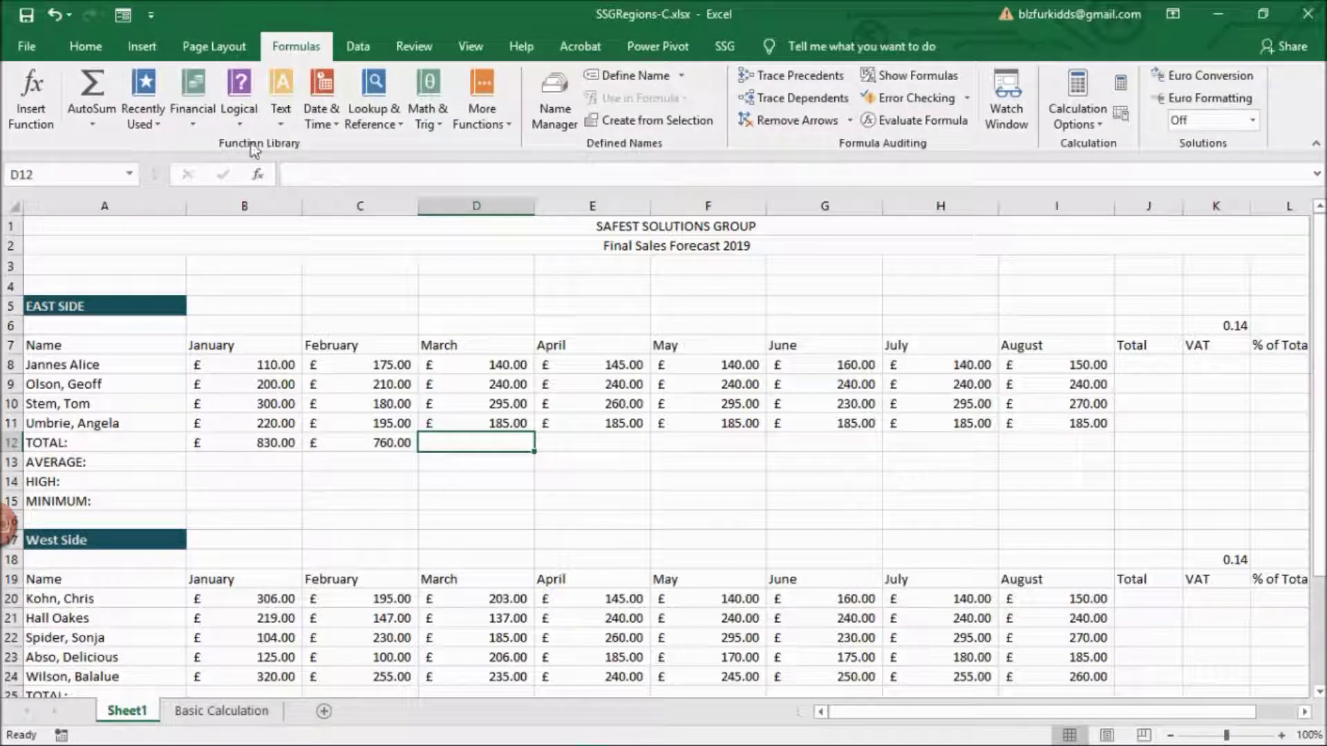
pyautogui.click(101, 88)
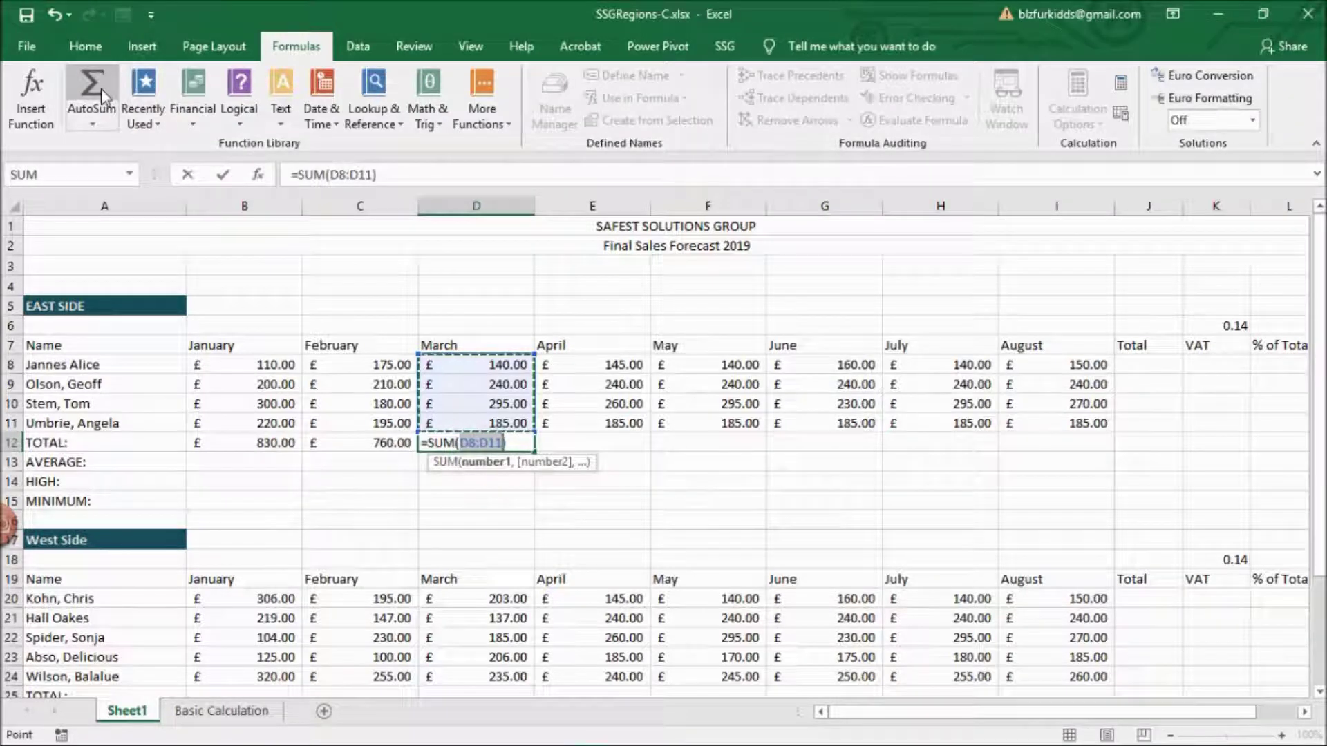
pyautogui.press('Return')
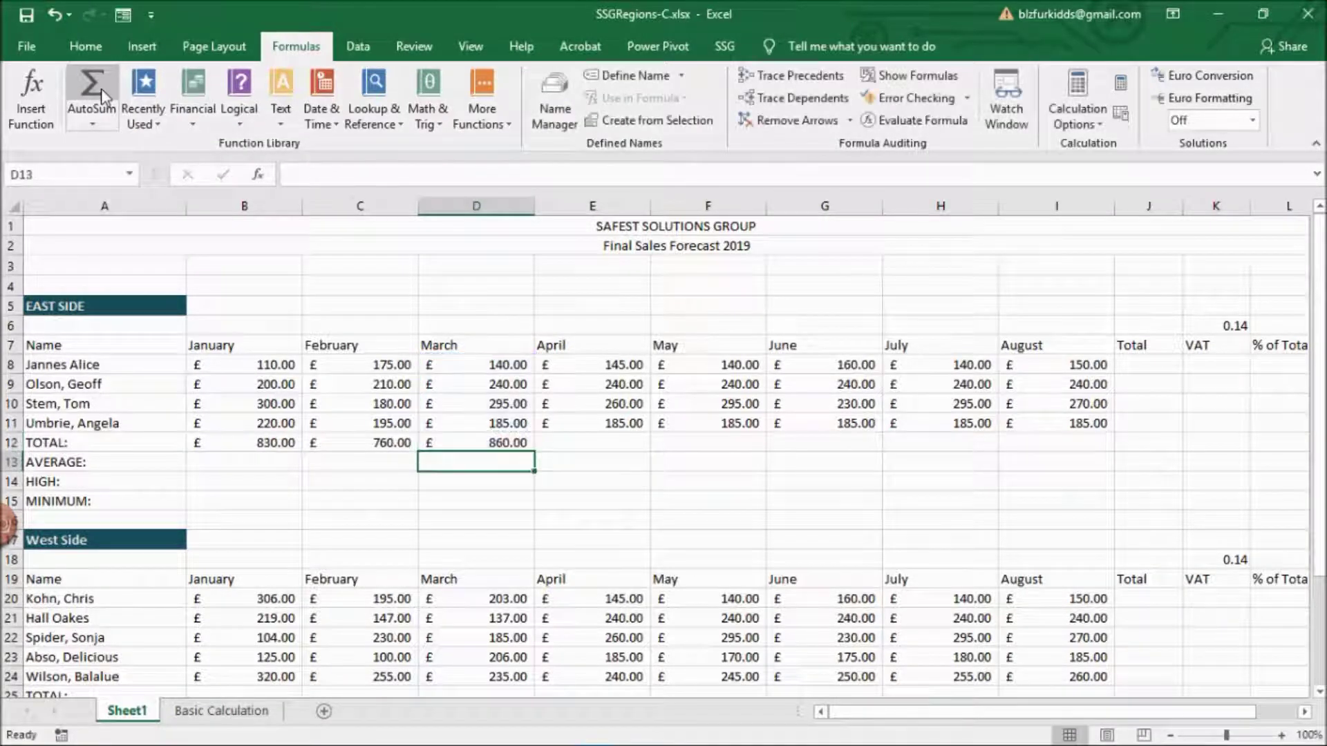
pyautogui.click(519, 443)
pyautogui.doubleClick(518, 444)
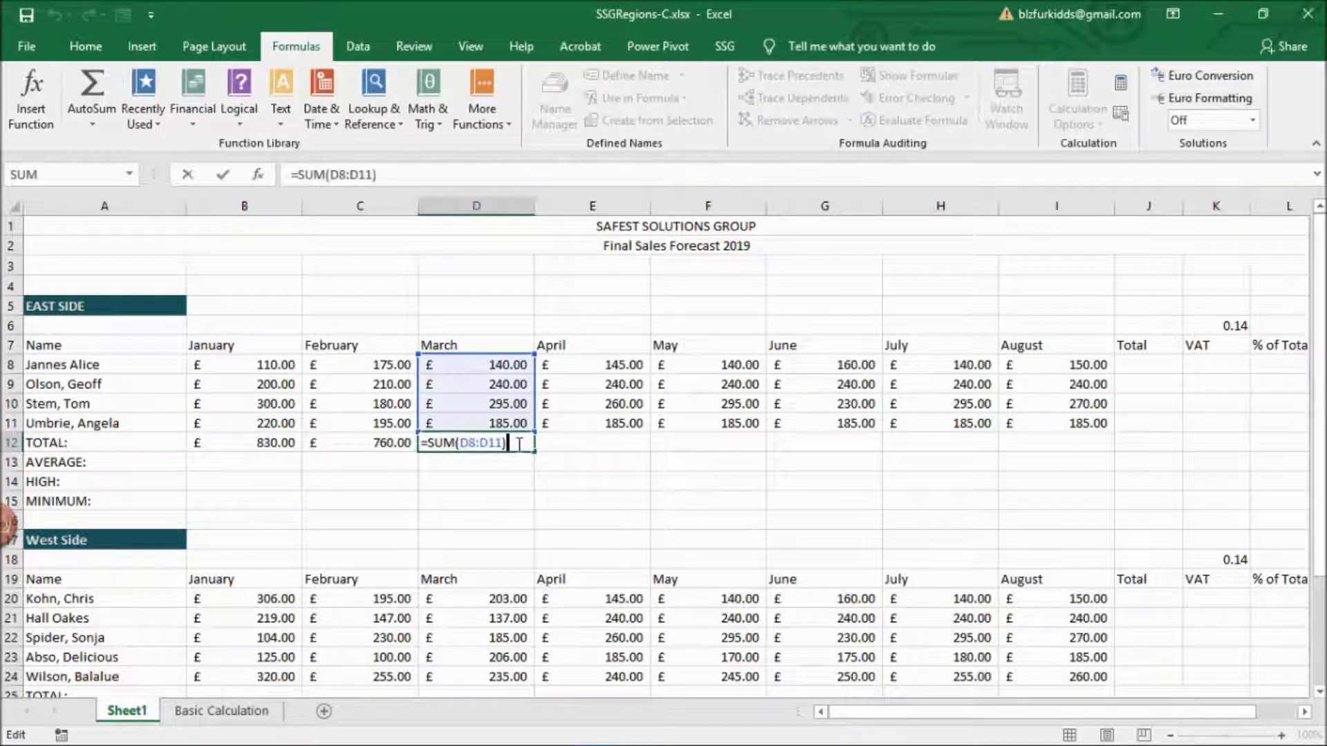
pyautogui.press('Return')
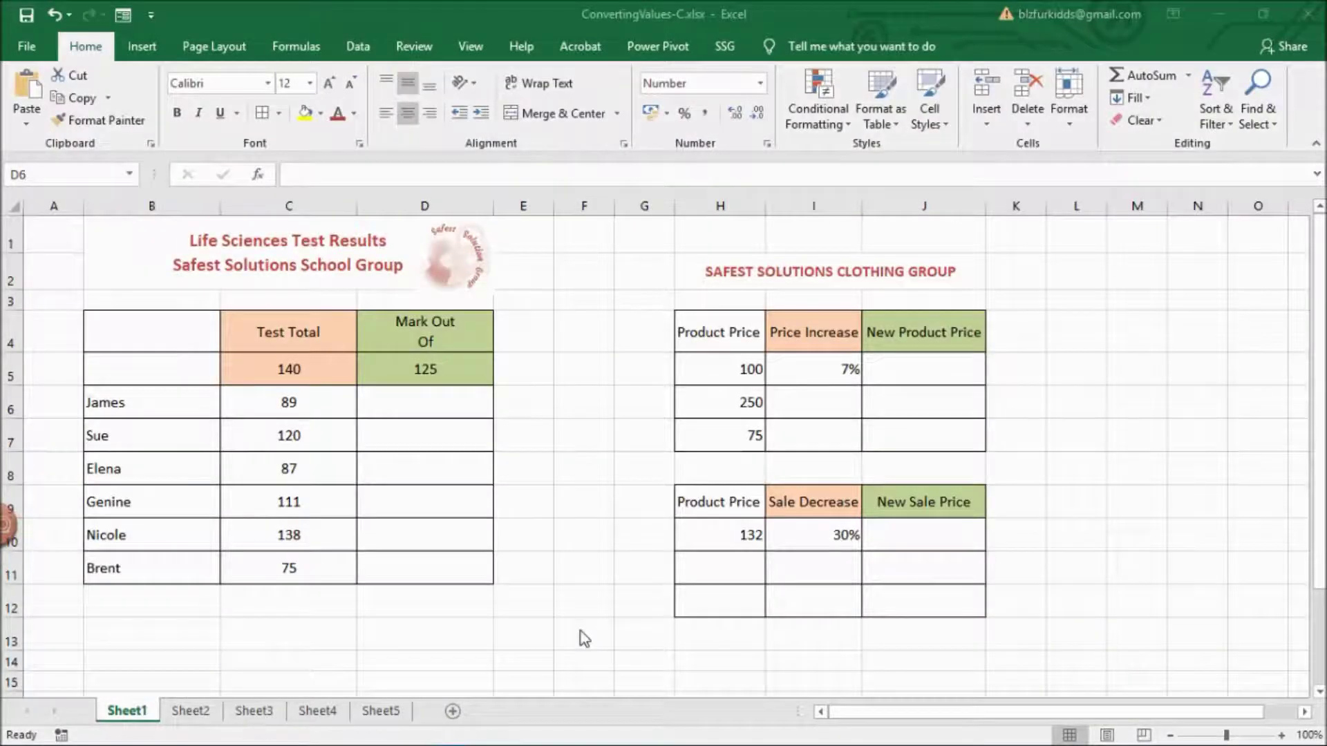
# - Convert the first student's test mark in D6 with the formula =C6/C5*D5 and fill it down to D11
pyautogui.click(443, 405)
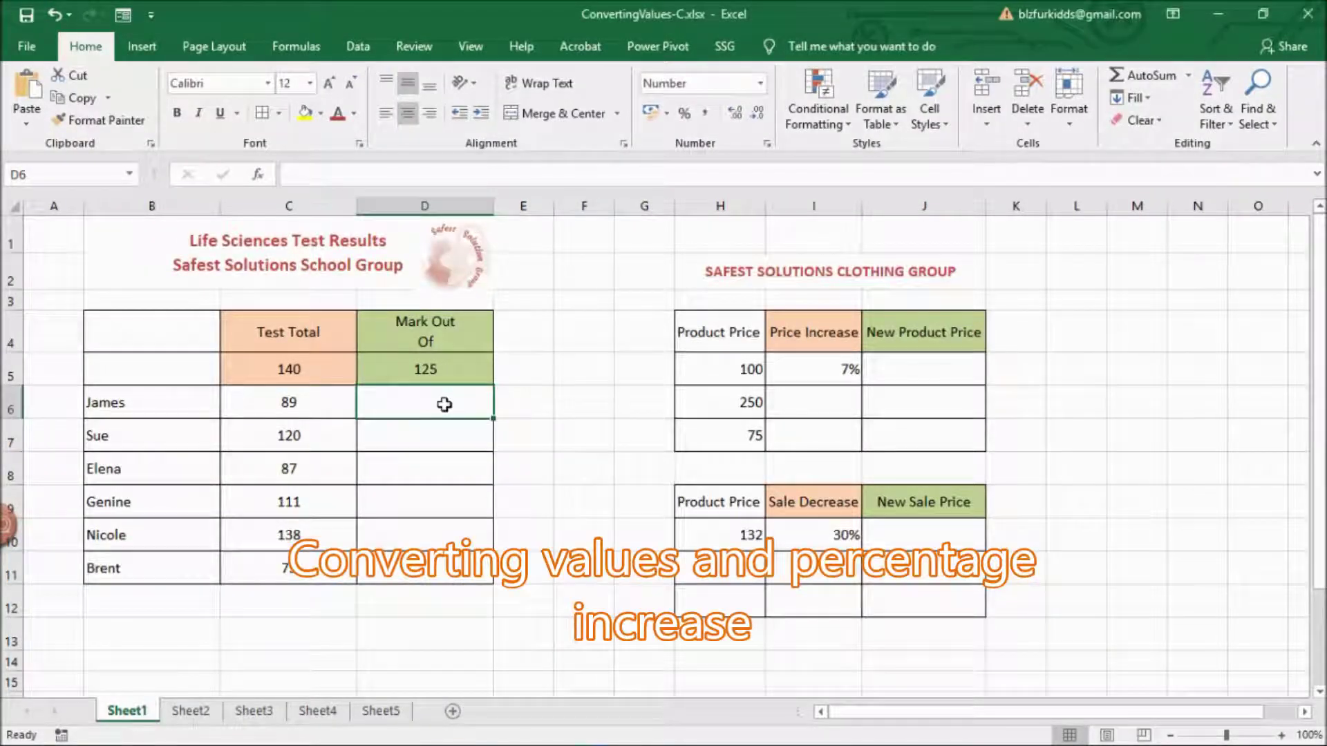
pyautogui.write('=')
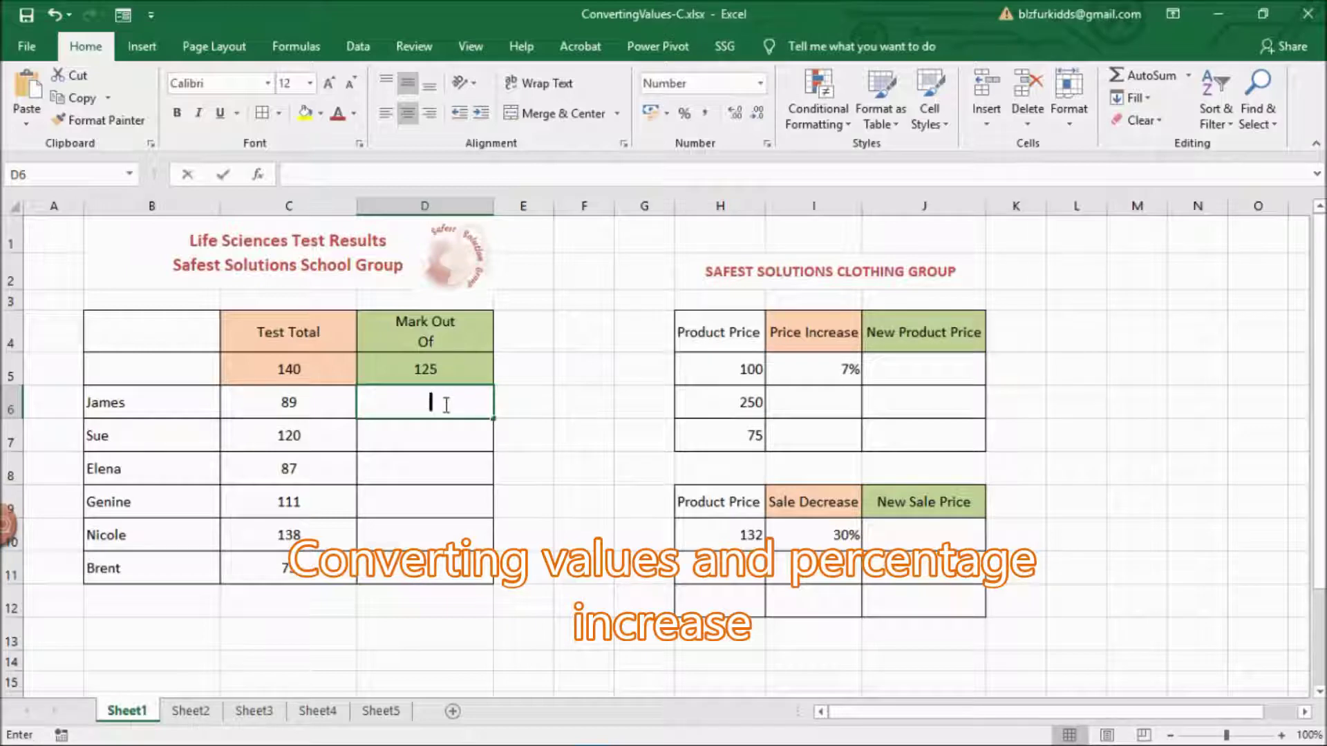
pyautogui.click(342, 396)
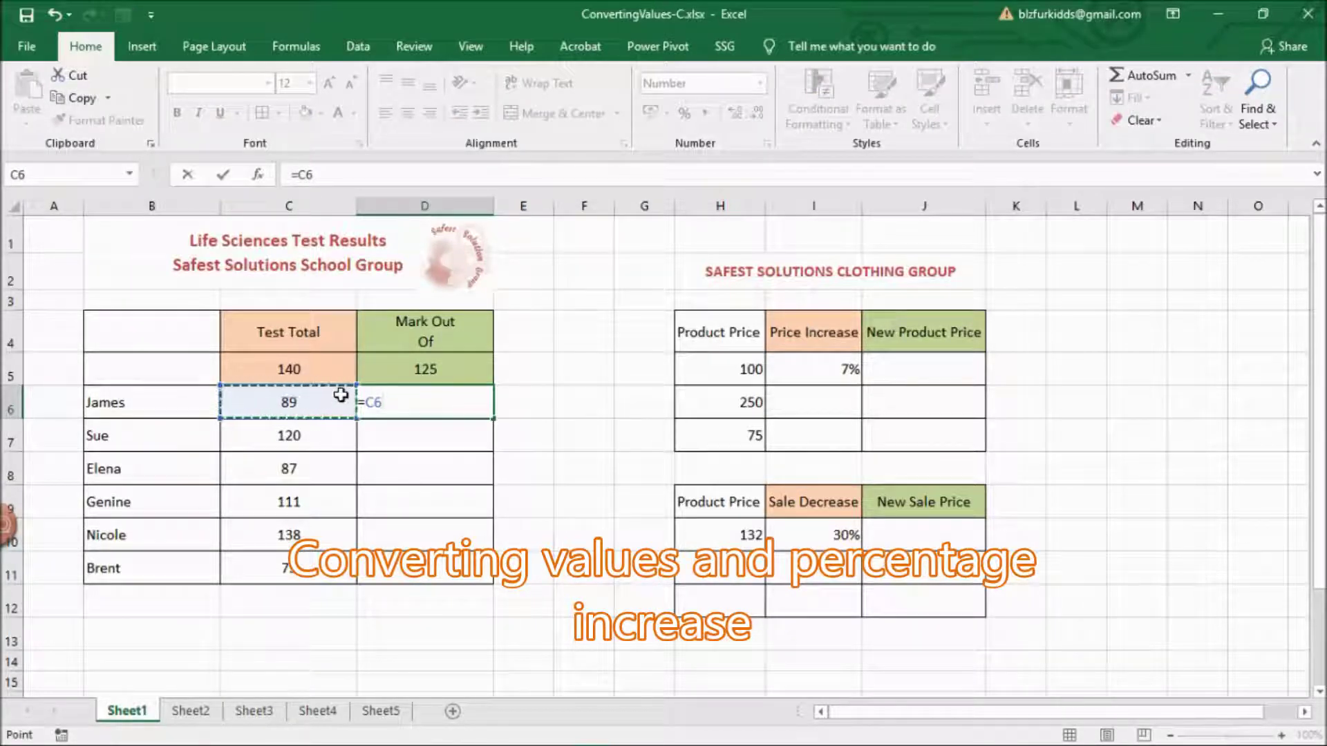
pyautogui.write('/')
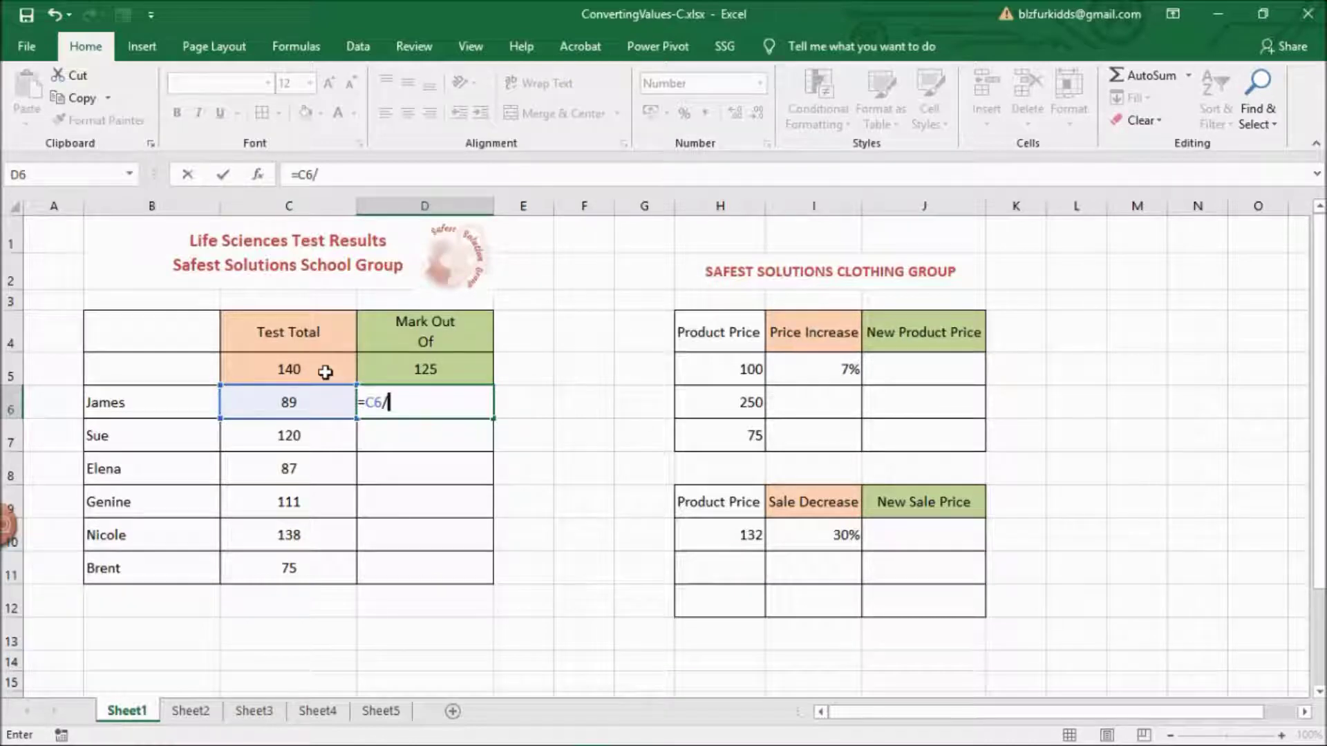
pyautogui.click(324, 370)
pyautogui.write('*')
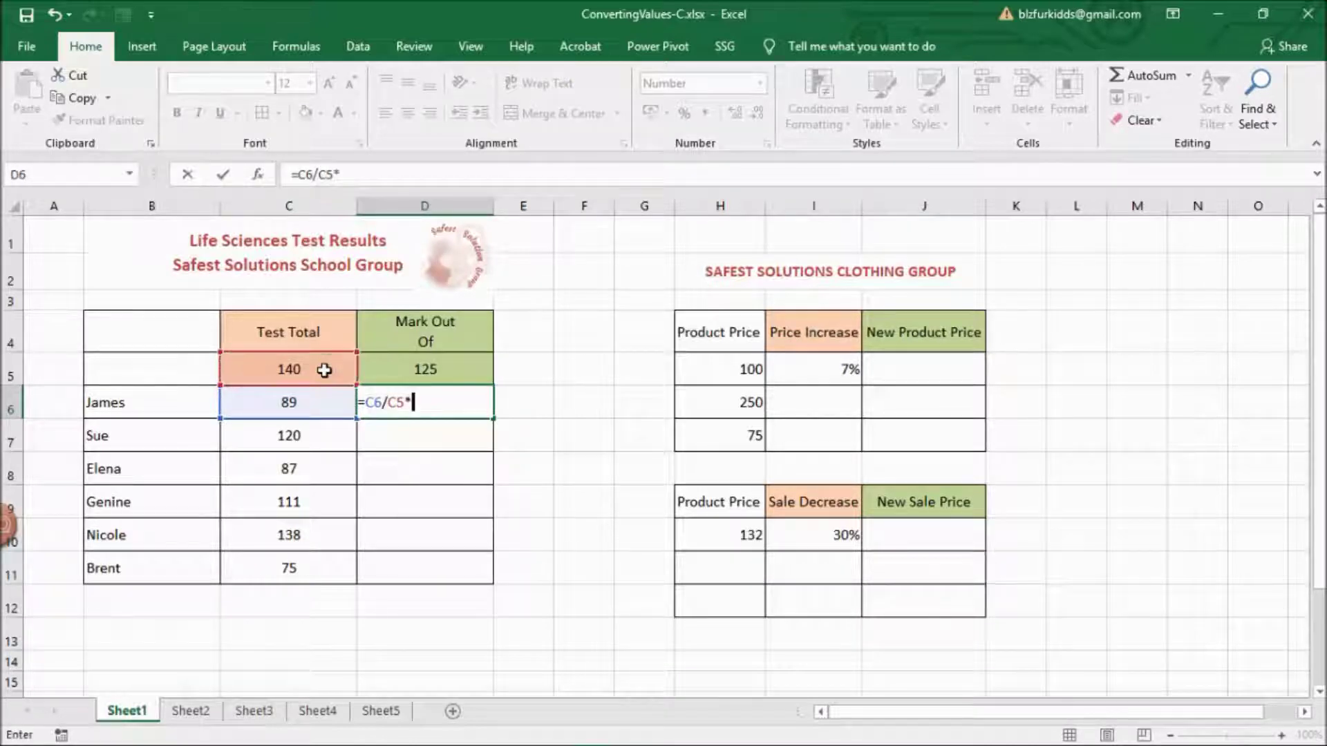
pyautogui.click(380, 370)
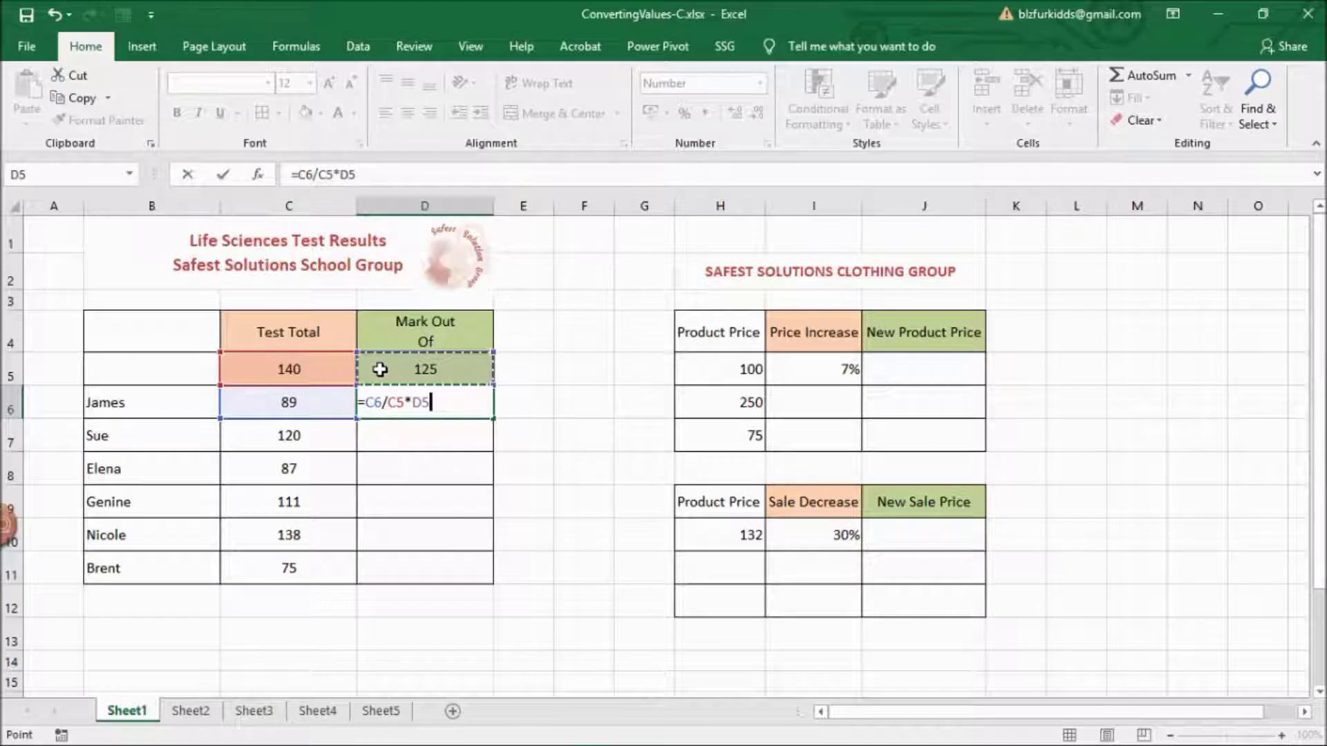
pyautogui.press('Return')
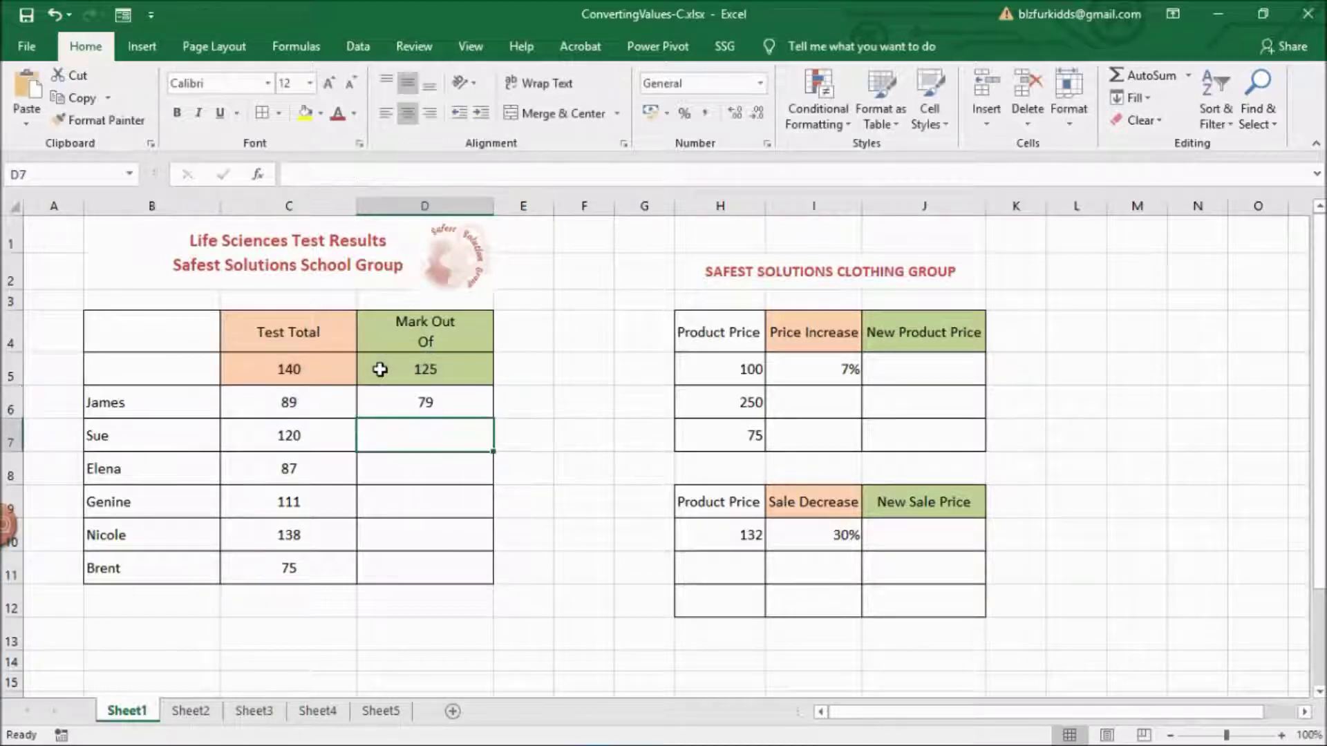
pyautogui.click(437, 401)
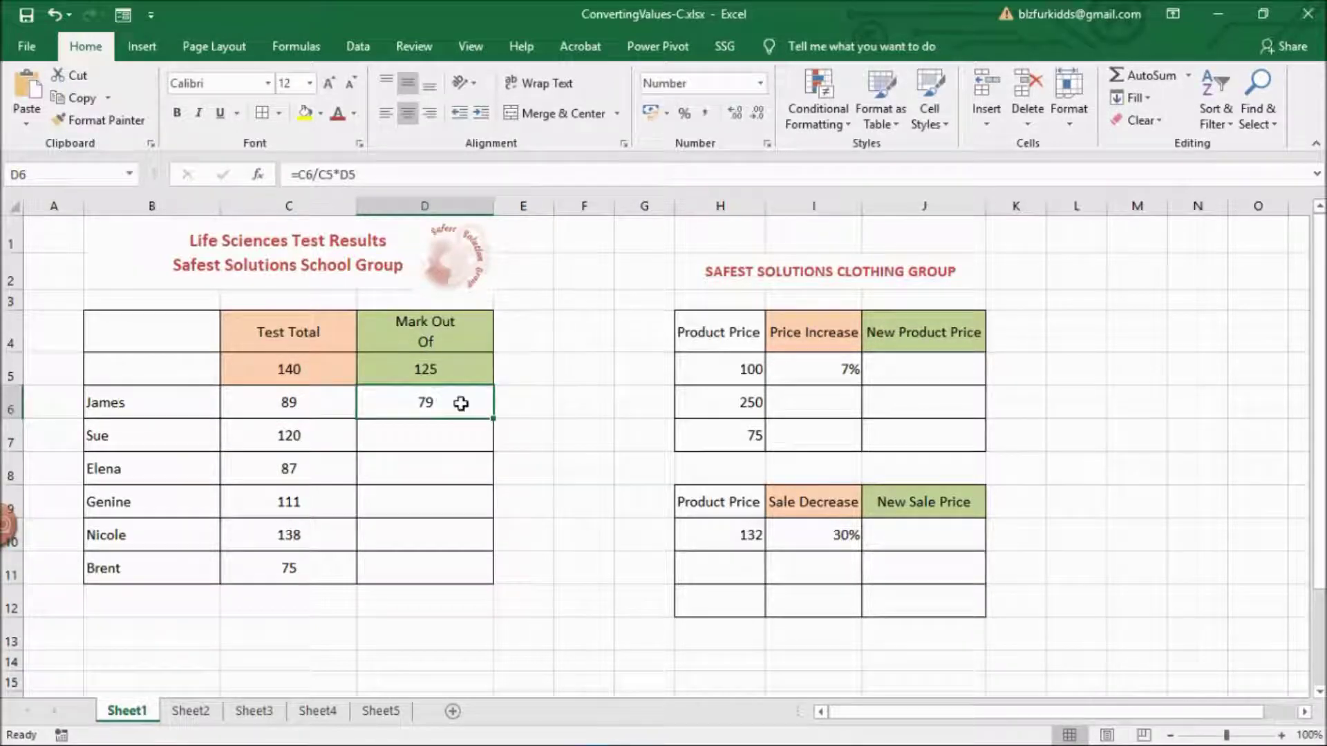
pyautogui.moveTo(496, 416); pyautogui.dragTo(494, 584)
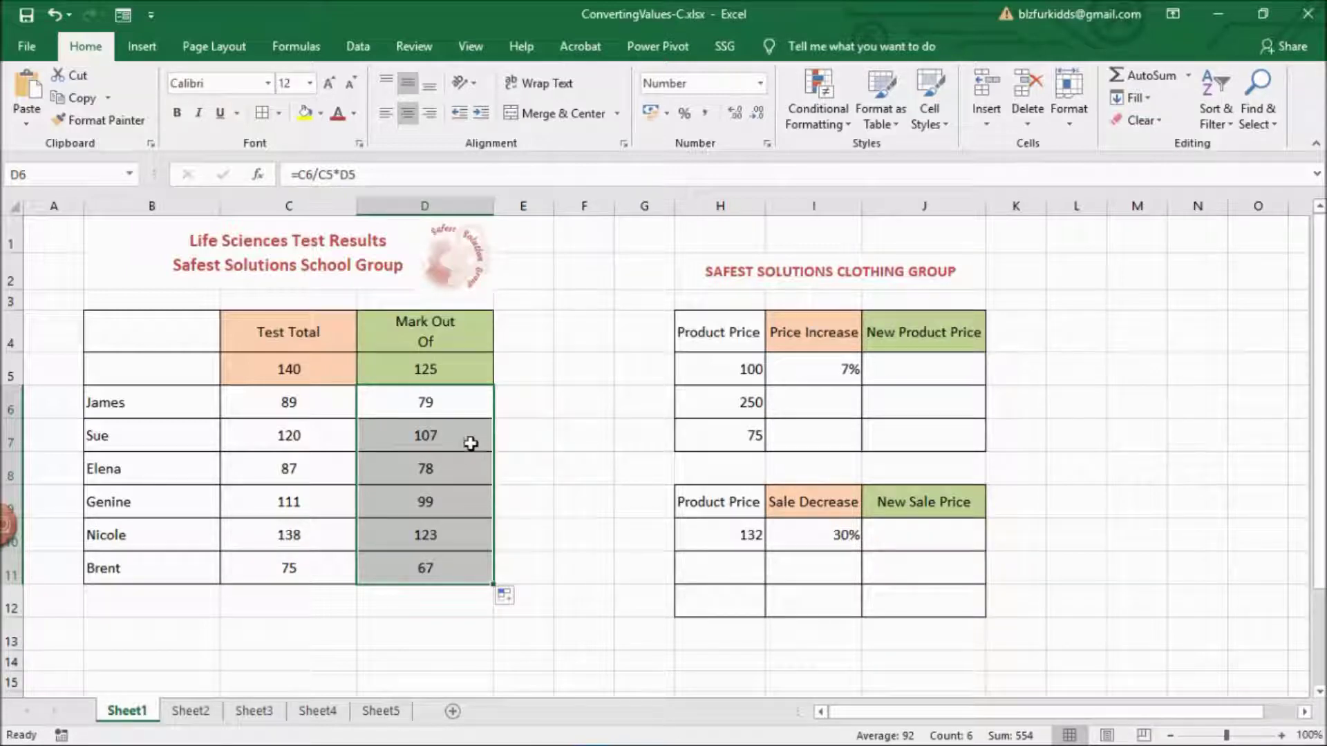
# - Inspect the copied mark formulas in D7, D8 and D9 with their highlighted references, leaving them as they are
pyautogui.click(470, 439)
pyautogui.doubleClick(470, 440)
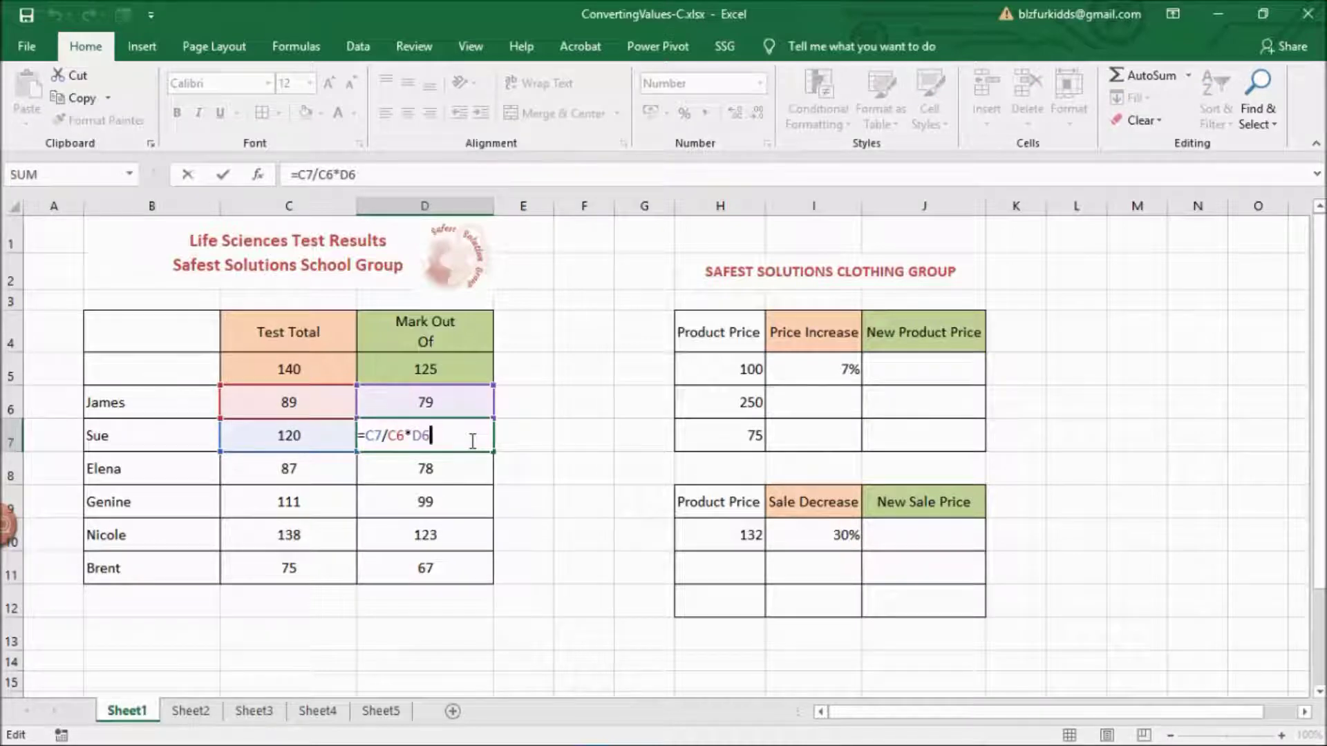
pyautogui.press('Return')
pyautogui.doubleClick(460, 474)
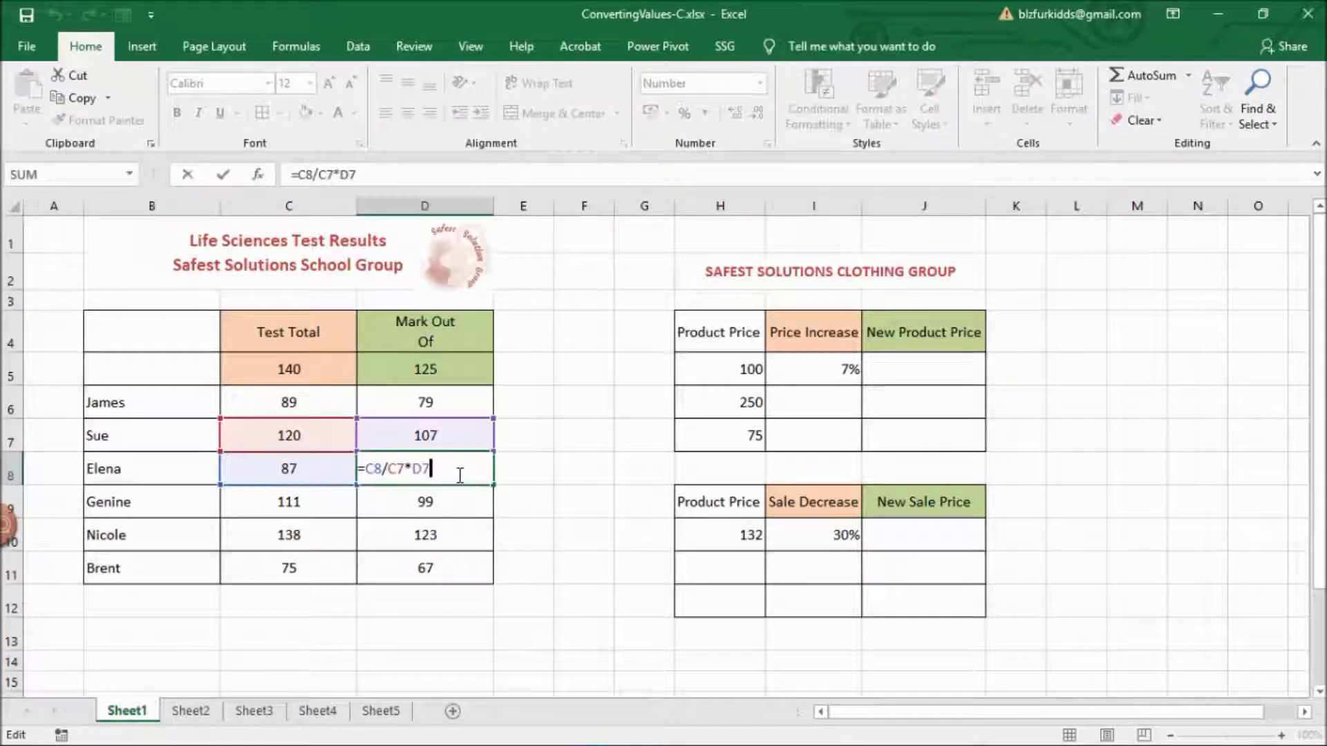
pyautogui.press('Return')
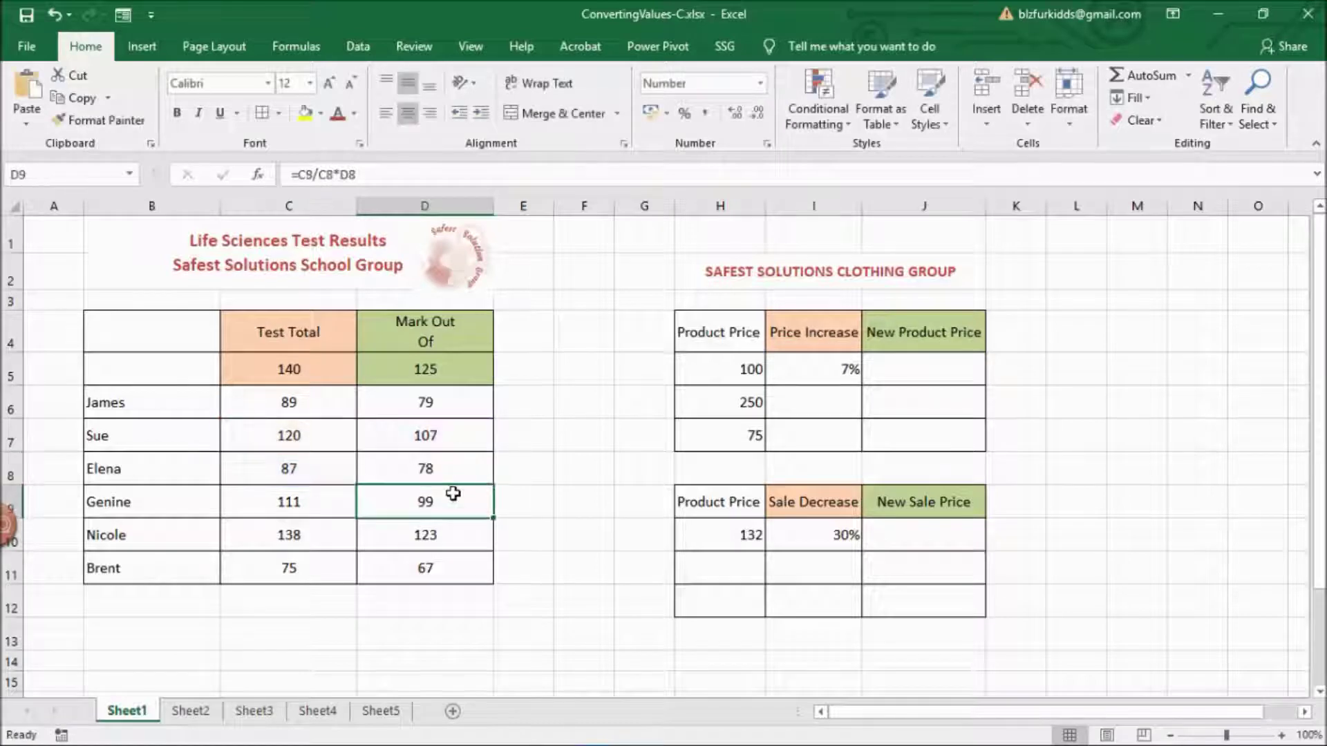
pyautogui.doubleClick(454, 506)
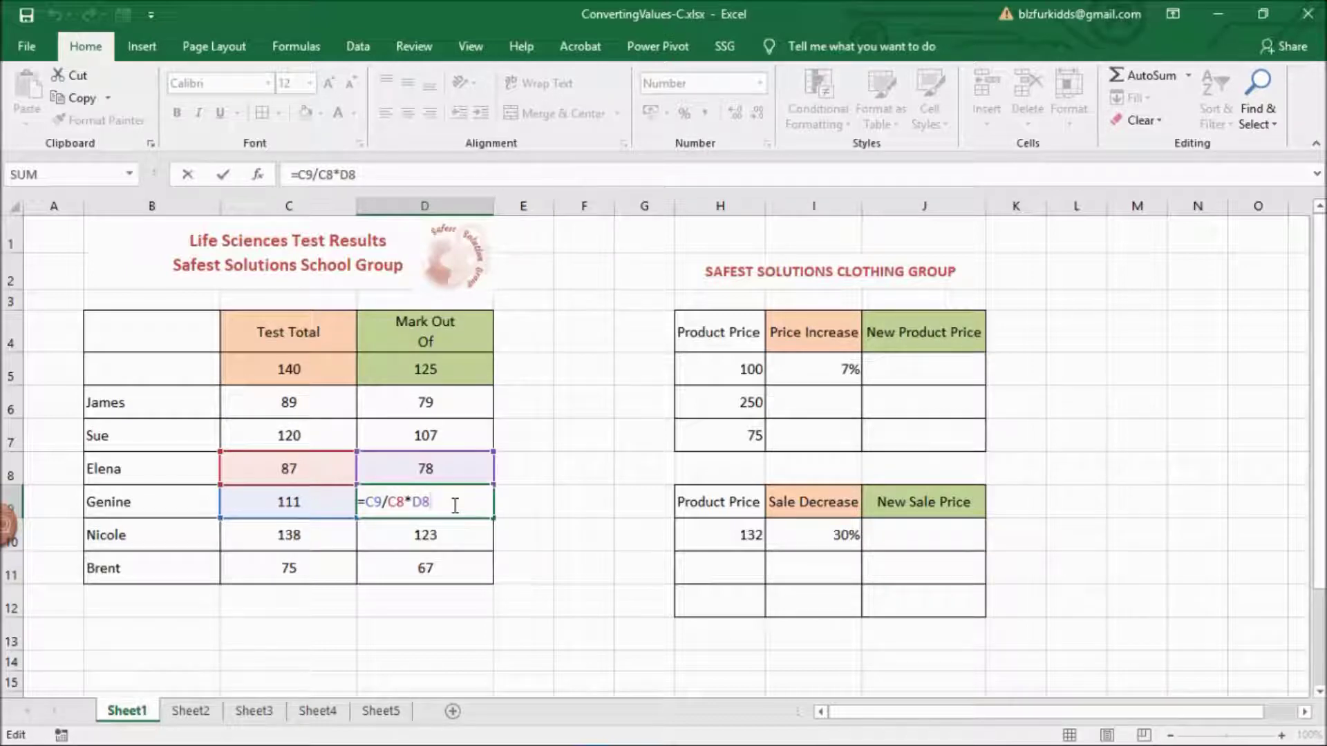
pyautogui.press('Return')
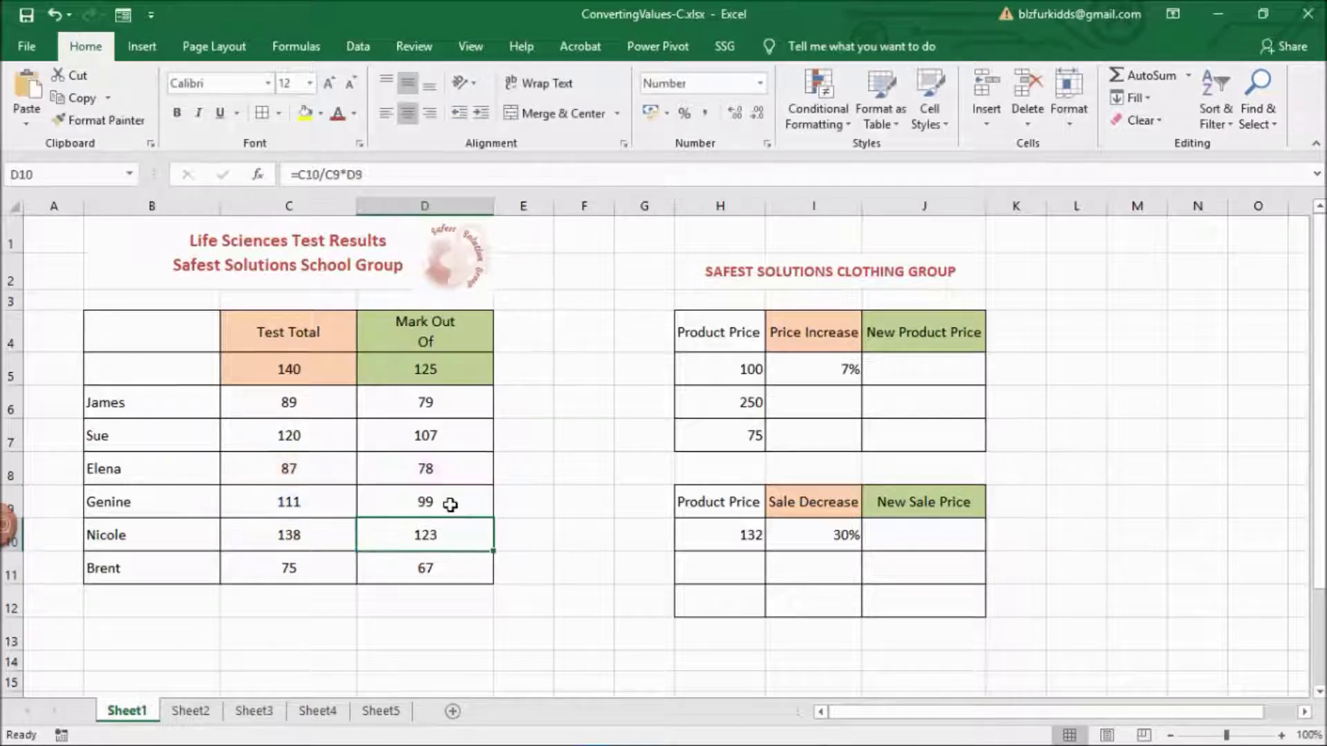
# - Make the C5 and D5 references in D6 absolute as =C6/$C$5*$D$5 and refill the formula down to D11
pyautogui.click(452, 400)
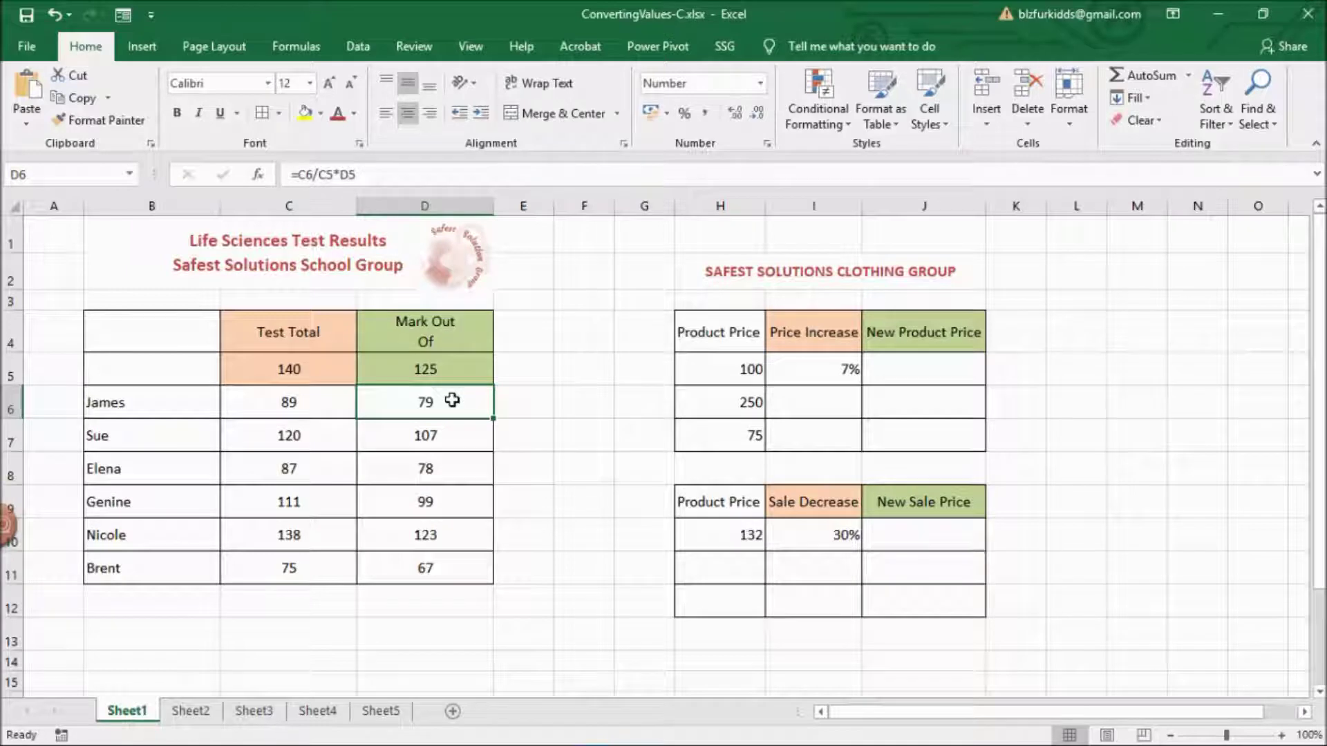
pyautogui.doubleClick(452, 400)
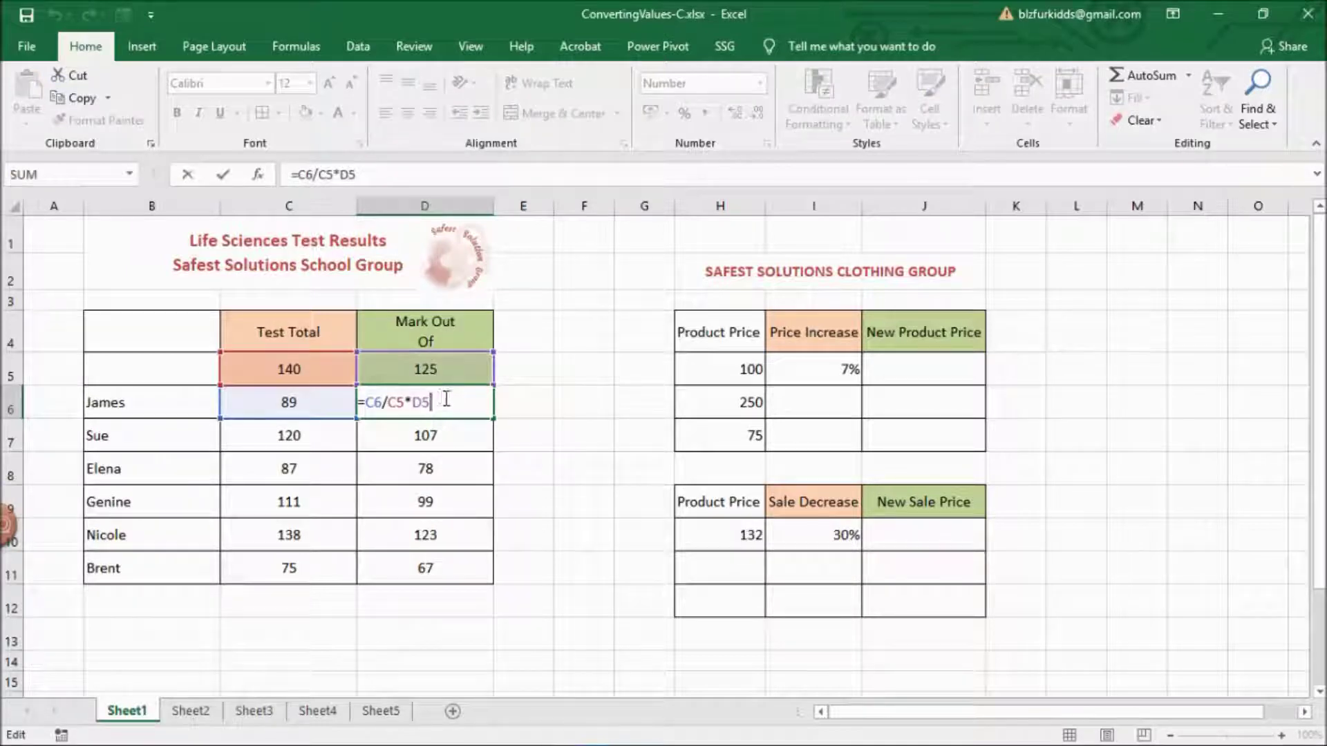
pyautogui.moveTo(389, 401); pyautogui.dragTo(405, 399)
pyautogui.press('F4')
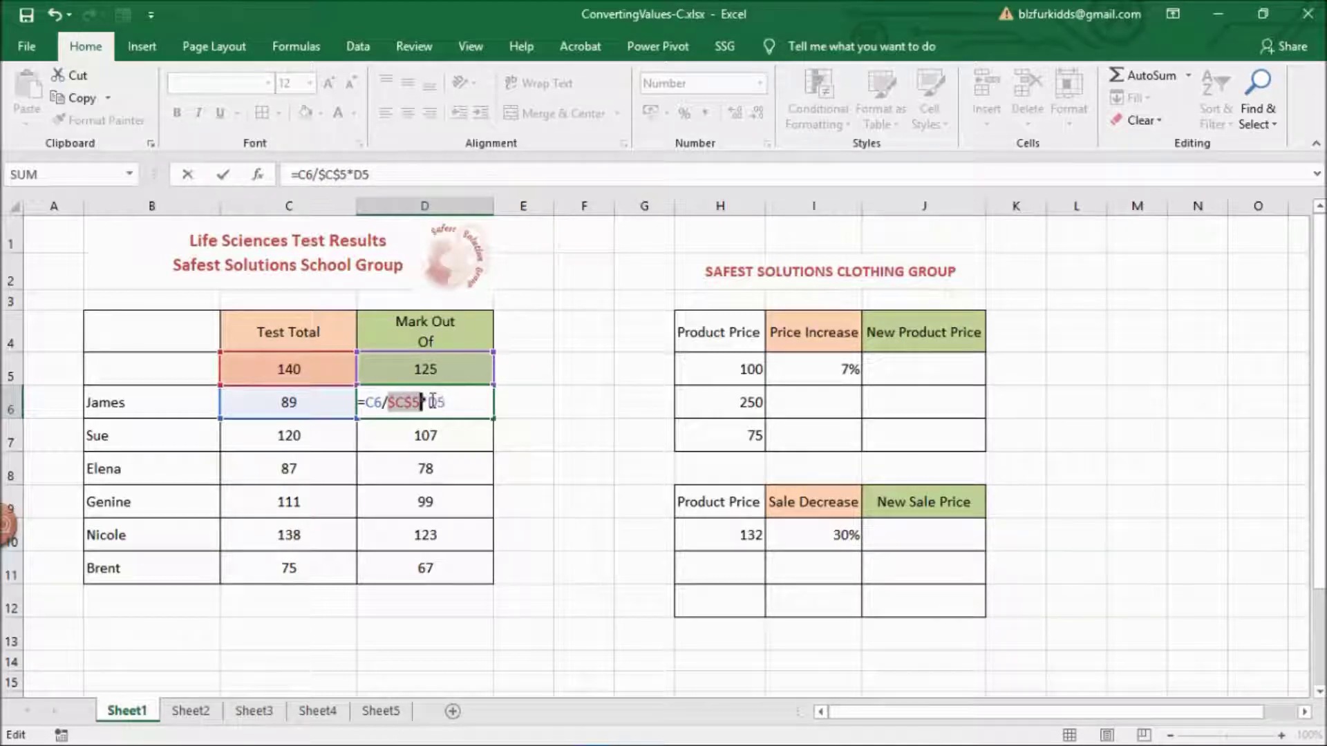
pyautogui.doubleClick(436, 402)
pyautogui.press('F4')
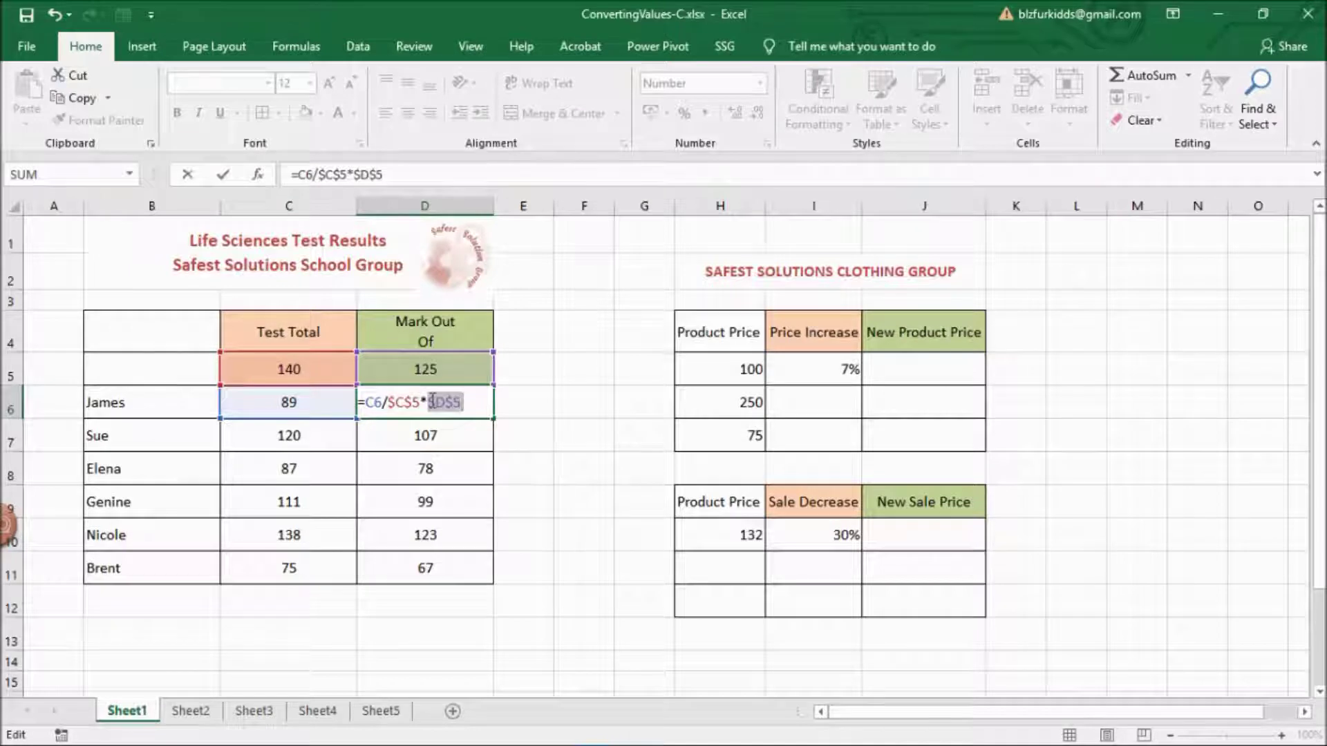
pyautogui.press('Return')
pyautogui.click(483, 413)
pyautogui.doubleClick(493, 419)
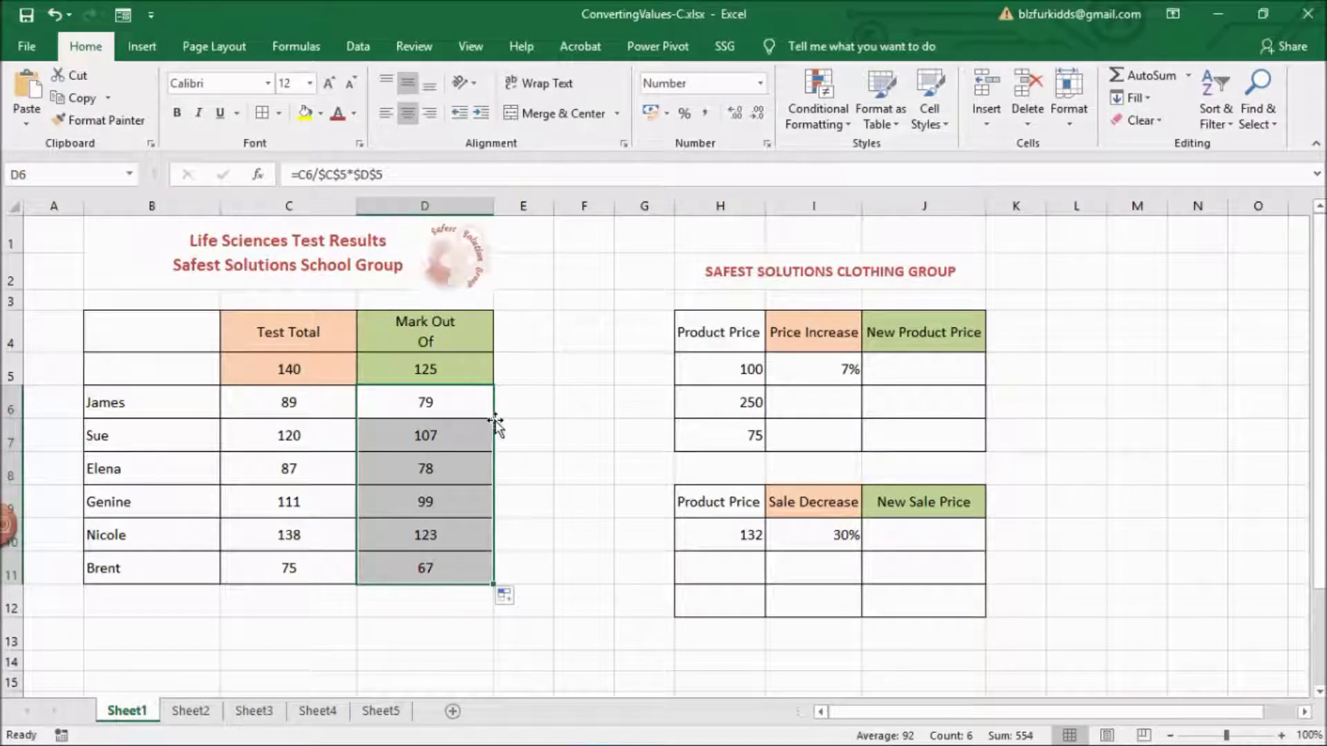
# - Check the refilled formulas in D7 and D9 for their absolute references without changing them
pyautogui.click(465, 433)
pyautogui.doubleClick(466, 436)
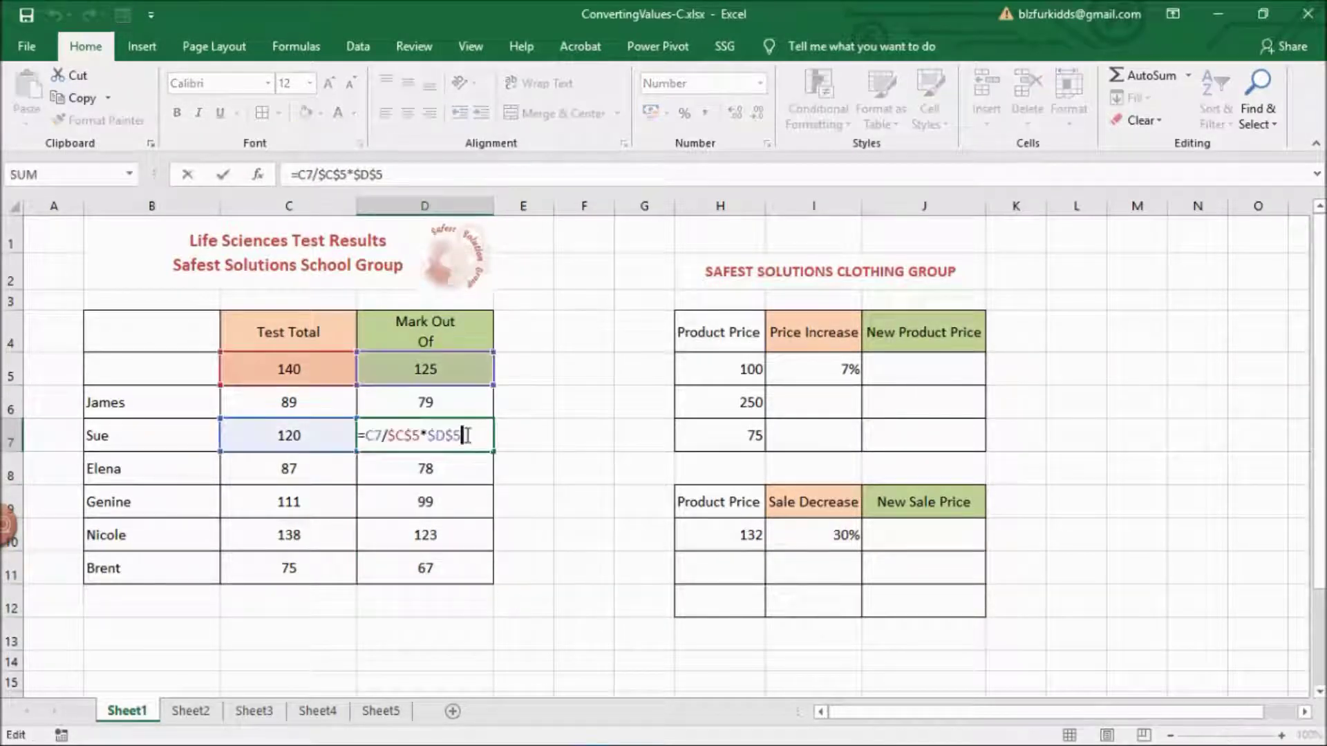
pyautogui.press('Return')
pyautogui.click(444, 492)
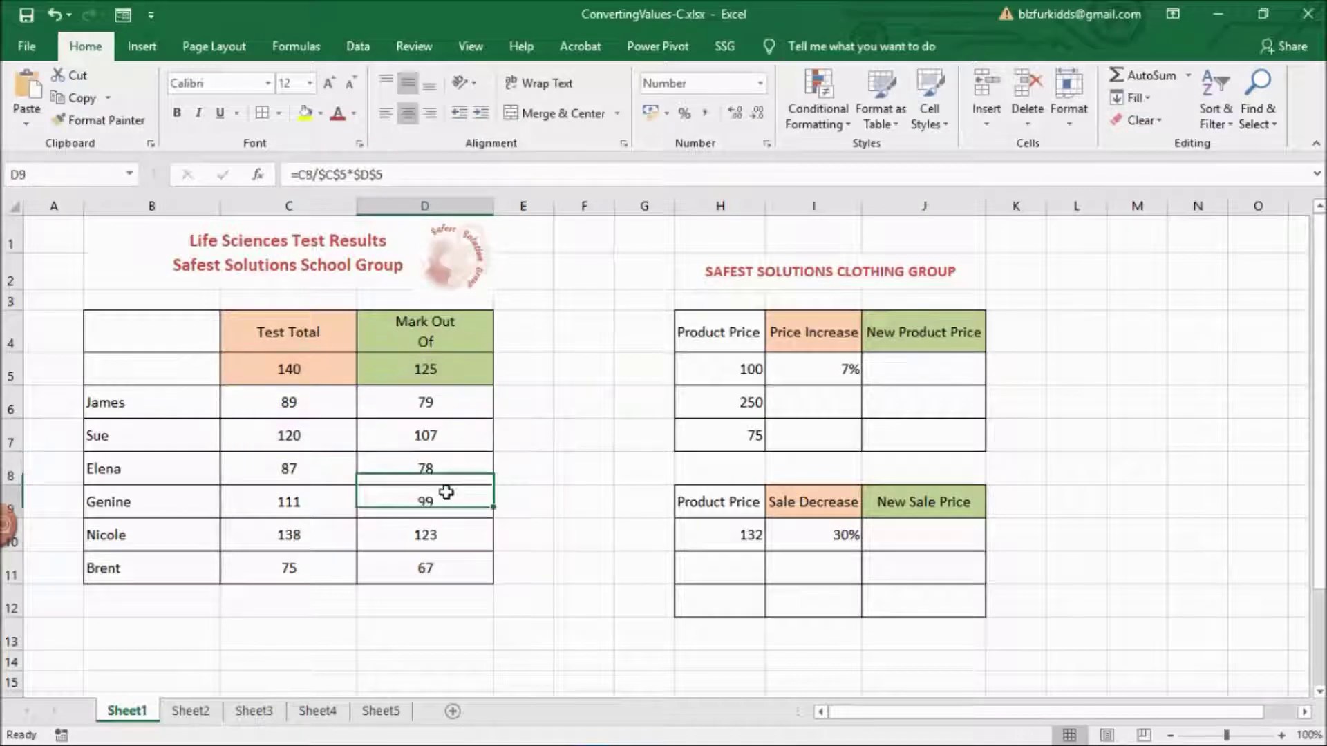
pyautogui.doubleClick(447, 499)
pyautogui.press('Return')
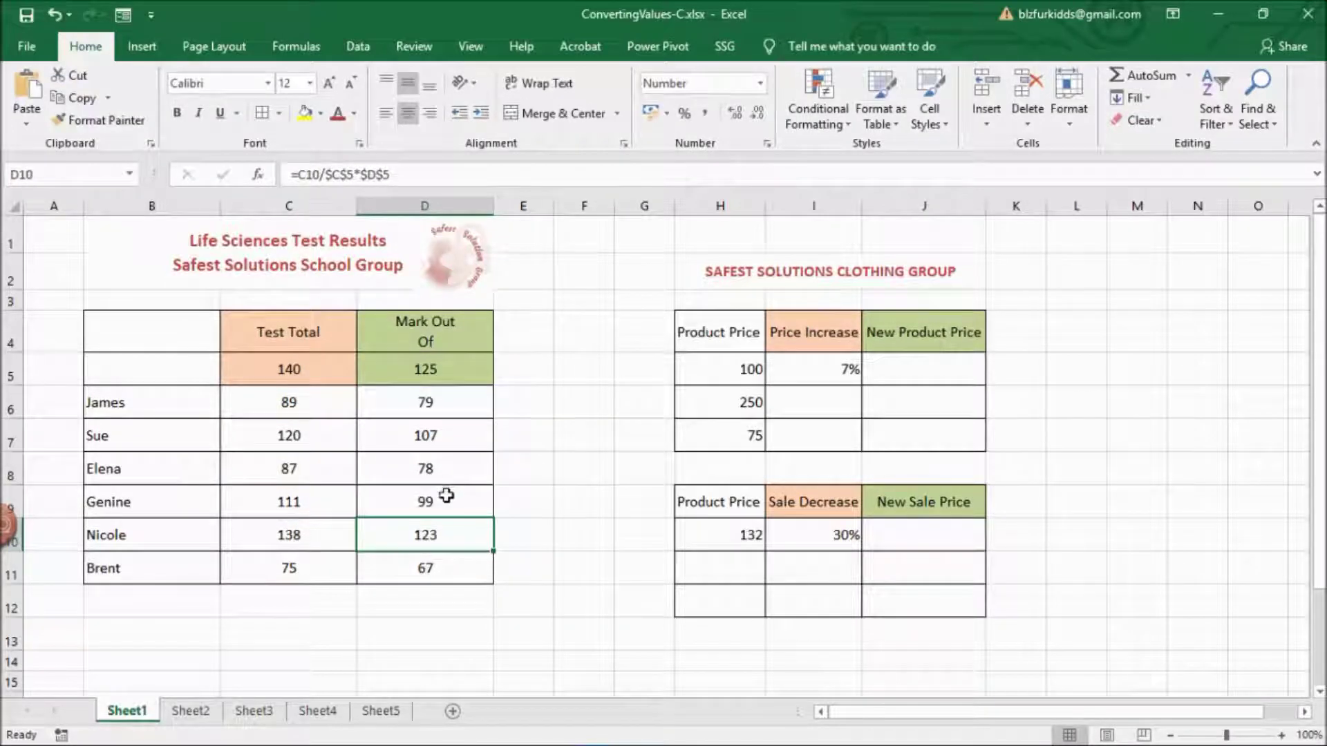
pyautogui.click(546, 630)
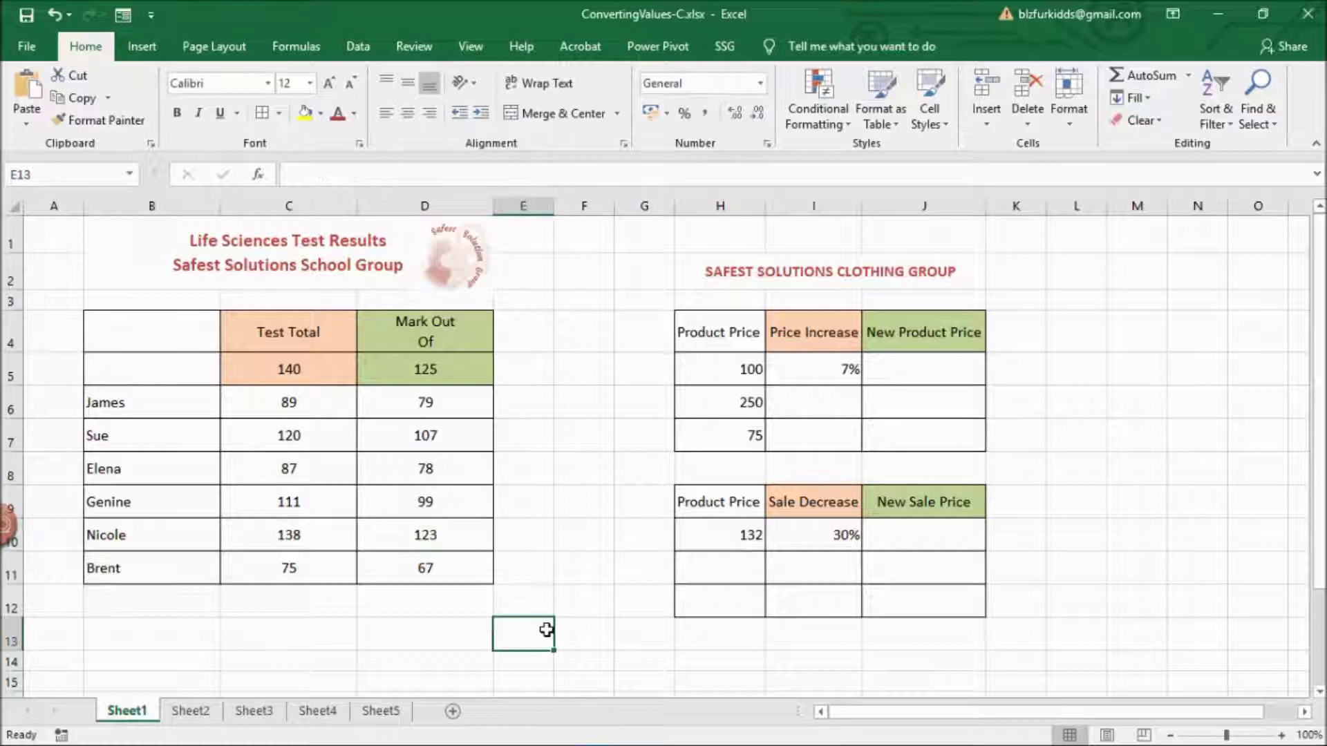
pyautogui.click(442, 660)
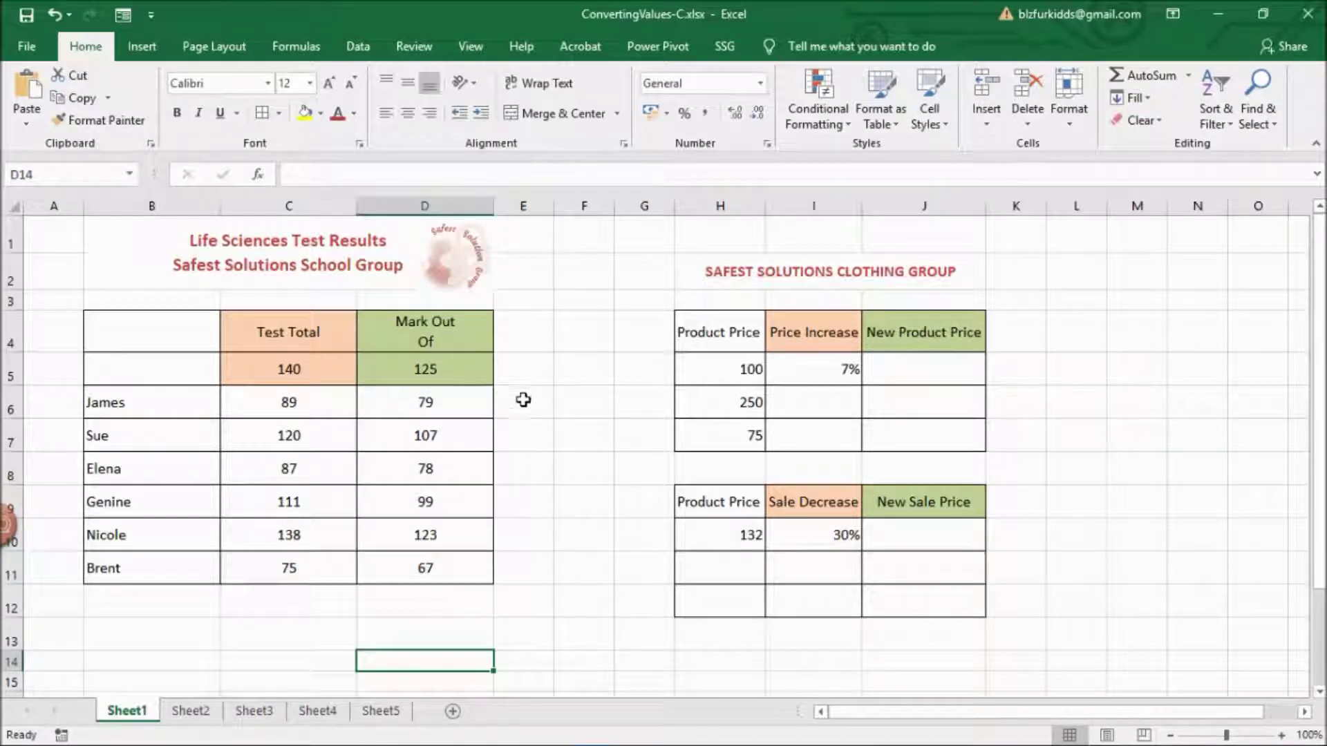
# - Add the column heading % in E4, next to the Mark Out Of heading
pyautogui.click(524, 334)
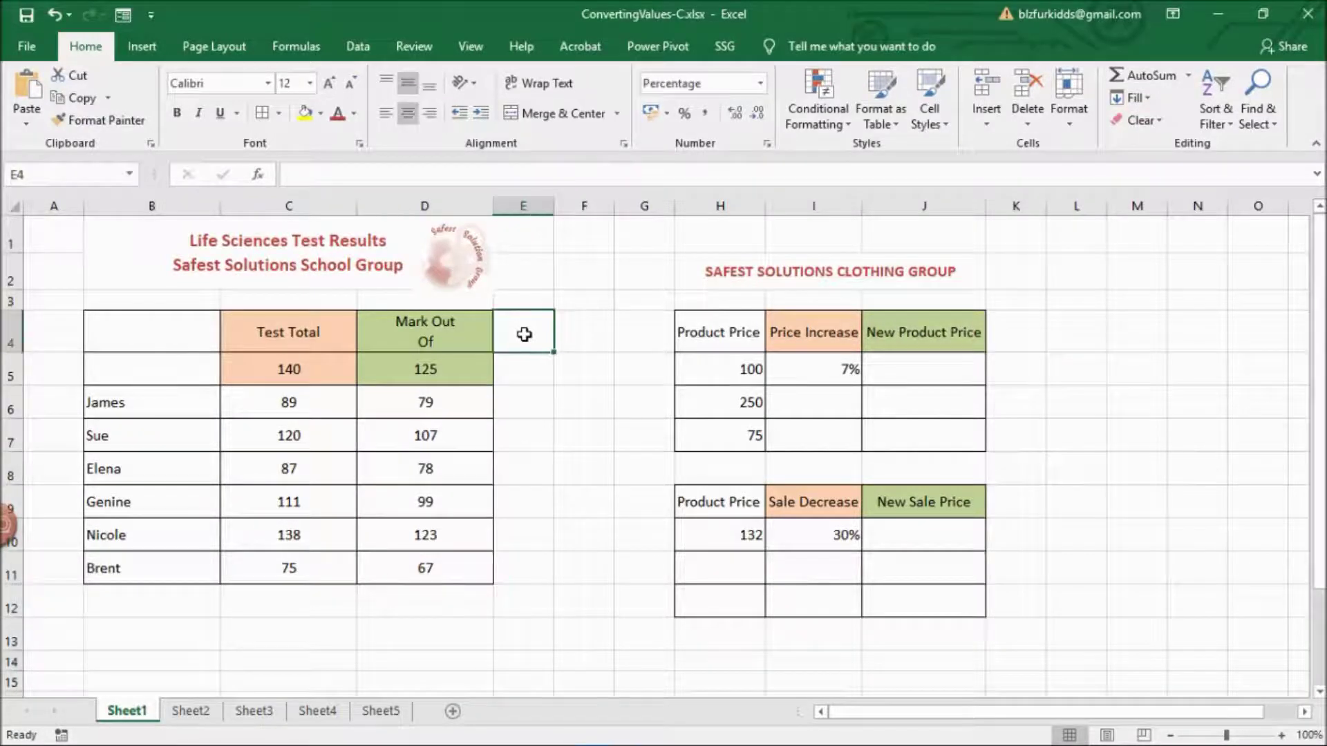
pyautogui.write('%')
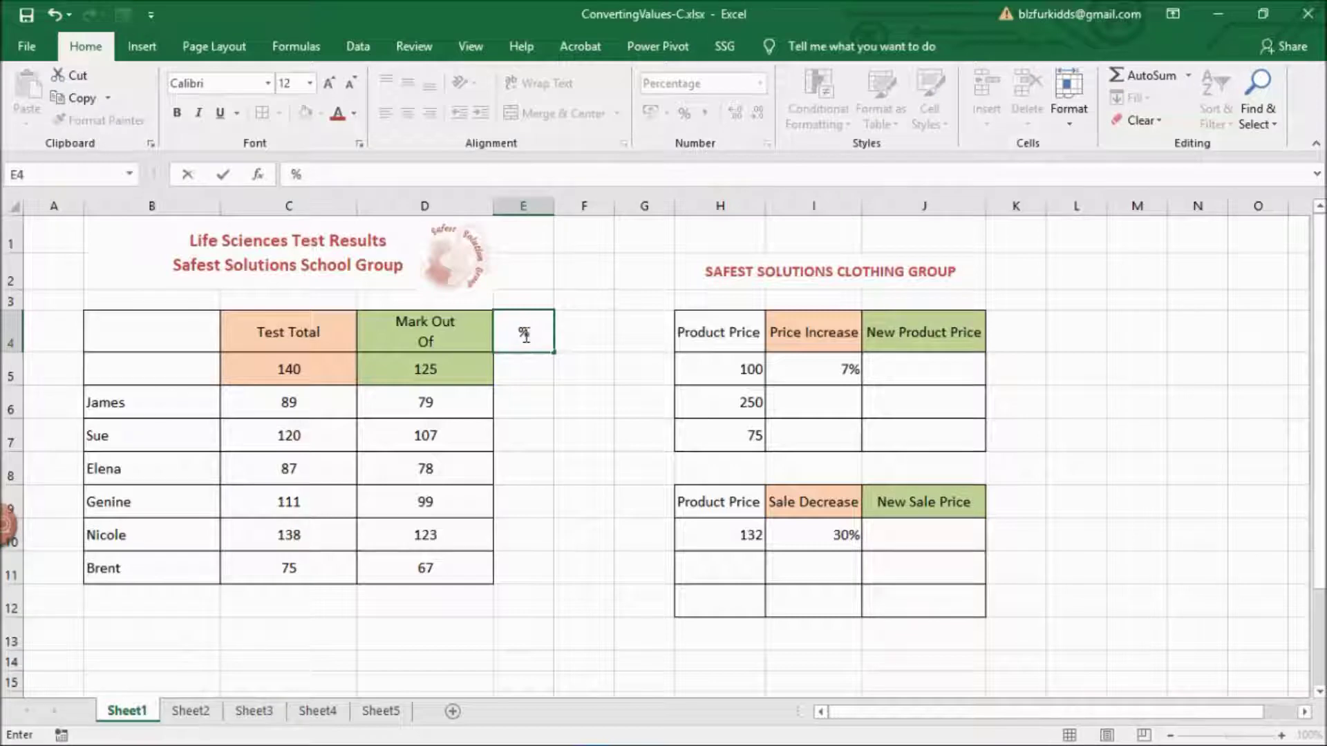
pyautogui.press('Return')
# - Calculate the first student's percentage in E6 with =D6/D5 and fill the formula down to E11
pyautogui.click(533, 394)
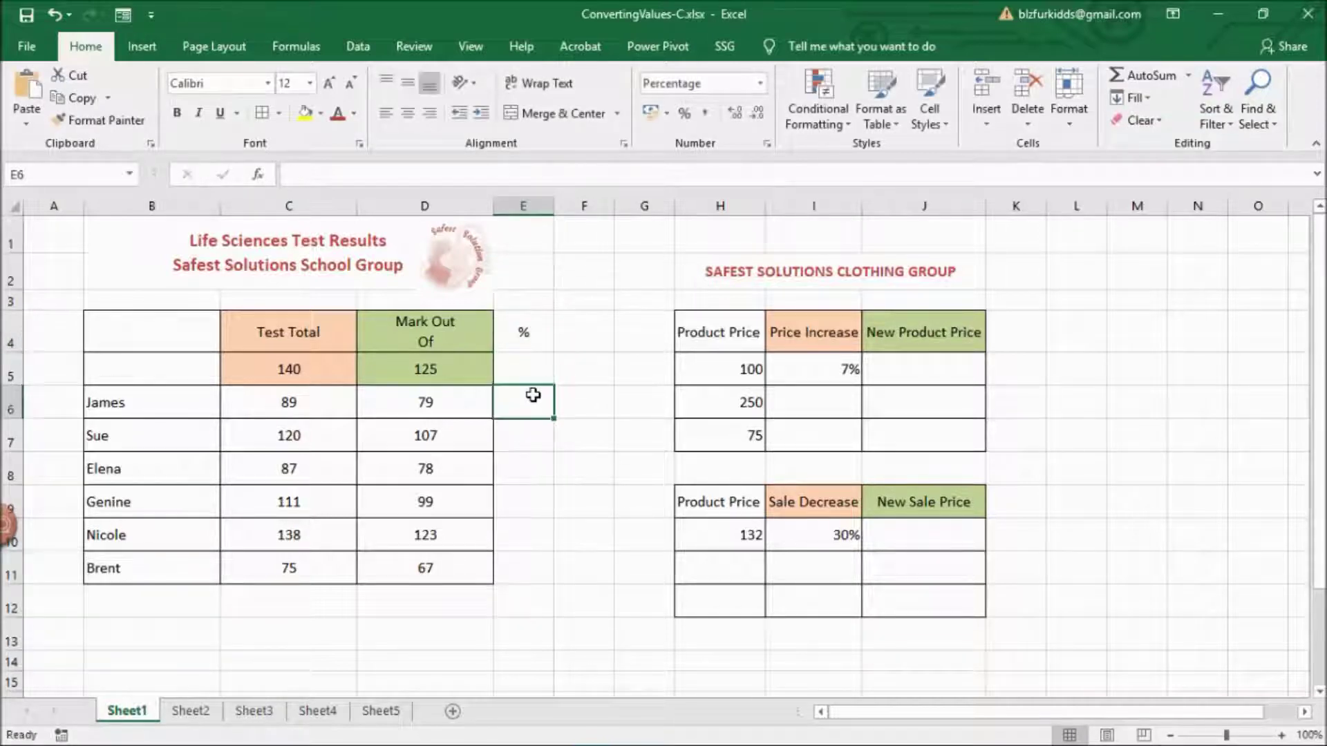
pyautogui.write('=')
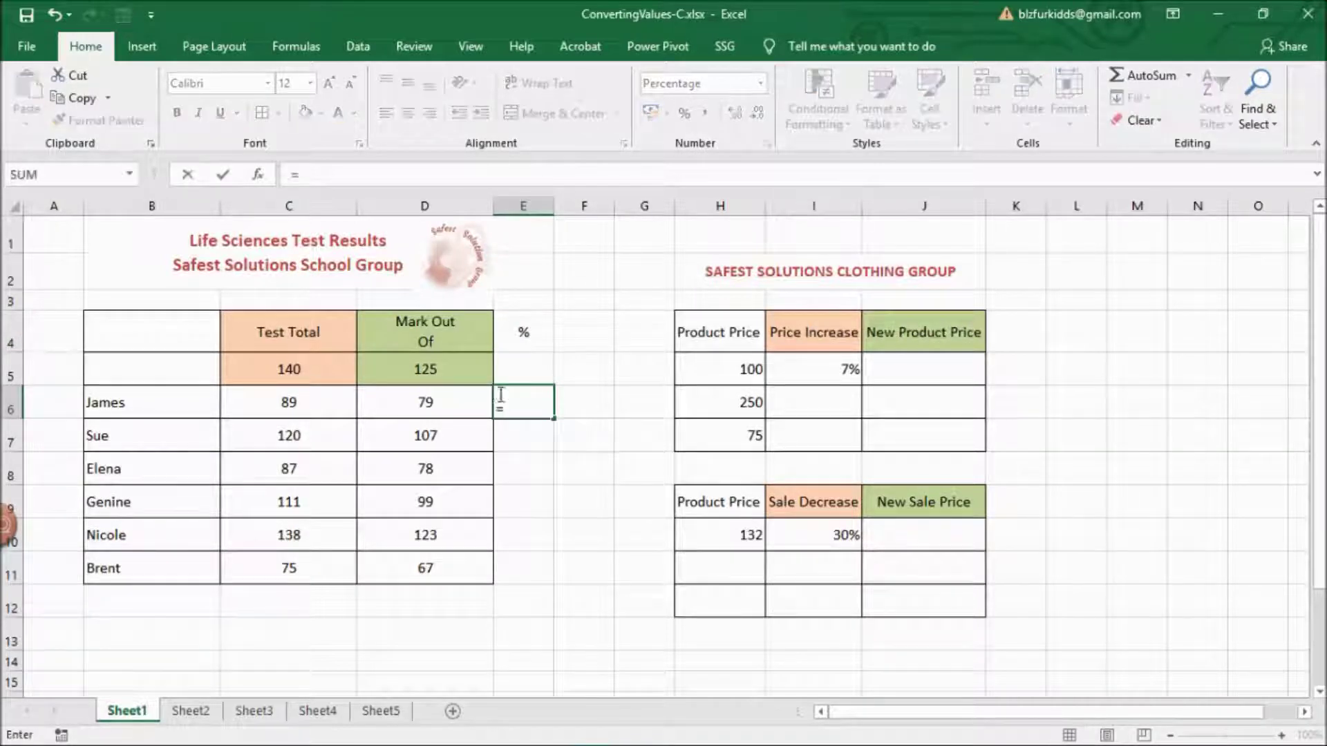
pyautogui.click(463, 392)
pyautogui.write('/')
pyautogui.click(460, 365)
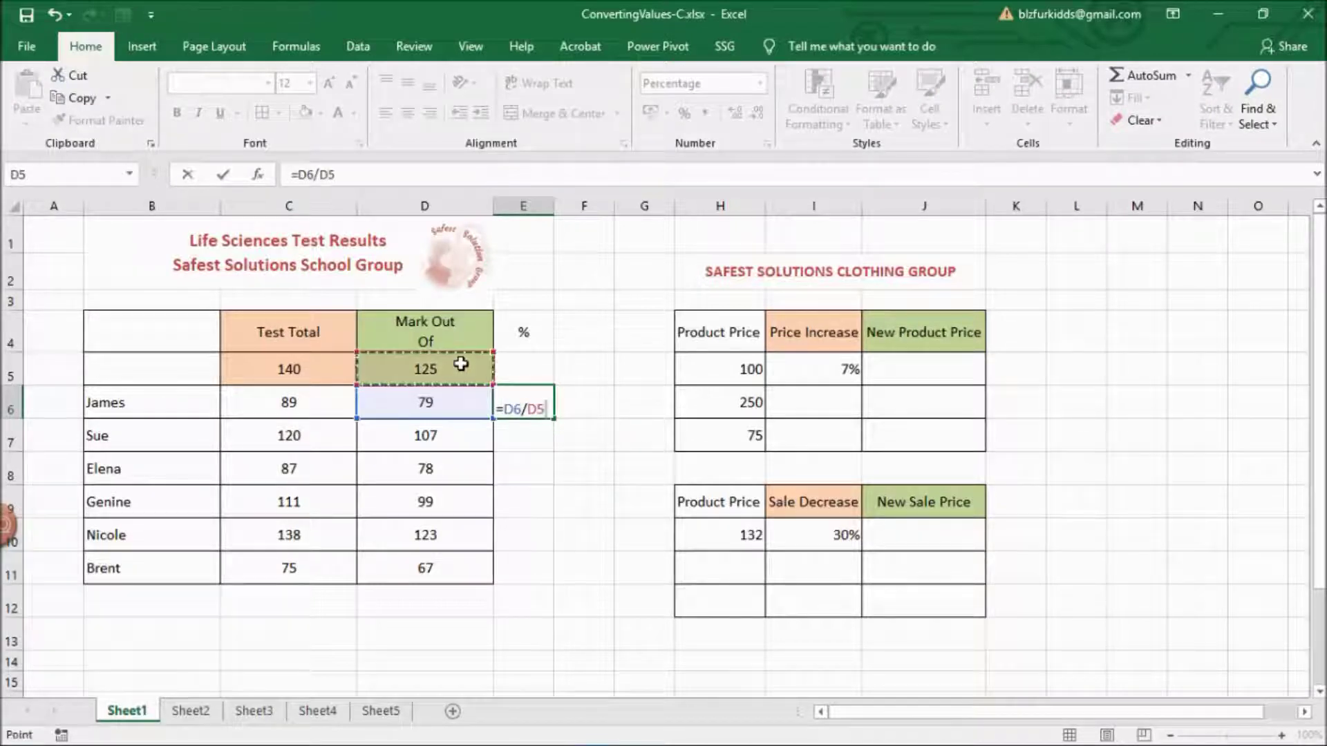
pyautogui.press('Return')
pyautogui.click(532, 406)
pyautogui.moveTo(551, 417); pyautogui.dragTo(553, 572)
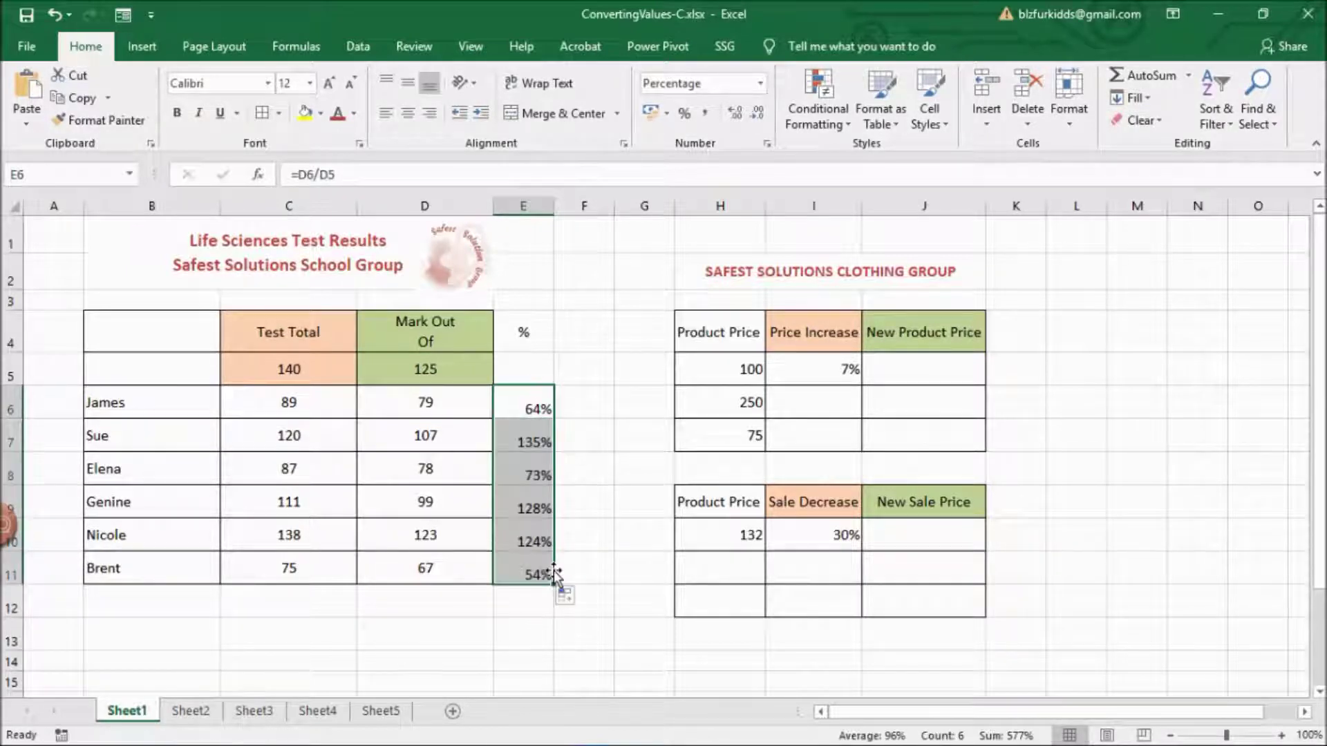
# - Inspect the copied percentage formulas in E8, E7 and E10 for their divisor references and return to E6
pyautogui.click(539, 472)
pyautogui.doubleClick(539, 472)
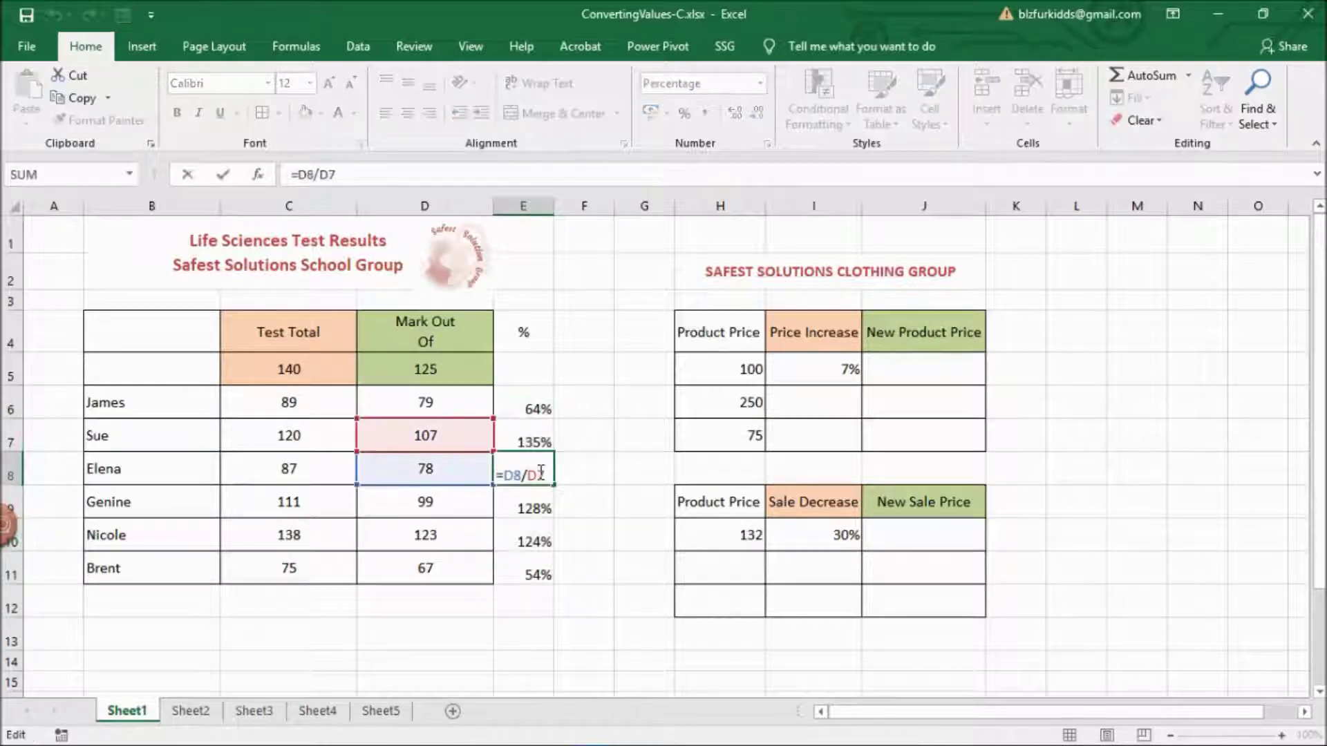
pyautogui.doubleClick(538, 440)
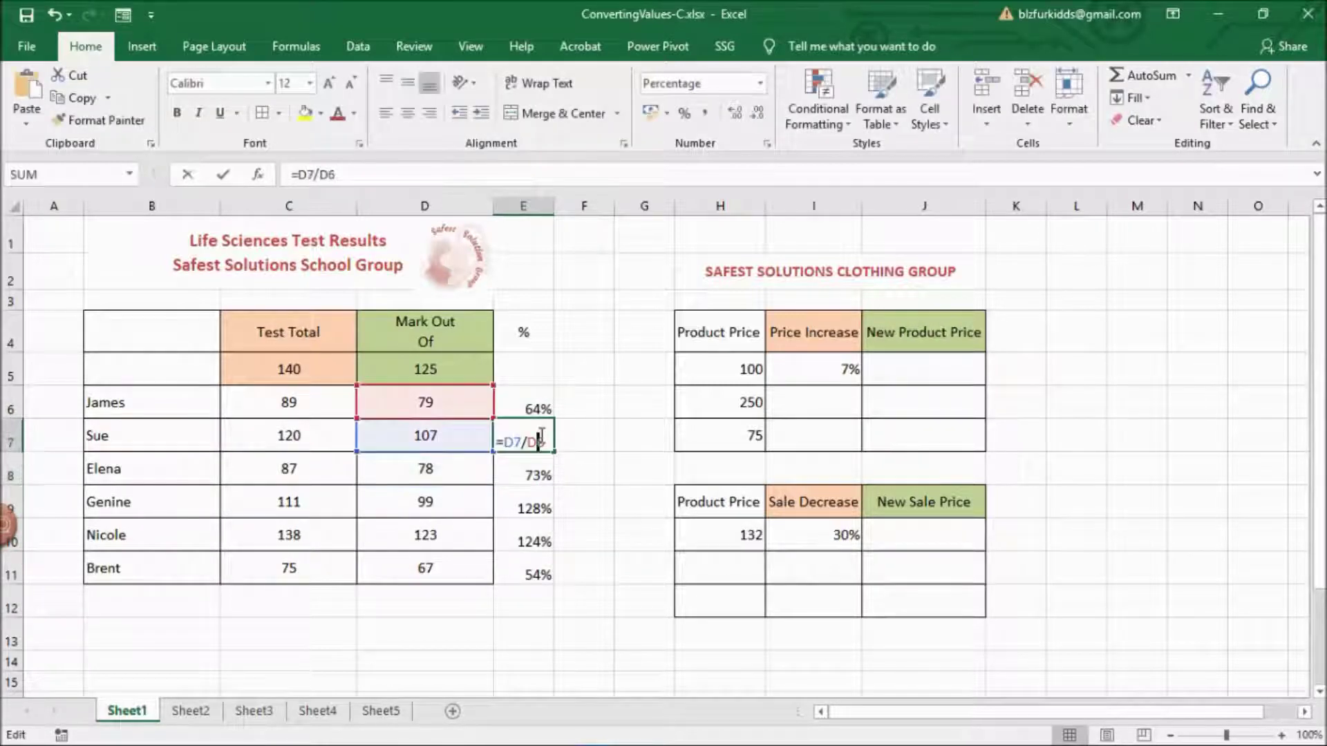
pyautogui.hotkey('shift', 'Return')
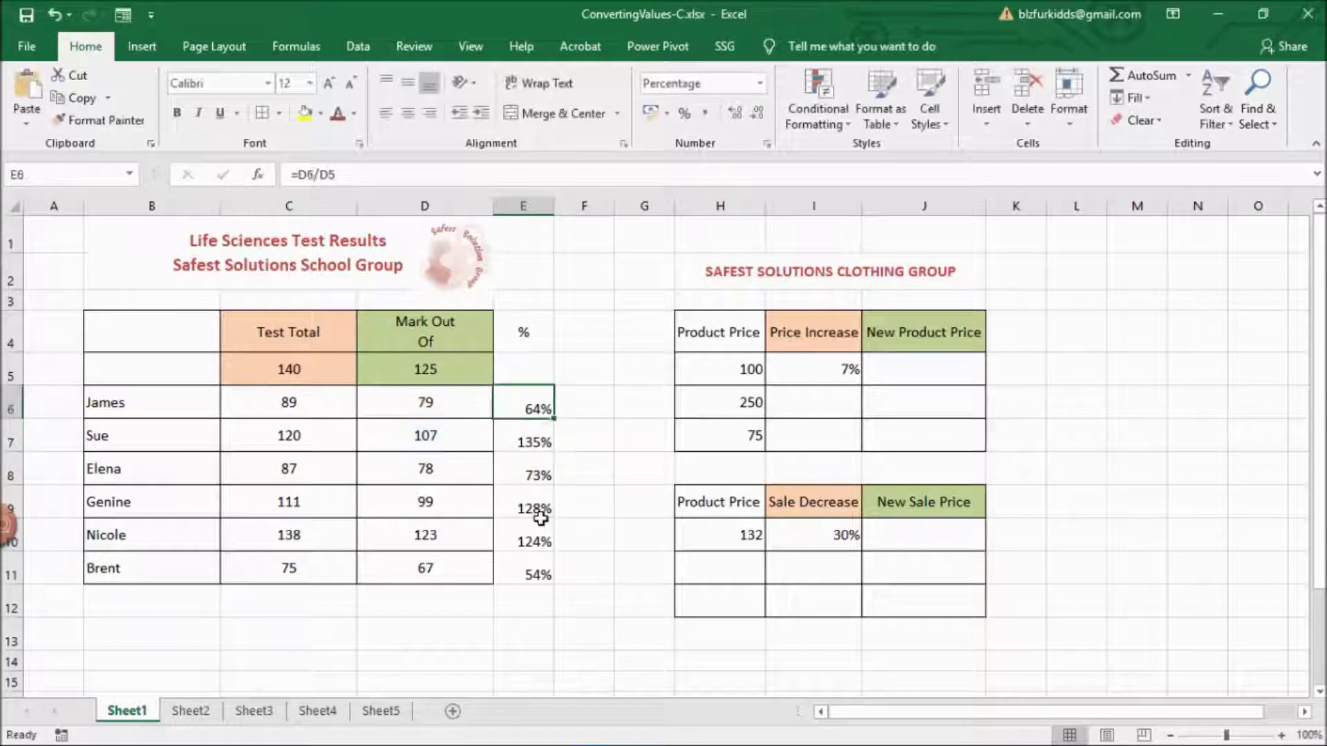
pyautogui.click(545, 536)
pyautogui.doubleClick(546, 536)
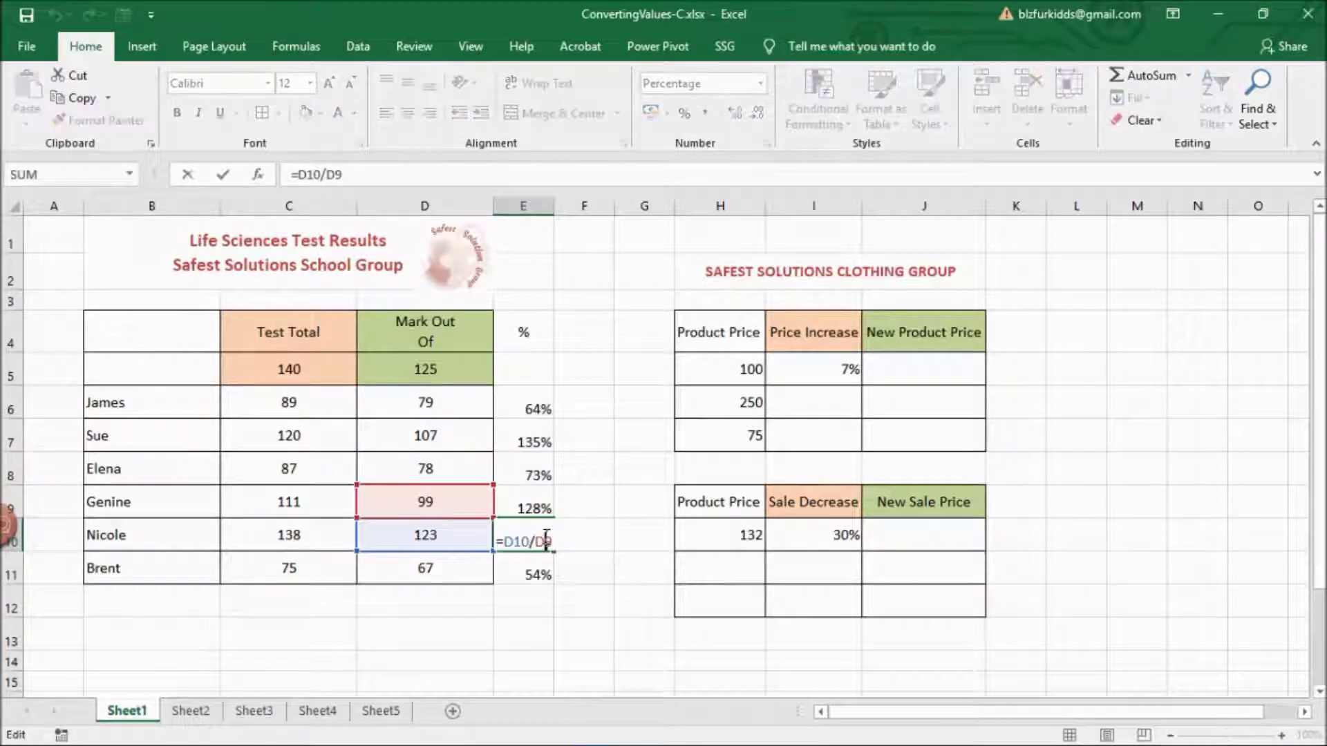
pyautogui.click(533, 408)
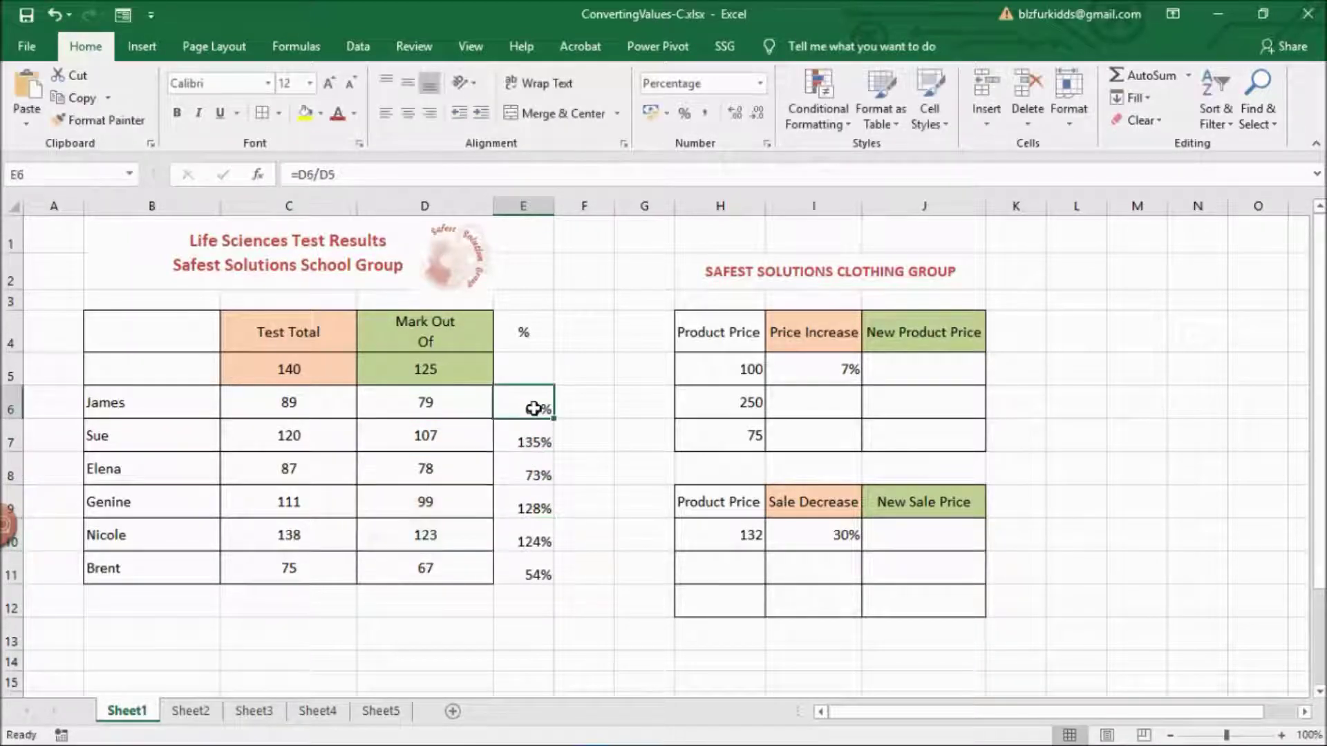
# - Make the divisor in E6 absolute so the formula reads =D6/$D$5, and refill it down to E11
pyautogui.doubleClick(533, 408)
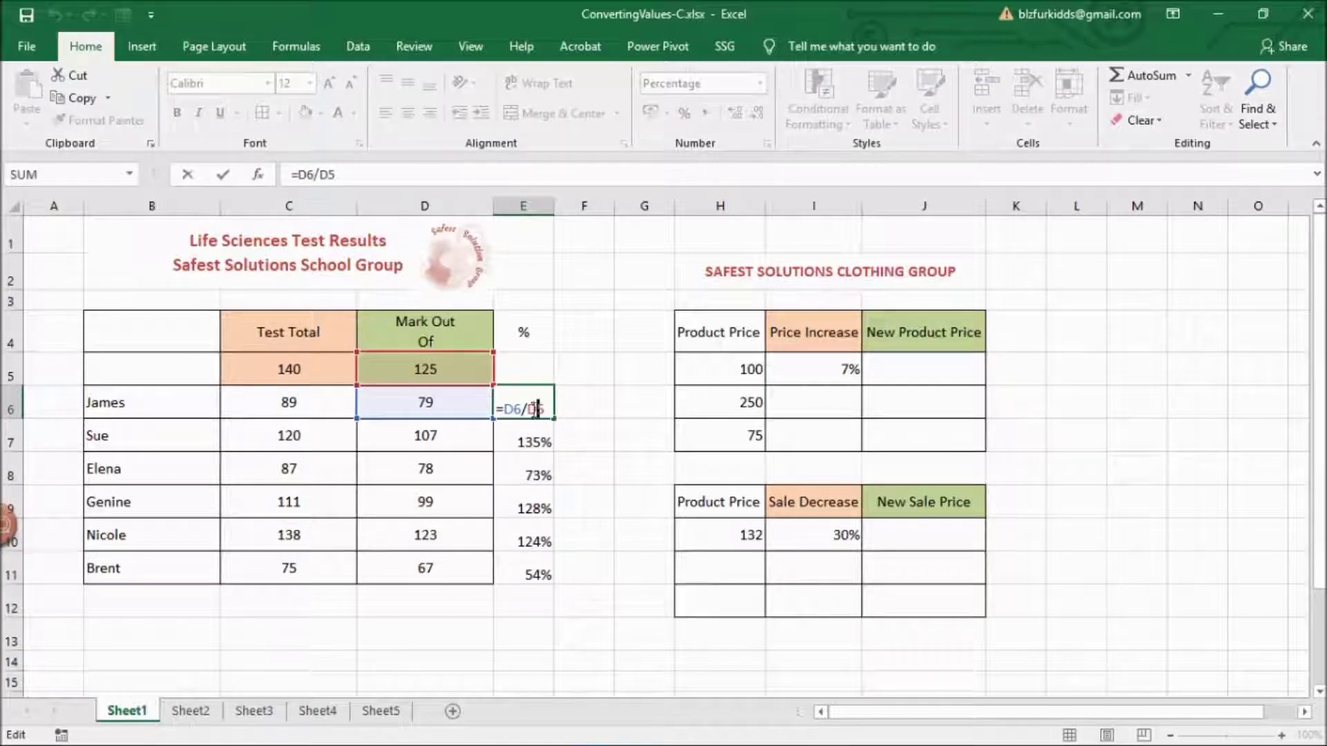
pyautogui.moveTo(532, 410); pyautogui.dragTo(548, 409)
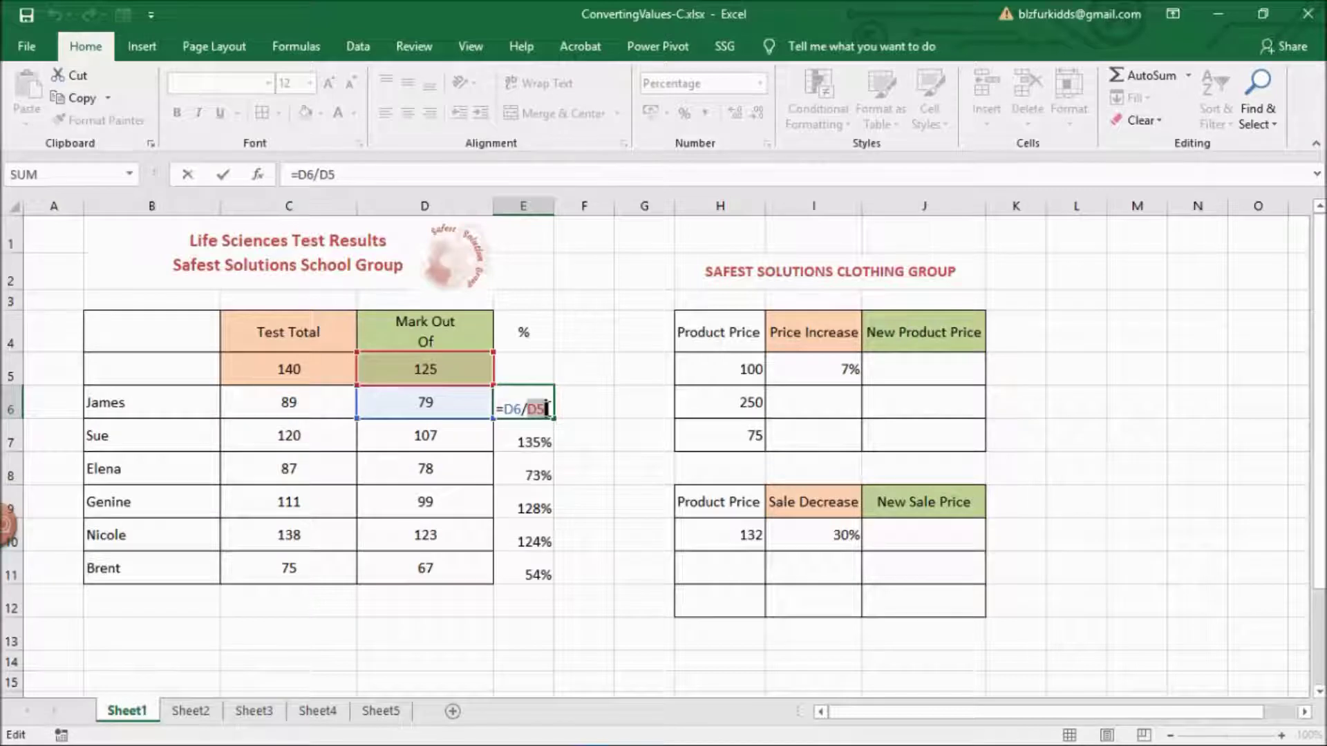
pyautogui.press('F4')
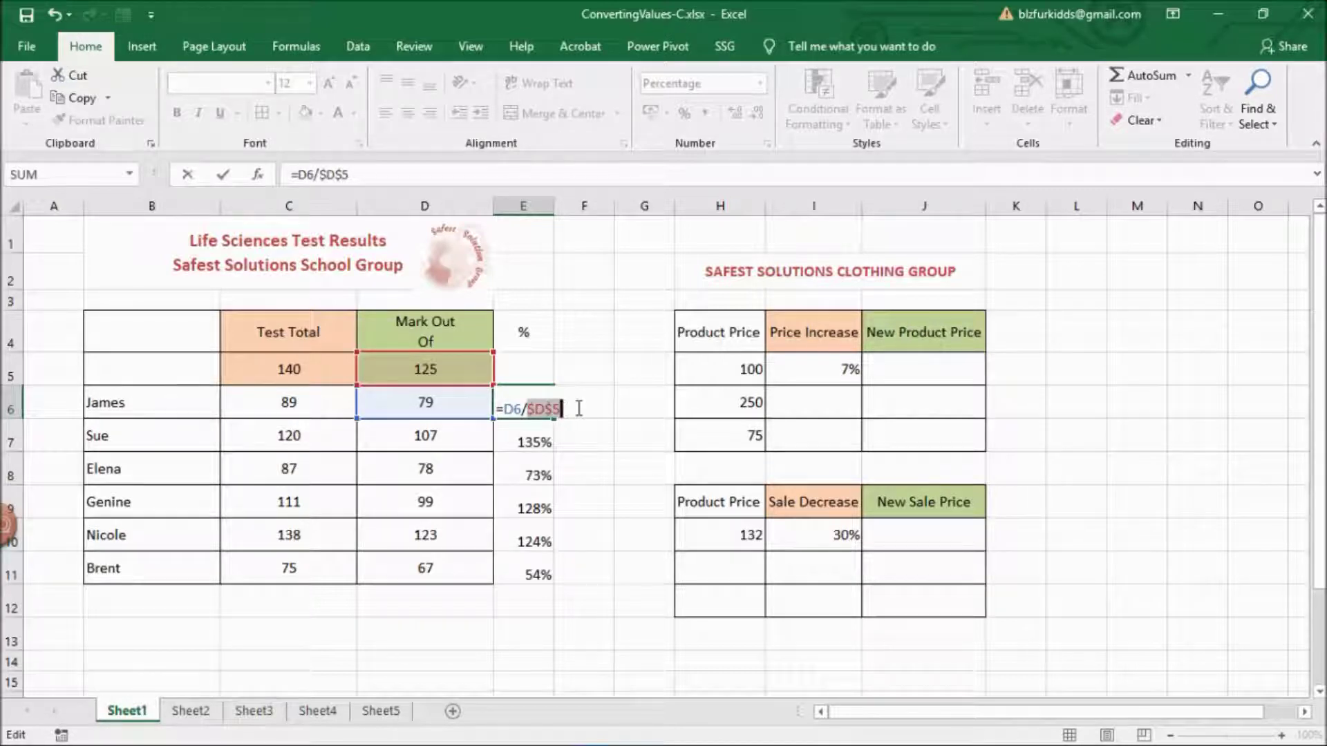
pyautogui.hotkey('ctrl', 'Return')
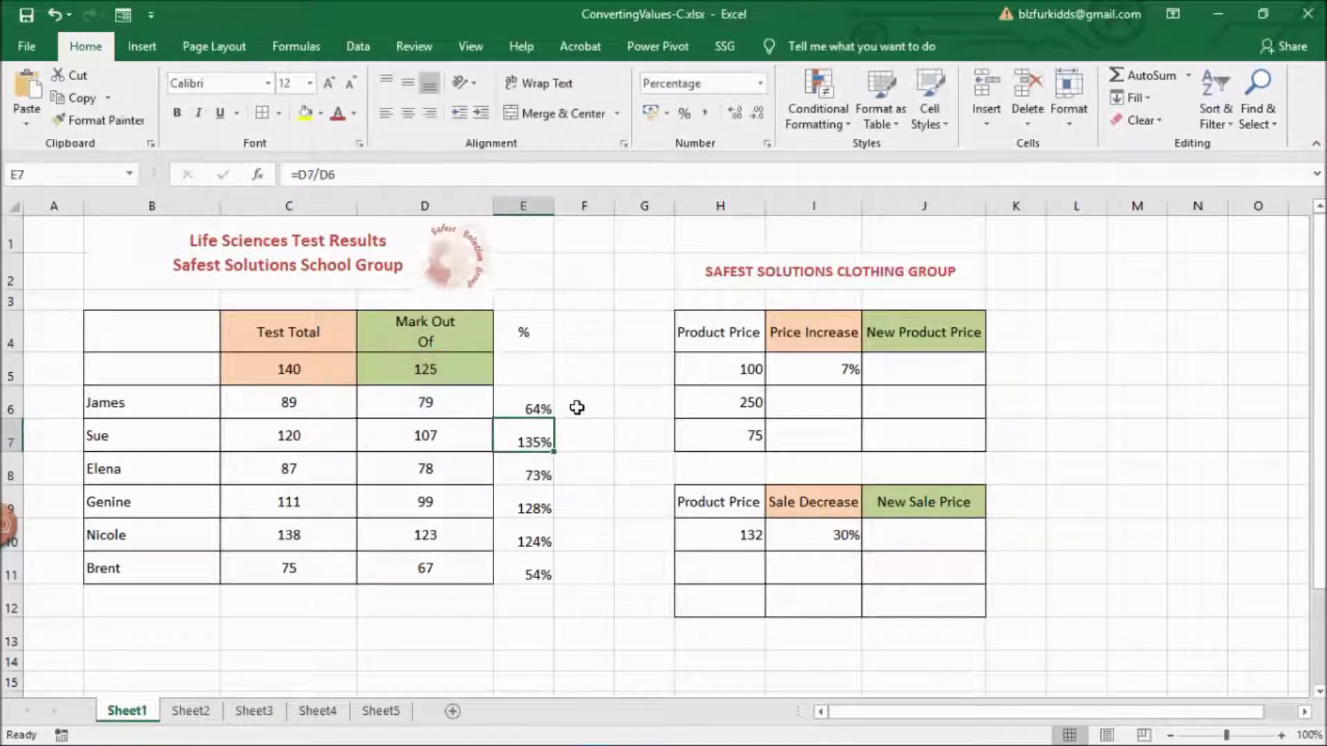
pyautogui.doubleClick(555, 418)
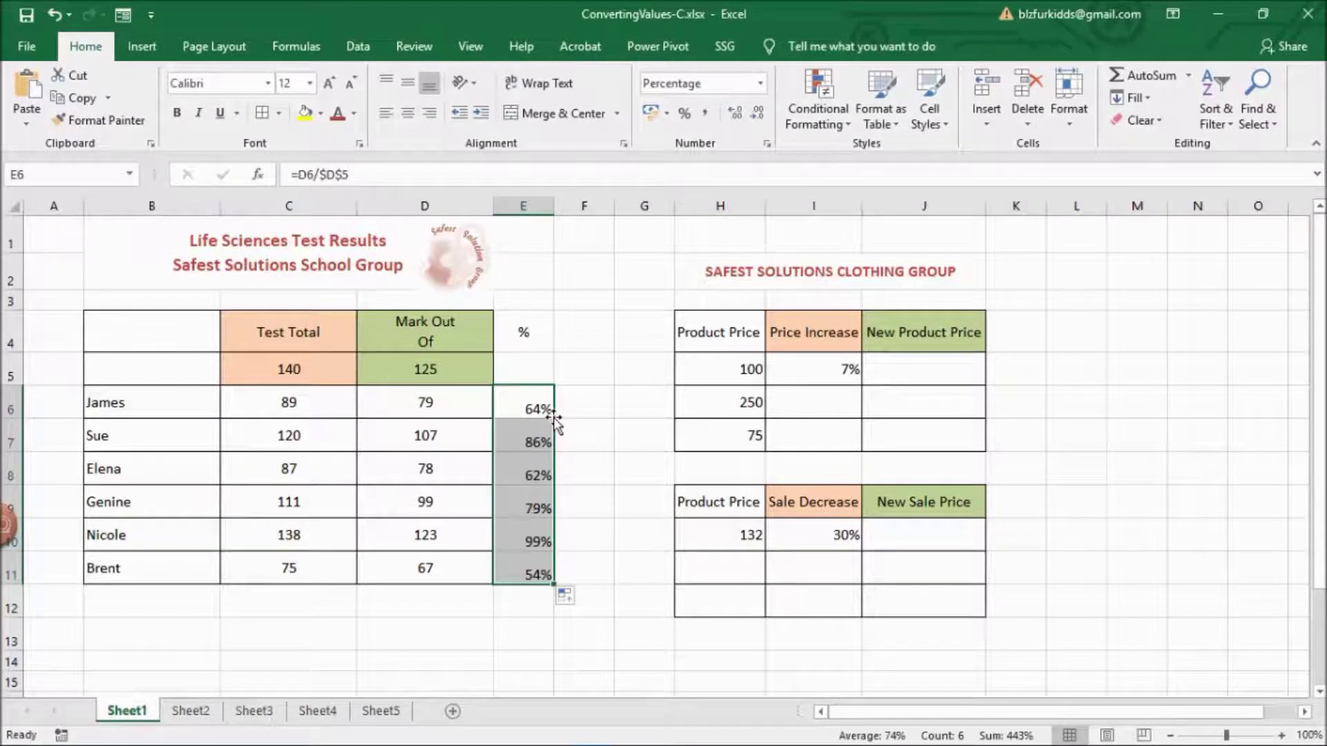
pyautogui.click(474, 623)
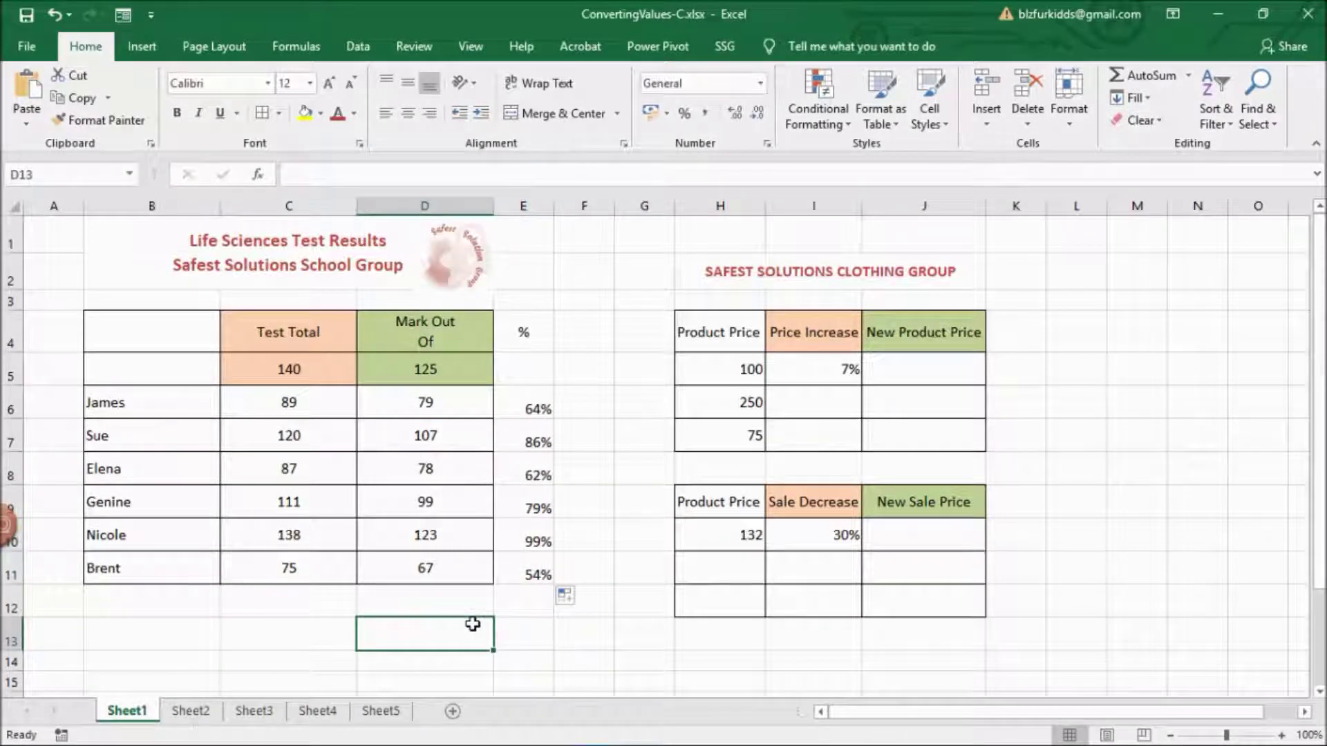
# - Check the refilled percentage formulas in E6, E9, E7 and E10 for the absolute $D$5 divisor without changing them
pyautogui.click(501, 574)
pyautogui.hotkey('ctrl', 'Up')
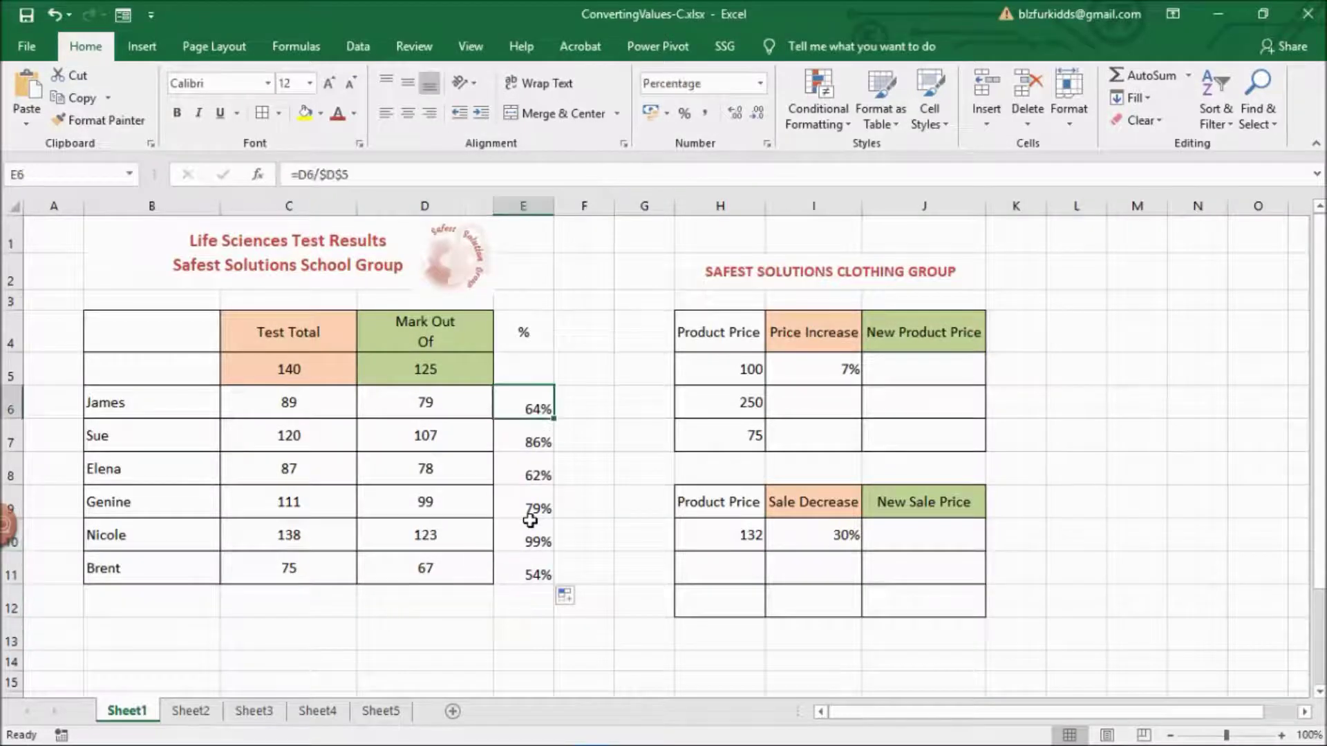
pyautogui.doubleClick(529, 511)
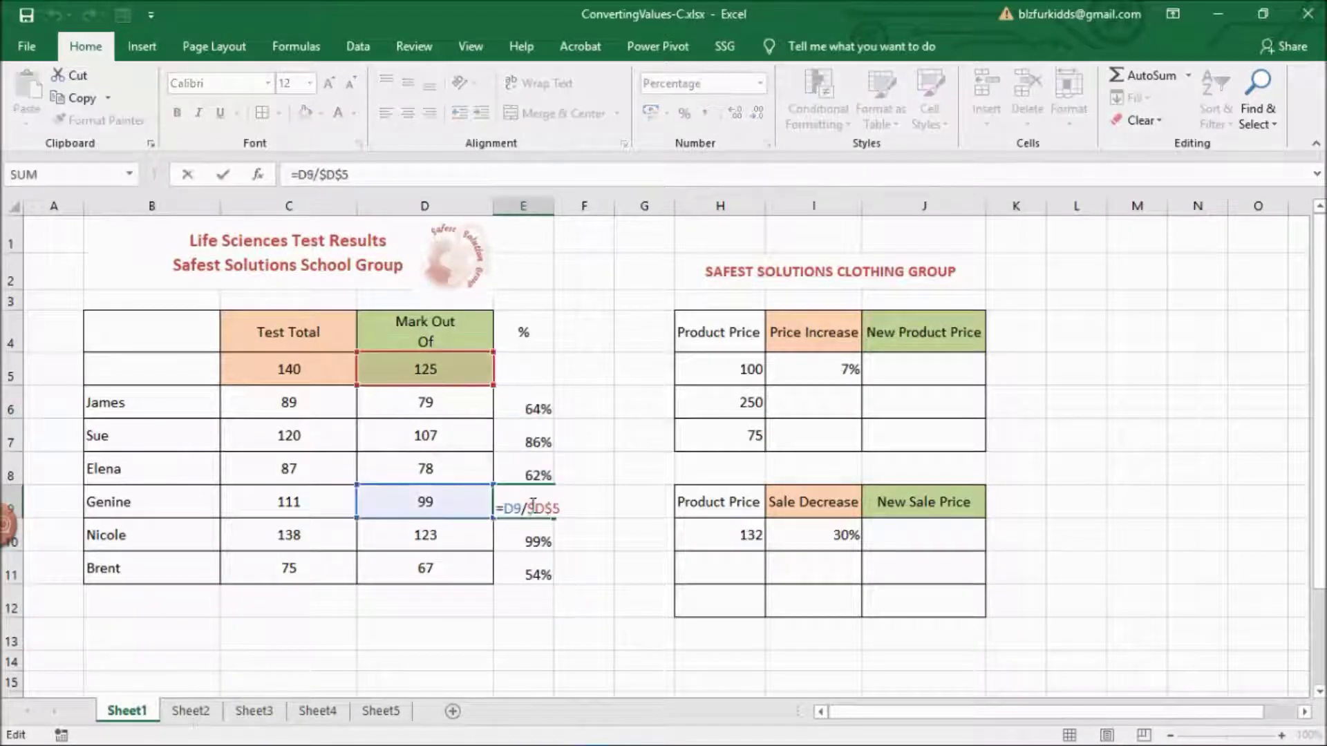
pyautogui.hotkey('ctrl', 'Return')
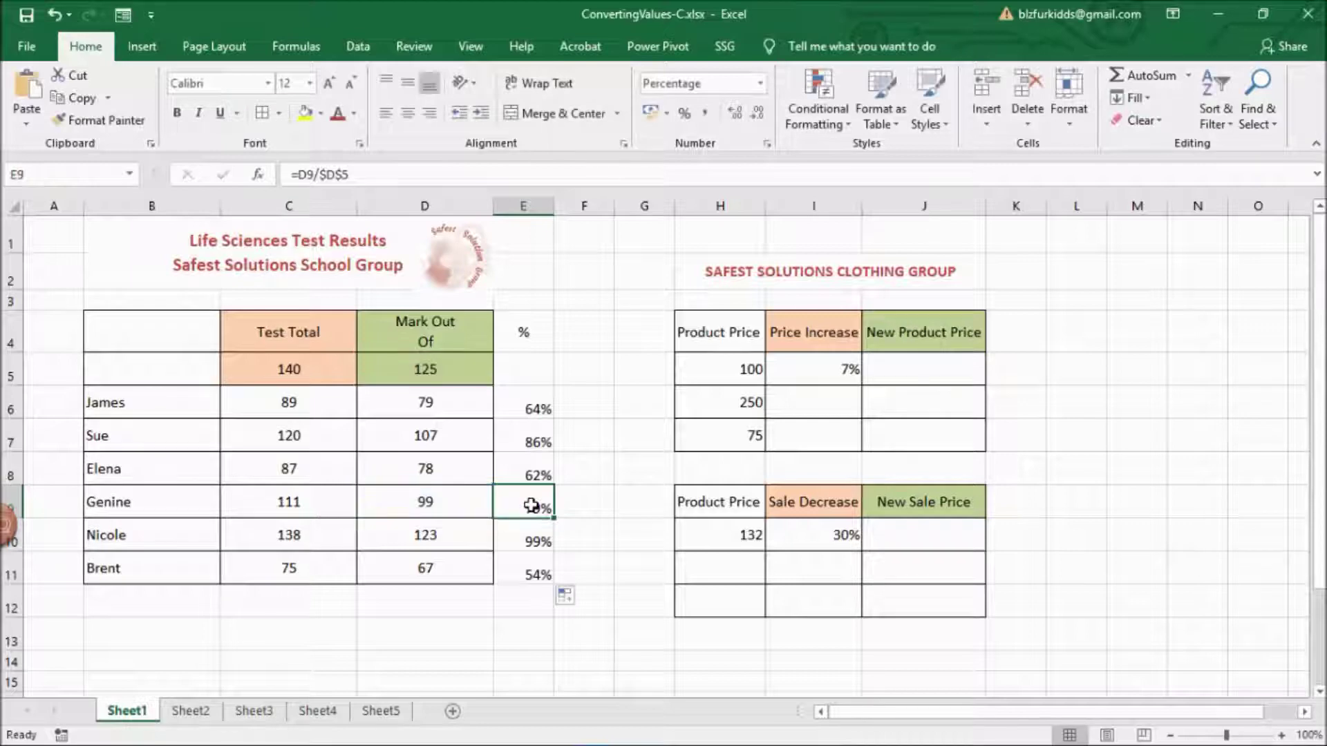
pyautogui.click(534, 454)
pyautogui.press('Up')
pyautogui.press('Up')
pyautogui.hotkey('ctrl', 'Down')
pyautogui.click(534, 449)
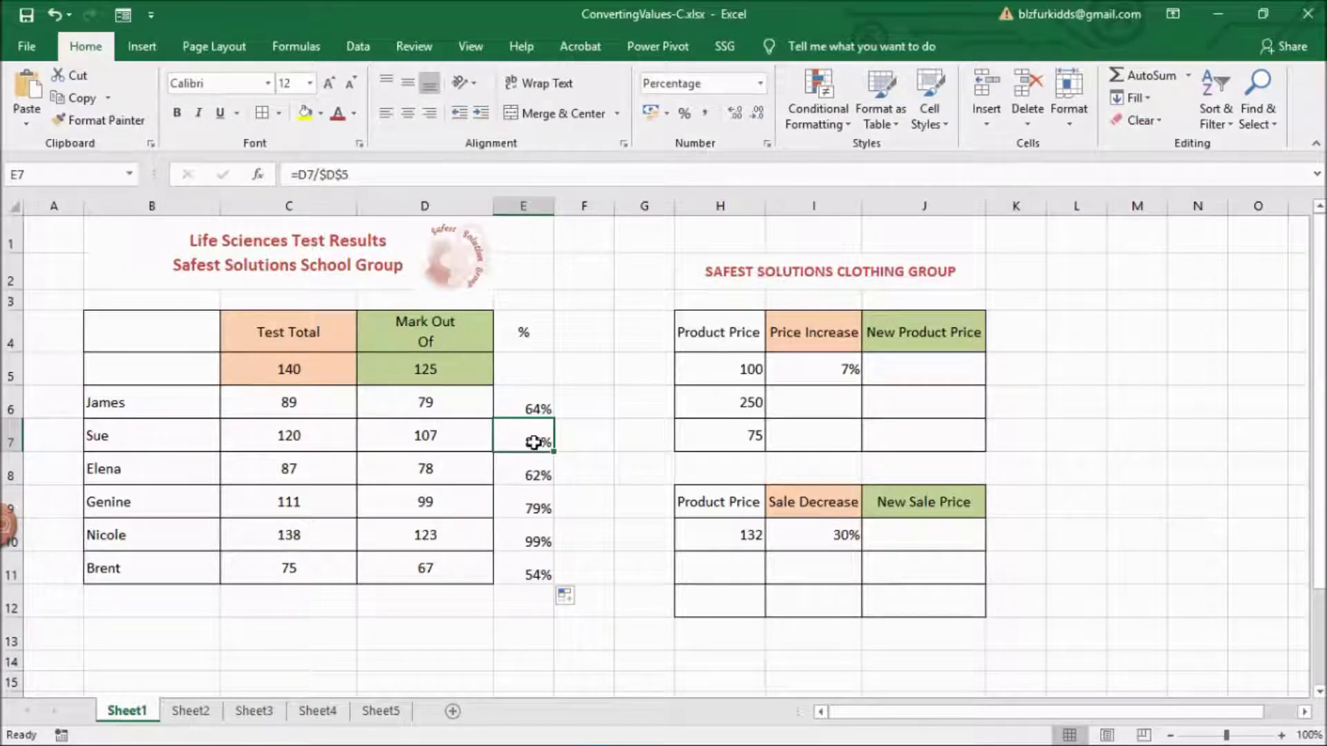
pyautogui.doubleClick(534, 443)
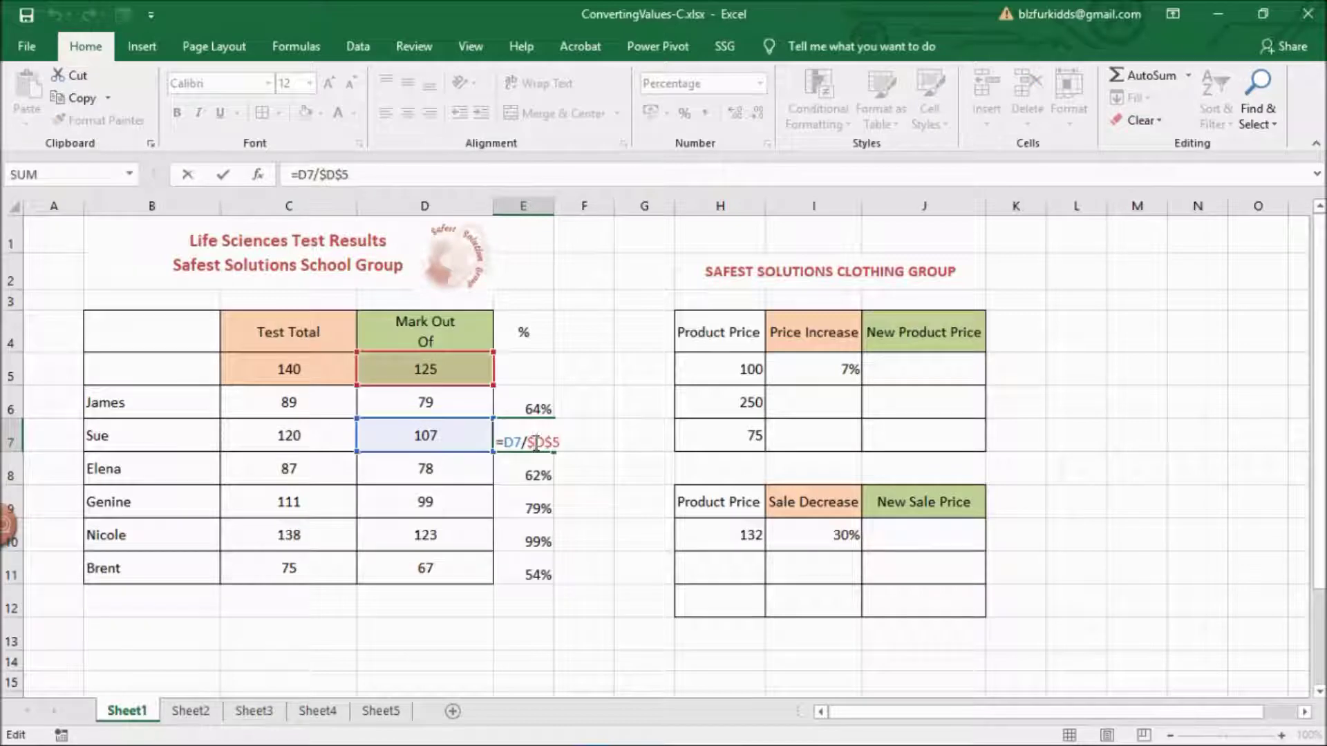
pyautogui.hotkey('ctrl', 'Return')
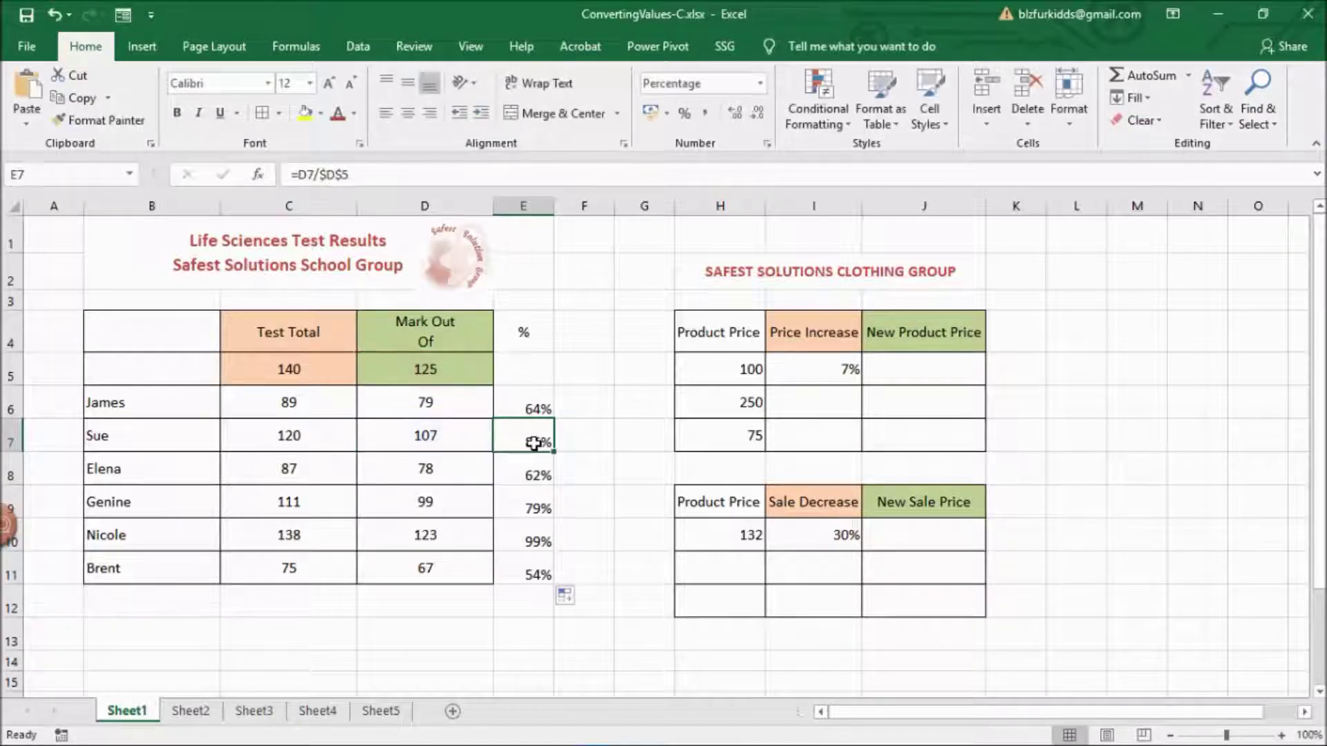
pyautogui.doubleClick(534, 543)
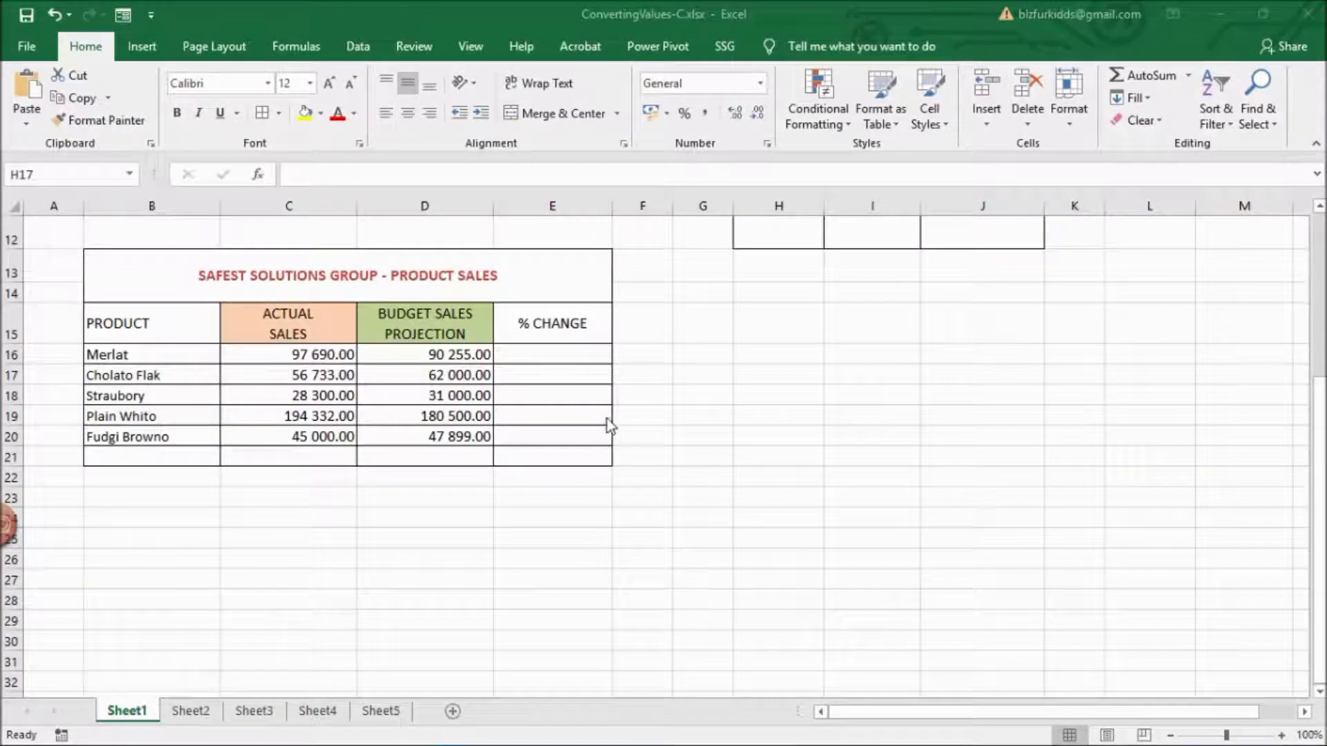
# - Calculate Merlat's % change in E16 with =C16/D16-1 and fill the formula down to E20
pyautogui.click(585, 355)
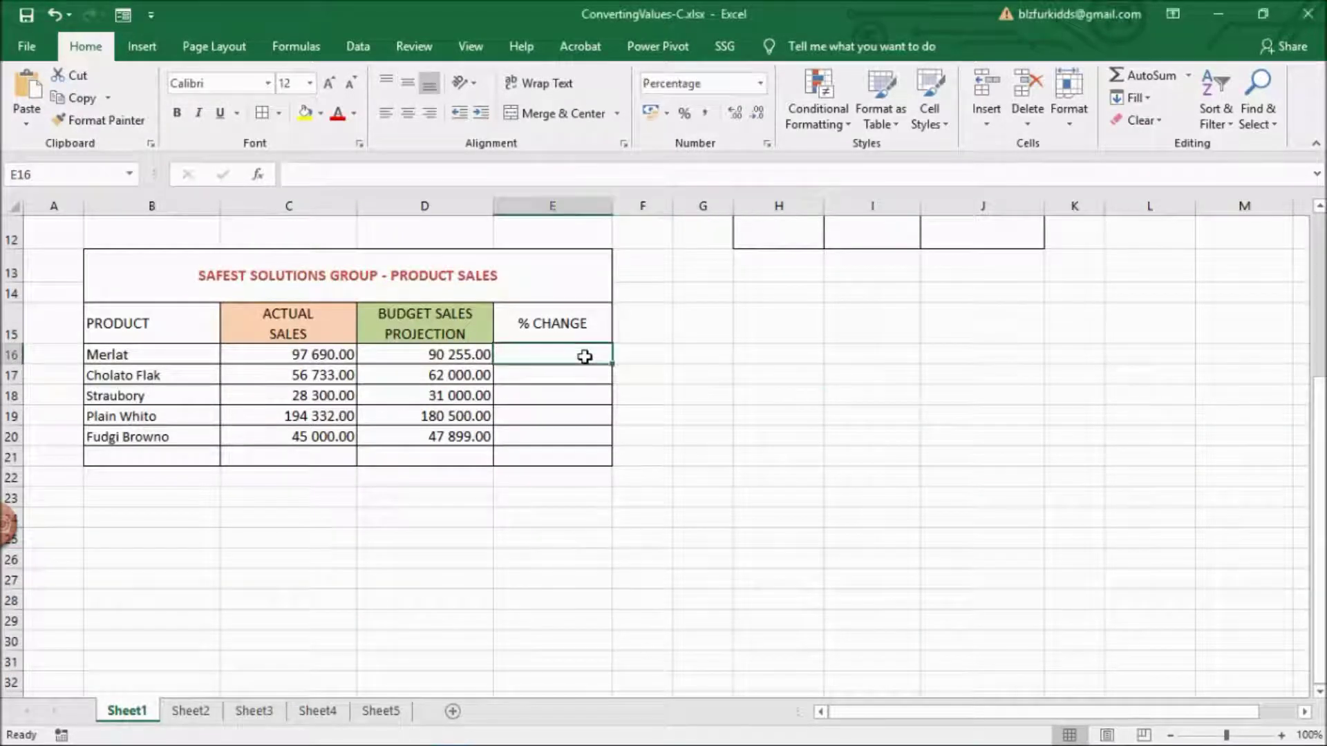
pyautogui.write('=')
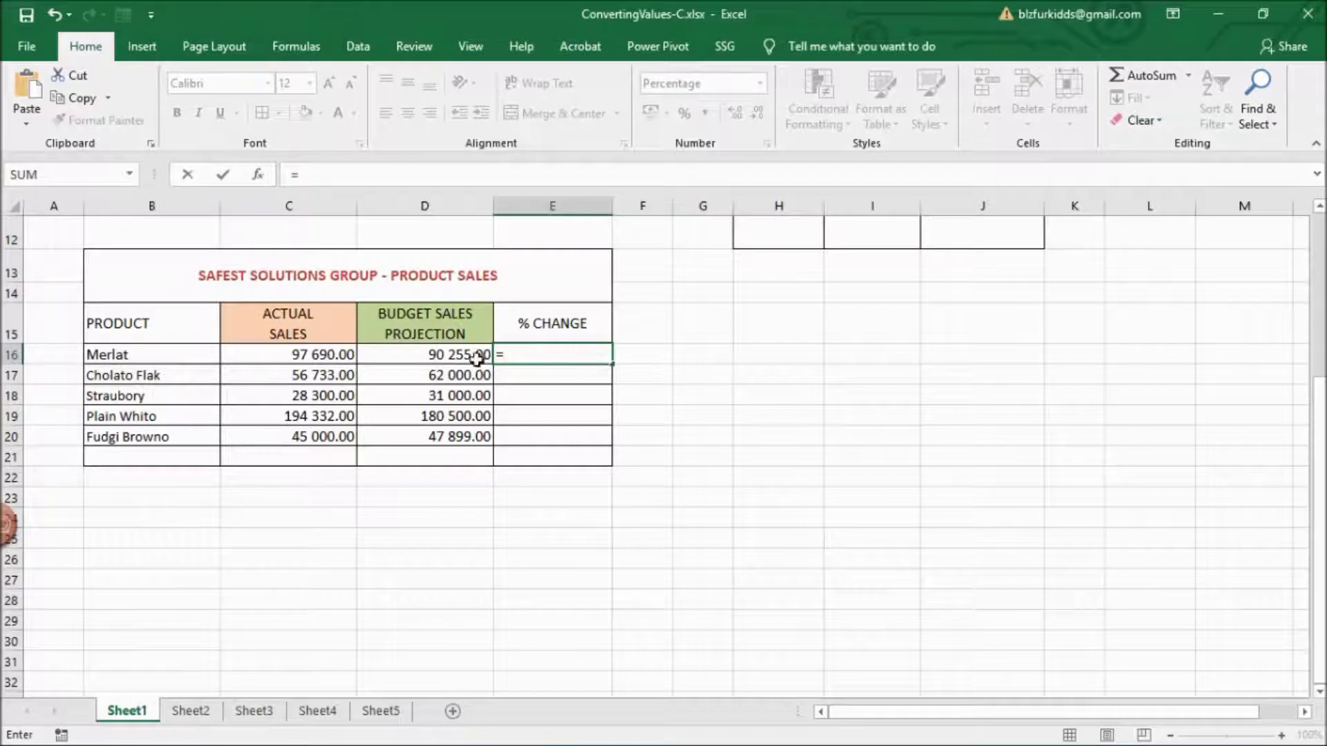
pyautogui.click(342, 354)
pyautogui.write('/')
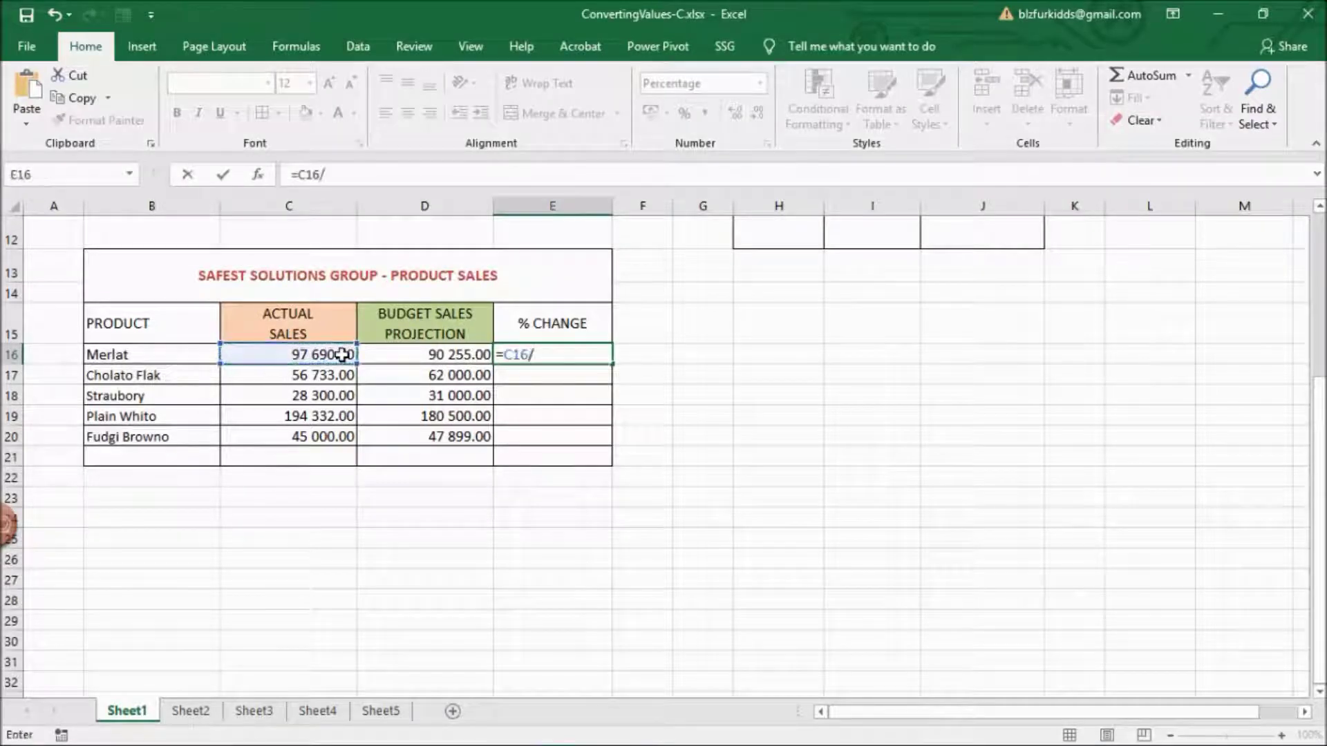
pyautogui.click(405, 353)
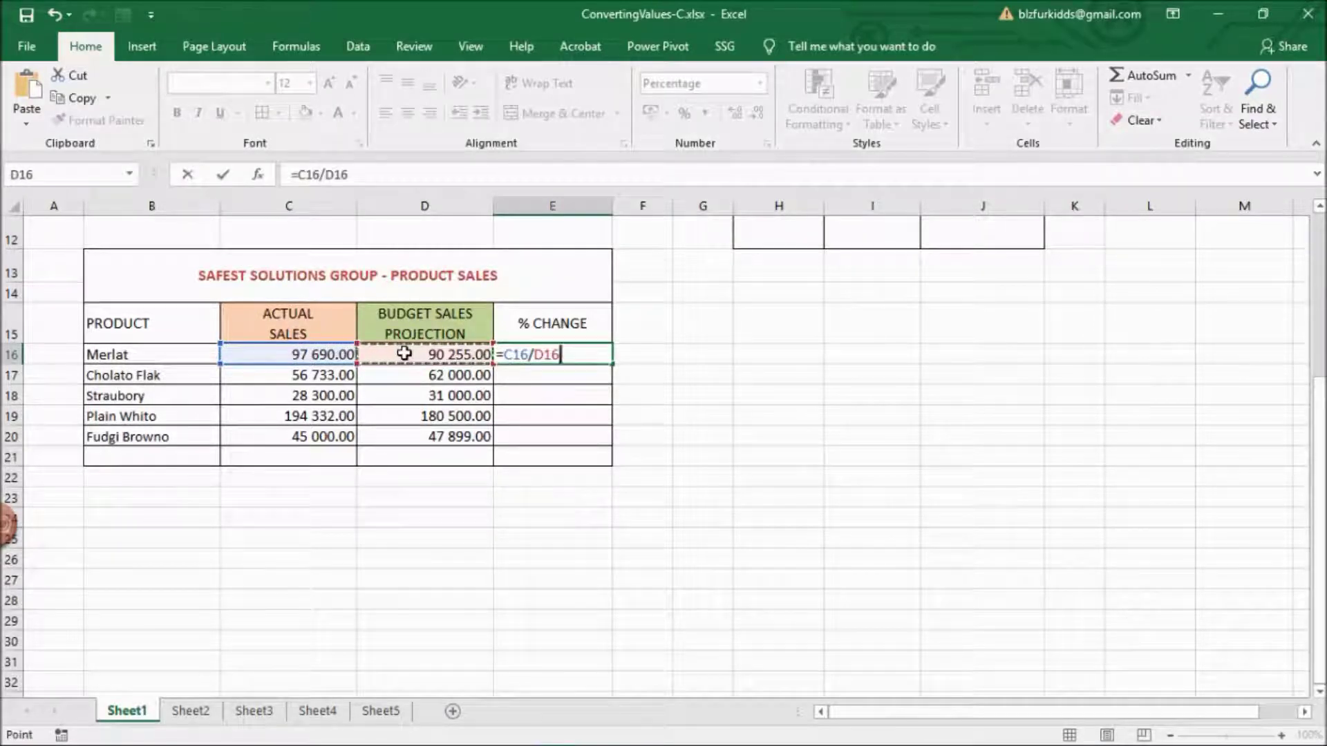
pyautogui.write('-1')
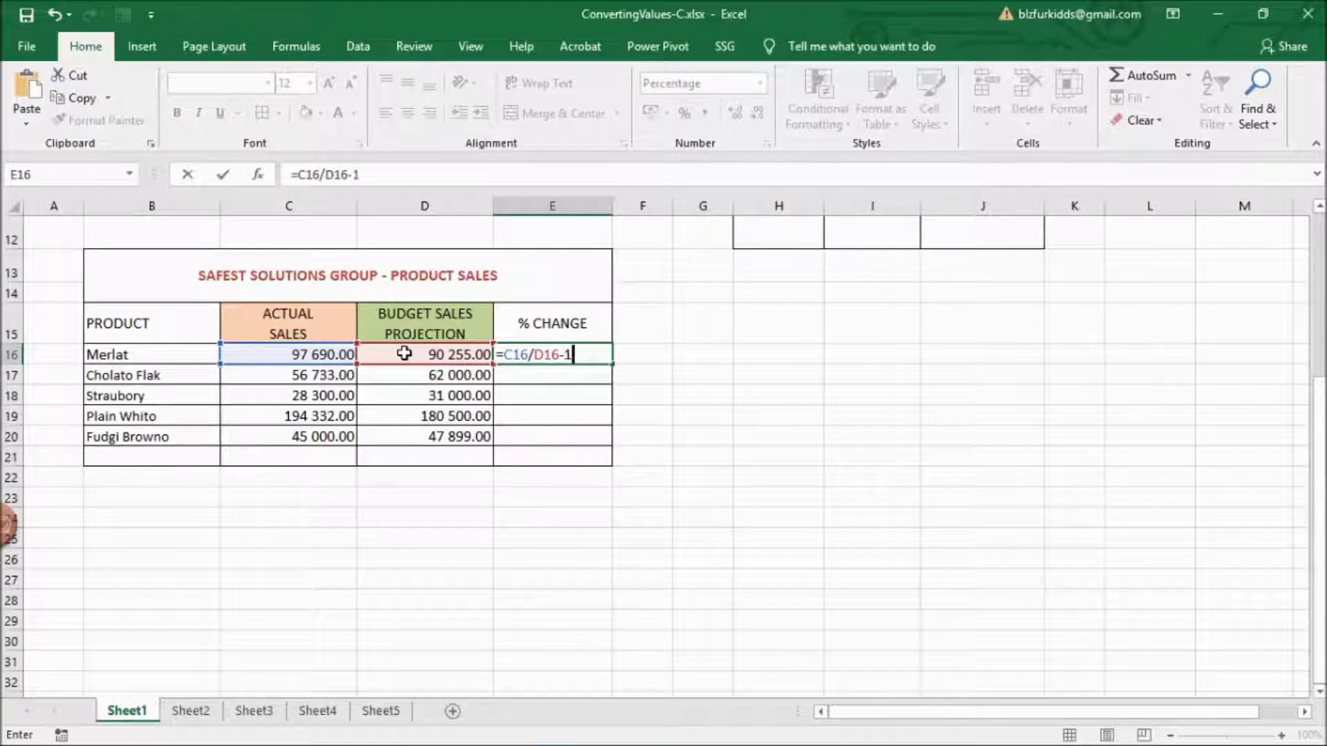
pyautogui.doubleClick(613, 365)
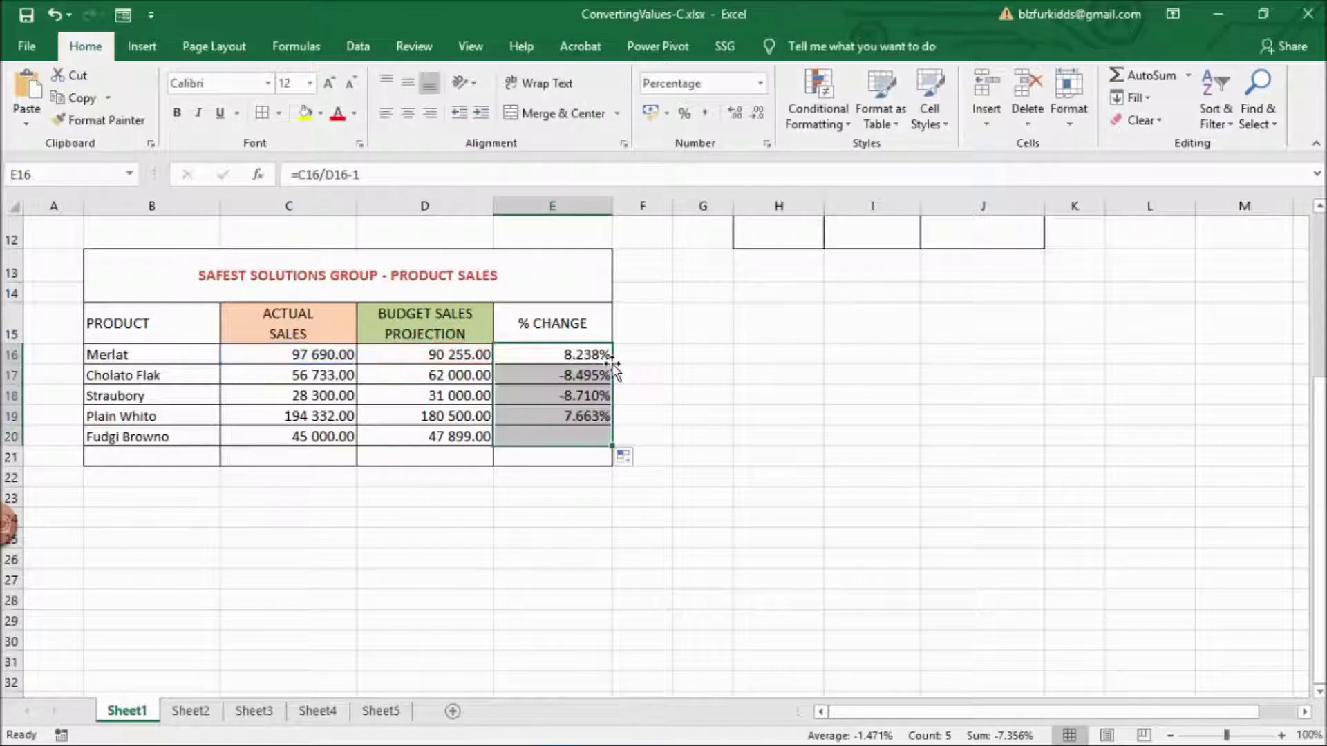
pyautogui.click(546, 504)
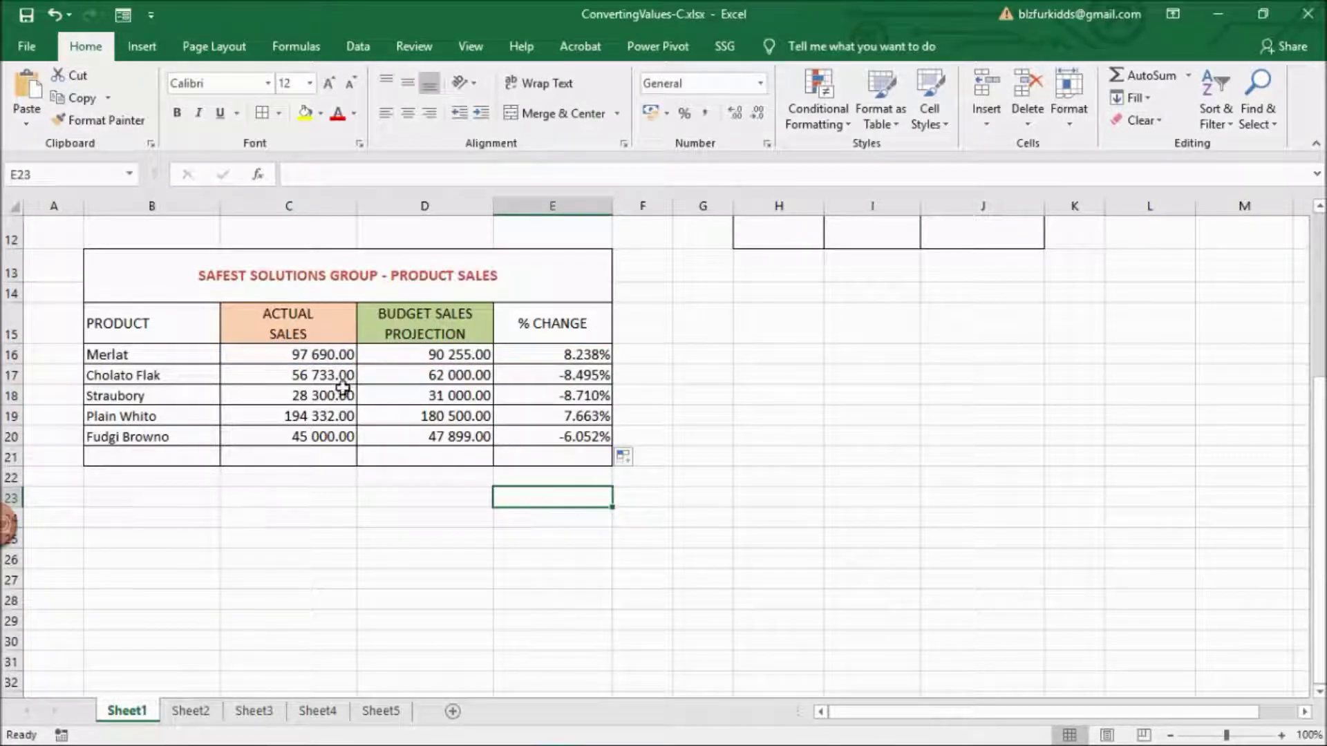
# - Change the actual sales of Cholato Flak in C17 to 65000
pyautogui.click(316, 376)
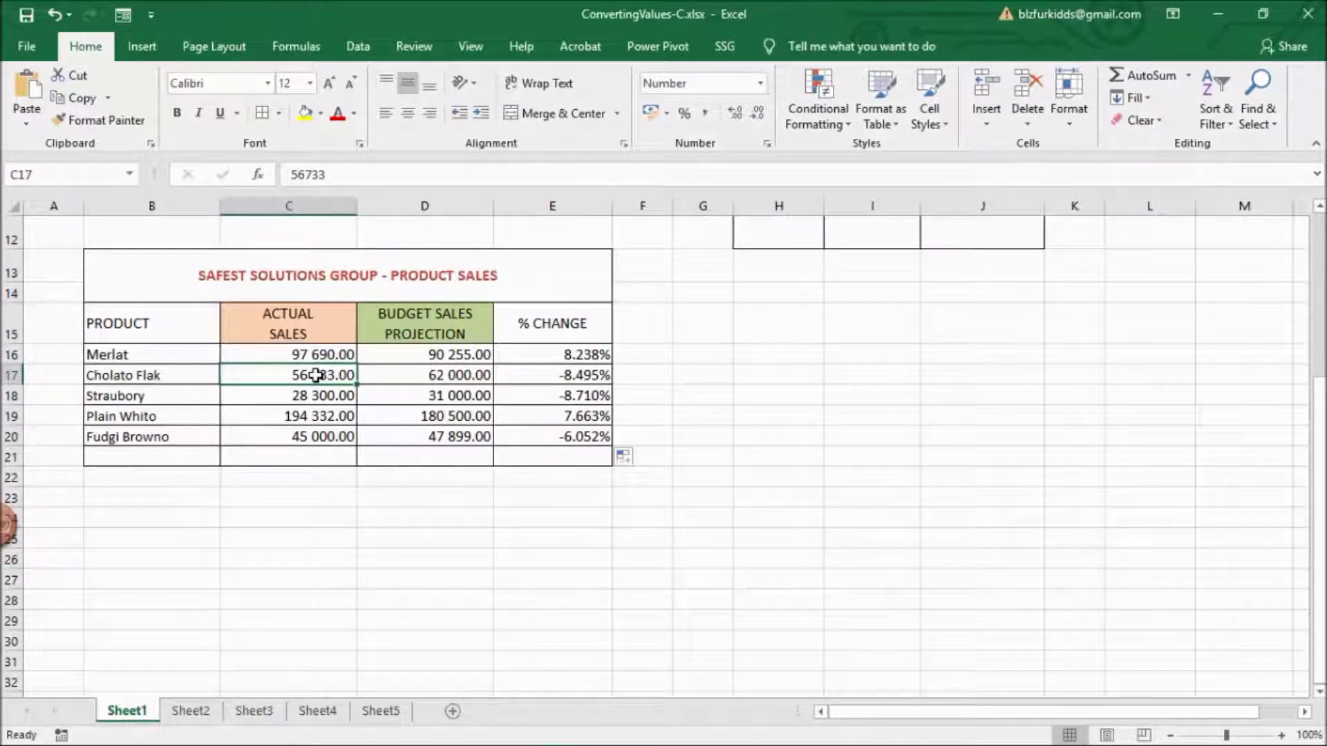
pyautogui.write('65000')
pyautogui.press('Return')
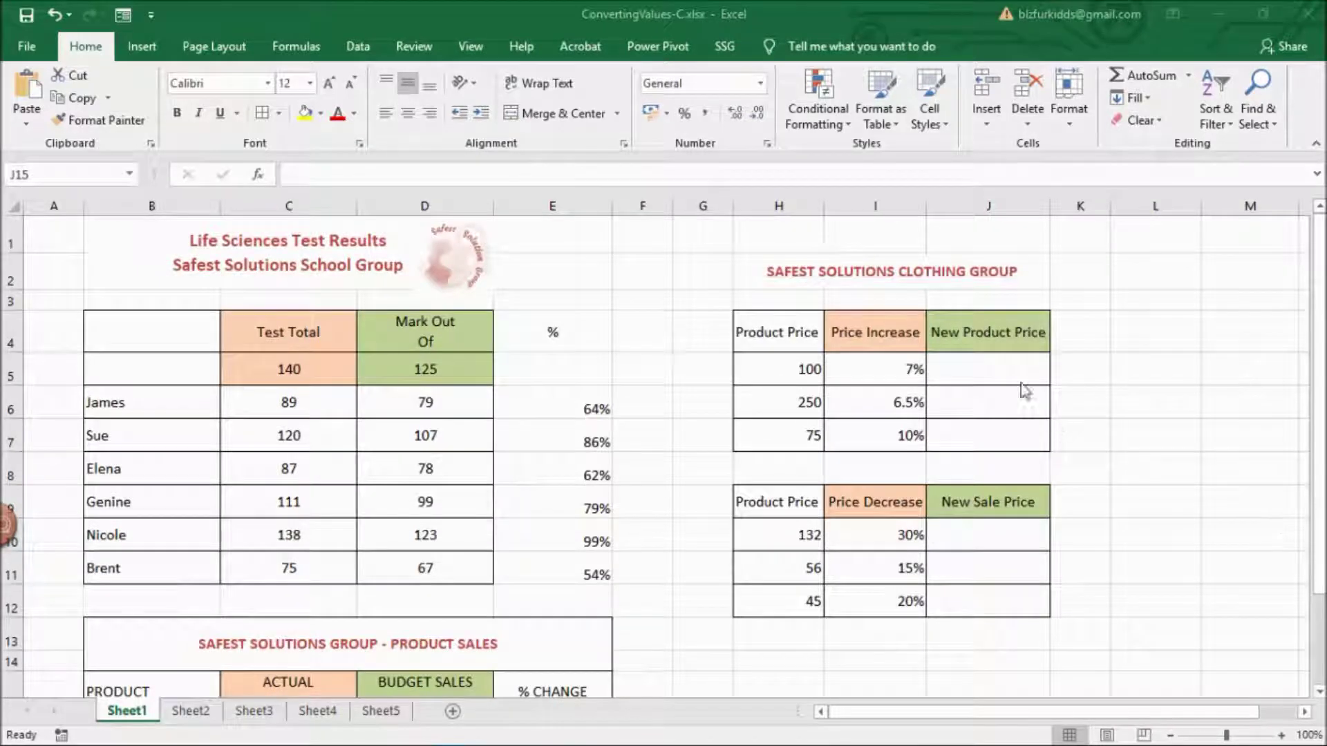
# - Calculate the first new product price in J5 with =H5*(1+I5) and fill the formula down to J7
pyautogui.click(1025, 391)
pyautogui.click(992, 358)
pyautogui.write('=')
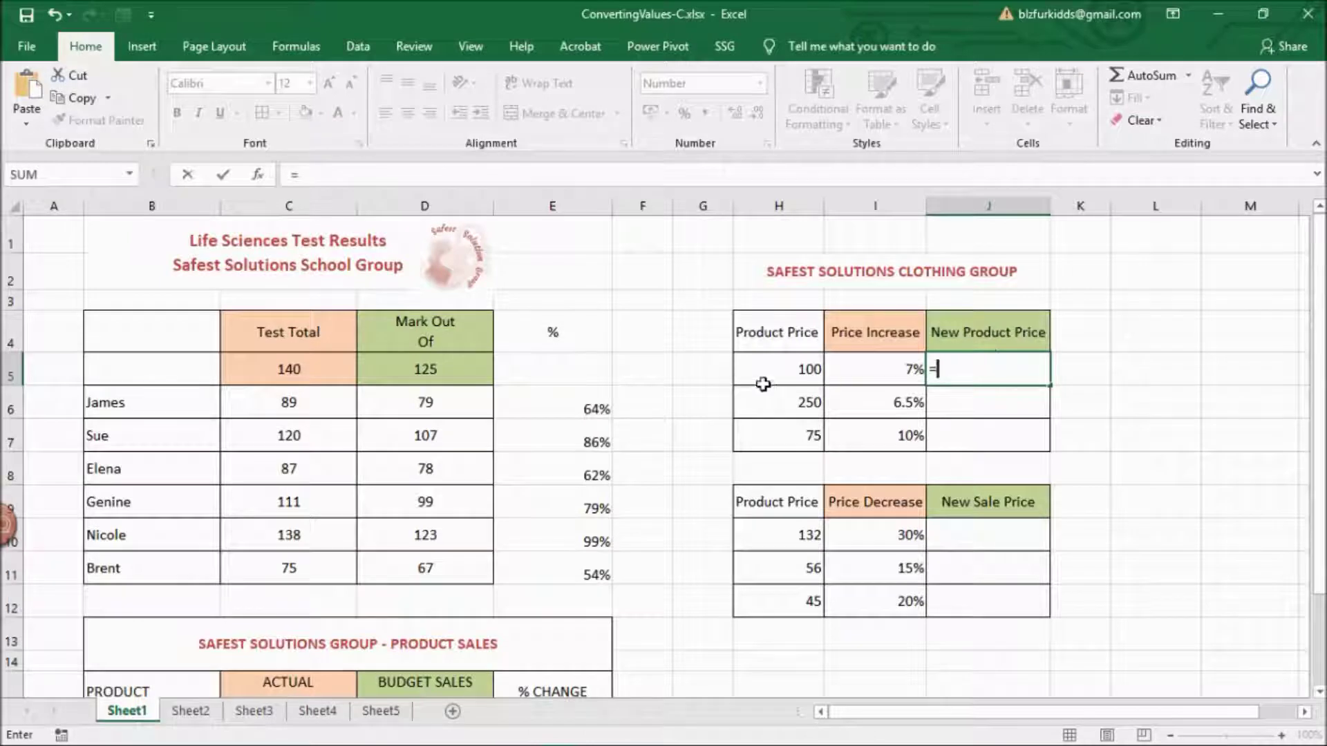
pyautogui.click(781, 370)
pyautogui.write('*')
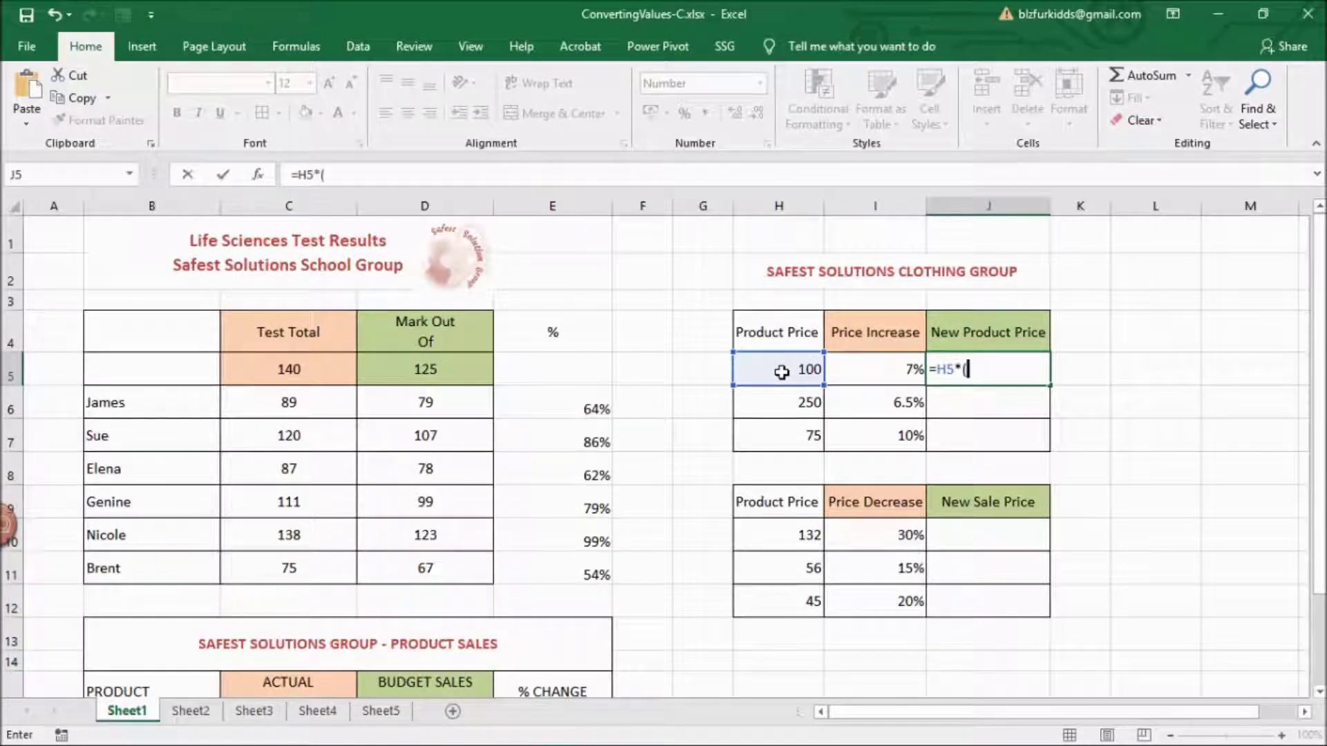
pyautogui.write('(1+')
pyautogui.click(845, 368)
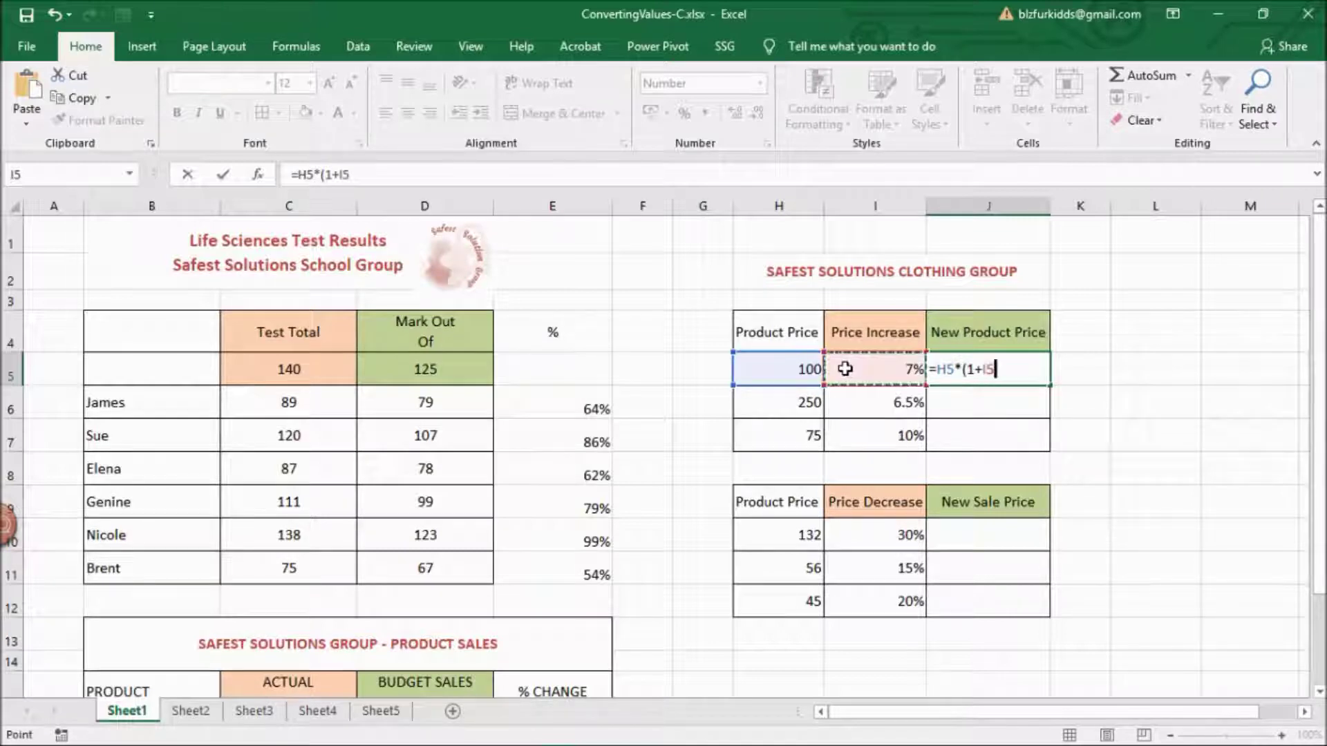
pyautogui.write(')')
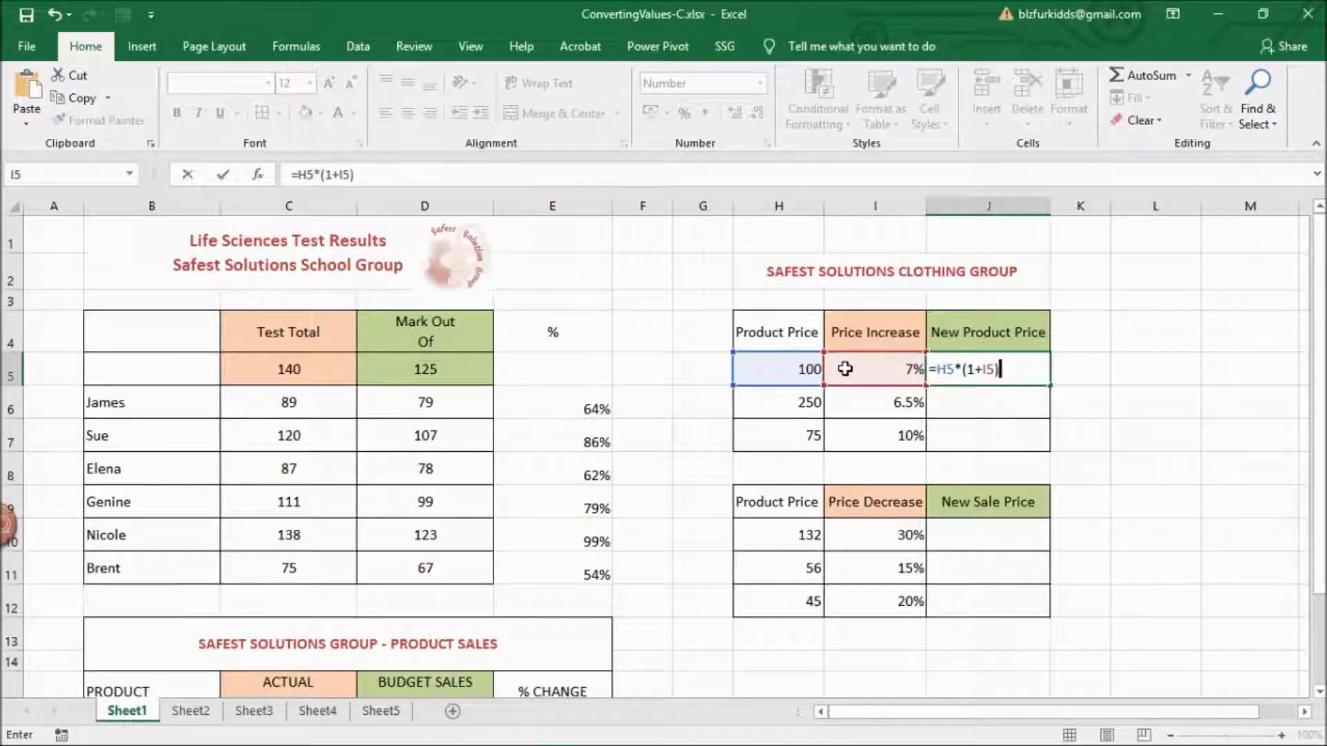
pyautogui.press('Return')
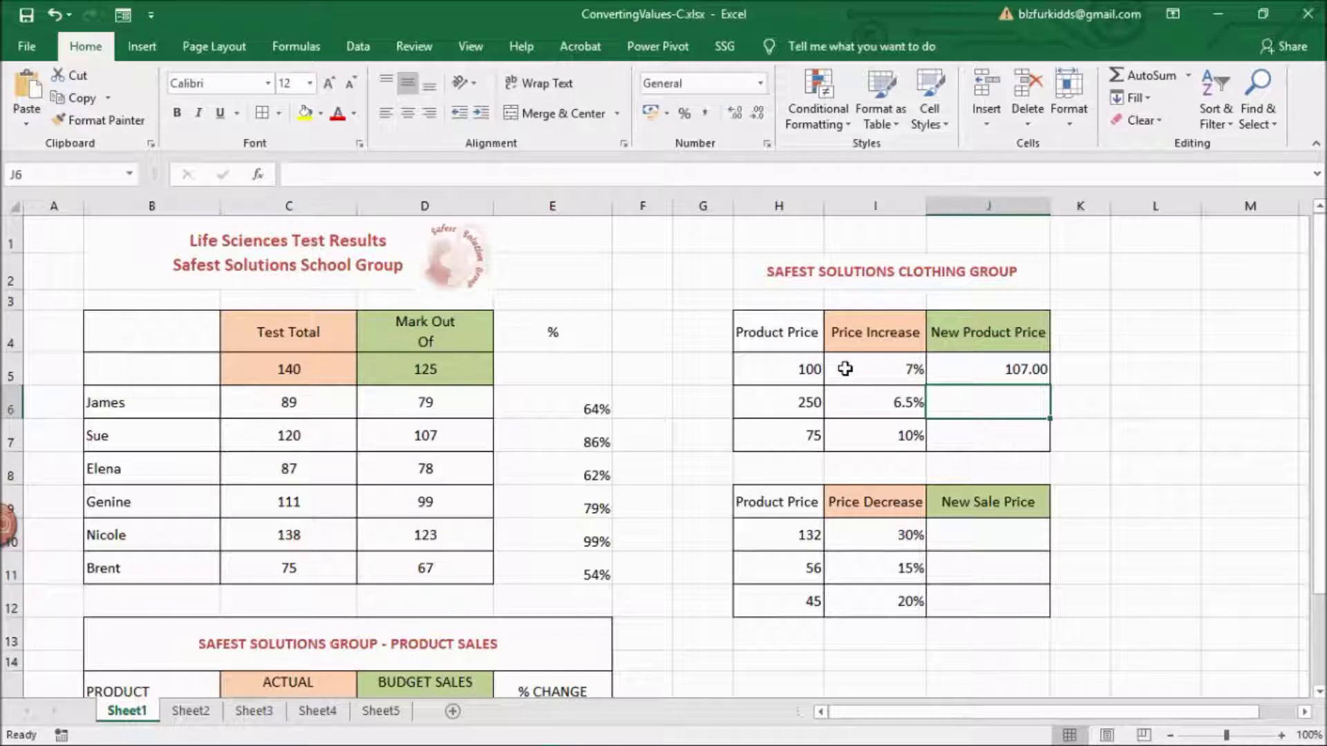
pyautogui.click(981, 368)
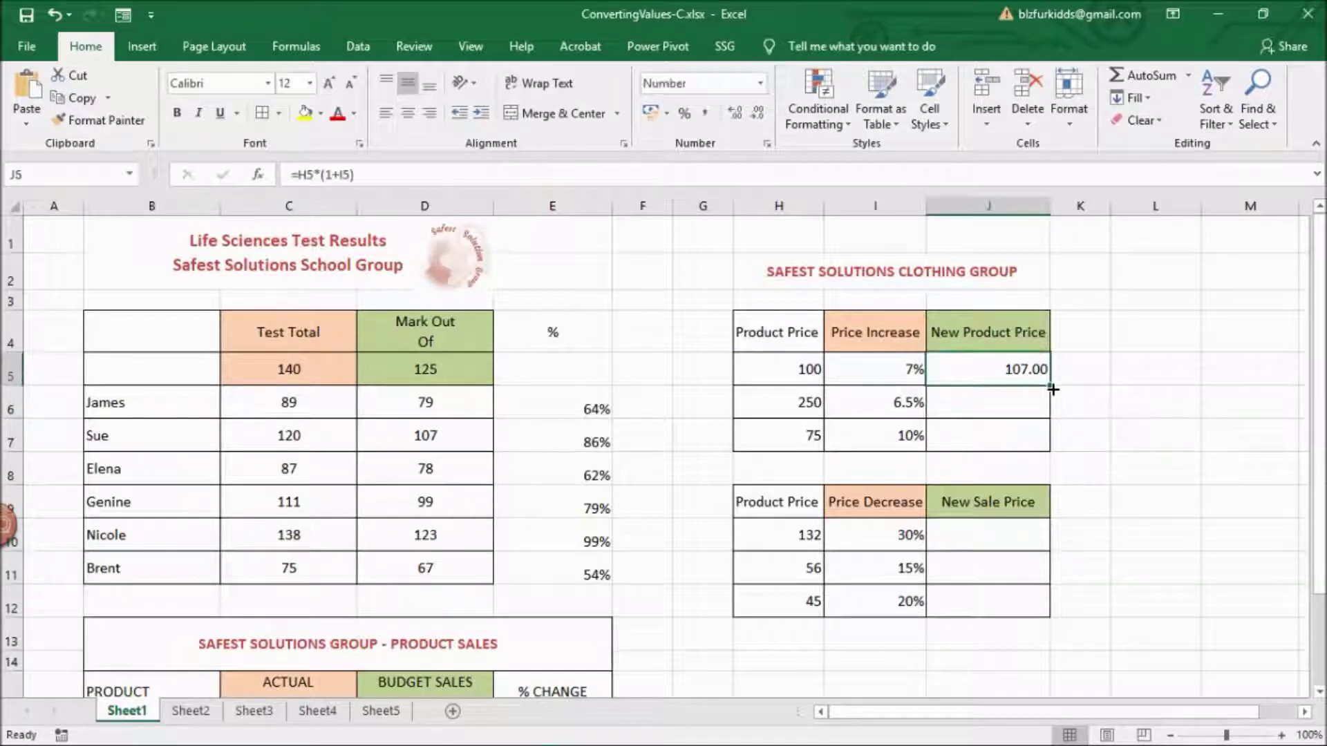
pyautogui.moveTo(1053, 389); pyautogui.dragTo(1051, 445)
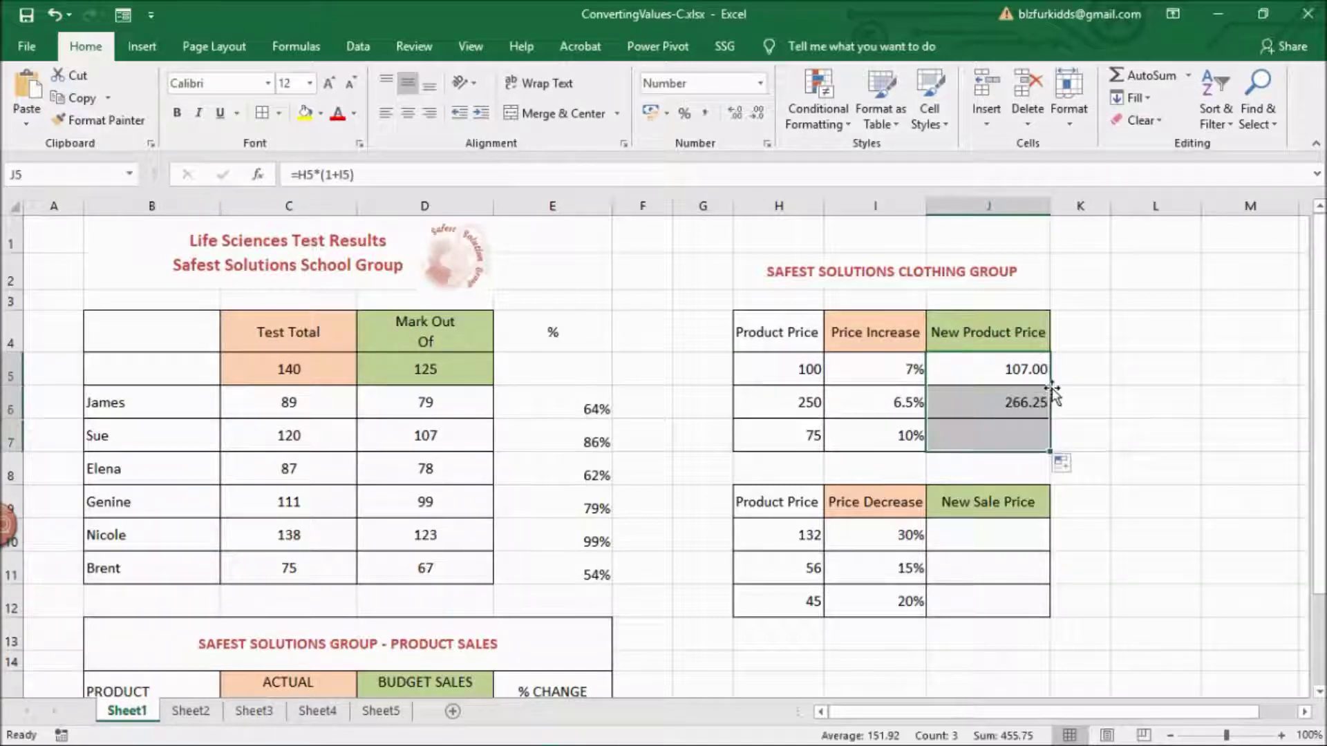
# - Calculate the first new sale price in J10 with =H10*(1-I10)
pyautogui.click(983, 532)
pyautogui.write('=')
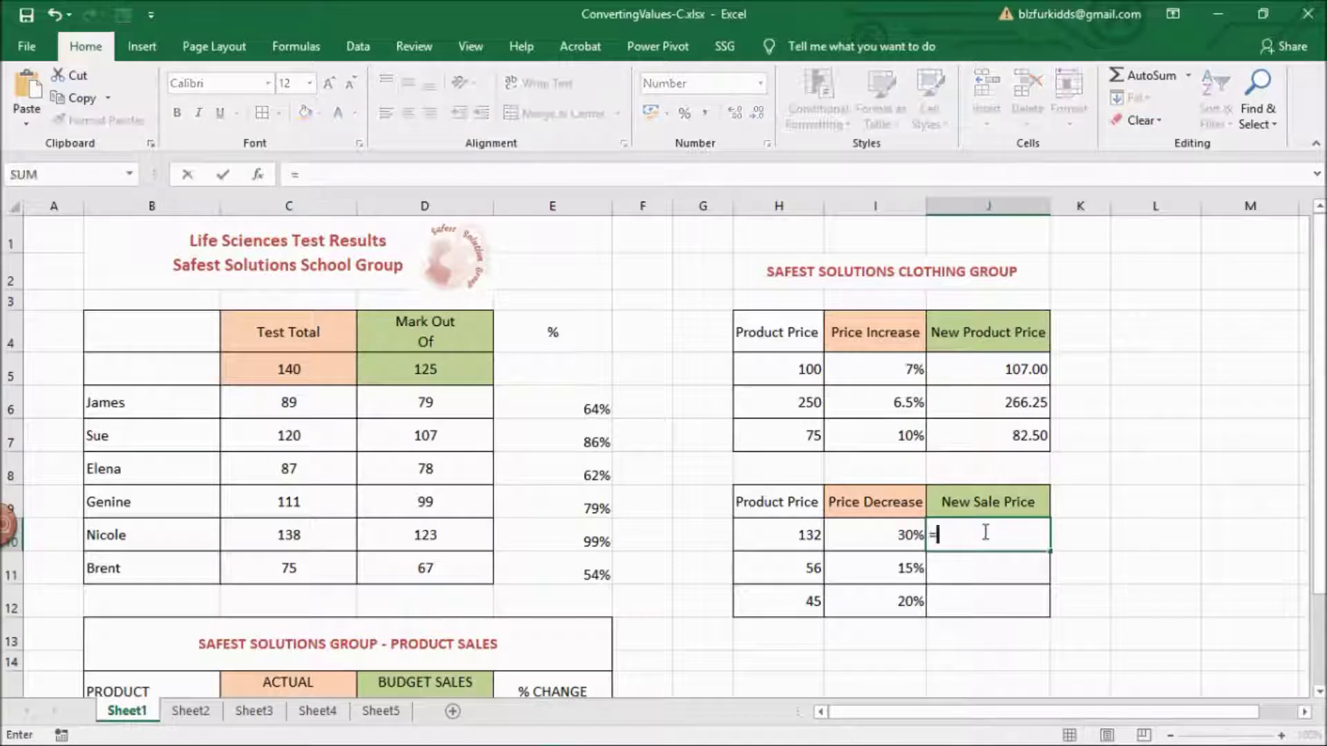
pyautogui.click(809, 538)
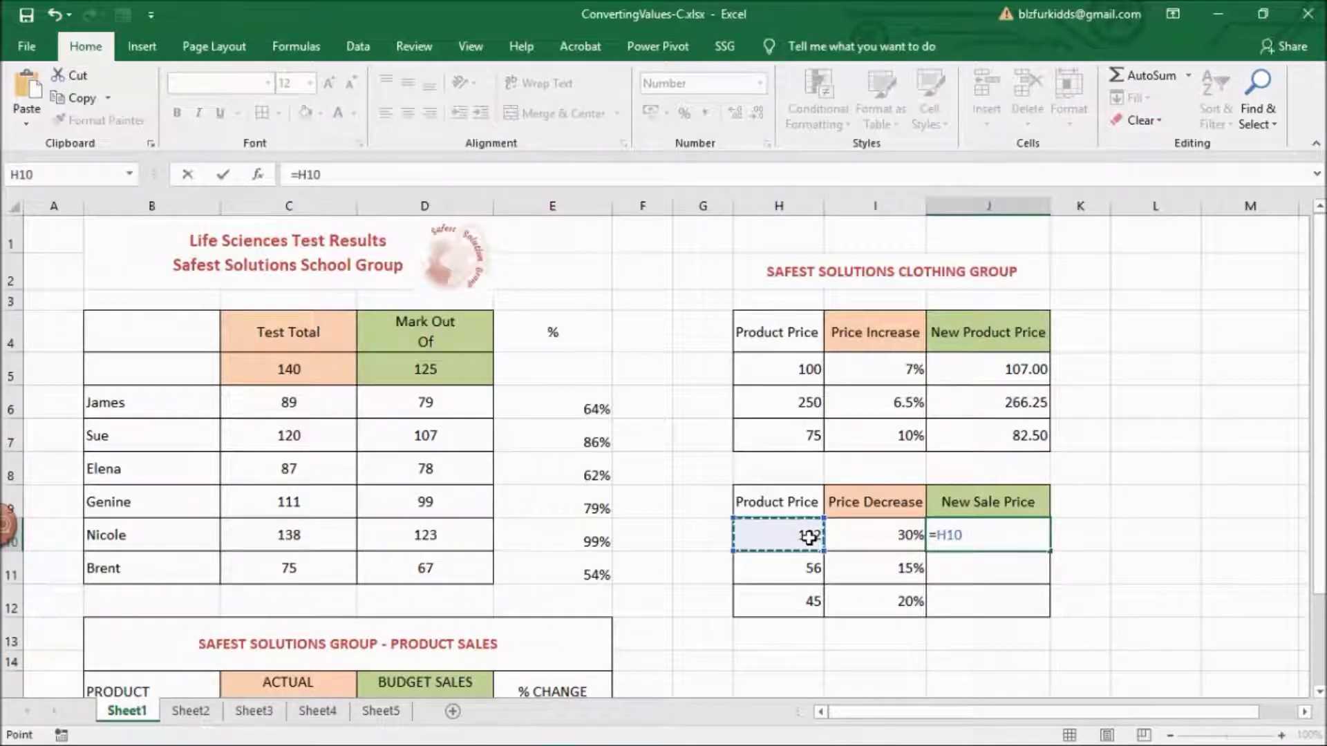
pyautogui.write('*')
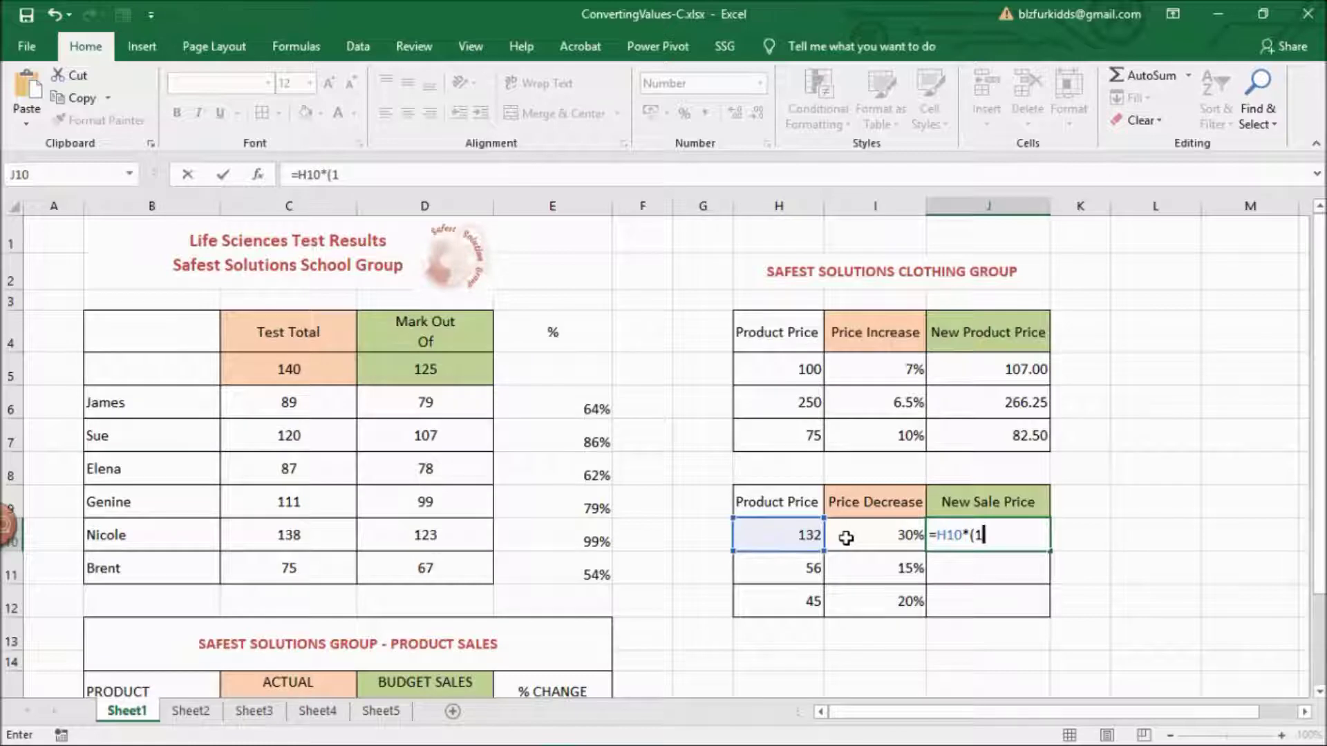
pyautogui.write('-')
pyautogui.click(846, 537)
pyautogui.click(1046, 535)
pyautogui.press('Return')
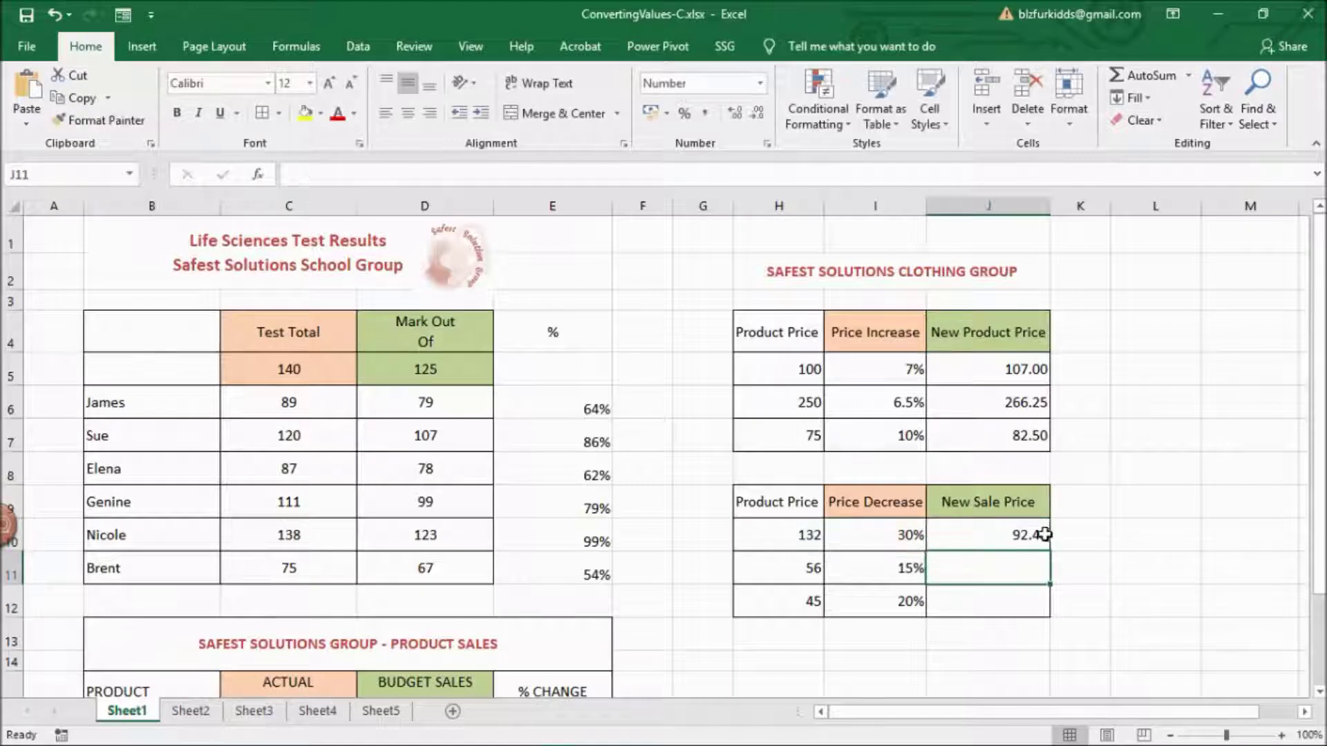
# - Fill the sale price formula from J10 down to J12
pyautogui.click(1029, 535)
pyautogui.moveTo(1051, 552); pyautogui.dragTo(1055, 555)
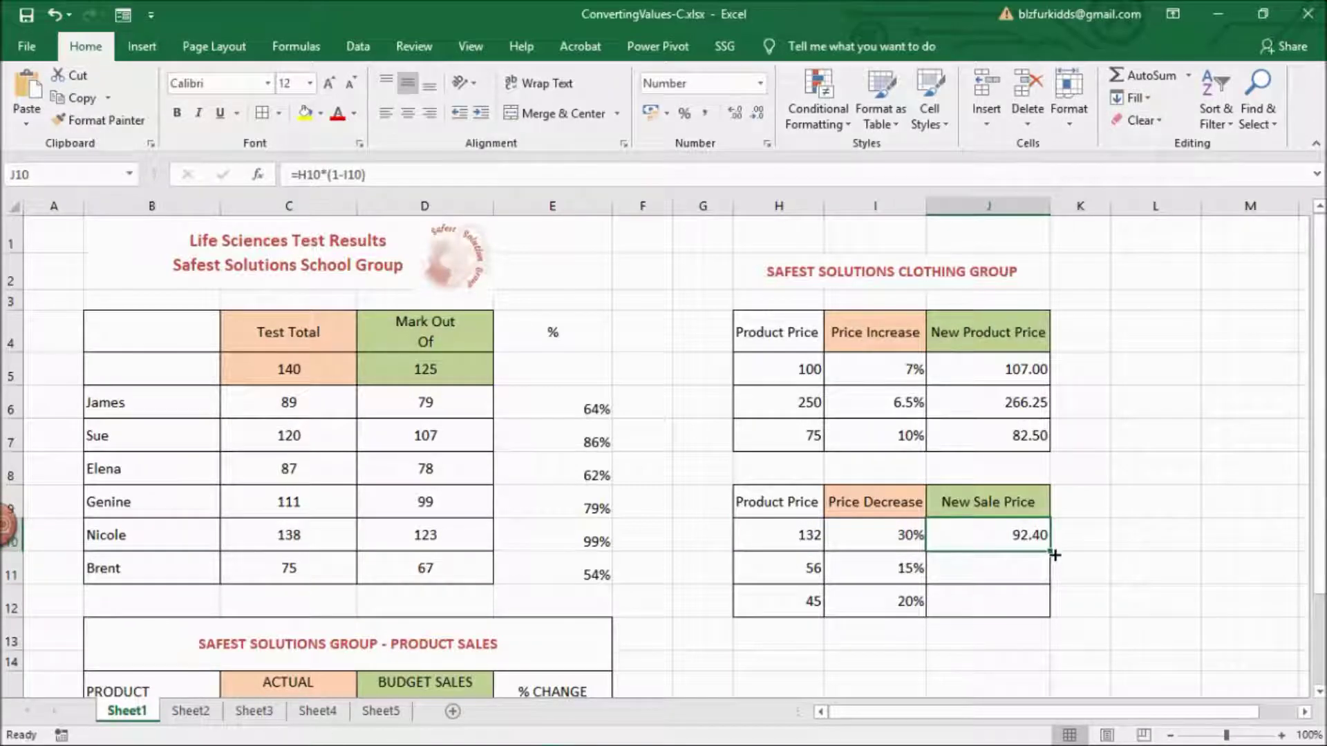
pyautogui.doubleClick(1053, 552)
pyautogui.click(1102, 572)
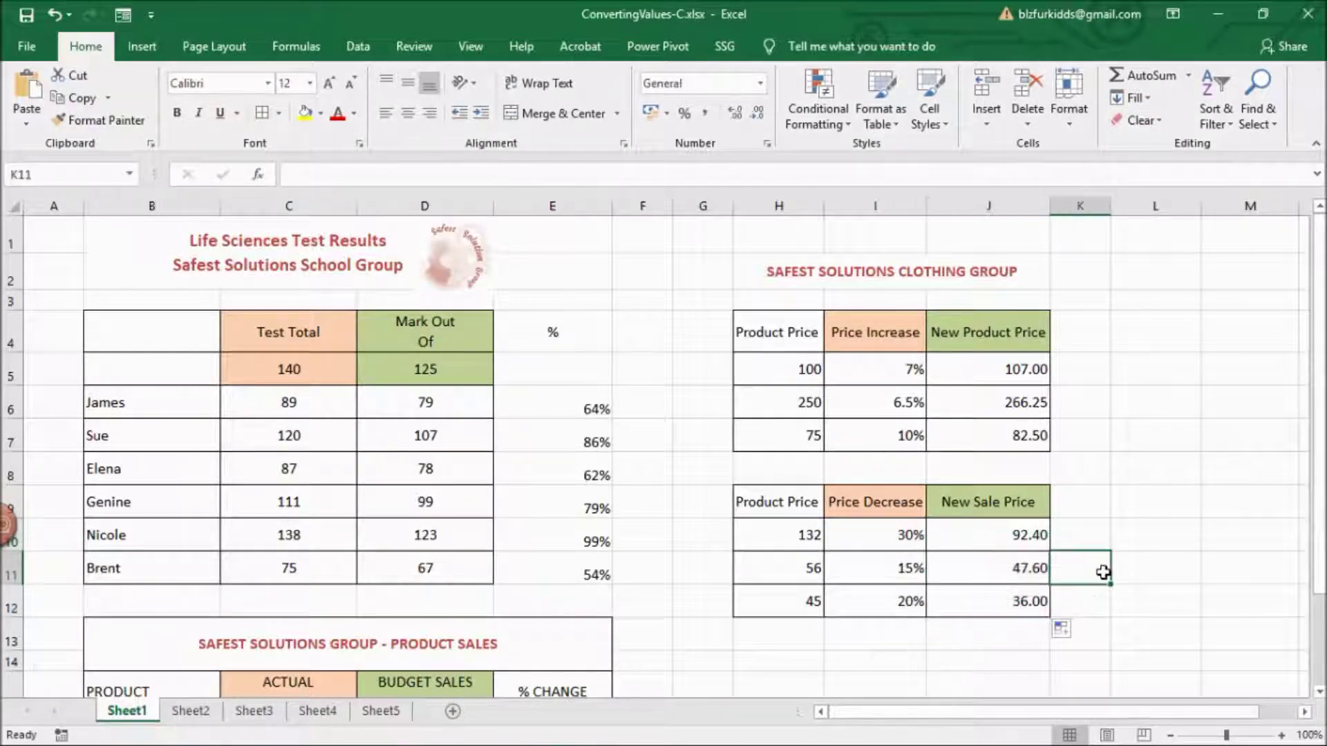
# - Enter 15% in I15, below the price decrease table
pyautogui.click(1131, 598)
pyautogui.scroll(-2, 919, 661)
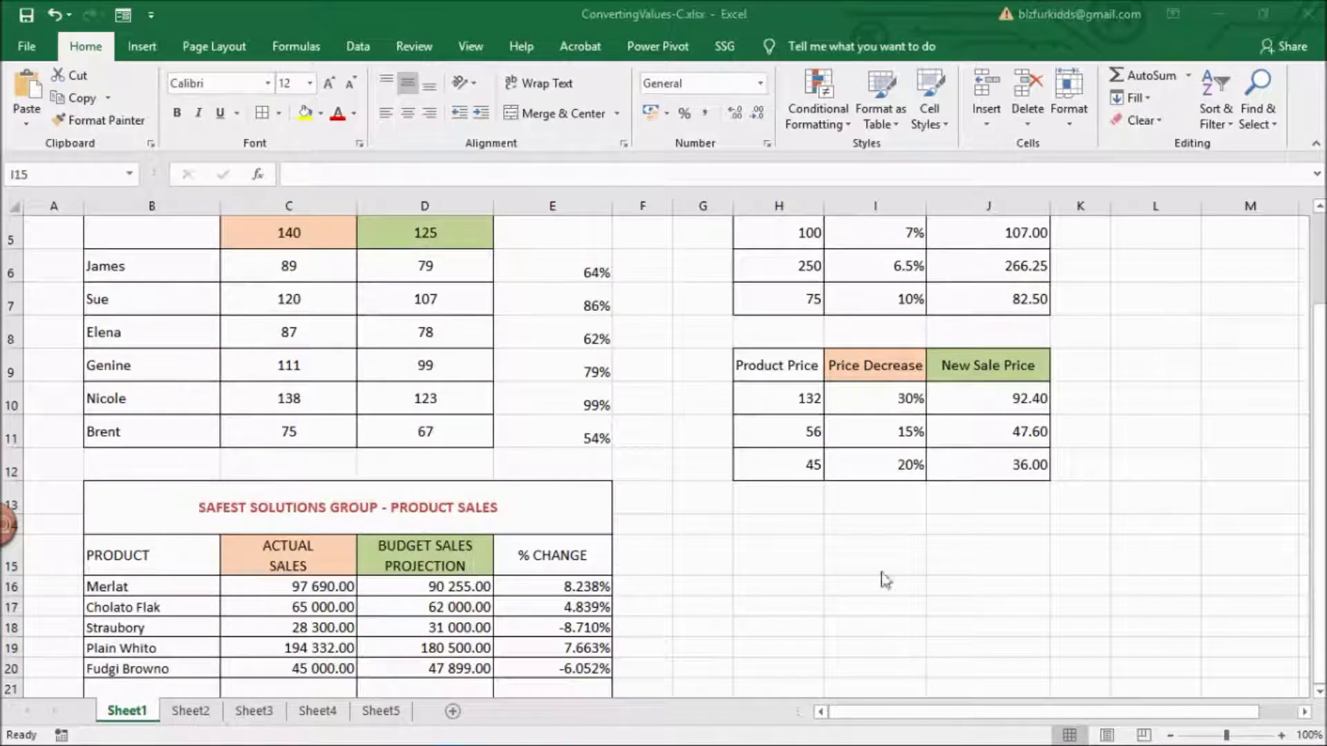
pyautogui.click(870, 557)
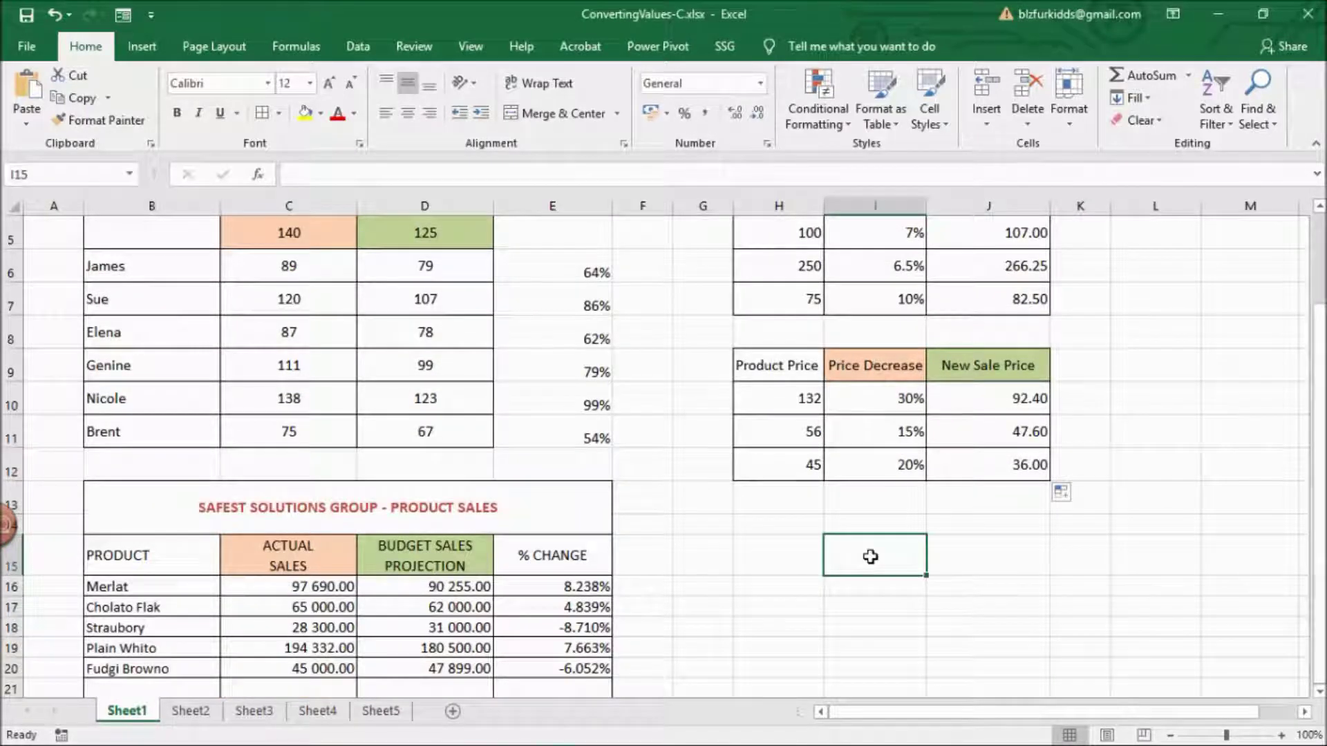
pyautogui.write('15')
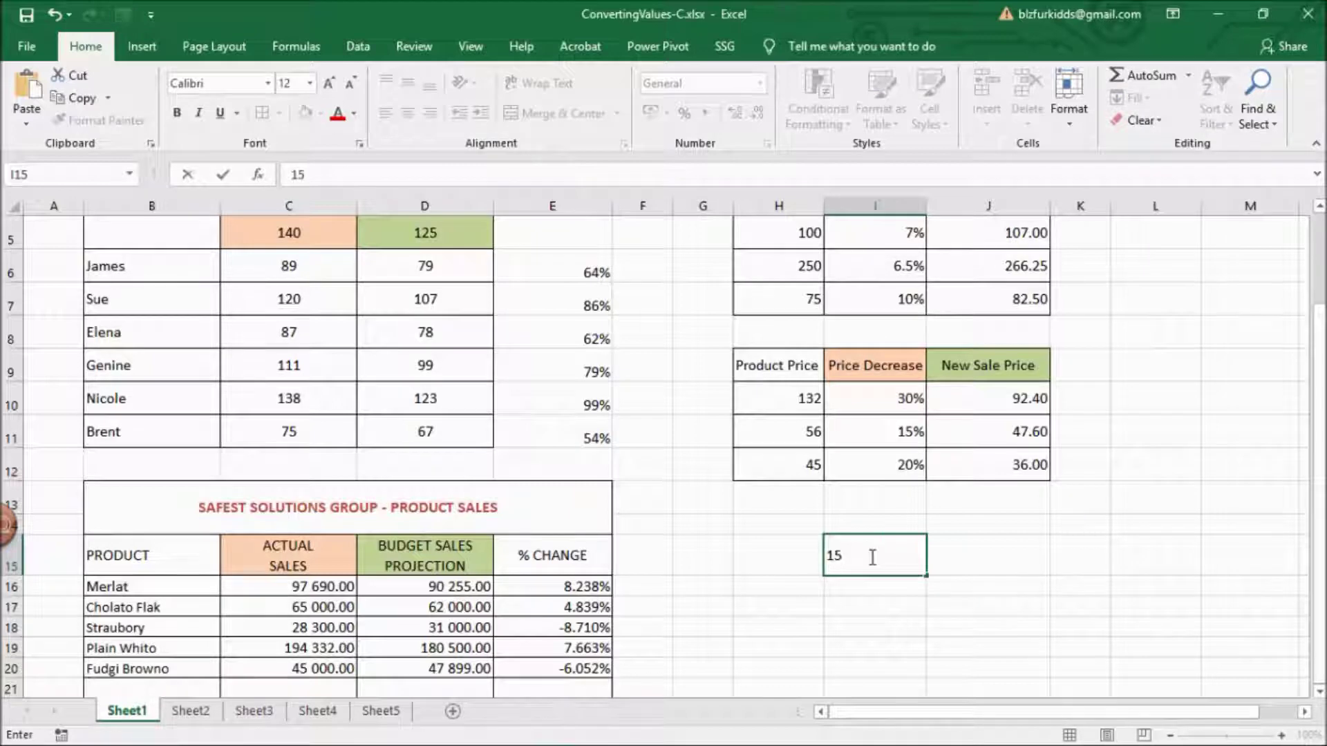
pyautogui.write('%')
pyautogui.press('Return')
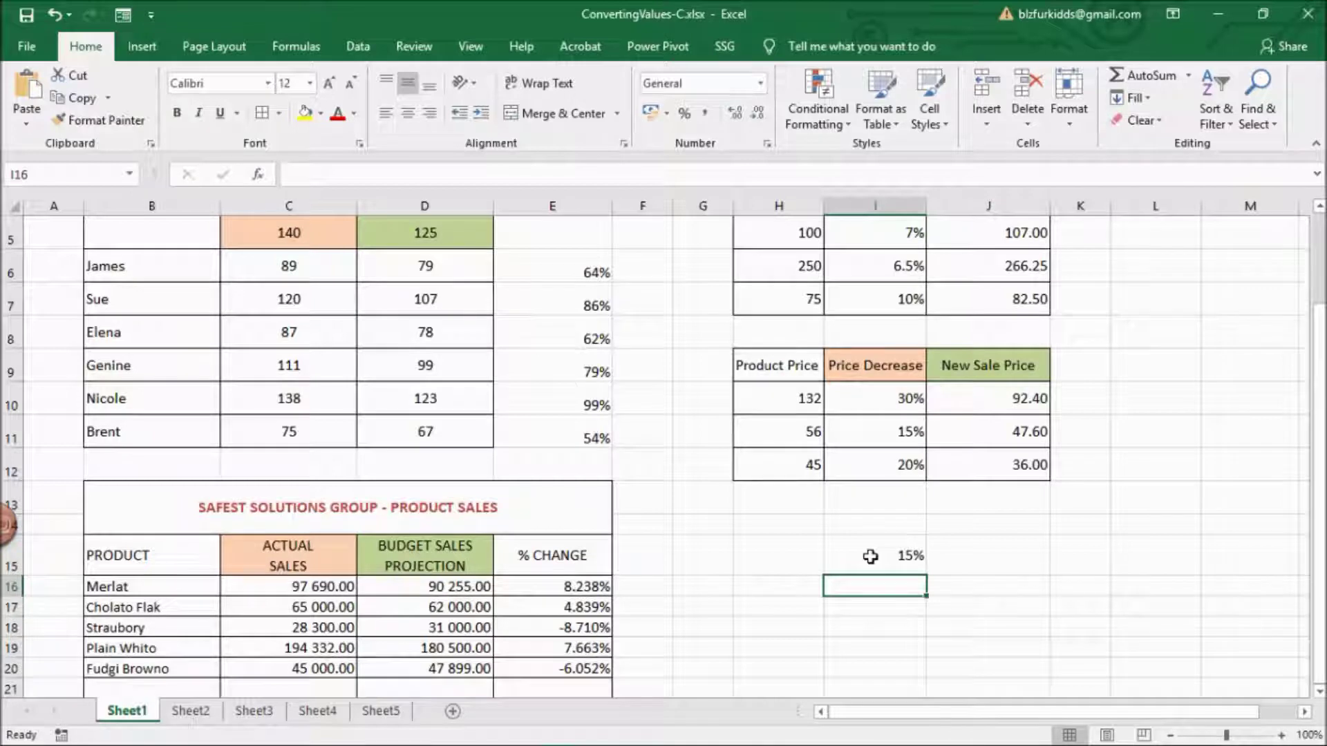
# - Enter 15 in I16 and apply the percentage number format to it
pyautogui.write('15')
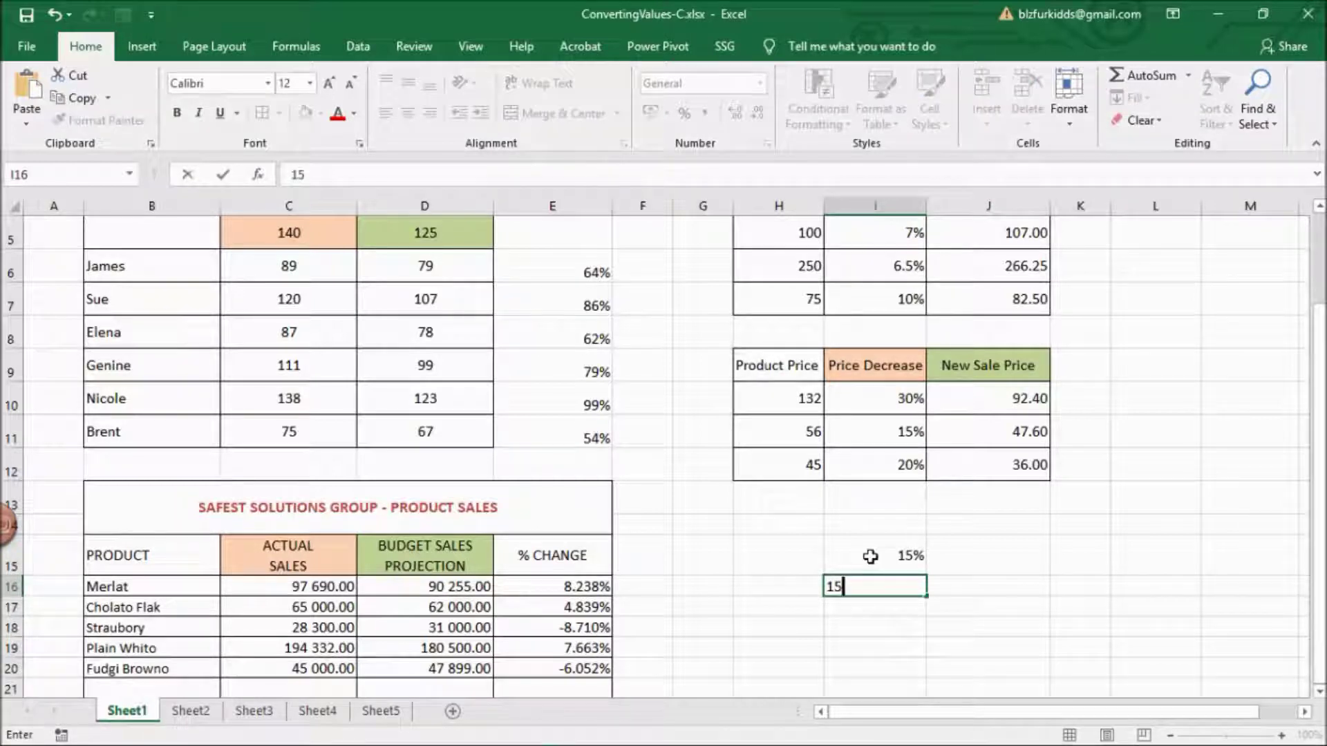
pyautogui.press('Return')
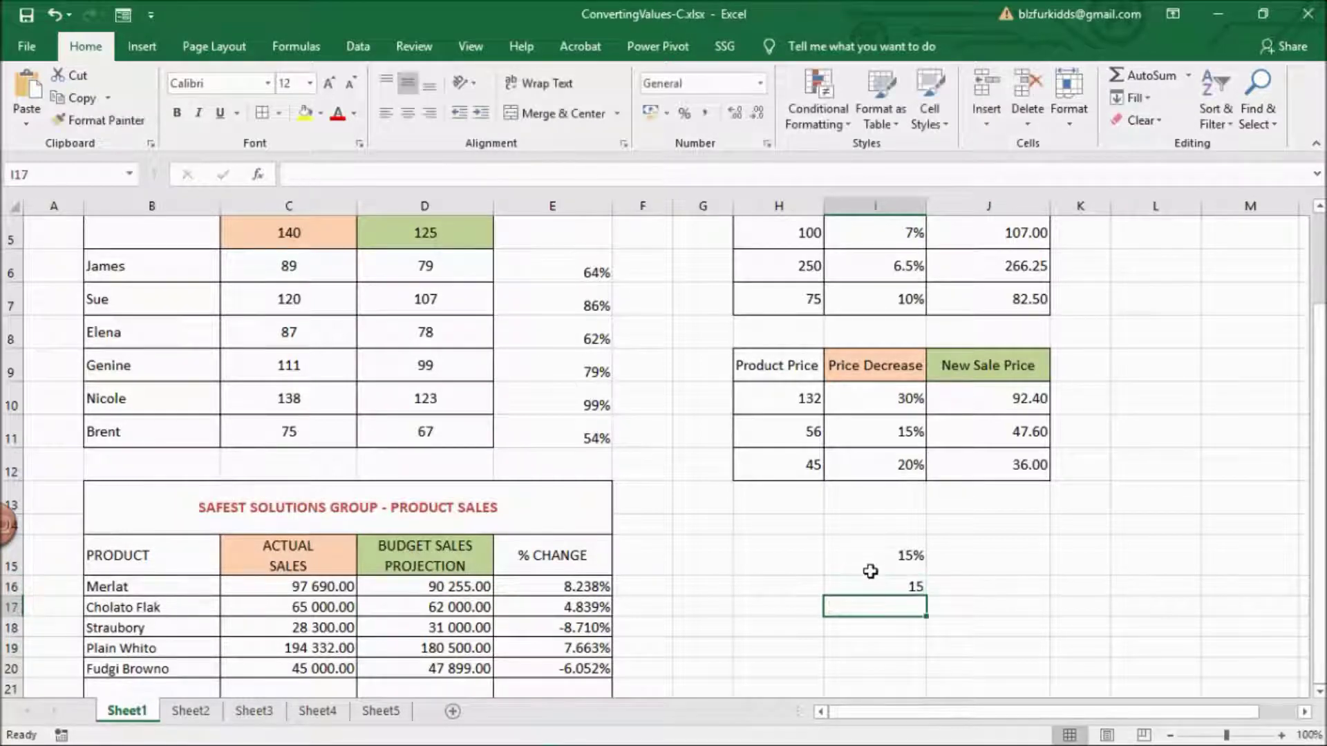
pyautogui.click(870, 583)
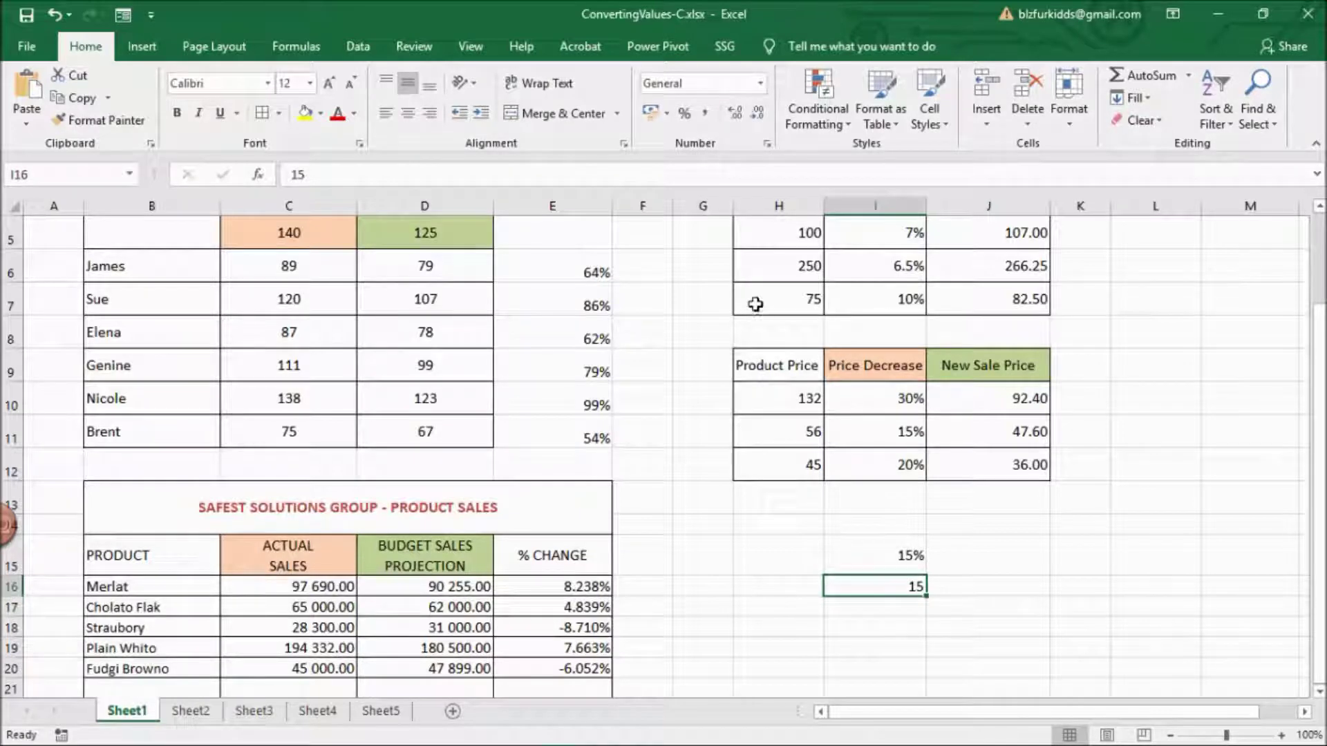
pyautogui.click(685, 113)
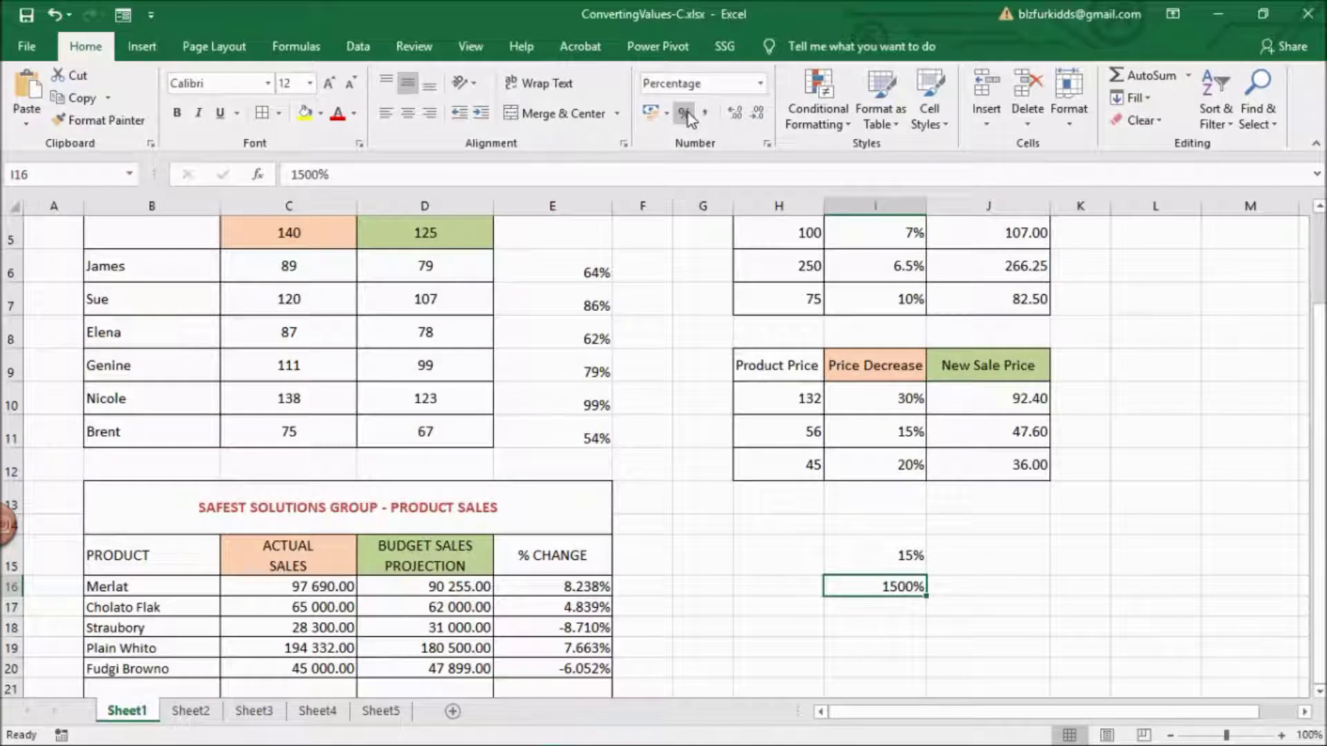
# - Format the empty cell I17 as a percentage, then enter 15 in it
pyautogui.click(861, 604)
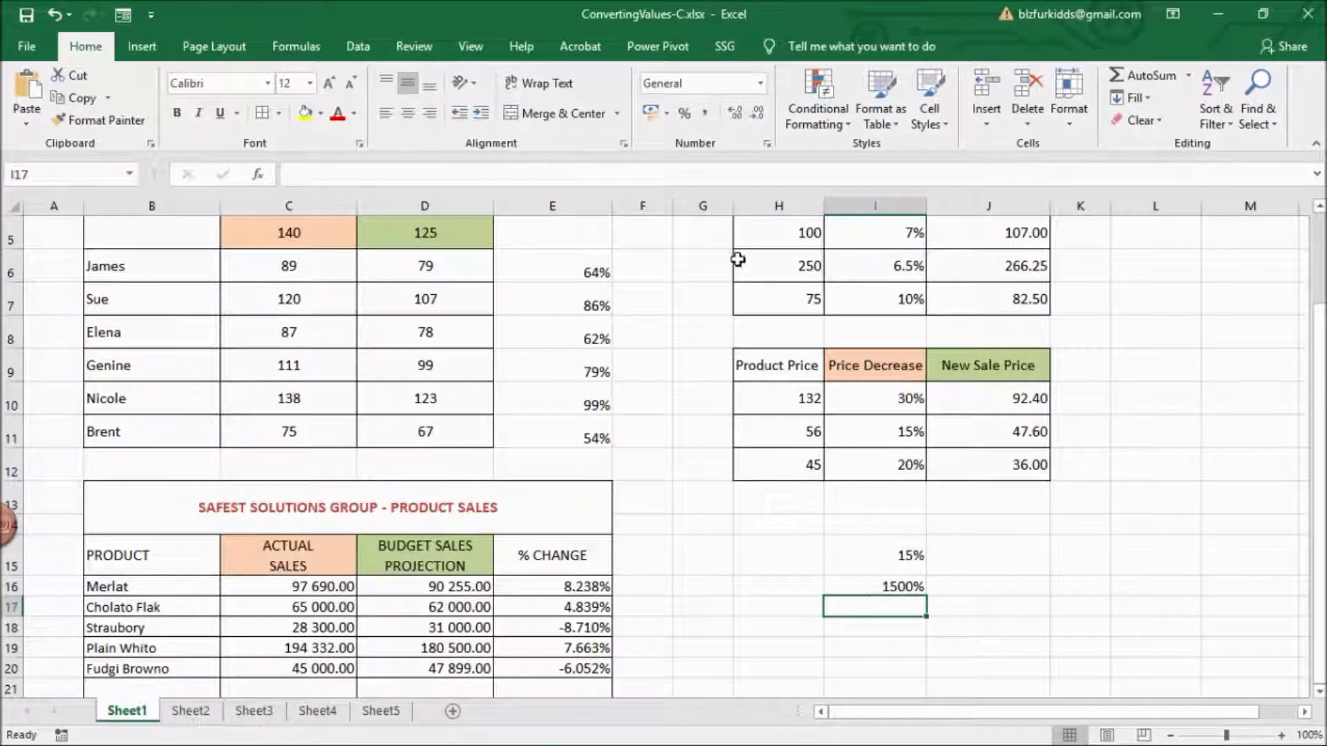
pyautogui.click(684, 114)
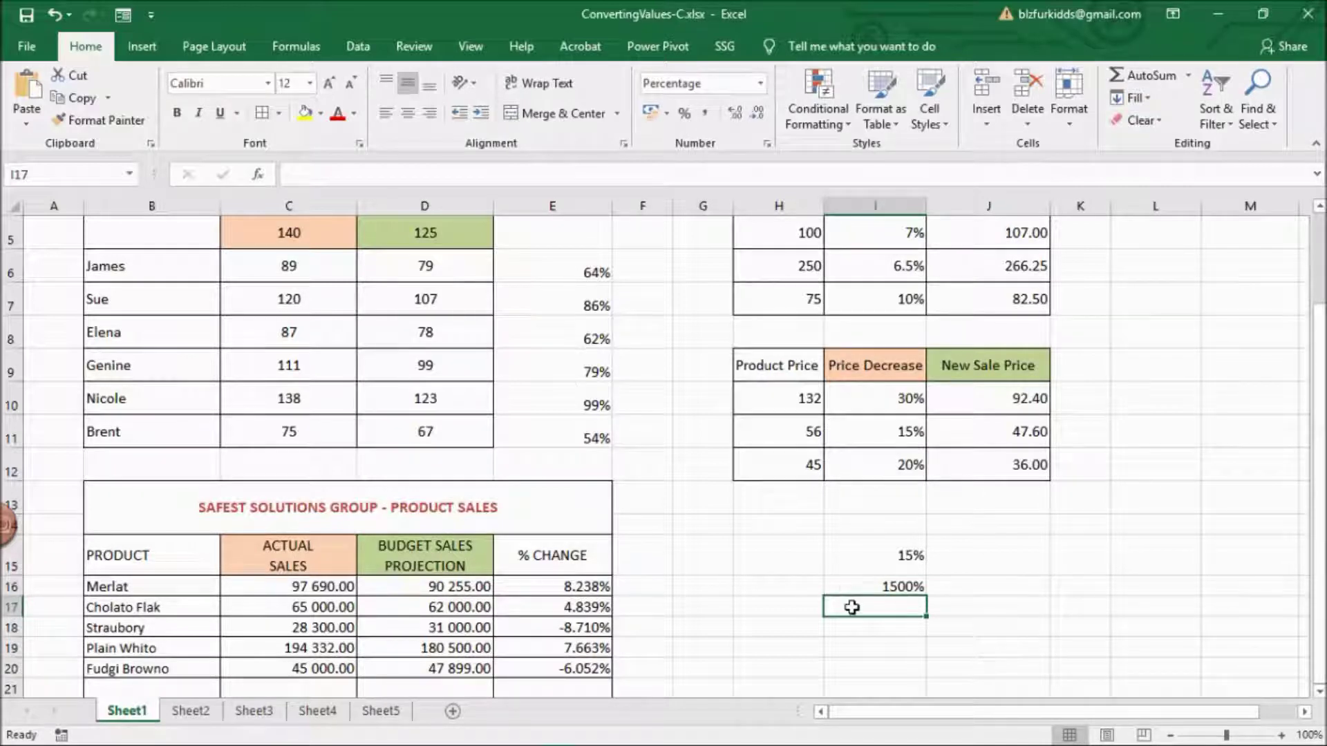
pyautogui.write('15')
pyautogui.press('Return')
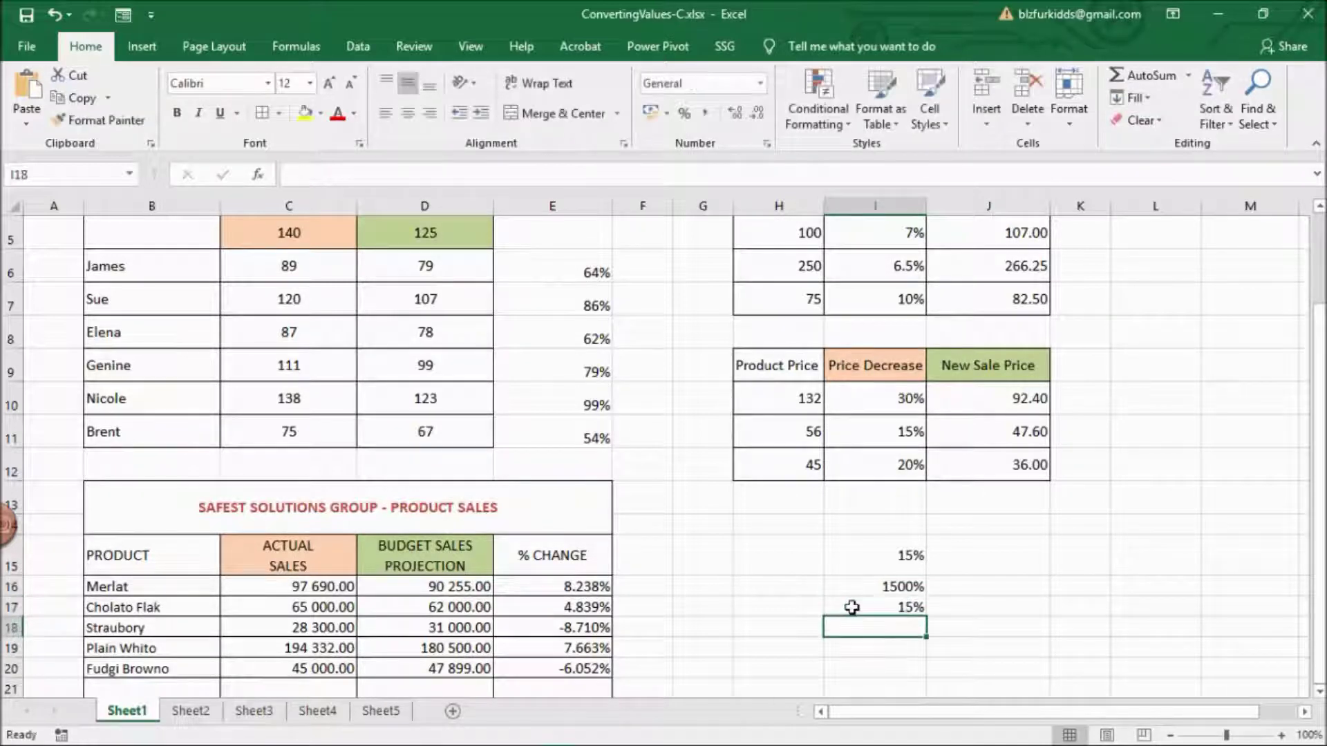
pyautogui.click(872, 583)
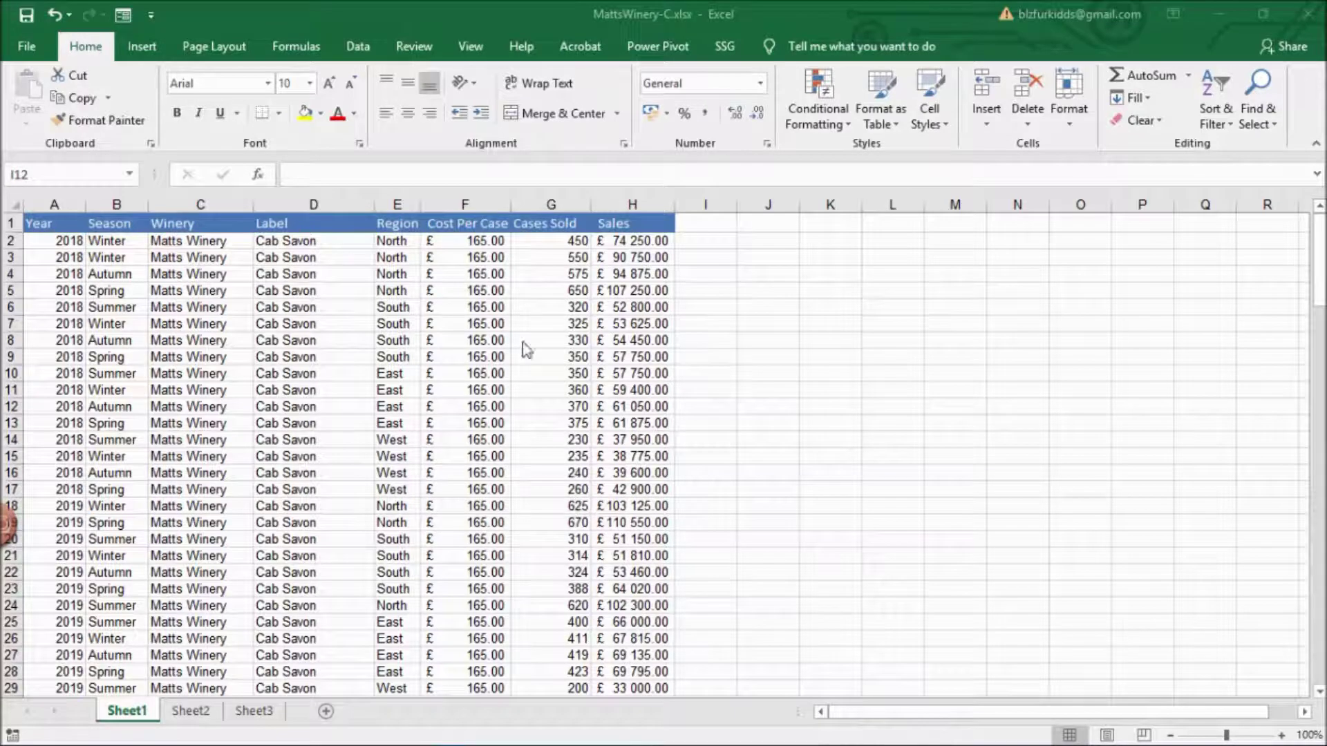
# - Select the Cases Sold values in G2:G22 and add Maximum and Minimum to the status bar calculations
pyautogui.click(539, 241)
pyautogui.moveTo(539, 244); pyautogui.dragTo(573, 572)
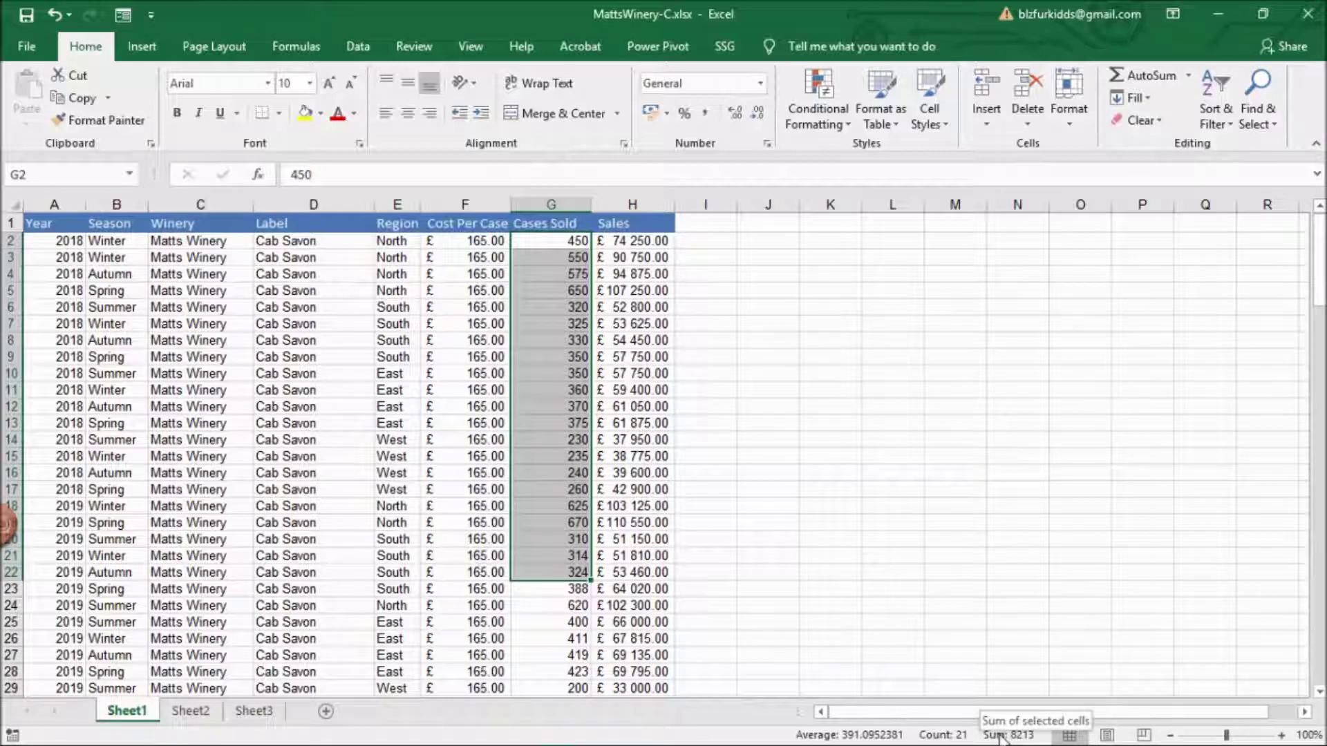
pyautogui.rightClick(763, 737)
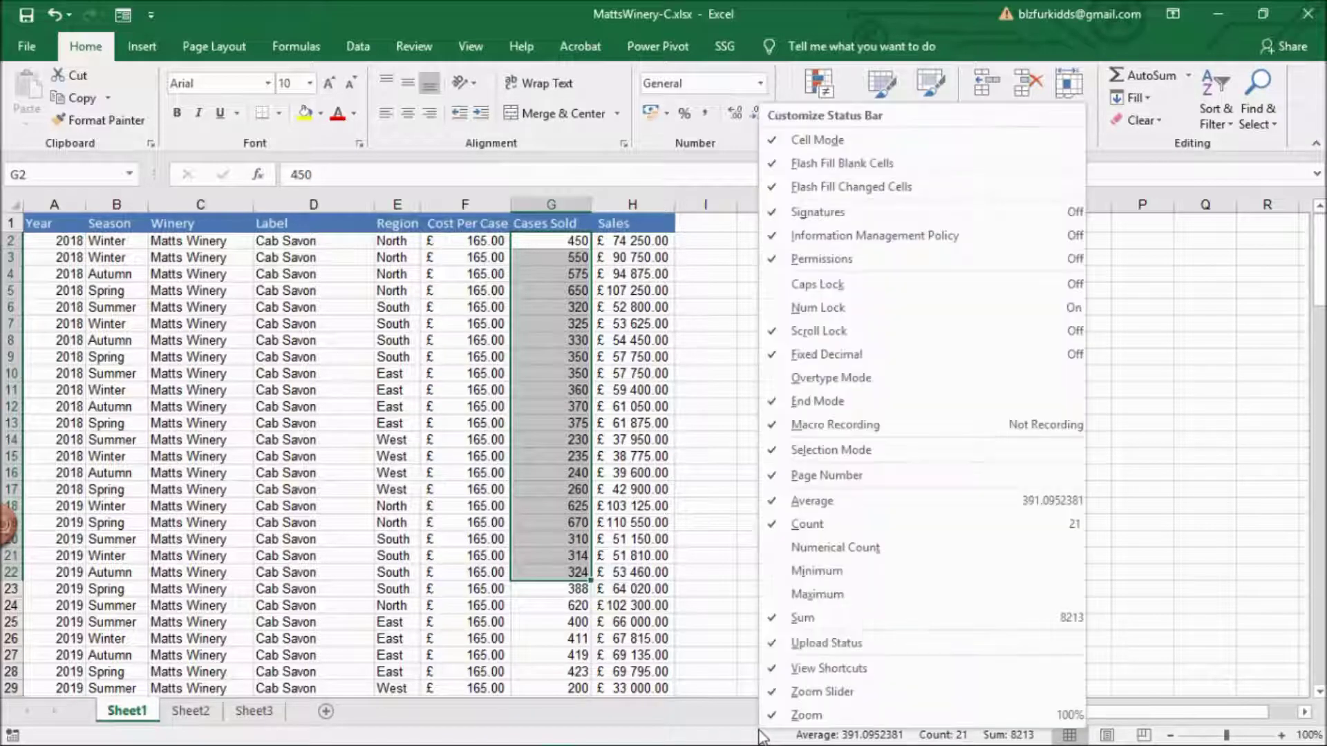
pyautogui.click(774, 594)
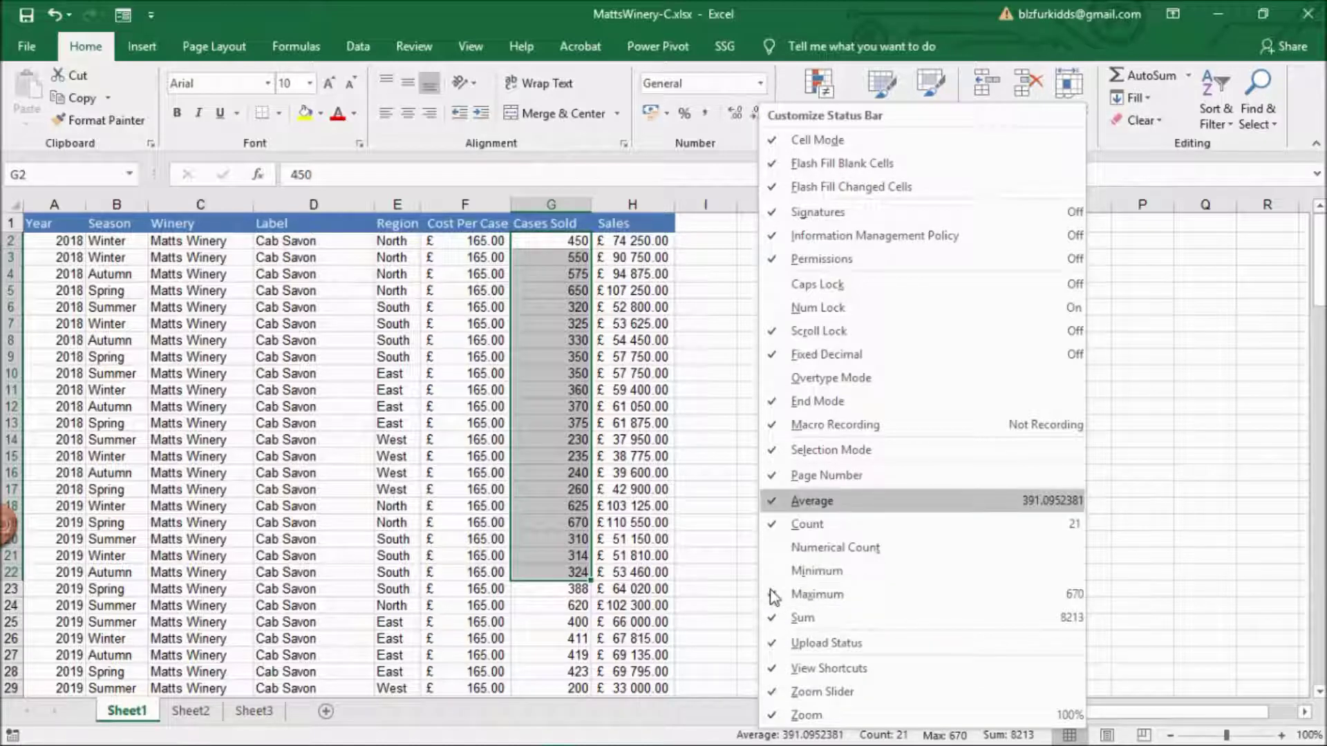
pyautogui.click(774, 573)
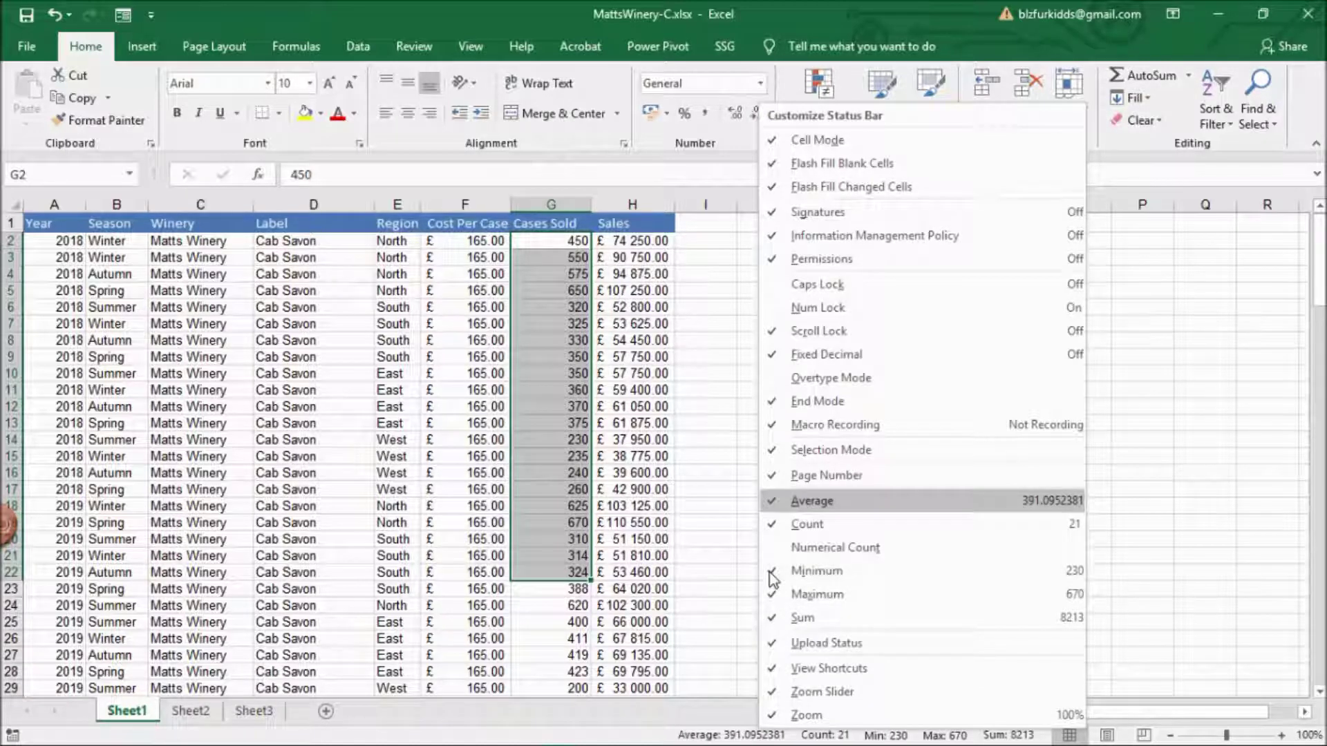
pyautogui.click(691, 727)
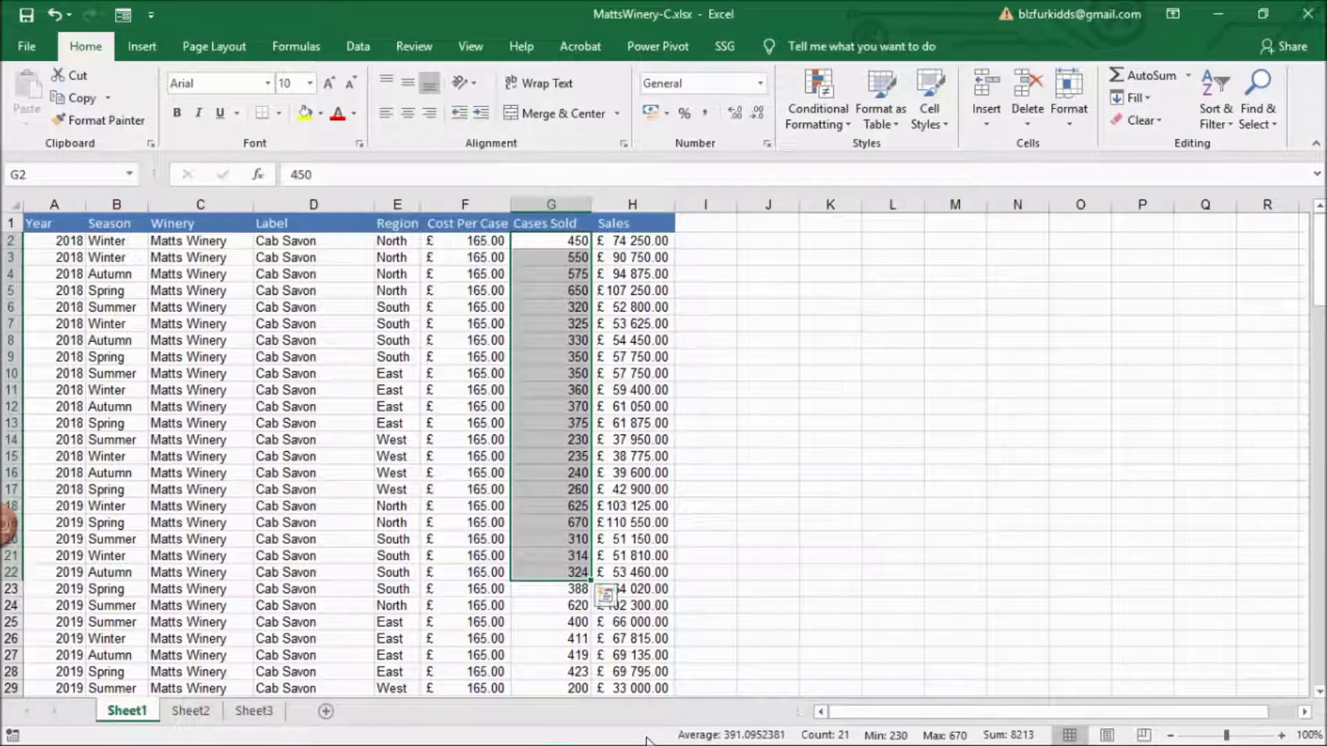
pyautogui.click(551, 605)
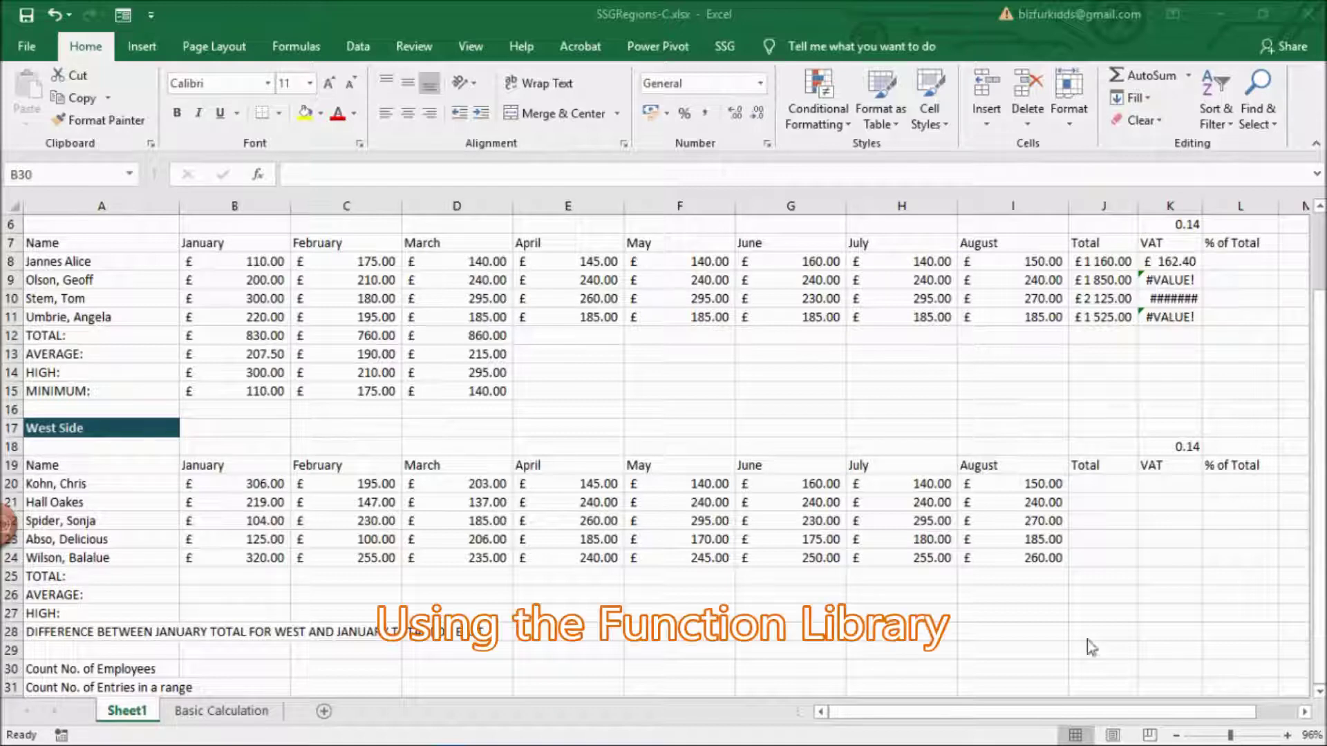
# - Insert the statistical COUNTA function in B30, beside Count No. of Employees
pyautogui.click(247, 665)
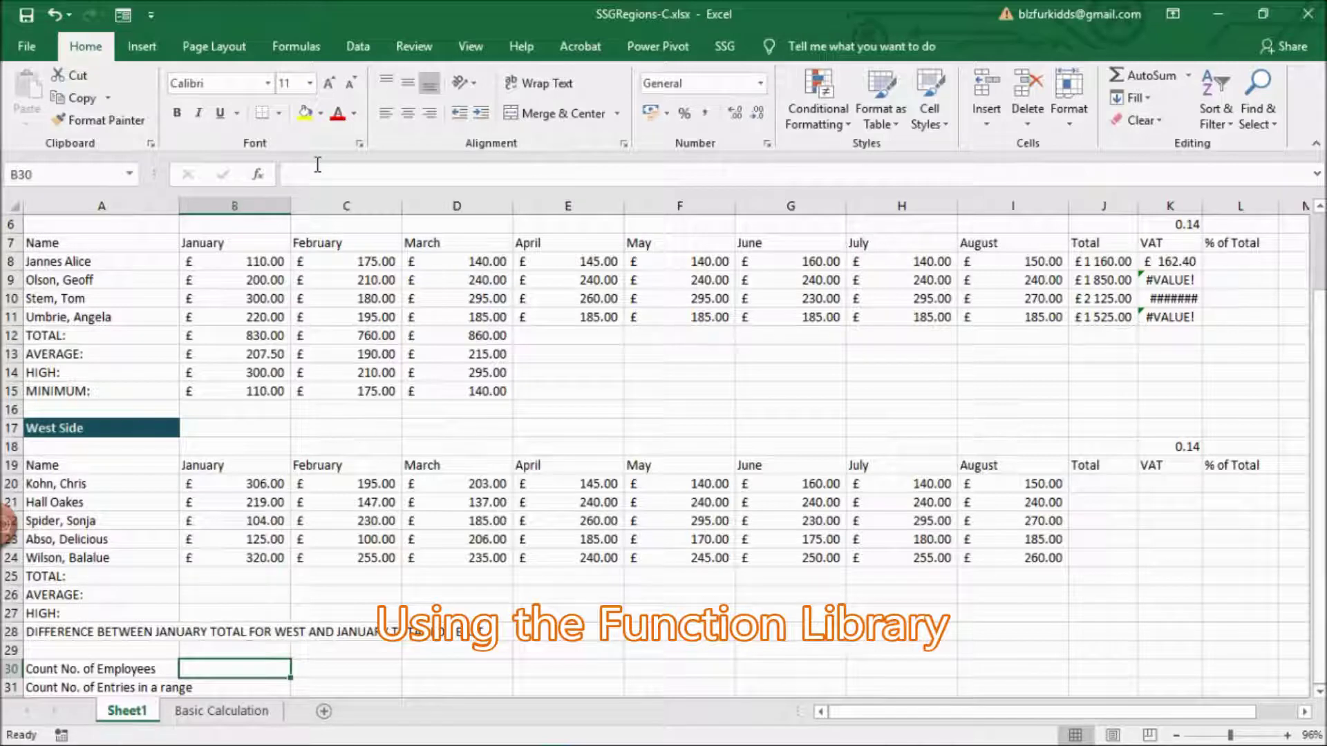
pyautogui.click(300, 46)
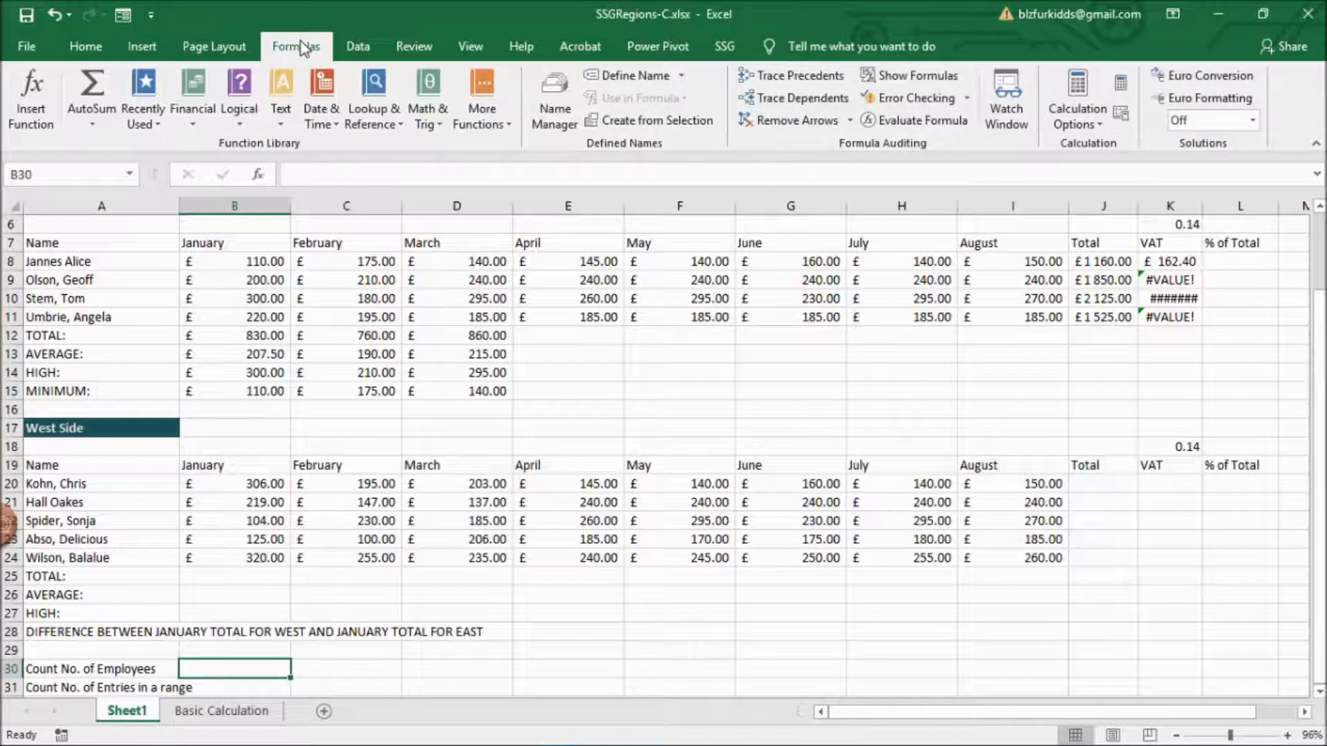
pyautogui.click(494, 122)
pyautogui.moveTo(513, 151)
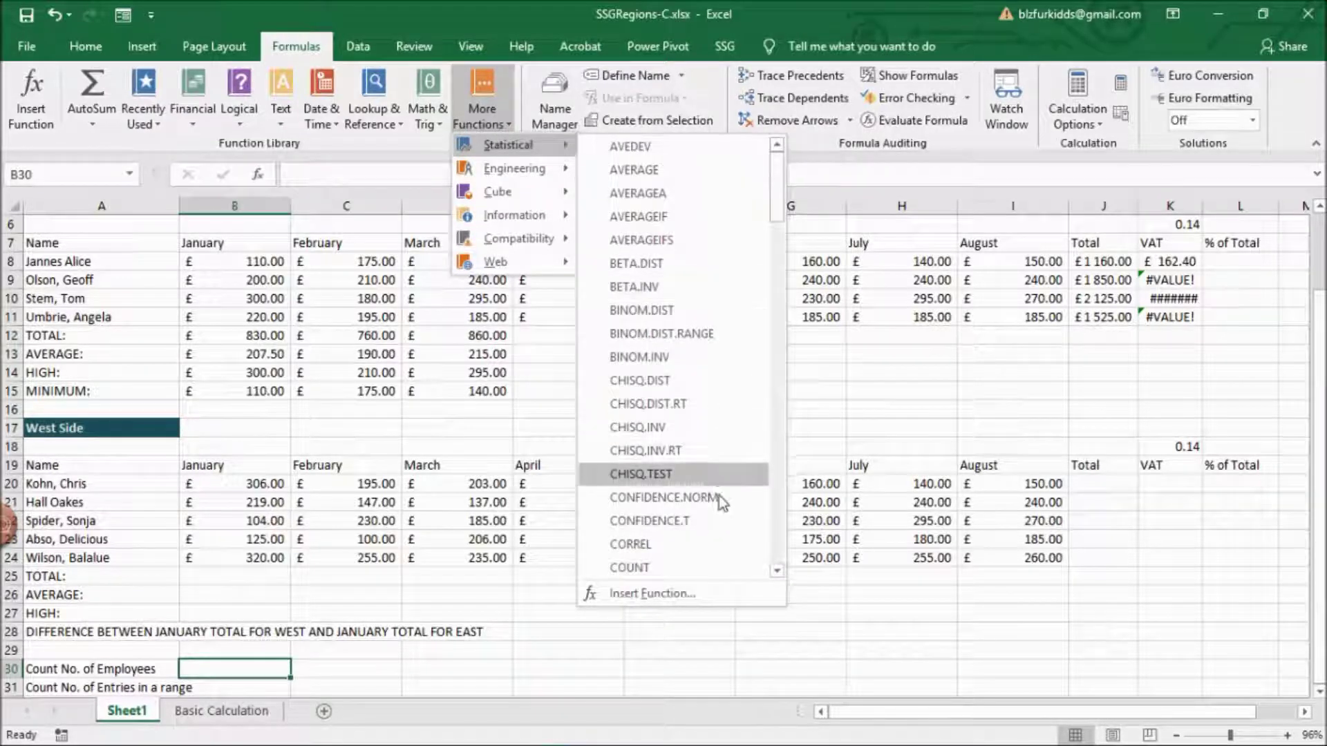
pyautogui.click(778, 569)
pyautogui.click(778, 569)
pyautogui.click(777, 569)
pyautogui.click(777, 569)
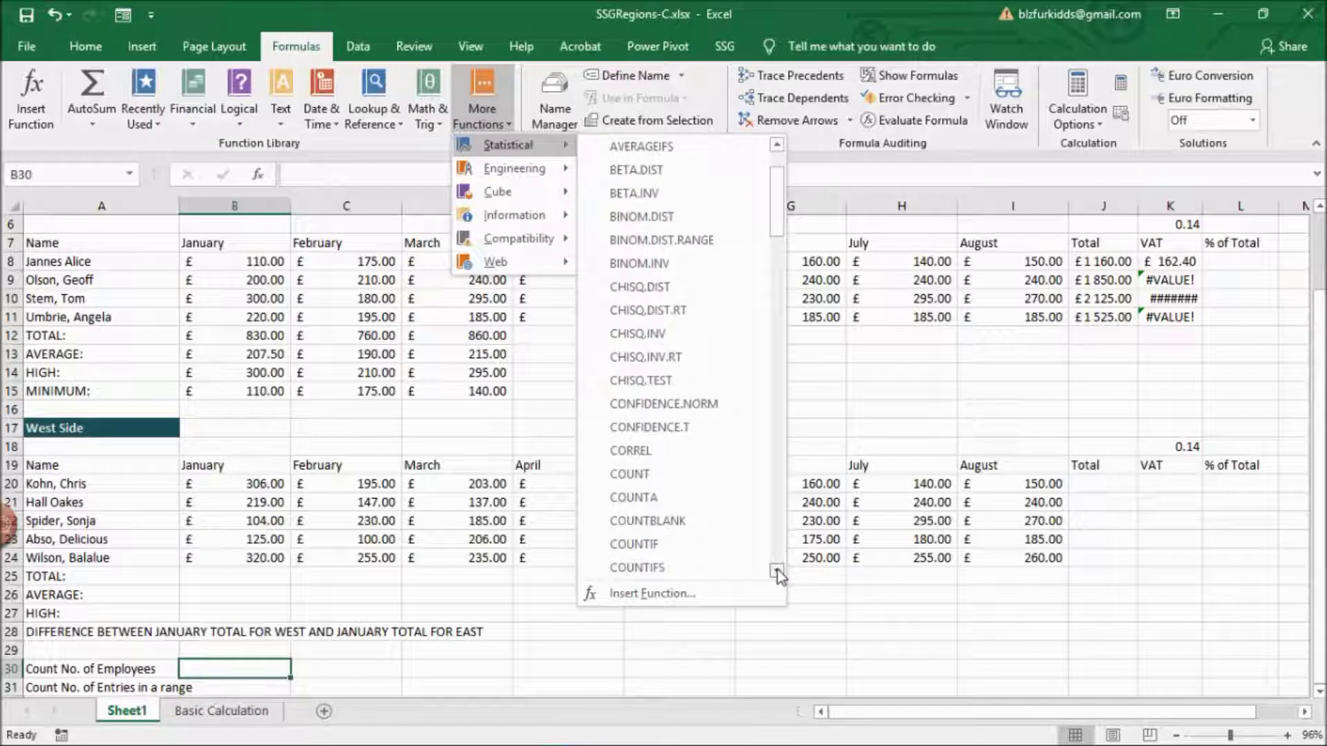
pyautogui.click(693, 499)
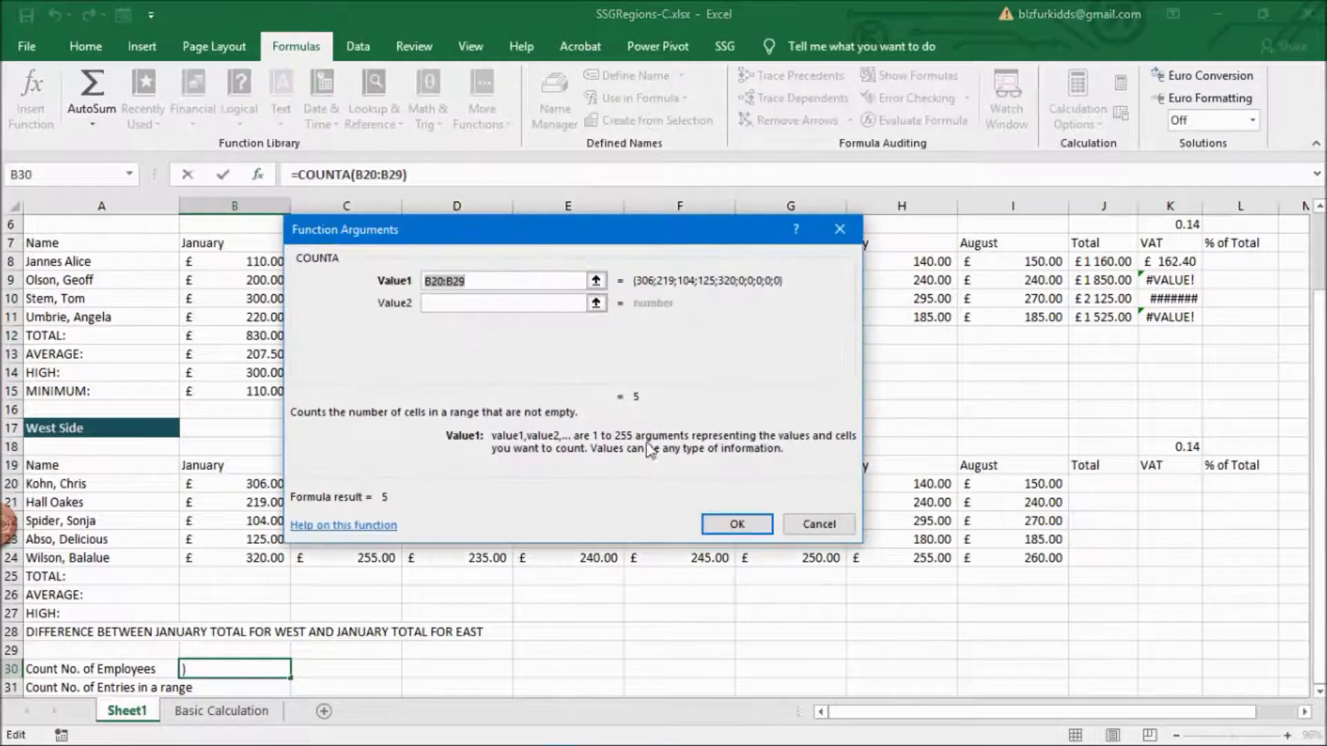
# - Set the COUNTA arguments to the employee name ranges A8:A11 and A20:A24 and insert the formula
pyautogui.press('BackSpace')
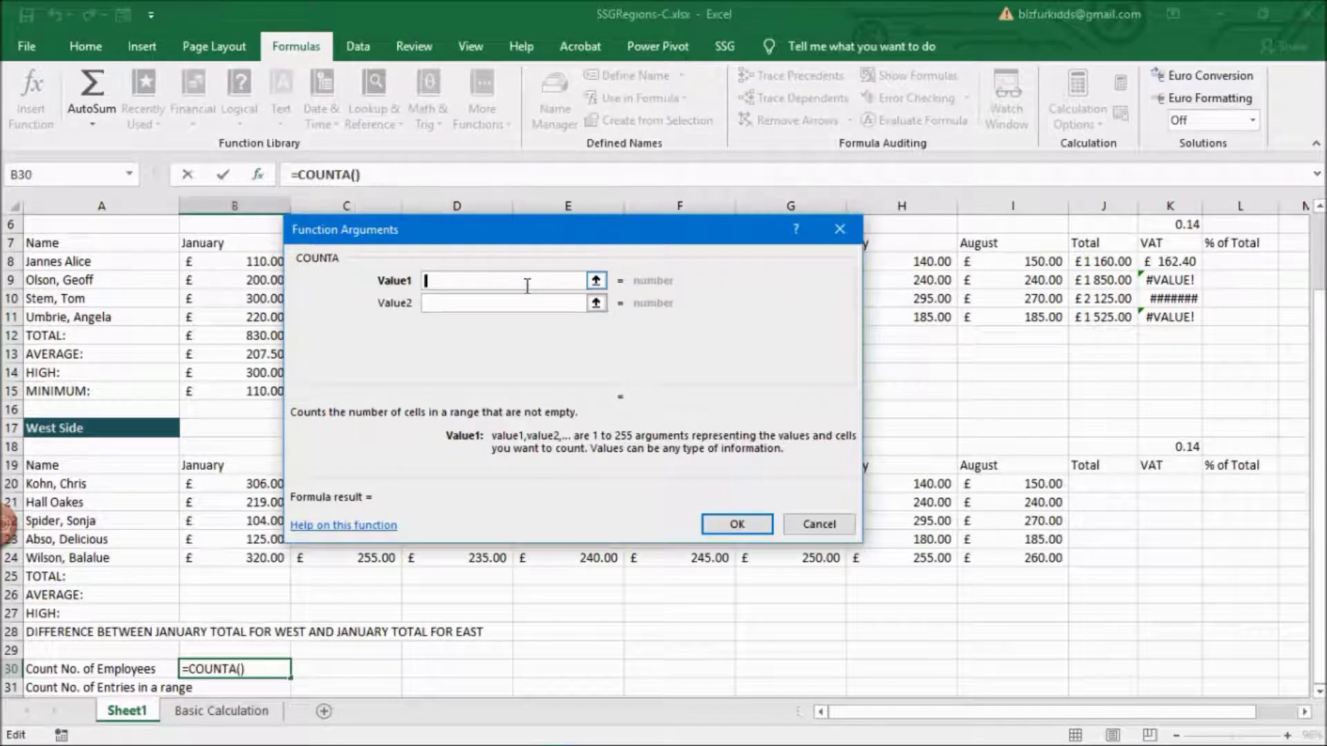
pyautogui.moveTo(90, 262); pyautogui.dragTo(89, 316)
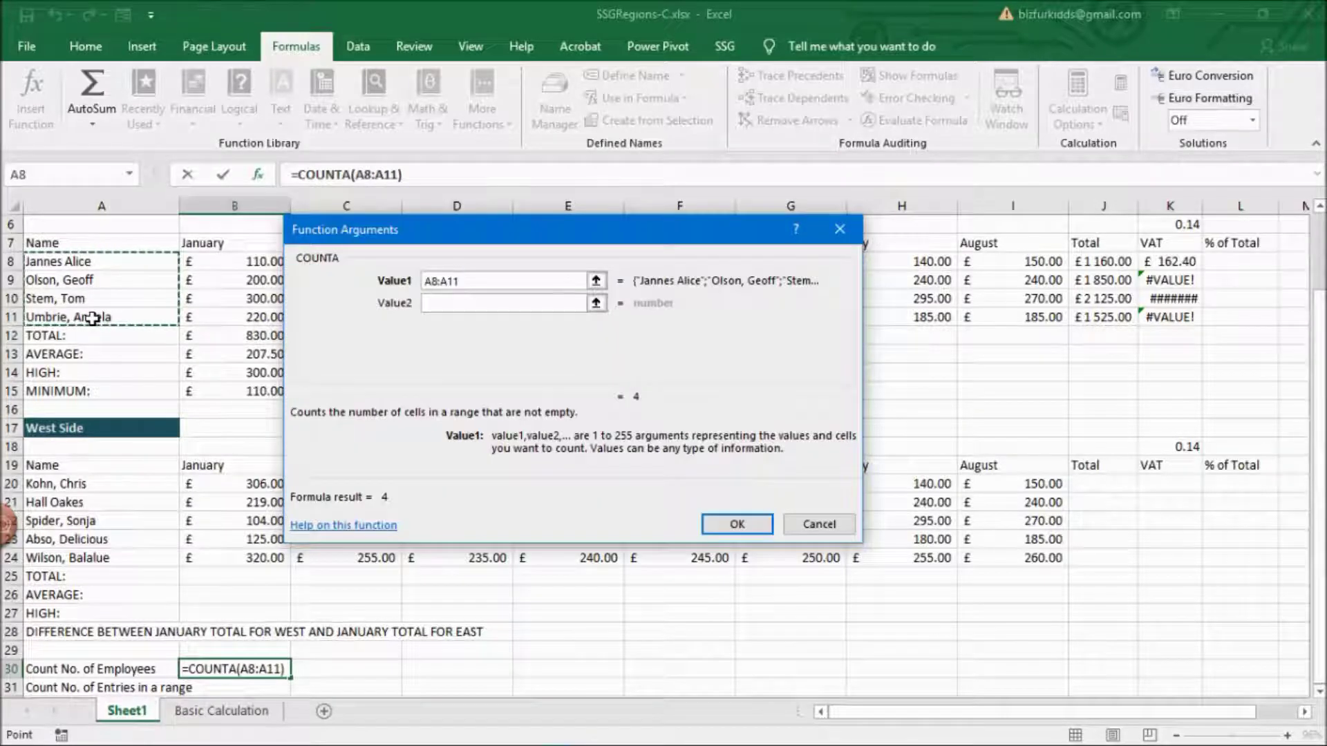
pyautogui.click(430, 305)
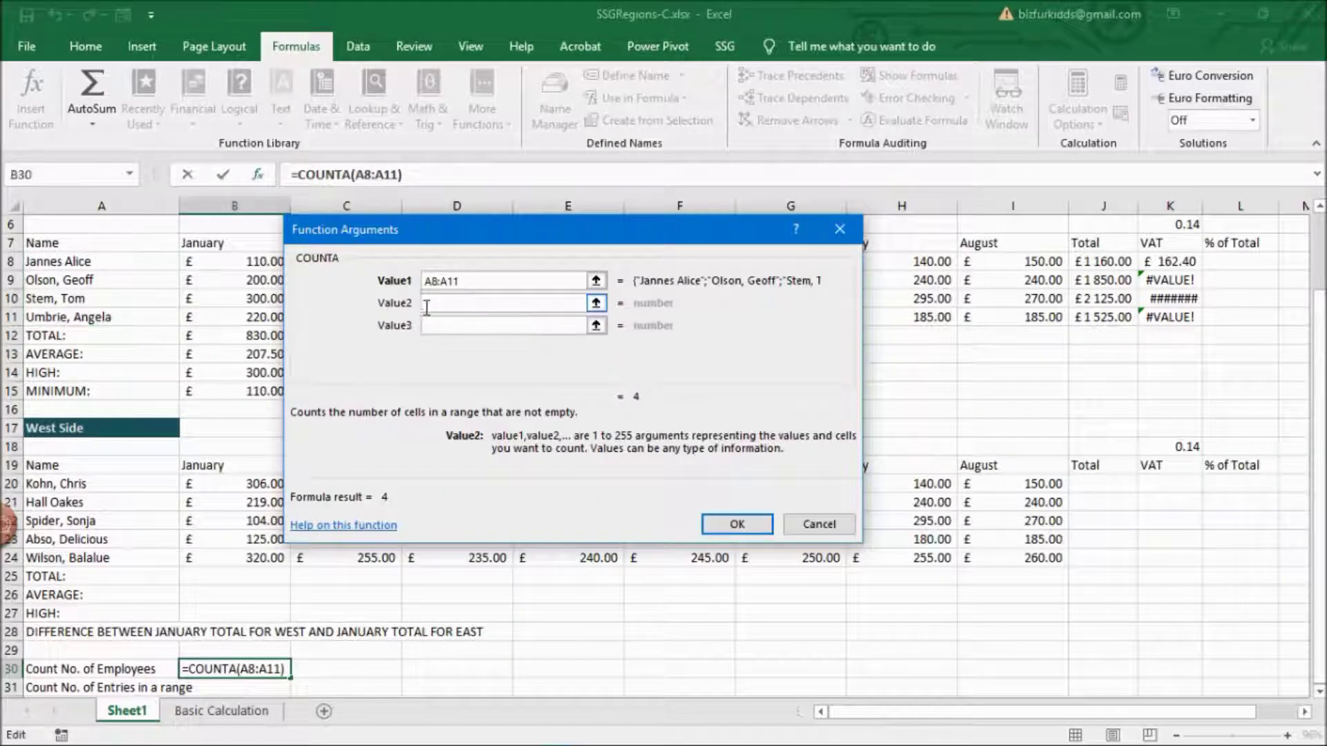
pyautogui.moveTo(104, 485); pyautogui.dragTo(104, 560)
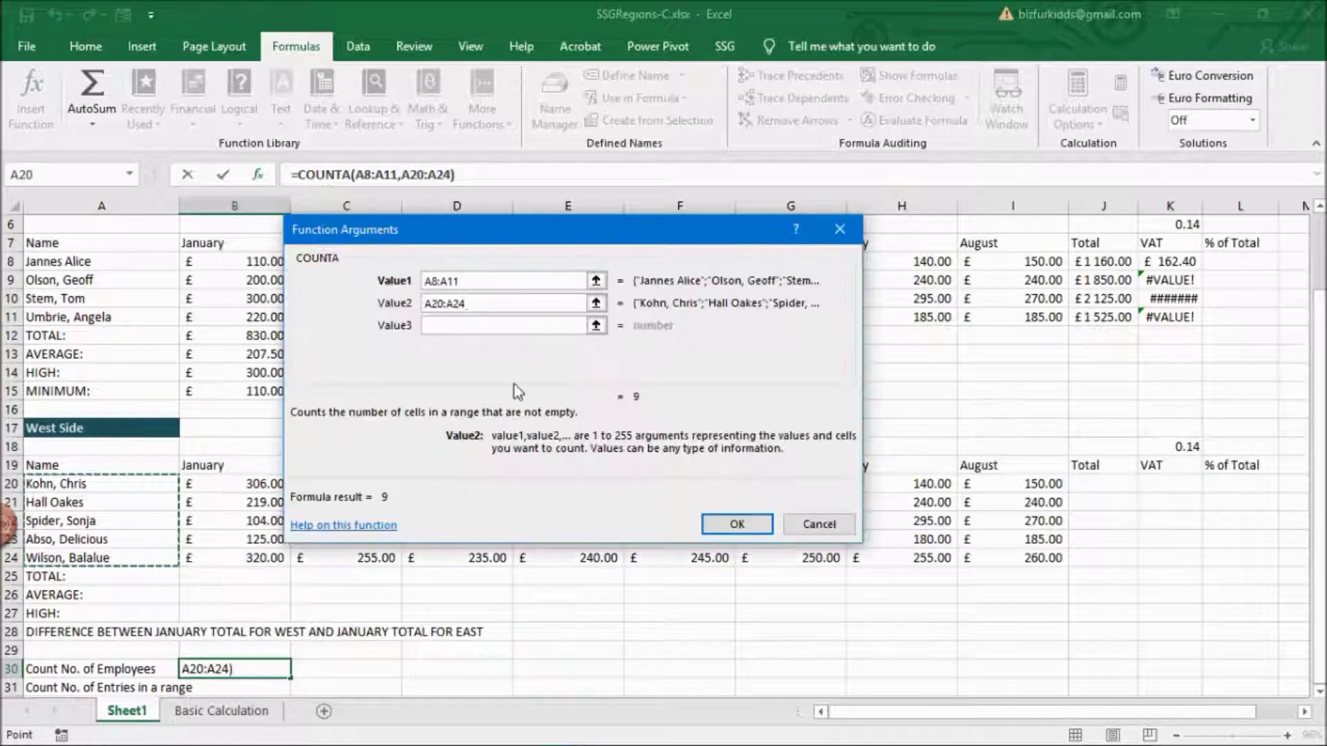
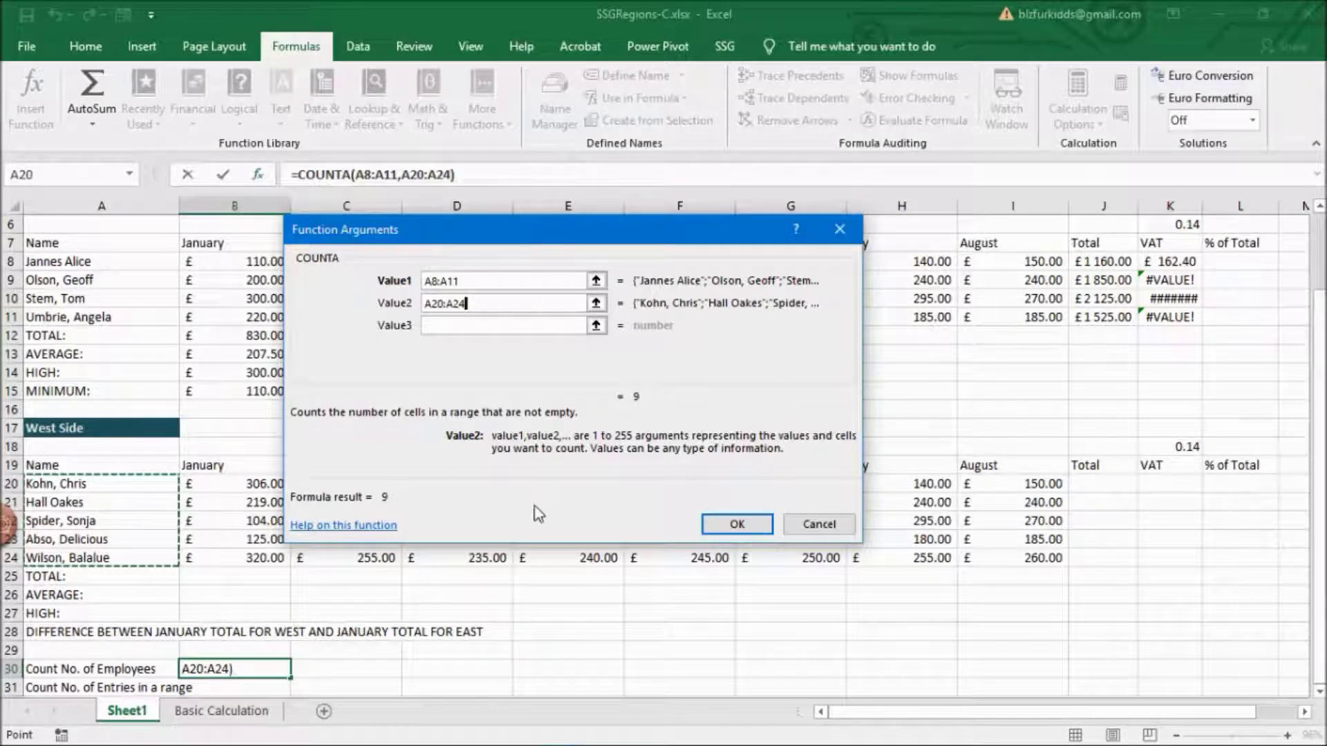
pyautogui.click(726, 523)
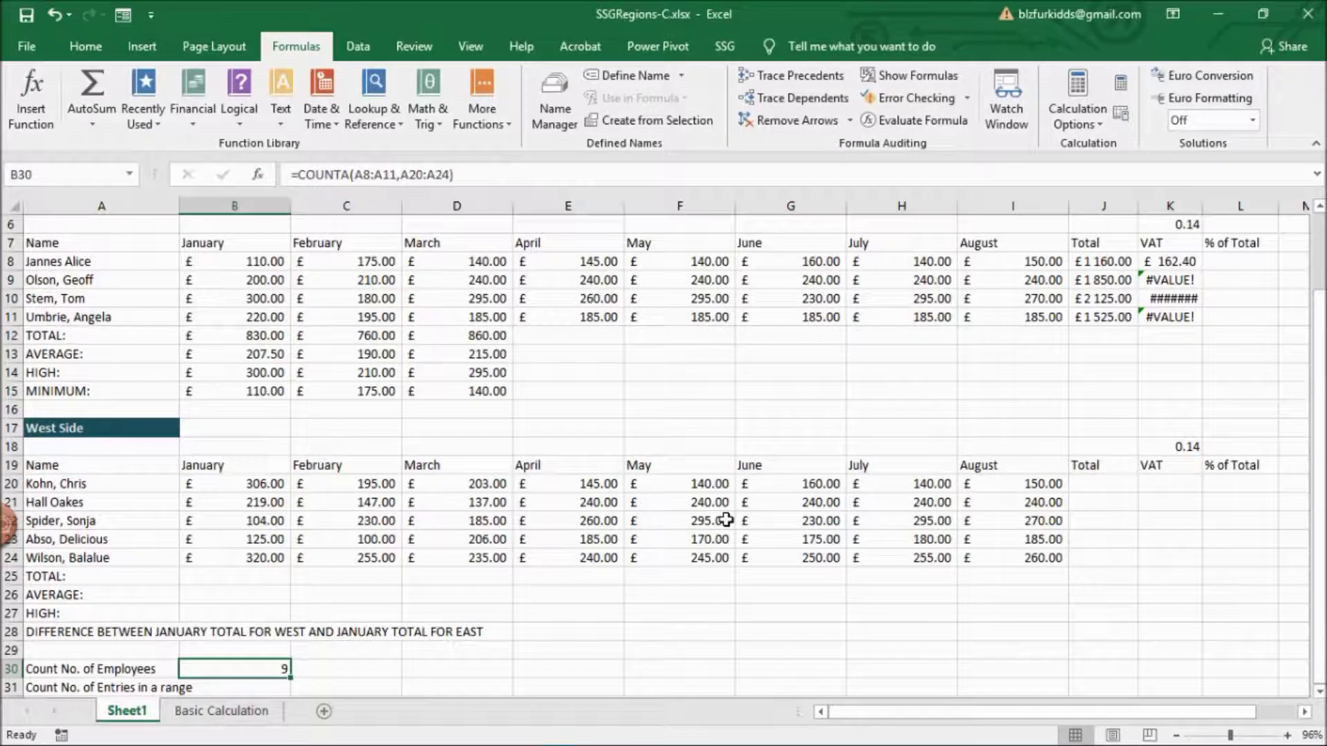
# - Clear the COUNTA formula from B30 and keep that cell selected
pyautogui.press('Delete')
pyautogui.scroll(-2, 618, 530)
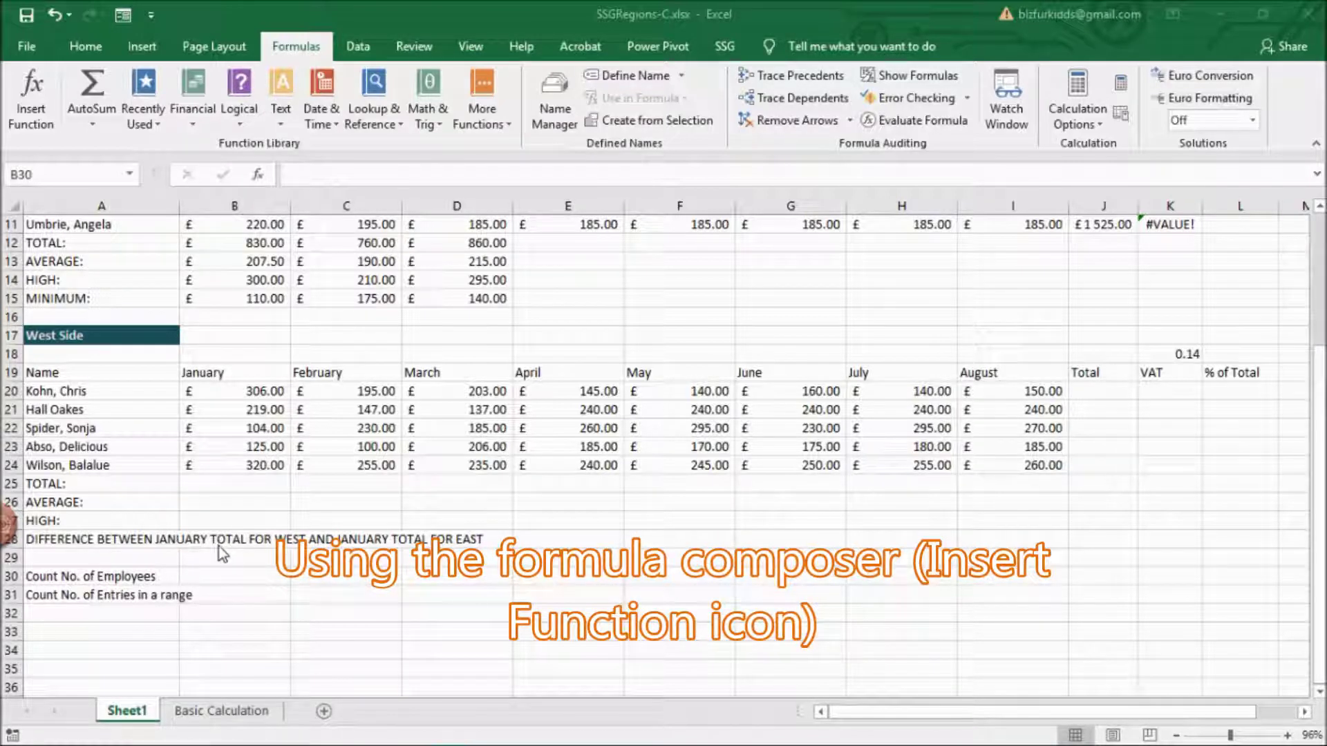
pyautogui.click(236, 571)
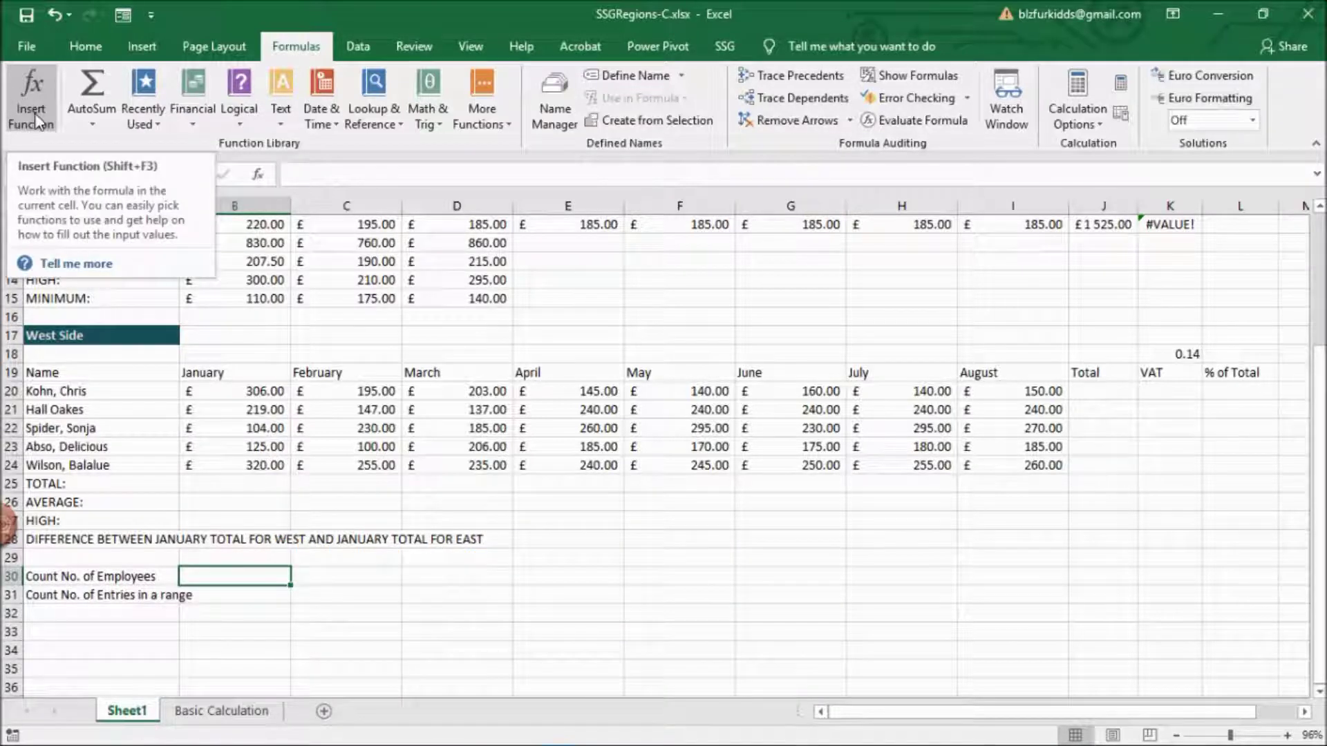
pyautogui.click(92, 54)
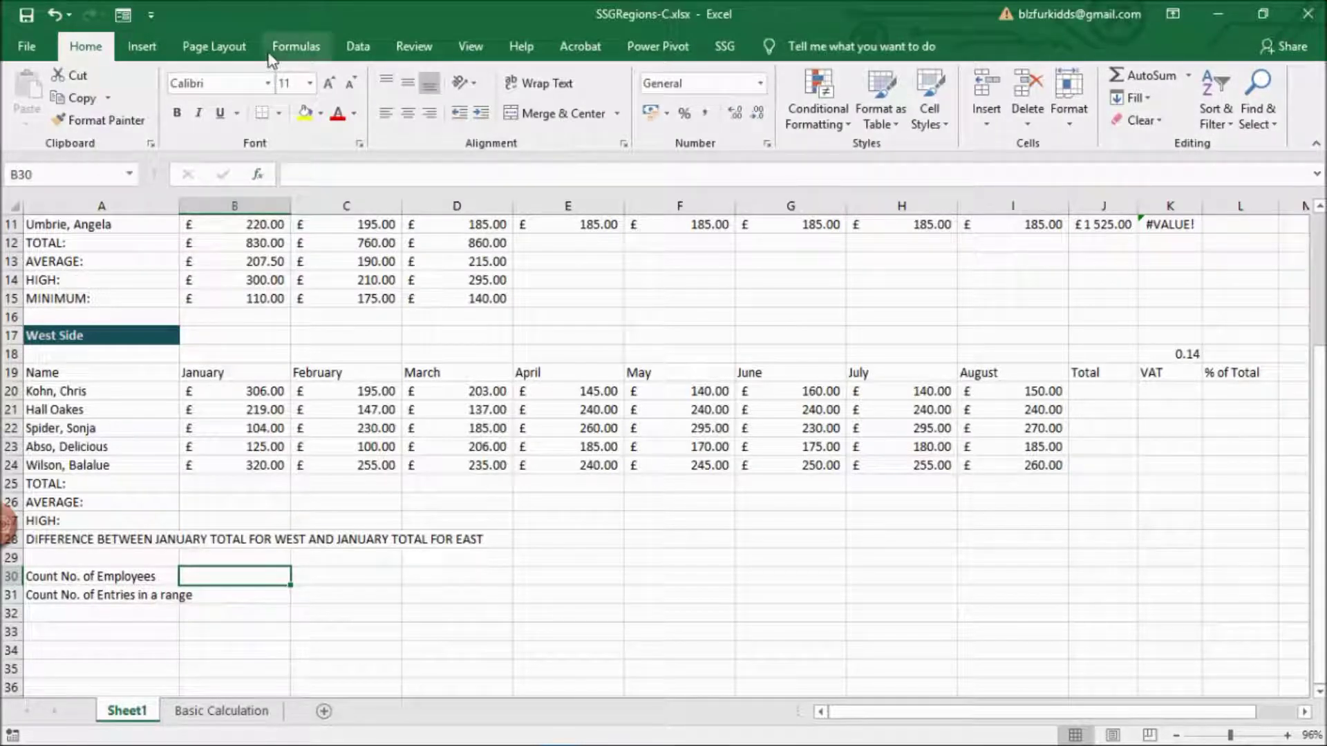
pyautogui.click(296, 47)
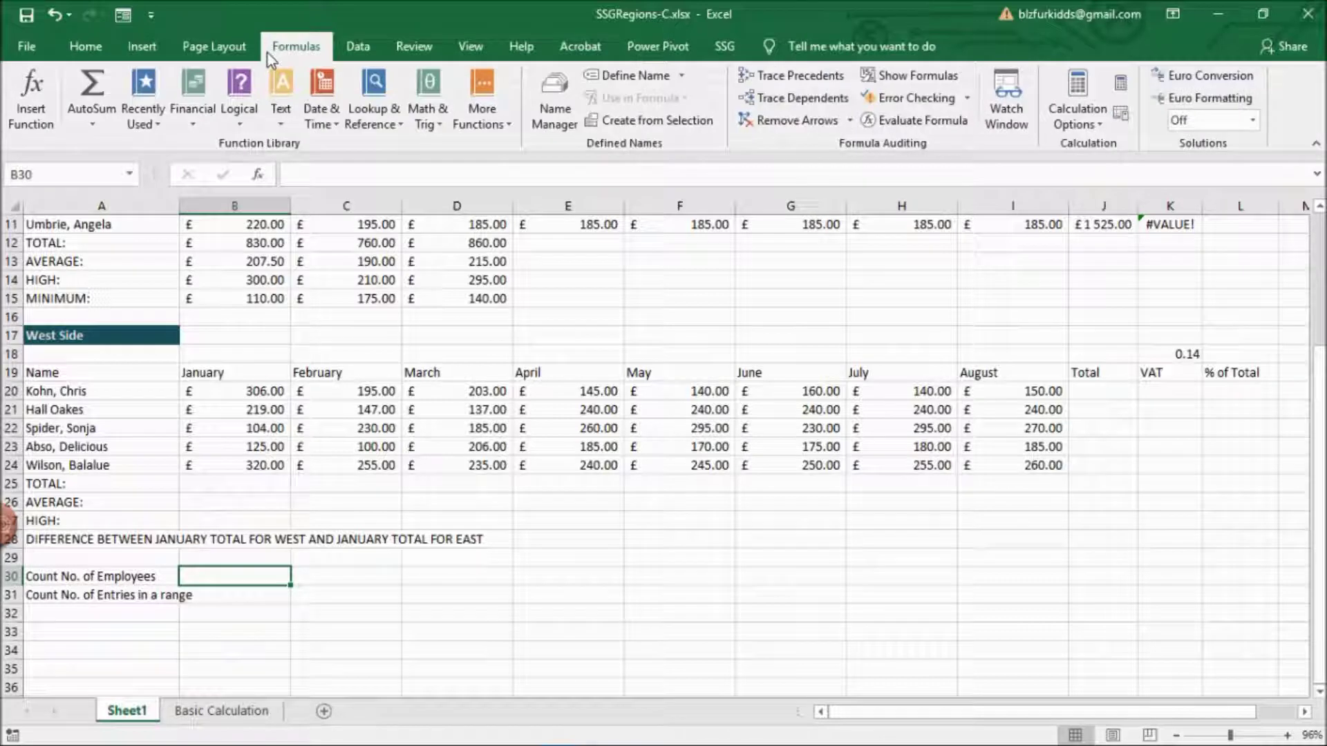
pyautogui.click(243, 105)
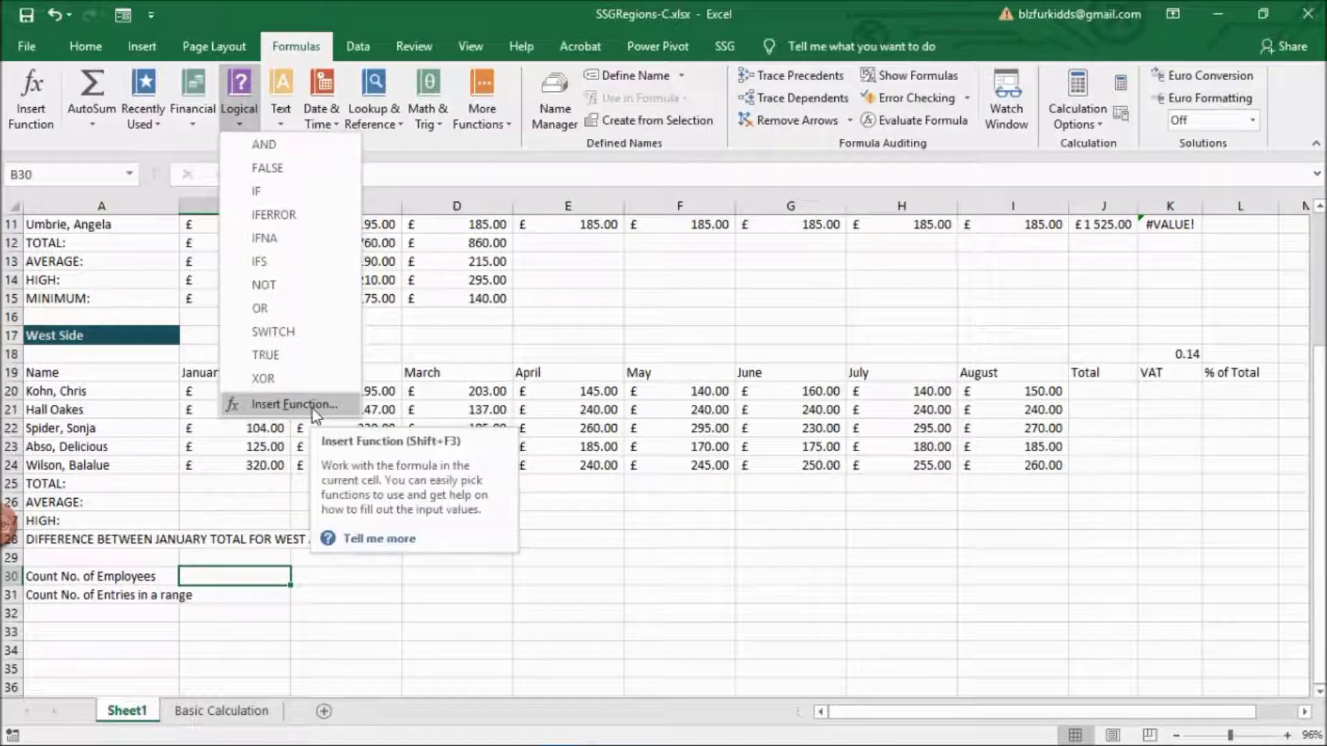
pyautogui.click(97, 138)
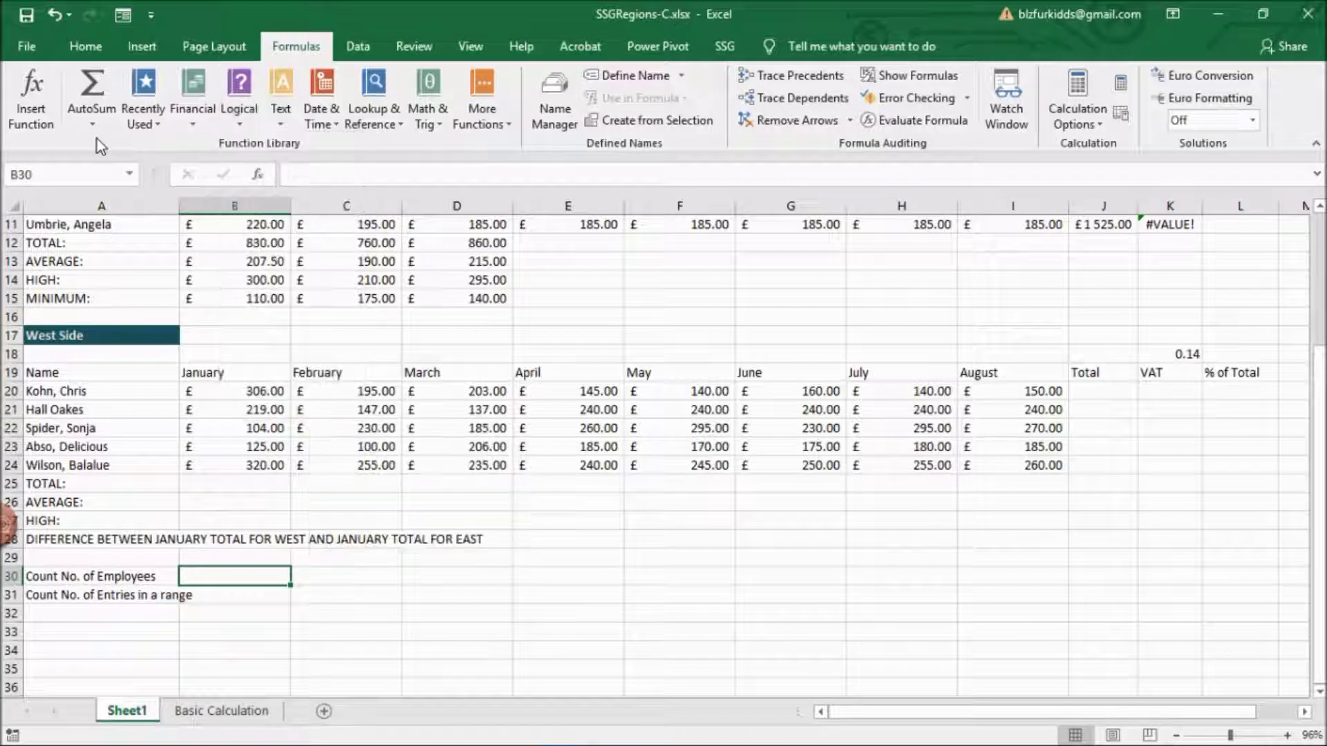
# - Search the function list for COUNT and insert the COUNTA function in B30, beside Count No. of Employees
pyautogui.click(37, 101)
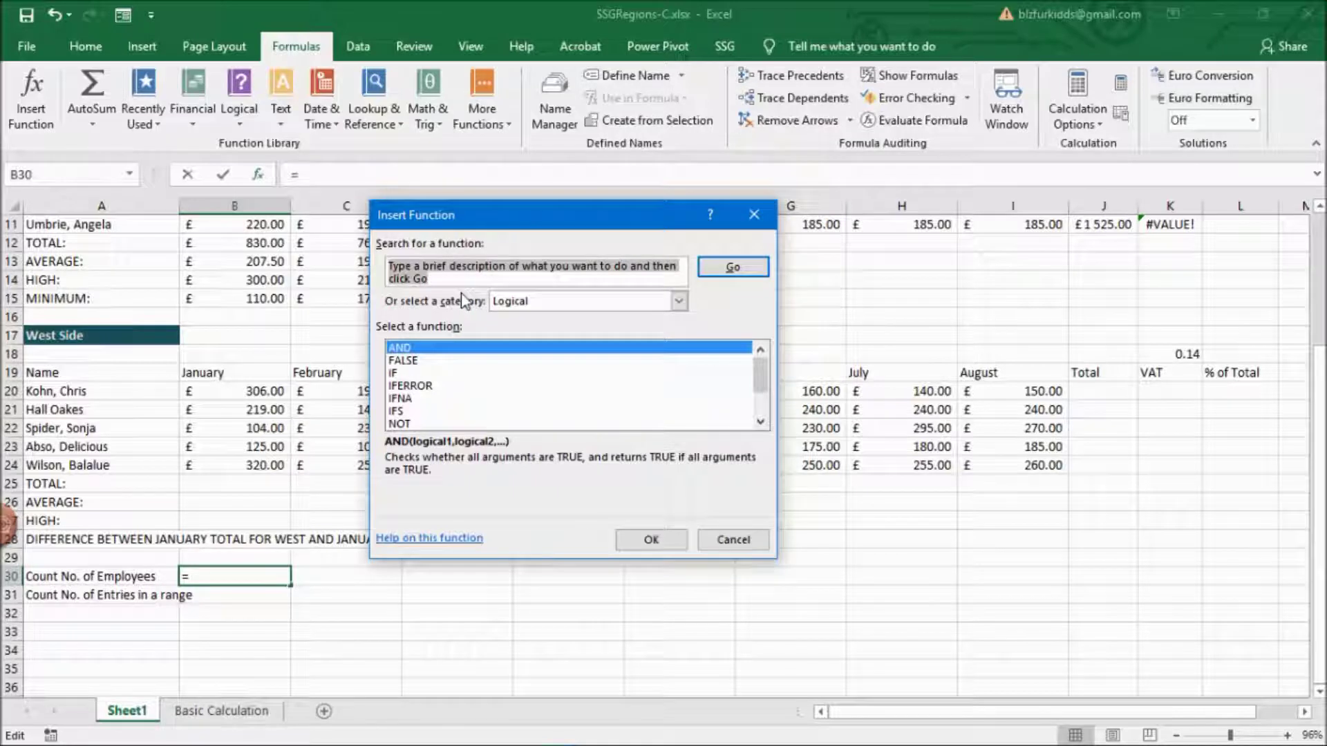
pyautogui.write('c')
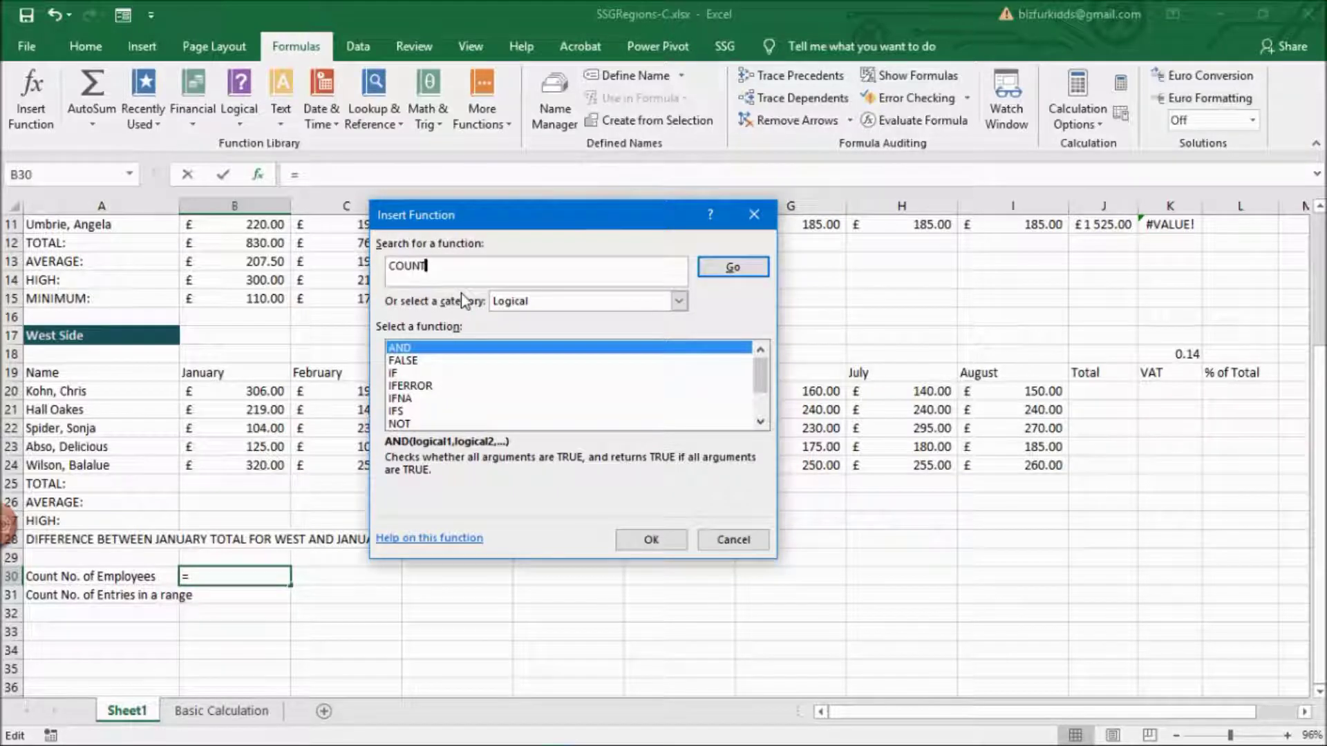
pyautogui.click(716, 270)
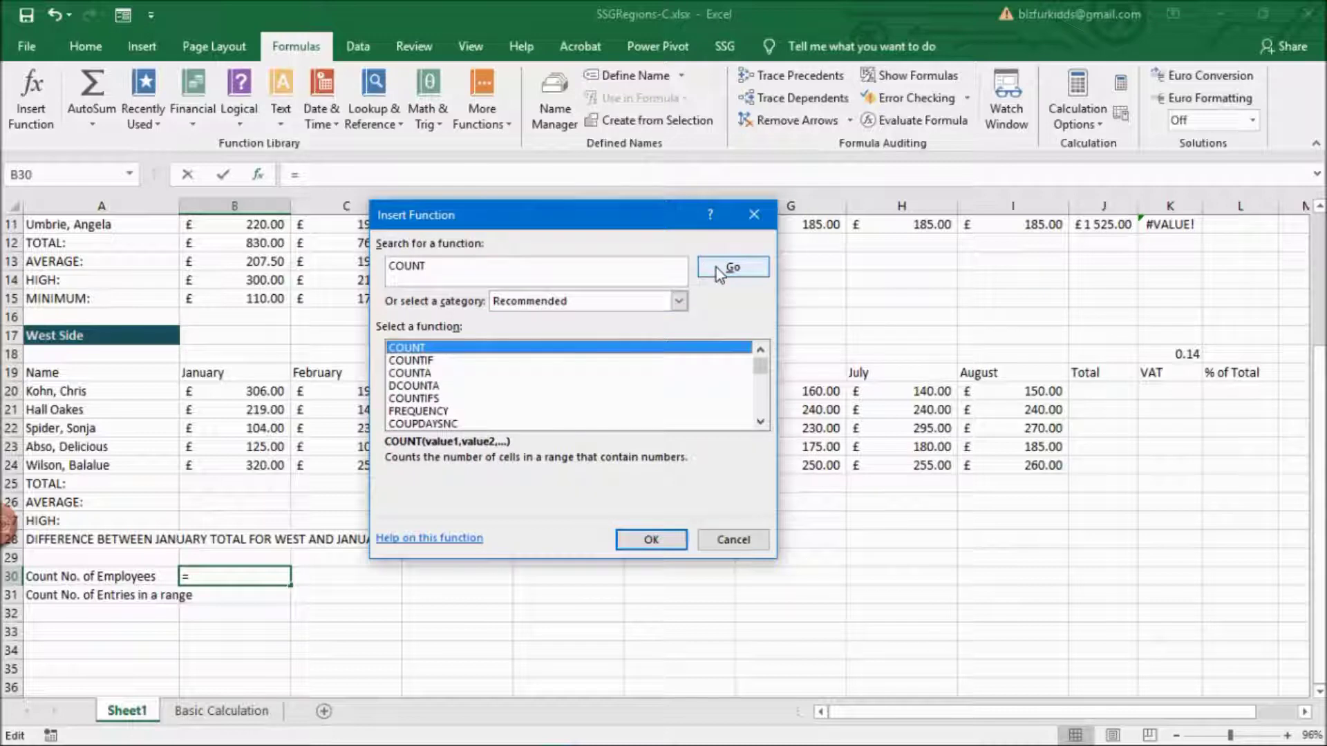
pyautogui.click(482, 363)
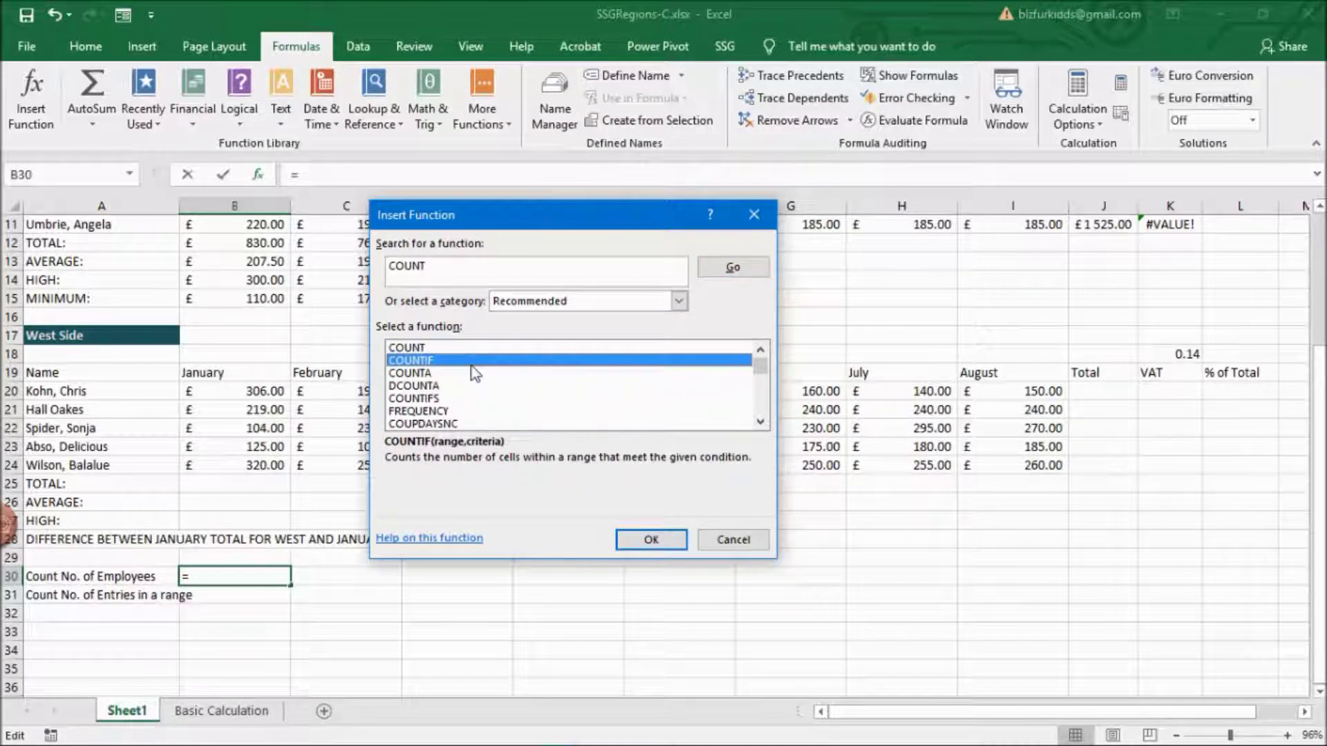
pyautogui.click(473, 373)
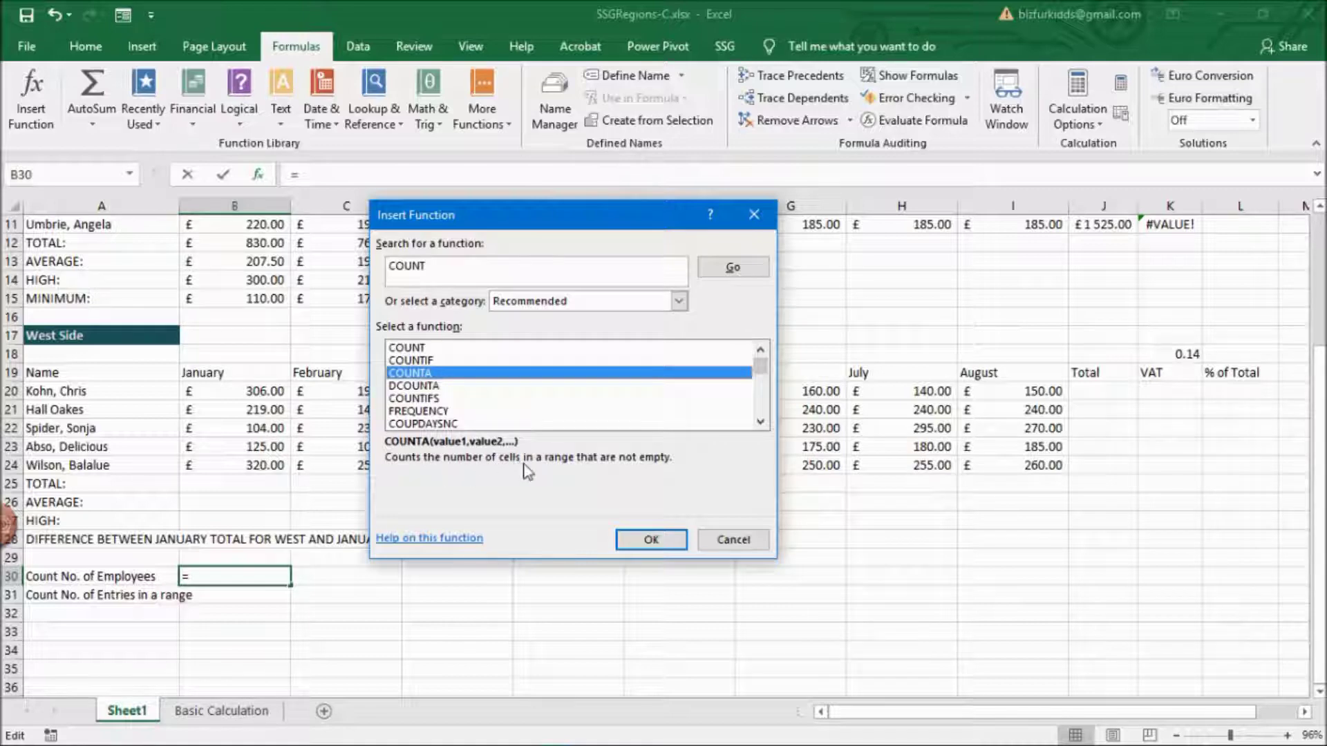
pyautogui.click(651, 540)
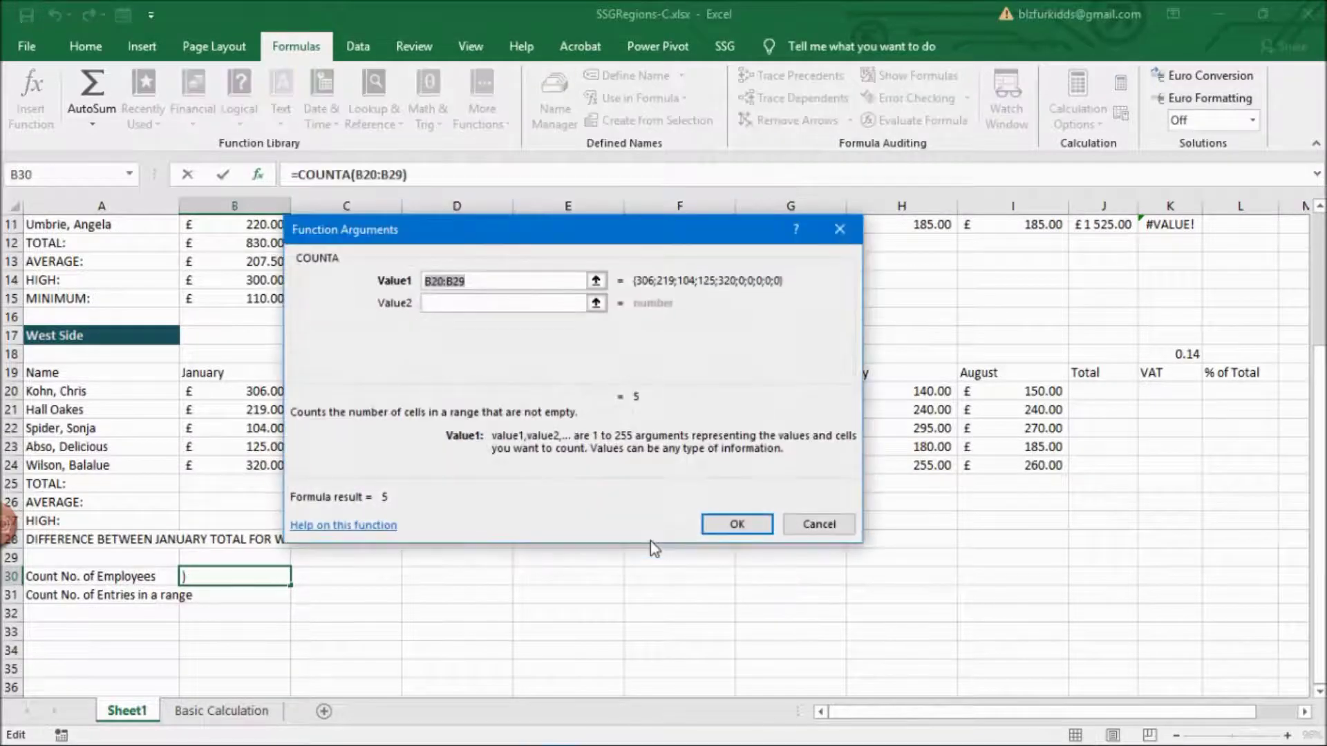
# - Replace the suggested COUNTA range with the employee name ranges A8:A11 and A20:A24, and insert the formula in B30
pyautogui.press('Delete')
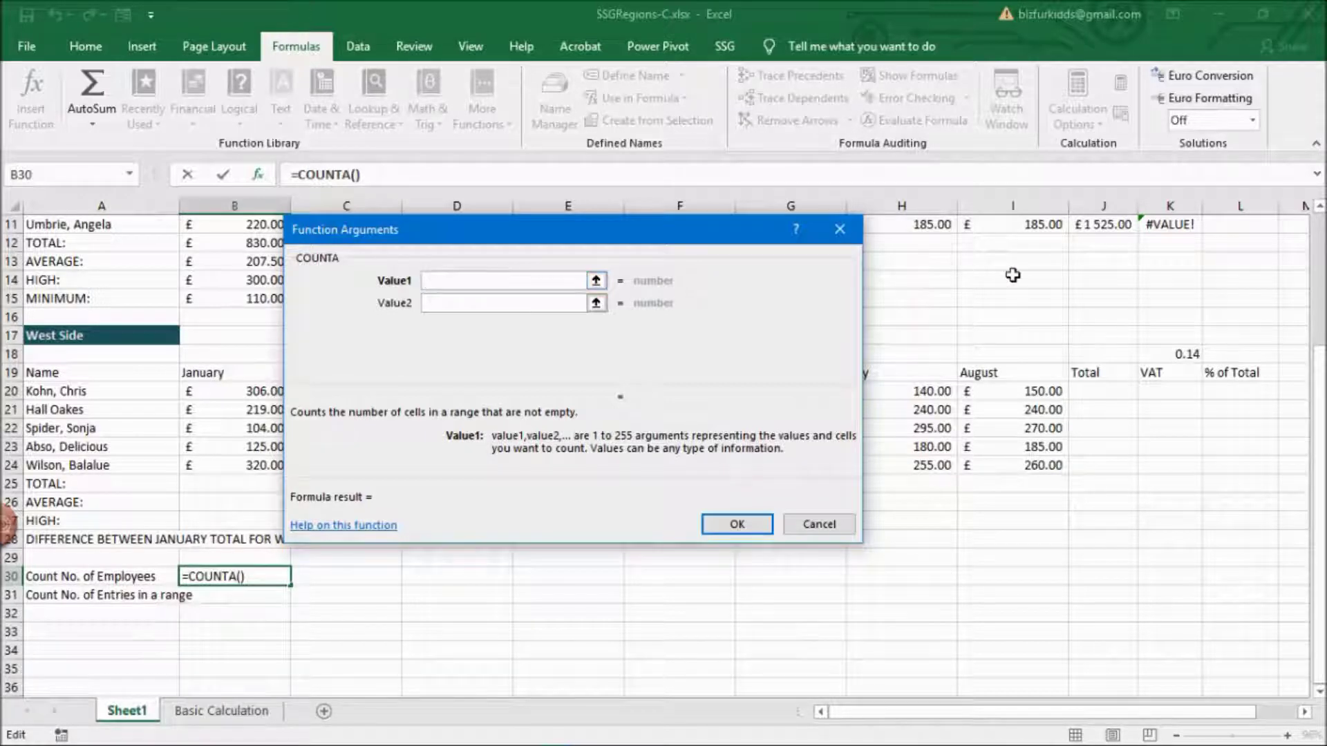
pyautogui.scroll(2, 1317, 200)
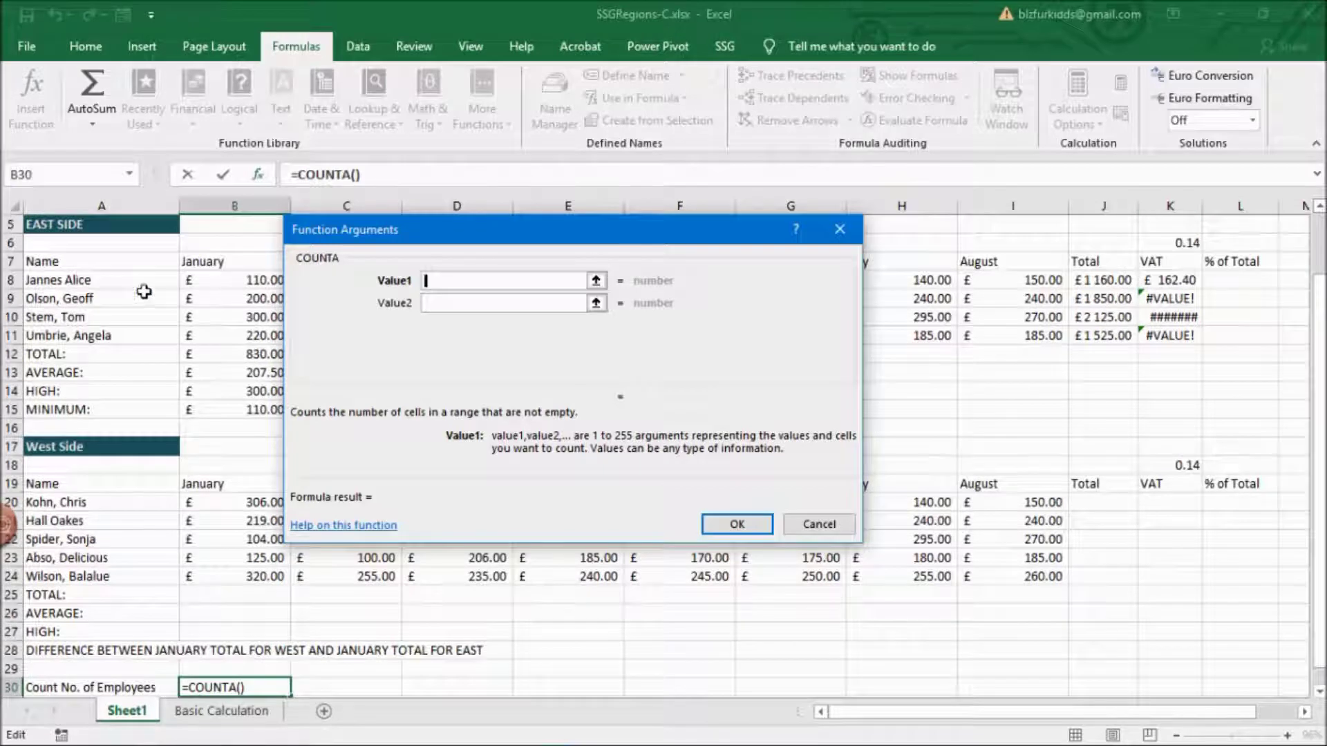
pyautogui.click(89, 283)
pyautogui.moveTo(90, 283); pyautogui.dragTo(96, 335)
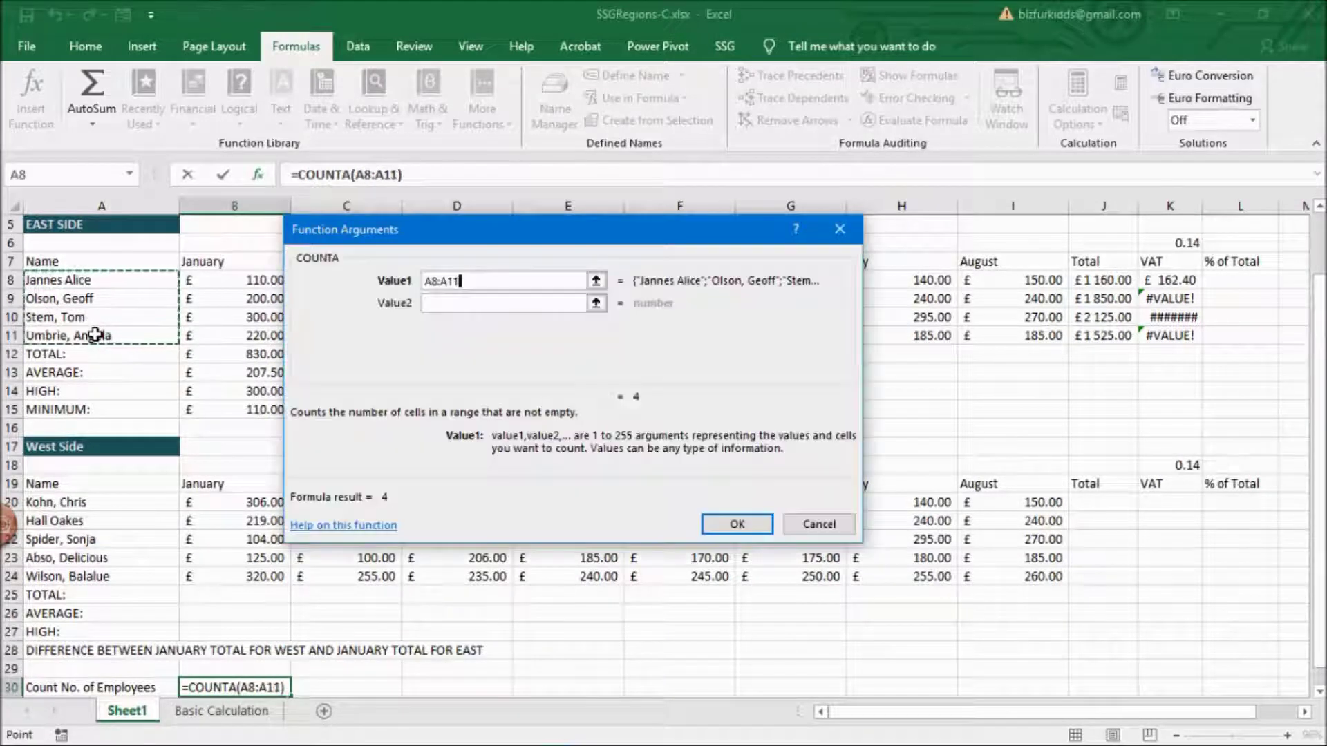
pyautogui.click(438, 301)
pyautogui.moveTo(103, 502); pyautogui.dragTo(103, 576)
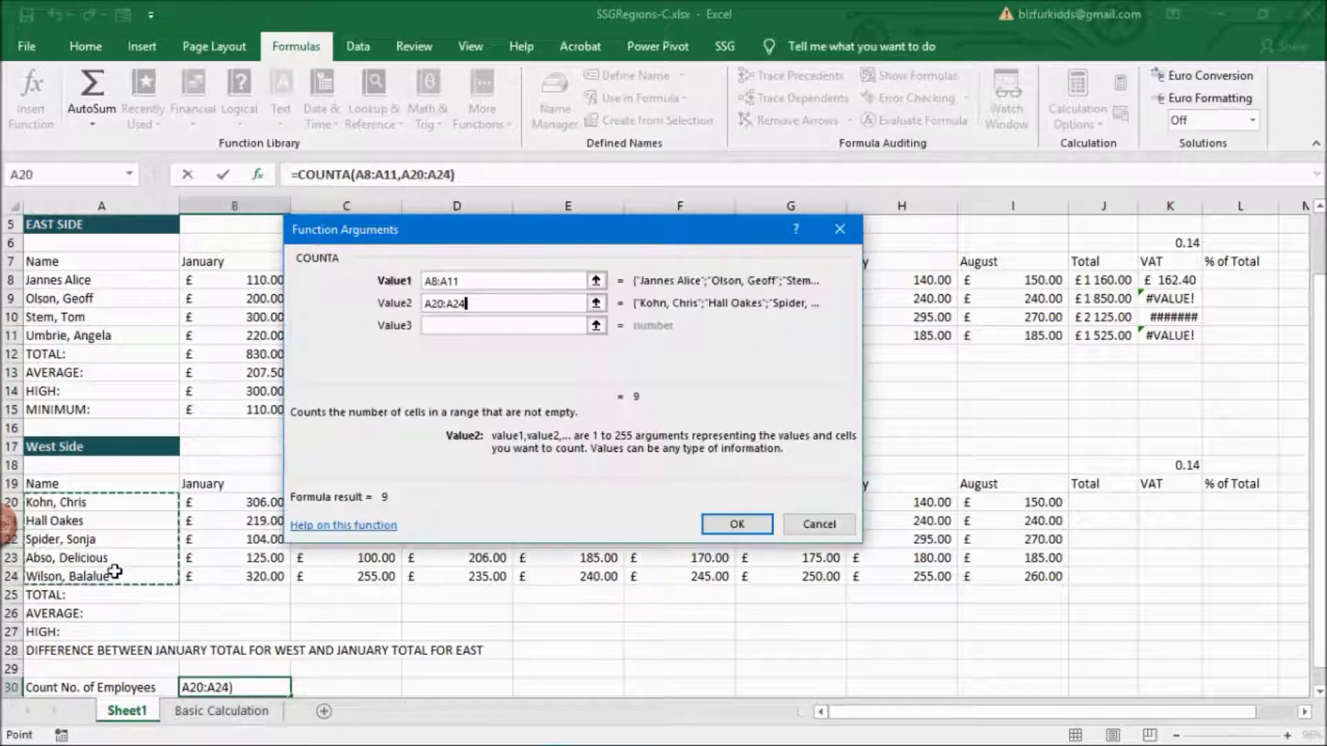
pyautogui.click(712, 523)
pyautogui.click(712, 523)
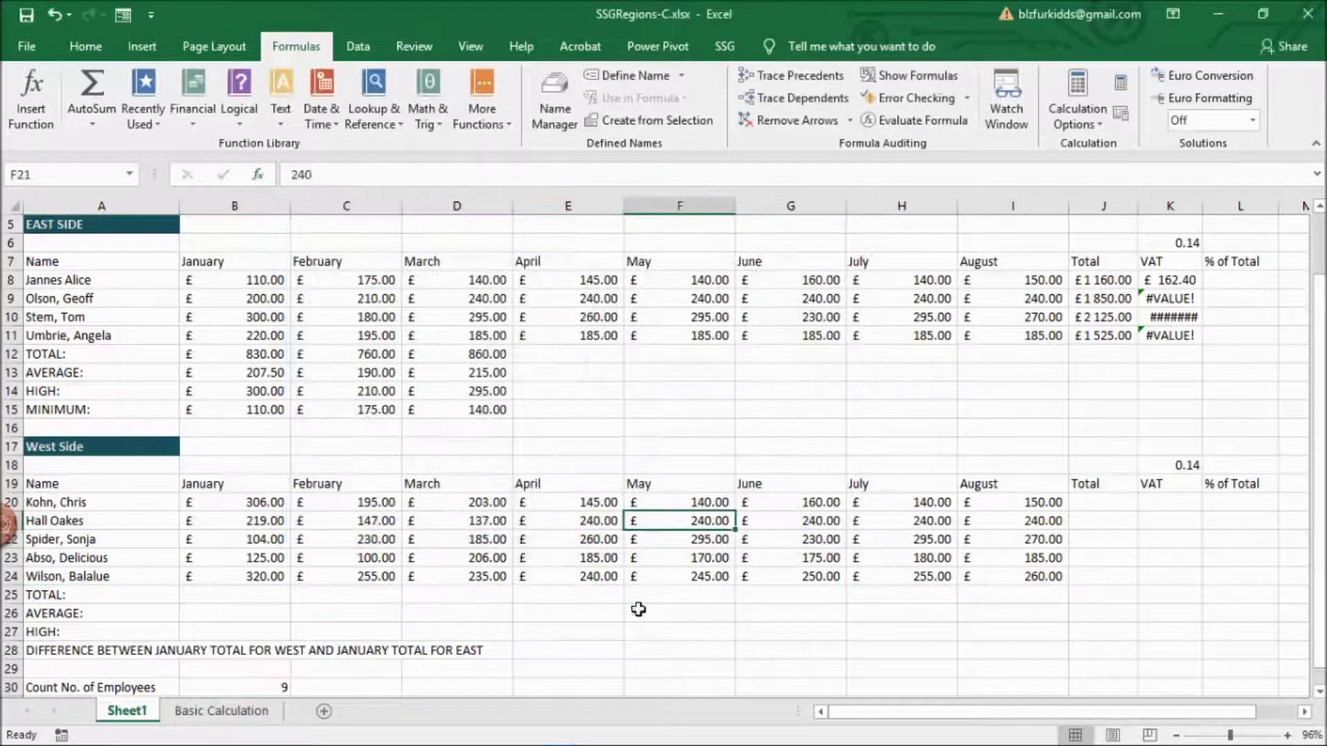
# - Open the COUNTA formula in B30 for editing inside the cell and accept it without changes
pyautogui.scroll(-3, 636, 607)
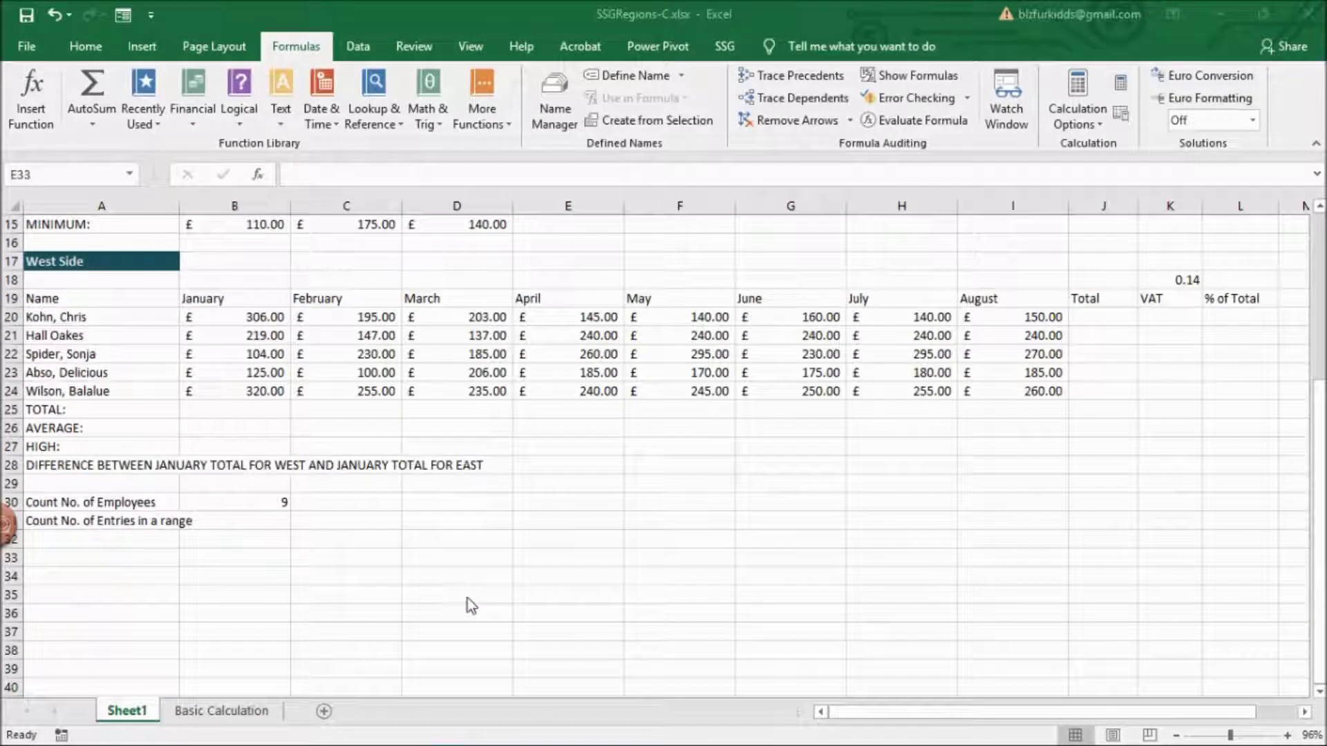
pyautogui.click(271, 499)
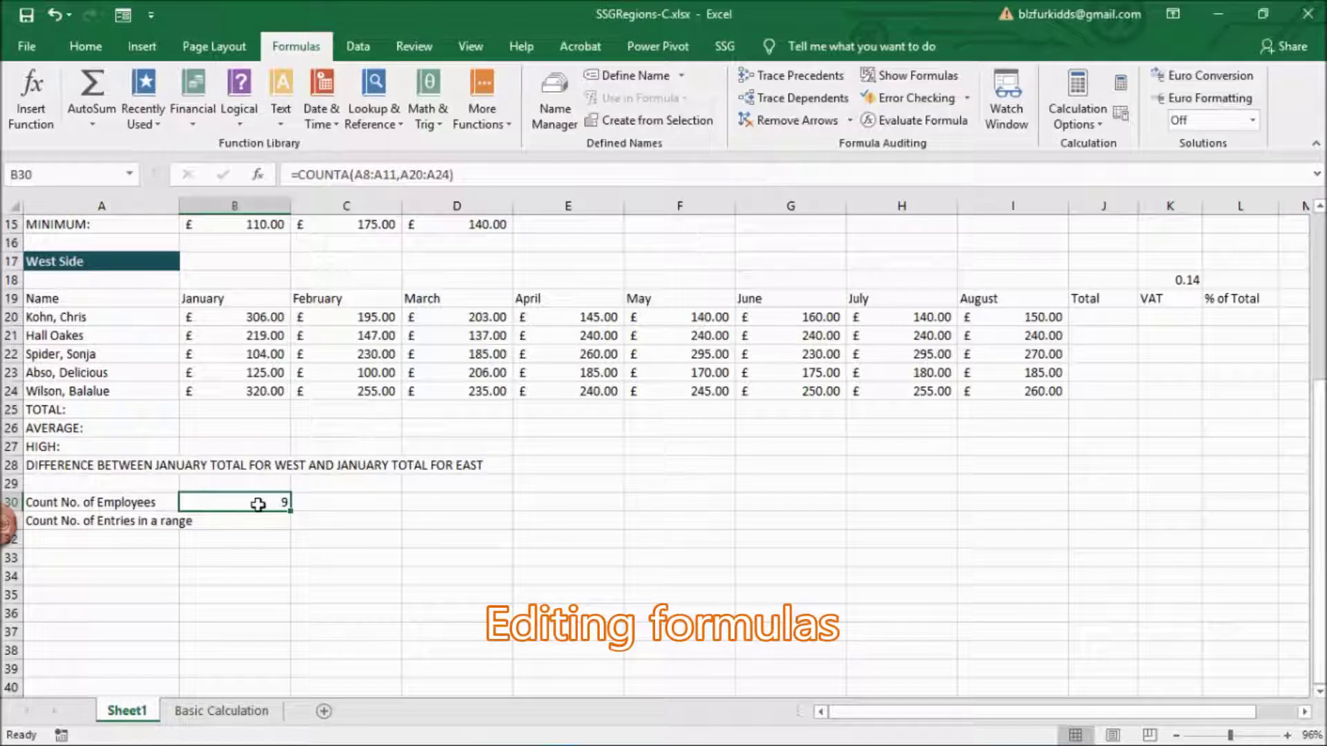
pyautogui.doubleClick(259, 502)
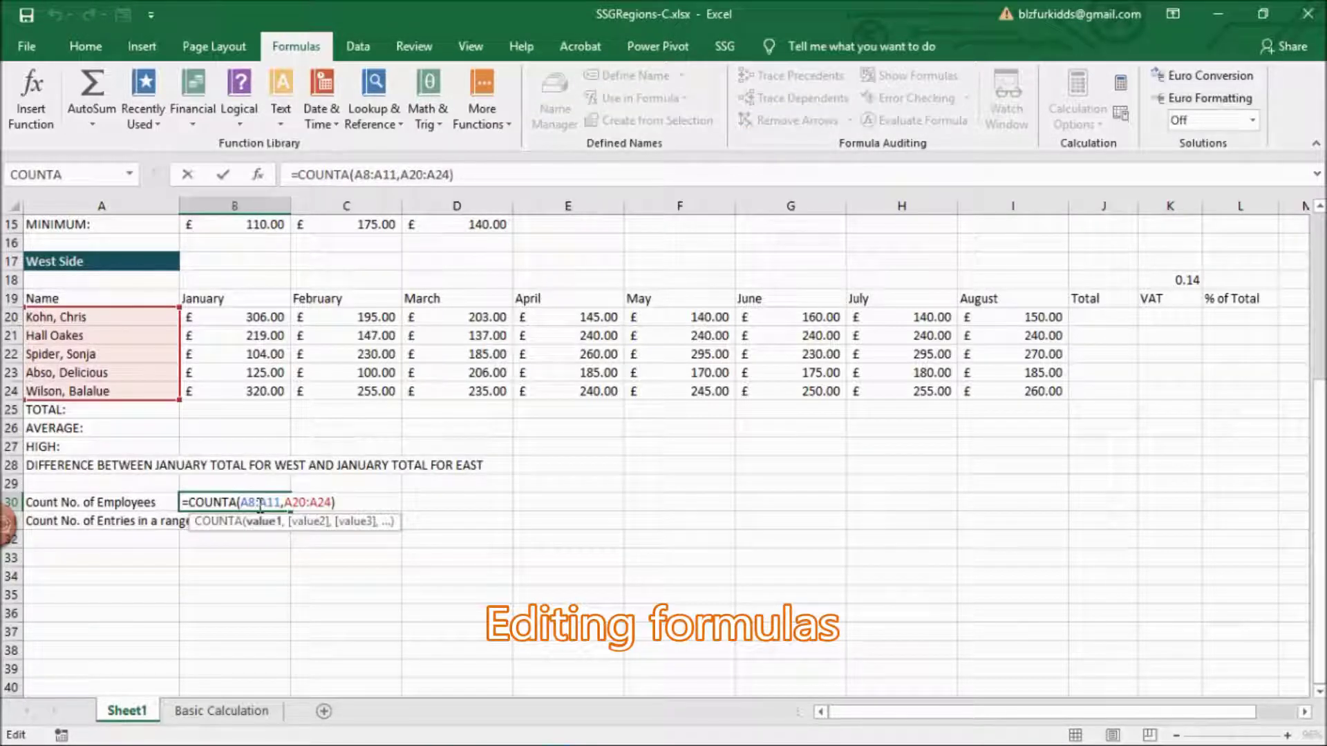
pyautogui.press('Return')
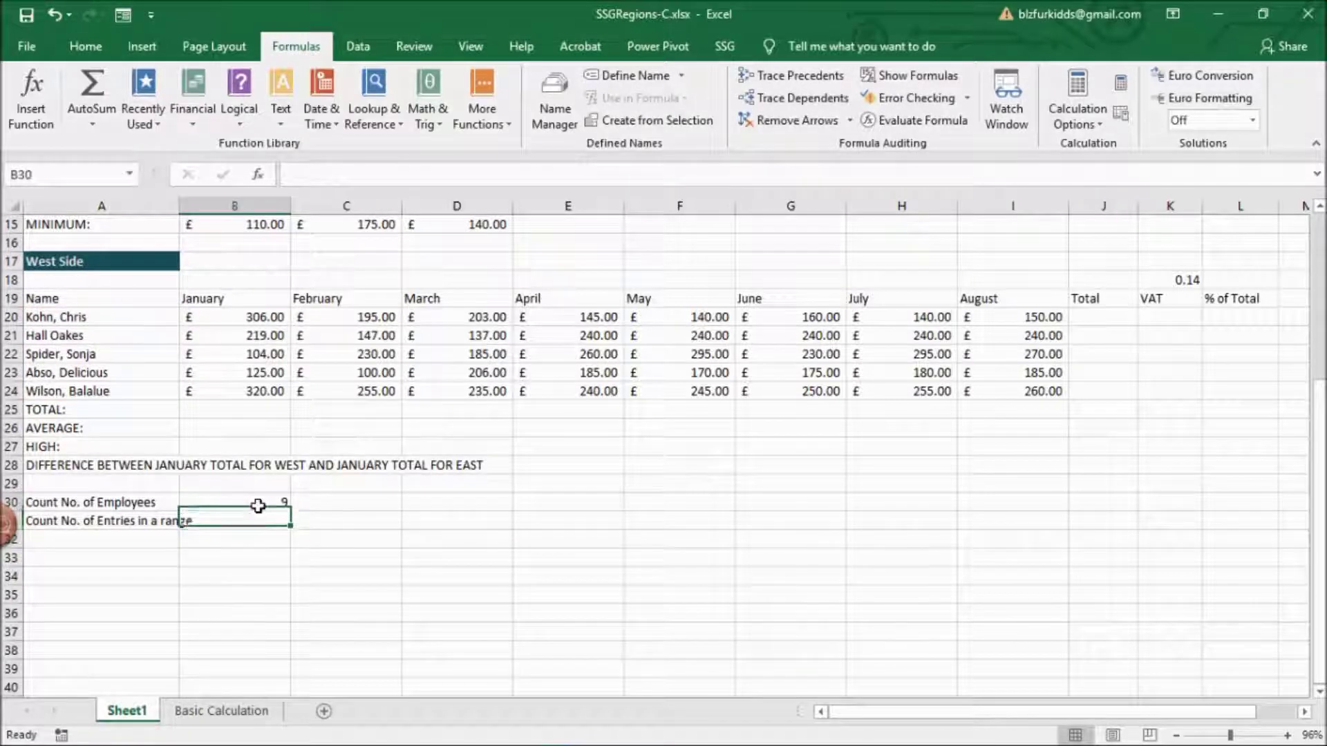
# - Open the B30 COUNTA formula for editing in the formula bar, accept it unchanged, and reopen it inside the cell
pyautogui.click(258, 504)
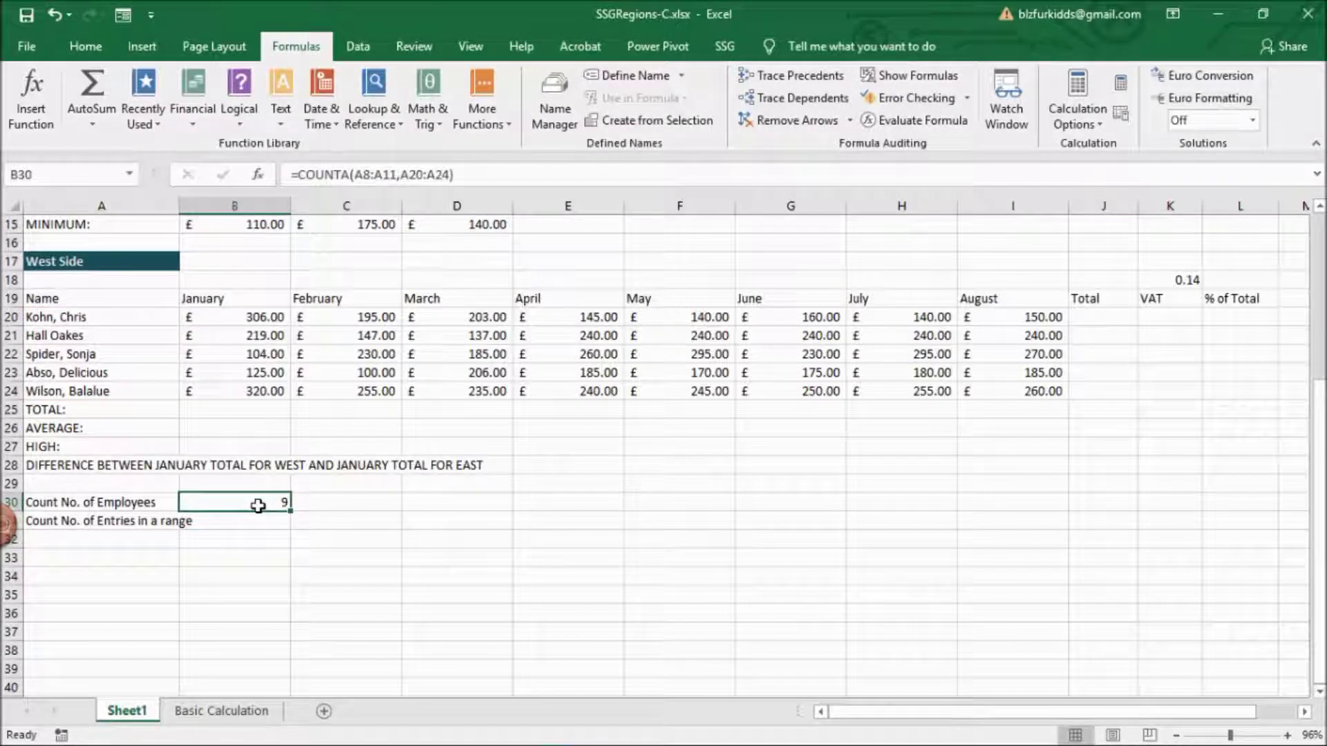
pyautogui.click(384, 174)
pyautogui.click(460, 174)
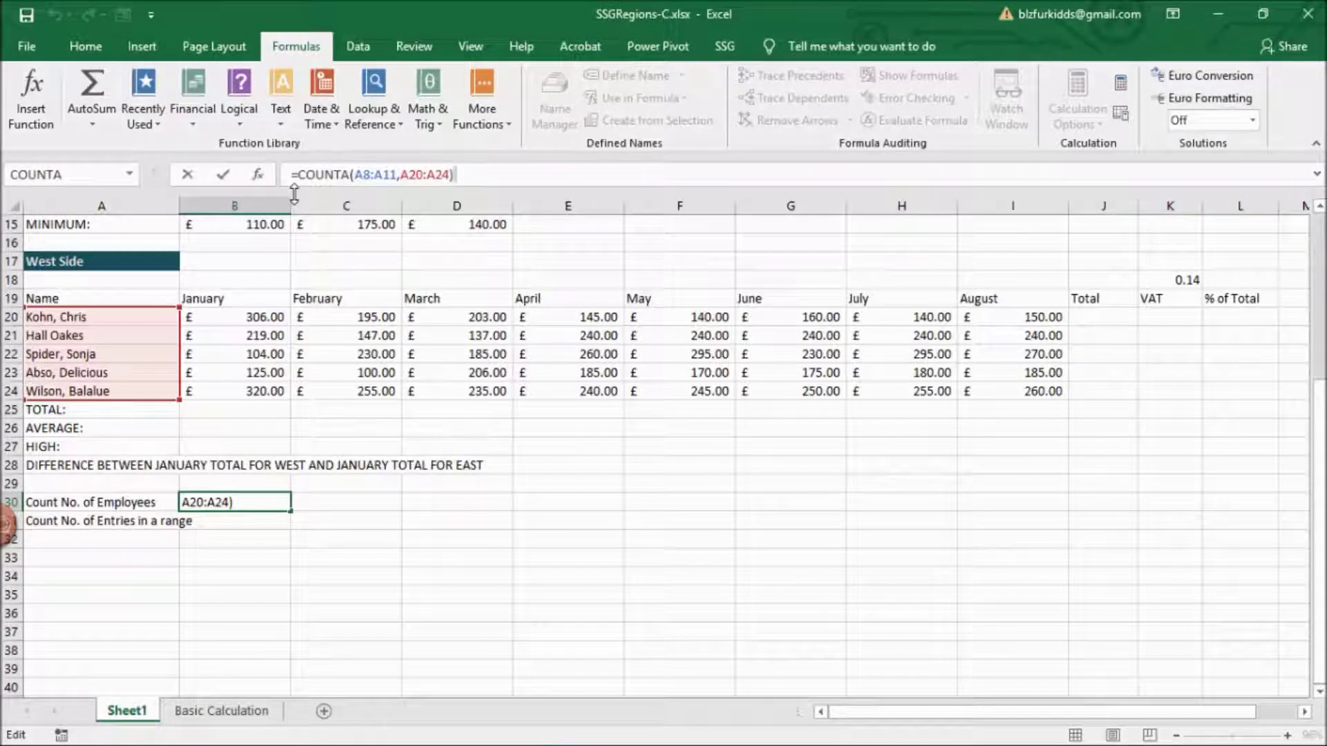
pyautogui.click(224, 177)
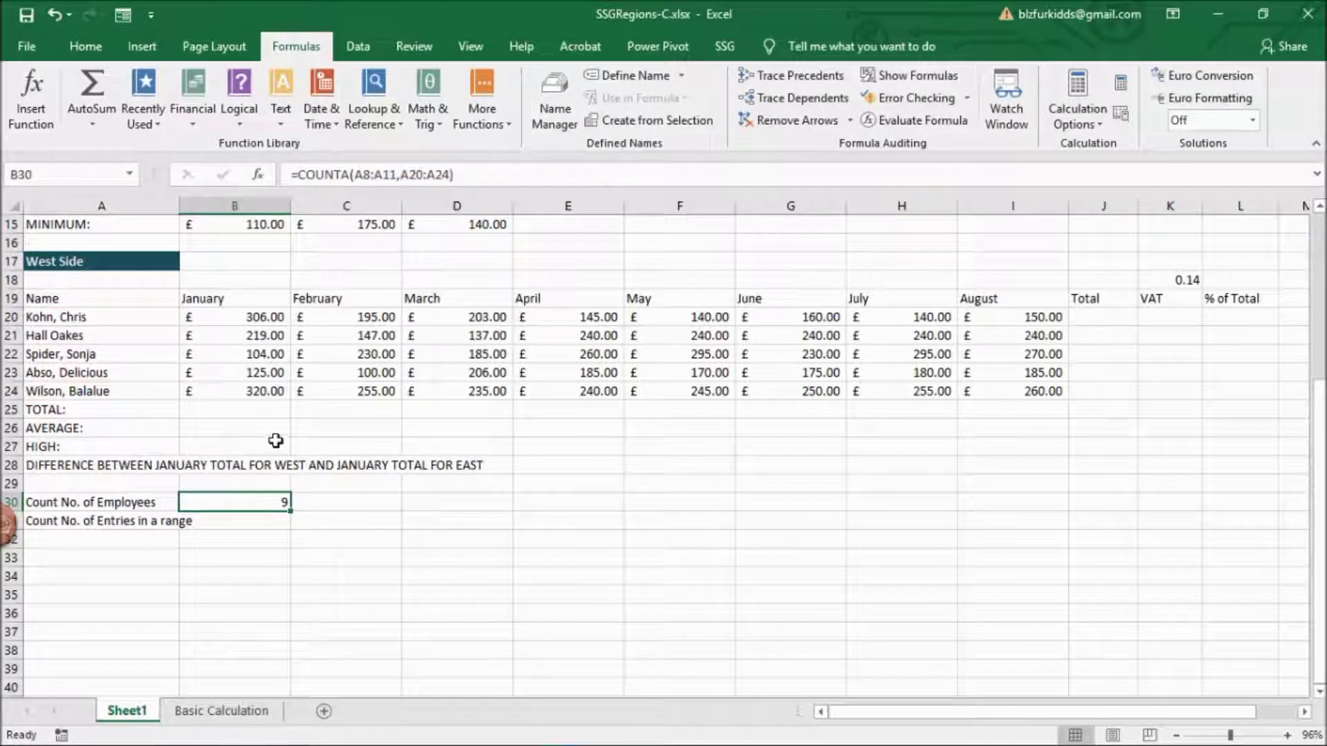
pyautogui.doubleClick(261, 502)
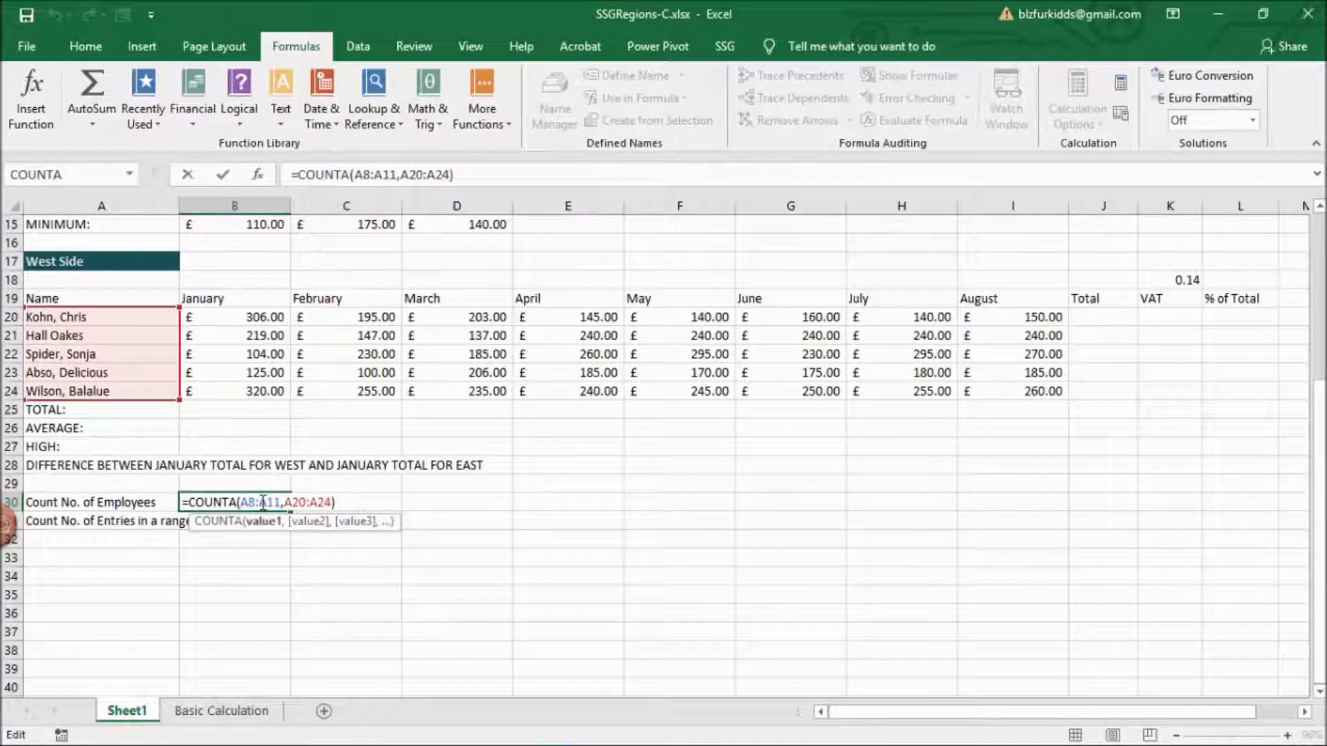
pyautogui.click(365, 502)
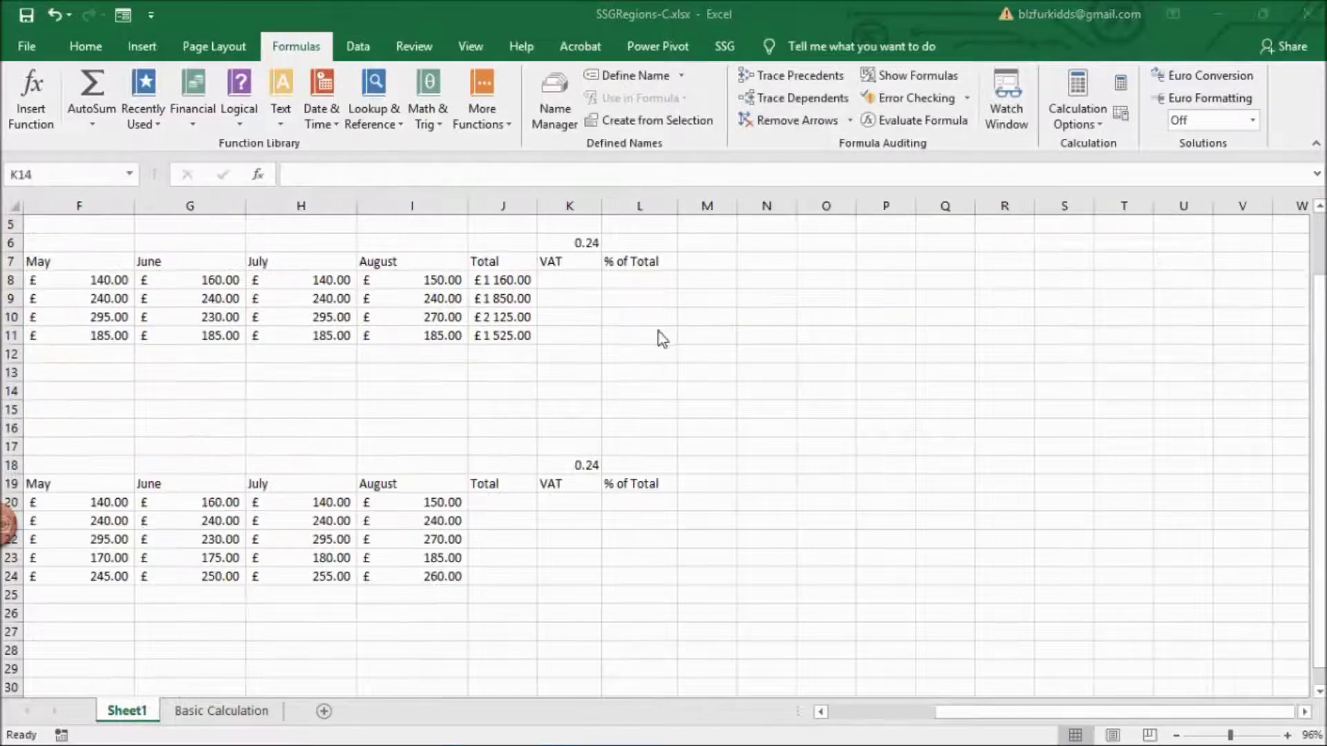
# - Calculate the VAT in K8 by multiplying the row's total by the VAT rate, using the formula =J8*K6
pyautogui.click(578, 280)
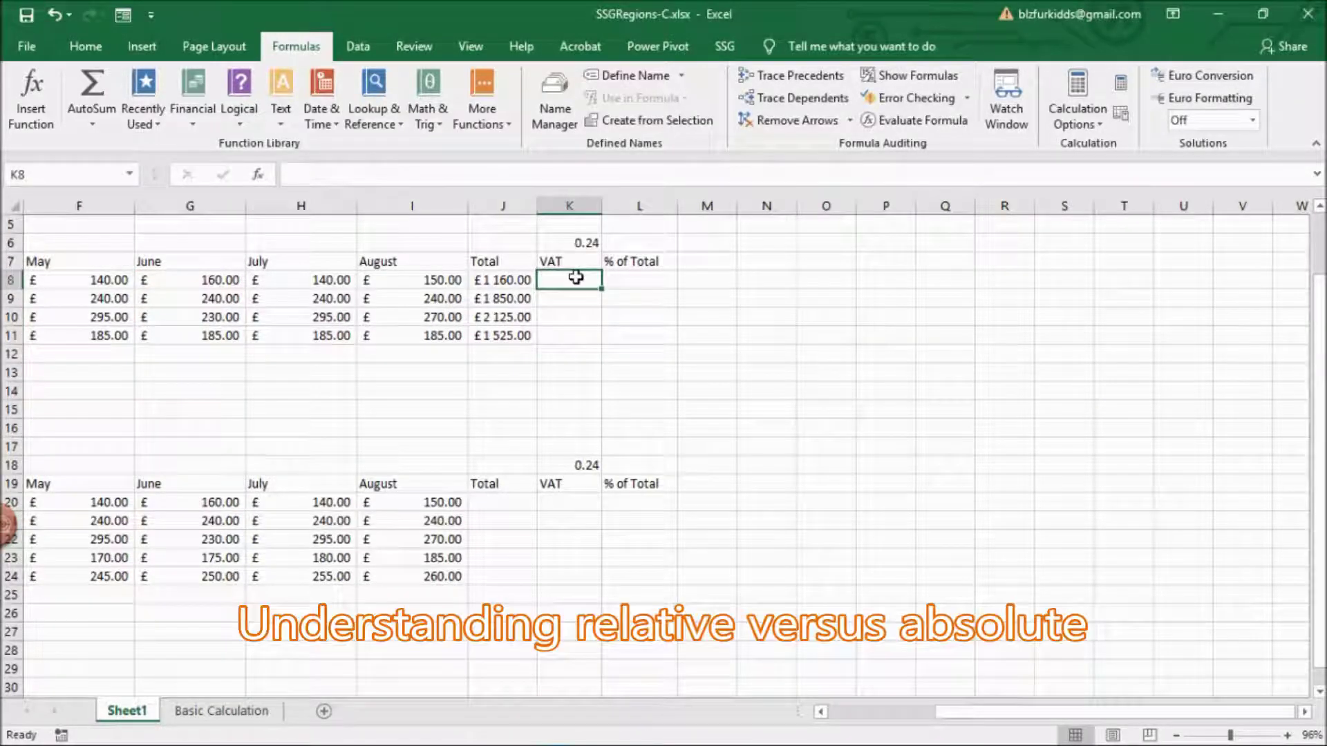
pyautogui.write('=')
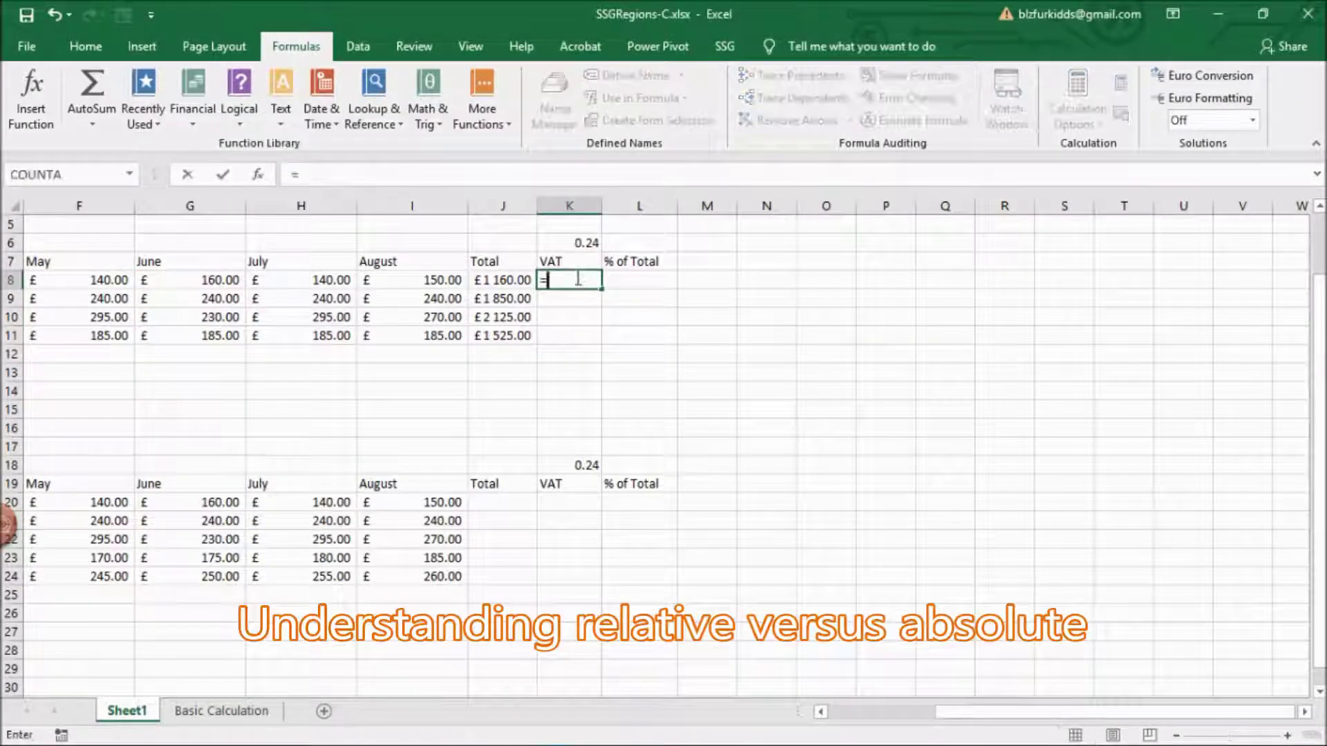
pyautogui.click(520, 280)
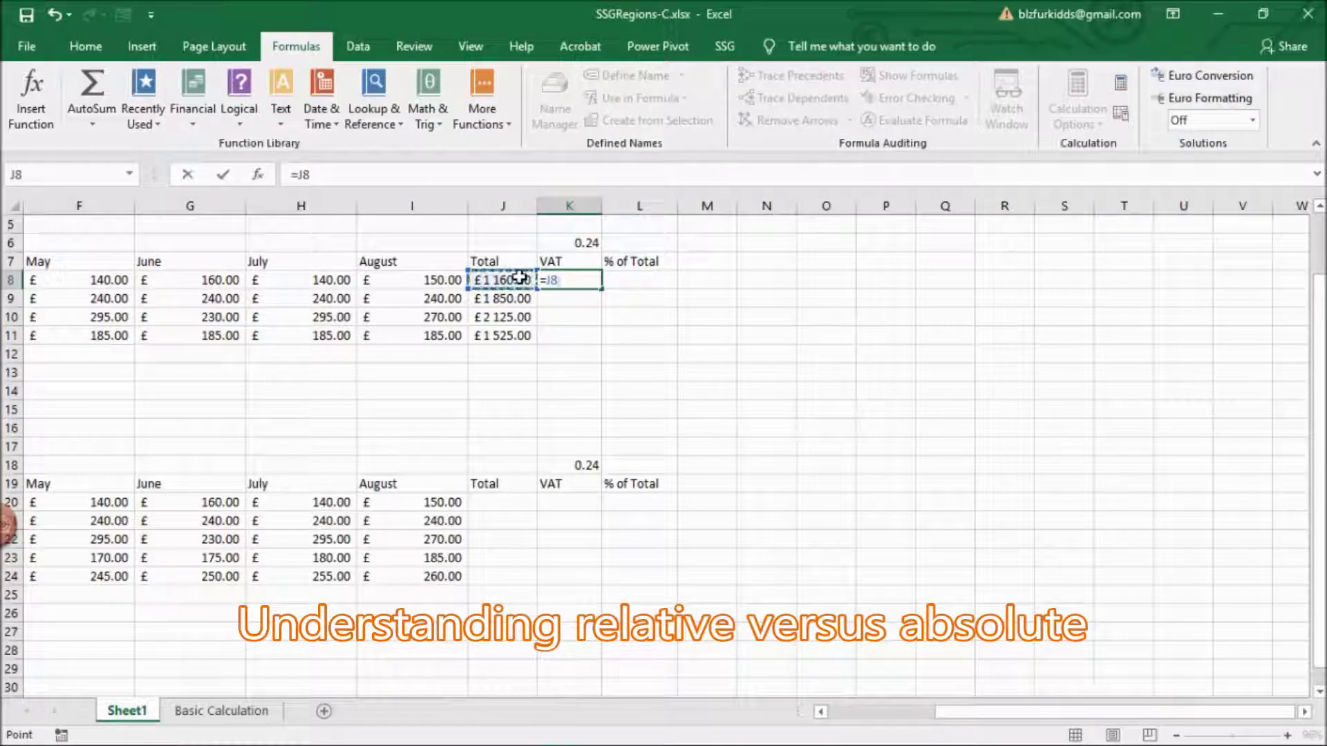
pyautogui.write('*')
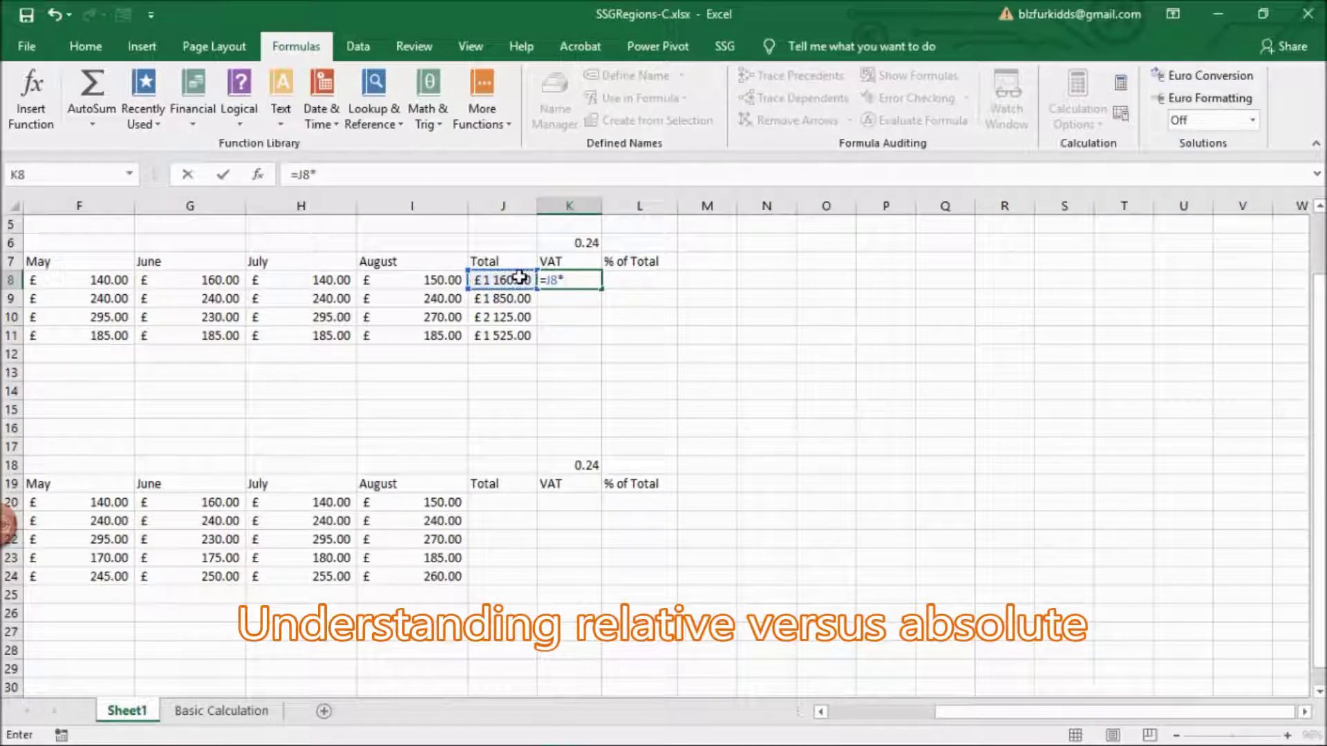
pyautogui.click(557, 243)
pyautogui.press('Return')
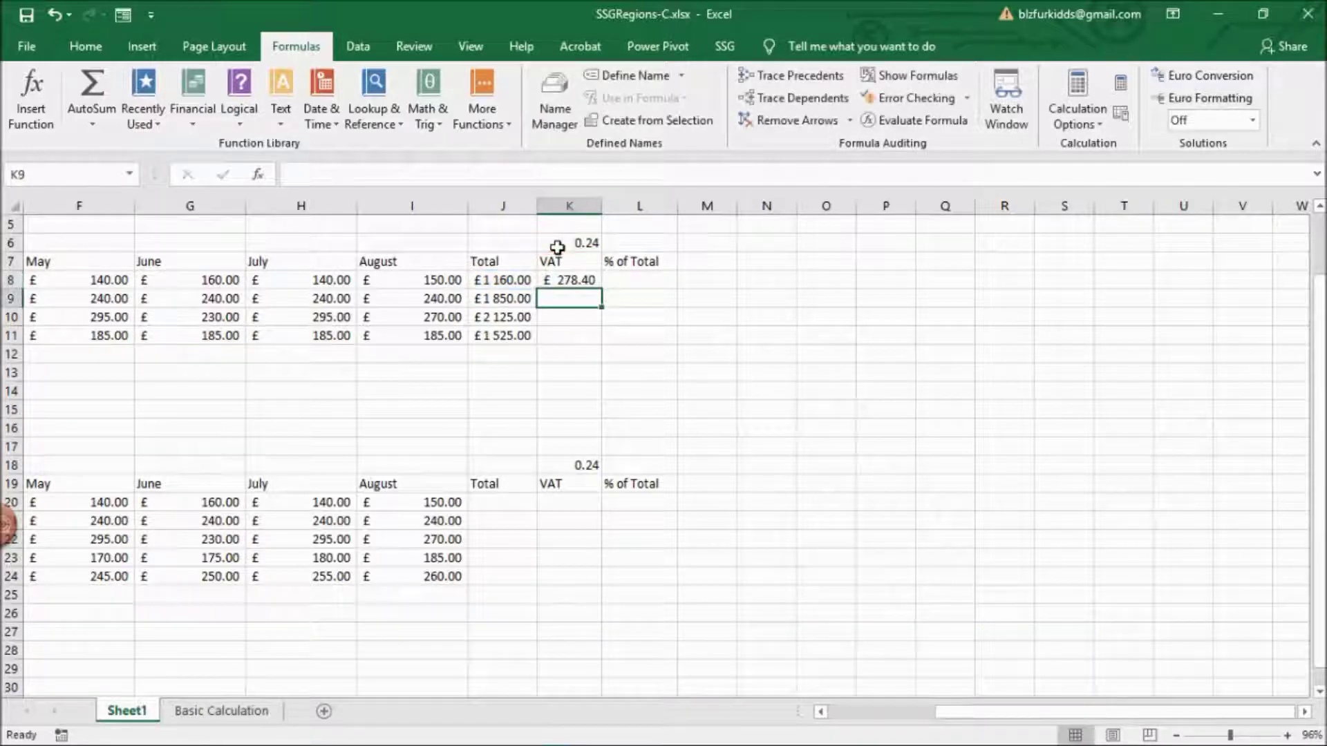
# - Fill the VAT formula from K8 down through K11
pyautogui.click(587, 279)
pyautogui.moveTo(600, 288); pyautogui.dragTo(598, 349)
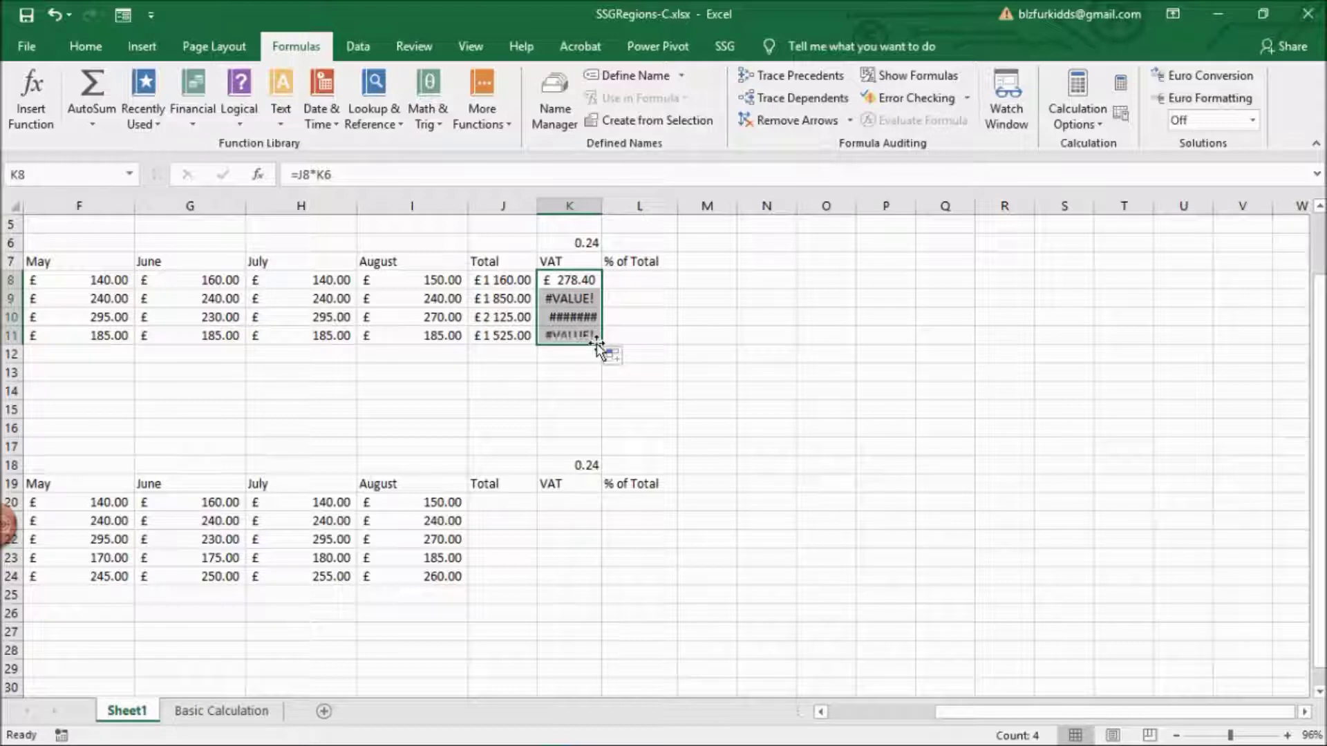
pyautogui.click(693, 348)
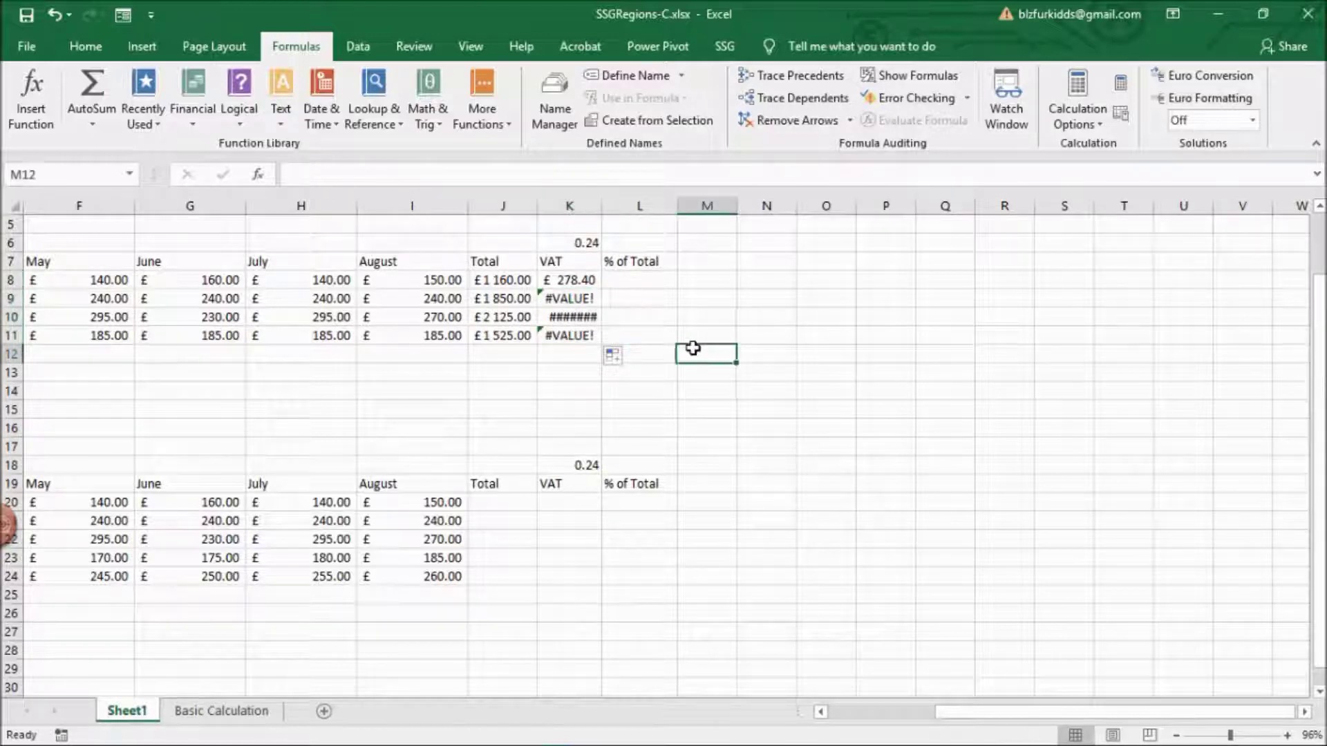
# - Examine the cell references used by each VAT formula in K8:K11, leaving the formulas unchanged
pyautogui.doubleClick(574, 286)
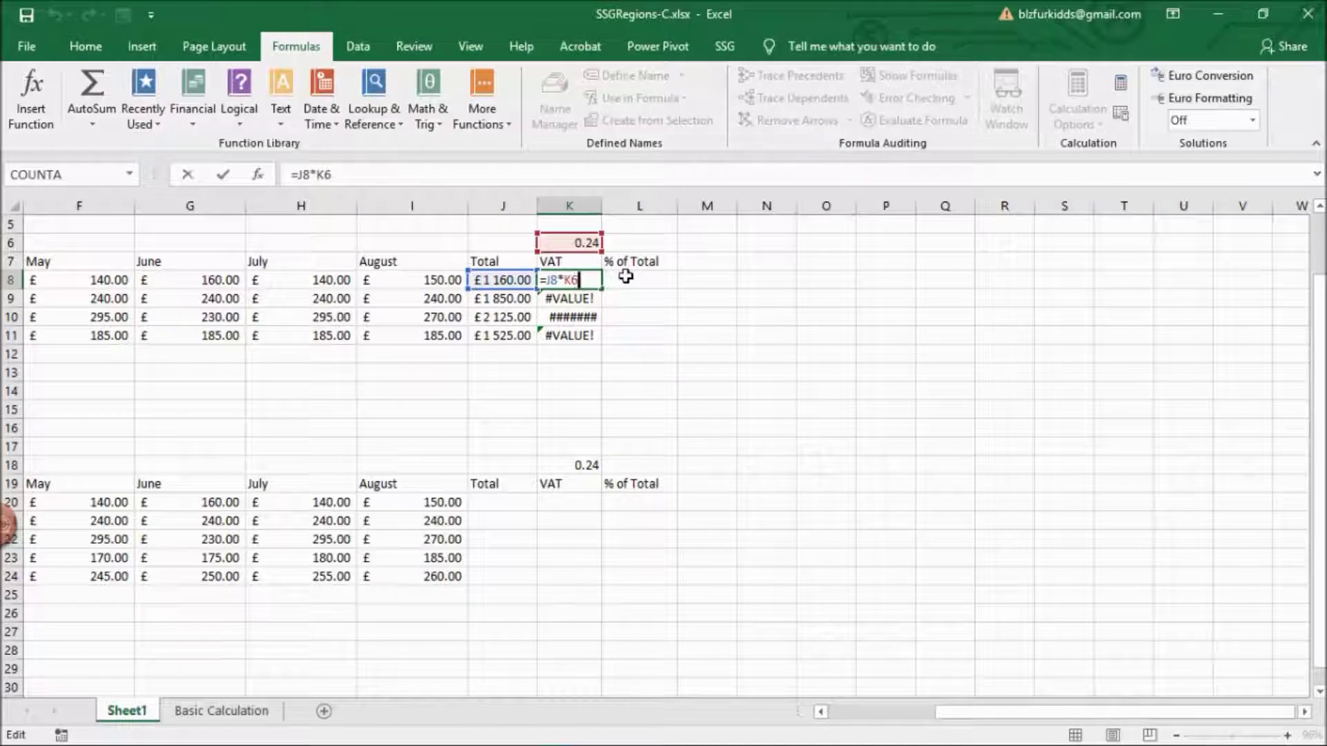
pyautogui.hotkey('ctrl', 'Return')
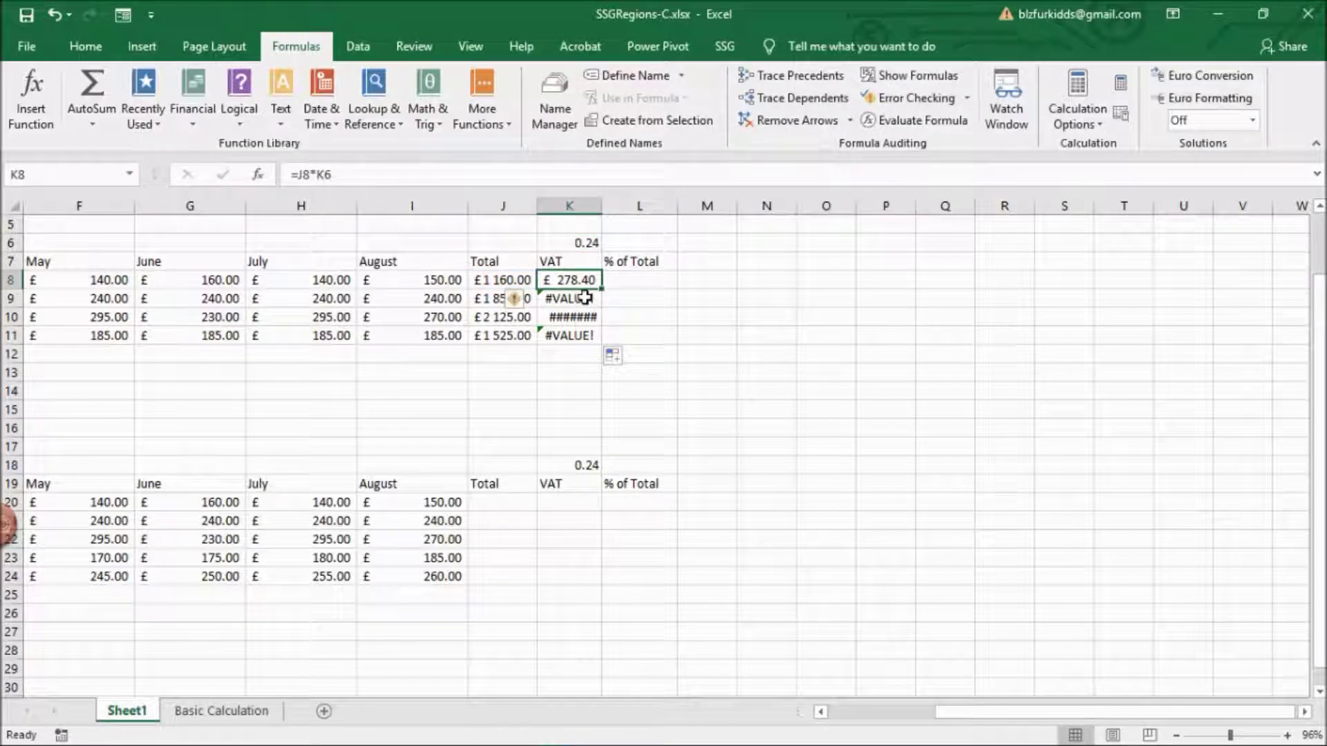
pyautogui.doubleClick(586, 298)
pyautogui.hotkey('ctrl', 'Return')
pyautogui.click(584, 333)
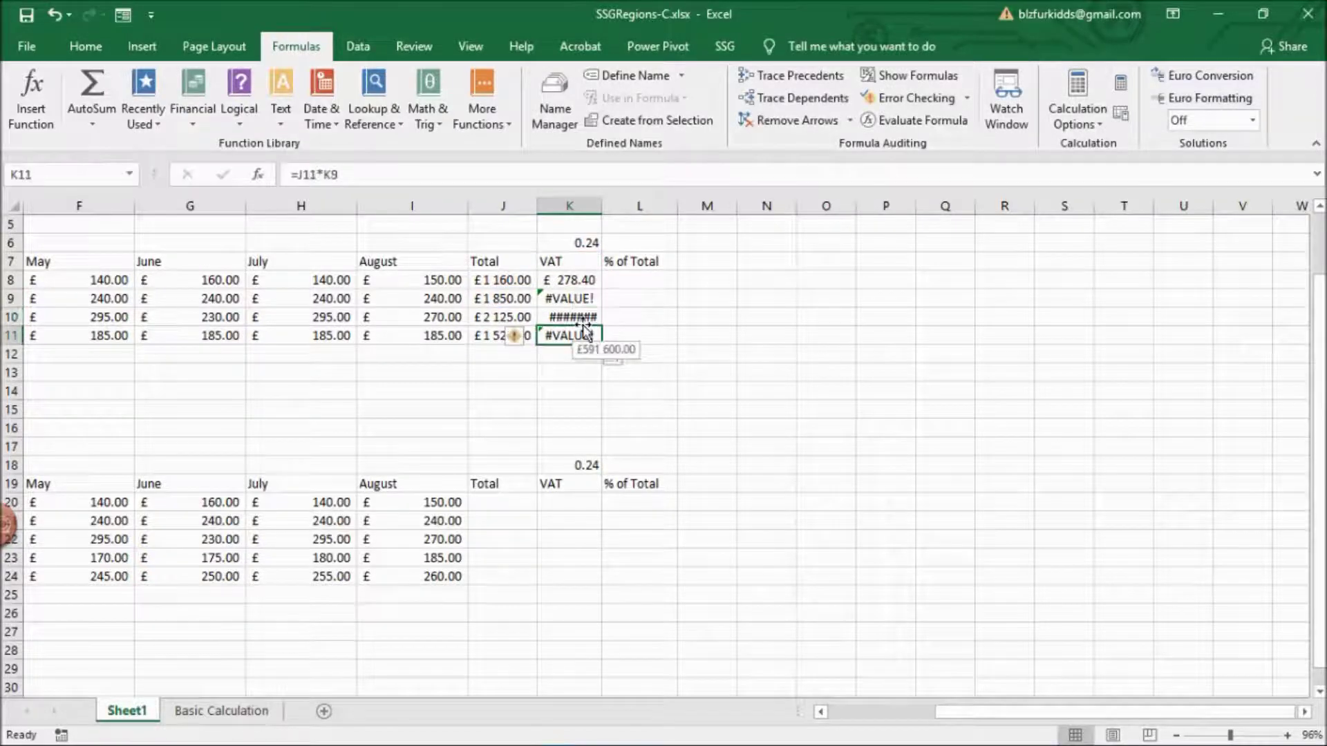
pyautogui.doubleClick(585, 316)
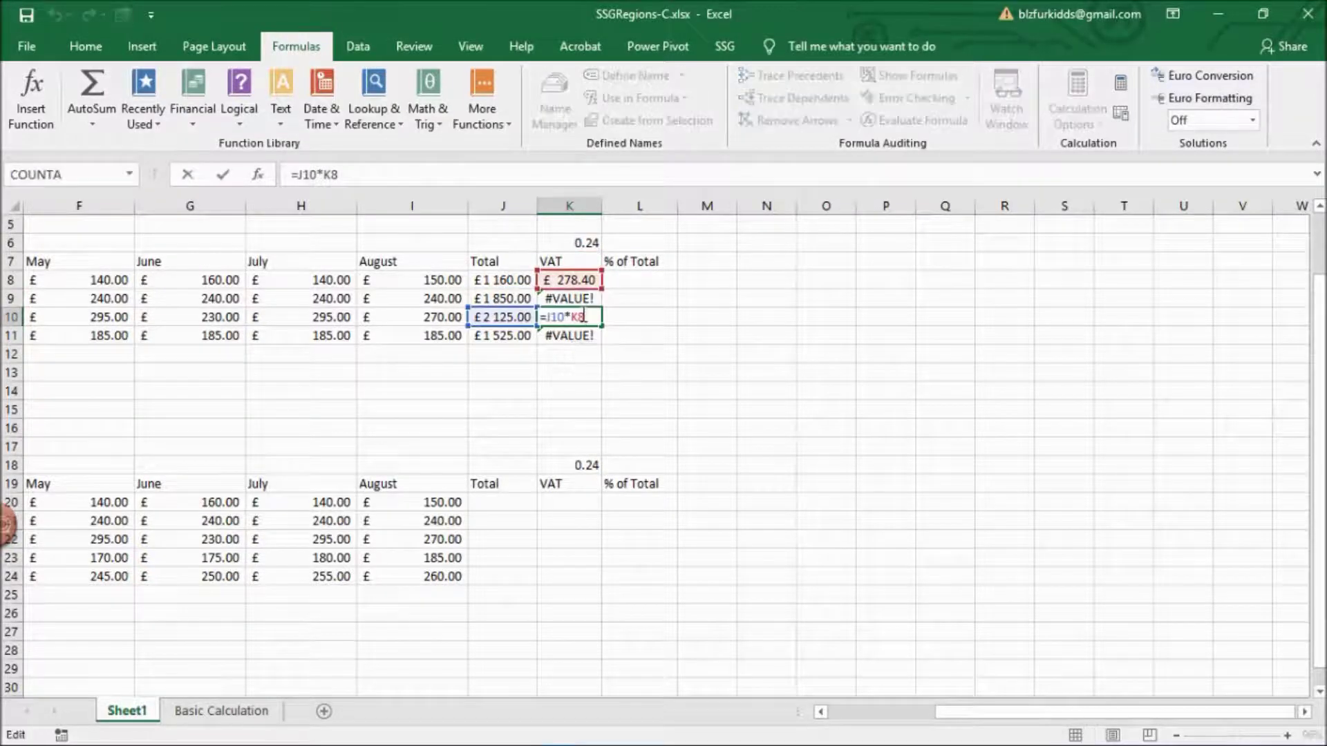
pyautogui.hotkey('ctrl', 'Return')
pyautogui.click(579, 335)
pyautogui.doubleClick(579, 335)
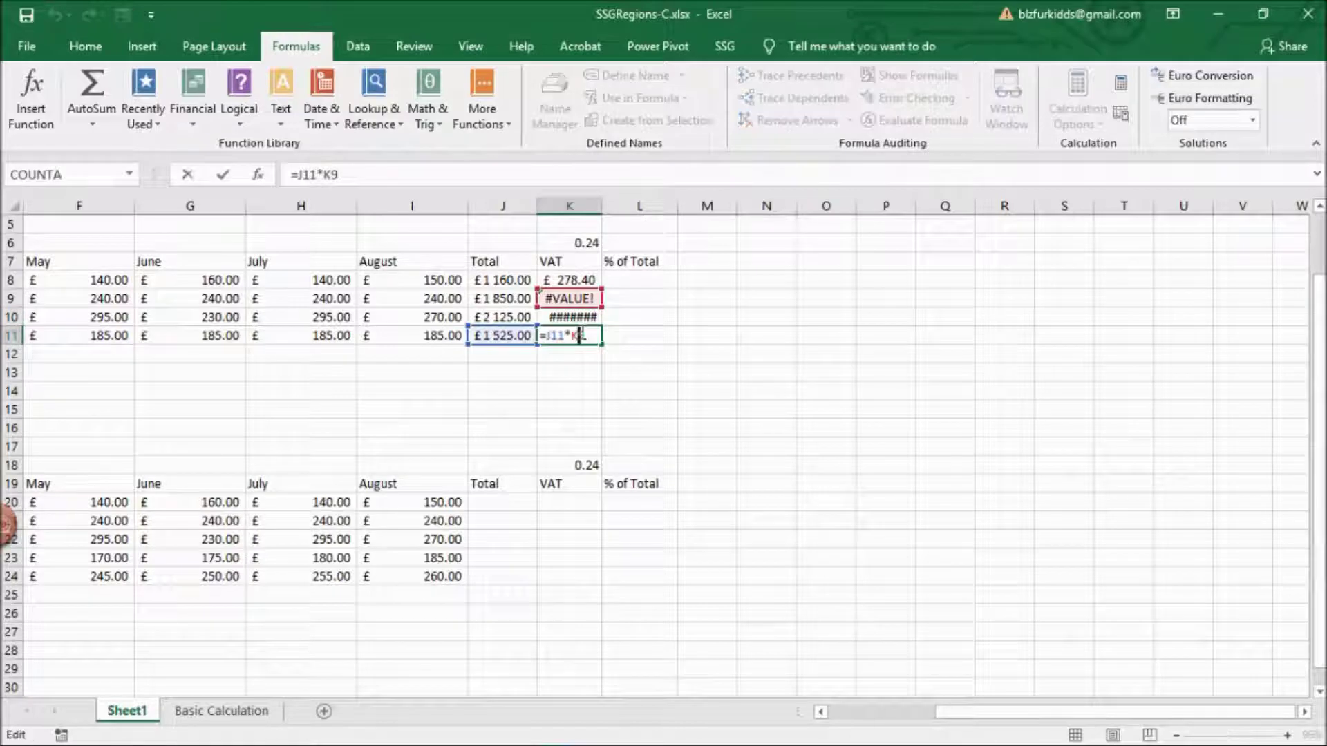
pyautogui.hotkey('ctrl', 'Return')
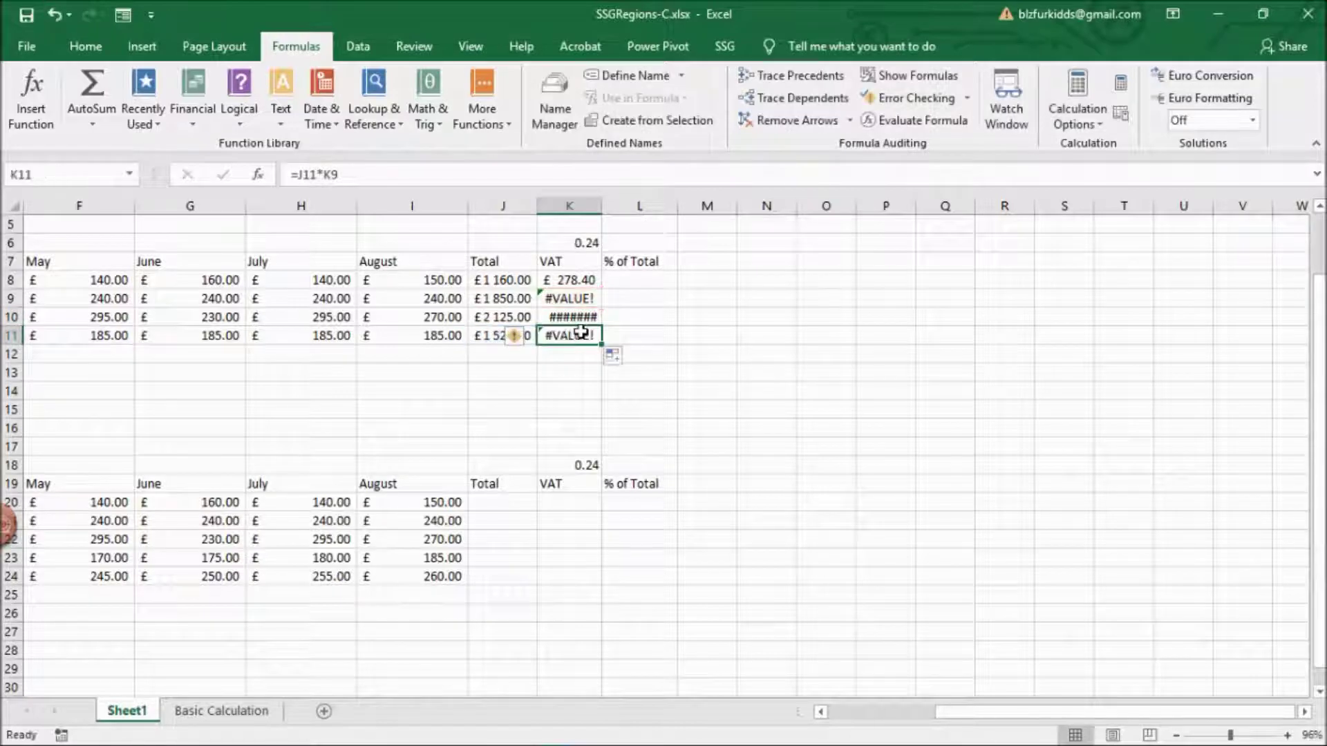
# - Make the VAT rate reference absolute in the K8 formula, so that it reads =J8*$K$6
pyautogui.doubleClick(578, 281)
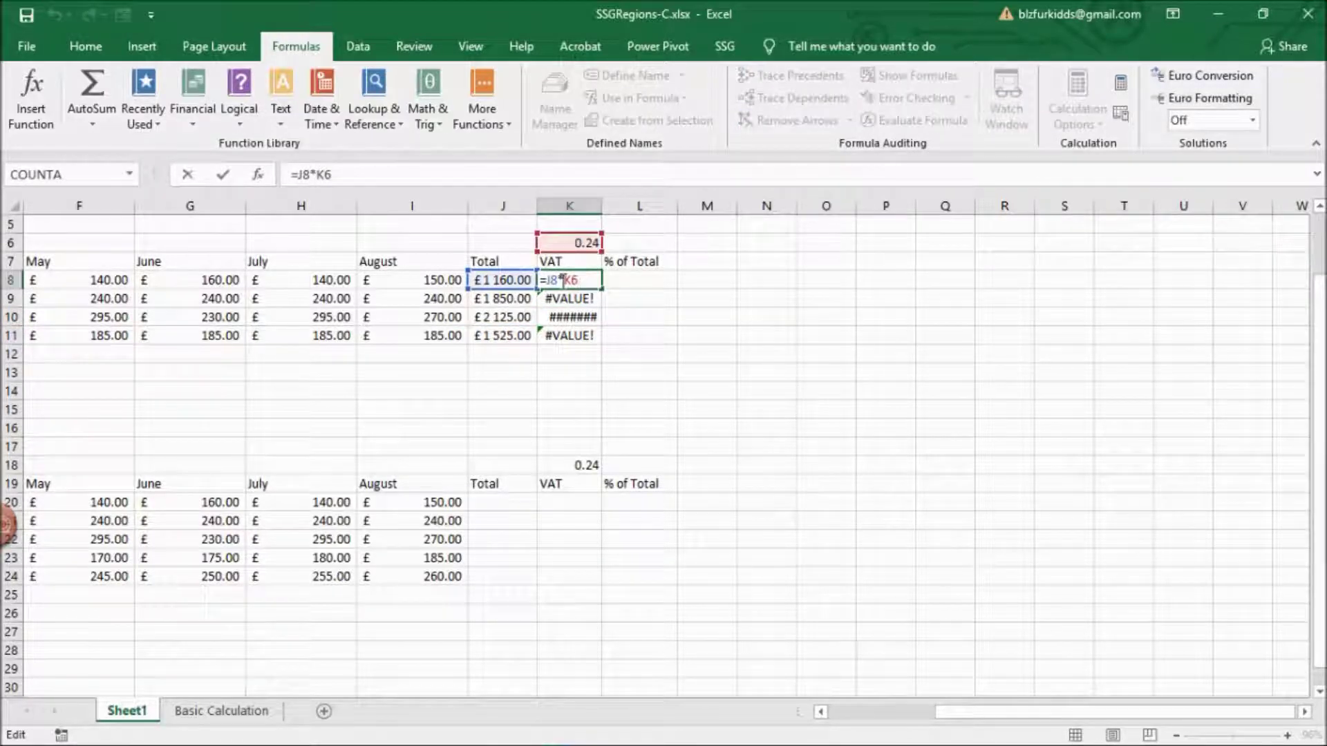
pyautogui.moveTo(565, 280); pyautogui.dragTo(589, 280)
pyautogui.press('F4')
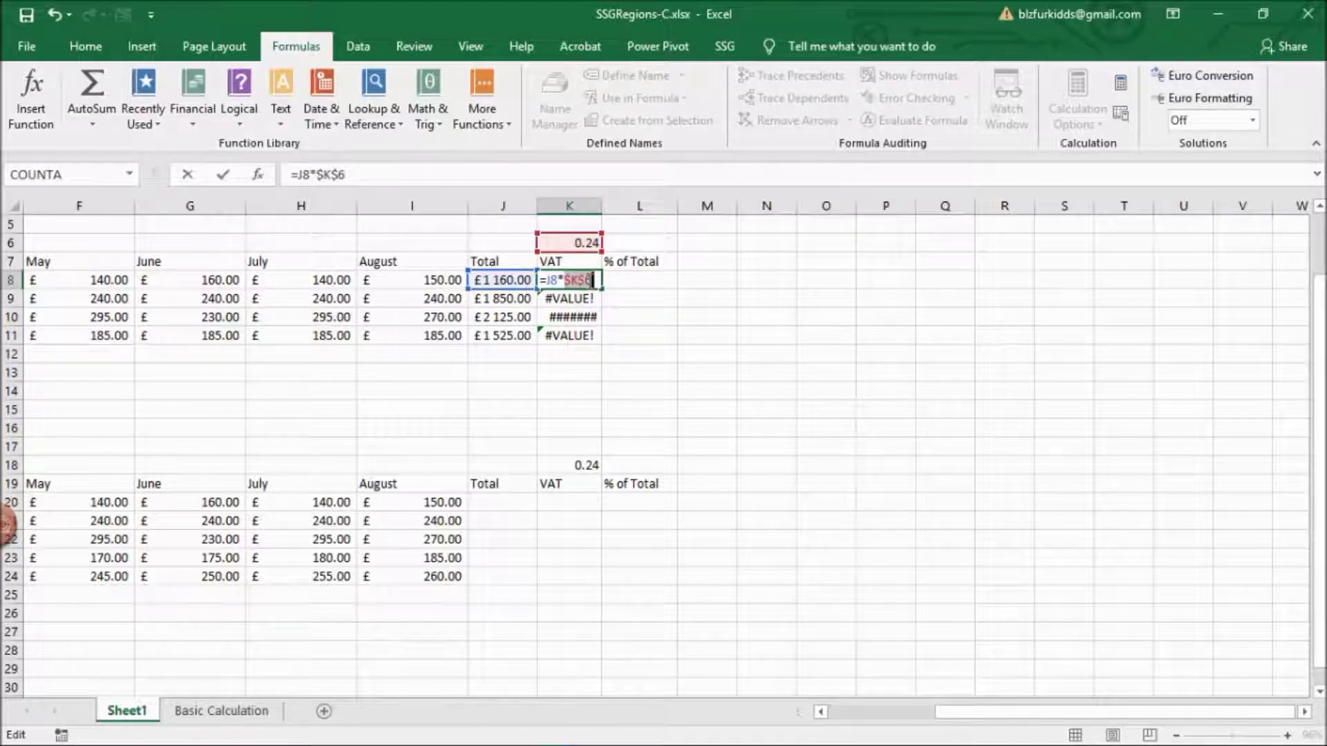
pyautogui.press('Return')
# - Review the absolute reference in the K8 formula, accept it unchanged, and fill the formula down through K11
pyautogui.click(587, 280)
pyautogui.doubleClick(587, 280)
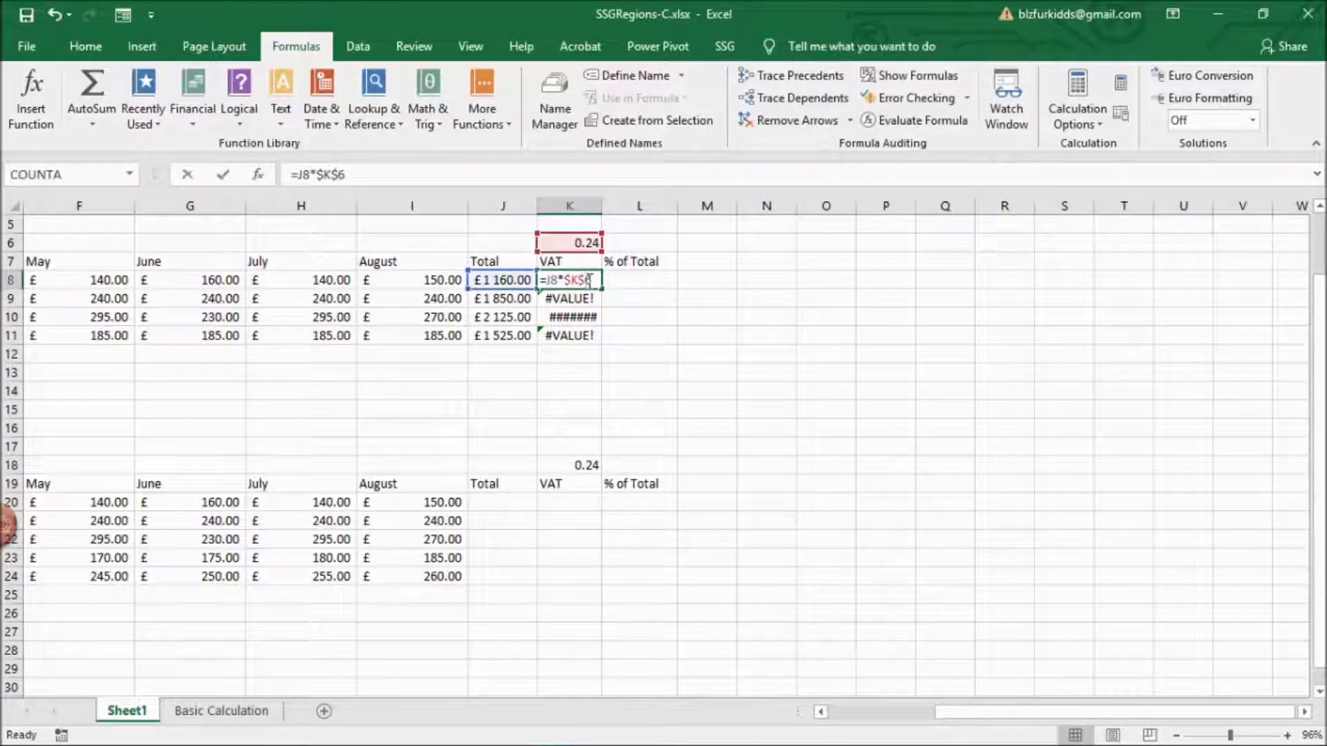
pyautogui.press('Return')
pyautogui.click(591, 280)
pyautogui.moveTo(601, 291); pyautogui.dragTo(601, 339)
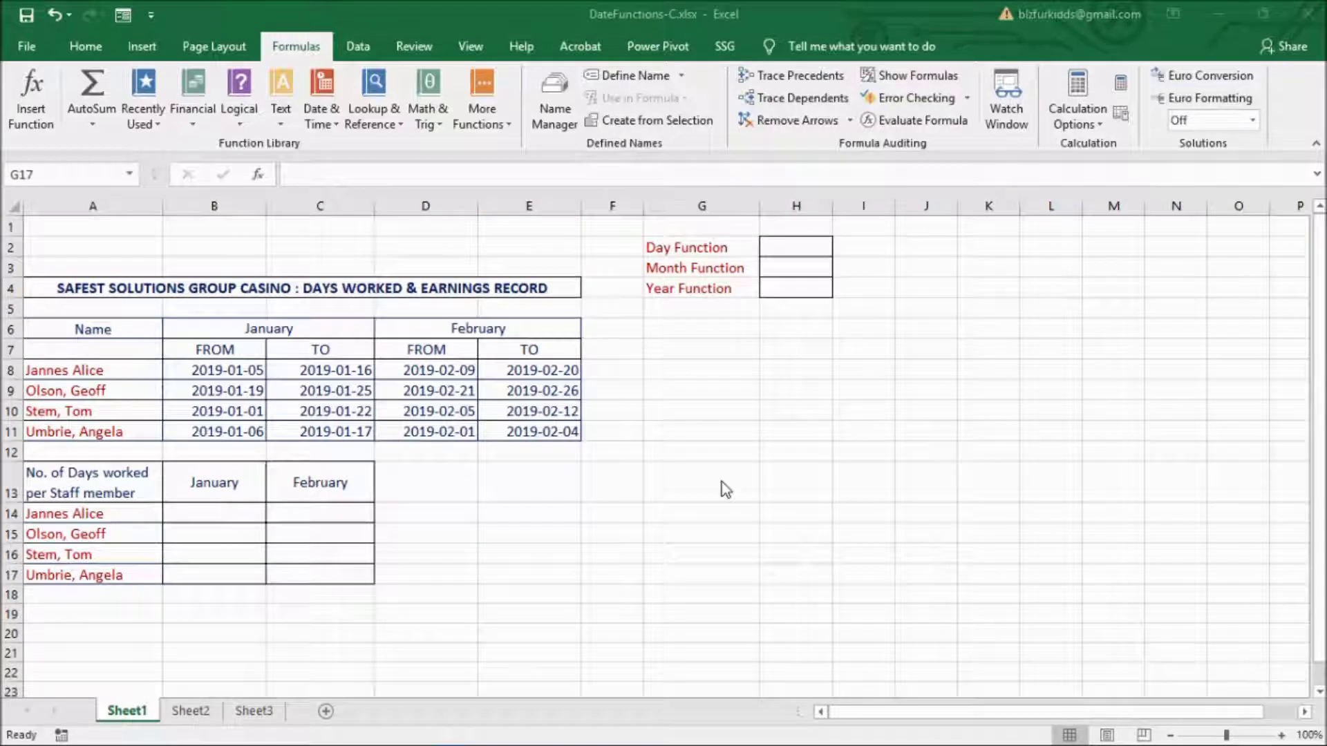
# - Enter the current date in A1 of the days worked sheet with =TODAY()
pyautogui.click(105, 222)
pyautogui.write('=today(')
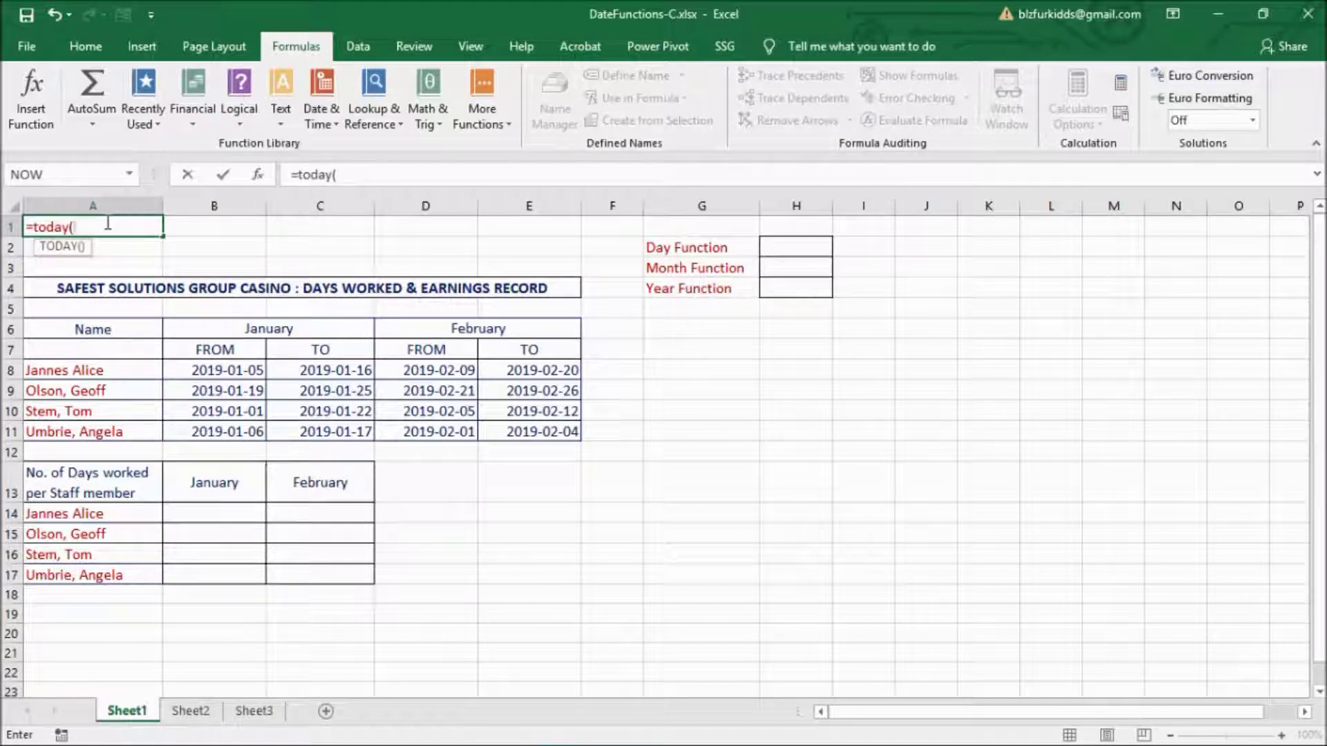
pyautogui.write(')')
pyautogui.press('Return')
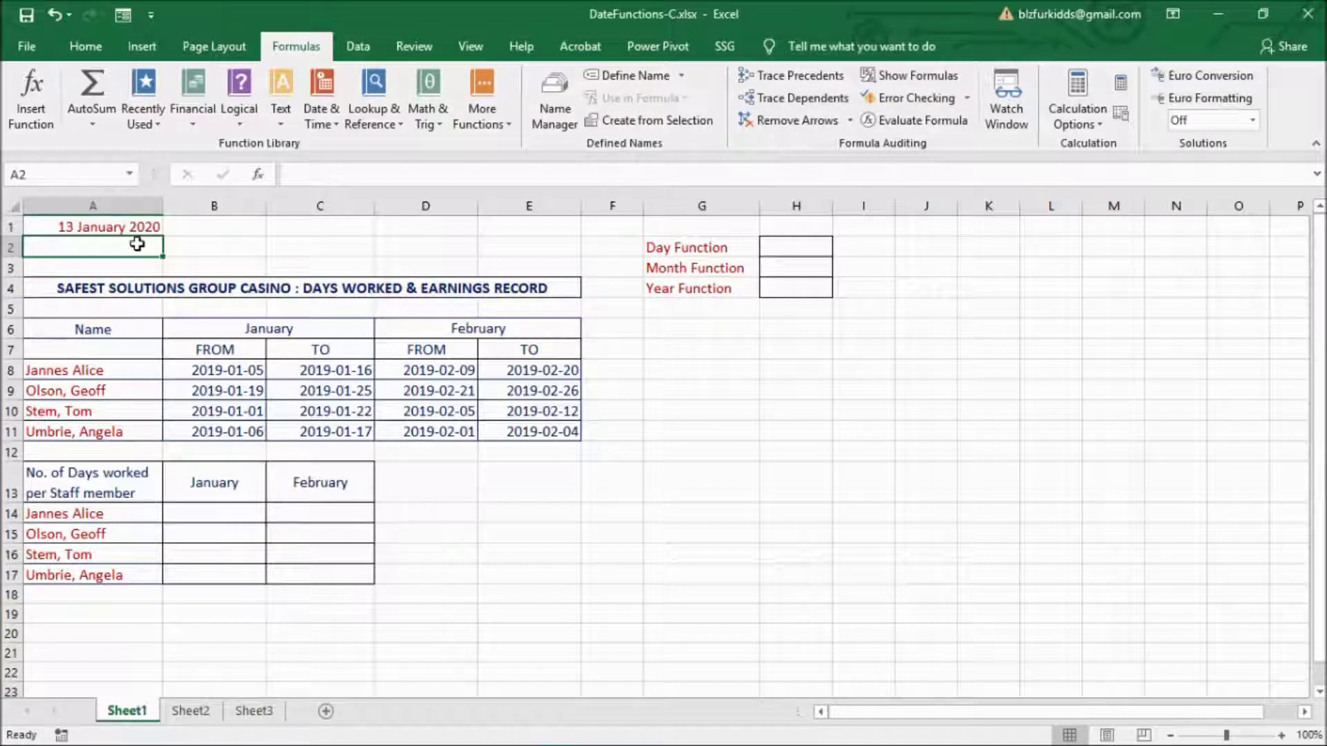
# - Insert the NOW date and time function in A2 through its function arguments dialog
pyautogui.click(318, 124)
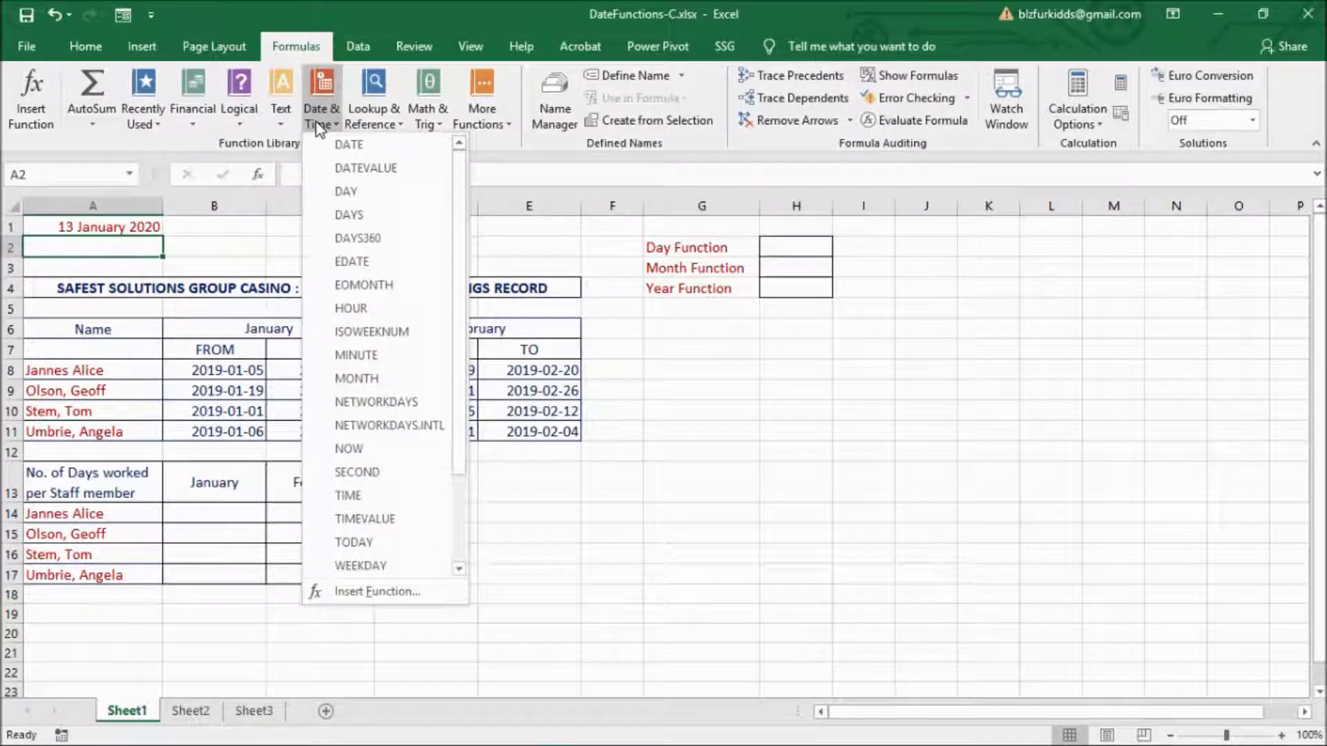
pyautogui.click(367, 450)
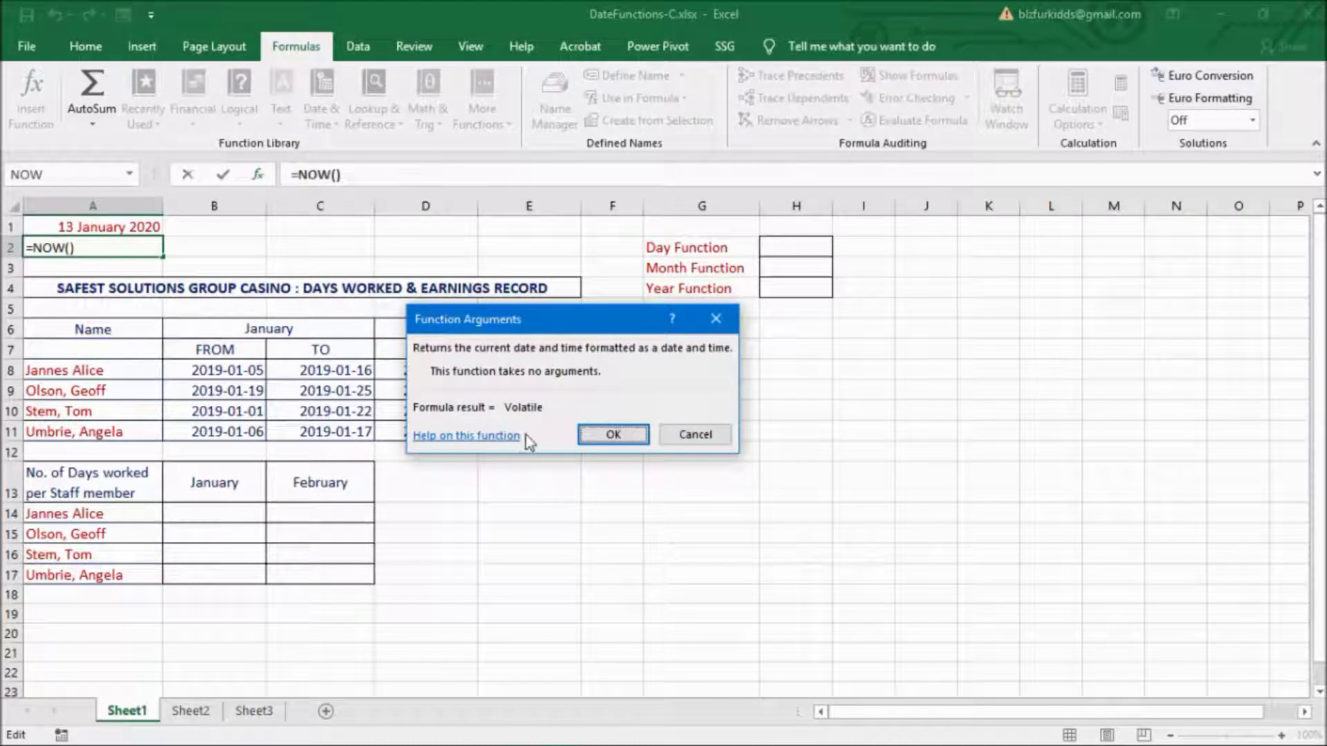
pyautogui.click(614, 430)
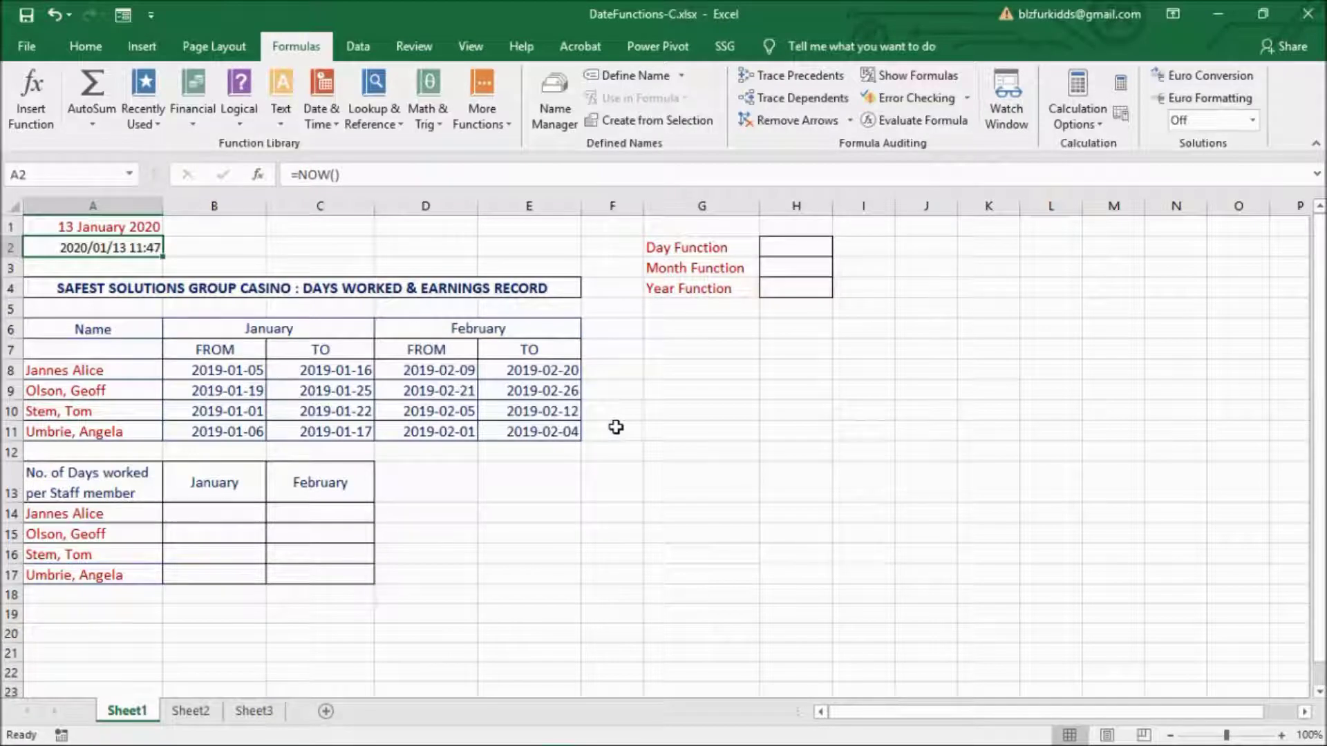
# - Extract the day from the date in B8 into H2 with the DAY function
pyautogui.click(786, 244)
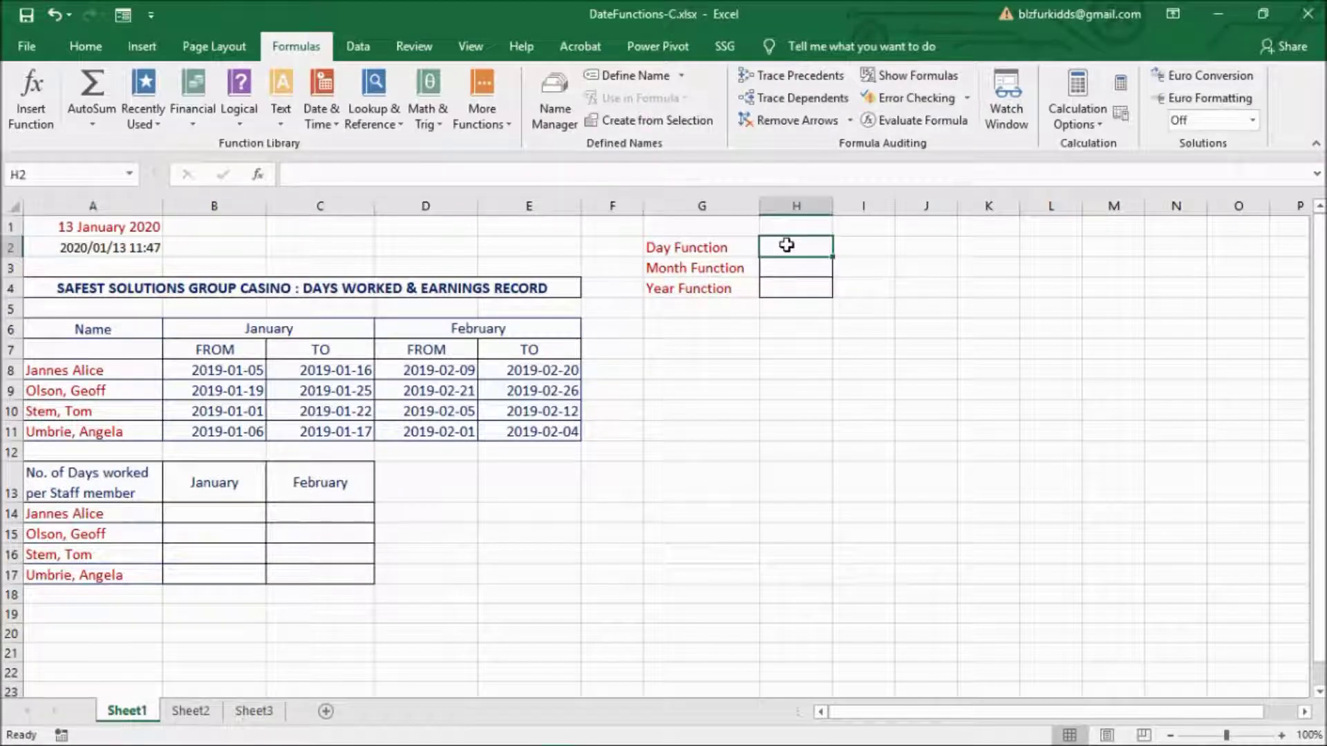
pyautogui.write('=day(')
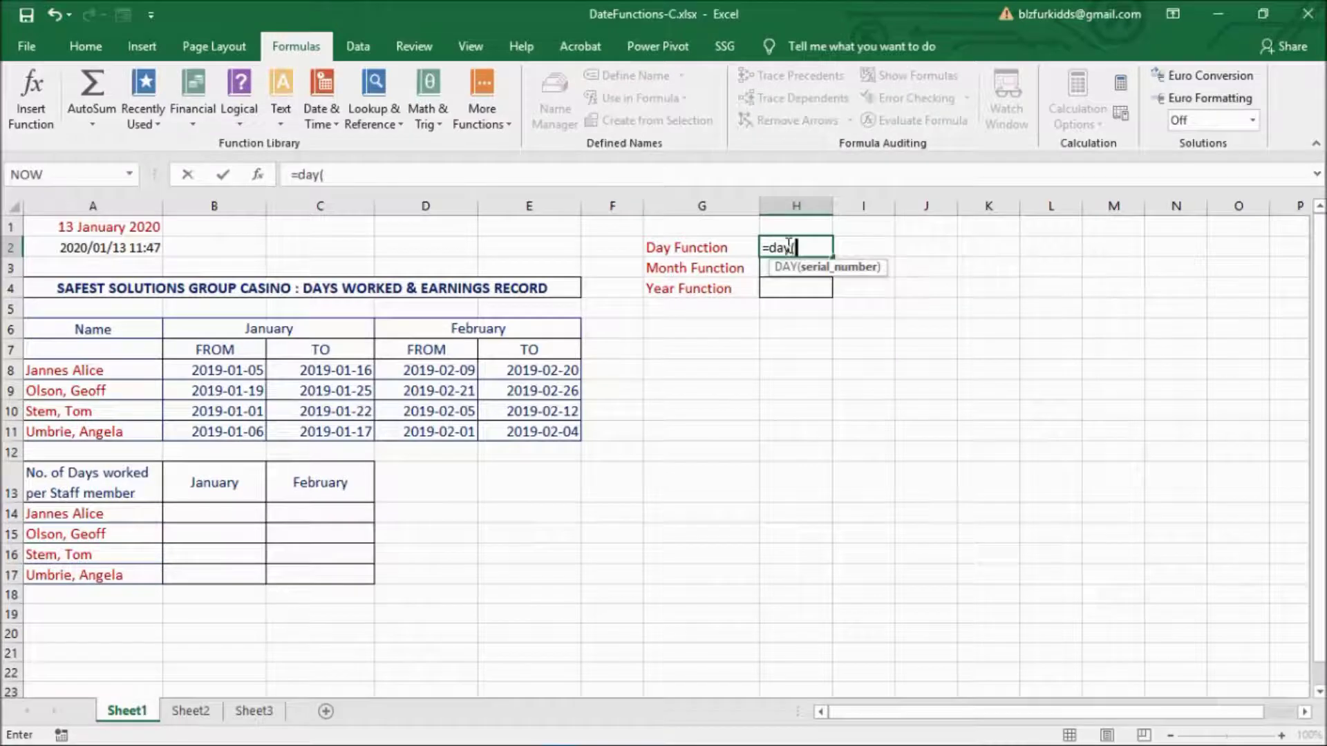
pyautogui.click(247, 370)
pyautogui.press('Return')
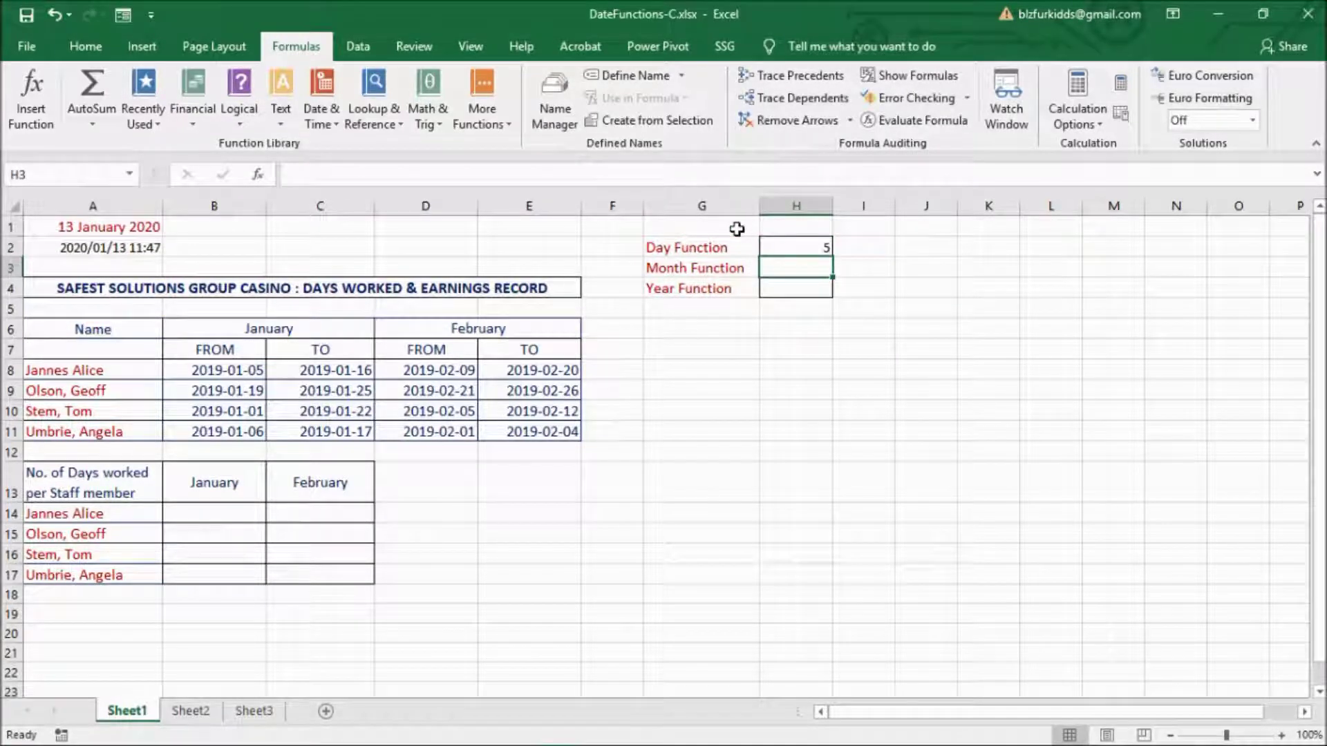
# - Extract the month from the date in B8 into H3 with the MONTH function
pyautogui.write('=mon')
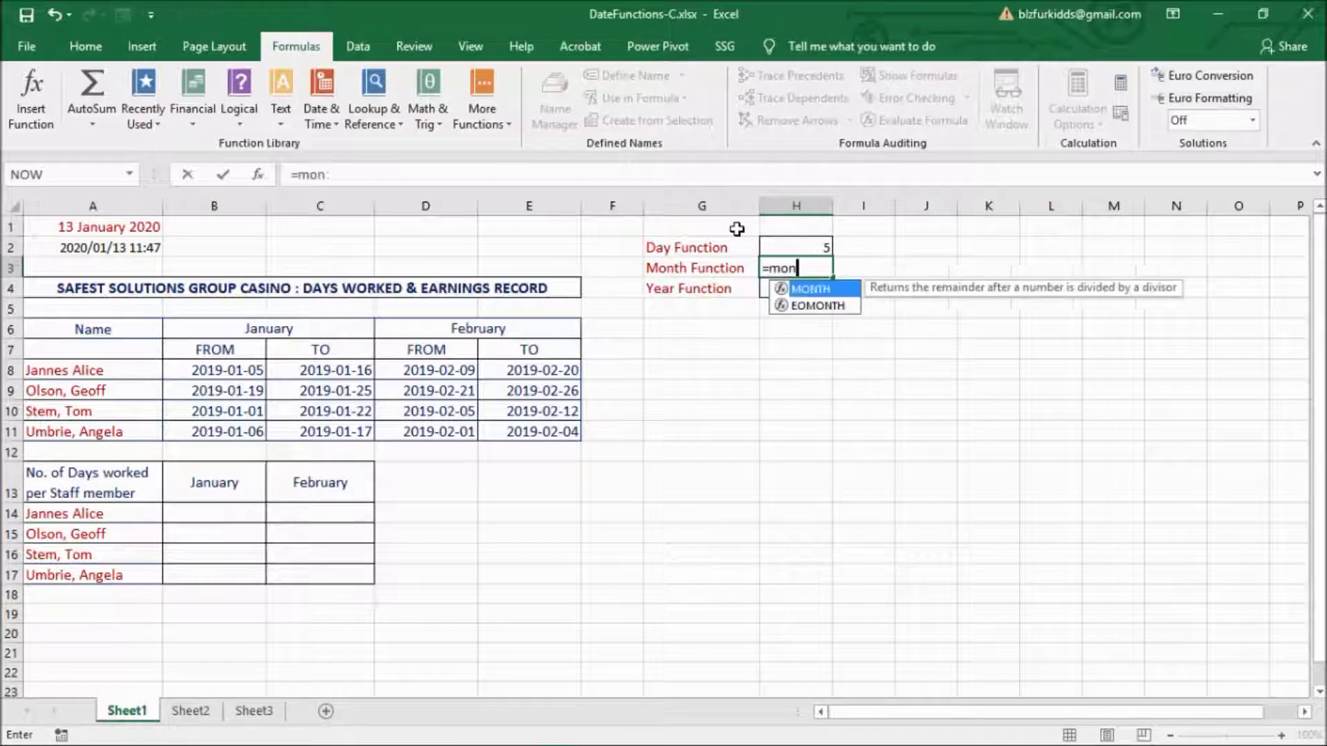
pyautogui.write('th)')
pyautogui.press('BackSpace')
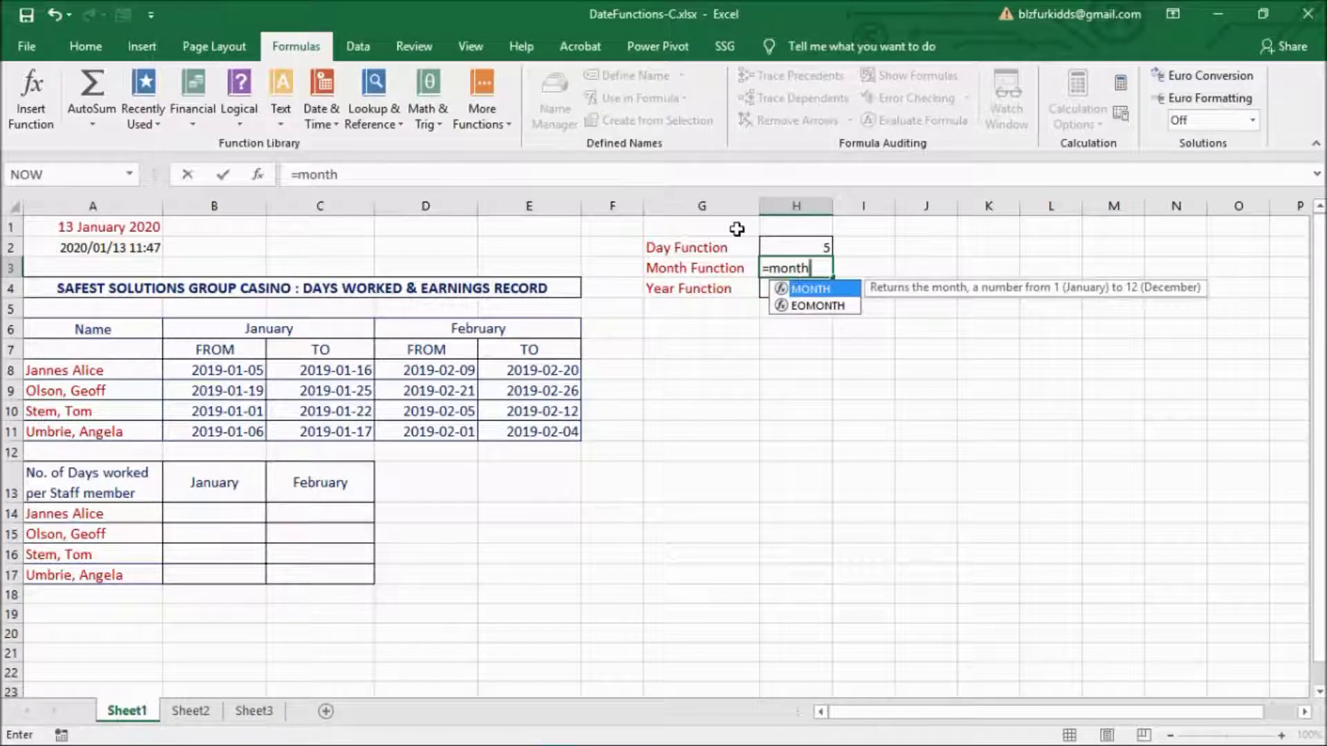
pyautogui.write('(')
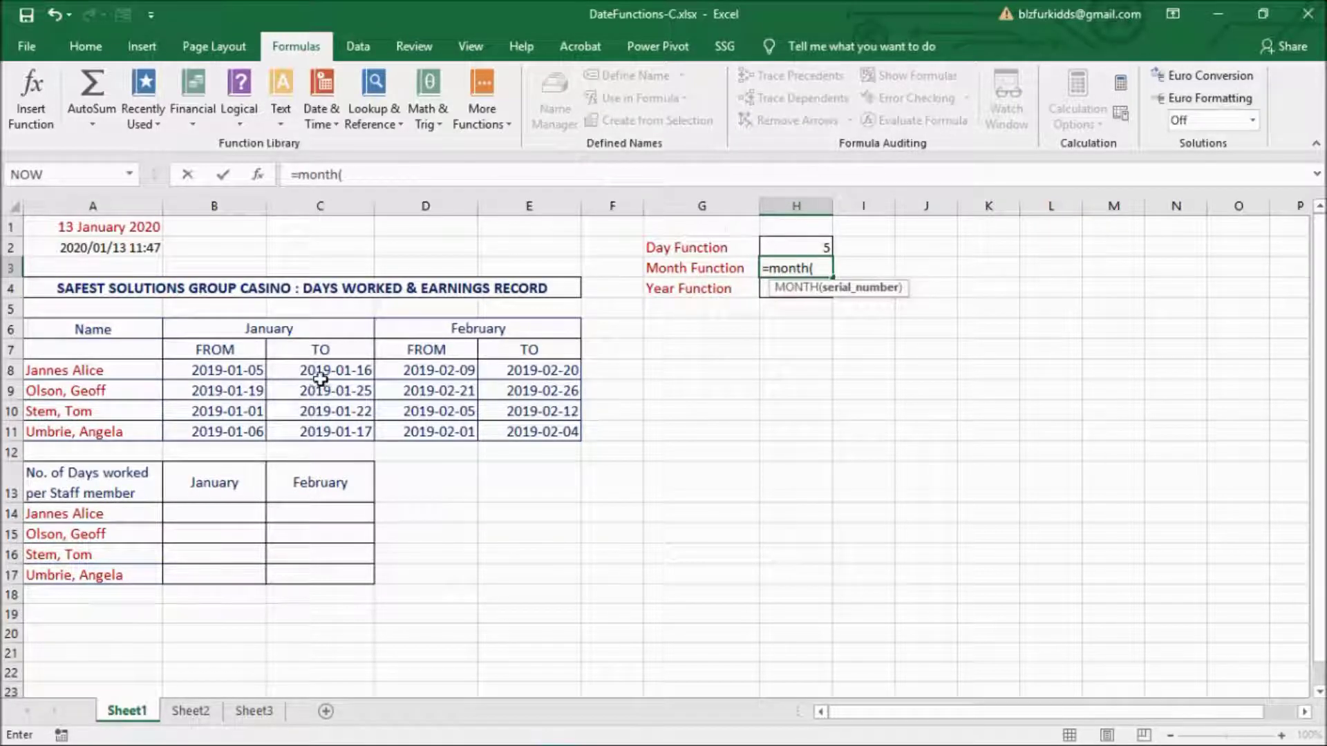
pyautogui.click(215, 370)
pyautogui.press('Return')
pyautogui.press('Return')
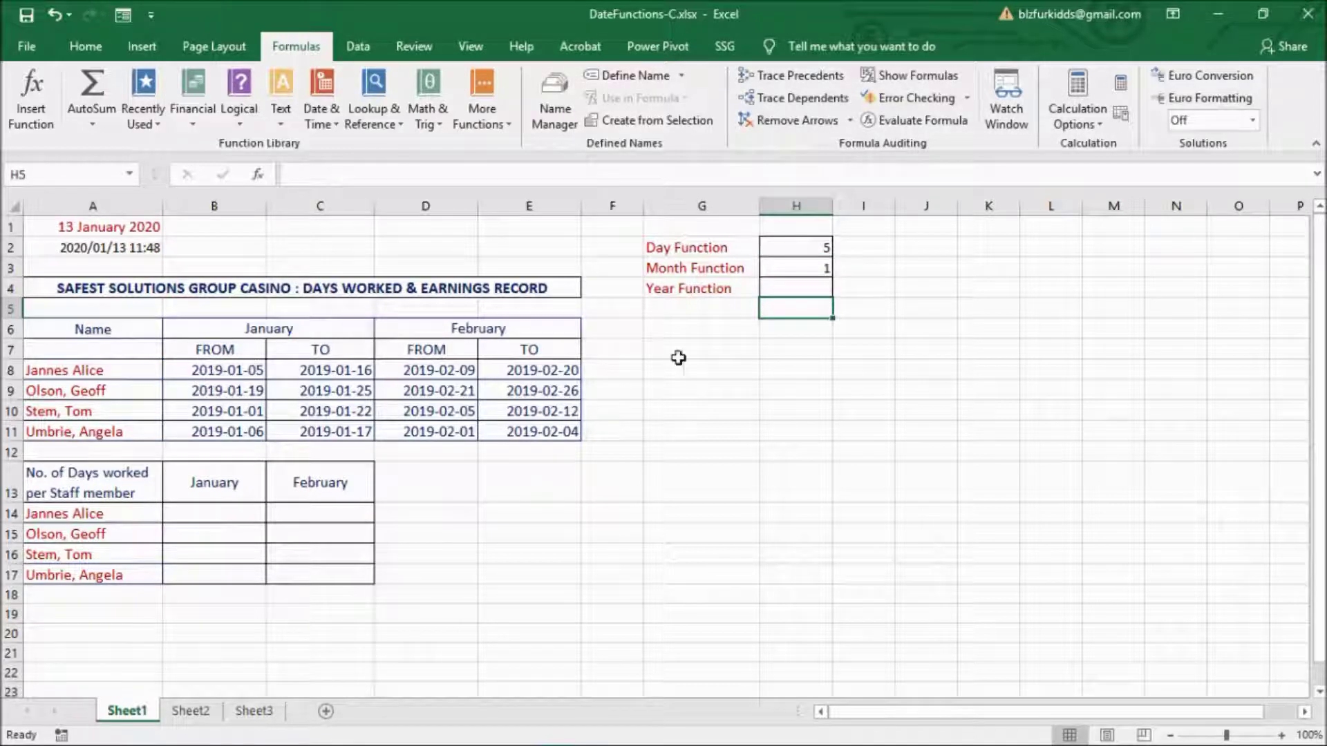
# - Extract the year from the date in B8 into H4 with the YEAR function
pyautogui.click(797, 288)
pyautogui.write('=')
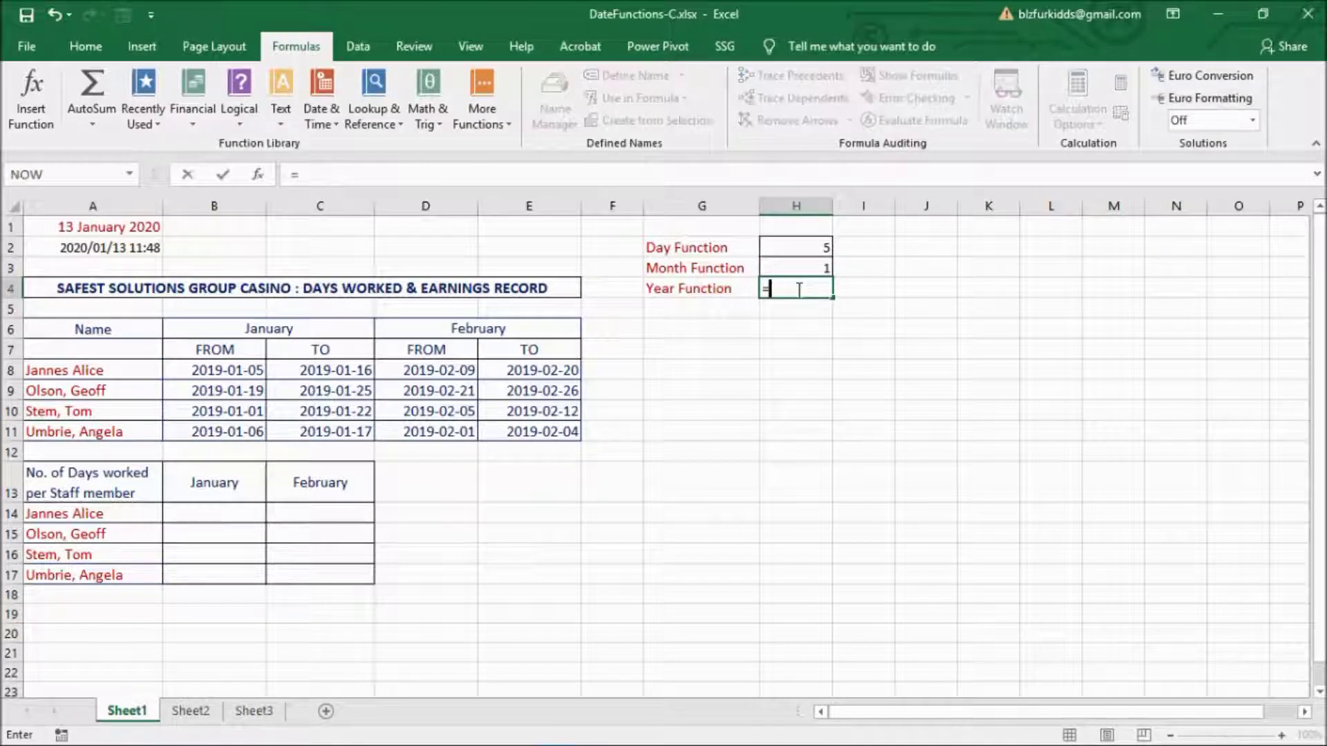
pyautogui.write('year(')
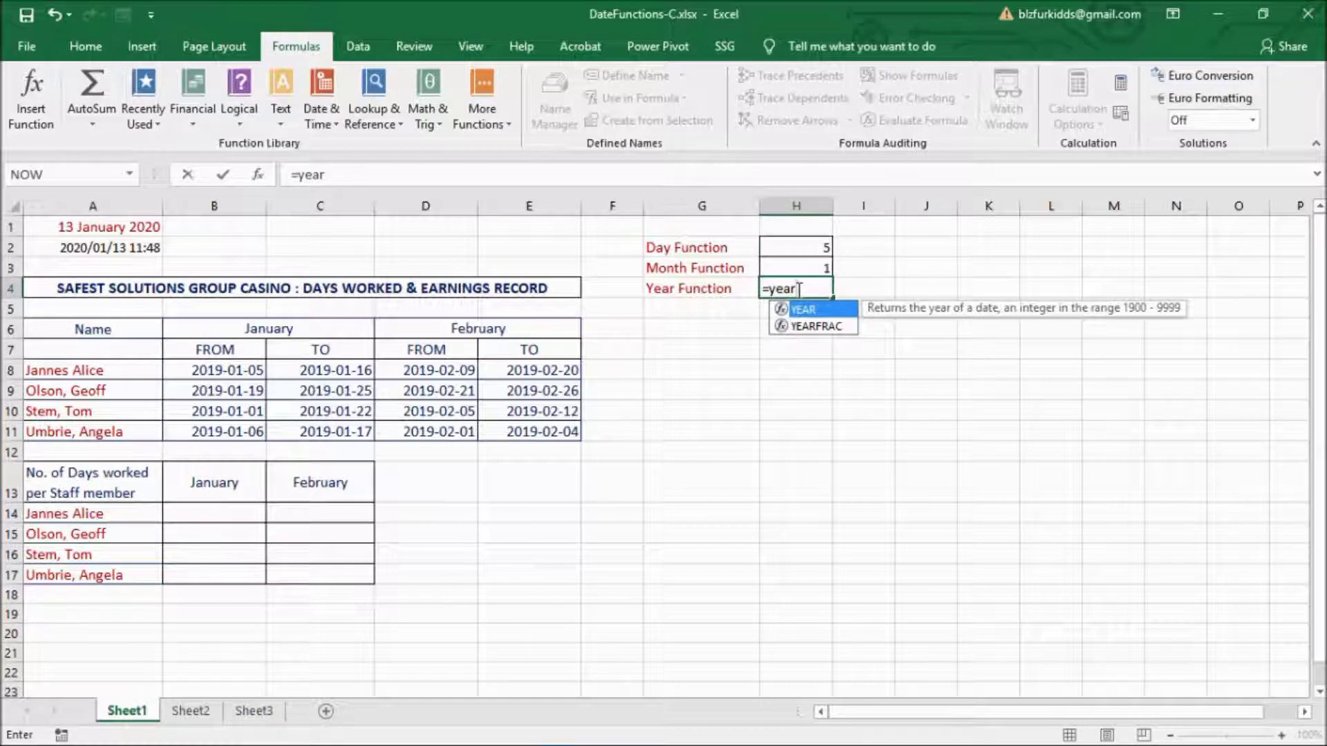
pyautogui.click(200, 371)
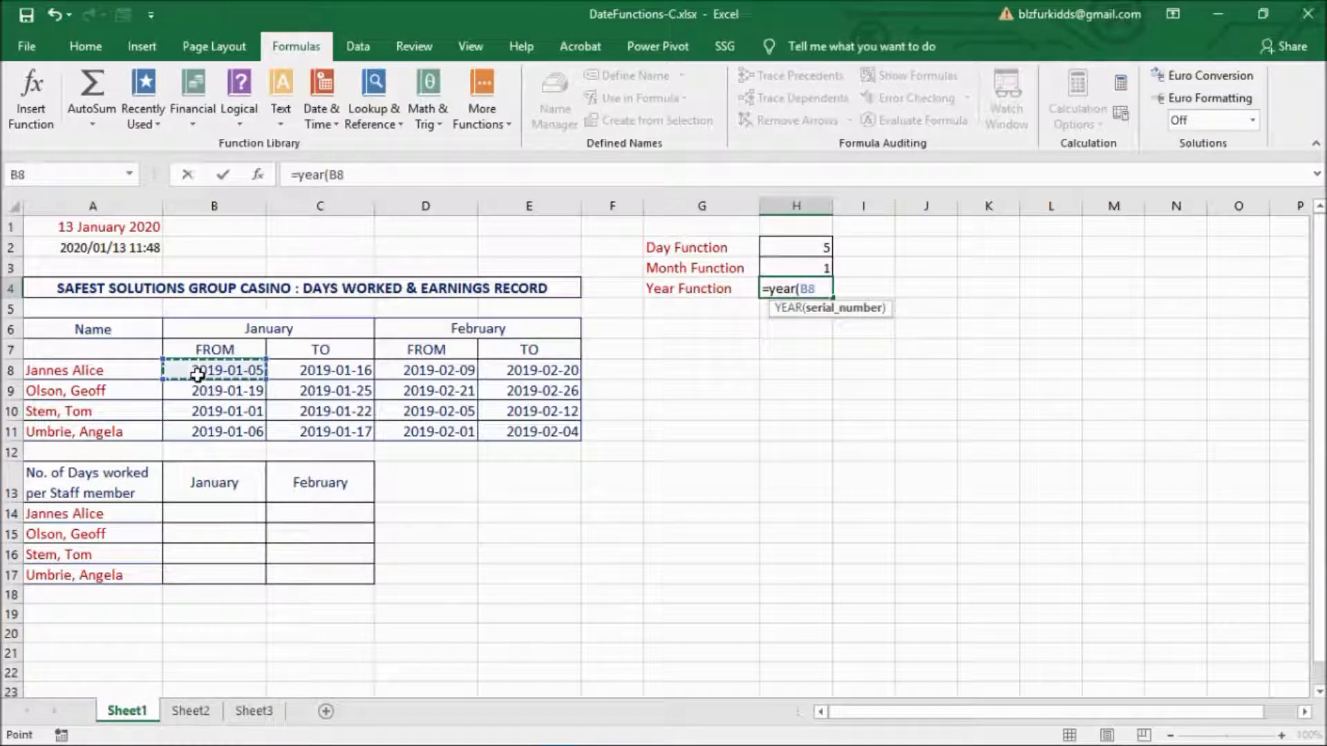
pyautogui.press('Return')
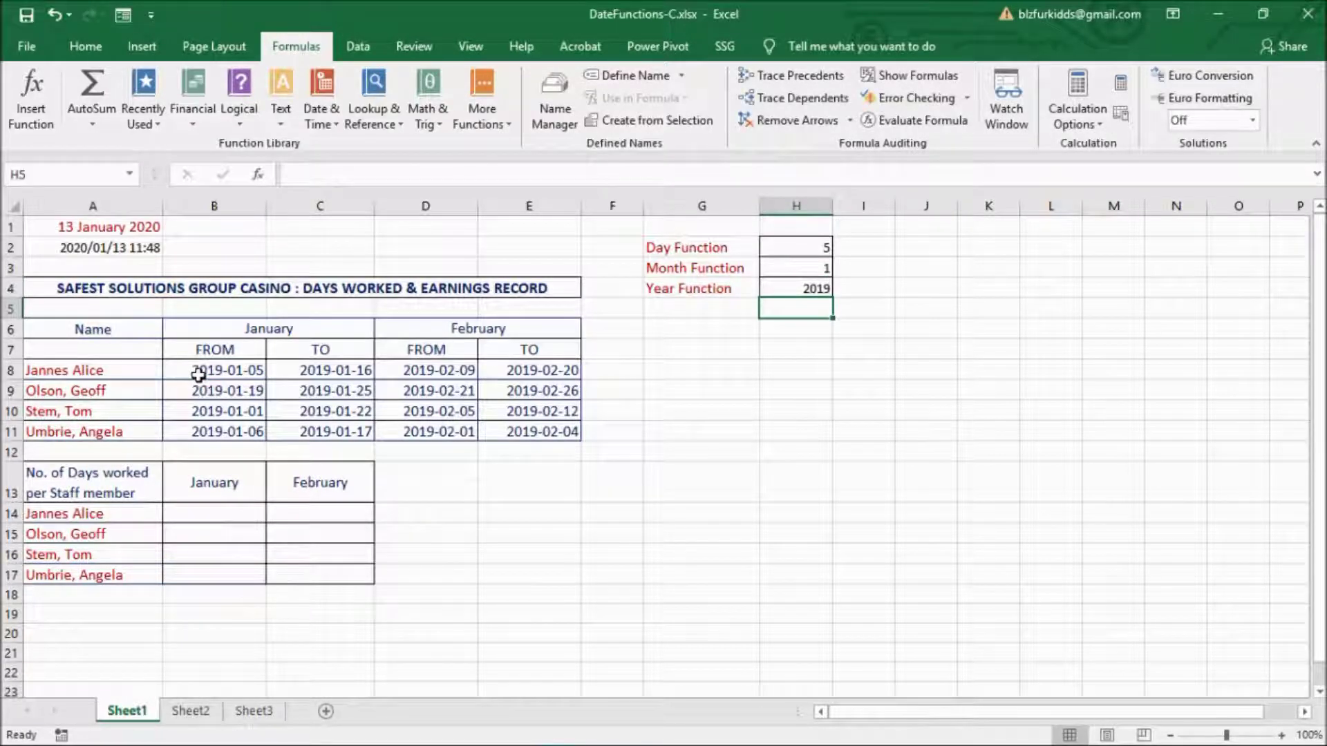
pyautogui.click(667, 575)
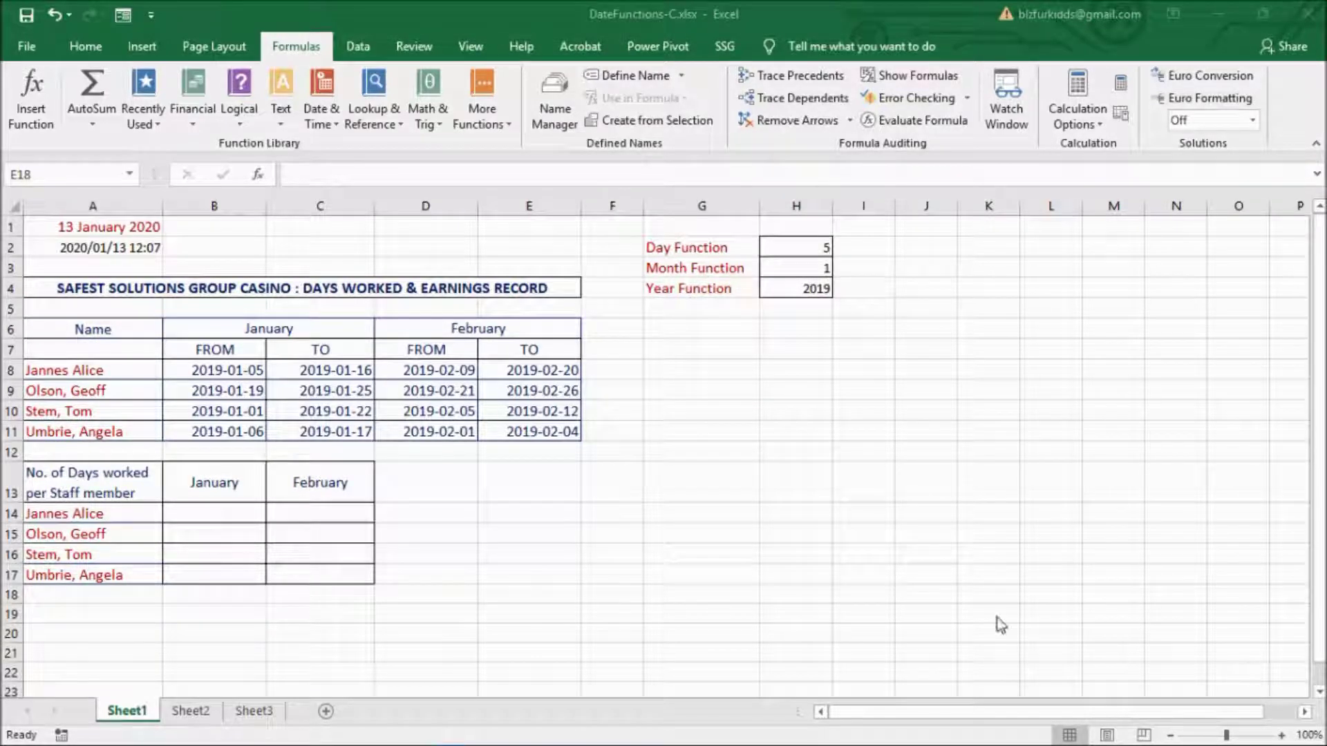
# - Calculate the first staff member's January days worked in B14 with =DAY(B8)-DAY(C8)
pyautogui.click(244, 511)
pyautogui.write('=')
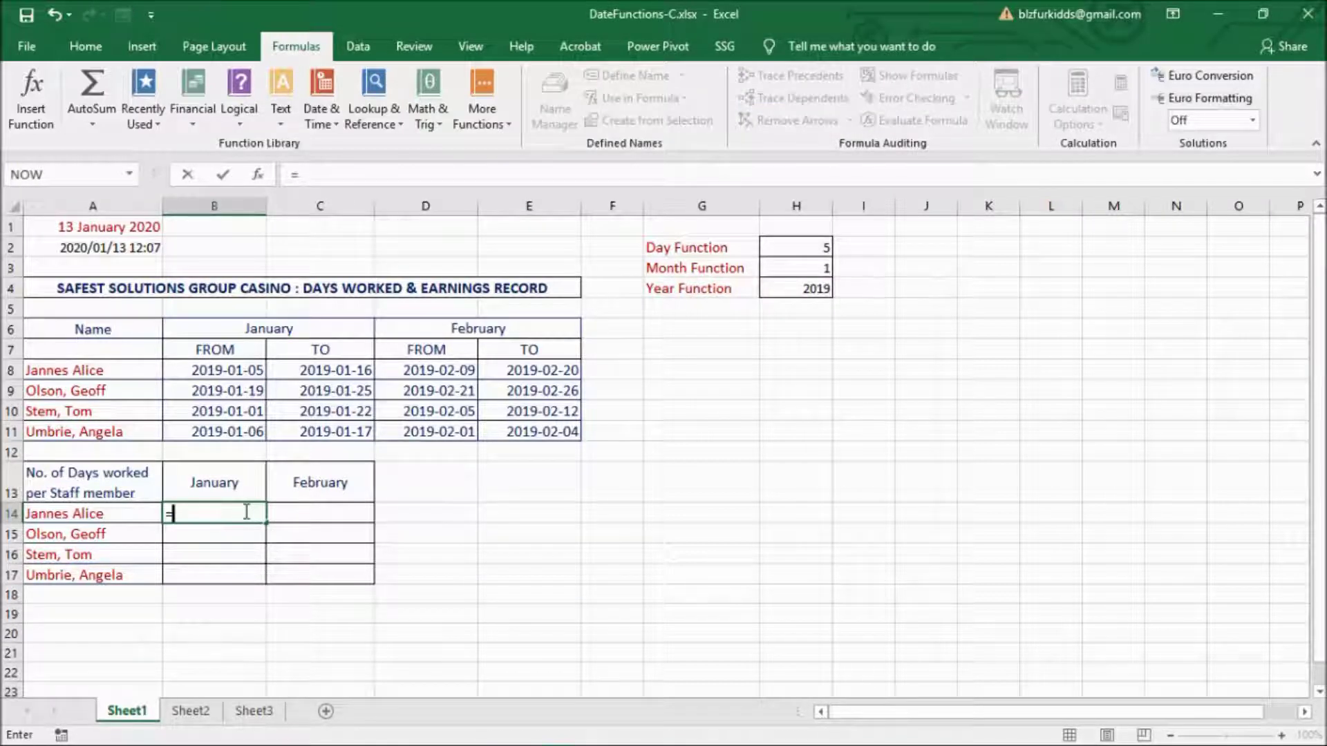
pyautogui.write('day')
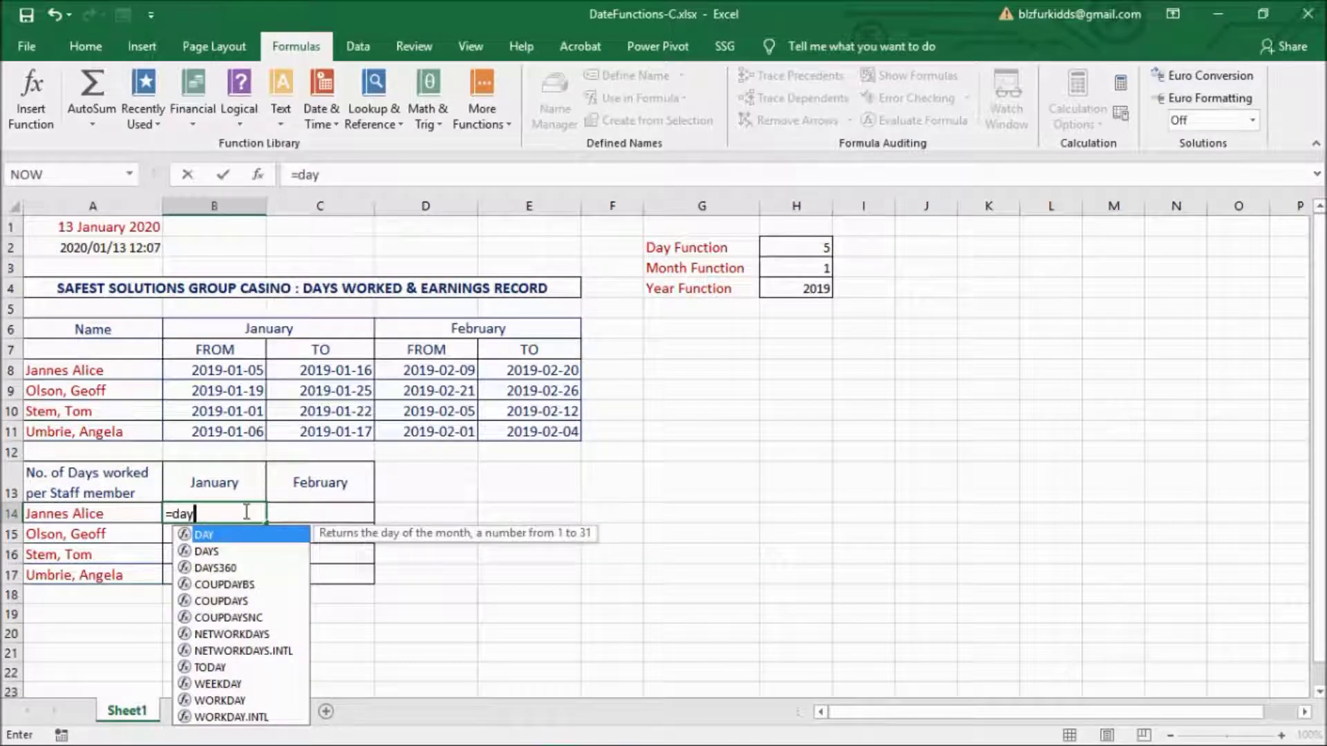
pyautogui.write('(')
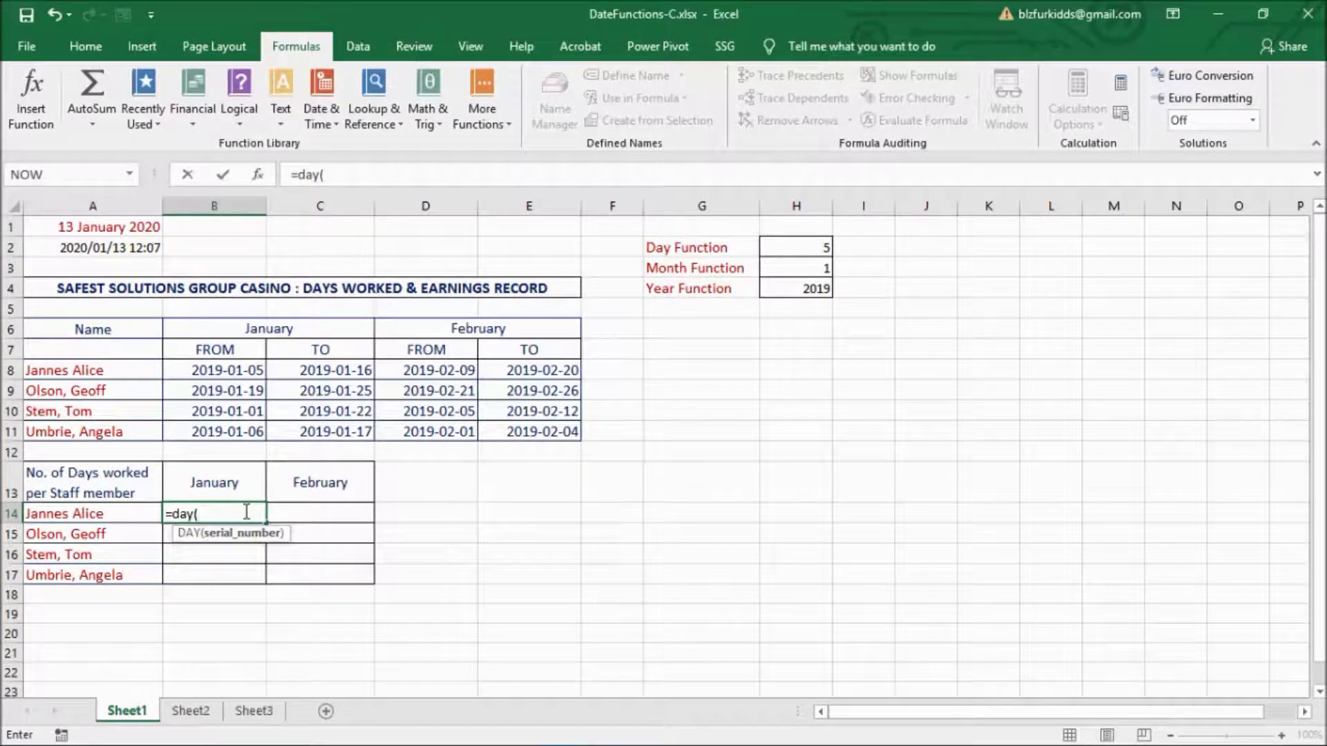
pyautogui.click(249, 366)
pyautogui.write('-')
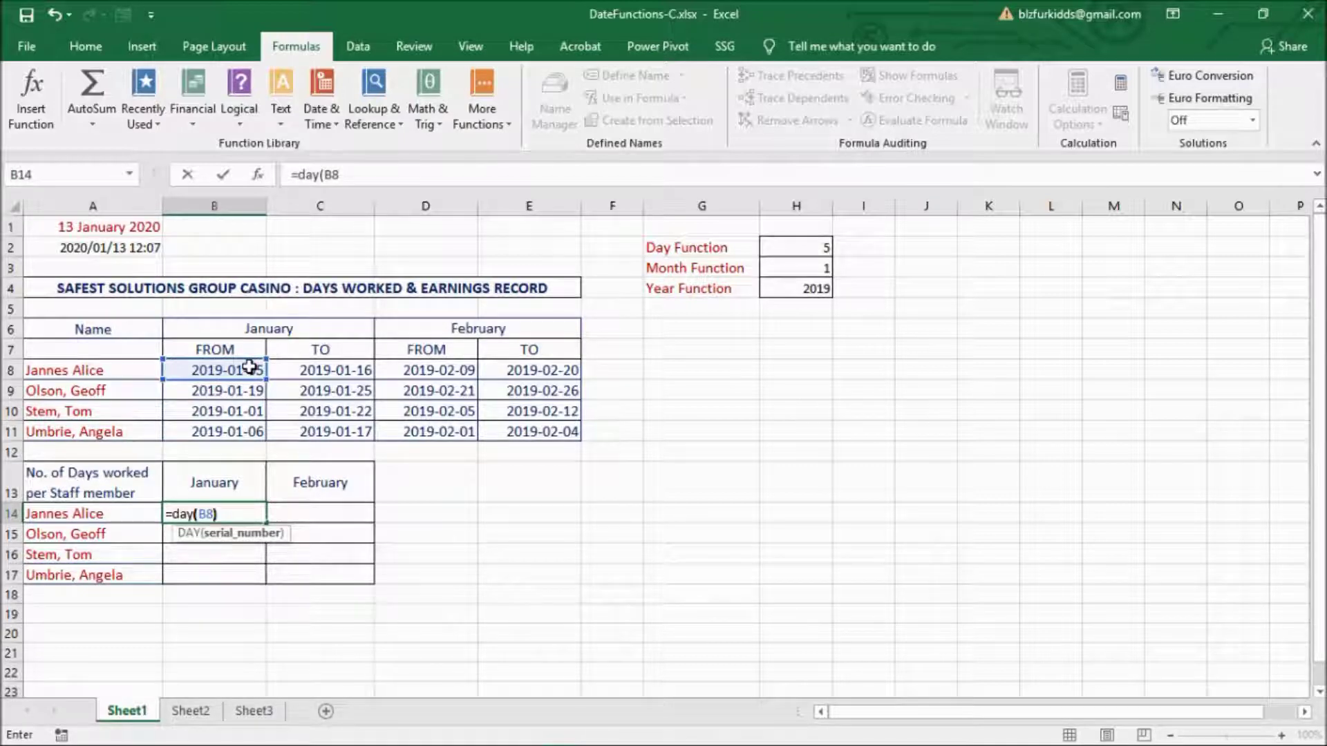
pyautogui.write(')-')
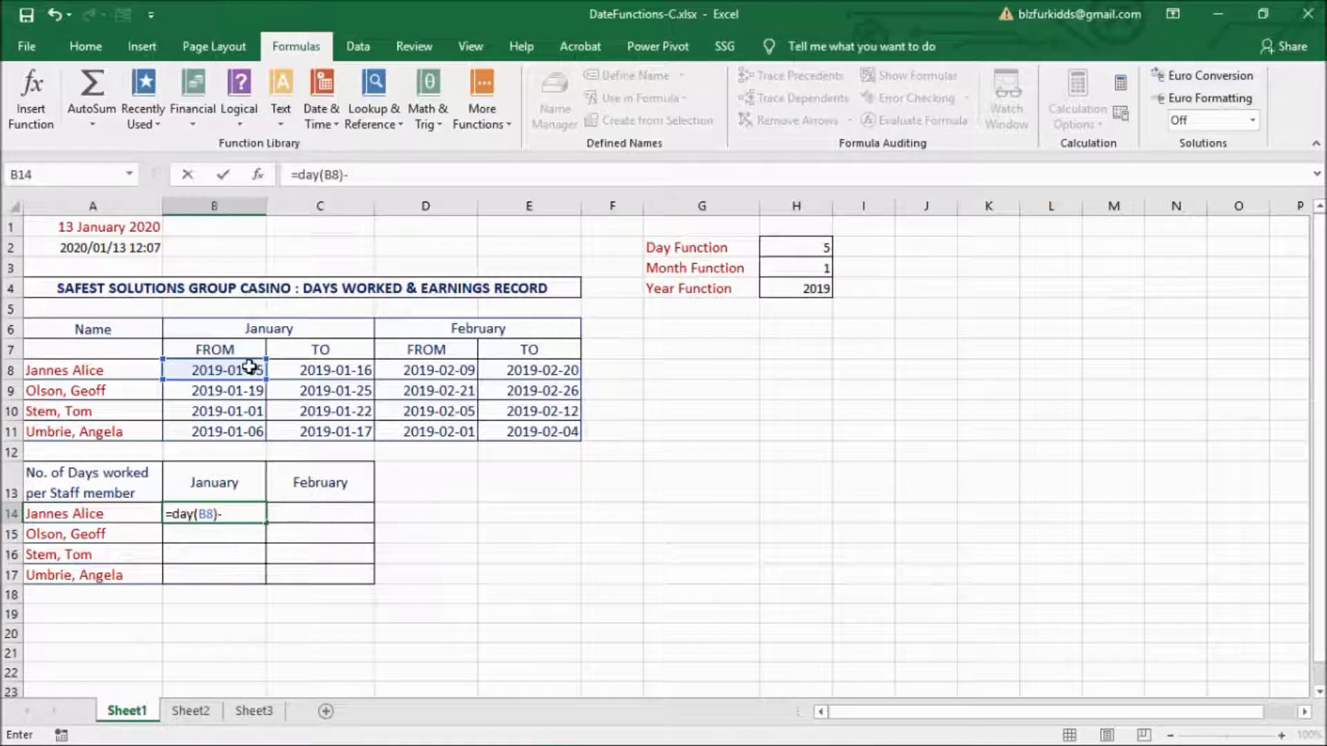
pyautogui.write('day(')
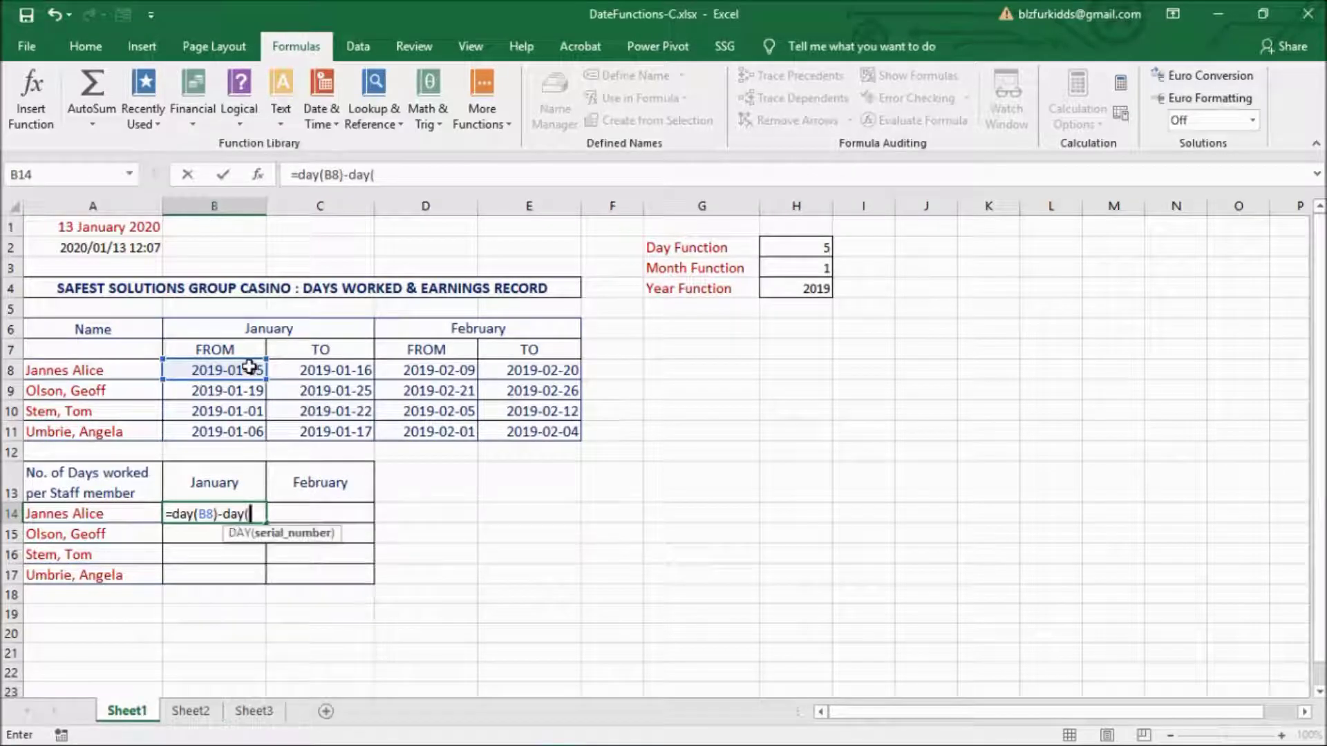
pyautogui.click(307, 371)
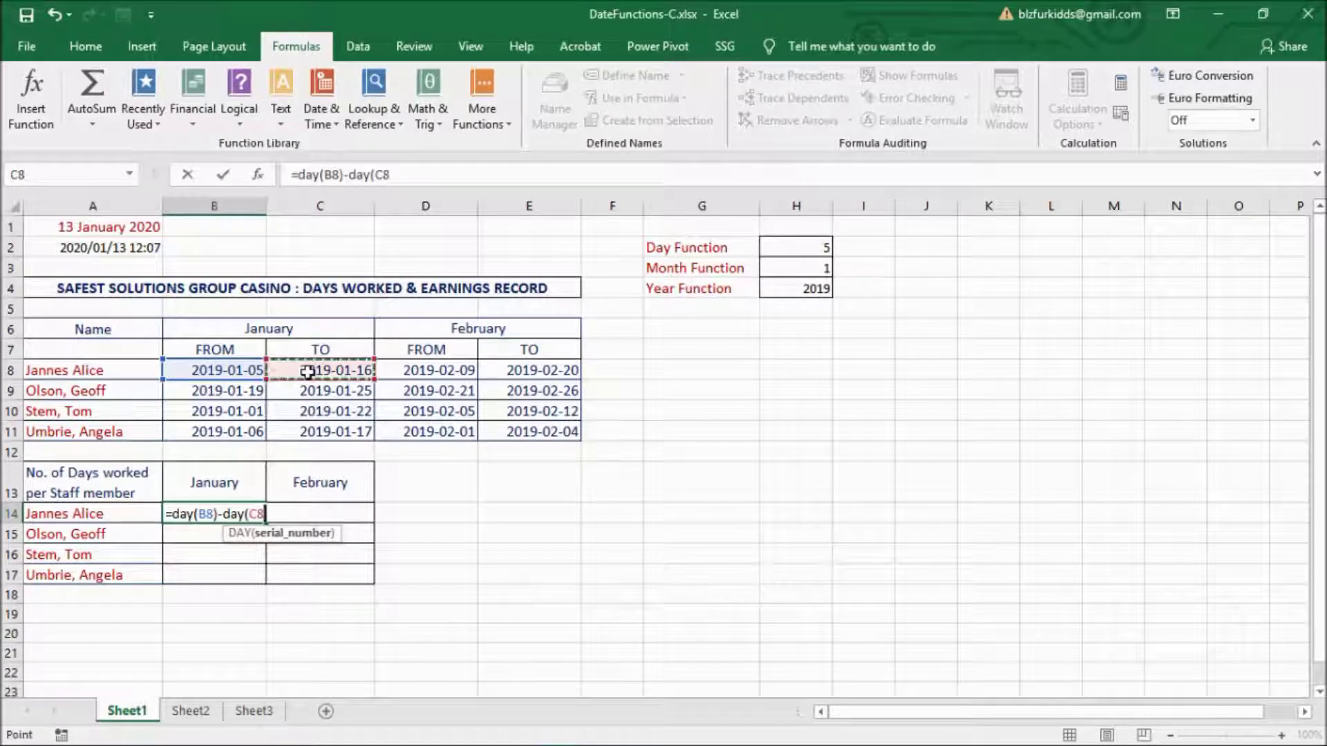
pyautogui.write(')')
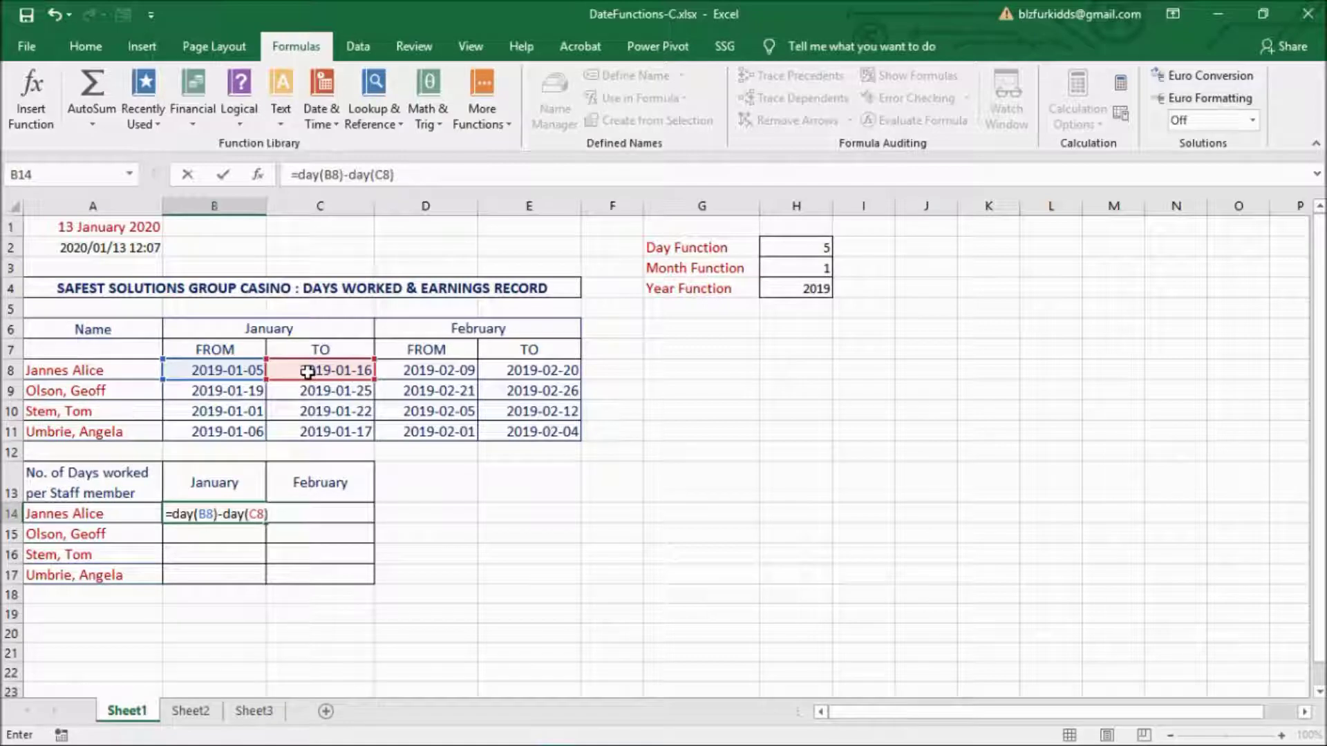
pyautogui.press('Return')
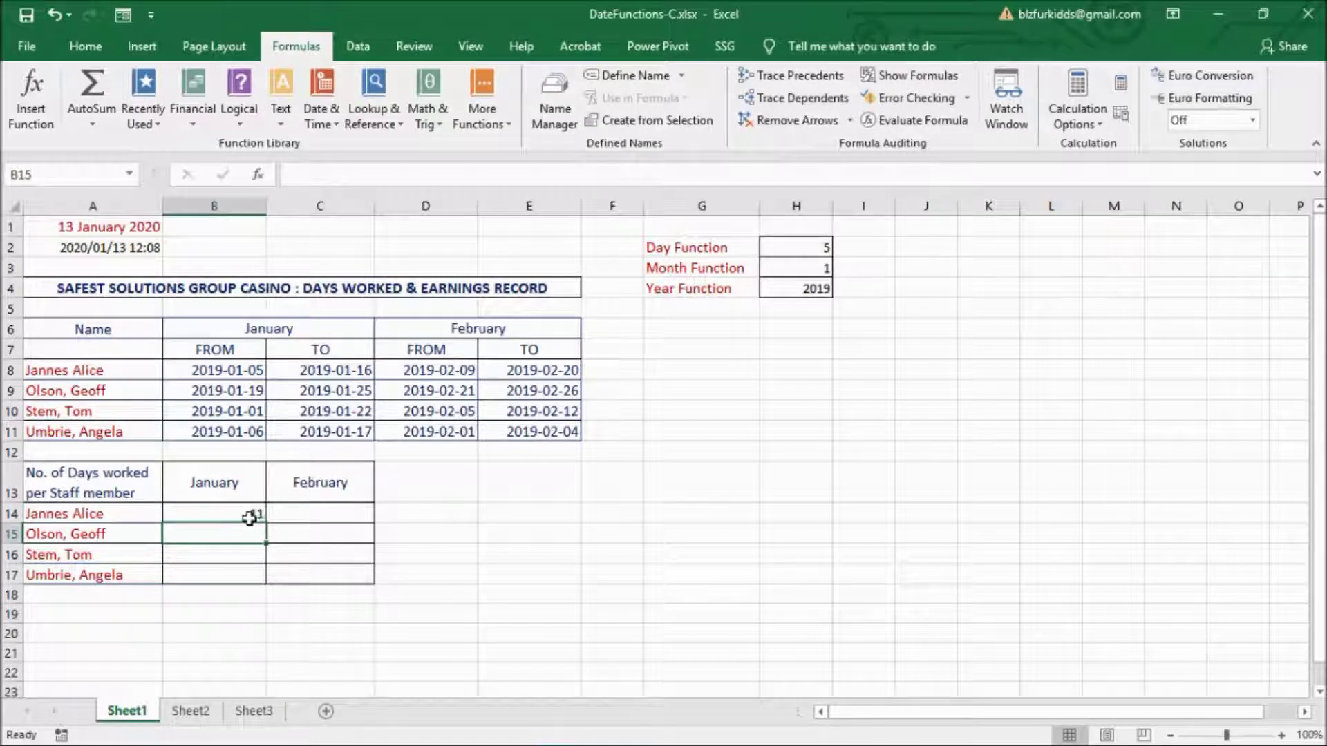
# - Wrap the January formula in B14 with ABS, giving =ABS(DAY(B8)-DAY(C8)), and fill it down to B17
pyautogui.click(249, 518)
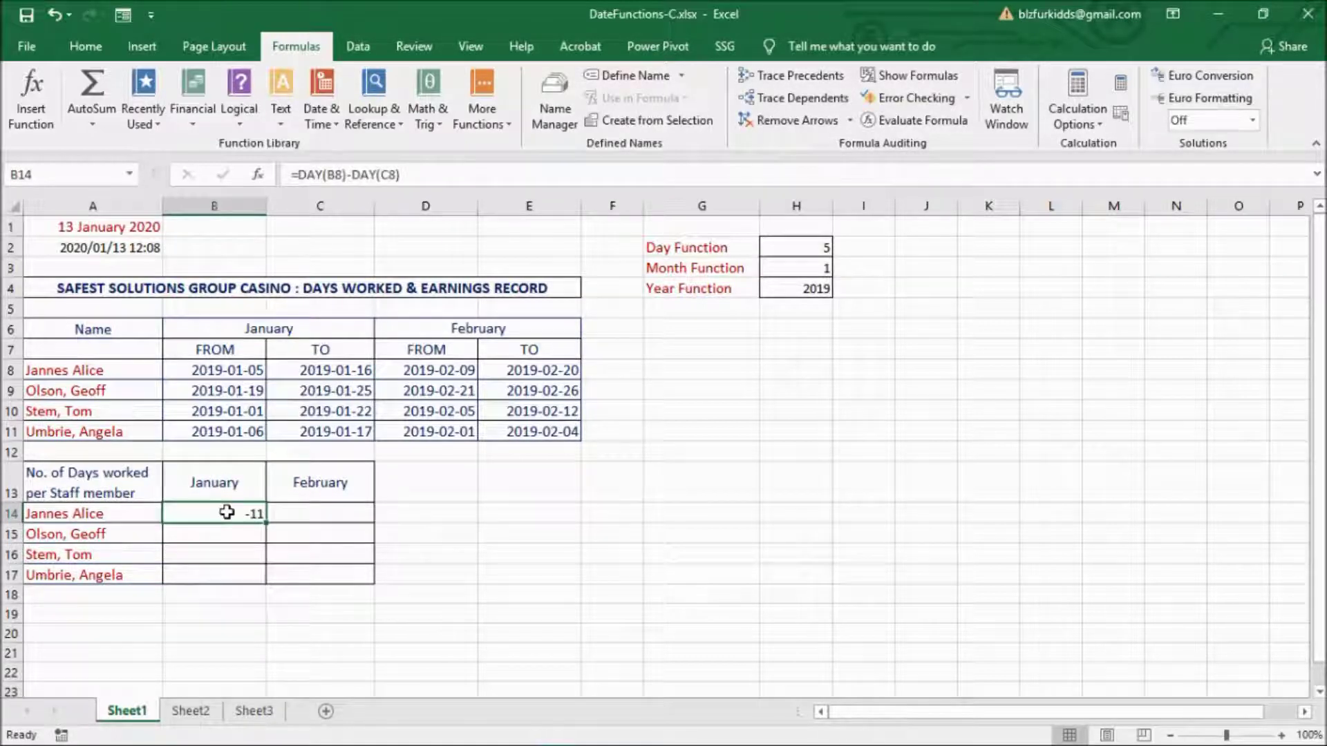
pyautogui.doubleClick(227, 512)
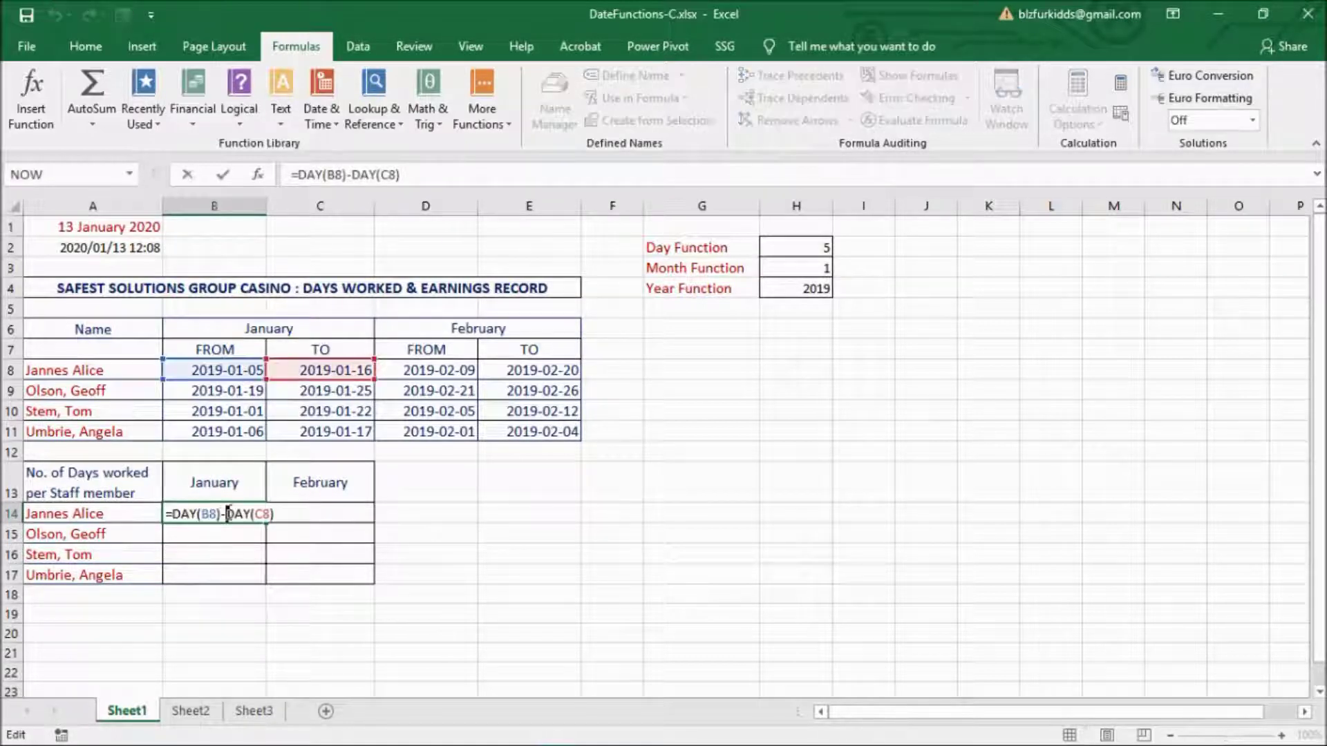
pyautogui.click(175, 513)
pyautogui.write('ABS')
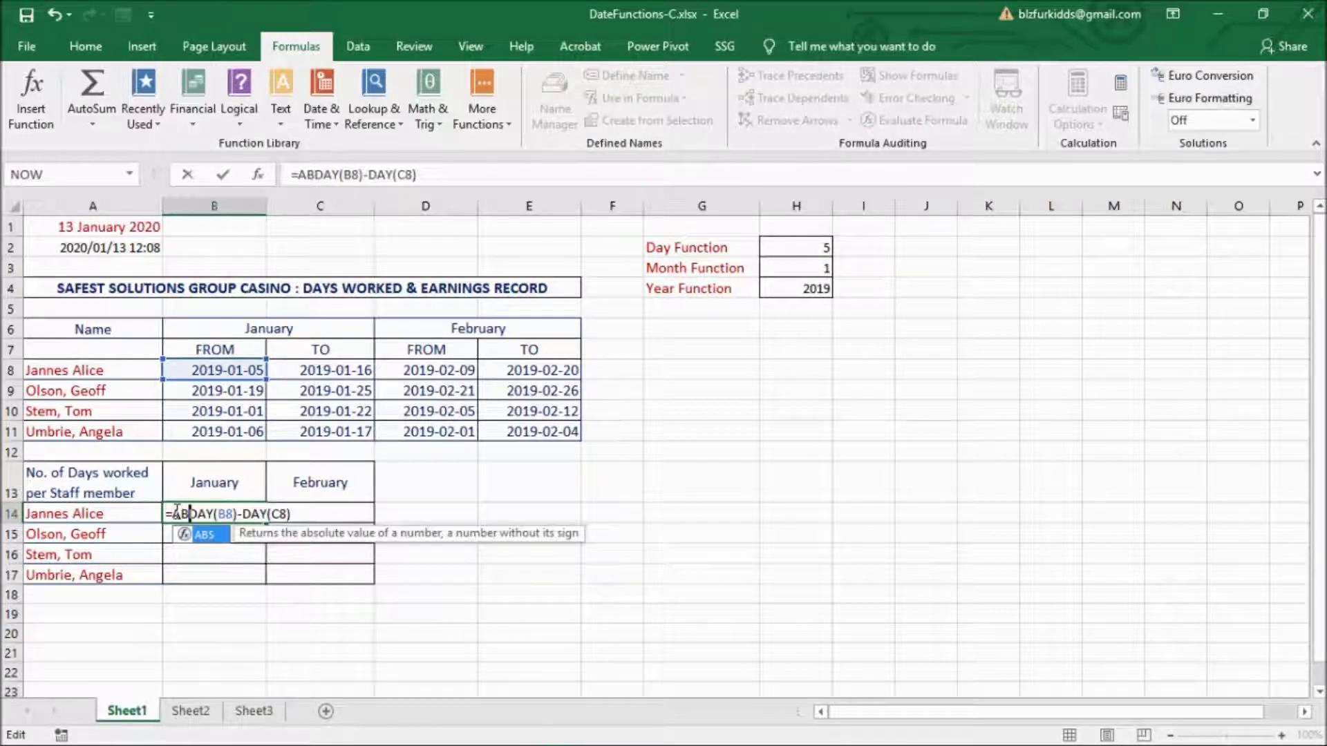
pyautogui.write('(')
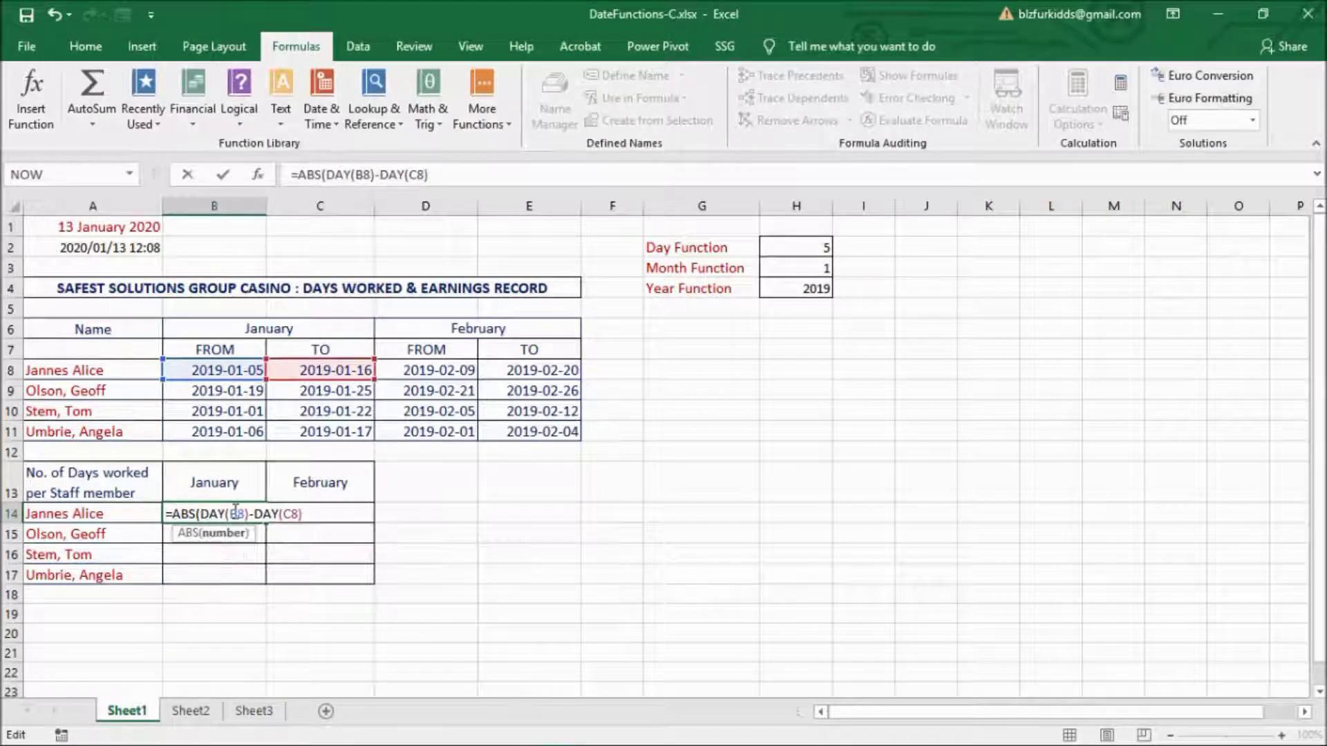
pyautogui.write(')')
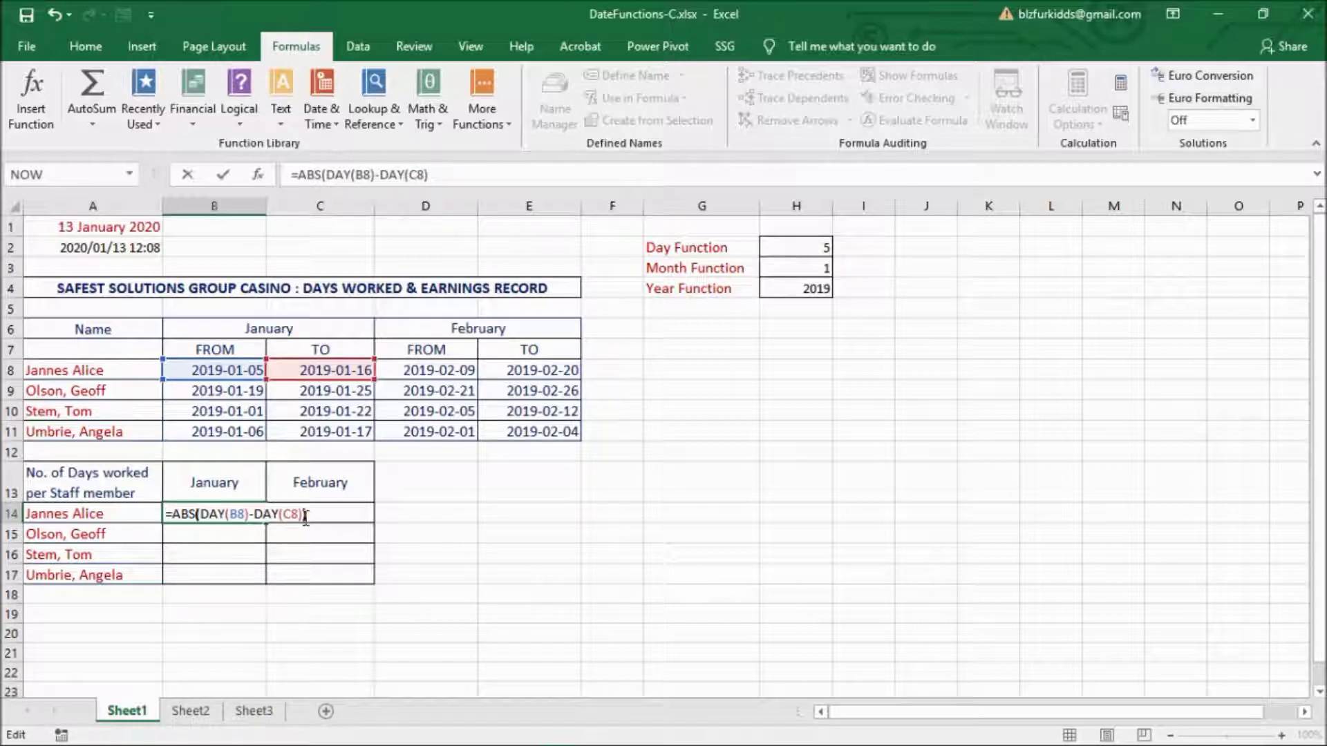
pyautogui.press('Return')
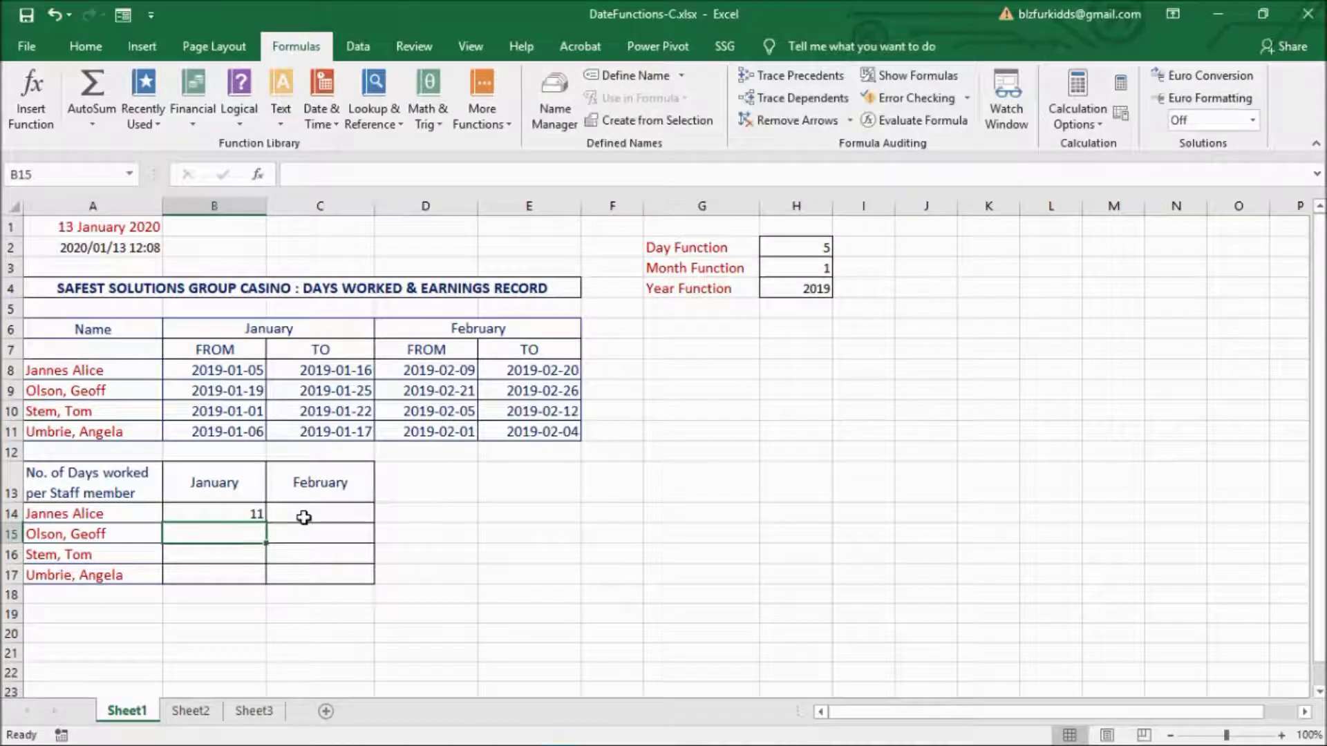
pyautogui.click(257, 517)
pyautogui.moveTo(265, 525); pyautogui.dragTo(264, 584)
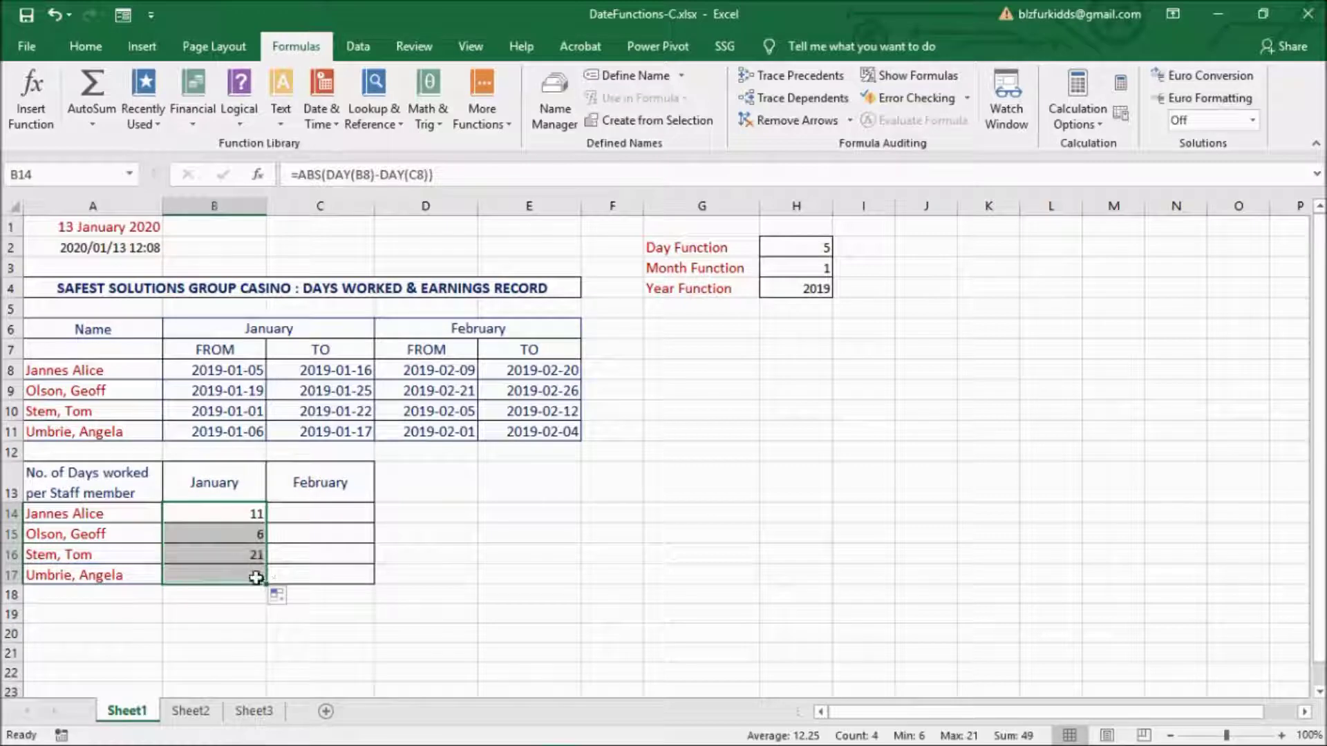
# - Calculate the first staff member's February days worked in C14 with =ABS(DAY(D8)-DAY(E8))
pyautogui.click(333, 511)
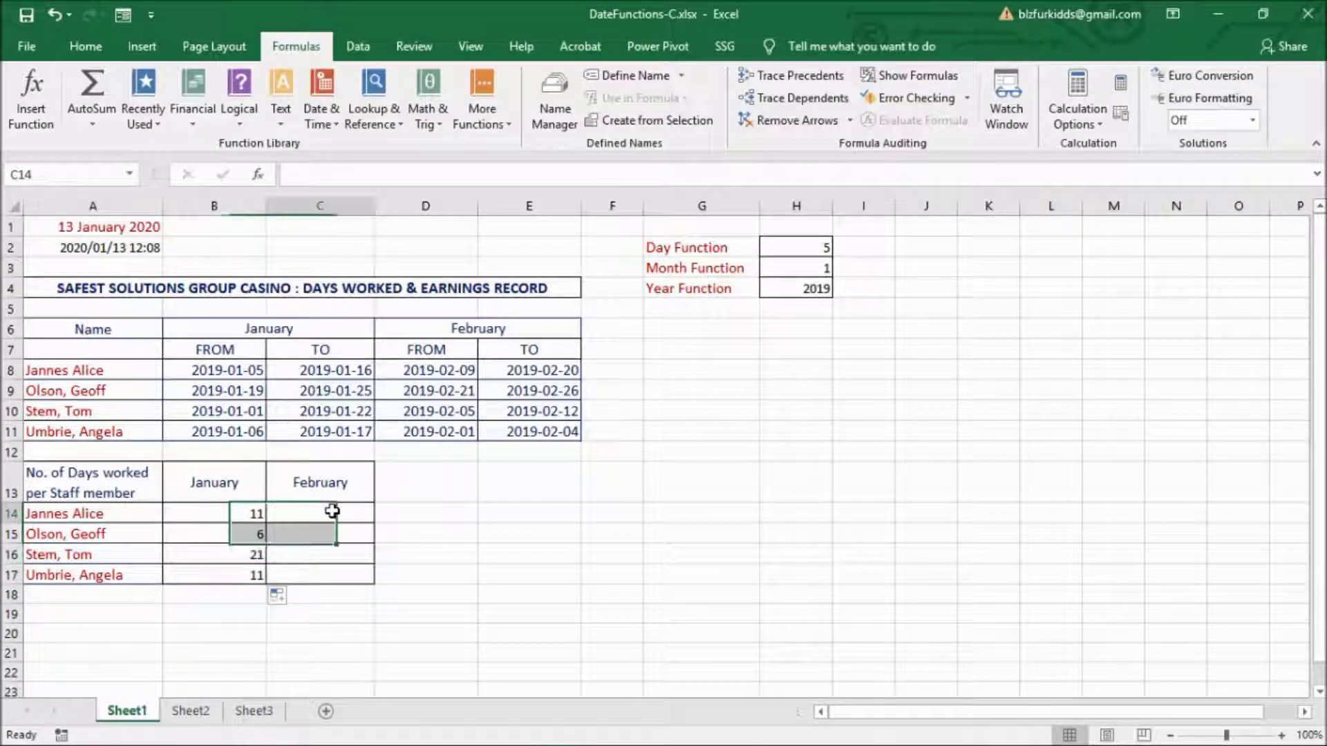
pyautogui.write('=abs')
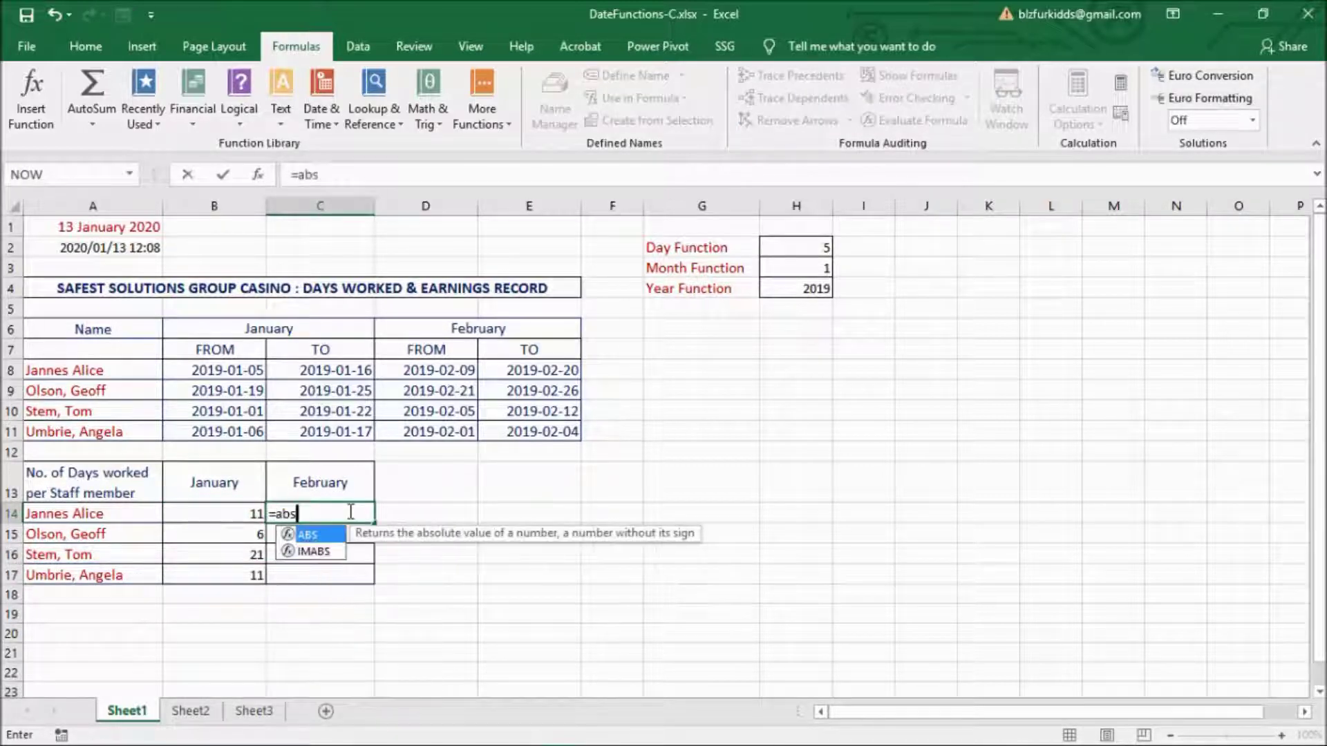
pyautogui.write('(day(')
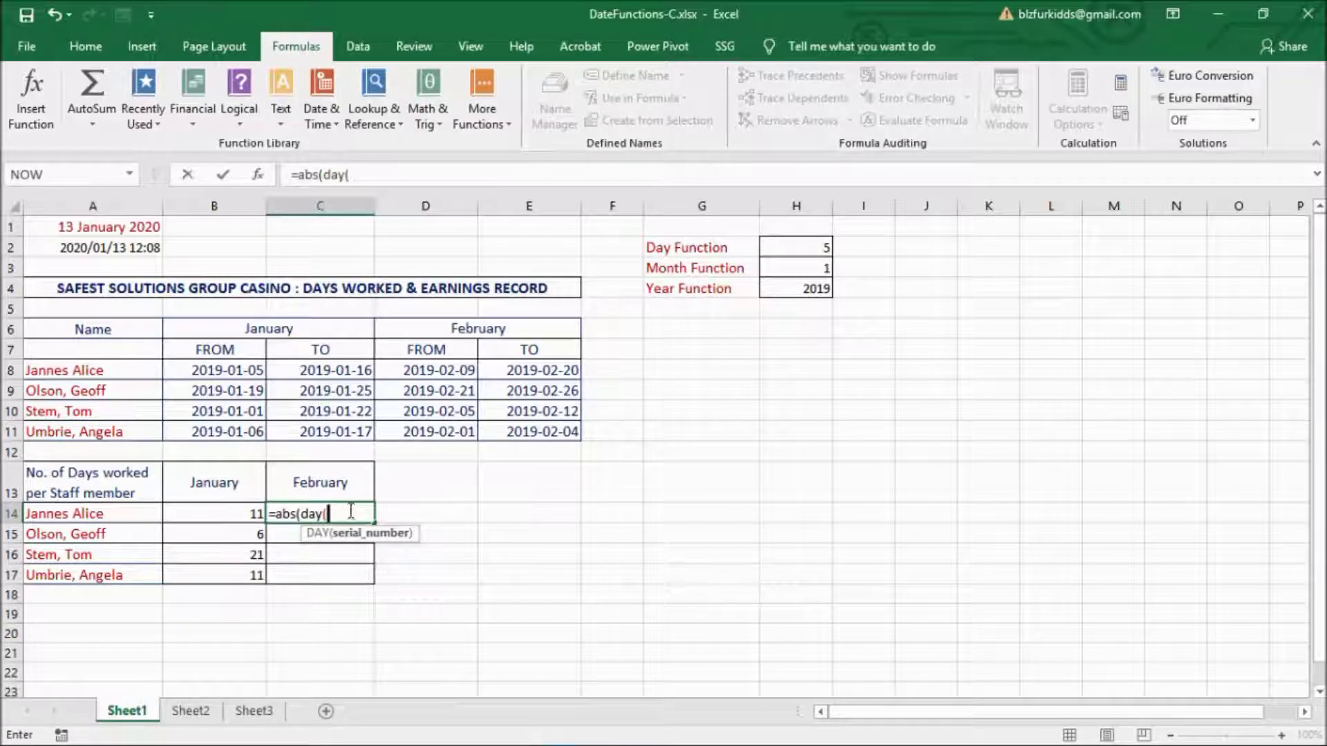
pyautogui.click(446, 369)
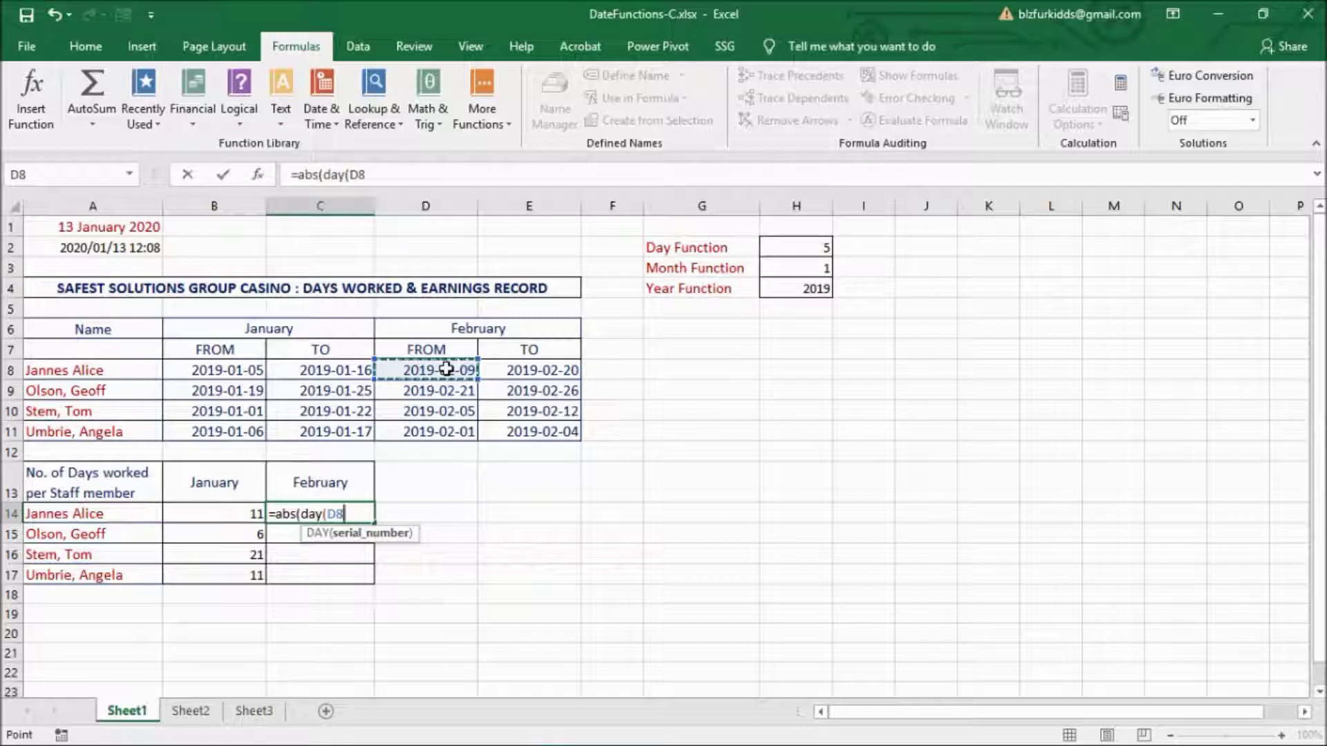
pyautogui.write(')-day(')
pyautogui.click(499, 368)
pyautogui.write(')')
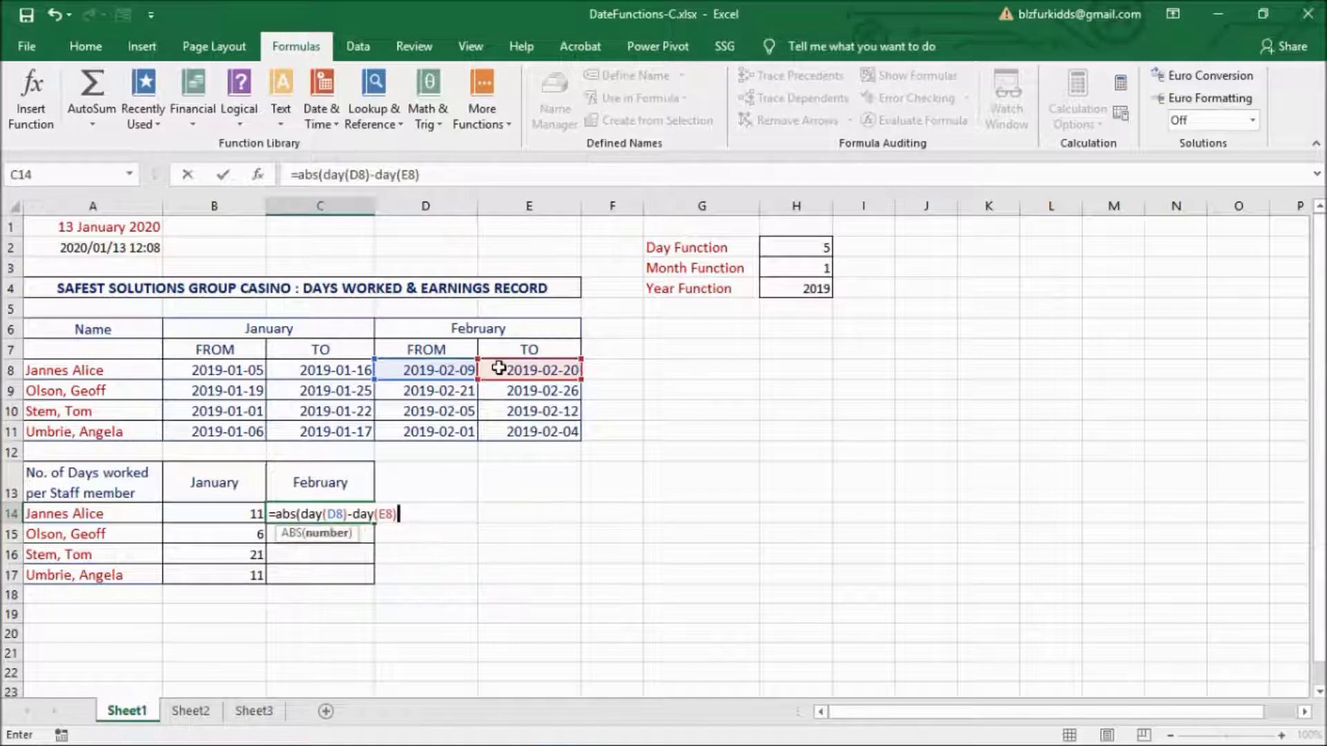
pyautogui.write(')')
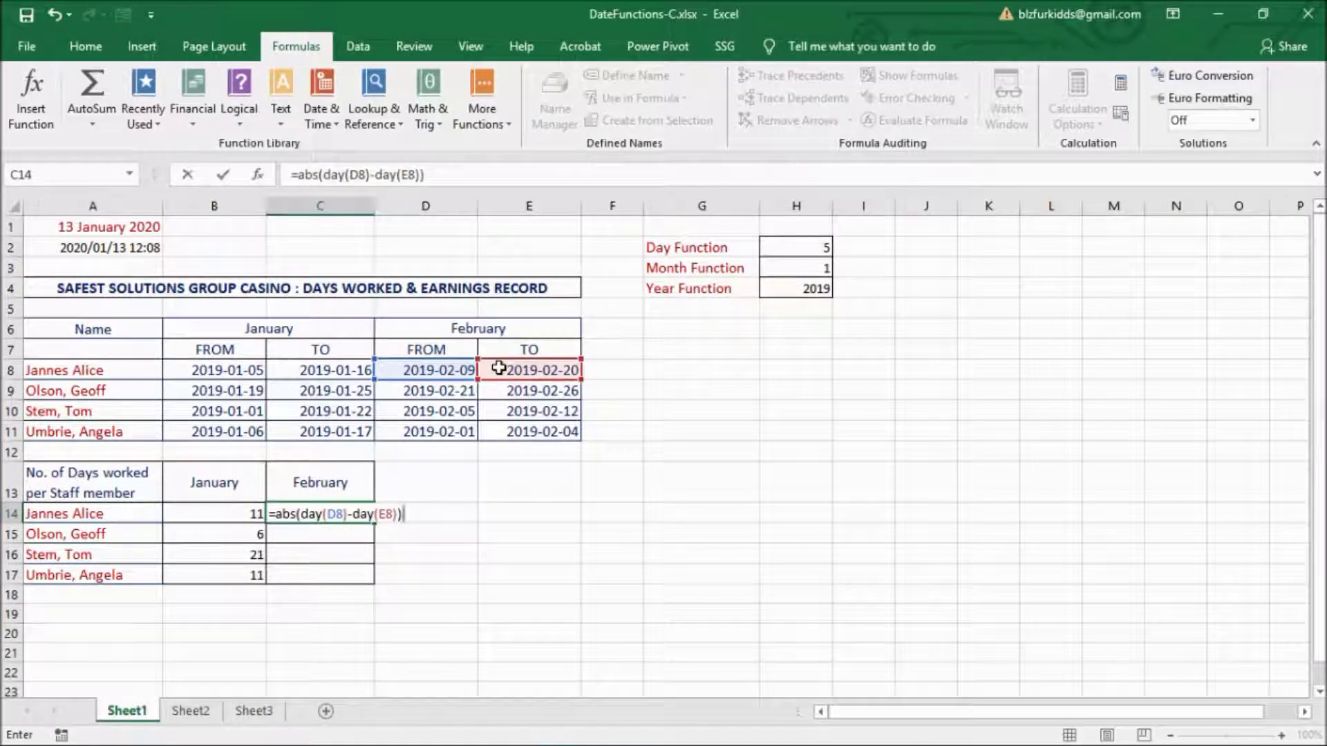
pyautogui.press('Return')
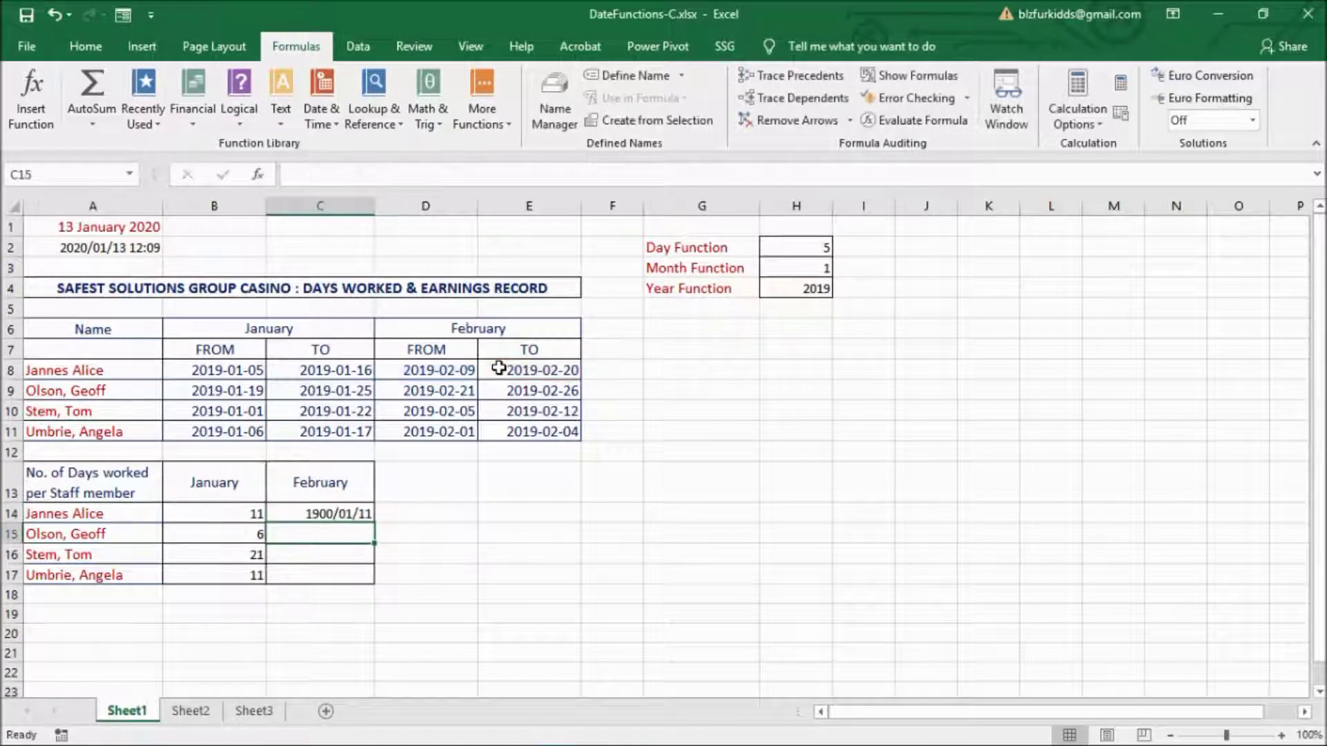
# - Fill the February days formula from C14 down to C17 and set the range's number format to General
pyautogui.click(342, 514)
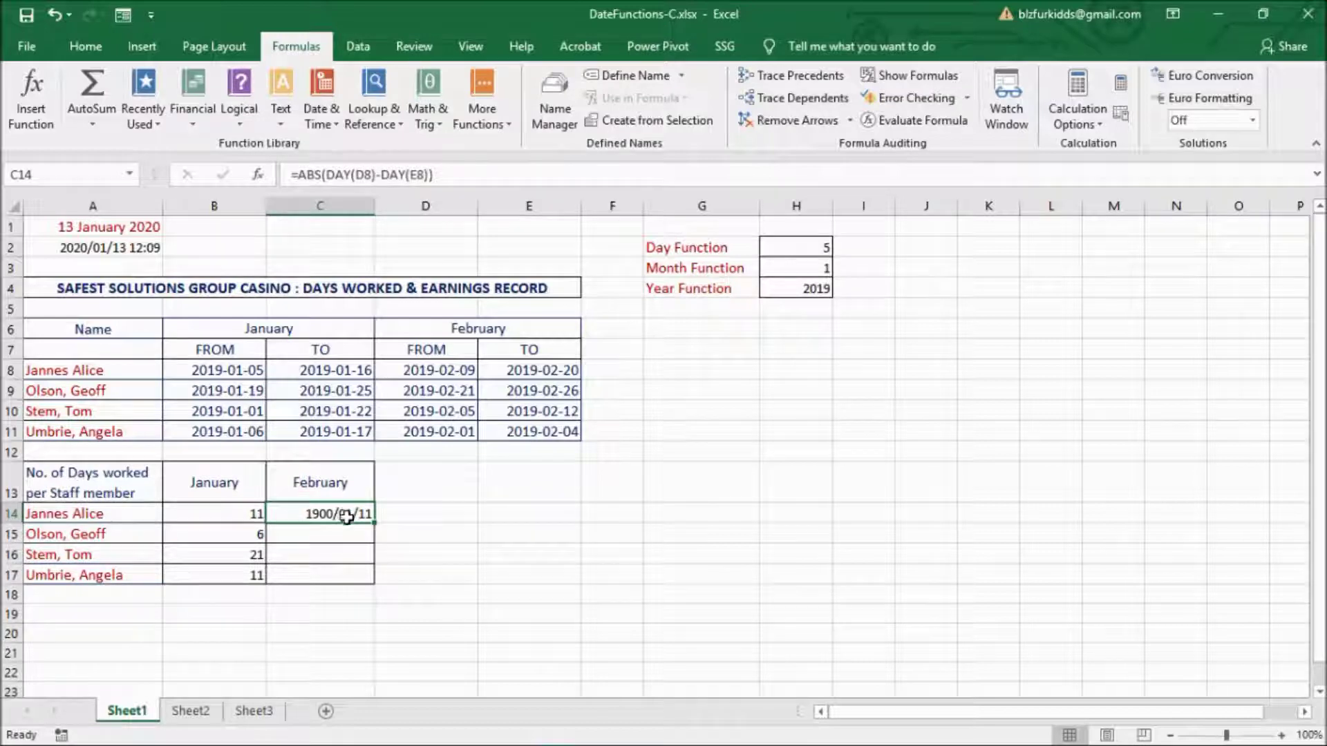
pyautogui.moveTo(377, 526); pyautogui.dragTo(374, 584)
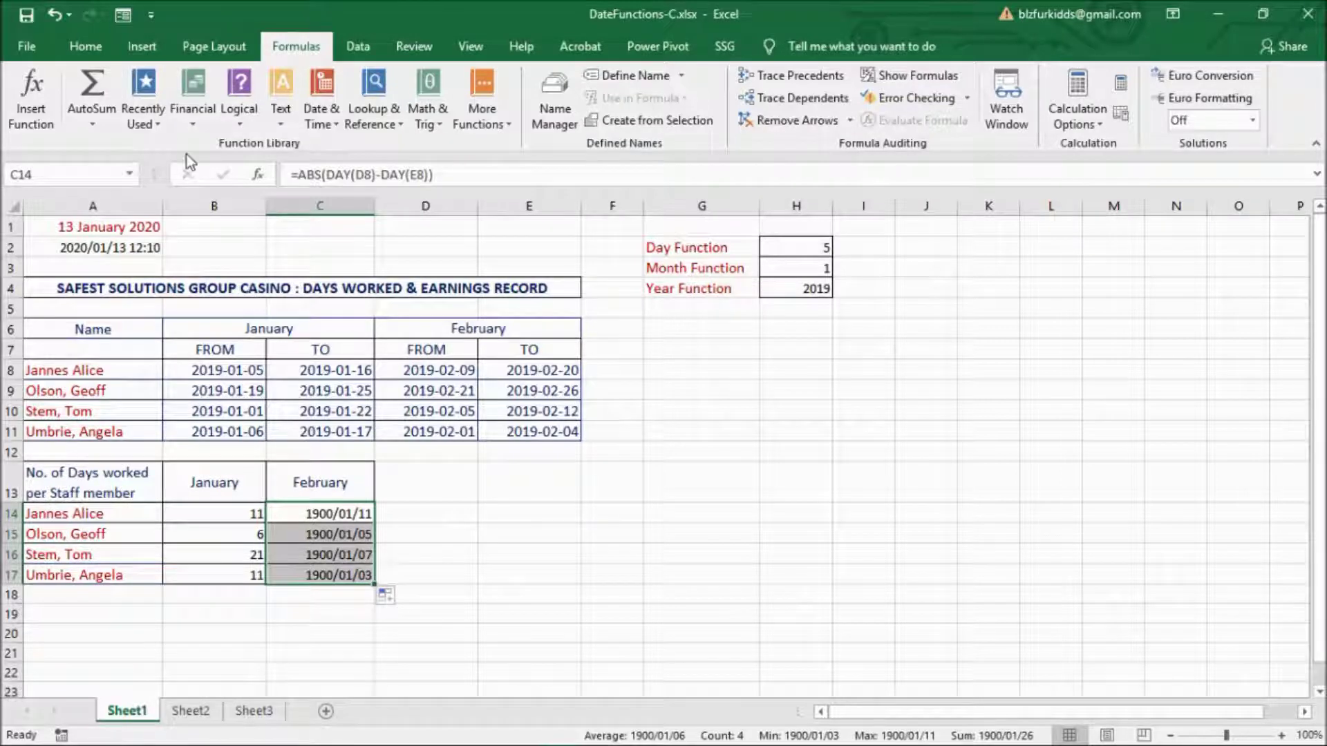
pyautogui.click(82, 46)
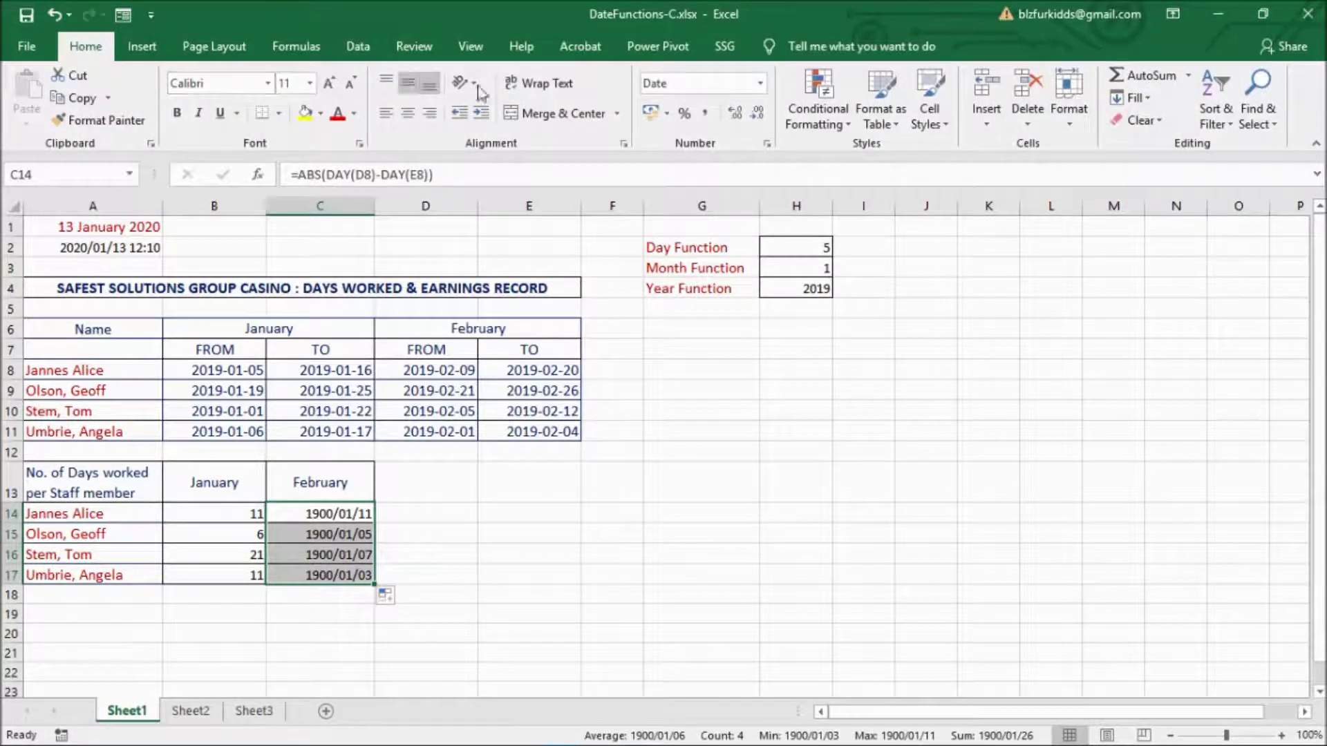
pyautogui.click(760, 84)
pyautogui.click(757, 113)
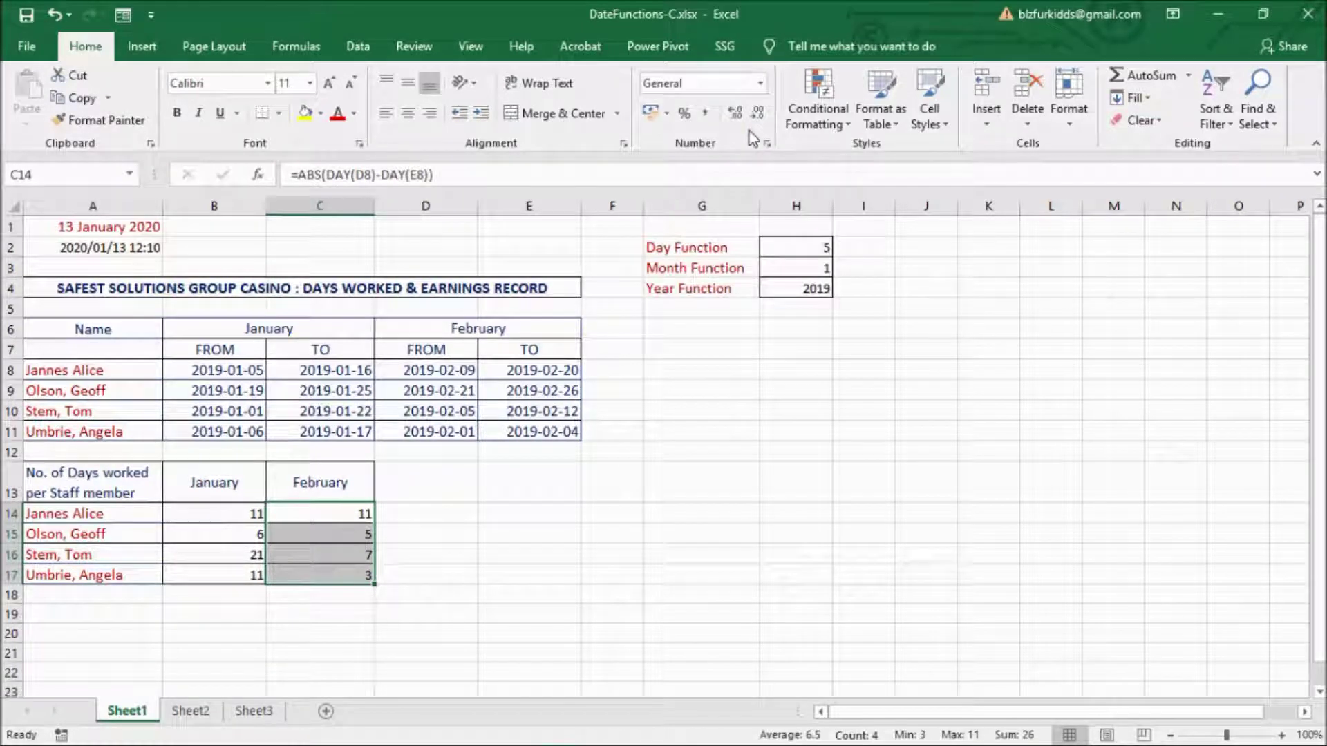
# - In the Round.xlsx workbook, enter =ROUND(A4,0) in cell C4 to round the A4 value to the nearest integer
pyautogui.click(573, 595)
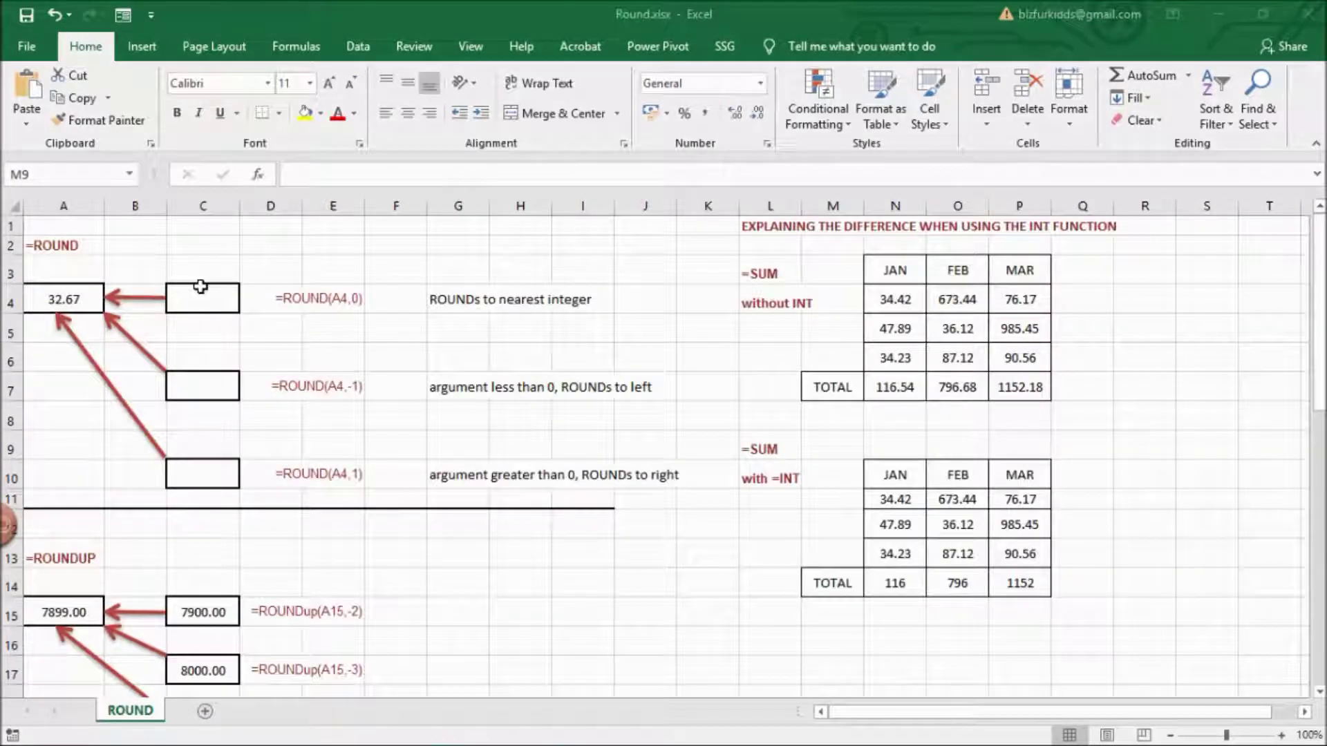
pyautogui.click(202, 288)
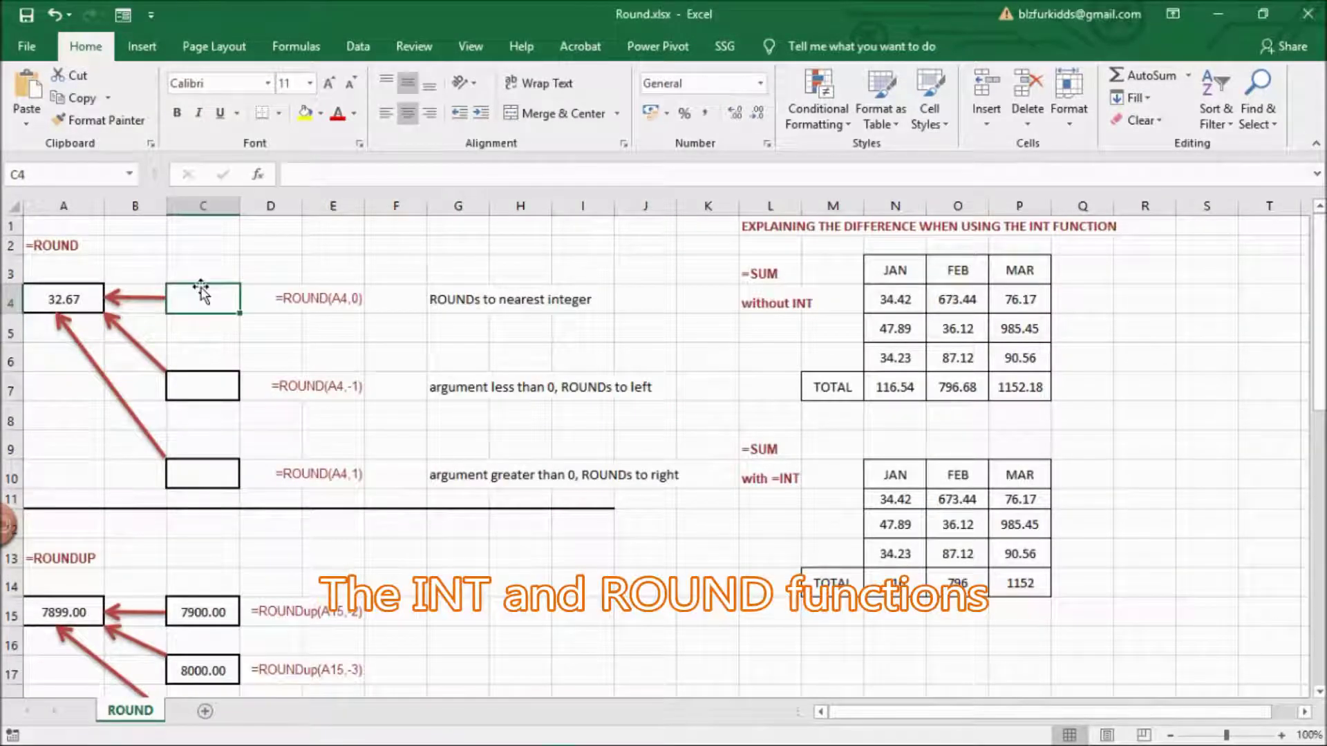
pyautogui.write('=')
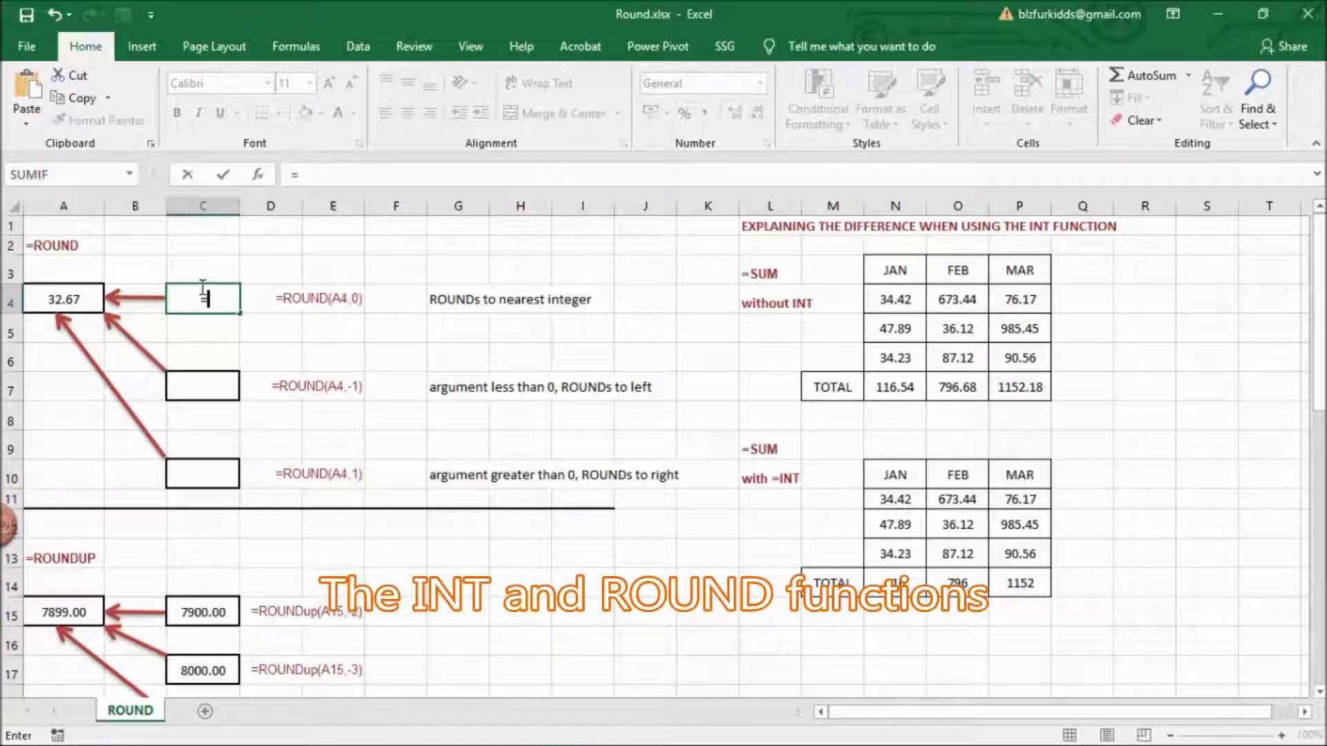
pyautogui.write('round')
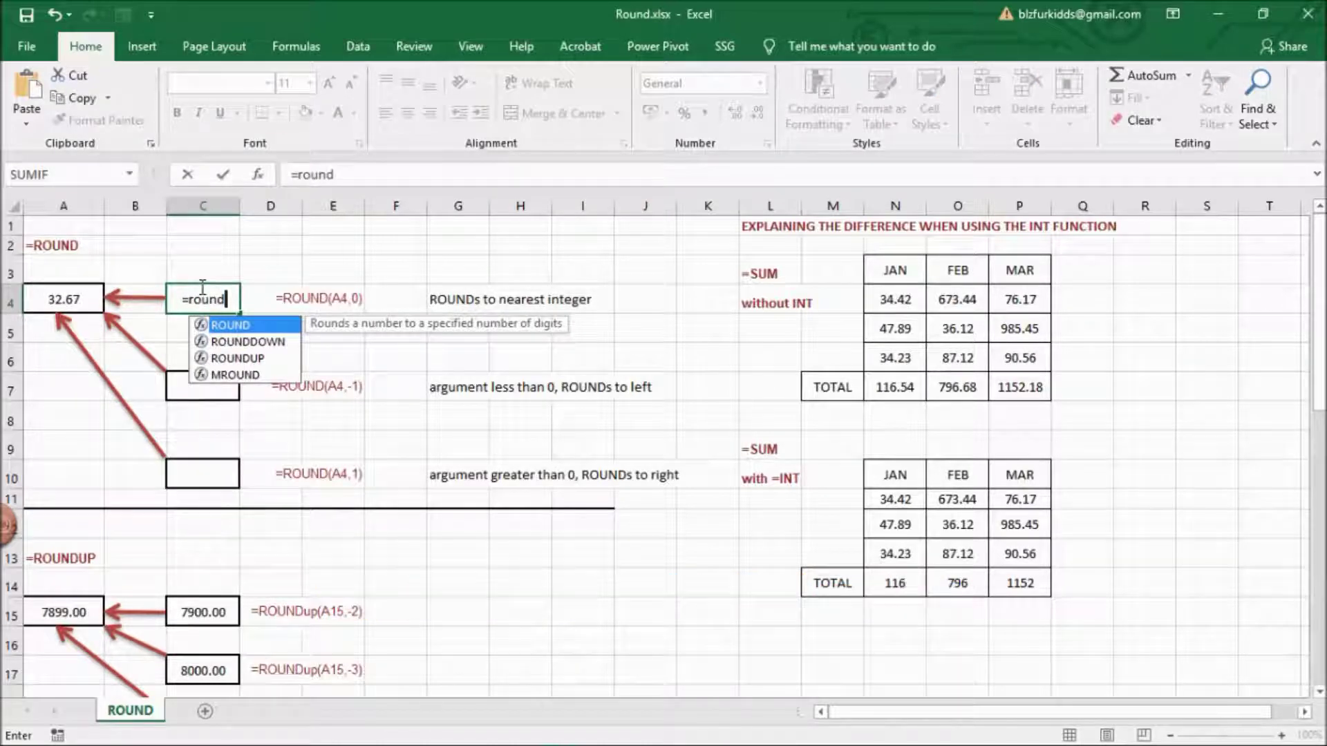
pyautogui.write('(')
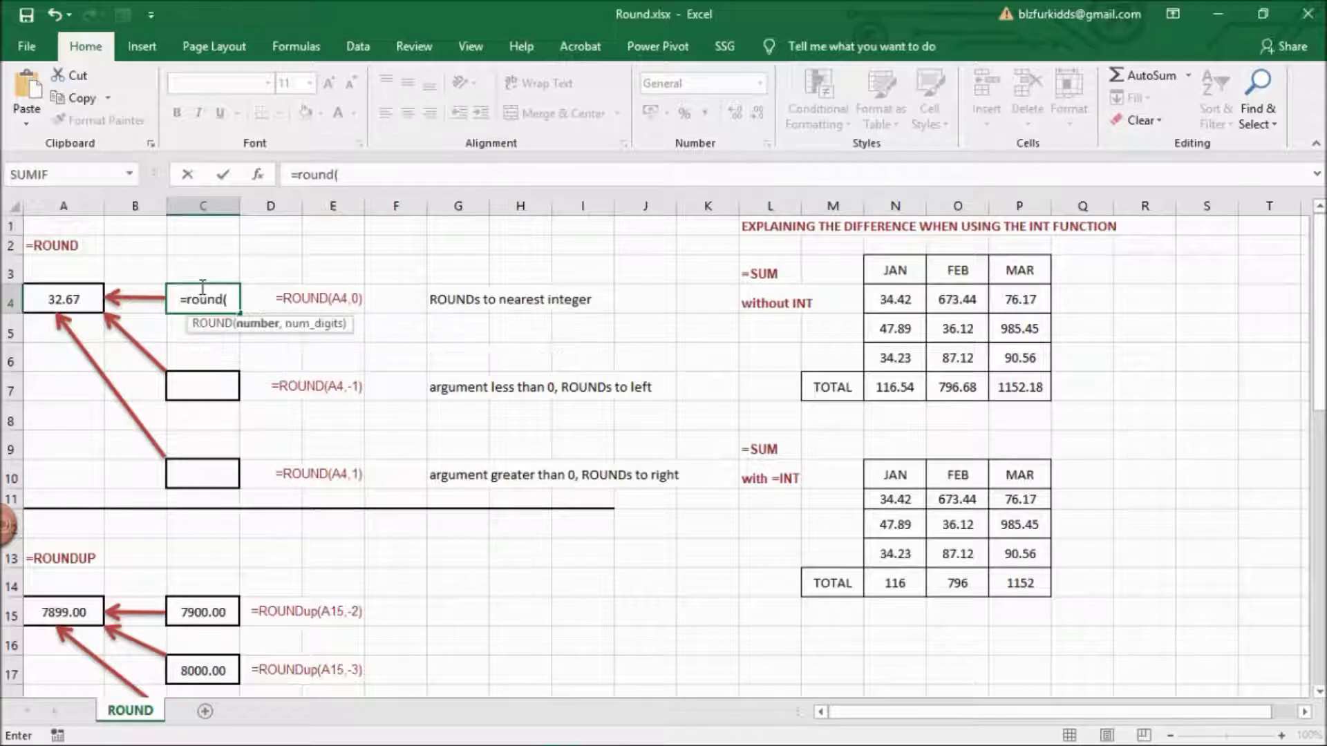
pyautogui.click(84, 296)
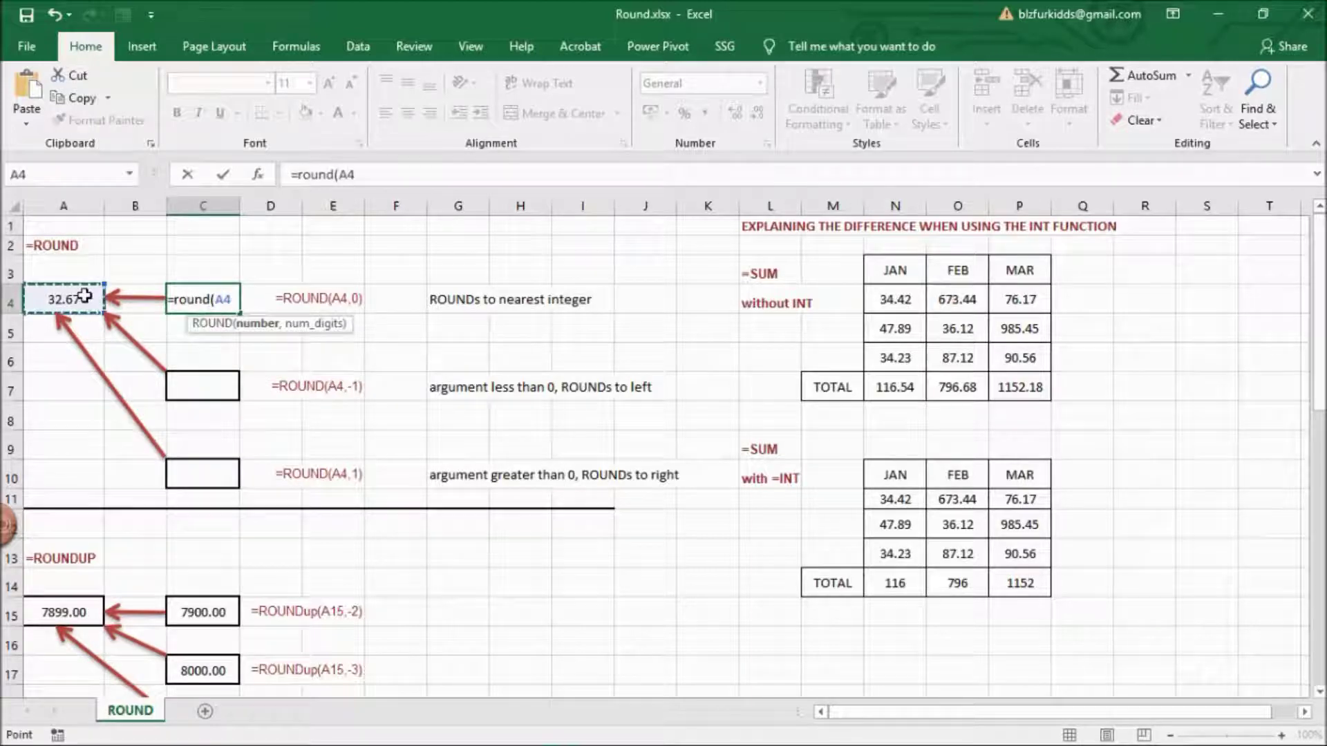
pyautogui.write(',')
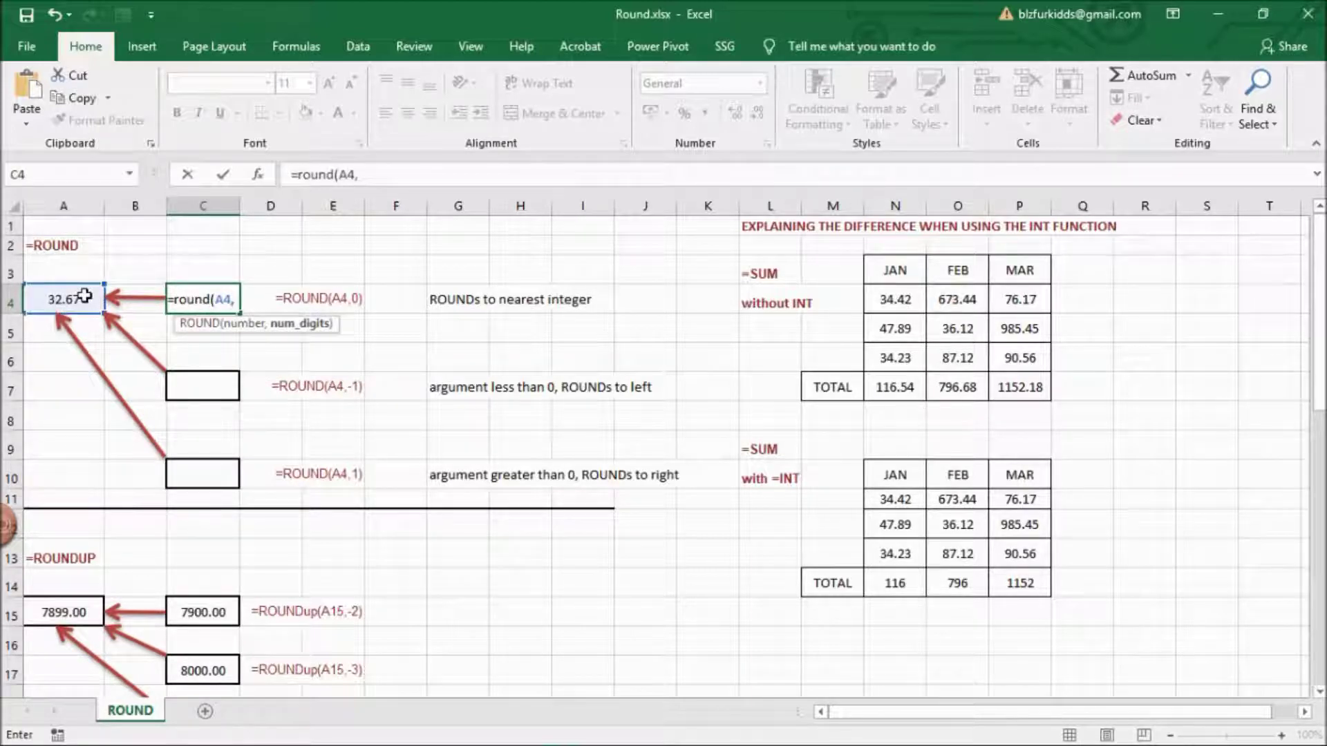
pyautogui.write('0')
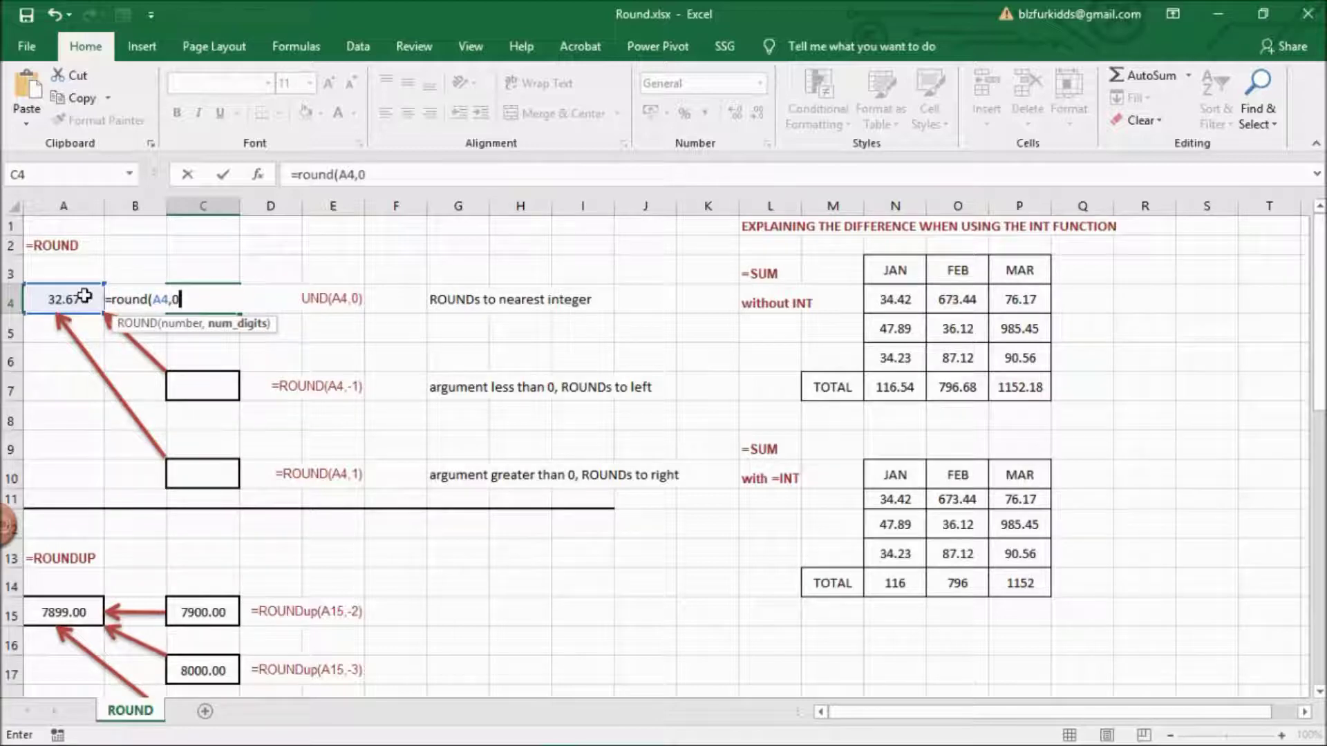
pyautogui.write(')')
pyautogui.press('Return')
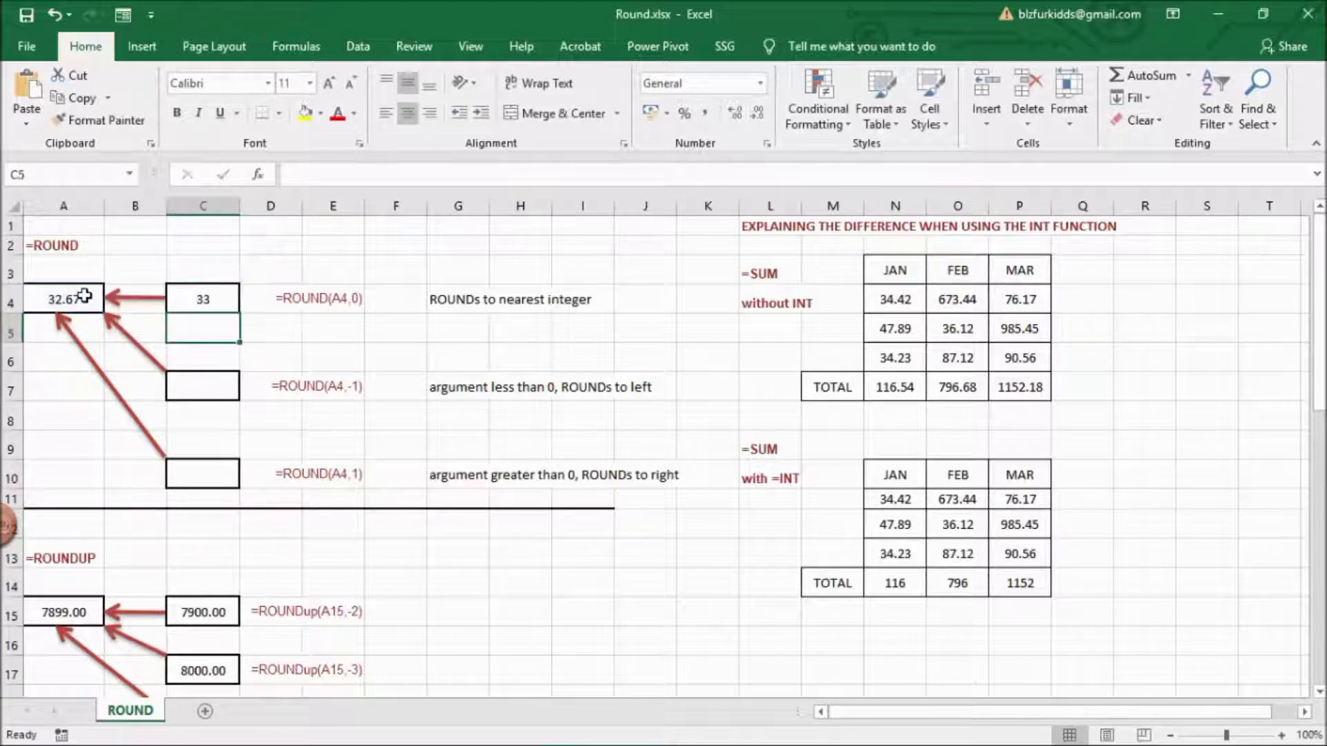
# - Enter a ROUND formula in cell C7 that rounds A4 with -1 as the number of digits
pyautogui.click(184, 384)
pyautogui.write('=')
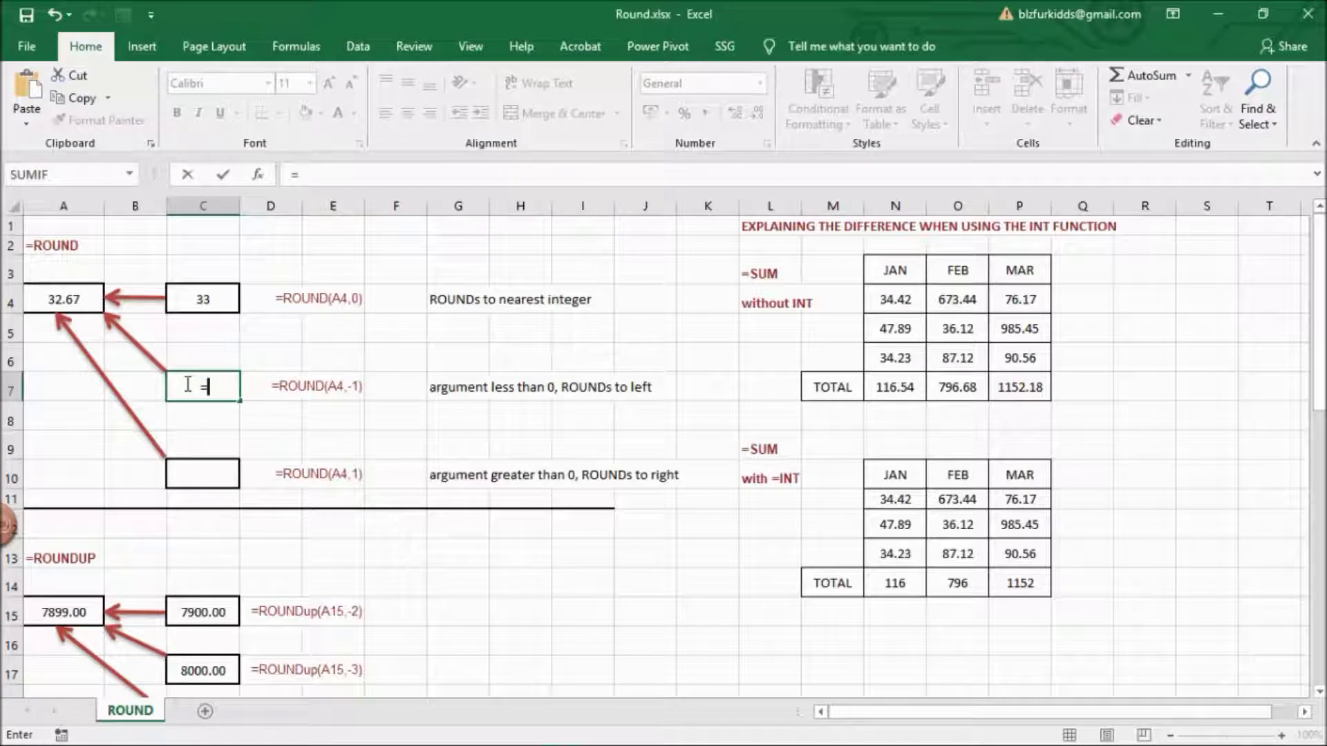
pyautogui.write('round(')
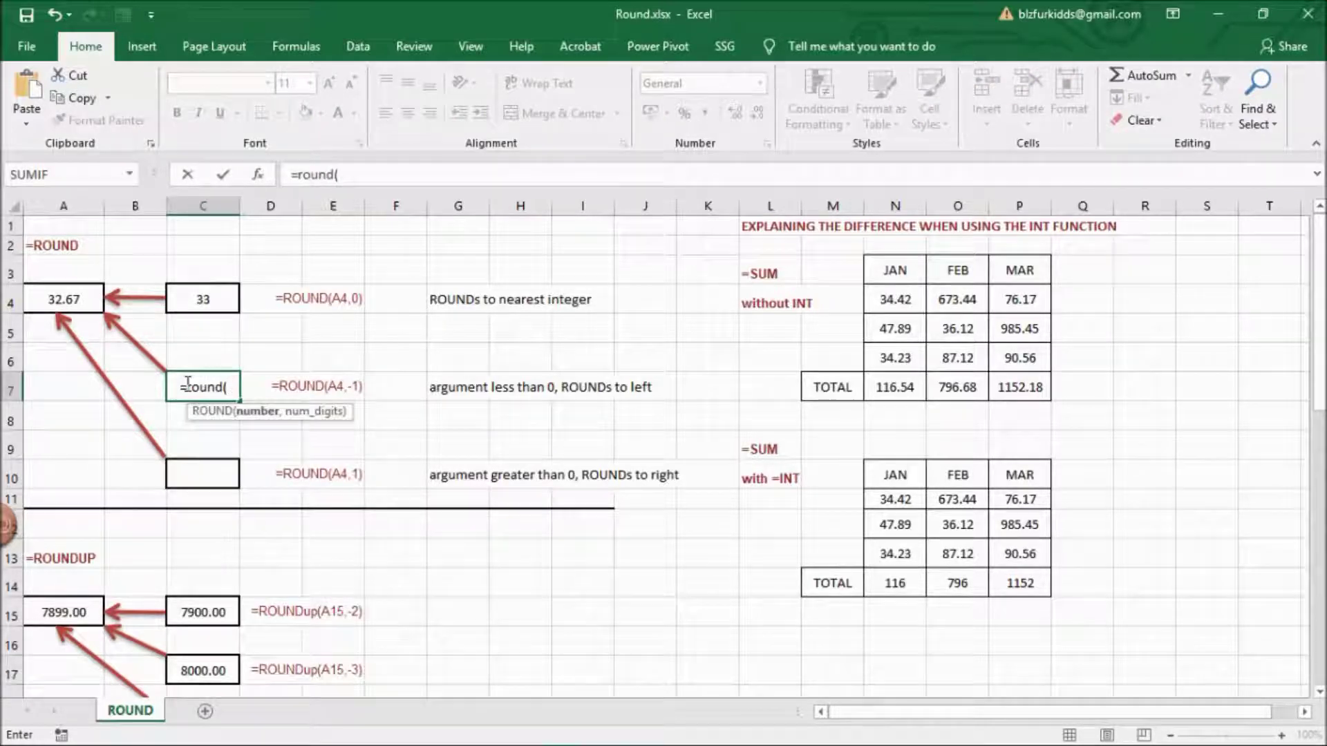
pyautogui.click(67, 298)
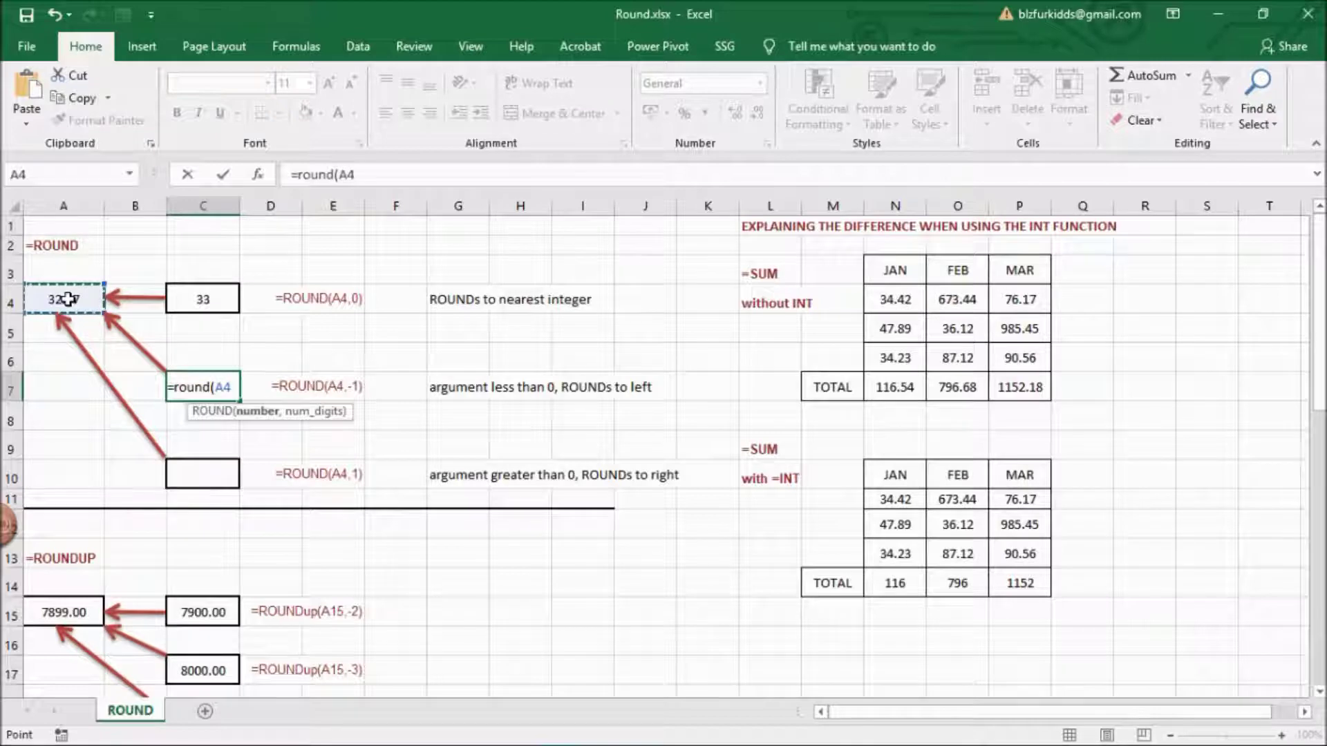
pyautogui.write(',-')
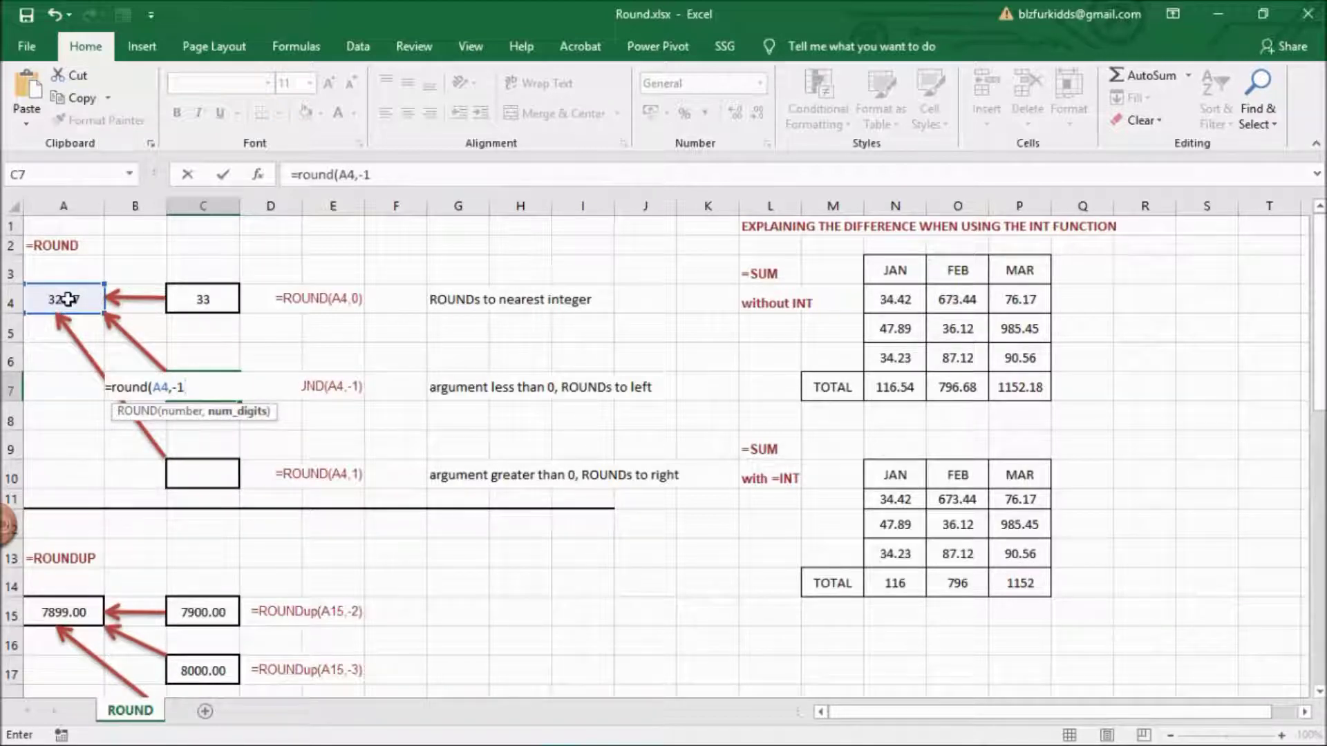
pyautogui.write('1')
pyautogui.press('Return')
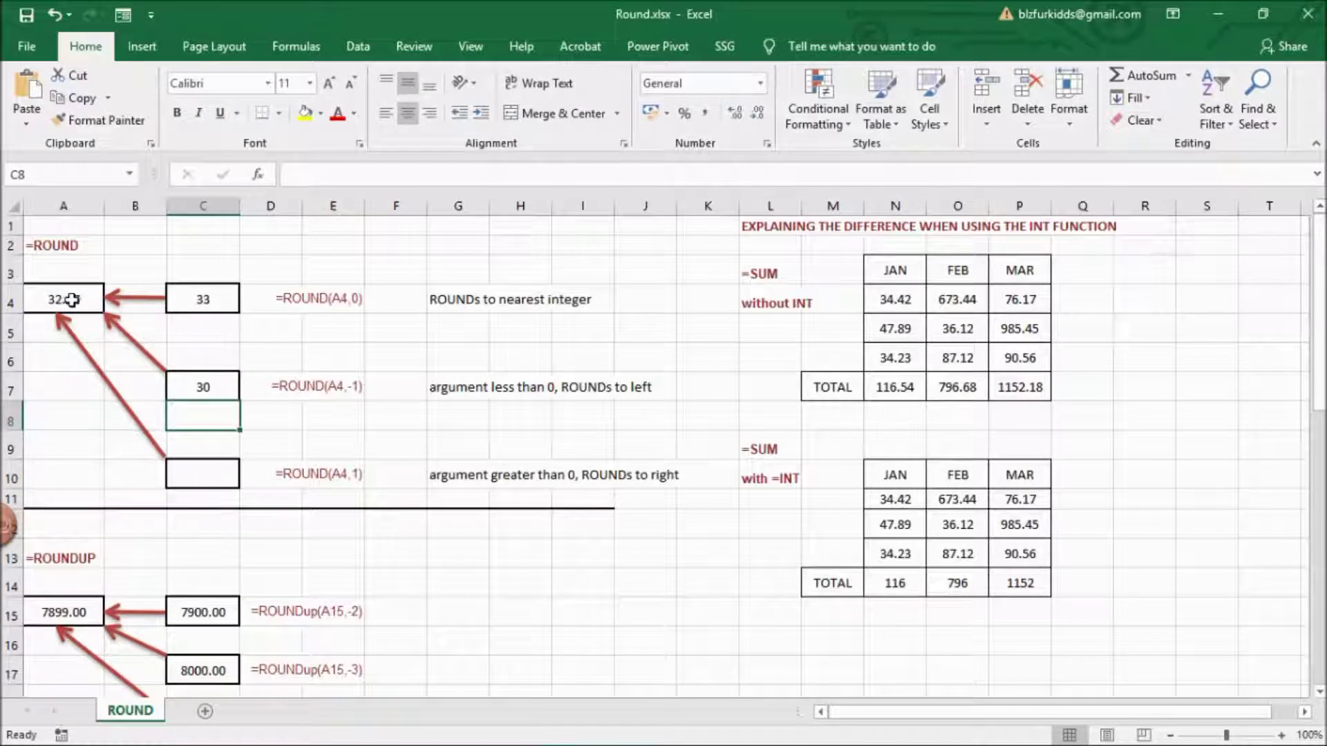
# - Enter a ROUND formula in cell C10 that rounds A4 to 1 decimal place
pyautogui.click(202, 467)
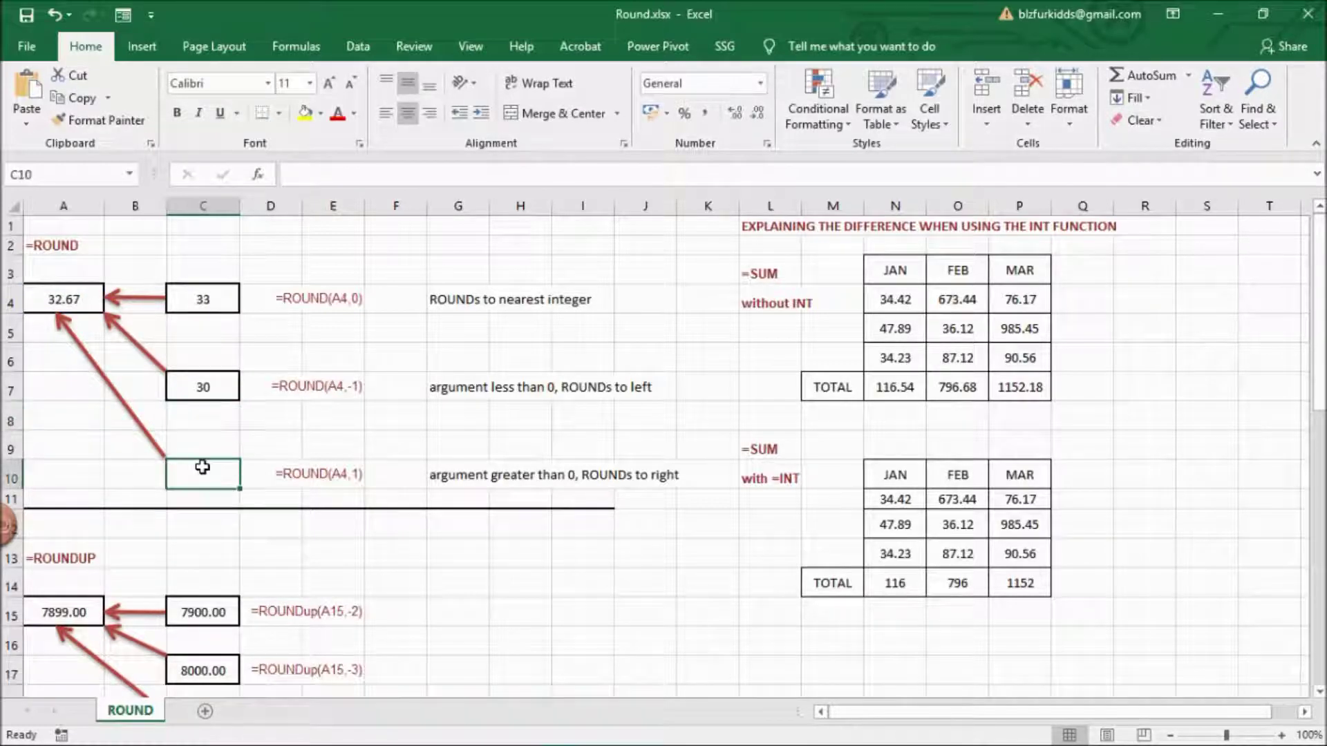
pyautogui.write('=')
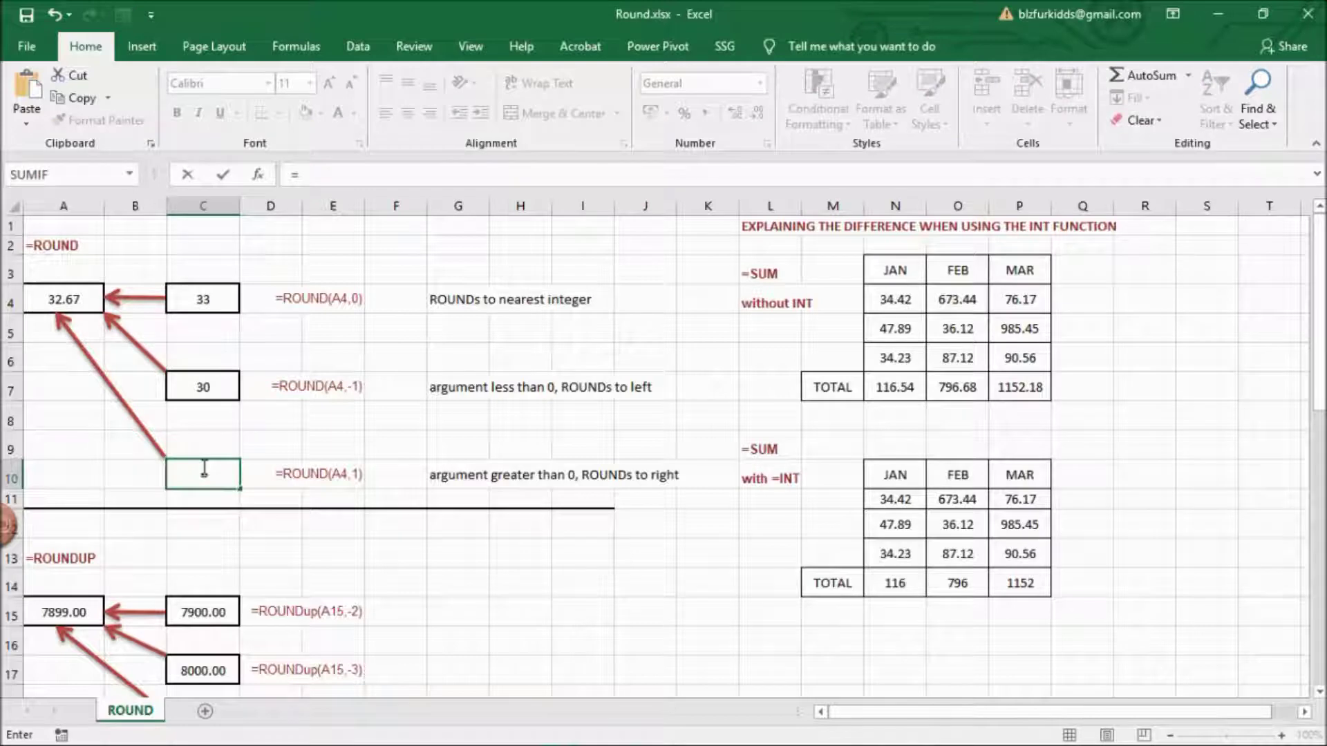
pyautogui.write('round(')
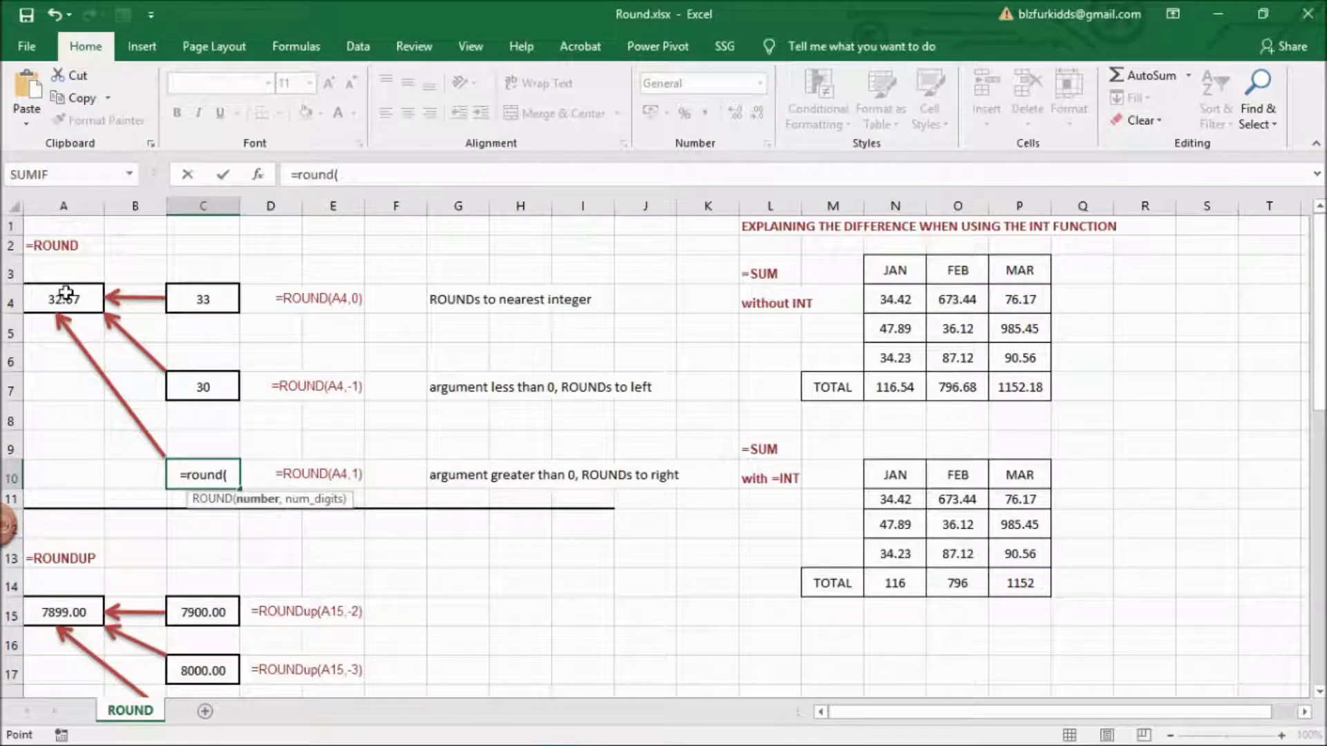
pyautogui.click(65, 293)
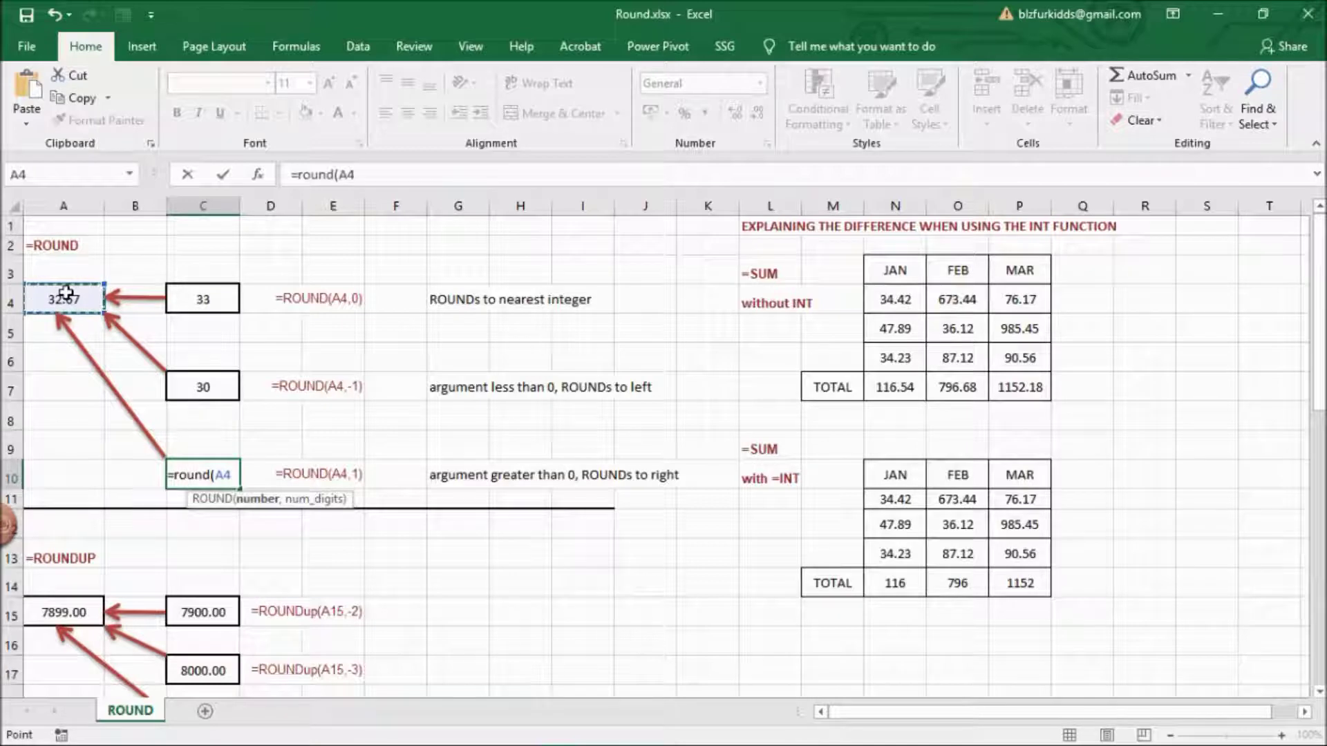
pyautogui.write(',1')
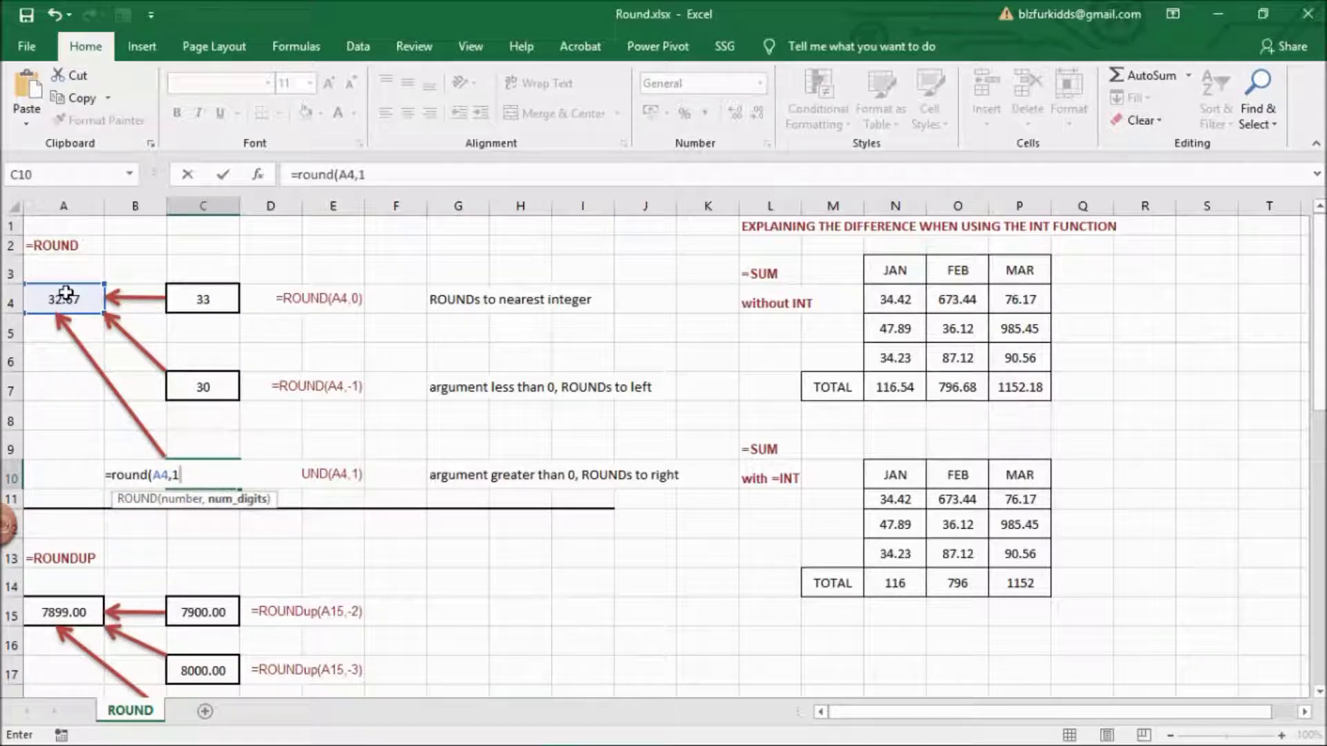
pyautogui.press('Return')
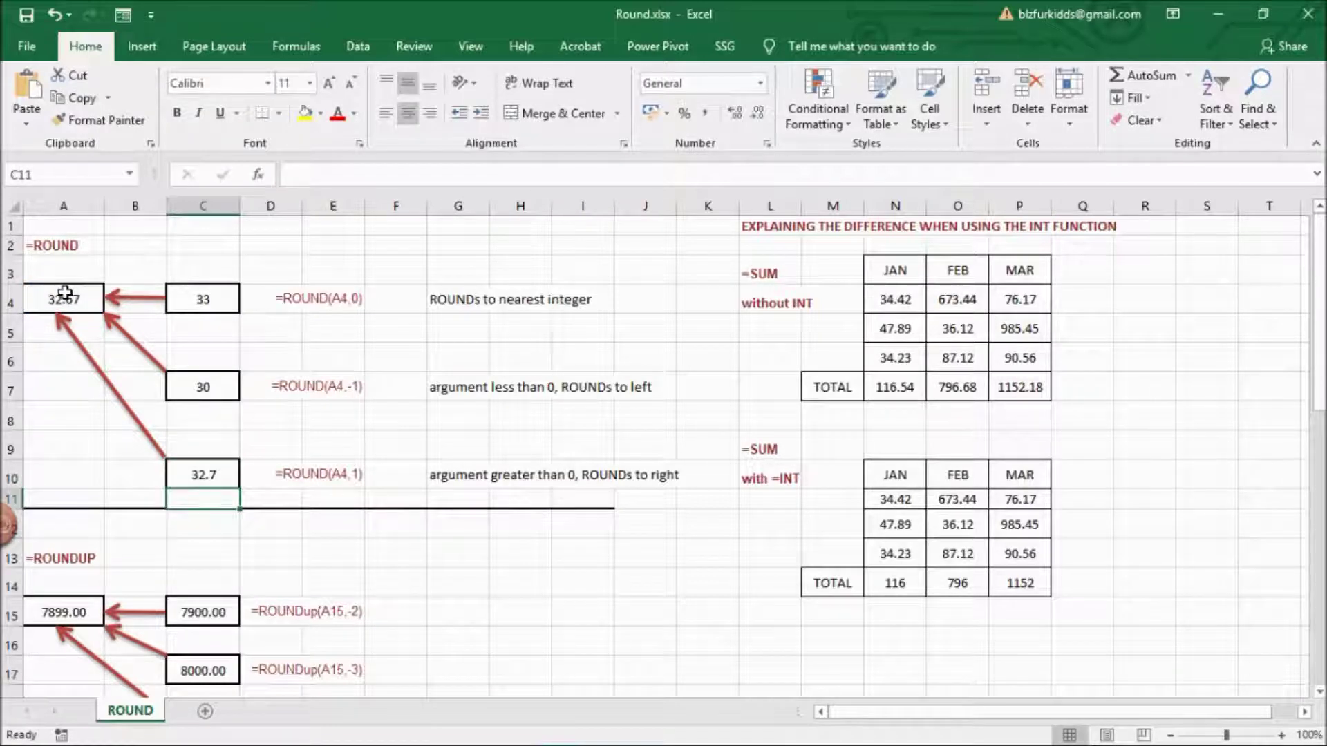
# - Inspect the first ROUNDUP example's formula in cell C15 and the cell it references, leaving the formula as it is
pyautogui.click(417, 608)
pyautogui.press('Down')
pyautogui.press('Down')
pyautogui.press('Down')
pyautogui.press('Down')
pyautogui.press('Down')
pyautogui.press('Down')
pyautogui.press('Down')
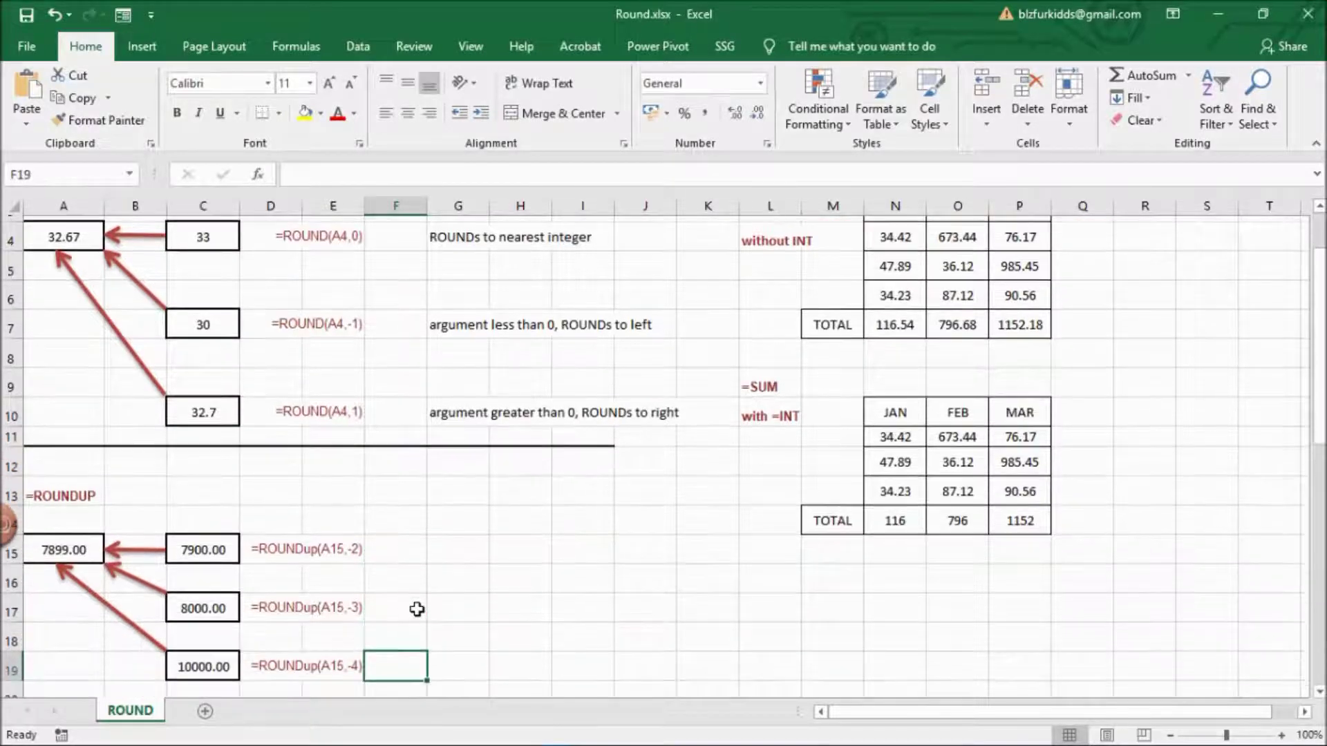
pyautogui.click(214, 459)
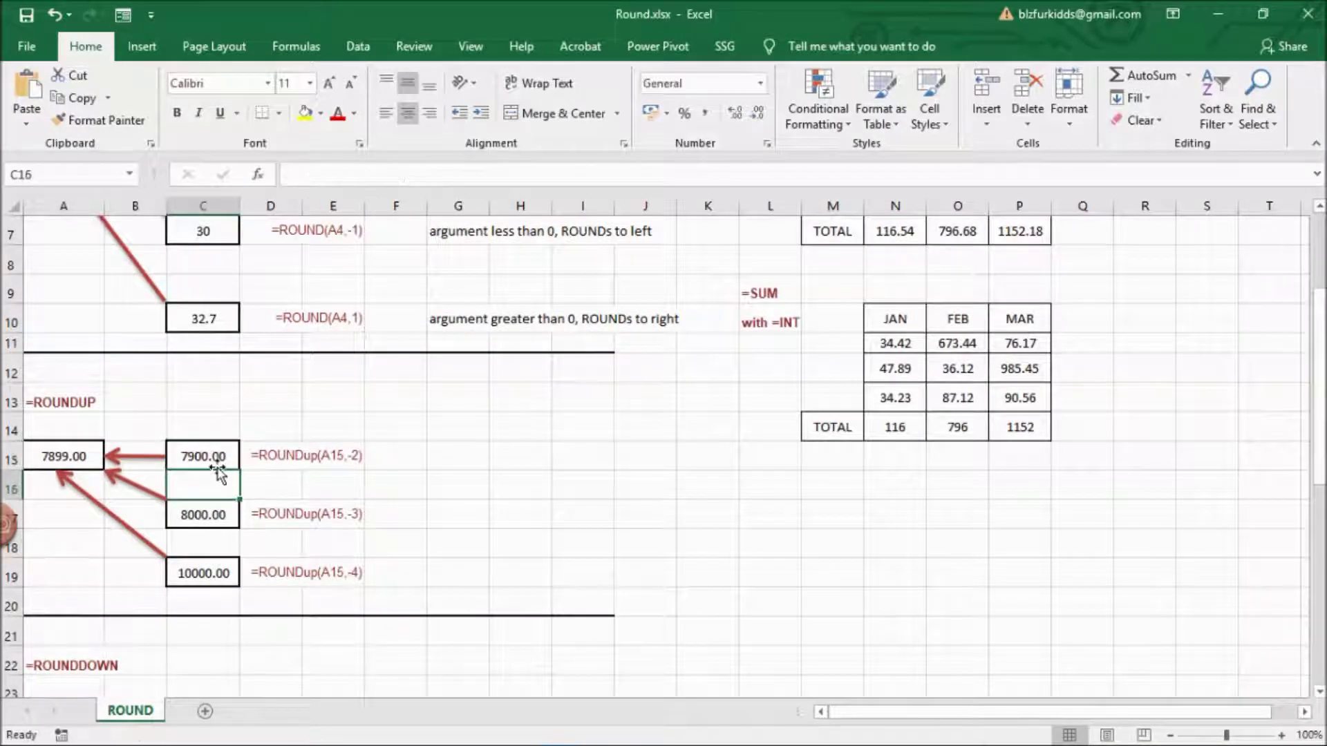
pyautogui.doubleClick(211, 456)
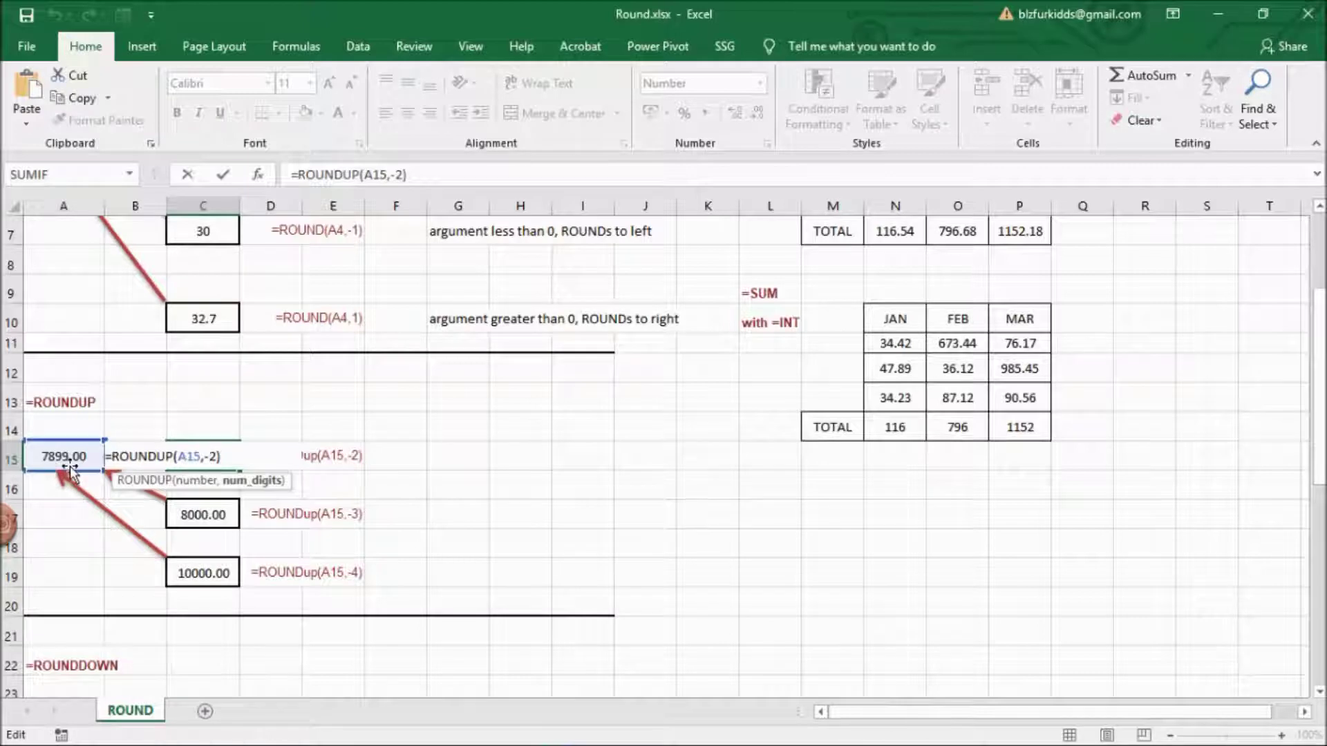
pyautogui.press('Return')
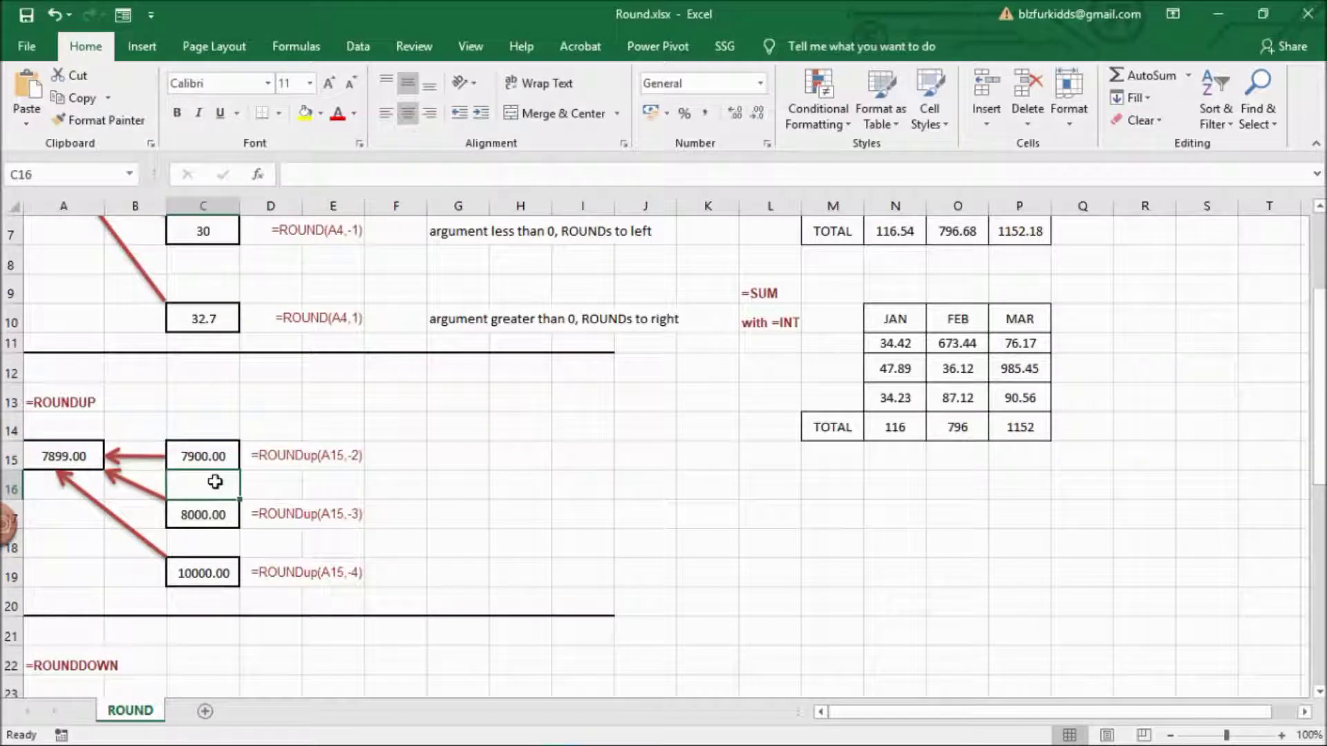
# - Inspect the other two ROUNDUP example formulas in cells C17 and C19 without changing them
pyautogui.doubleClick(230, 514)
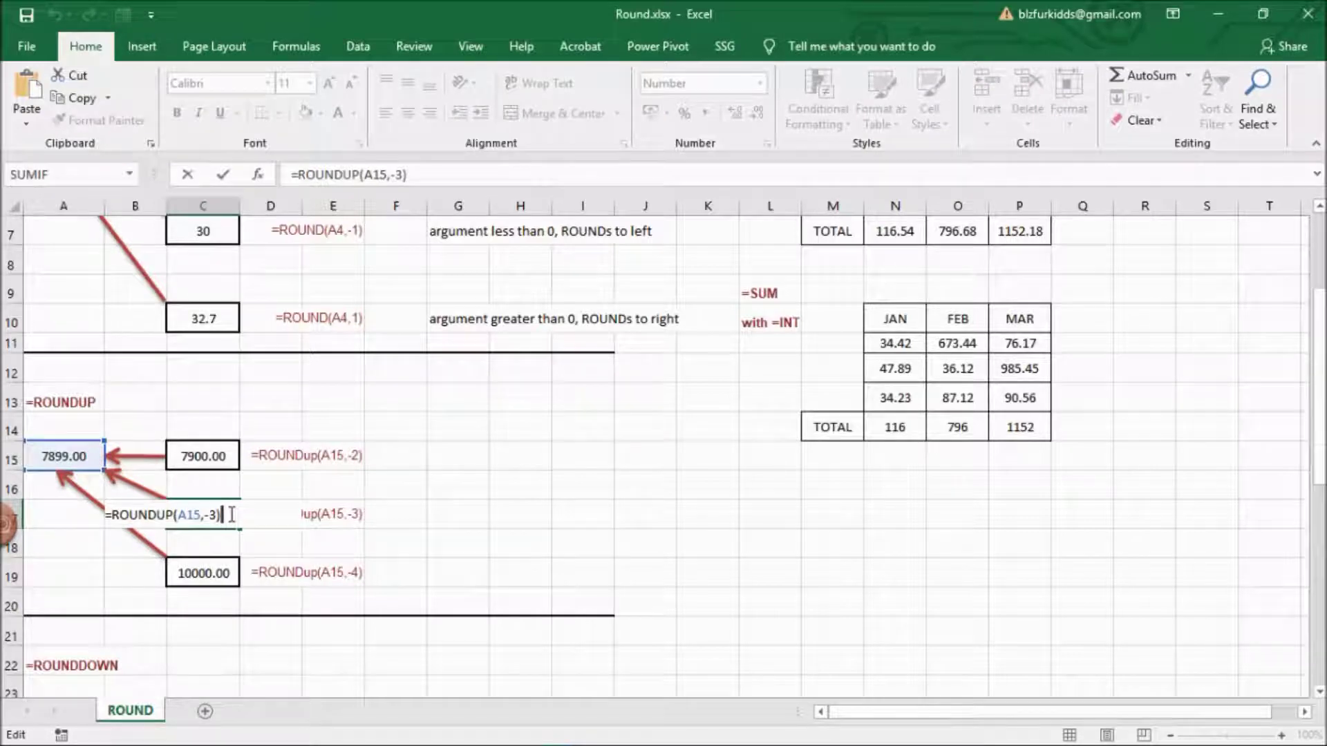
pyautogui.press('Return')
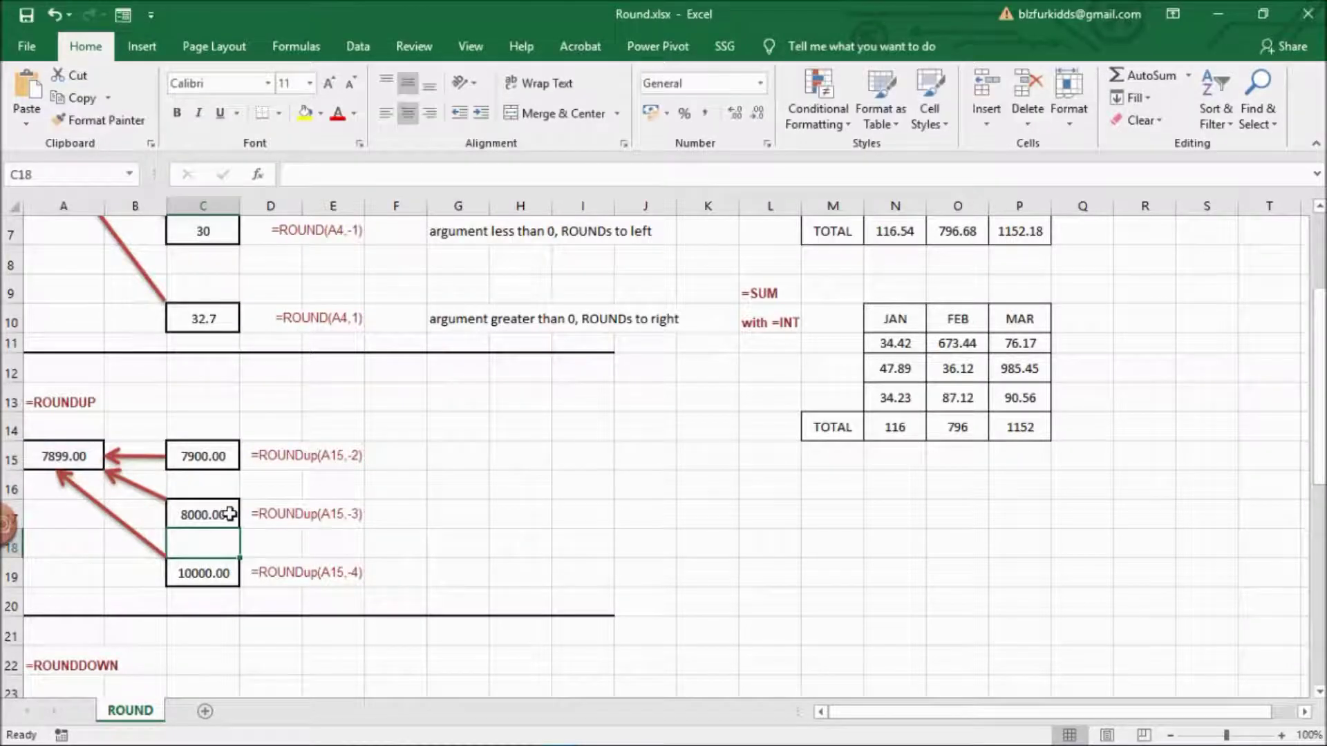
pyautogui.doubleClick(213, 570)
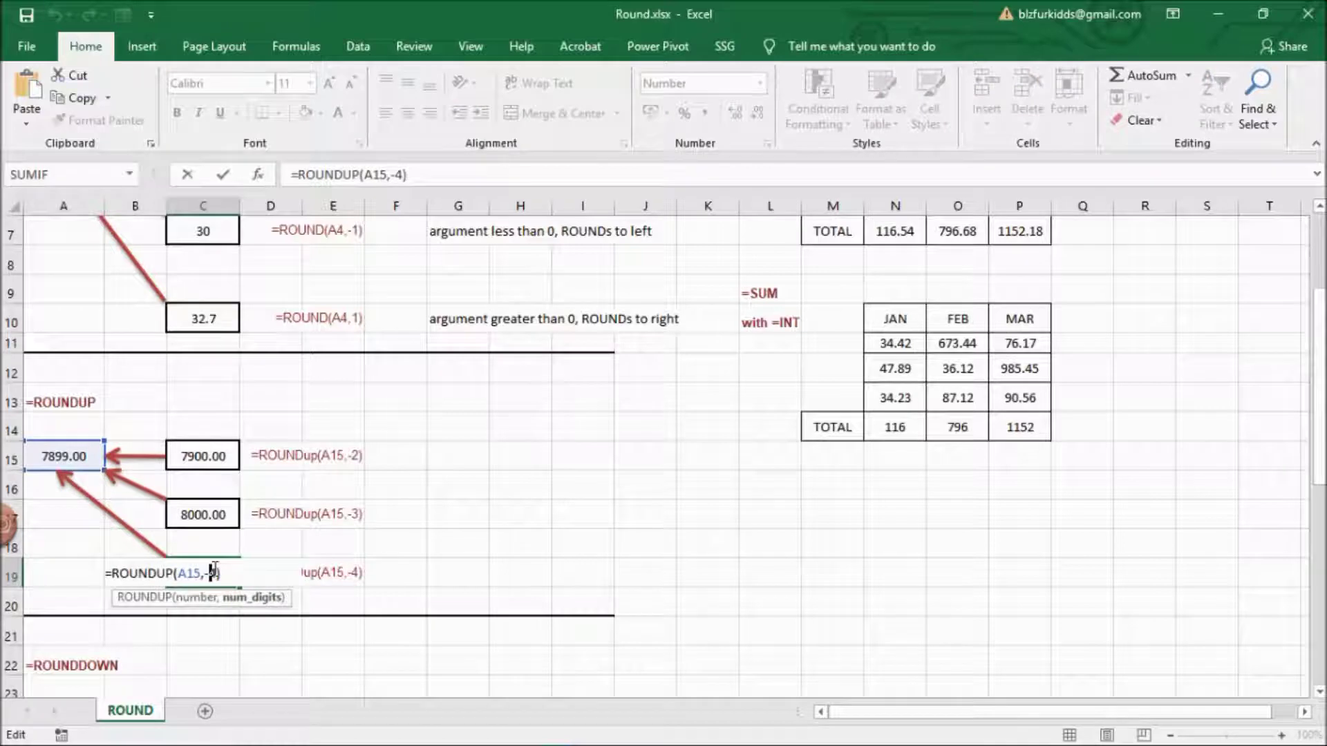
pyautogui.click(232, 573)
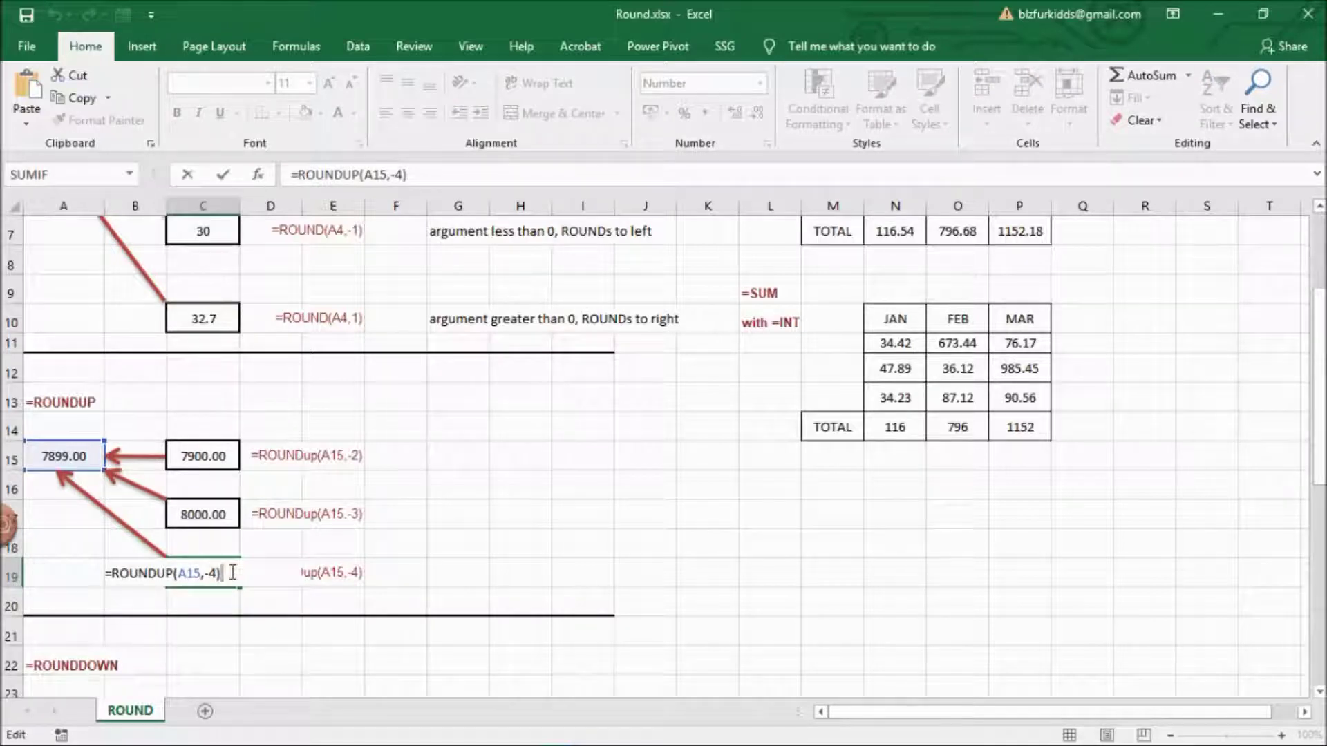
pyautogui.press('Return')
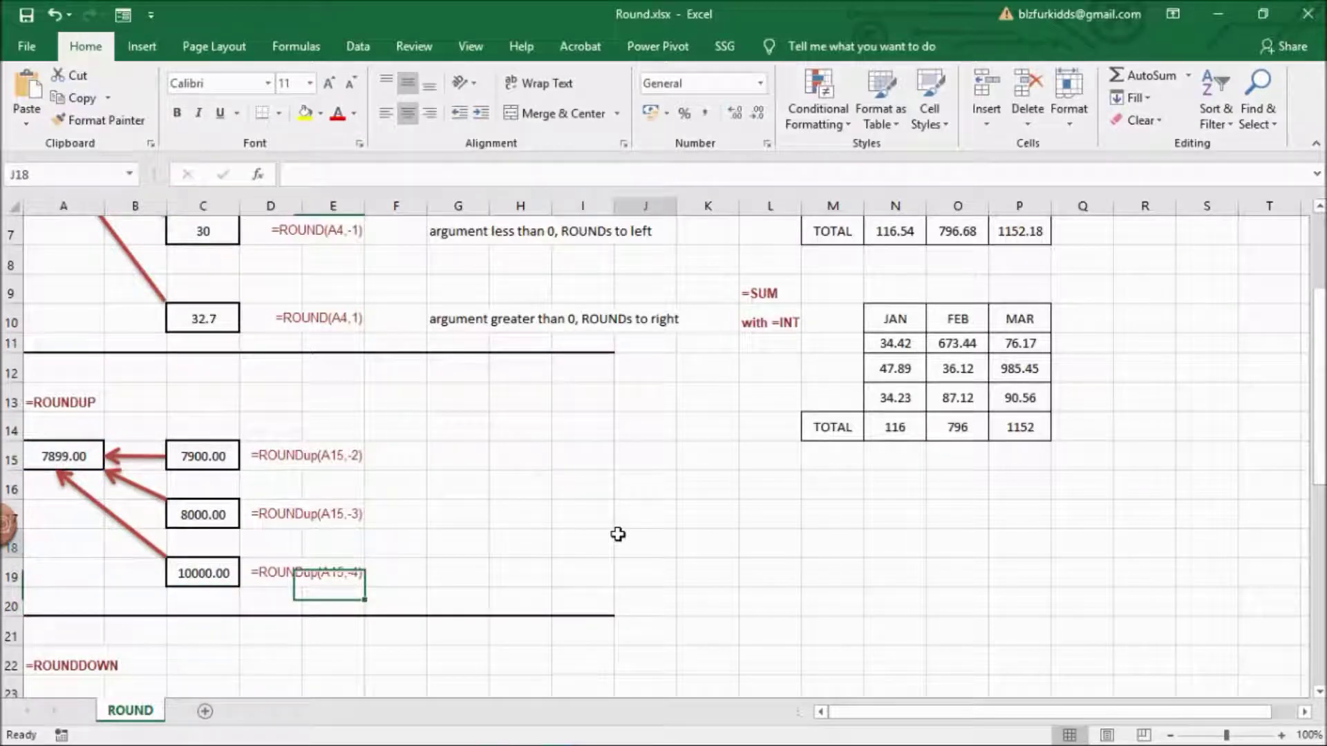
pyautogui.click(617, 536)
# - Compare the January total formulas in N7, without INT, and N14, with INT, leaving both as they are
pyautogui.moveTo(1320, 304); pyautogui.dragTo(1320, 256)
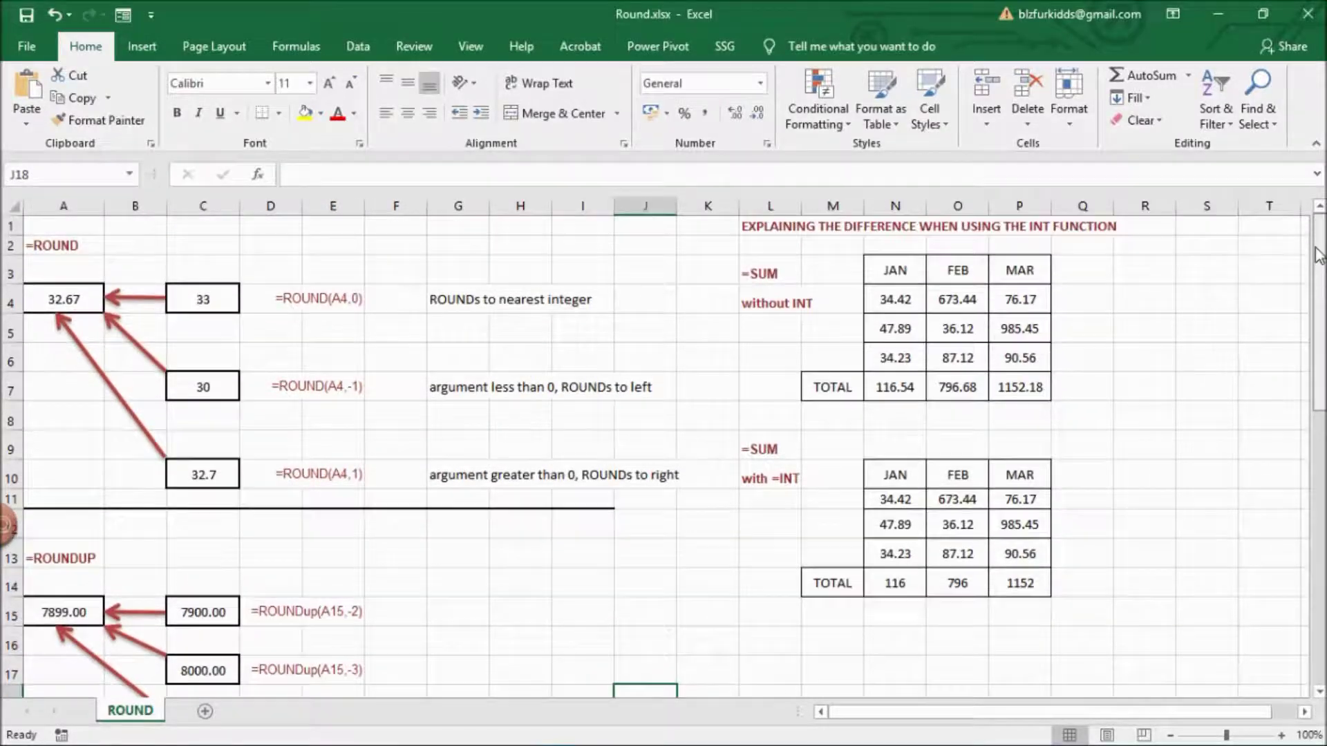
pyautogui.click(910, 389)
pyautogui.hotkey('alt', '=')
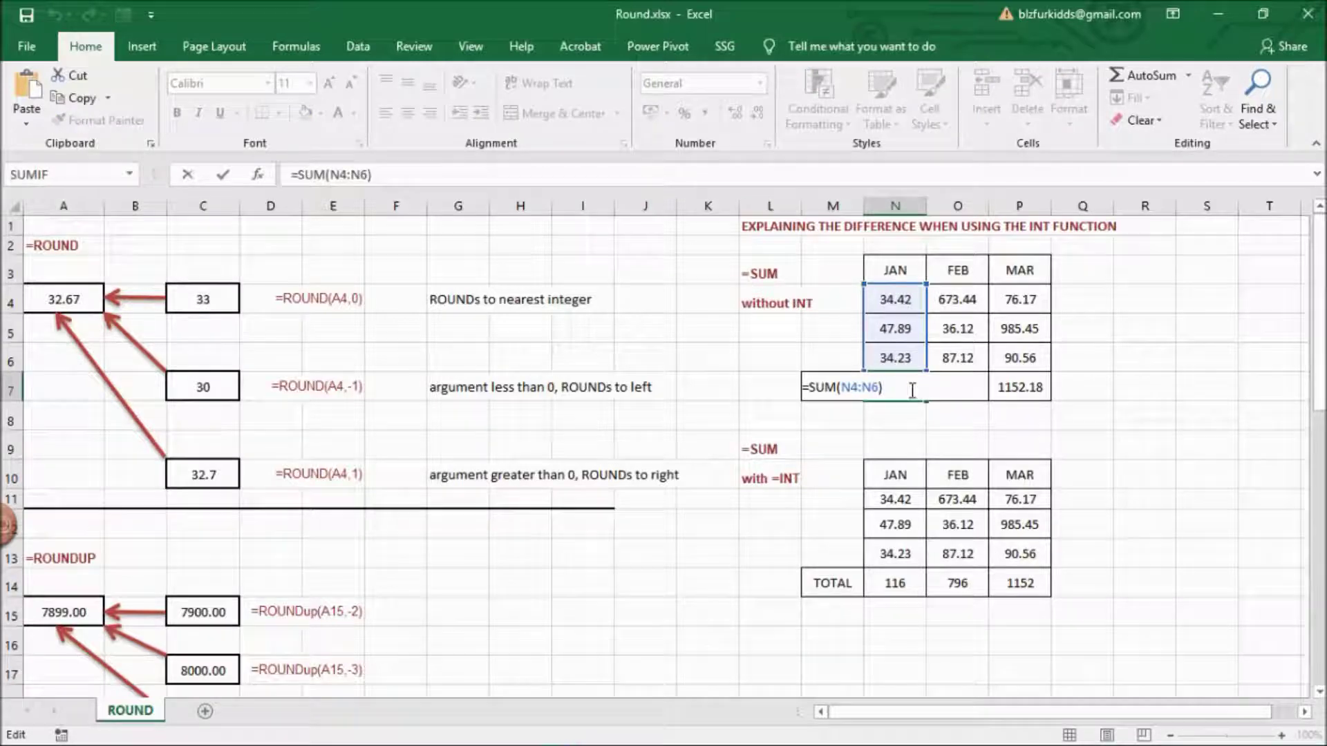
pyautogui.press('Return')
pyautogui.doubleClick(894, 582)
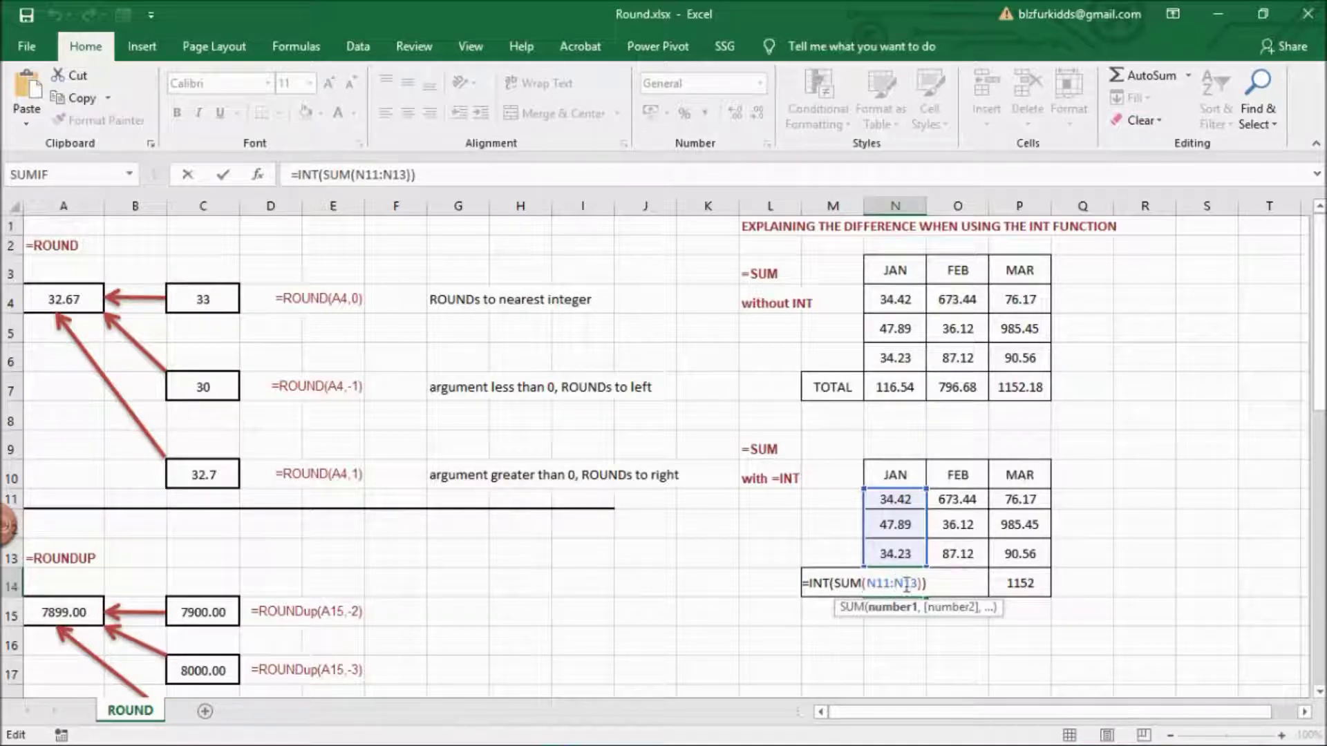
pyautogui.press('Return')
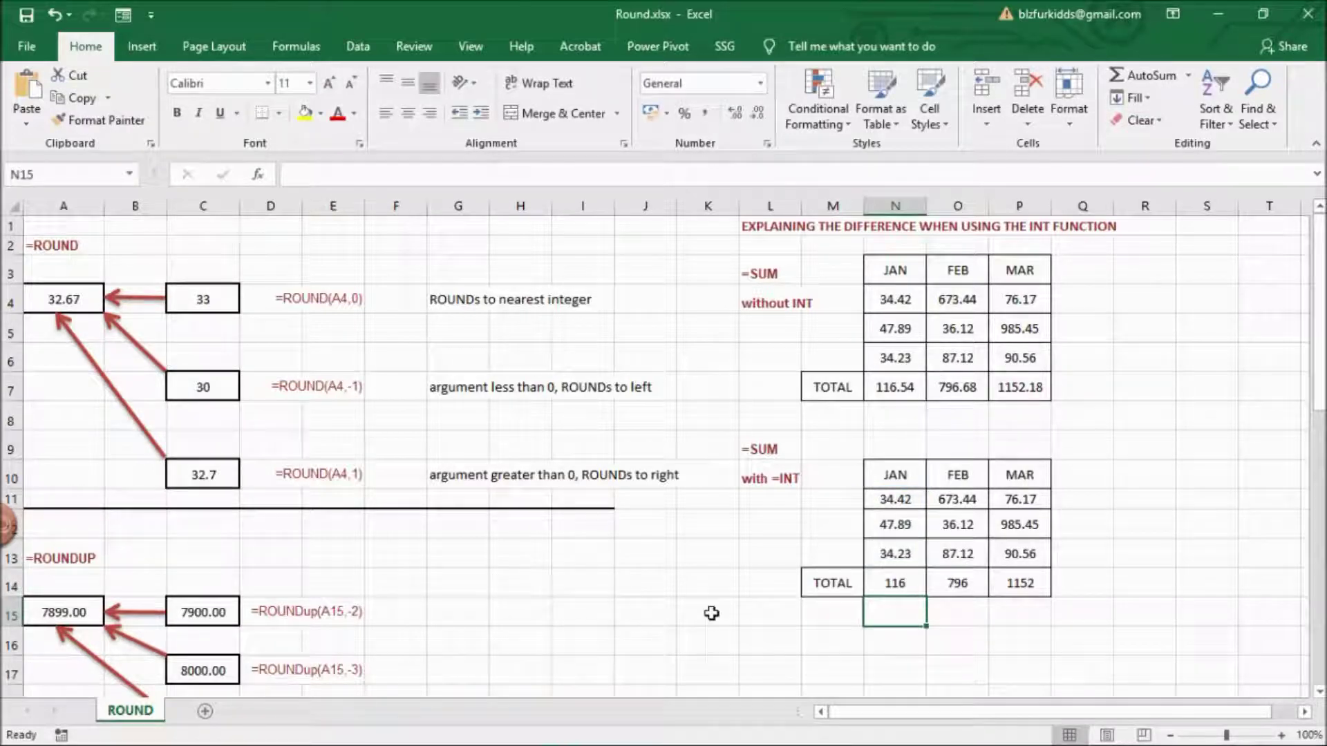
# - Inspect the two ROUNDDOWN example formulas in cells C24 and C26, leaving both as they are
pyautogui.click(660, 632)
pyautogui.press('Down')
pyautogui.press('Down')
pyautogui.press('Down')
pyautogui.press('Down')
pyautogui.press('Down')
pyautogui.press('Down')
pyautogui.press('Down')
pyautogui.press('Down')
pyautogui.press('Down')
pyautogui.press('Down')
pyautogui.press('Down')
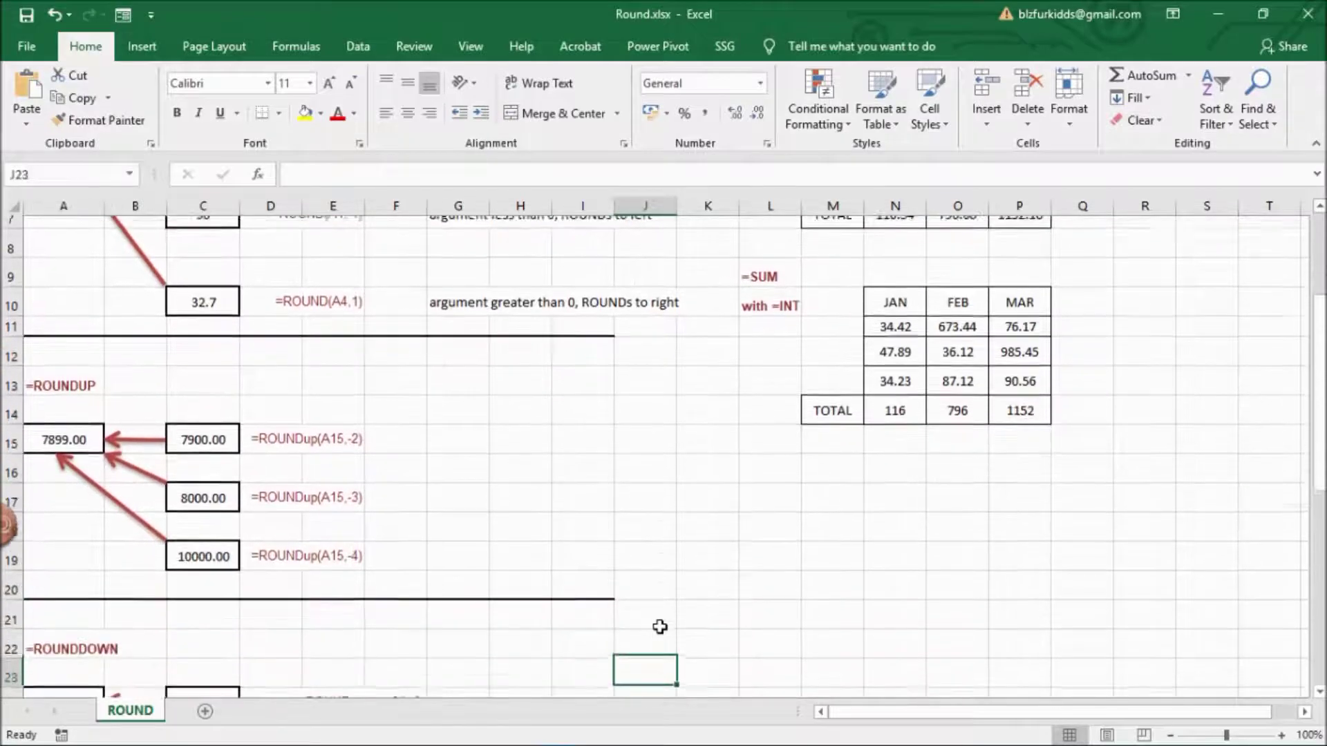
pyautogui.press('Down')
pyautogui.press('Down')
pyautogui.press('Down')
pyautogui.press('Down')
pyautogui.press('Down')
pyautogui.press('Down')
pyautogui.press('Down')
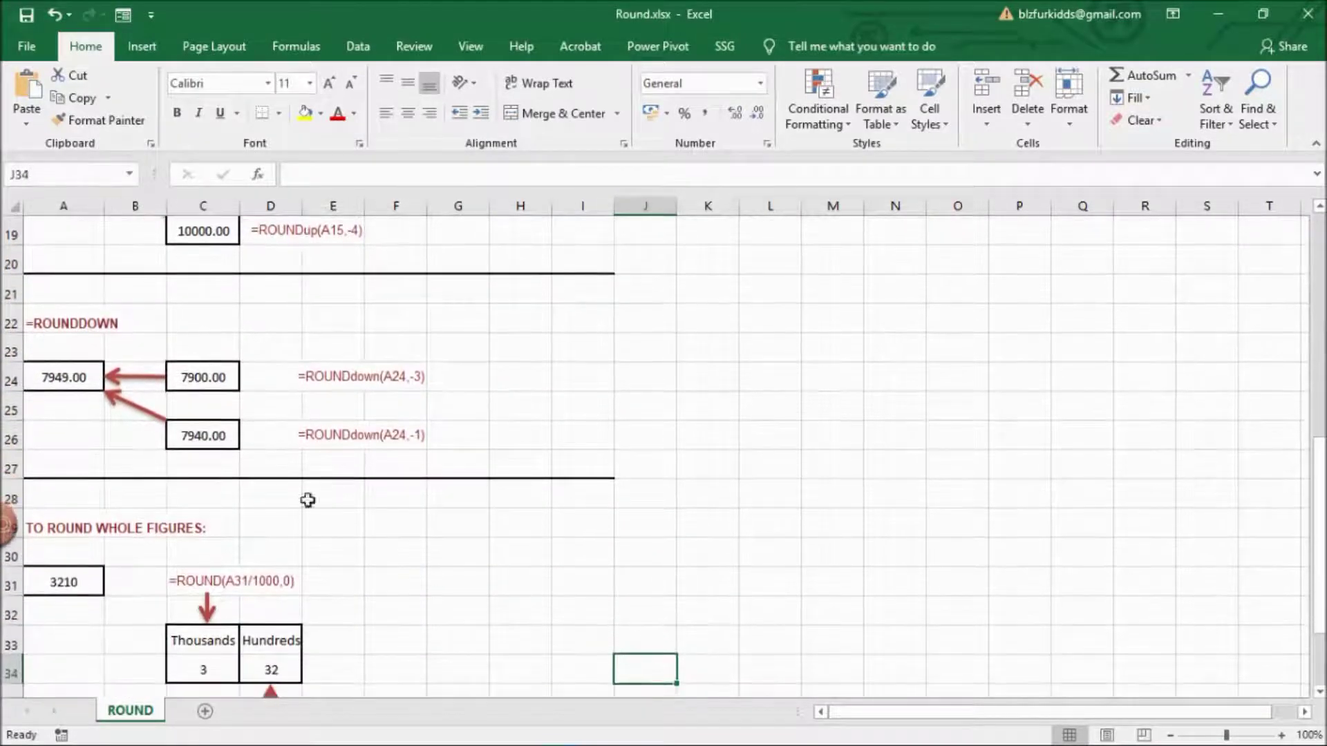
pyautogui.doubleClick(219, 377)
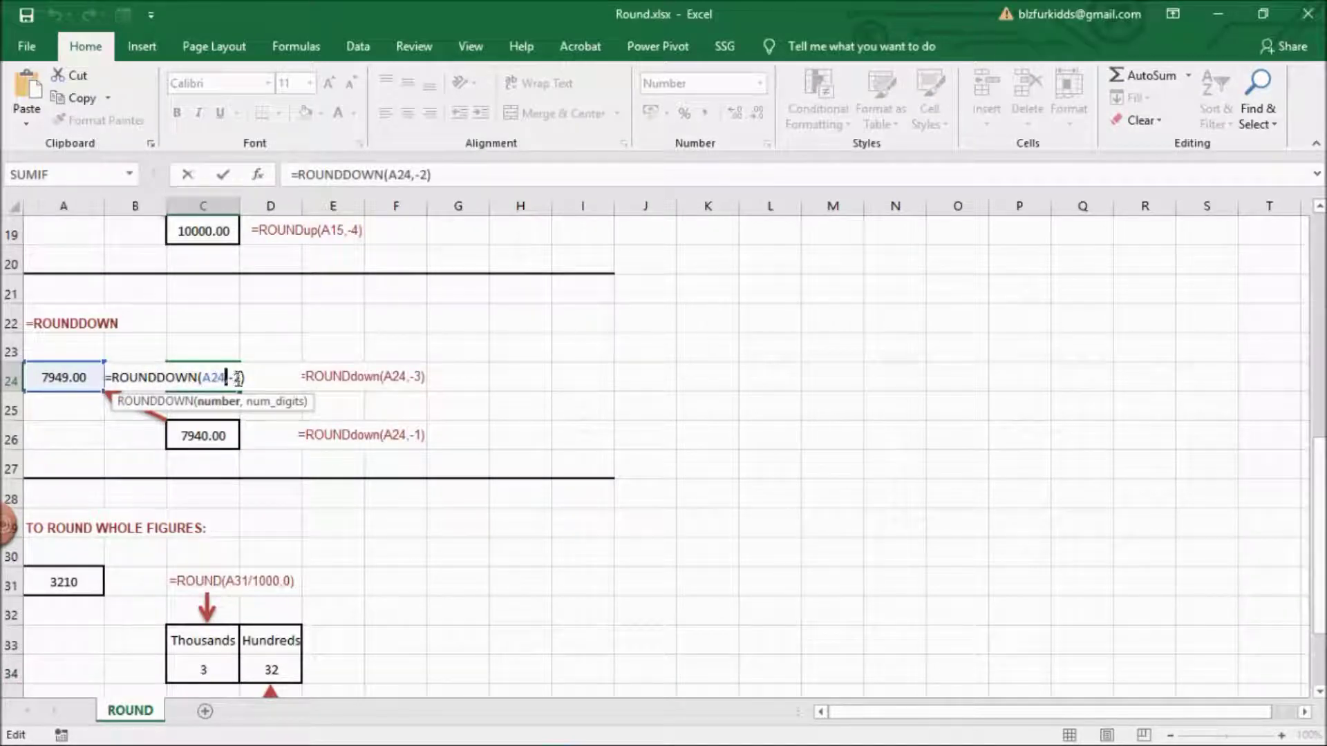
pyautogui.press('Return')
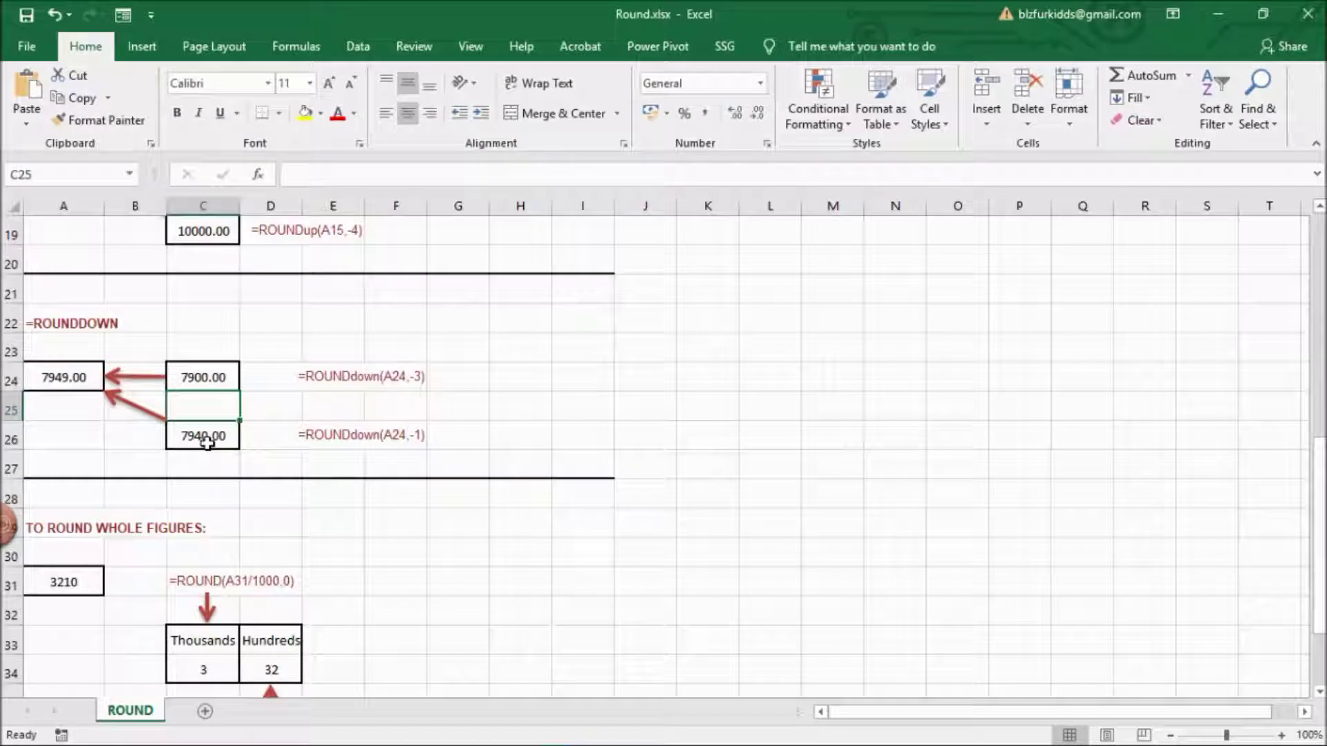
pyautogui.click(207, 443)
pyautogui.doubleClick(206, 443)
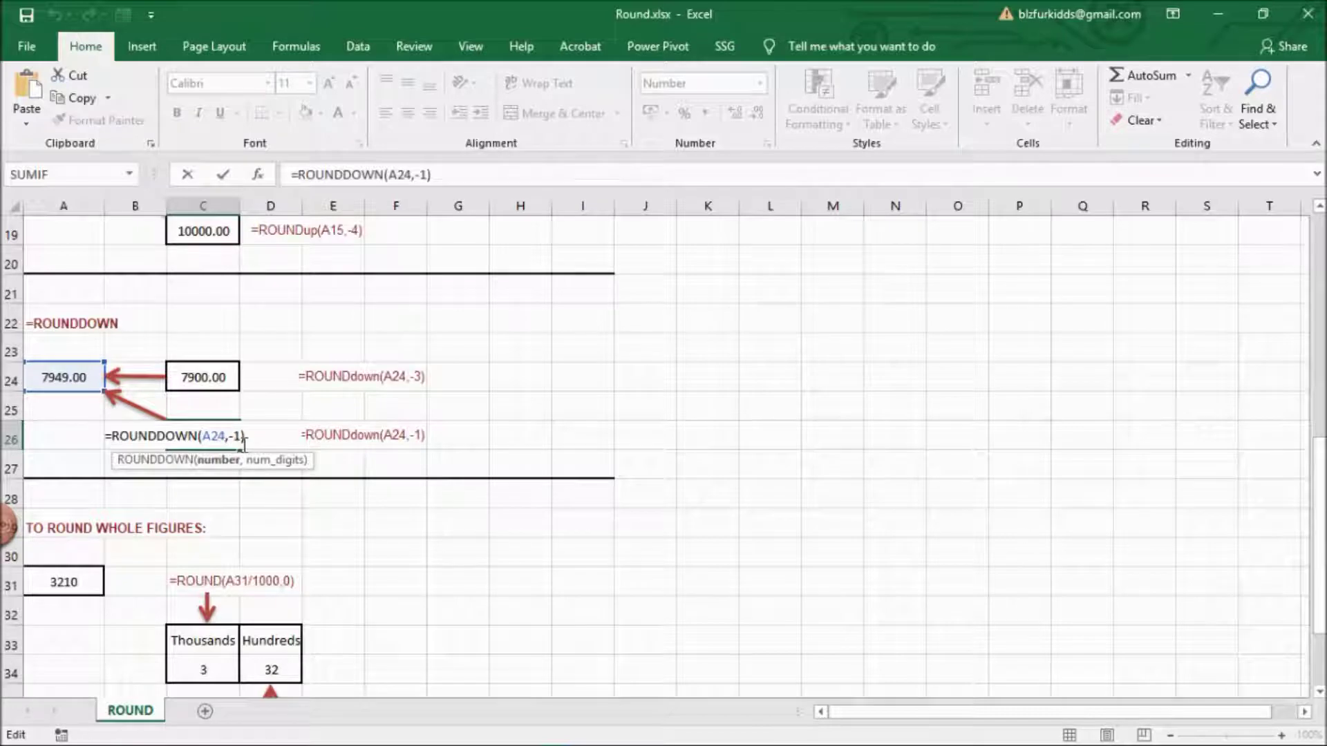
pyautogui.press('Return')
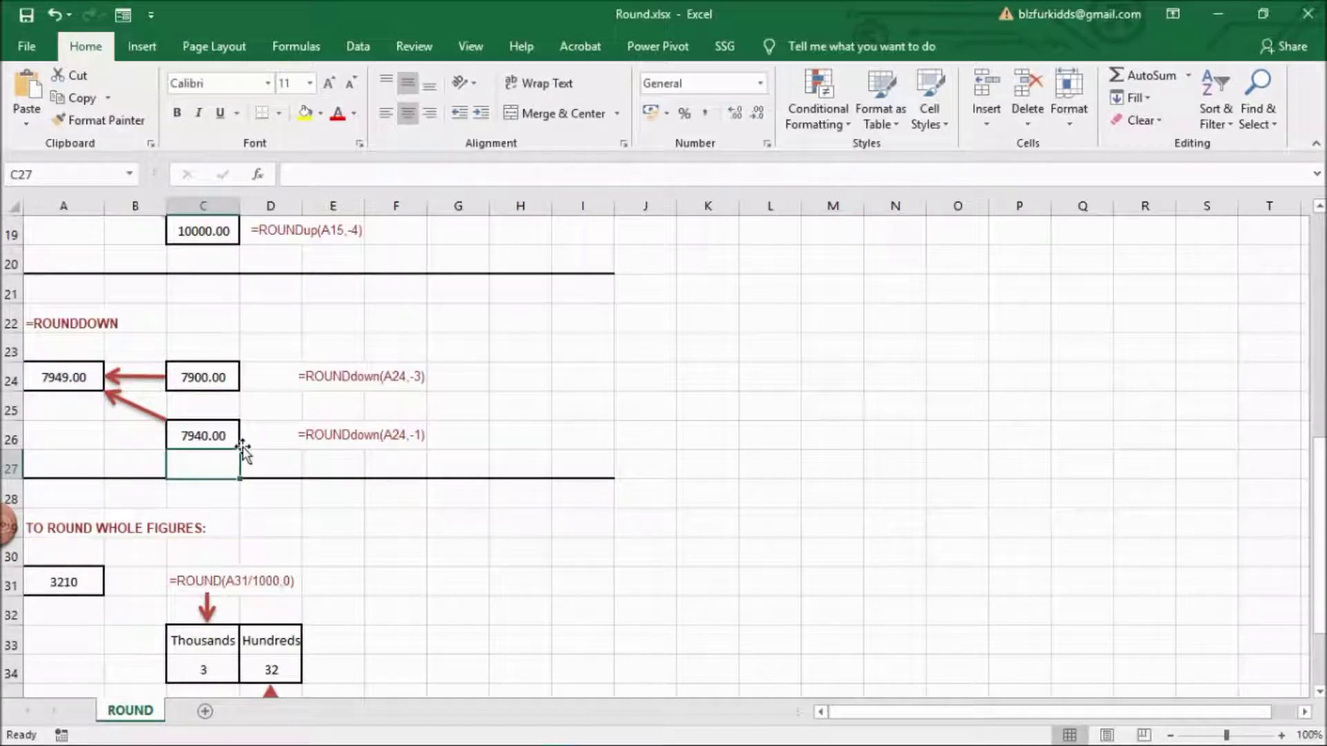
# - Inspect the ROUND formula for thousands in cell C34 and the cell it references without changing it
pyautogui.click(84, 579)
pyautogui.click(382, 662)
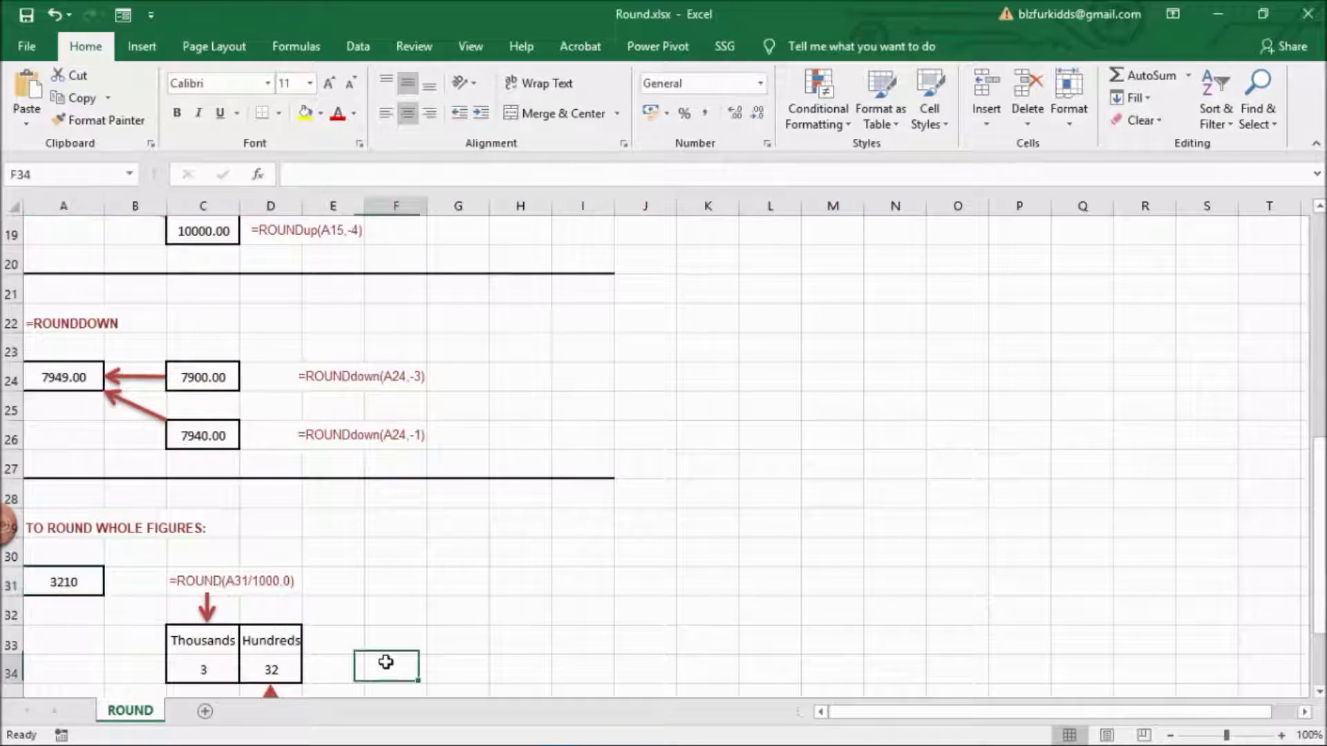
pyautogui.press('Down')
pyautogui.press('Down')
pyautogui.press('Down')
pyautogui.press('Down')
pyautogui.press('Down')
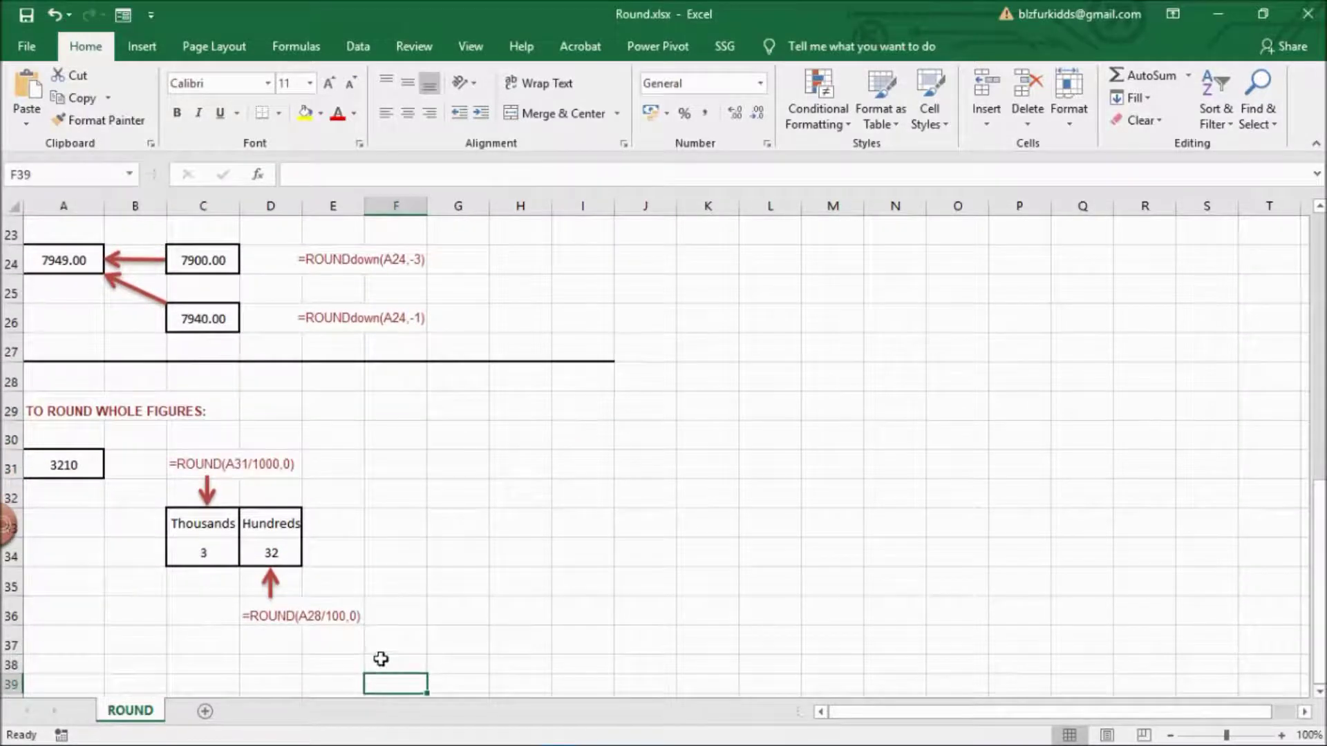
pyautogui.click(214, 549)
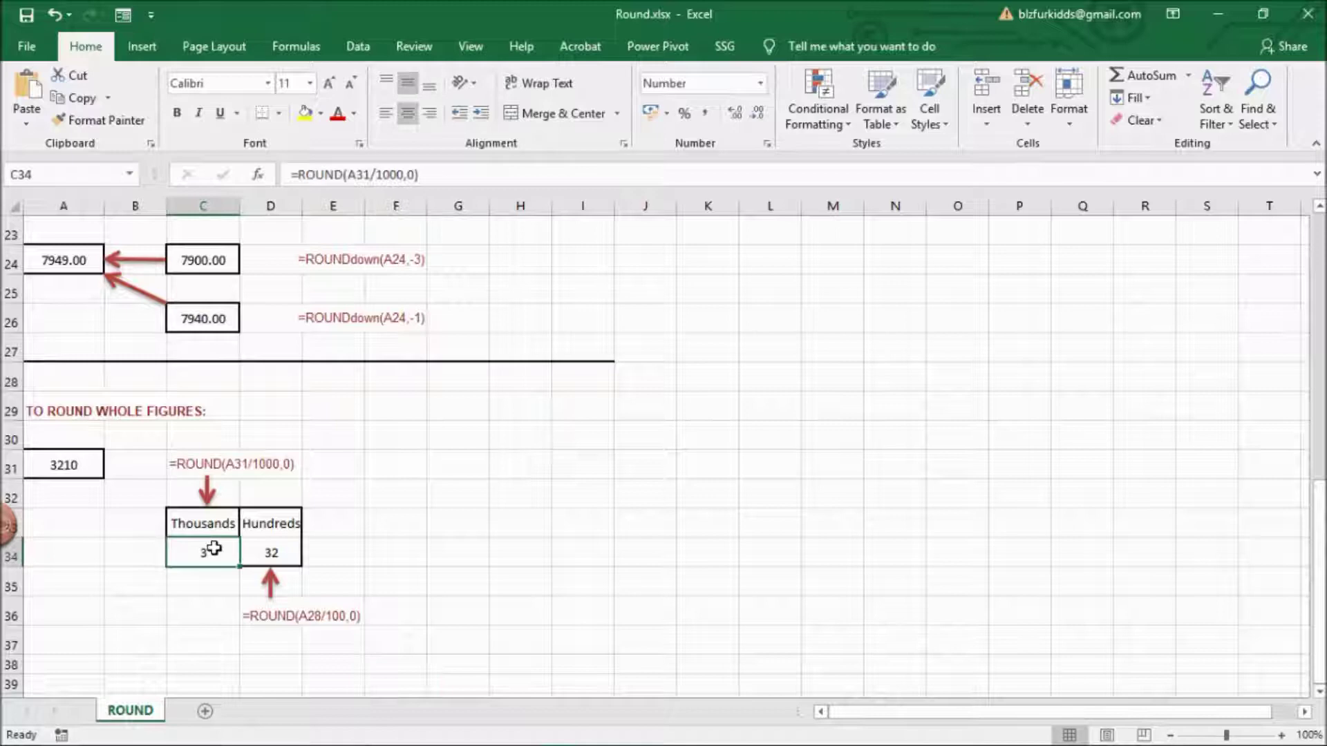
pyautogui.doubleClick(214, 549)
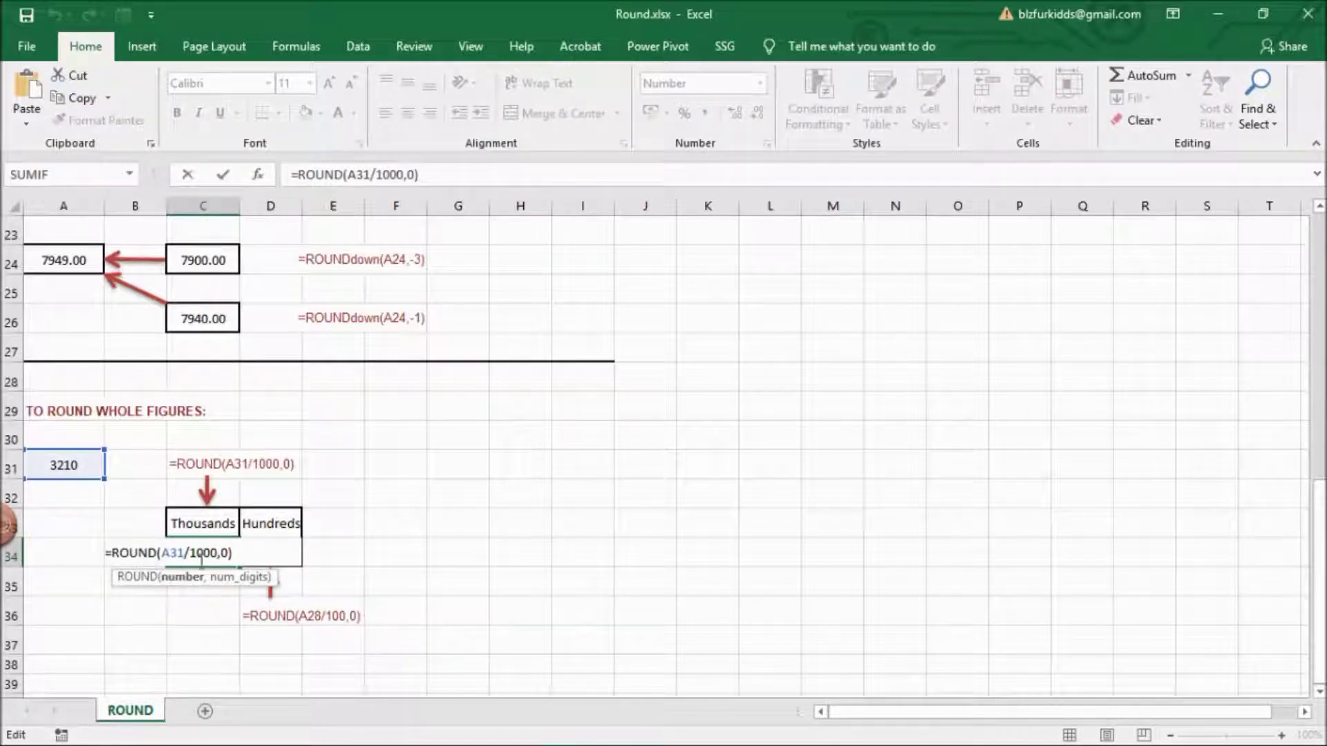
pyautogui.press('Return')
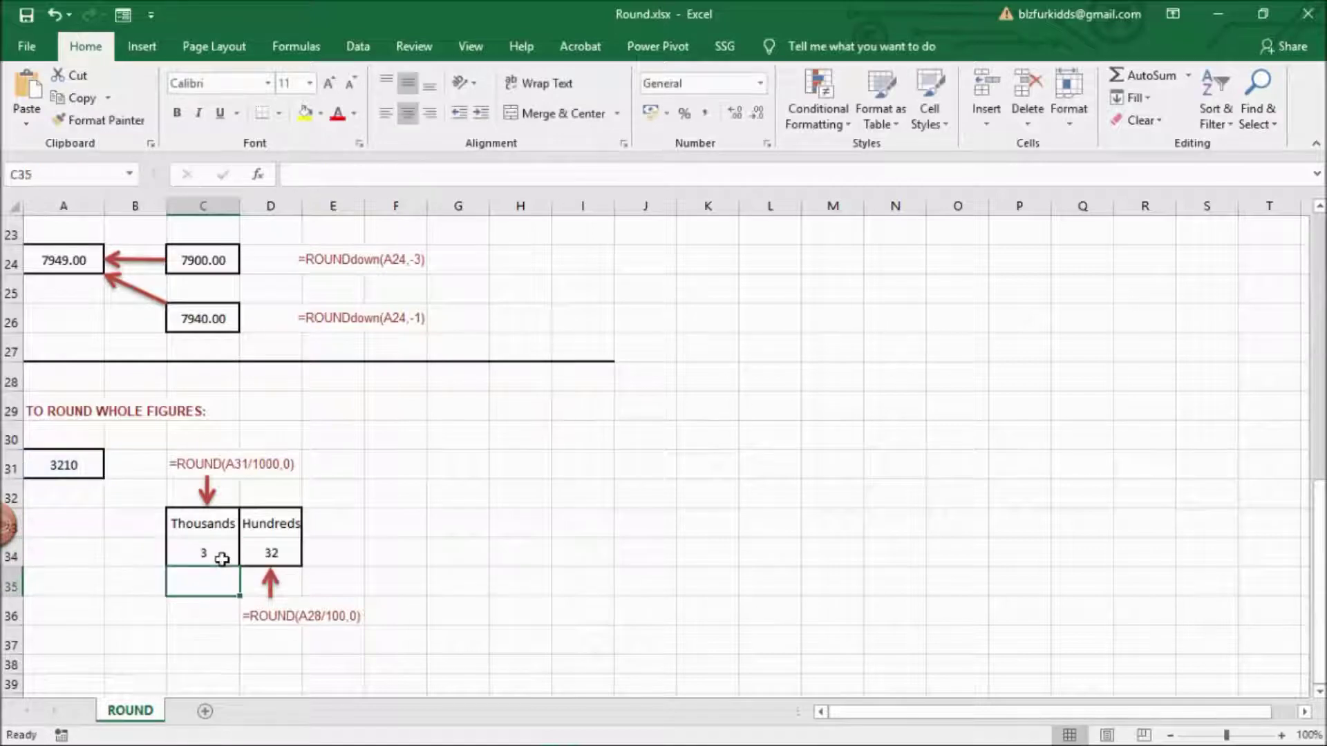
# - Inspect the ROUND formula for hundreds in cell D34, leaving the formula as it is
pyautogui.click(284, 549)
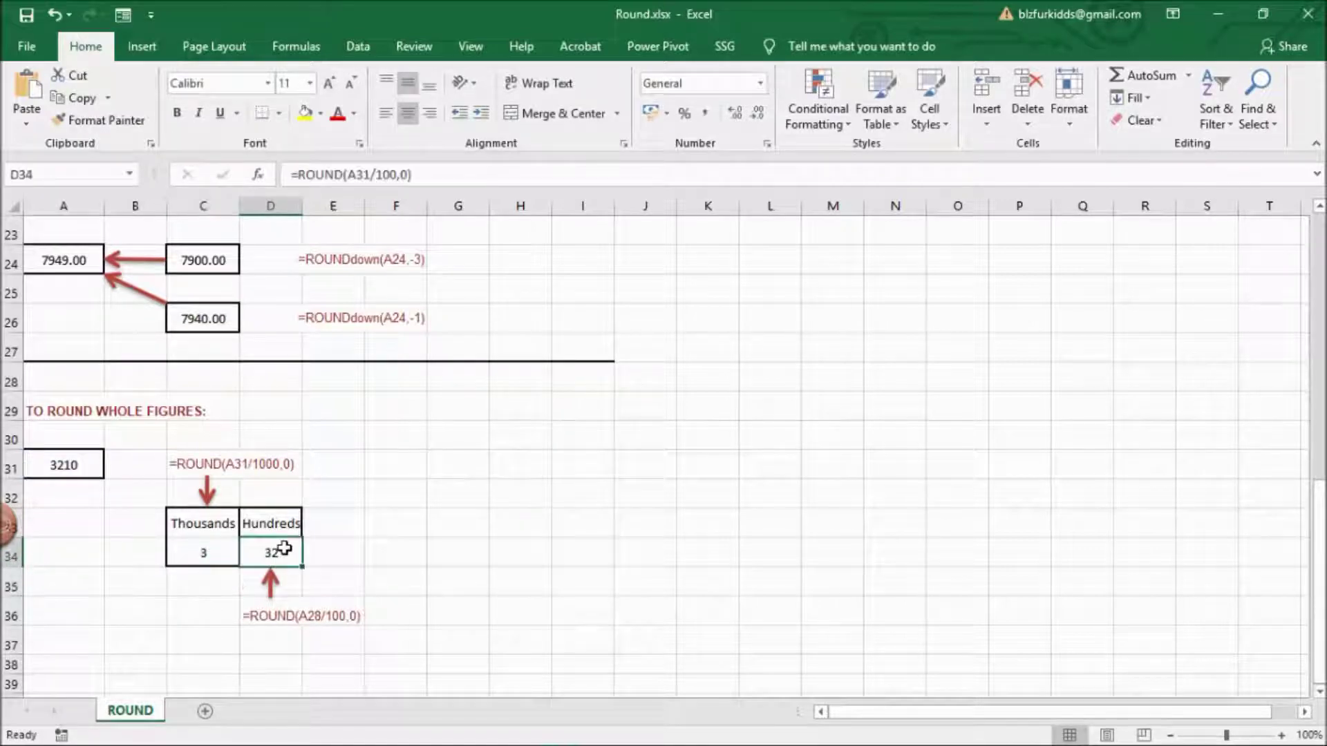
pyautogui.doubleClick(284, 549)
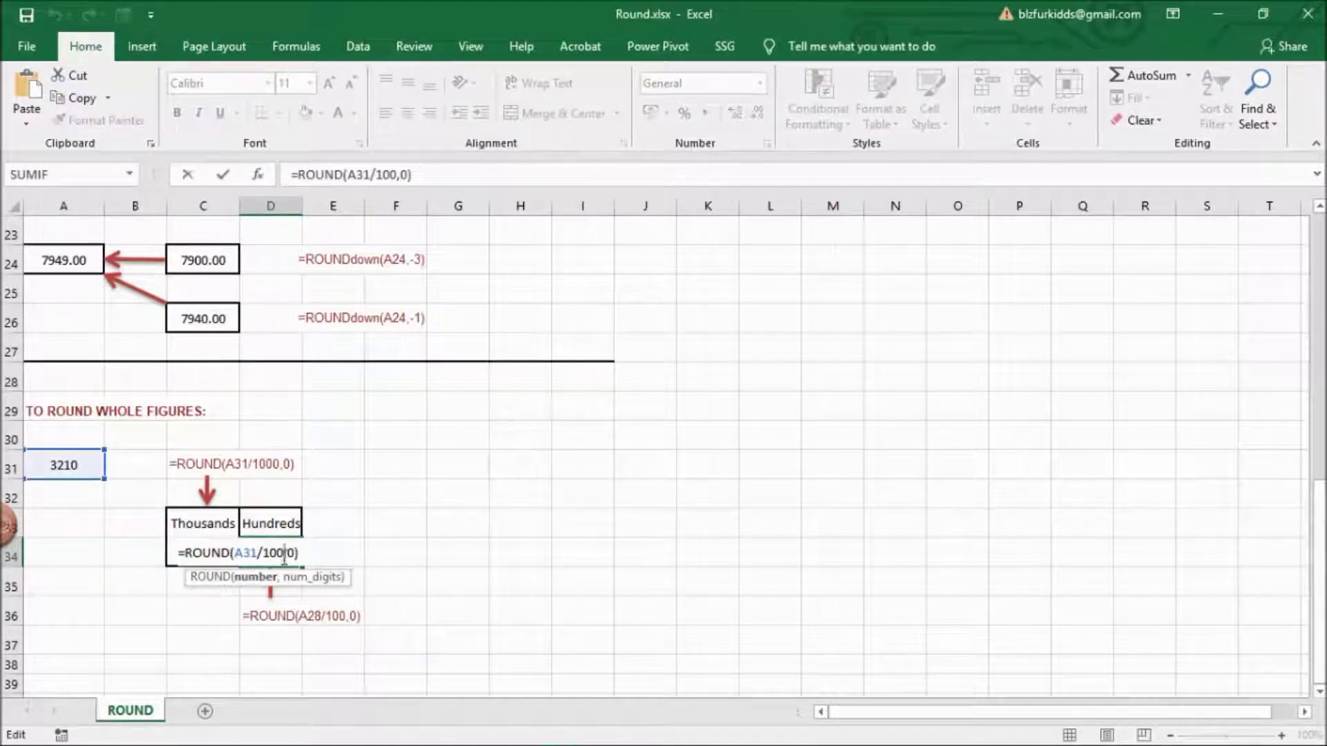
pyautogui.press('Return')
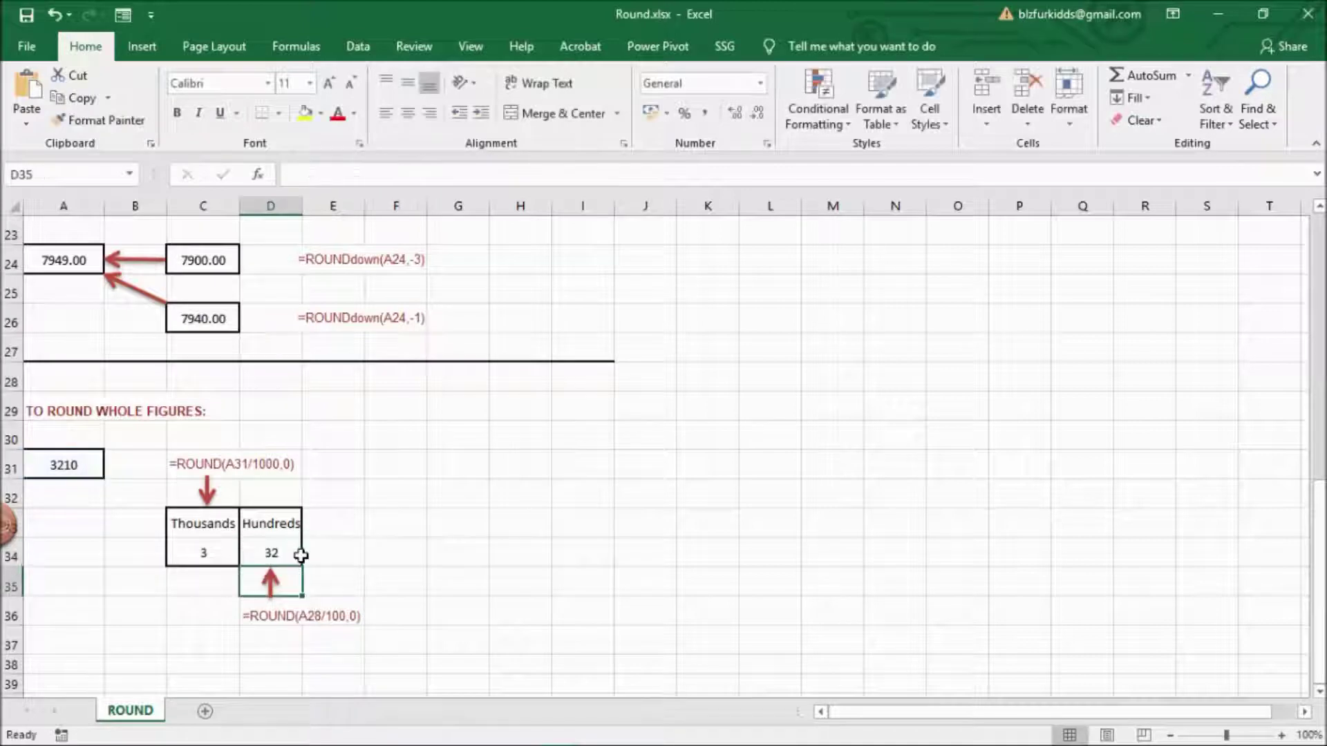
pyautogui.click(513, 632)
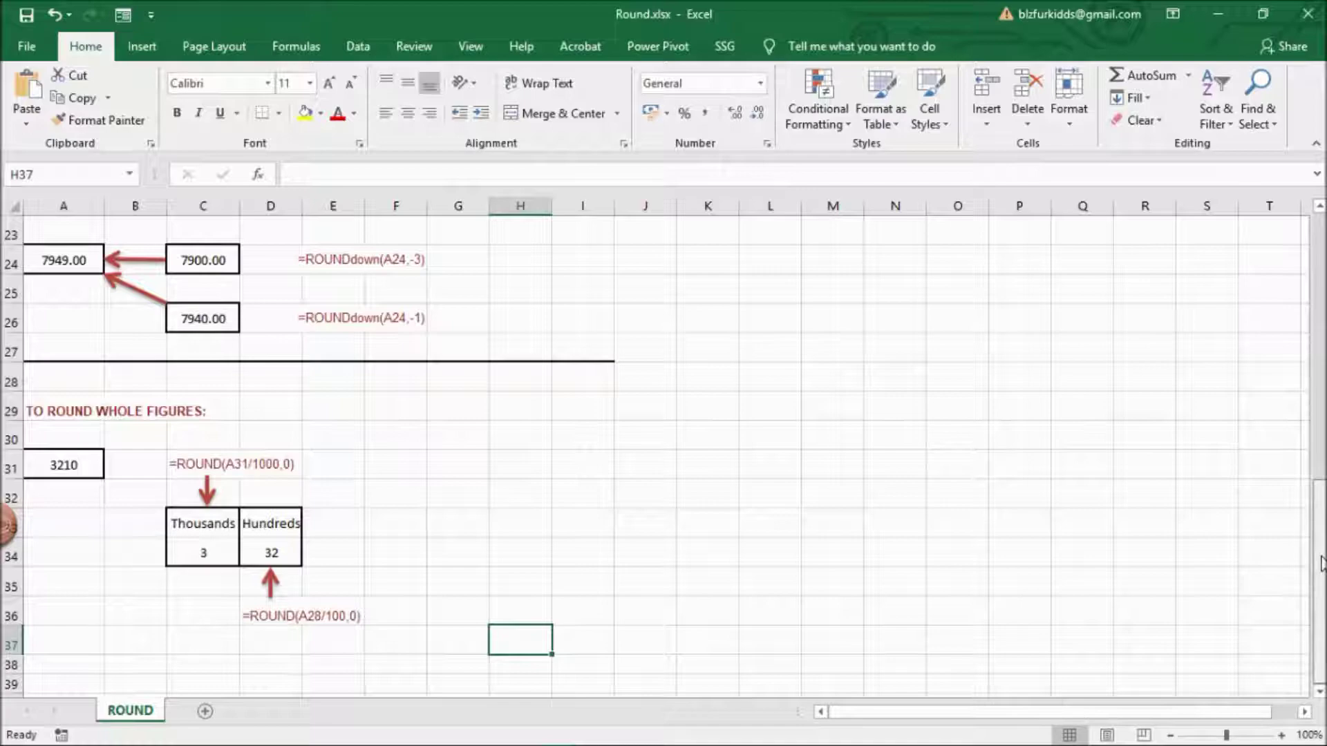
pyautogui.moveTo(1320, 553); pyautogui.dragTo(1321, 306)
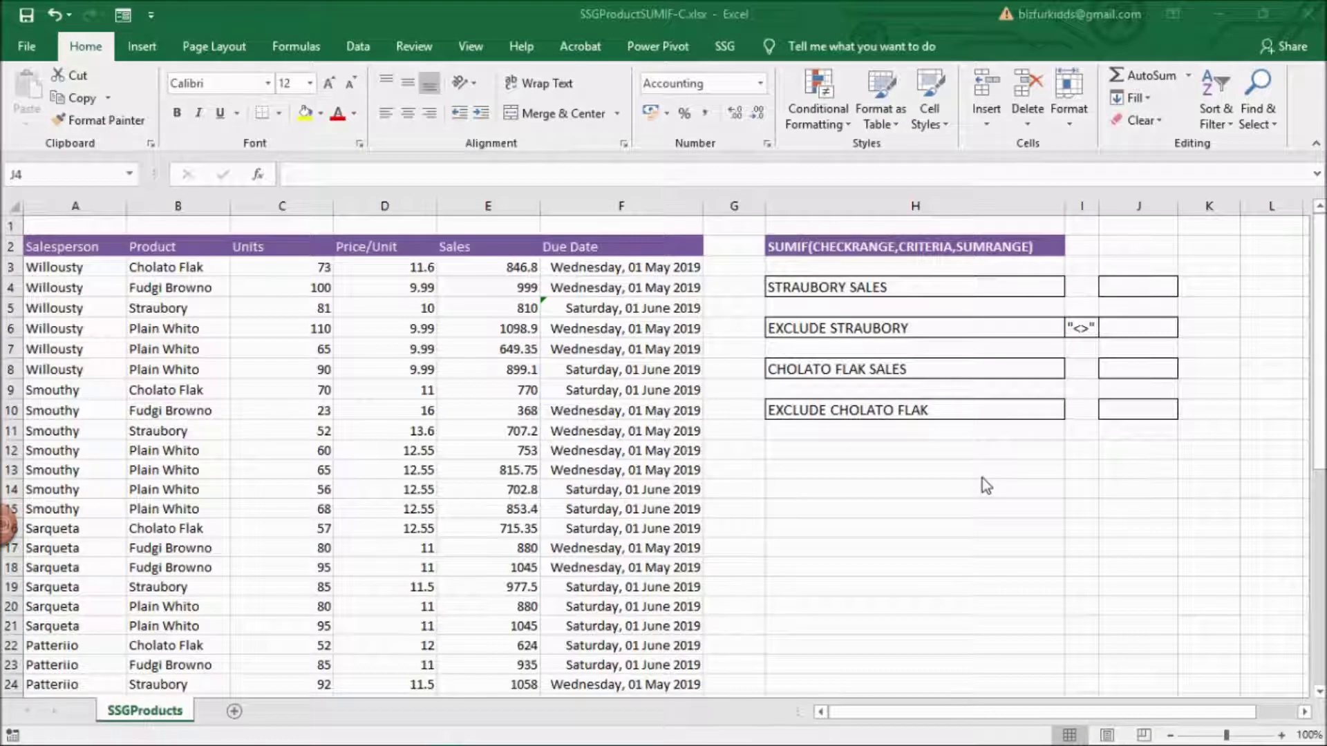
# - Insert a SUMIF function in cell J4 for the Straubory sales, with the product cells B3:B44 as its Range
pyautogui.click(1137, 291)
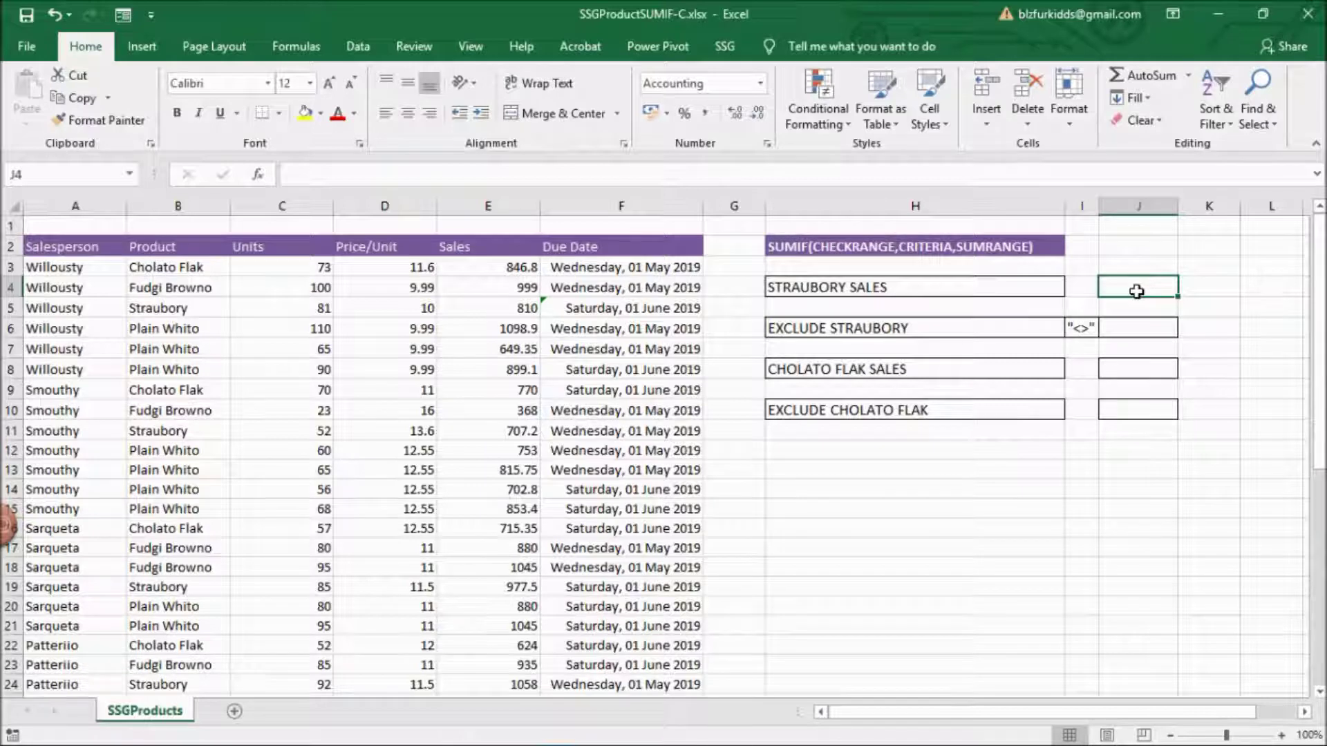
pyautogui.click(297, 47)
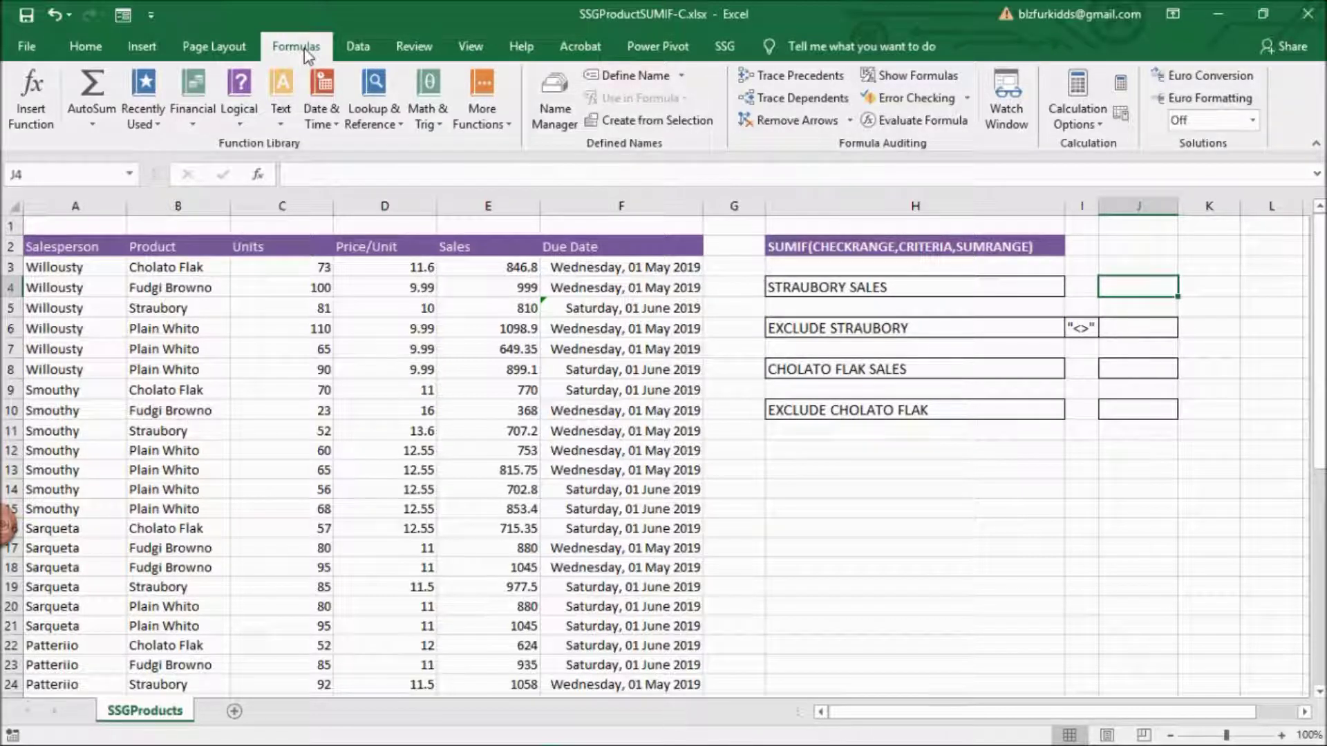
pyautogui.click(422, 111)
pyautogui.click(561, 390)
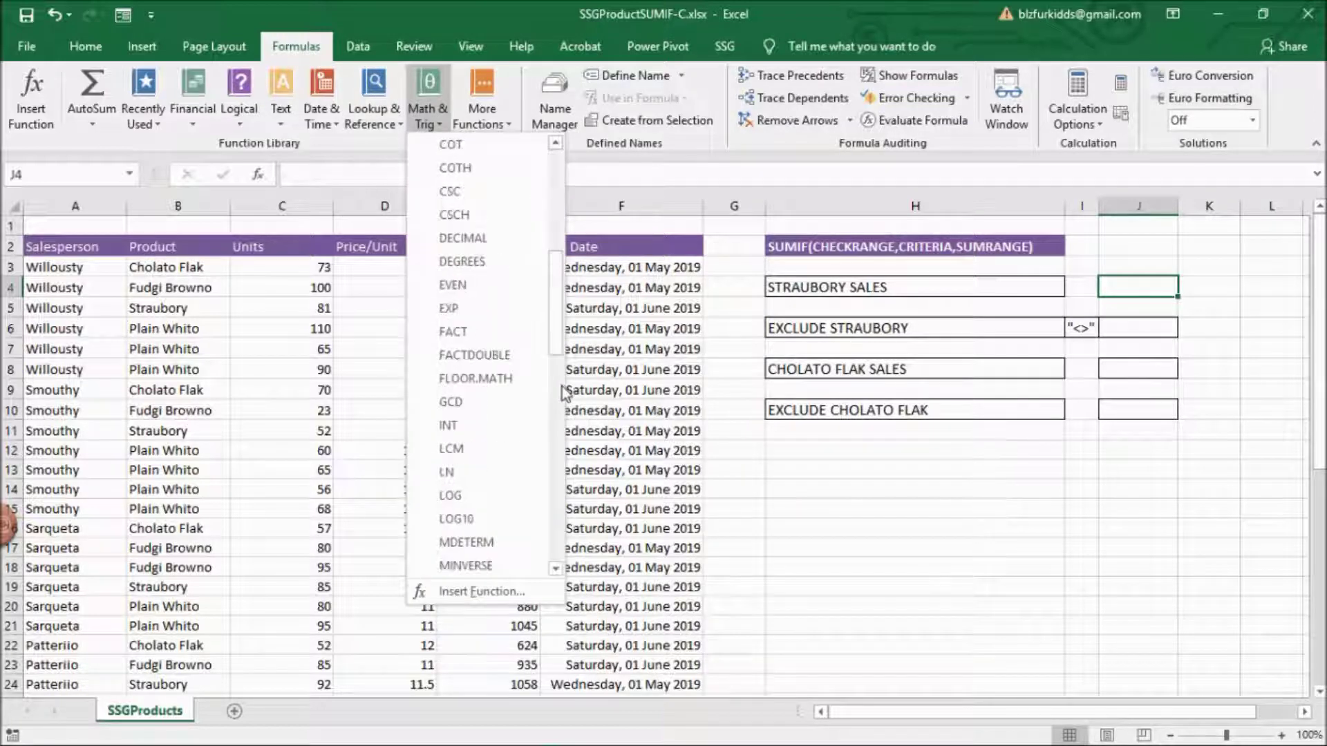
pyautogui.click(563, 432)
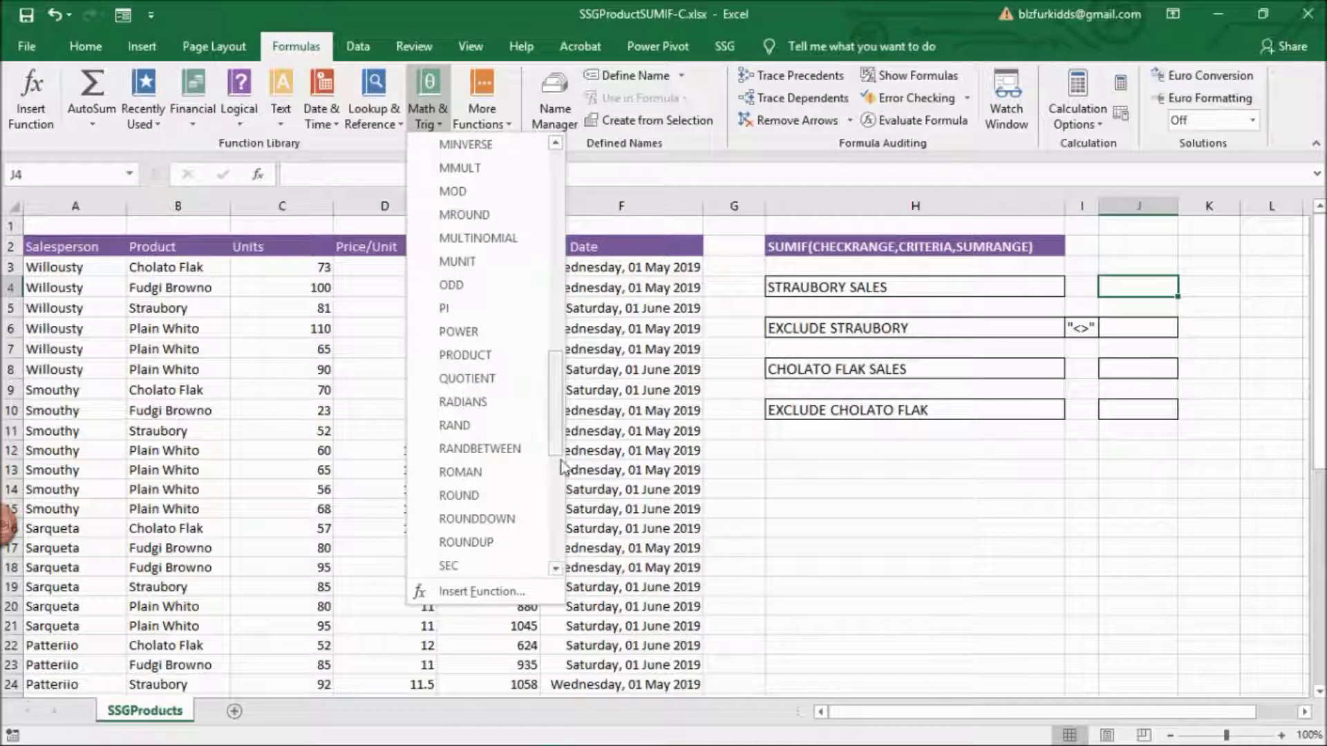
pyautogui.click(561, 486)
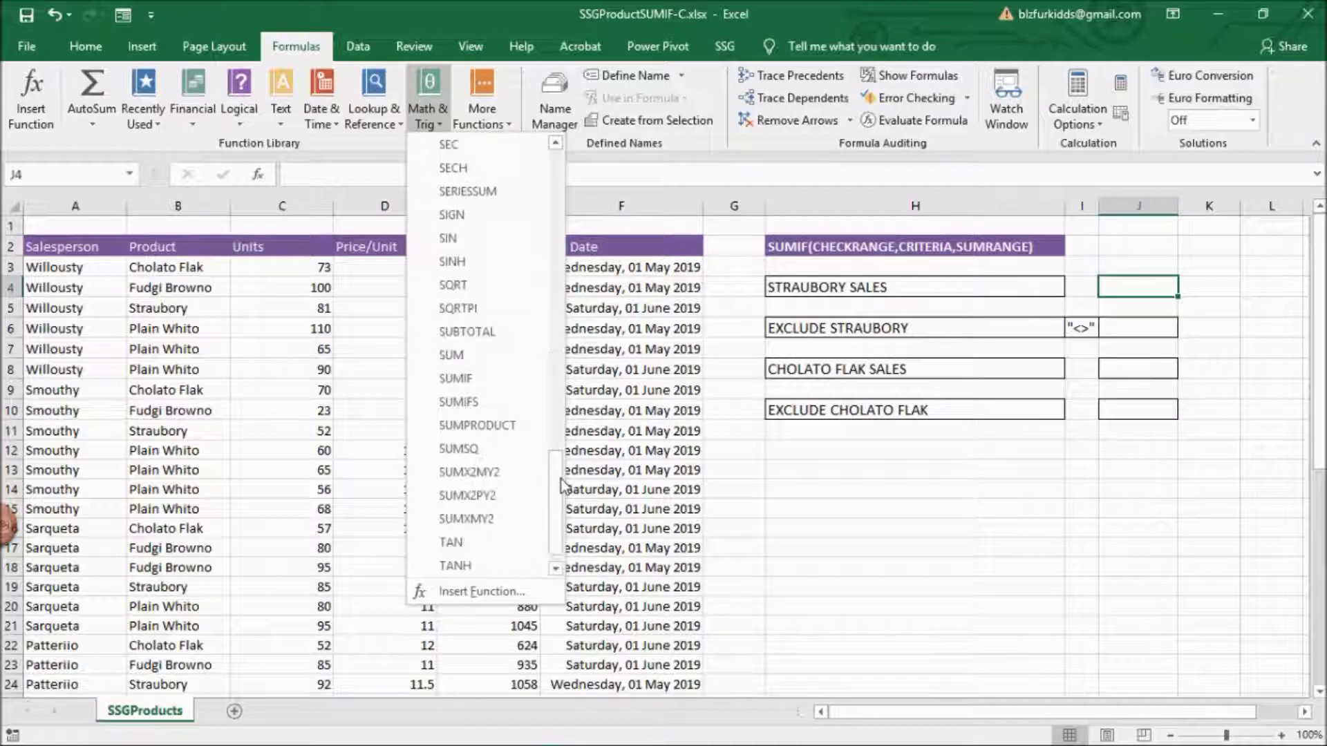
pyautogui.click(498, 378)
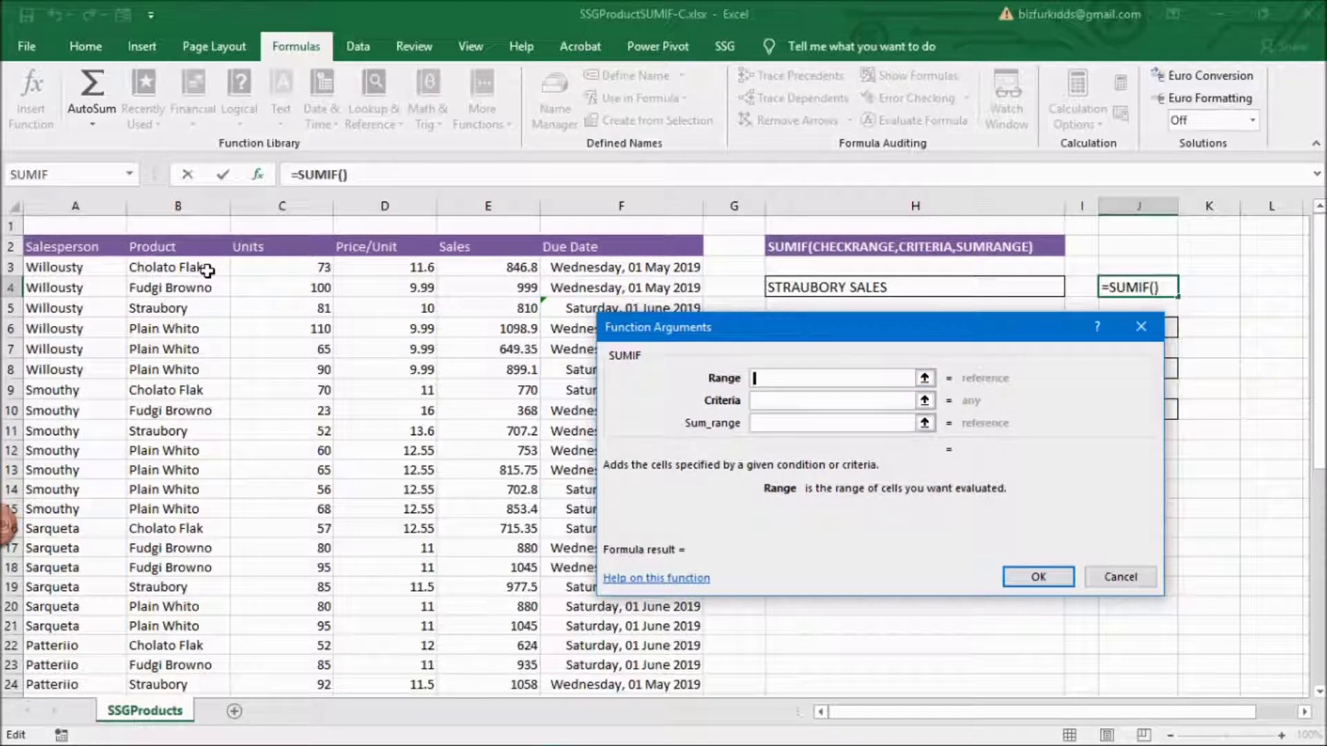
pyautogui.moveTo(207, 270); pyautogui.dragTo(209, 625)
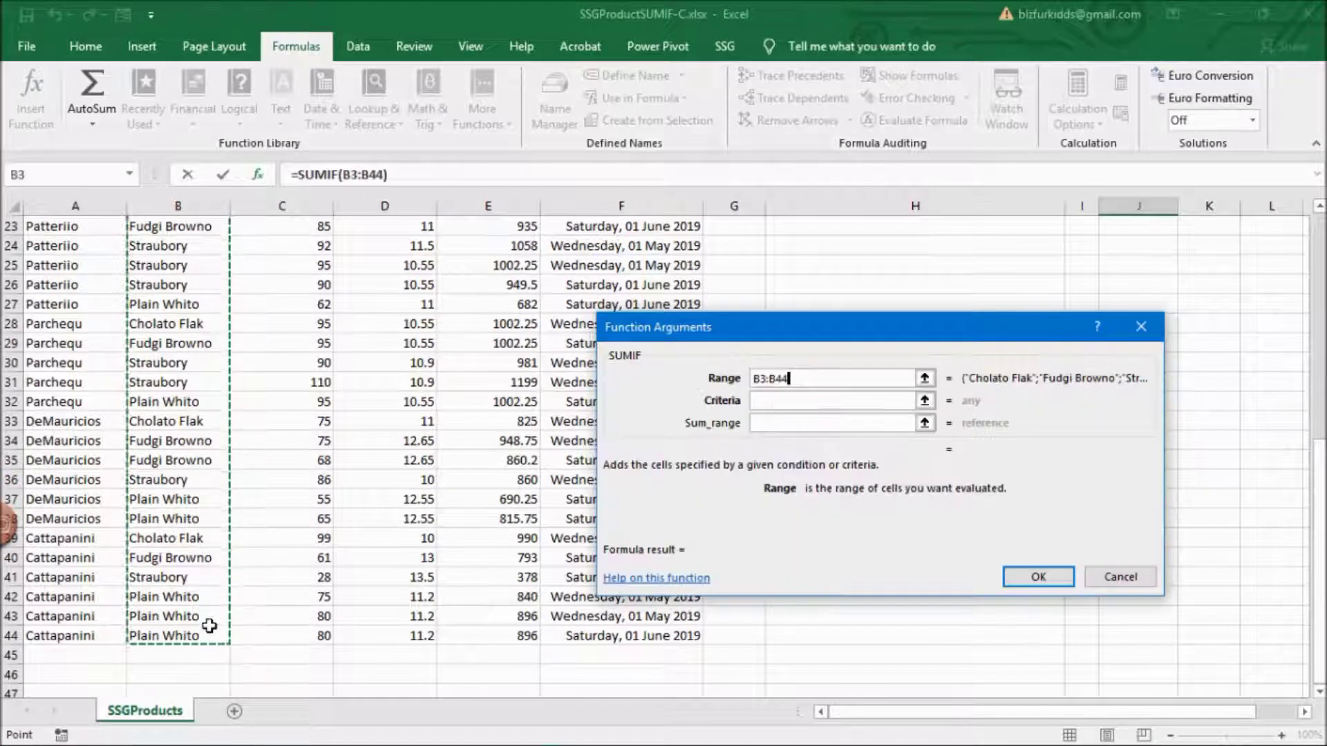
# - Complete the SUMIF in J4 with the criteria Straubory and the sales cells E3:E44 as the sum range
pyautogui.click(777, 399)
pyautogui.write('St')
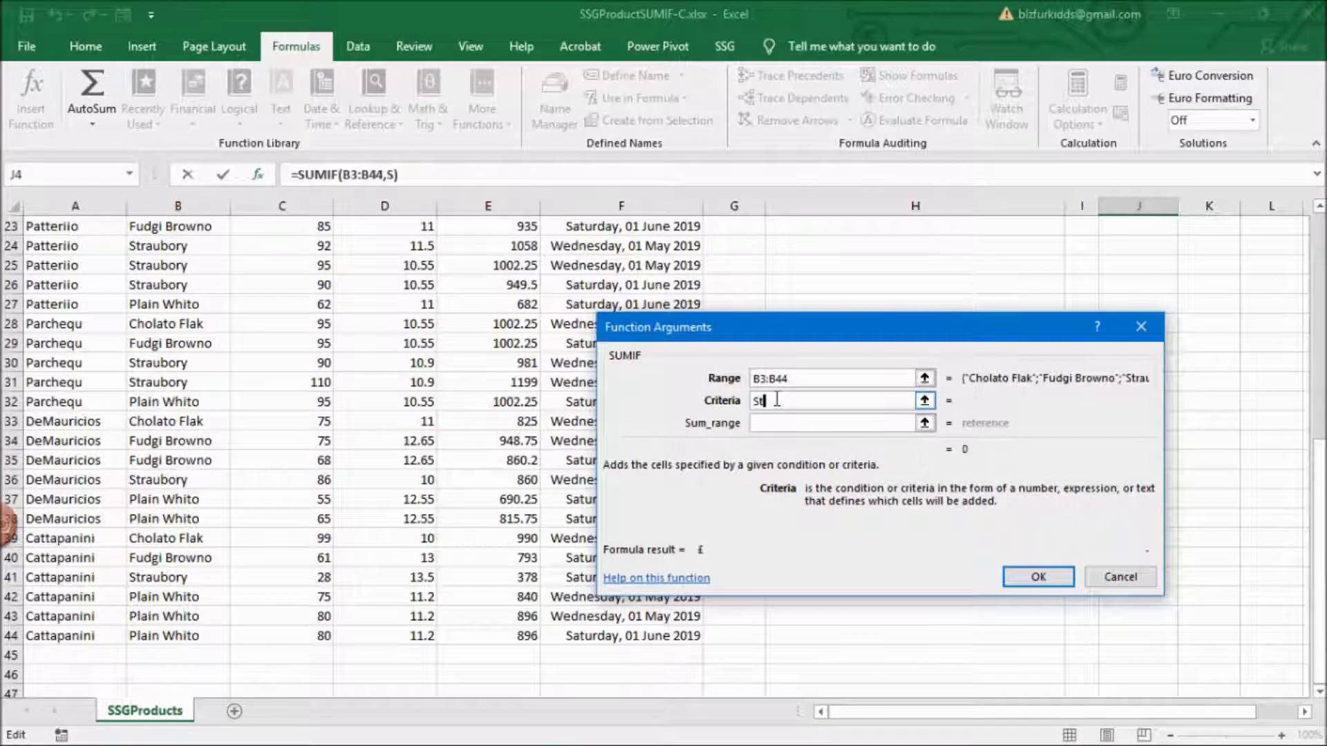
pyautogui.write('raubor')
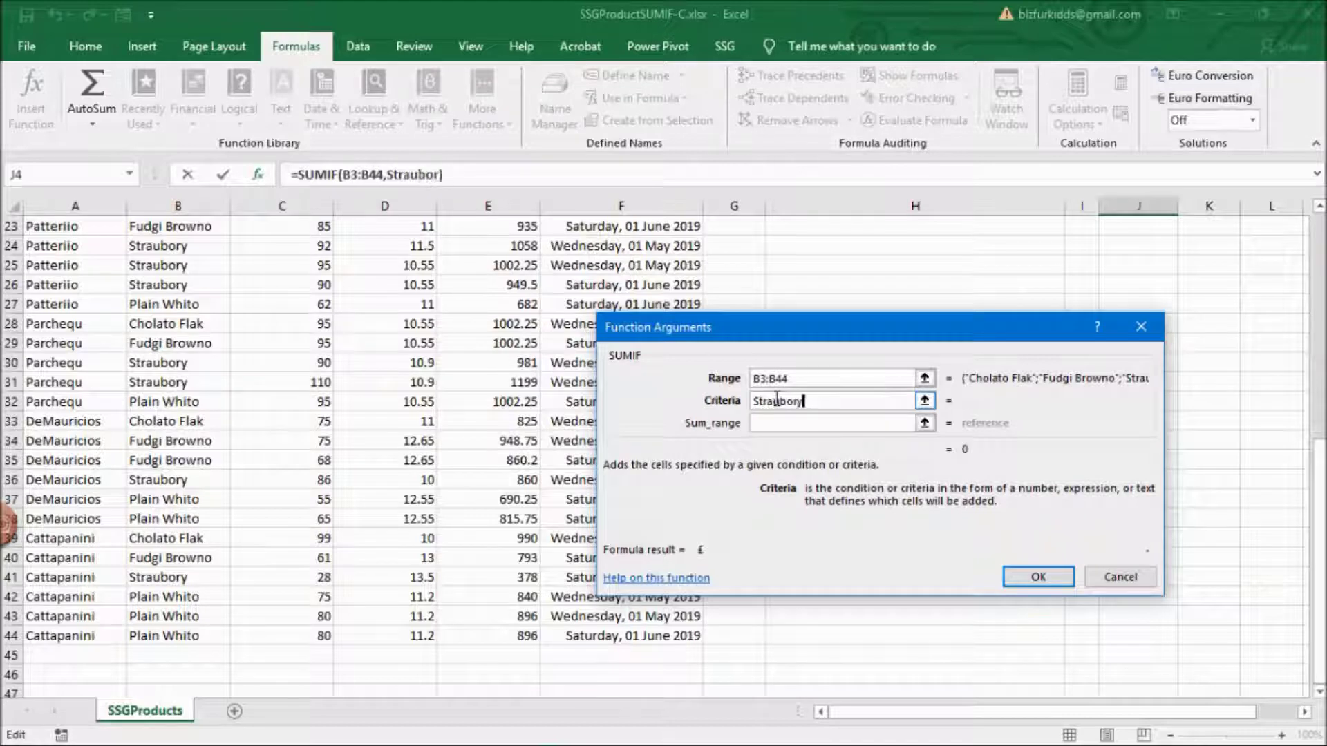
pyautogui.write('y')
pyautogui.click(781, 423)
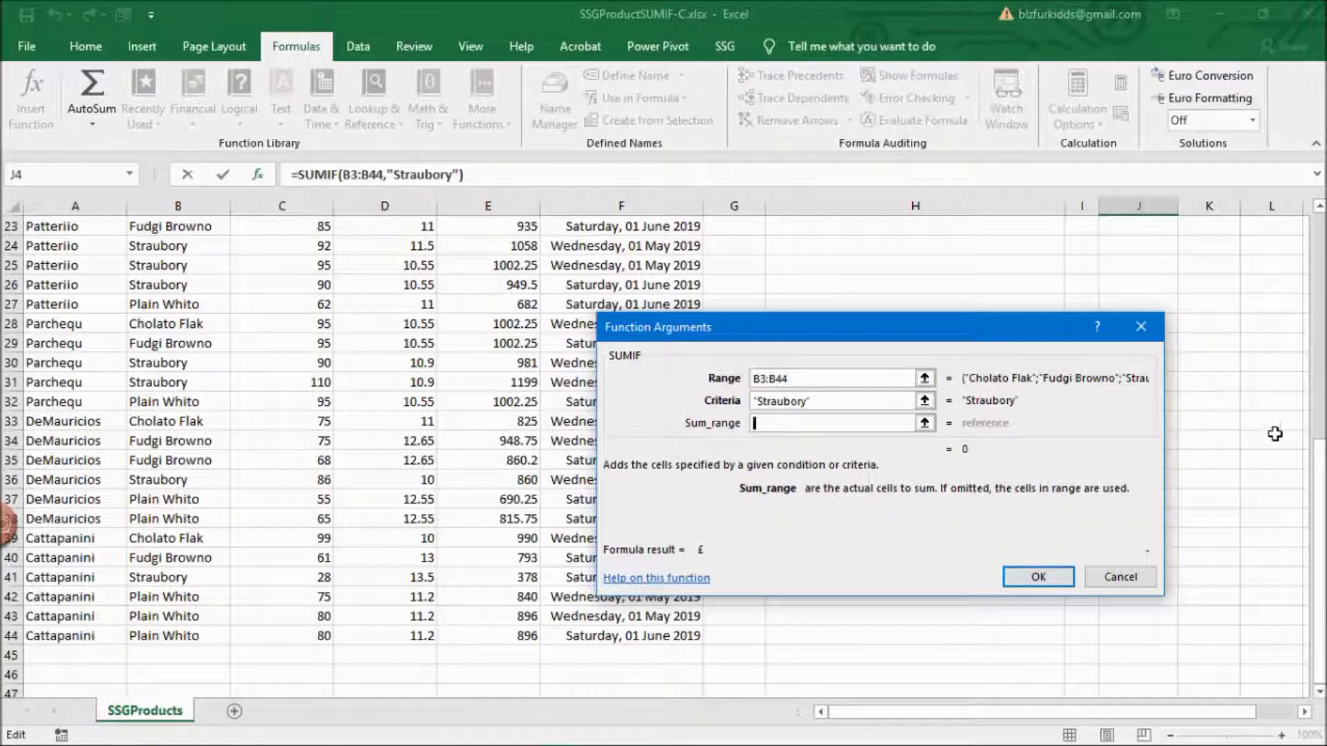
pyautogui.moveTo(1318, 475); pyautogui.dragTo(1318, 221)
pyautogui.moveTo(484, 266); pyautogui.dragTo(507, 655)
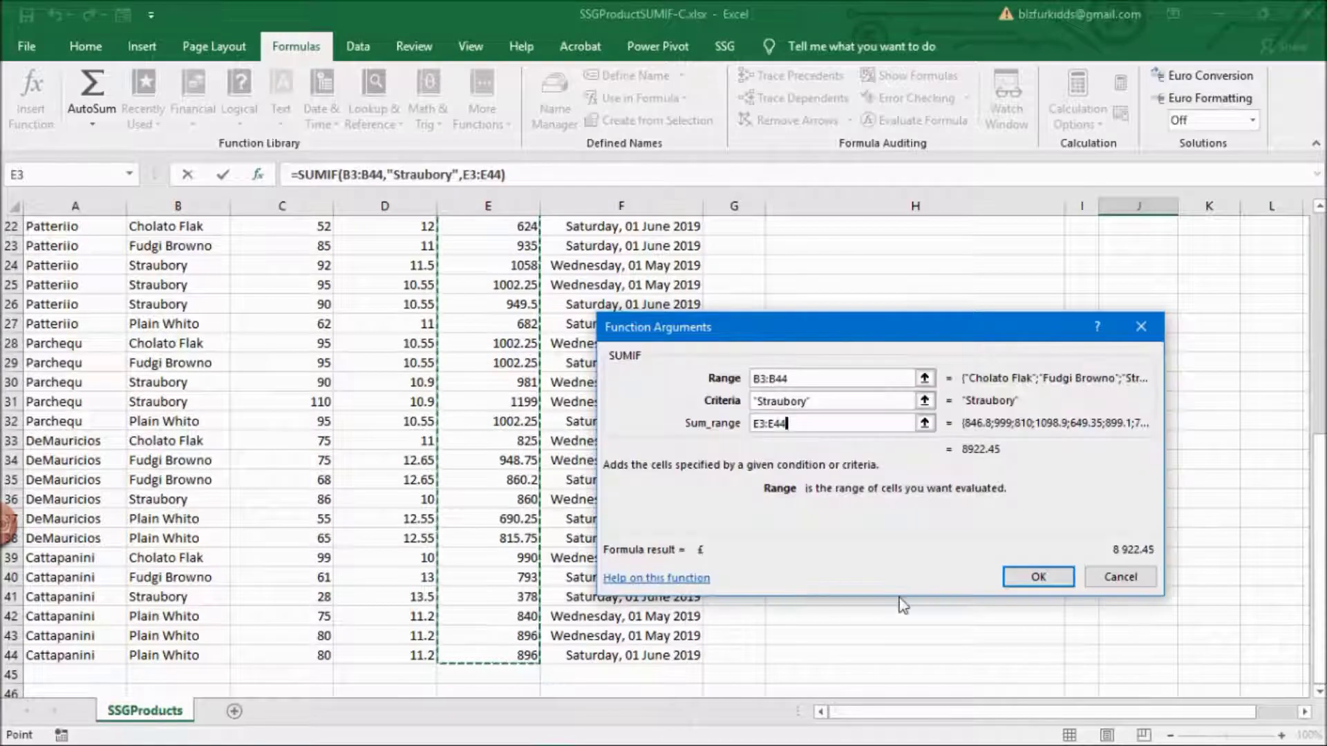
pyautogui.click(1015, 580)
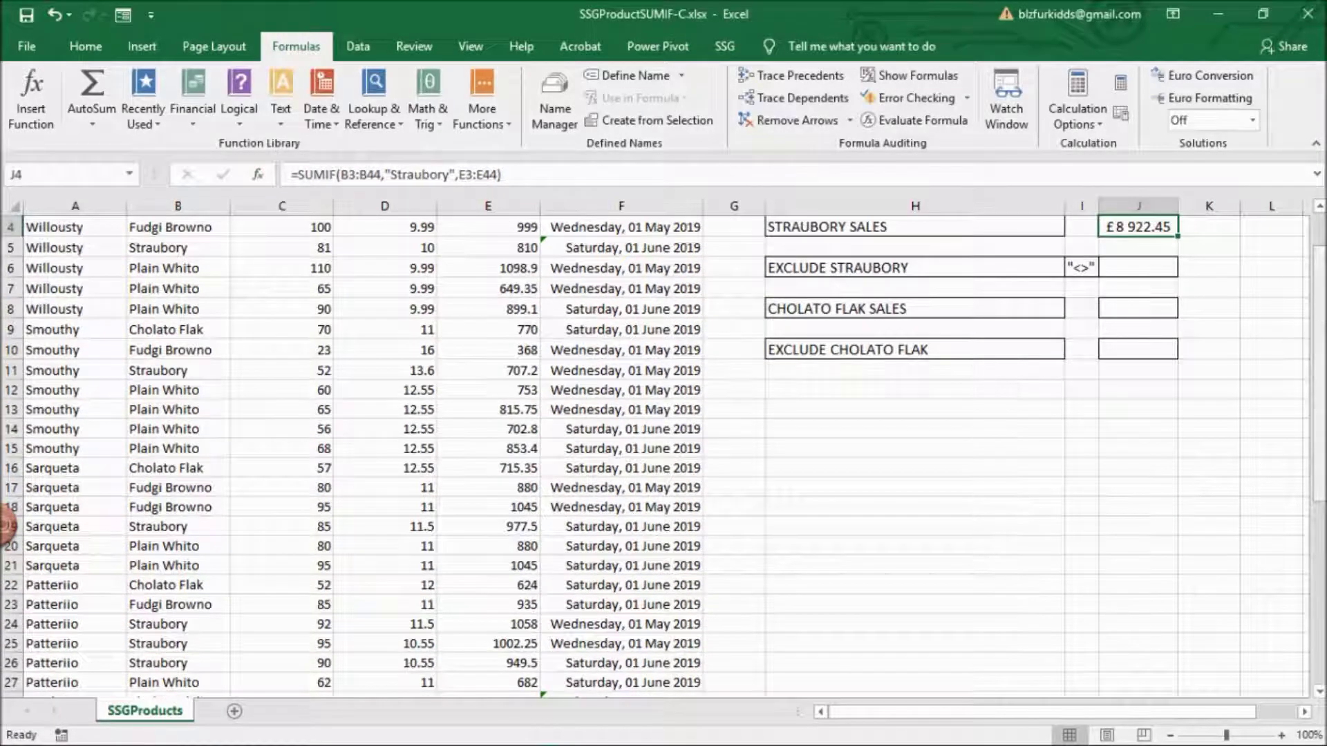
pyautogui.scroll(1, 1186, 510)
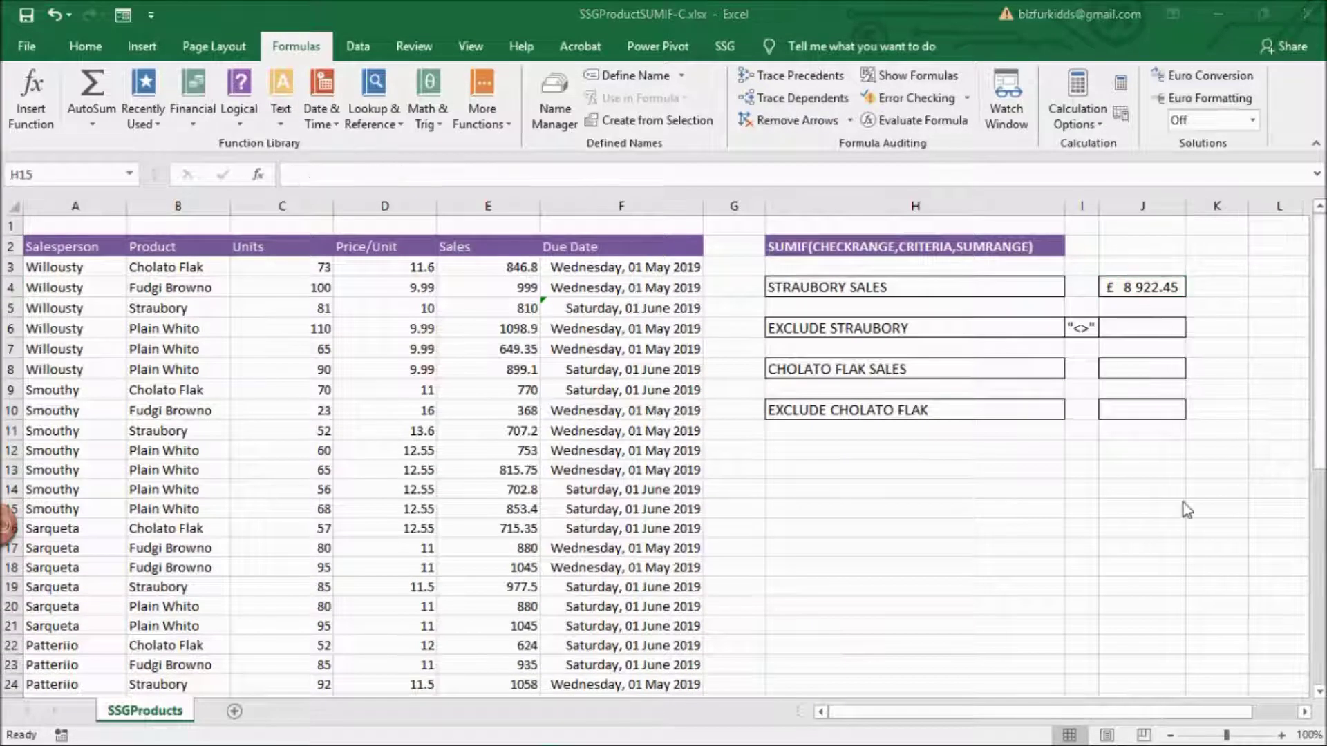
# - Start a SUMIF formula in cell J6 for the sales excluding Straubory, with the product cells B3:B44 as its range
pyautogui.click(1139, 326)
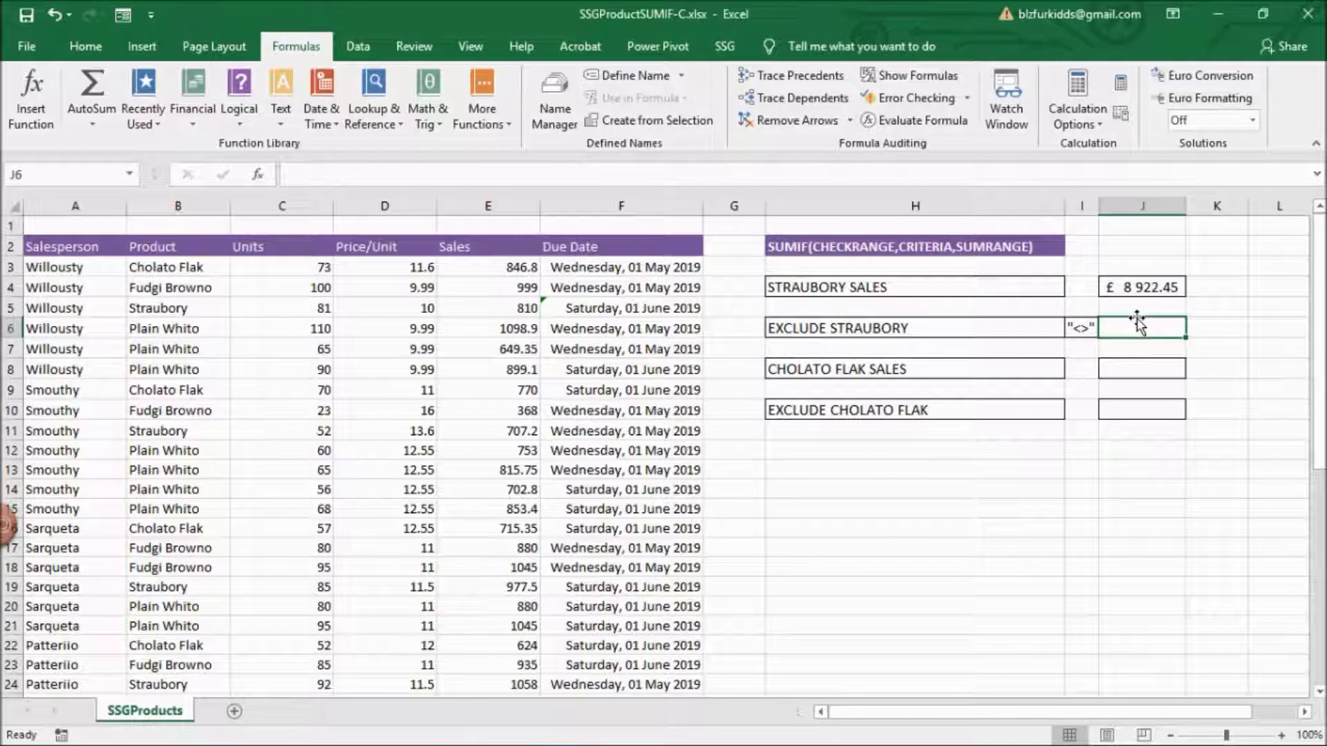
pyautogui.write('=sum')
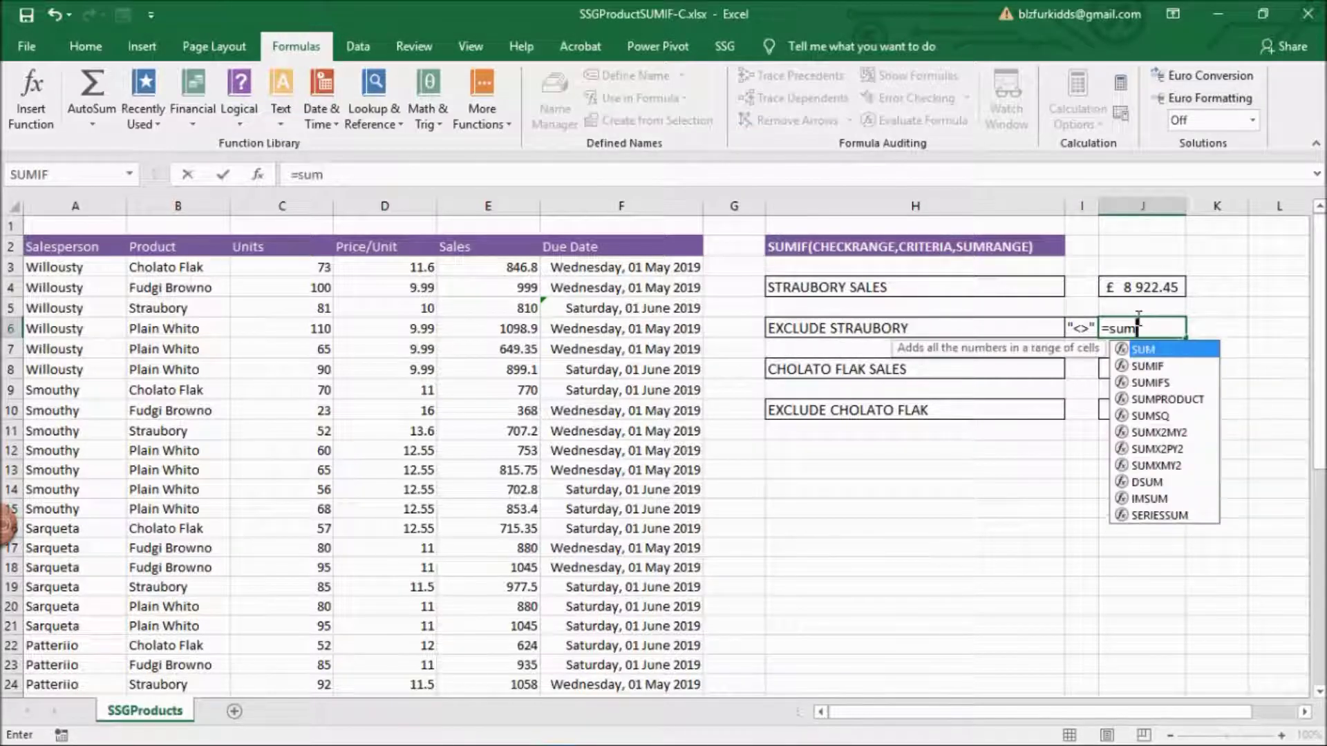
pyautogui.write('if(')
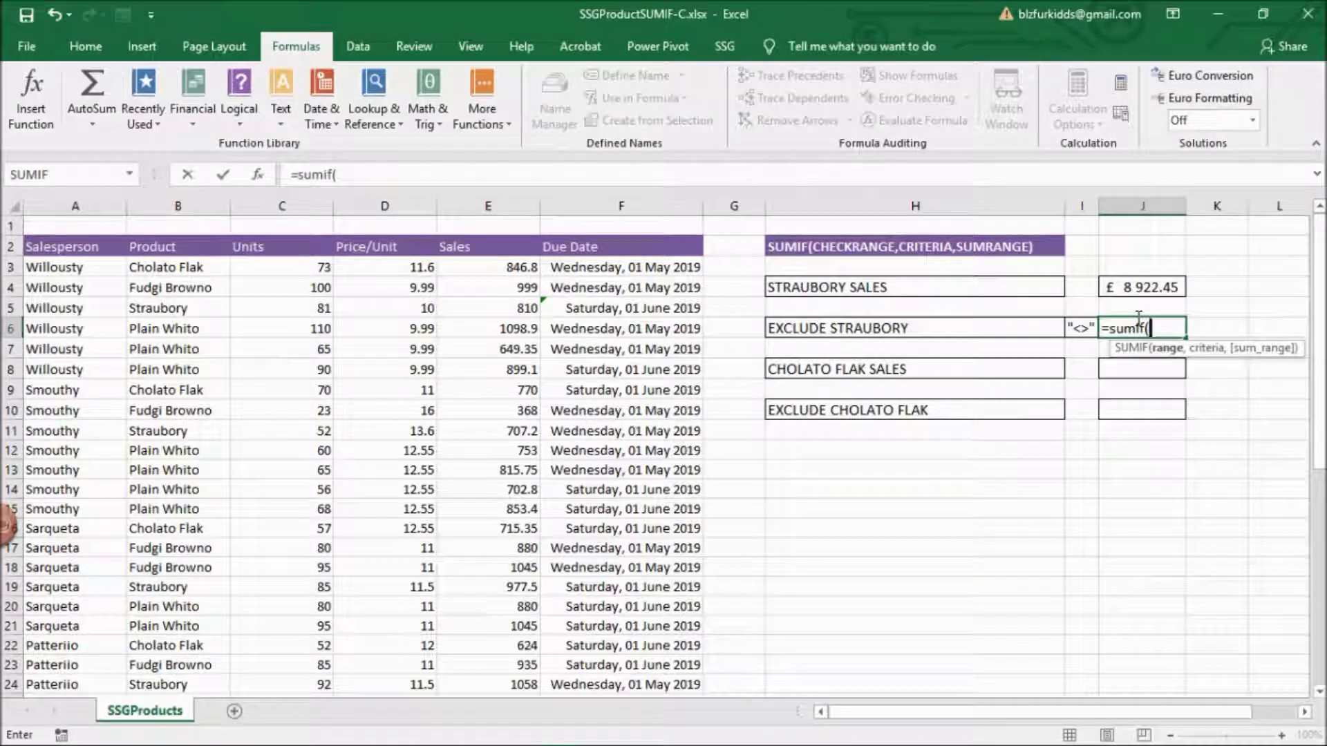
pyautogui.moveTo(198, 268); pyautogui.dragTo(194, 665)
pyautogui.write(',')
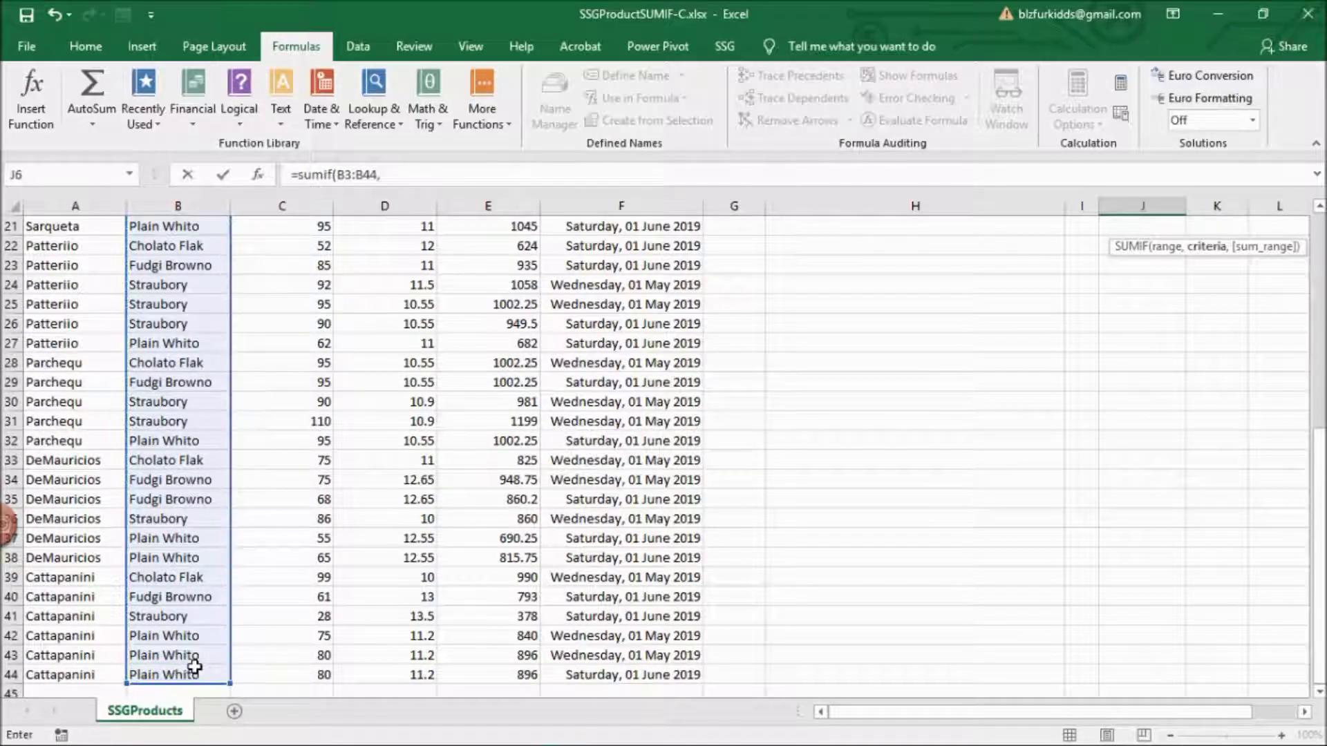
# - Complete the SUMIF in J6 with the criteria "<>Straubory" and the Sales column values as the sum range
pyautogui.click(1318, 233)
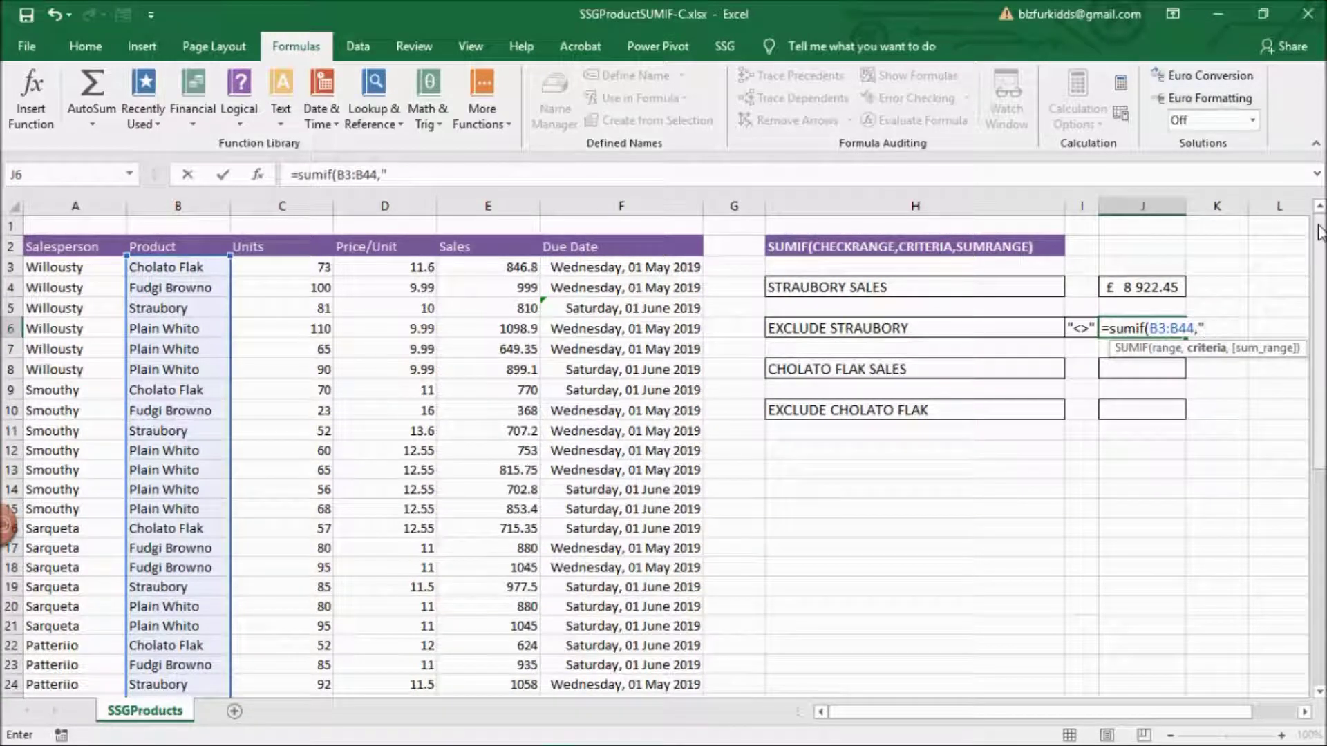
pyautogui.write('>Straubory')
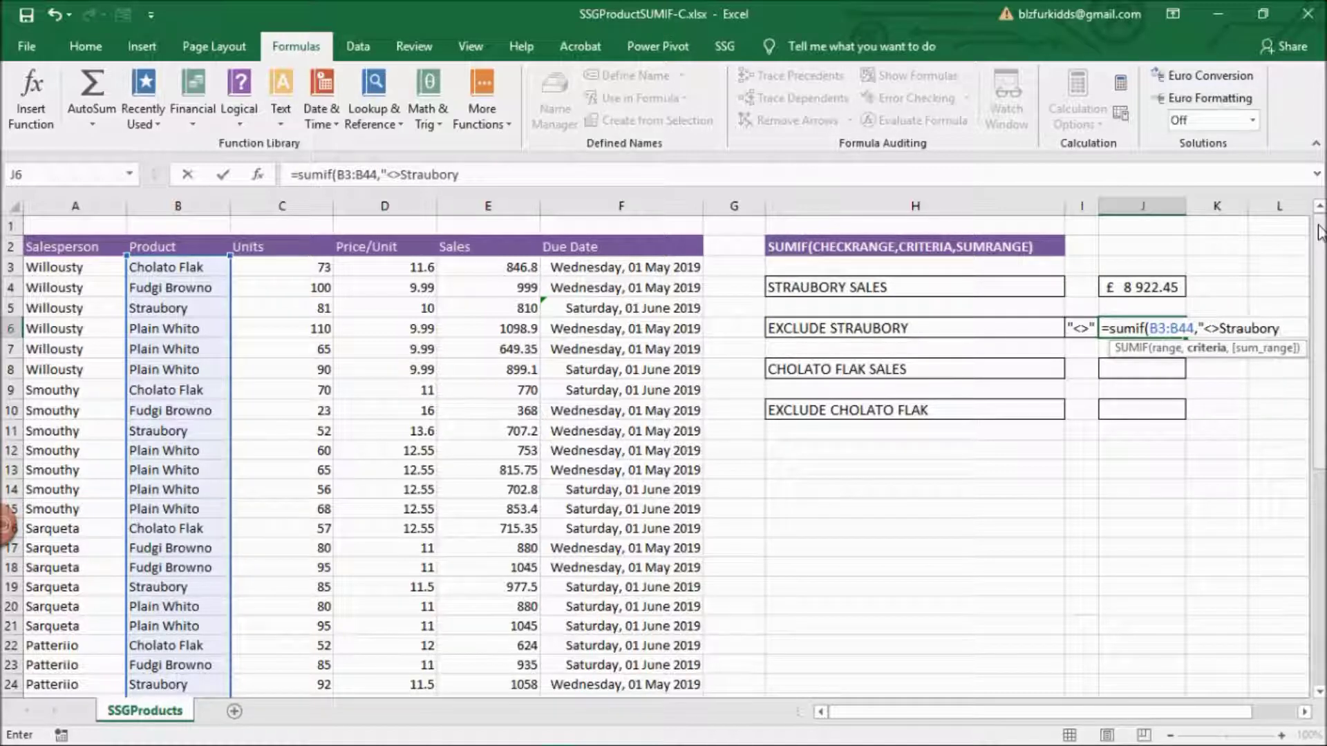
pyautogui.write('",')
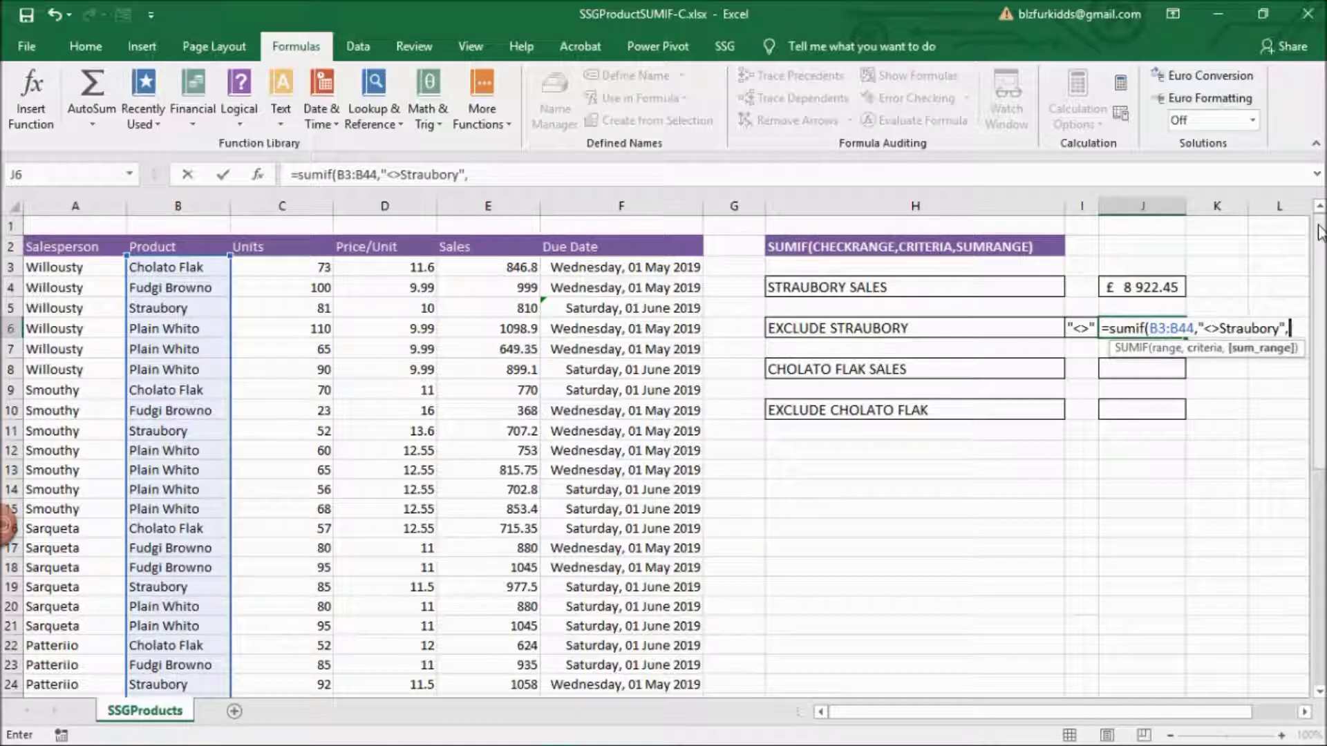
pyautogui.moveTo(492, 272); pyautogui.dragTo(499, 678)
pyautogui.press('Return')
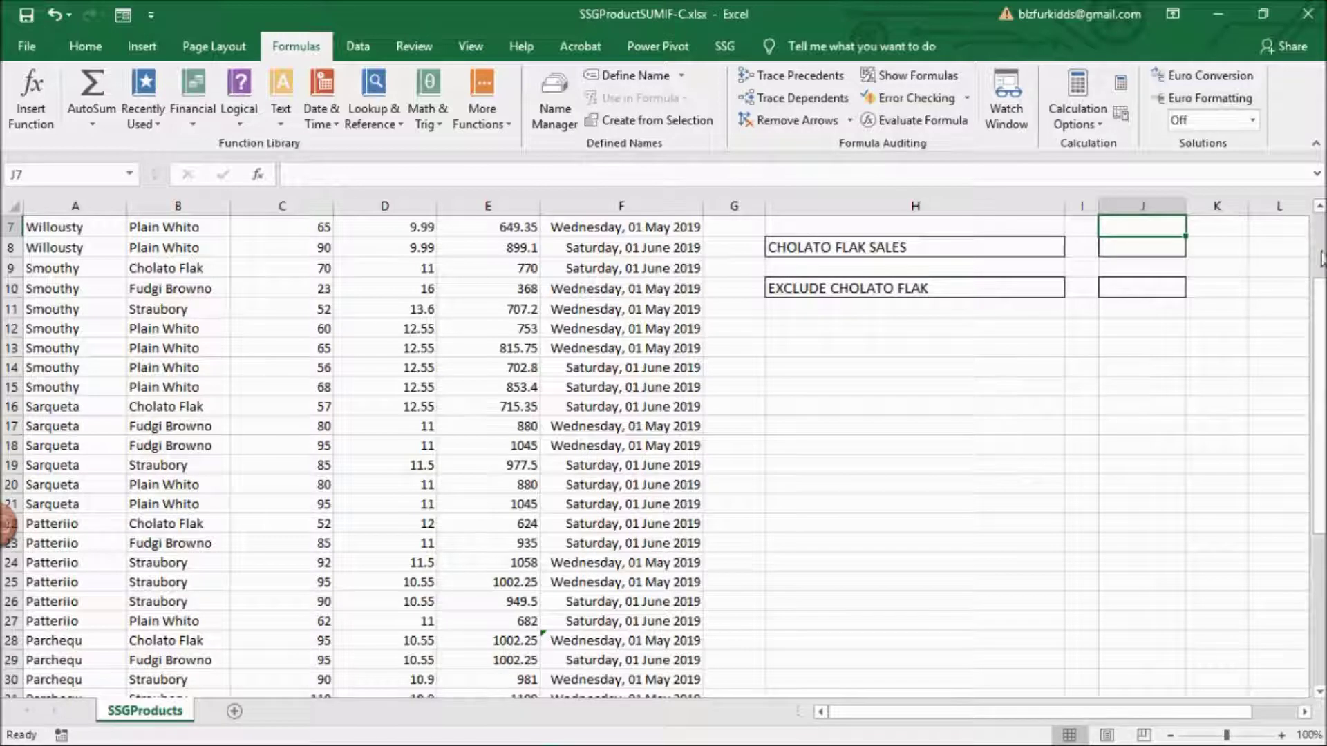
pyautogui.scroll(2, 1321, 257)
pyautogui.click(866, 488)
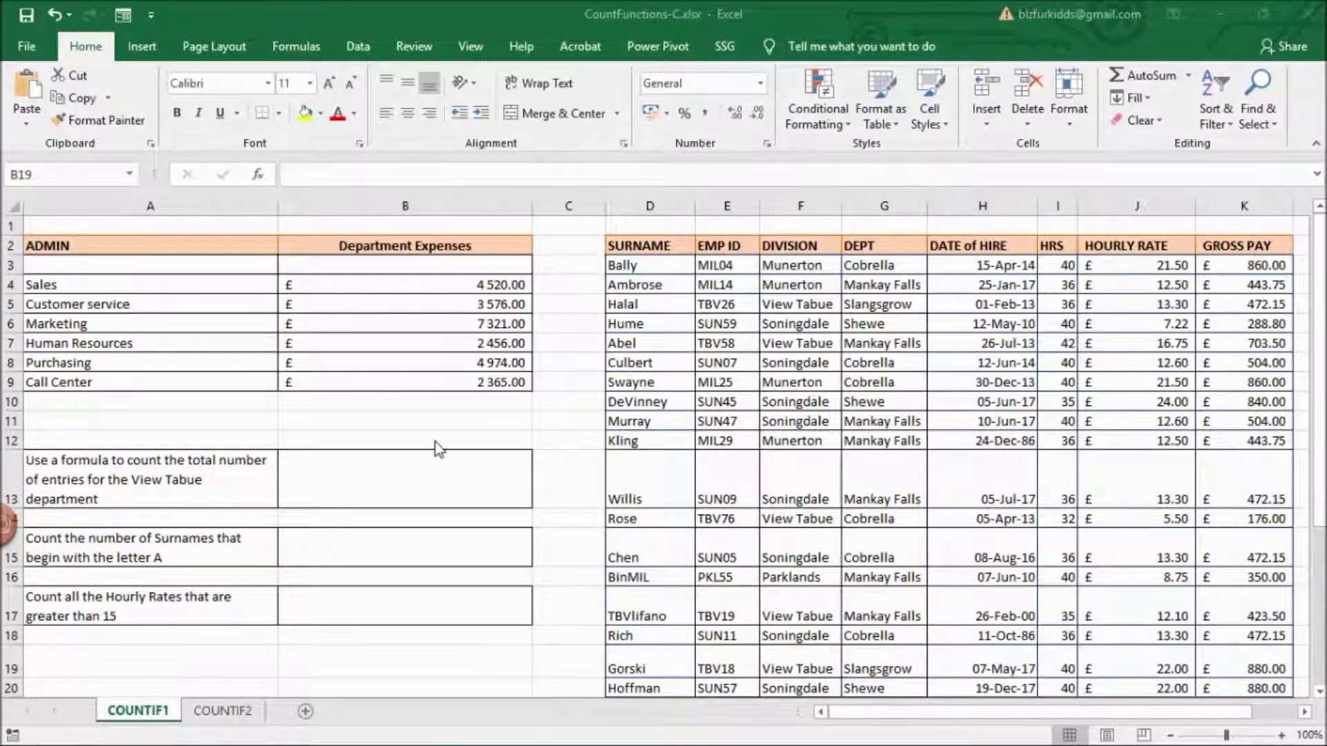
# - In cell B13 of the COUNTIF1 sheet, enter a COUNTIF that counts "View Tabue" in the Division cells F3:F30
pyautogui.click(434, 470)
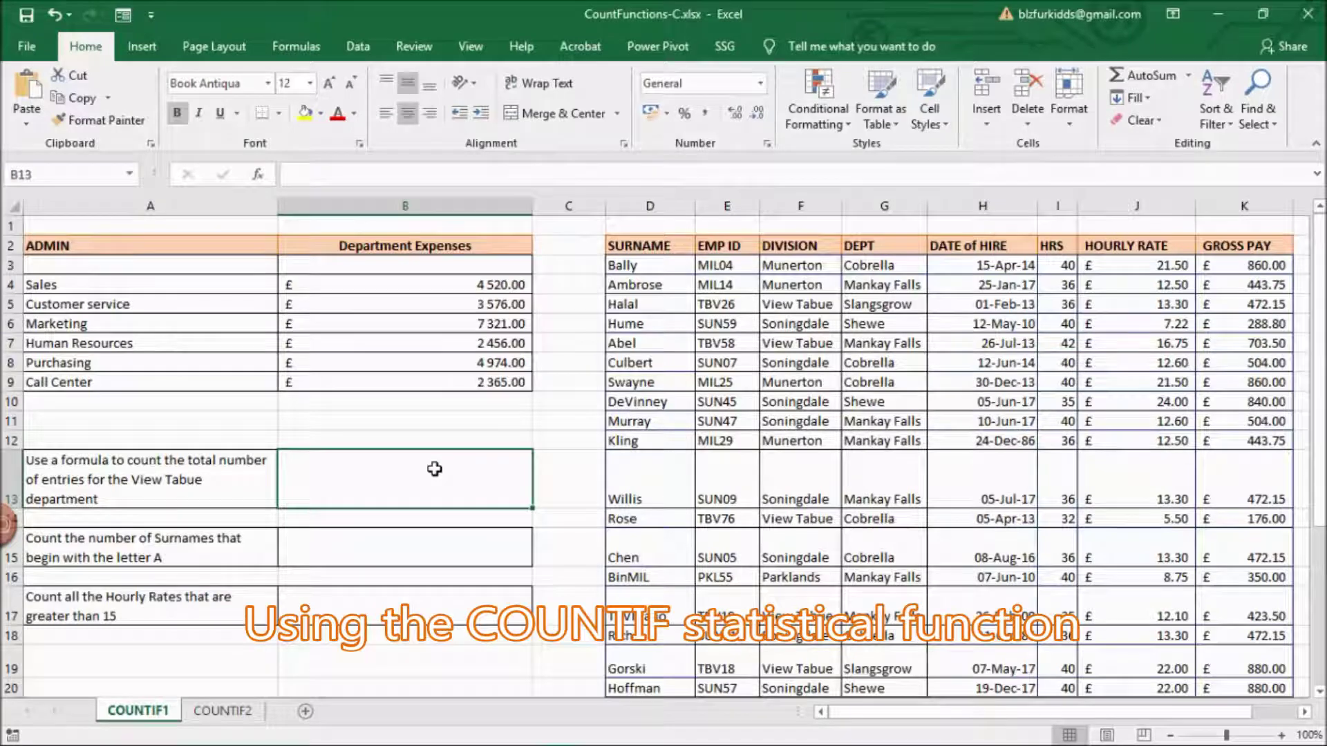
pyautogui.write('=countif(')
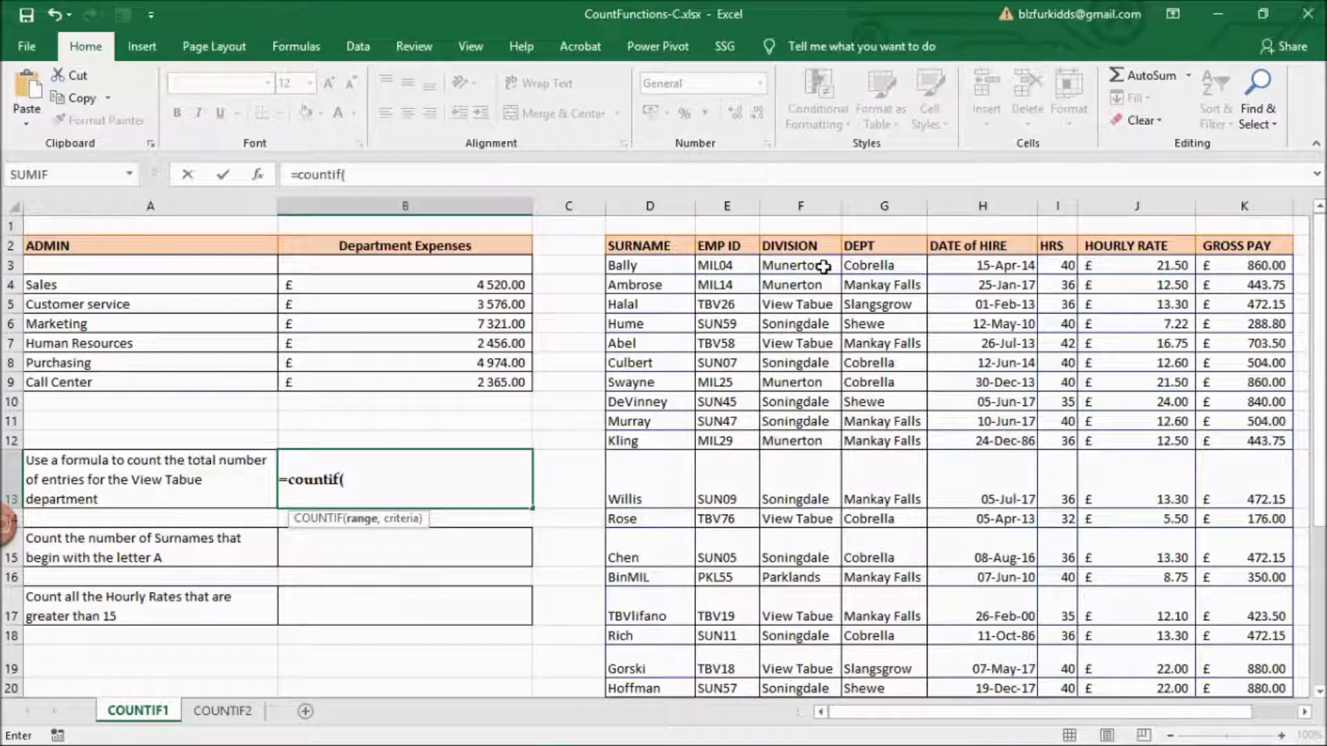
pyautogui.moveTo(822, 266); pyautogui.dragTo(817, 670)
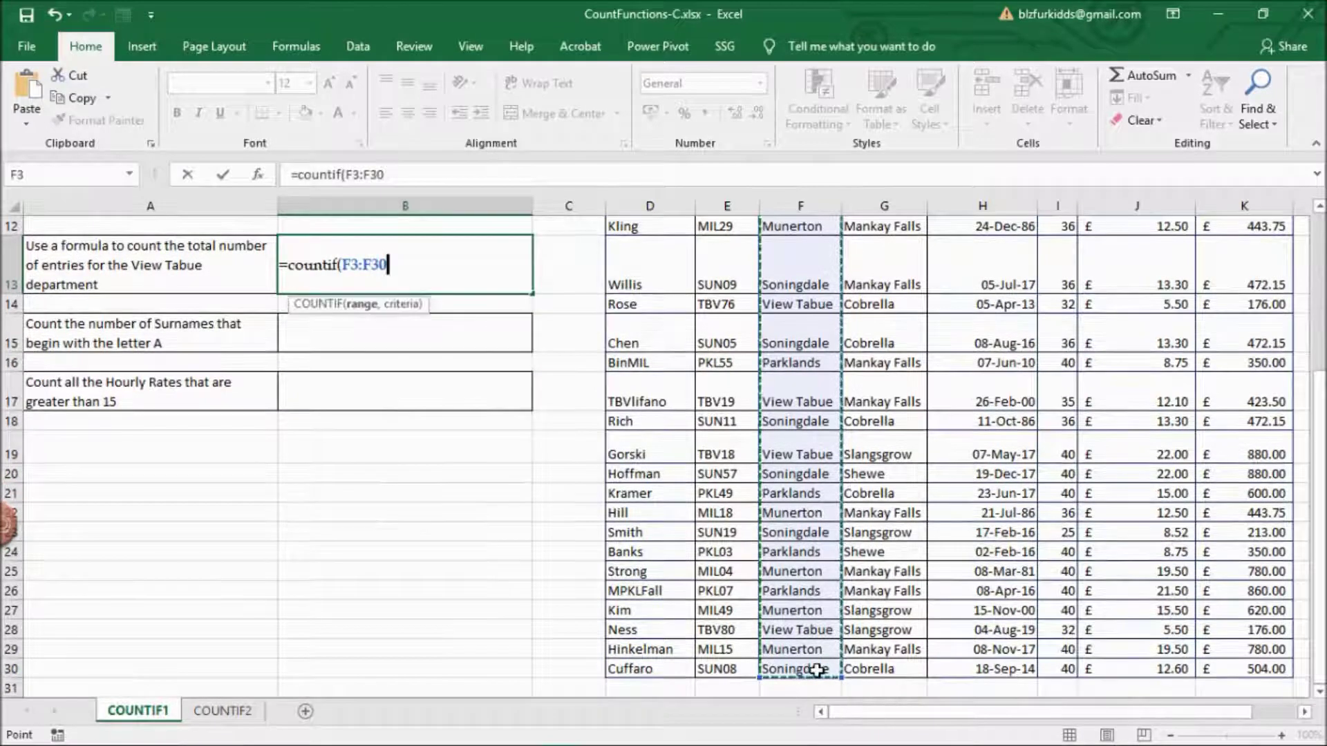
pyautogui.write(',')
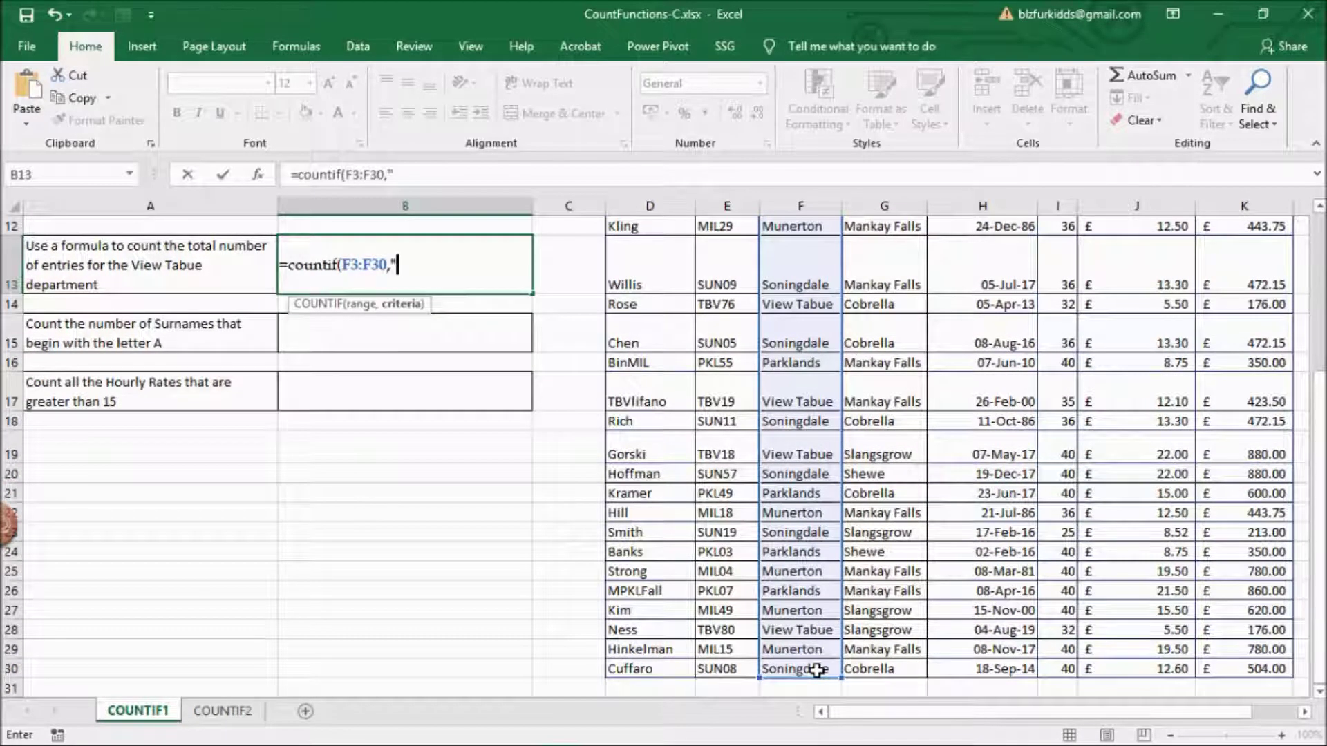
pyautogui.write('"View Tabue')
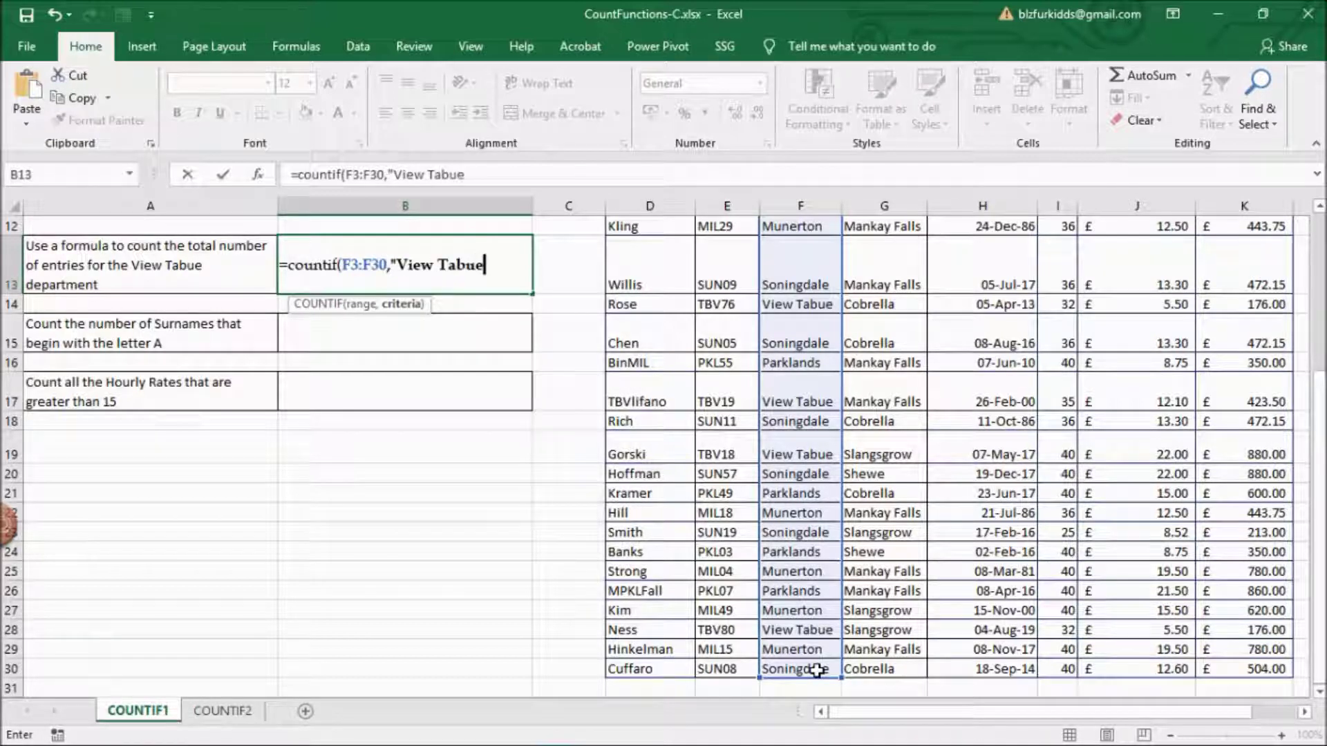
pyautogui.write('")')
pyautogui.press('Return')
# - Enter a COUNTIF in cell B15 that counts the surnames in D3:D30 matching "A*"
pyautogui.scroll(4, 410, 546)
pyautogui.click(410, 546)
pyautogui.write('=countif(')
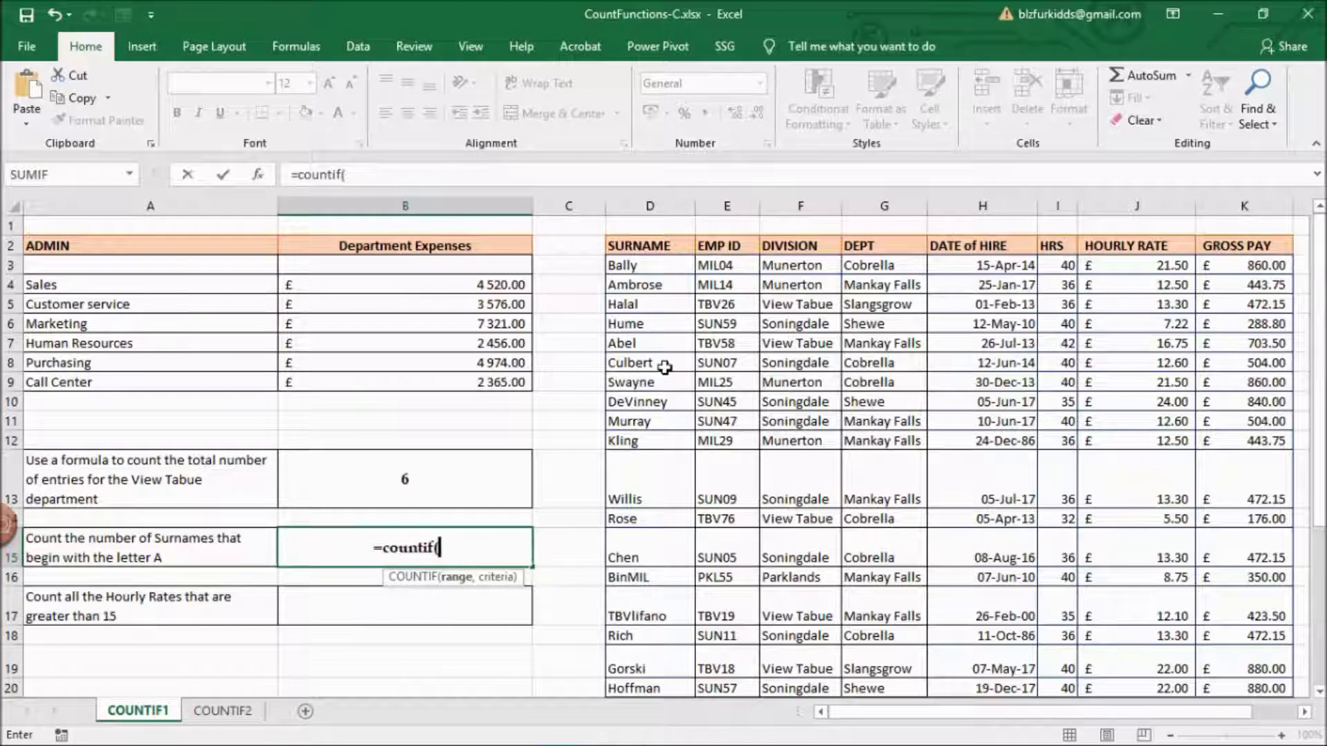
pyautogui.moveTo(656, 262); pyautogui.dragTo(682, 670)
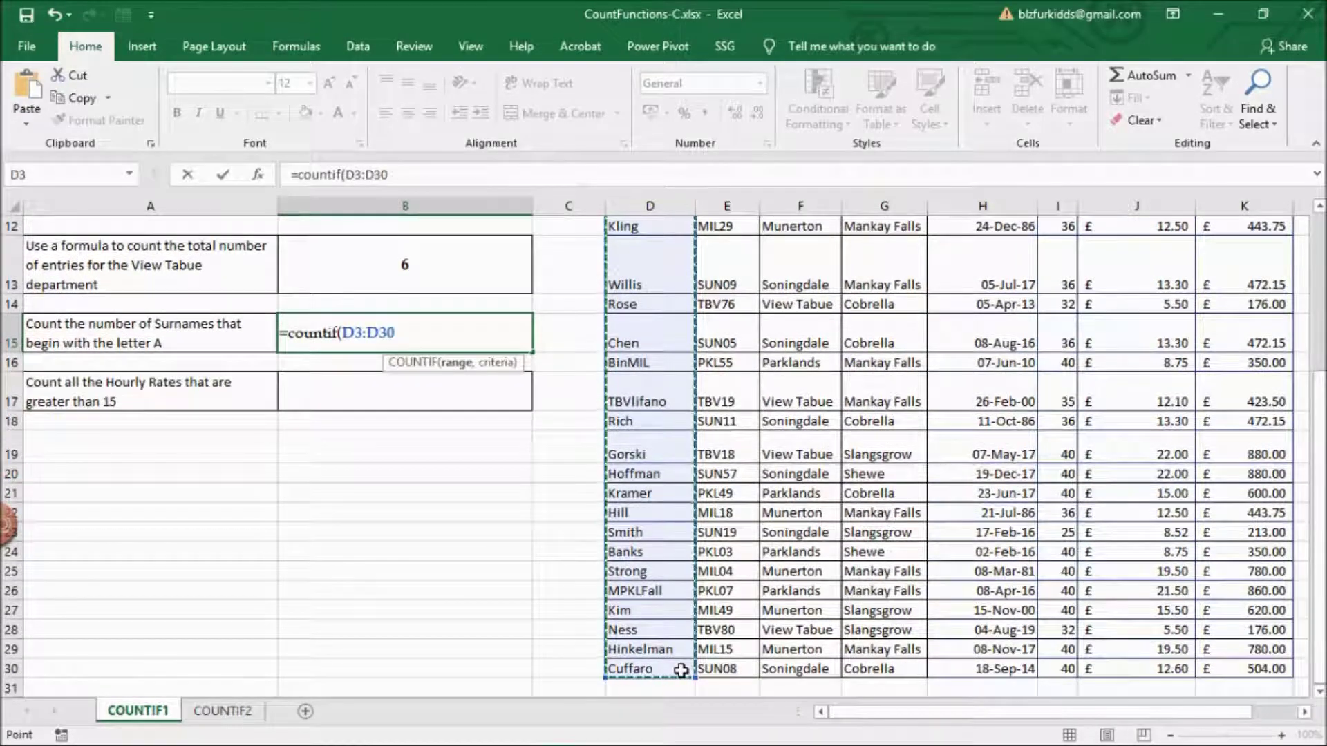
pyautogui.write(',')
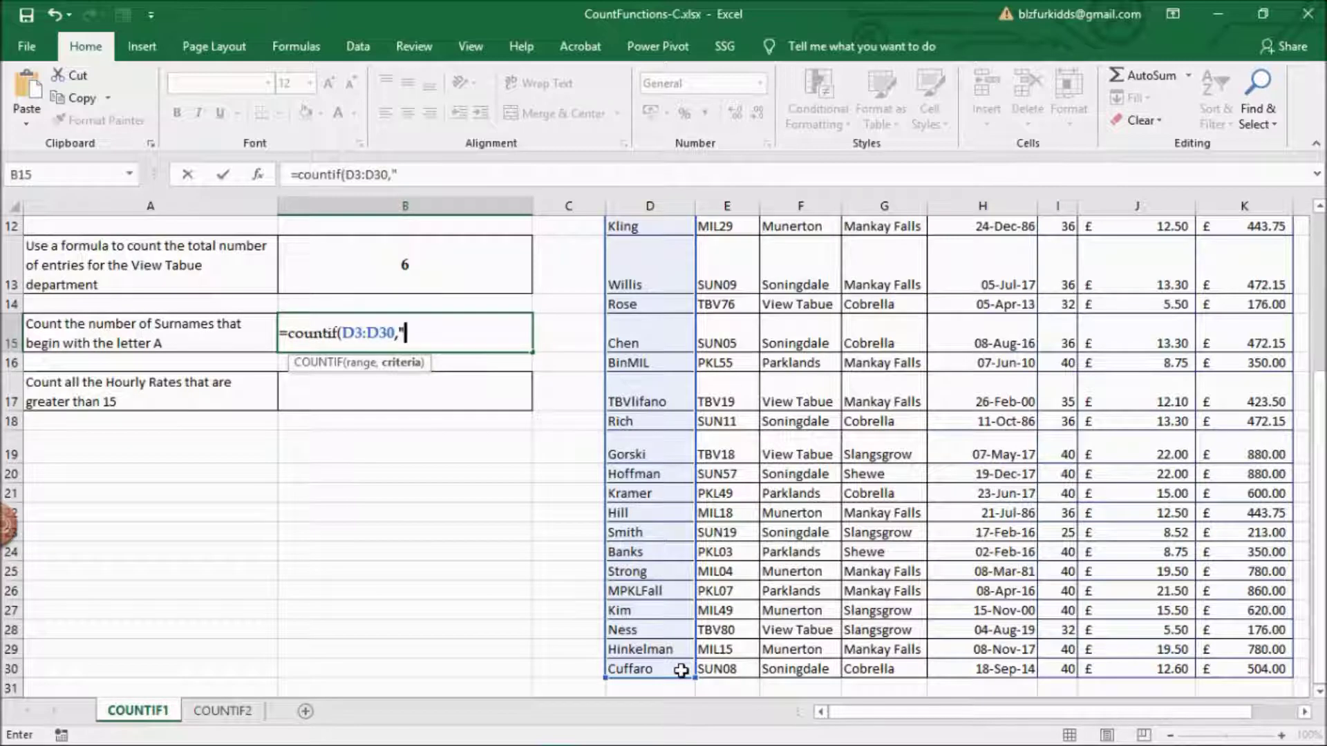
pyautogui.write(' A*")')
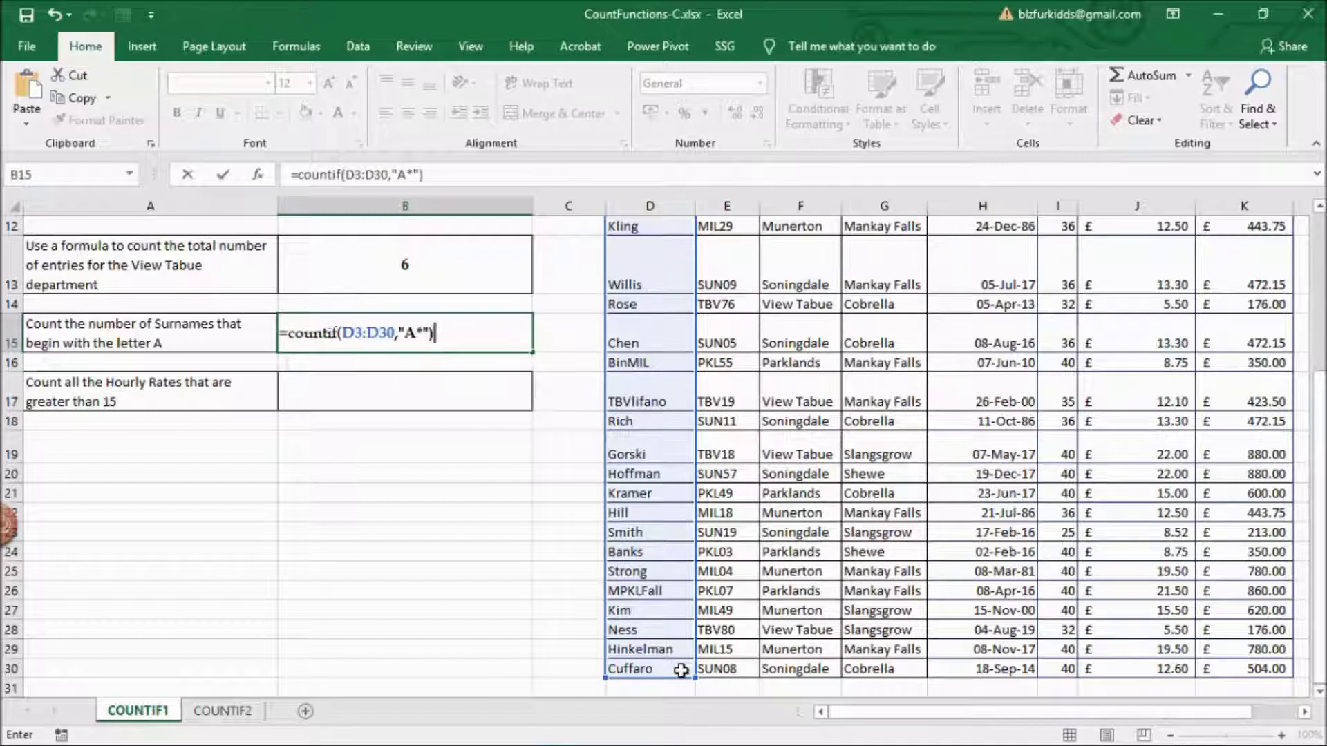
pyautogui.press('Return')
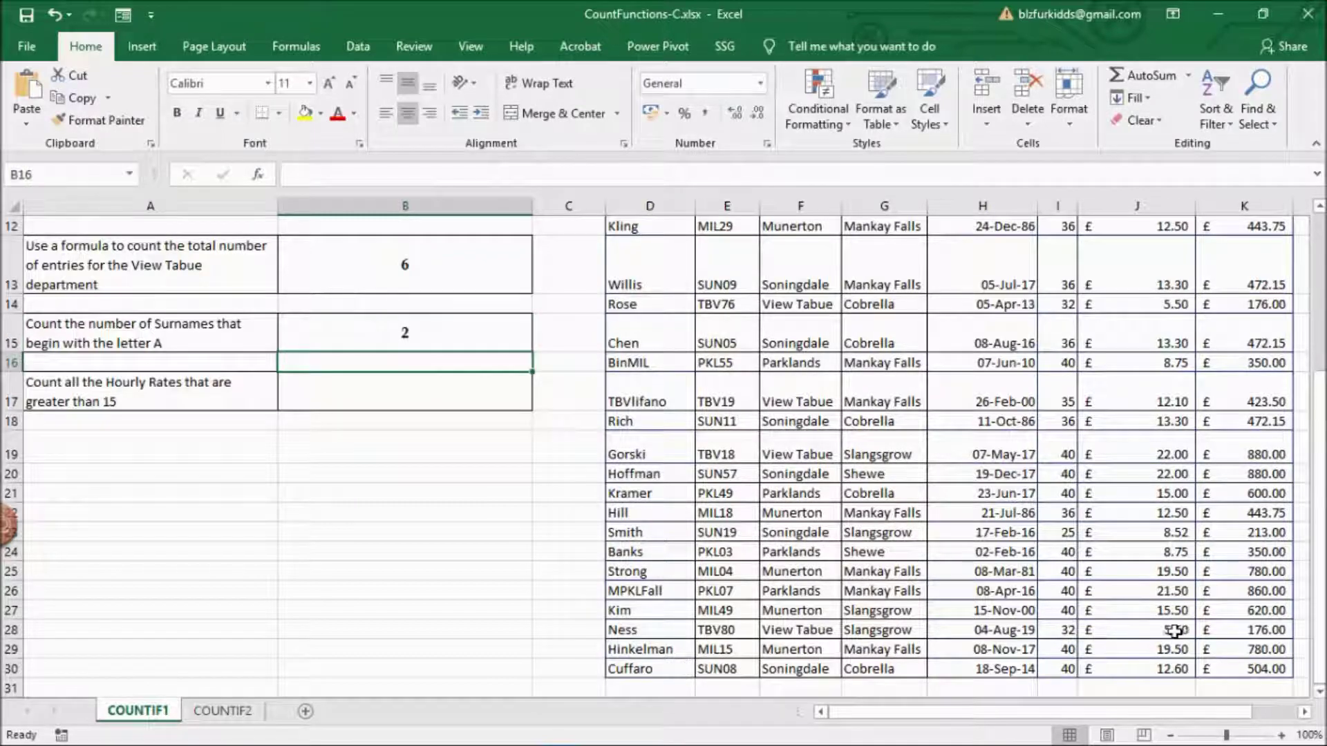
# - Enter a COUNTIF in cell B17 that counts the hourly rates in J3:J30 matching ">15"
pyautogui.moveTo(1320, 414); pyautogui.dragTo(1315, 278)
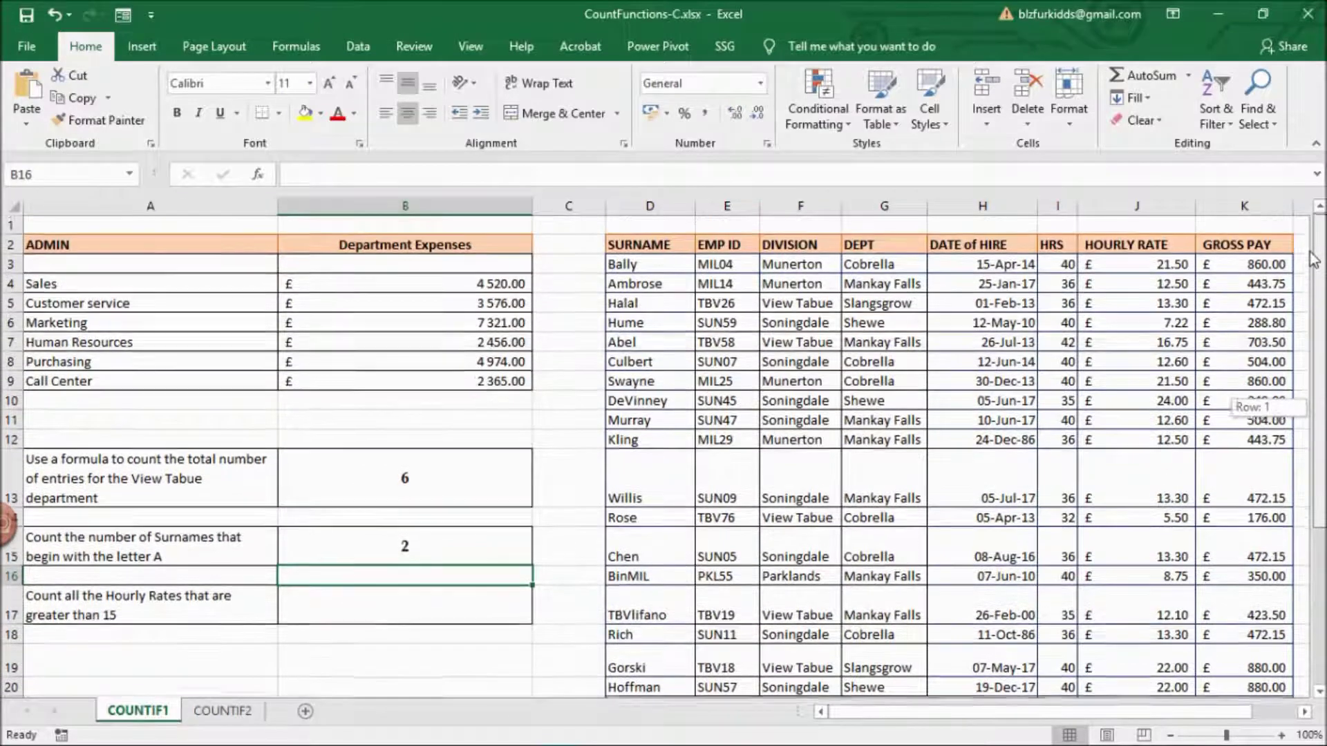
pyautogui.click(476, 603)
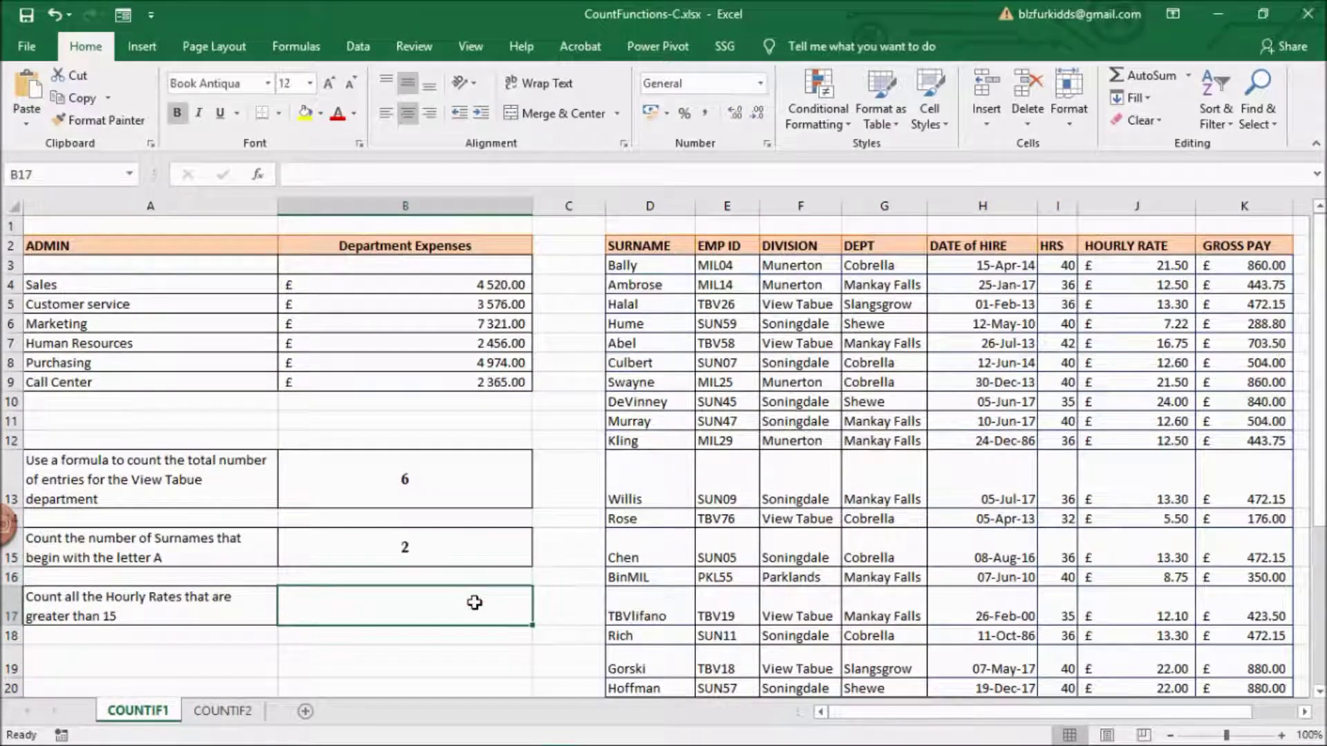
pyautogui.write('=countif(')
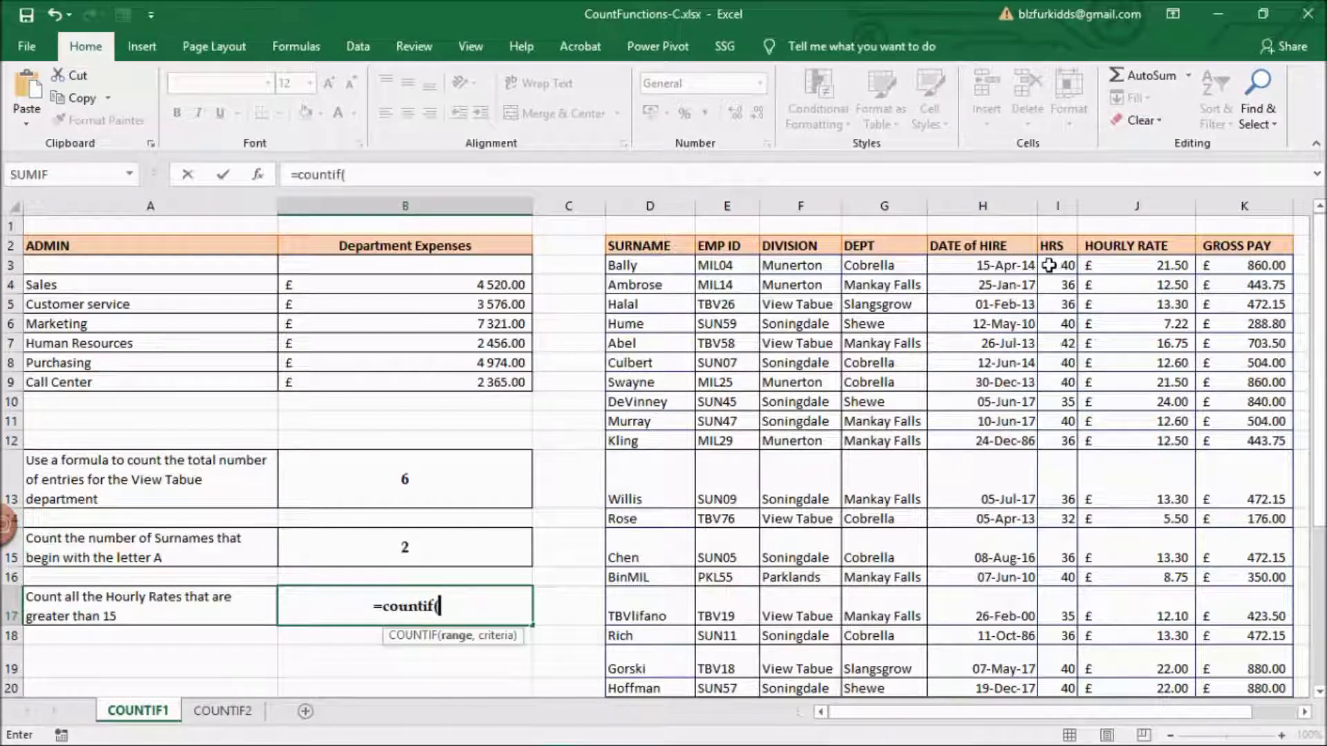
pyautogui.moveTo(1090, 265); pyautogui.dragTo(1123, 680)
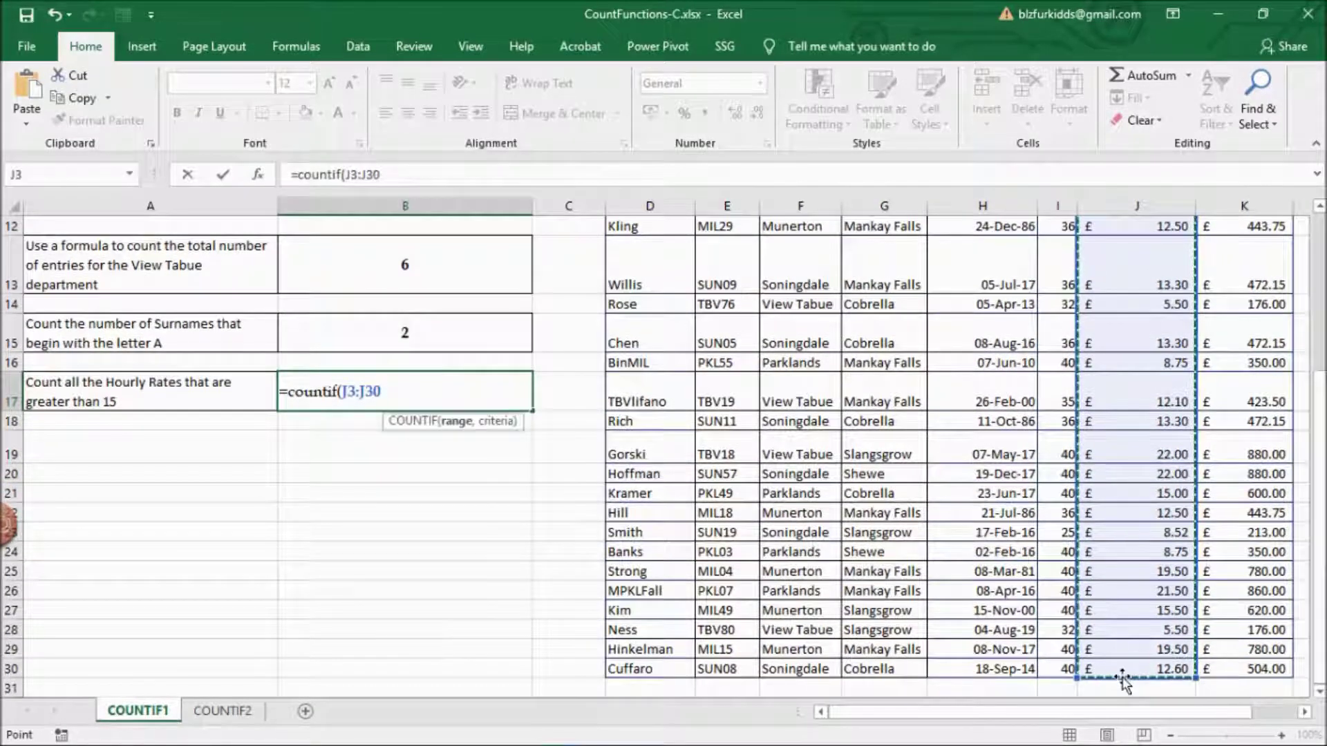
pyautogui.write(',">')
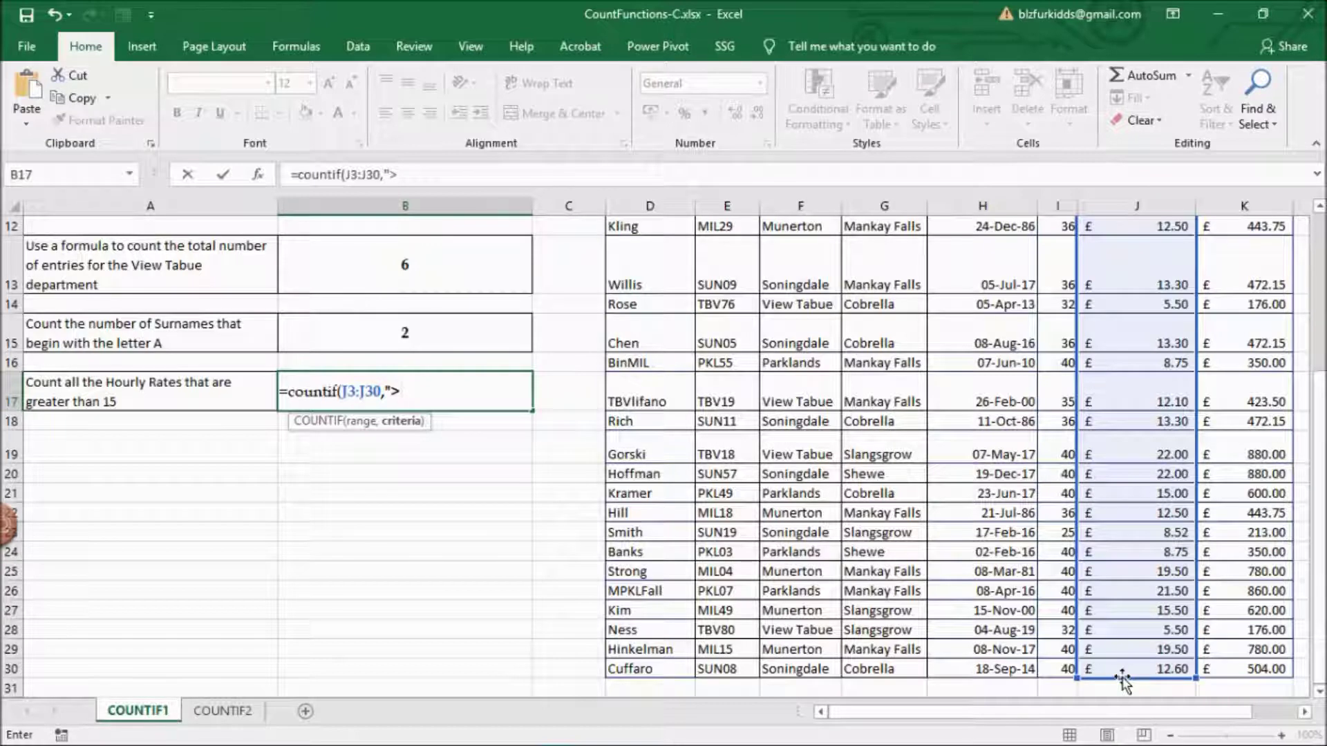
pyautogui.write('15')
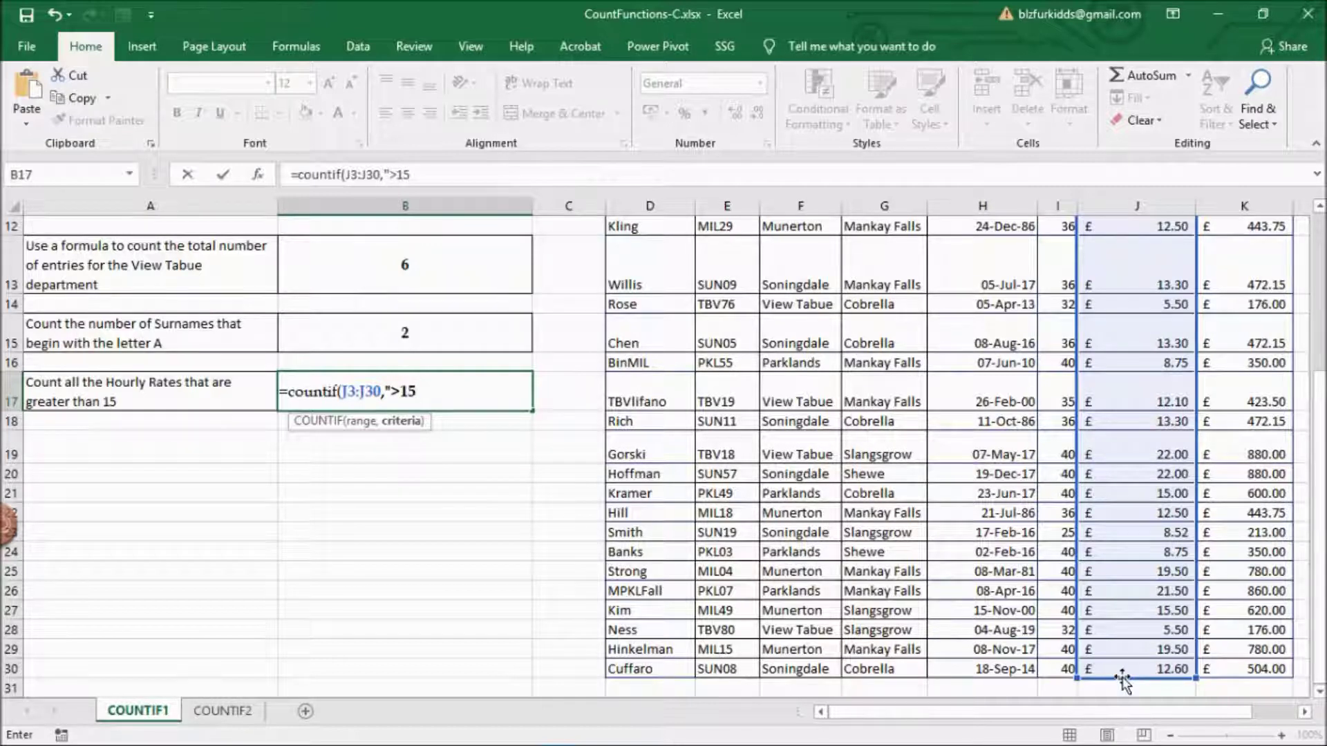
pyautogui.write('")')
pyautogui.press('Return')
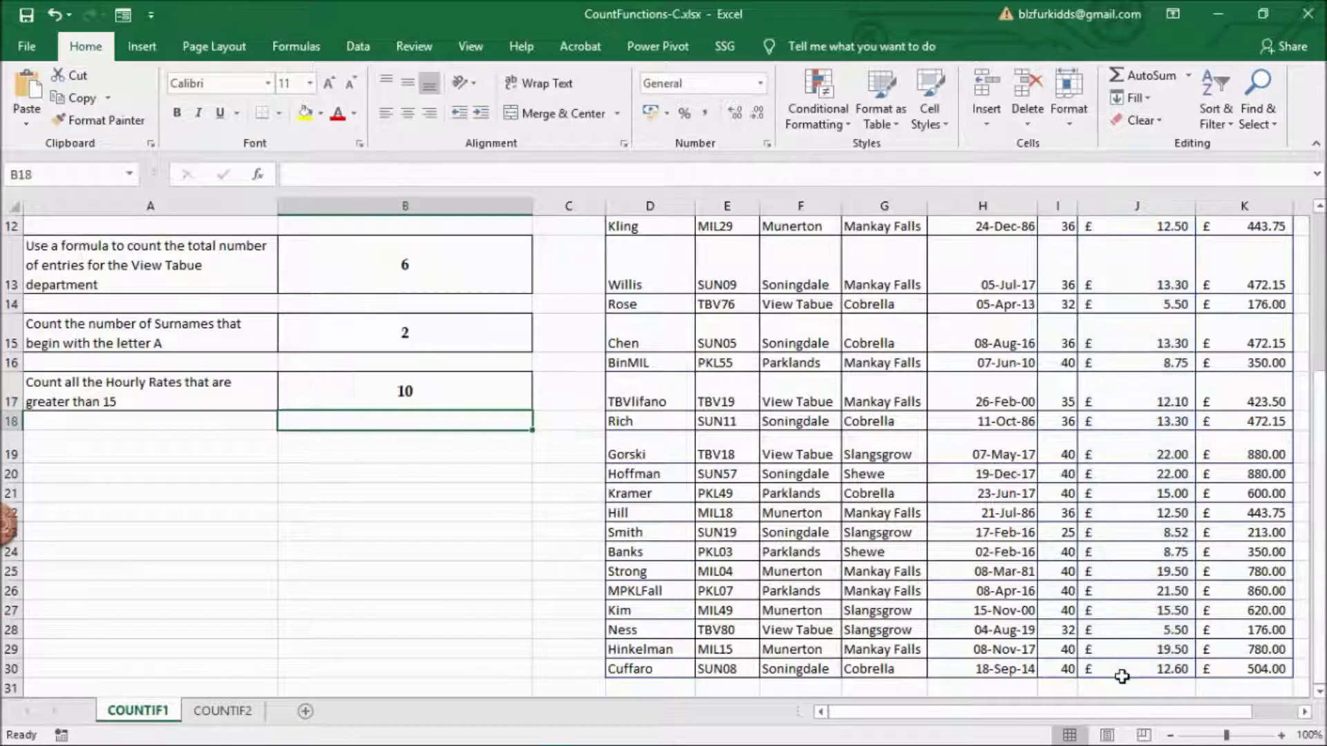
pyautogui.scroll(4, 687, 604)
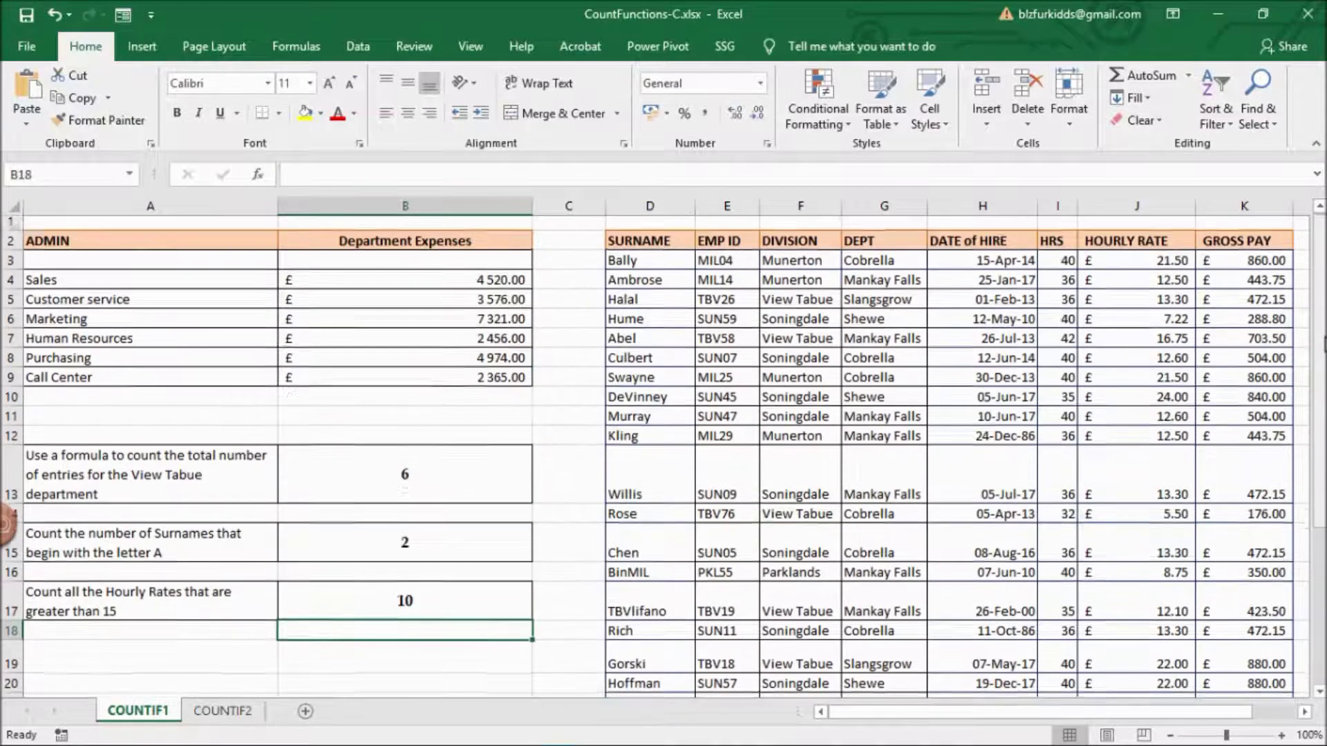
pyautogui.click(595, 656)
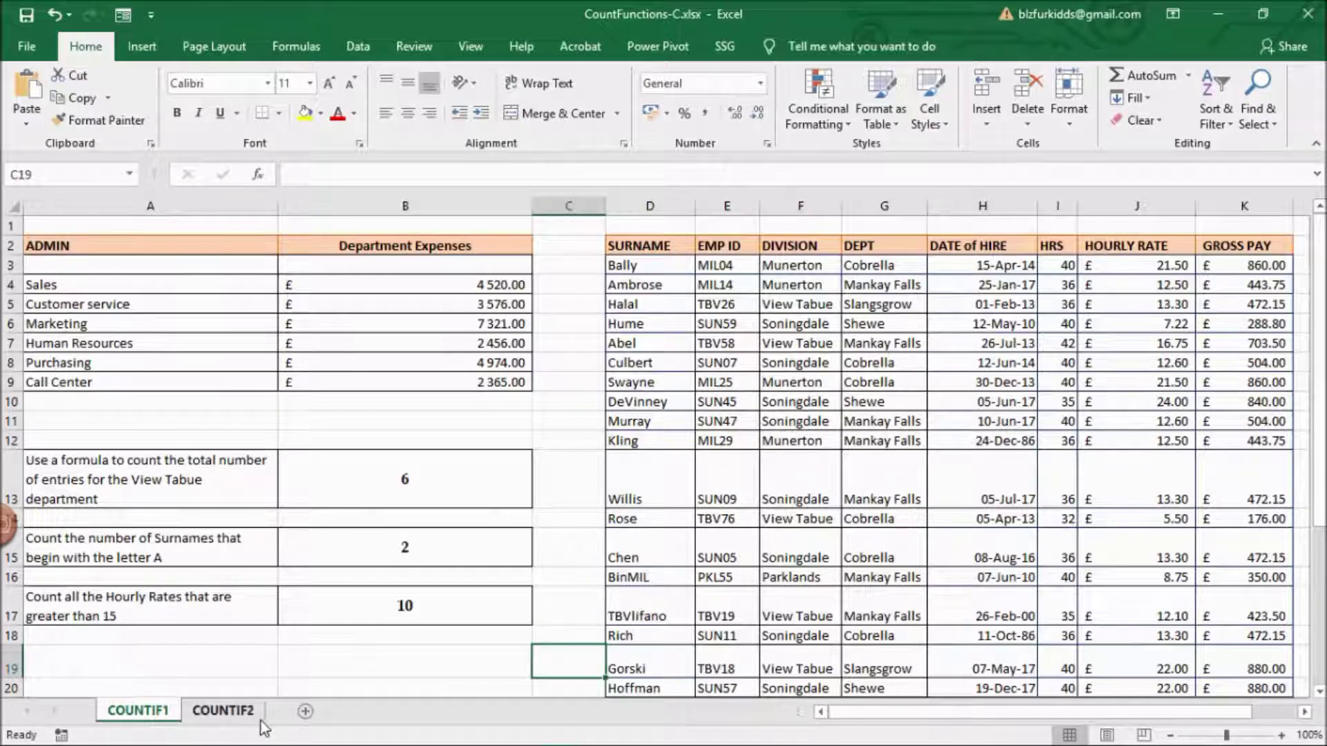
# - On the COUNTIF2 sheet, enter a COUNTIF in cell P3 that counts "Y" in the Award cells M3:M17
pyautogui.click(222, 711)
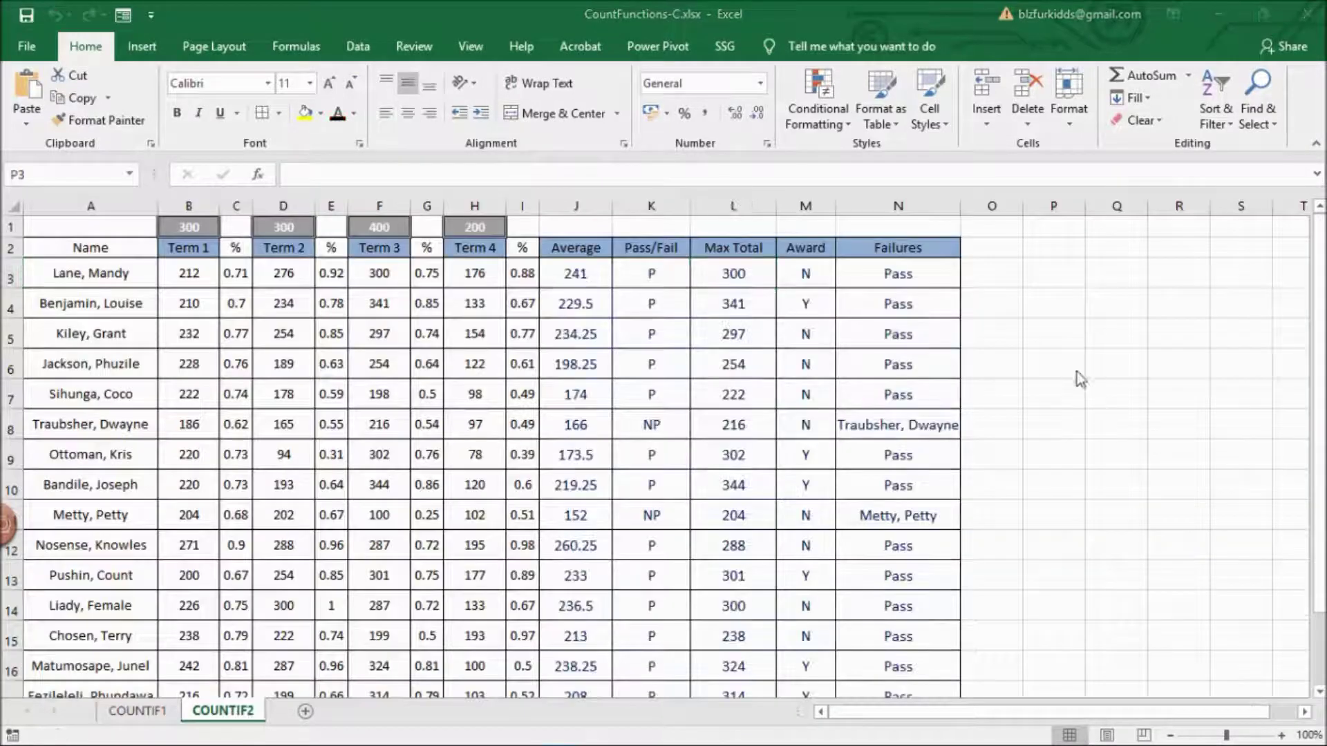
pyautogui.click(1058, 268)
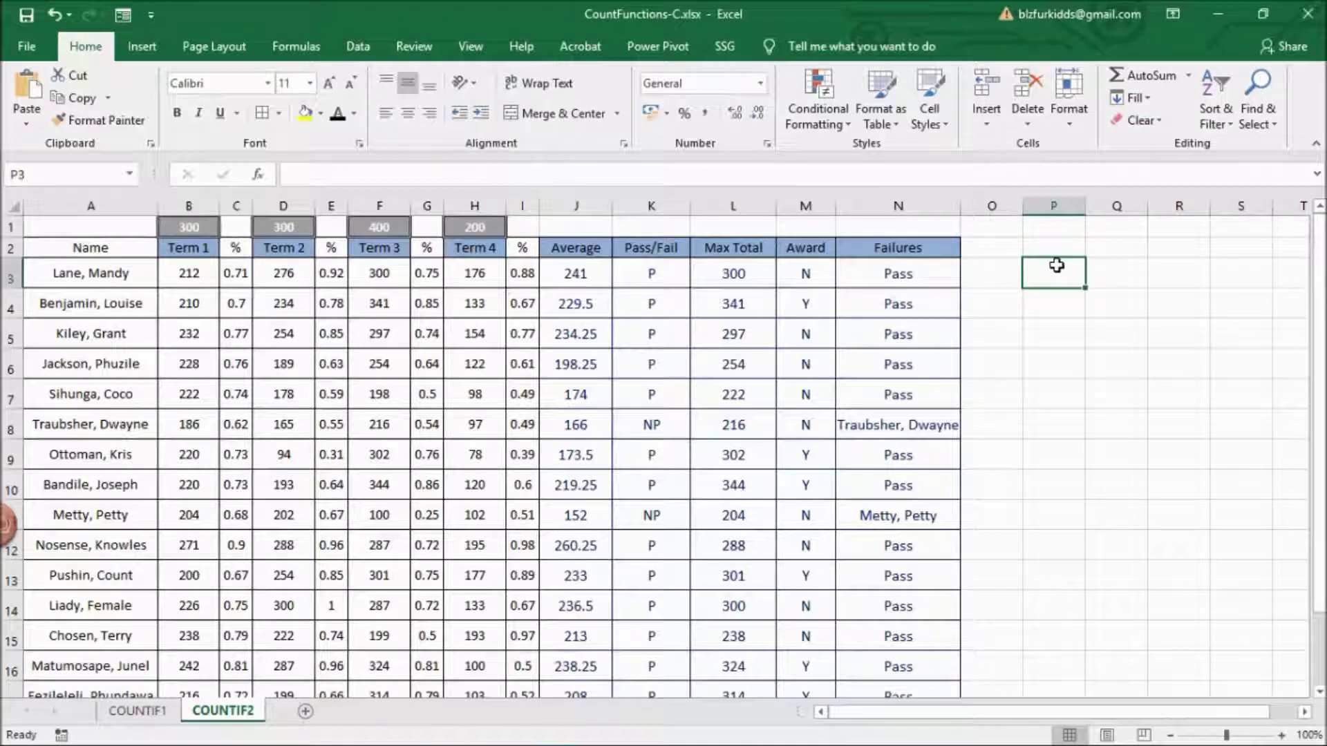
pyautogui.write('=')
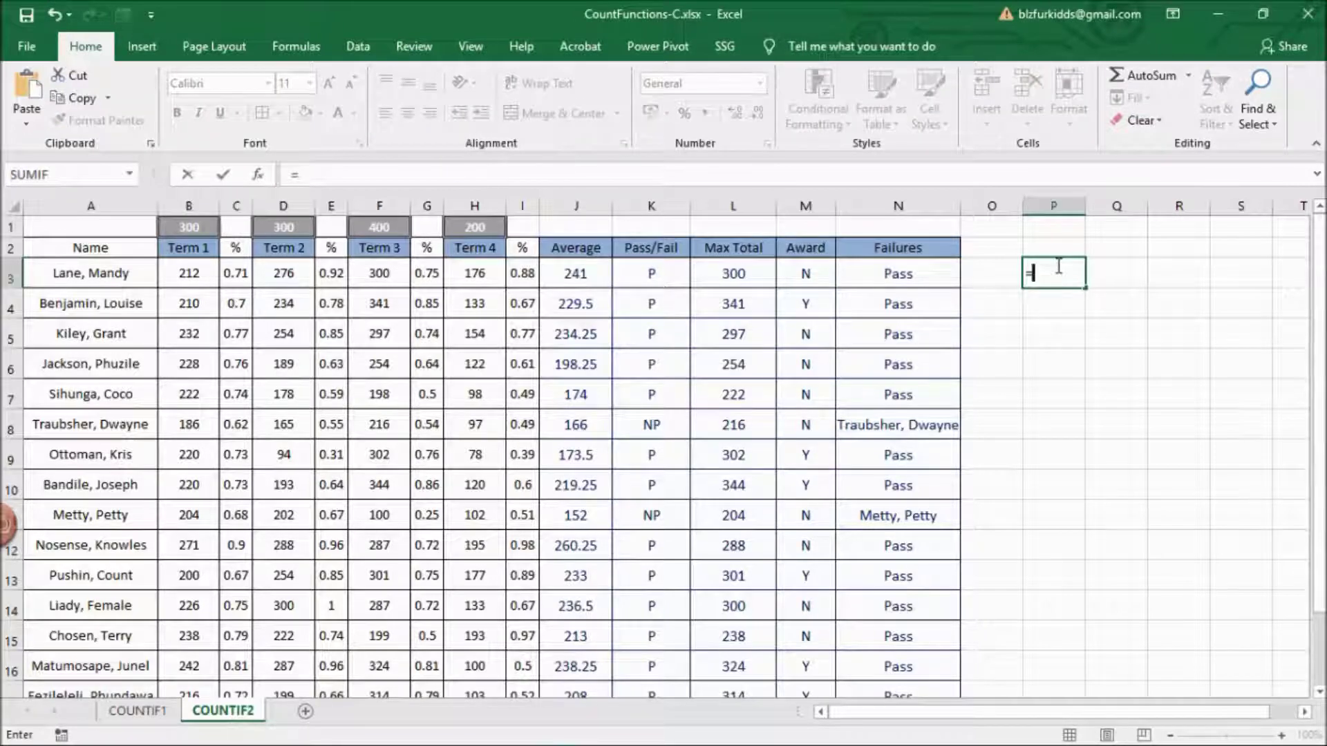
pyautogui.write('countif(')
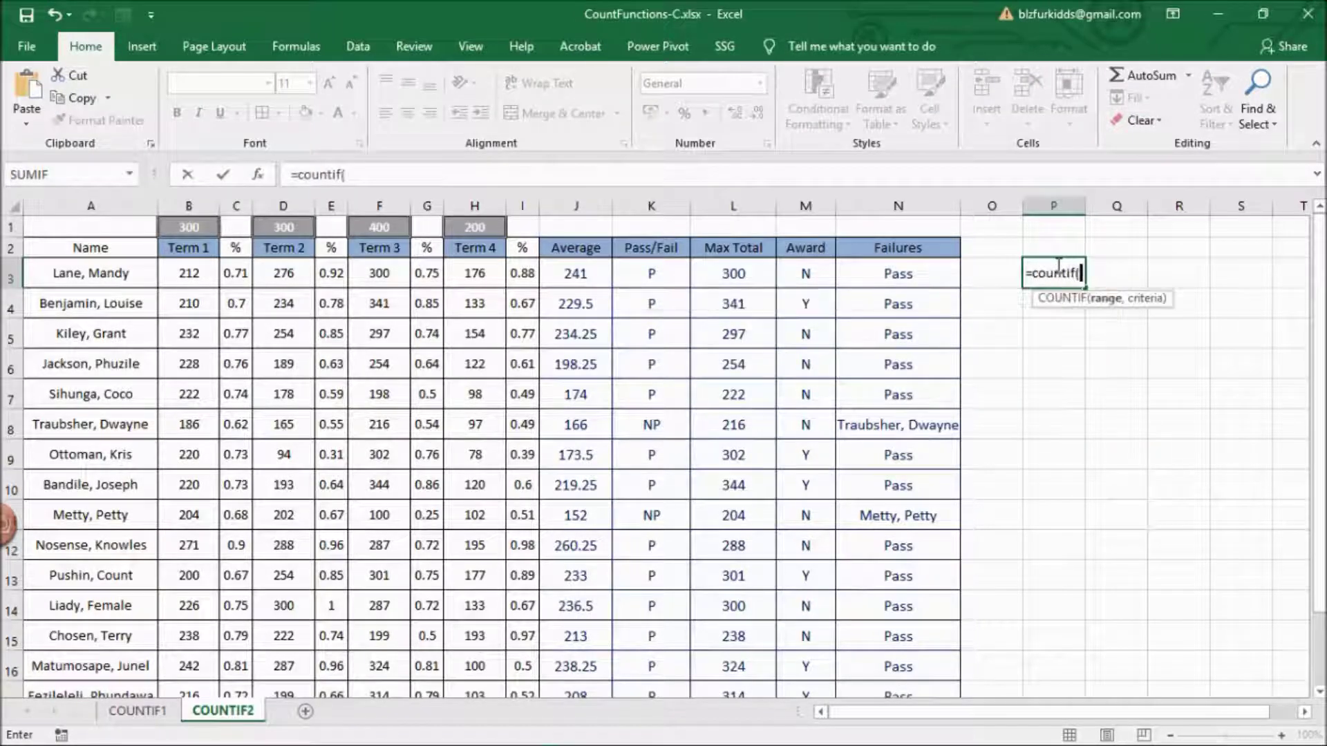
pyautogui.moveTo(806, 273); pyautogui.dragTo(816, 684)
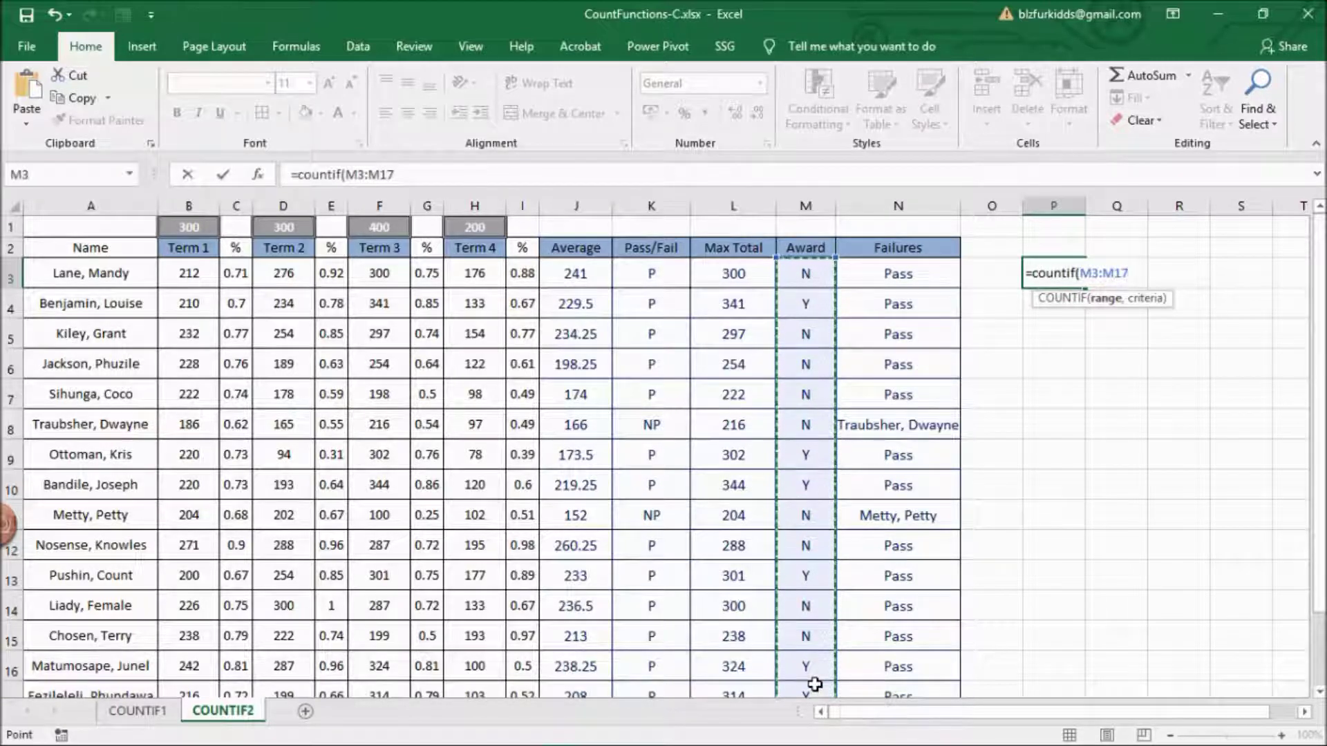
pyautogui.write(',')
pyautogui.write('"')
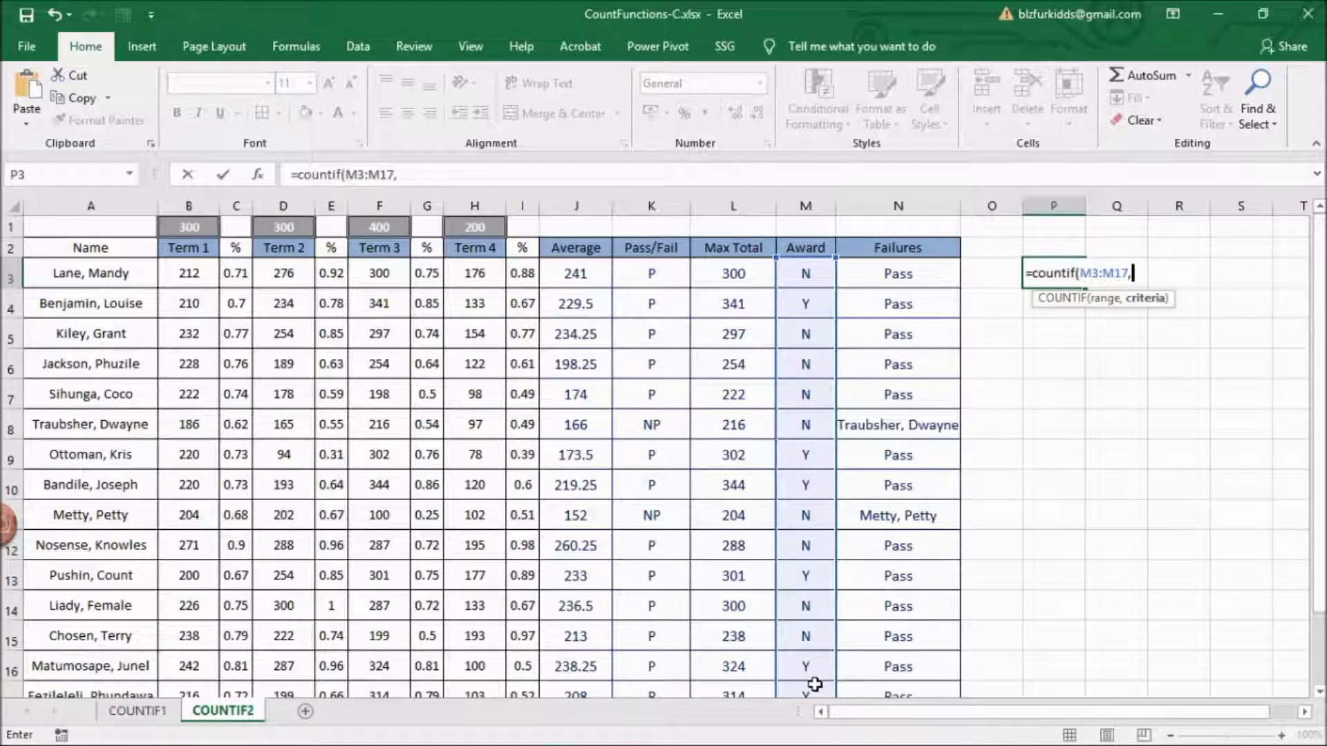
pyautogui.write('Y")')
pyautogui.press('Return')
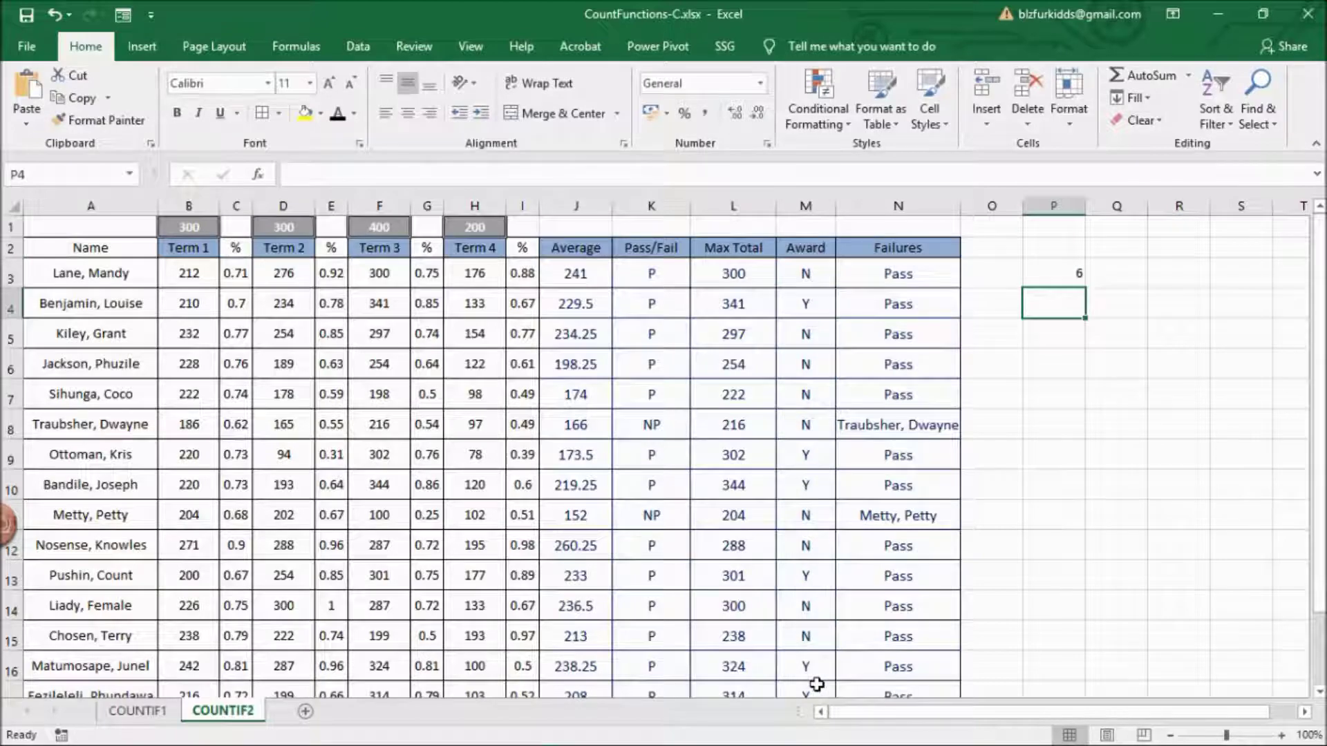
# - In cell B19 of the COUNTIF1 sheet, begin a formula with a COUNTIF that counts "Soningdale" in the Division cells F3:F30
pyautogui.click(1059, 272)
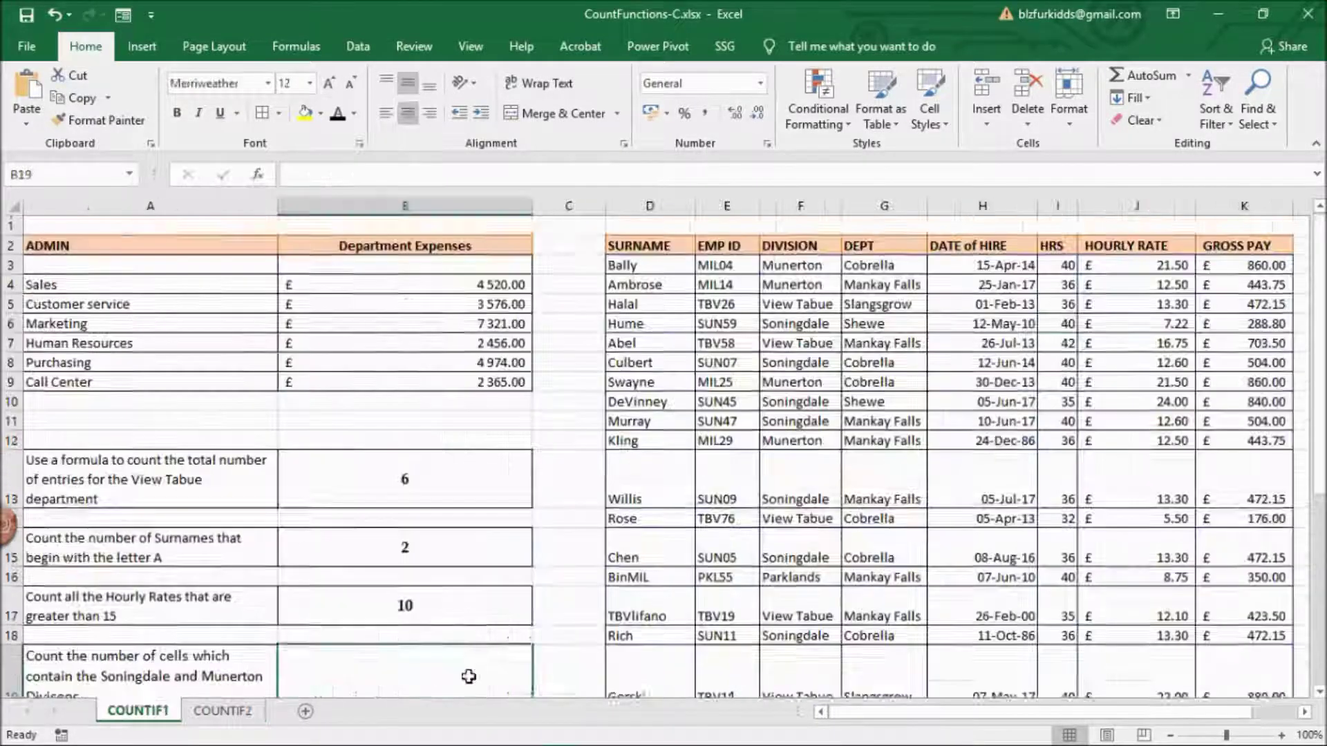
pyautogui.scroll(-1, 471, 676)
pyautogui.write('=countif(')
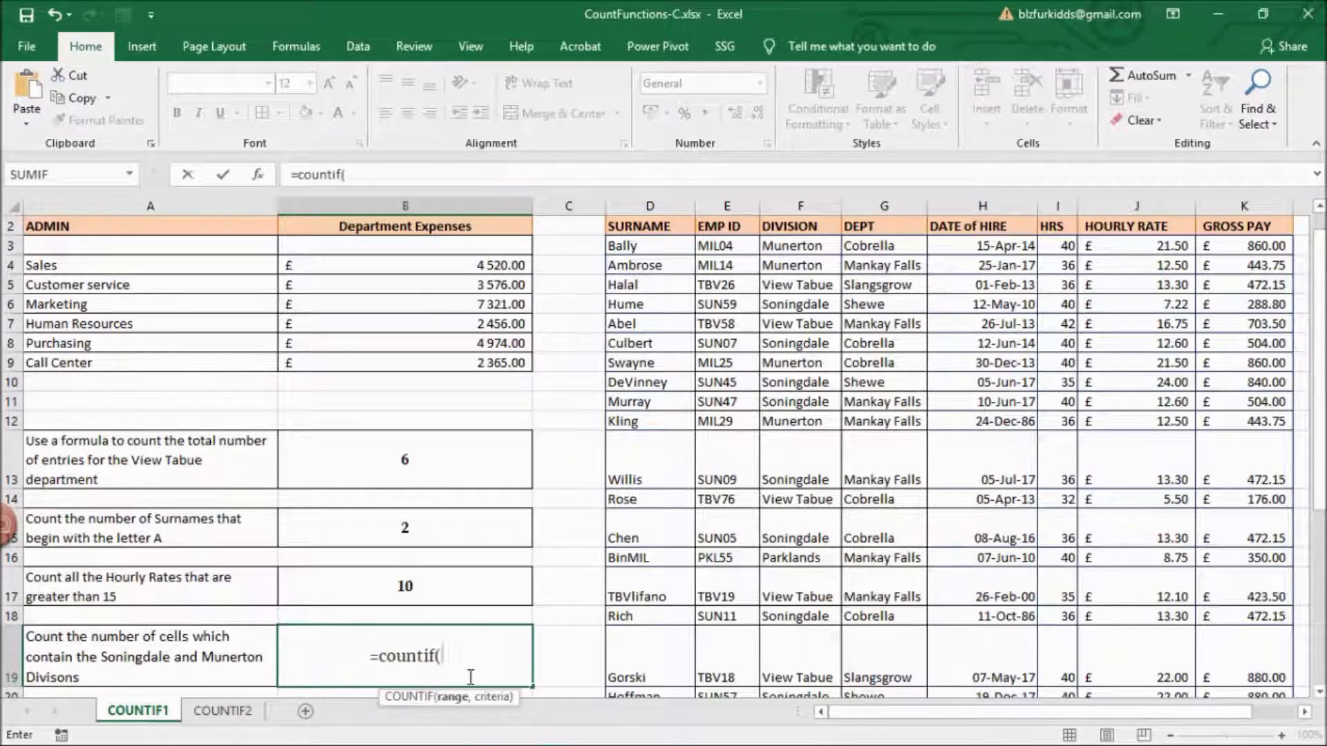
pyautogui.moveTo(791, 245); pyautogui.dragTo(805, 626)
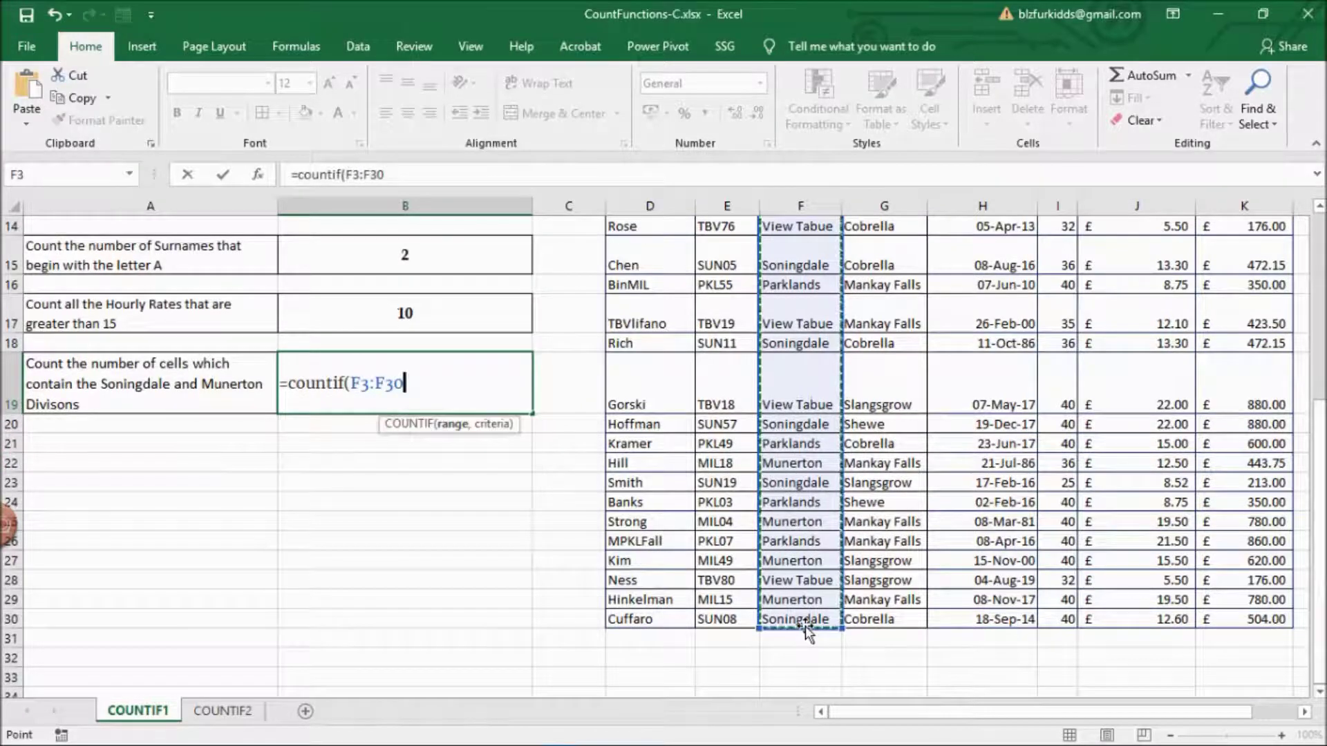
pyautogui.write(',"So ning')
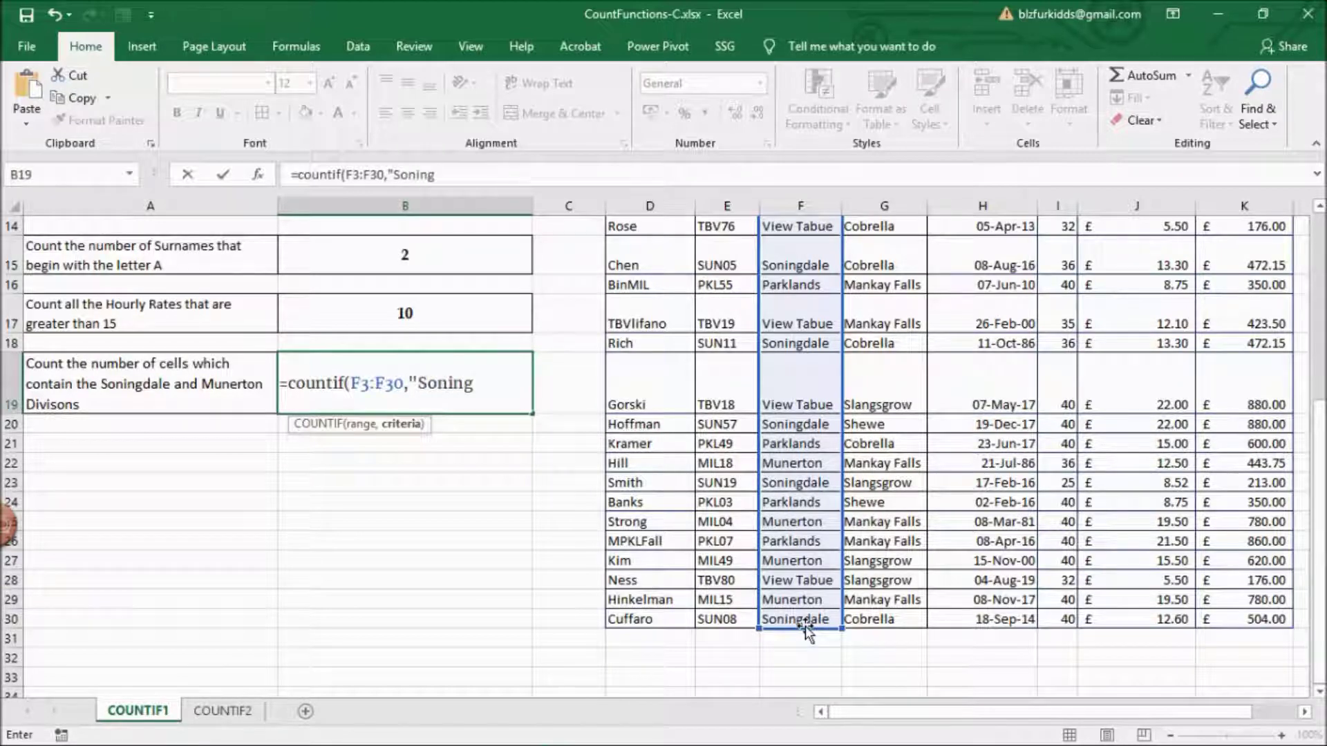
pyautogui.write('dale"')
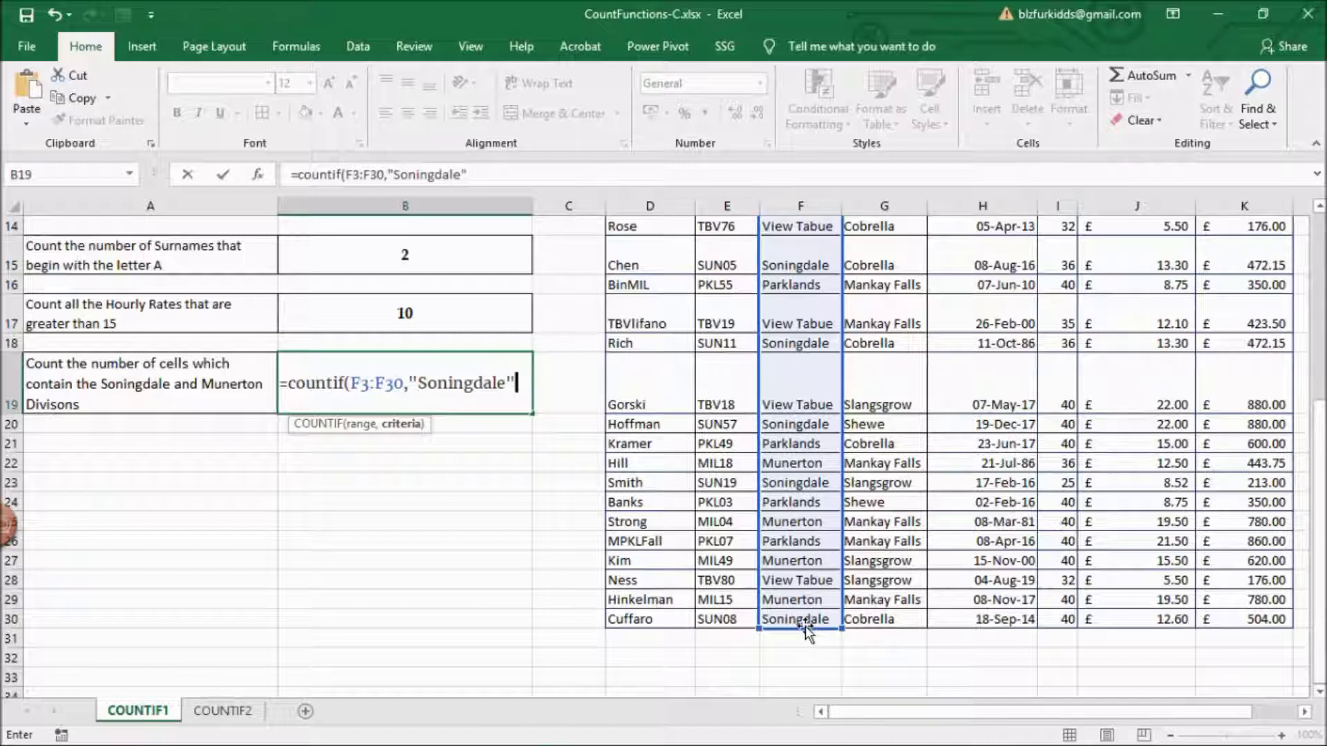
pyautogui.write(')')
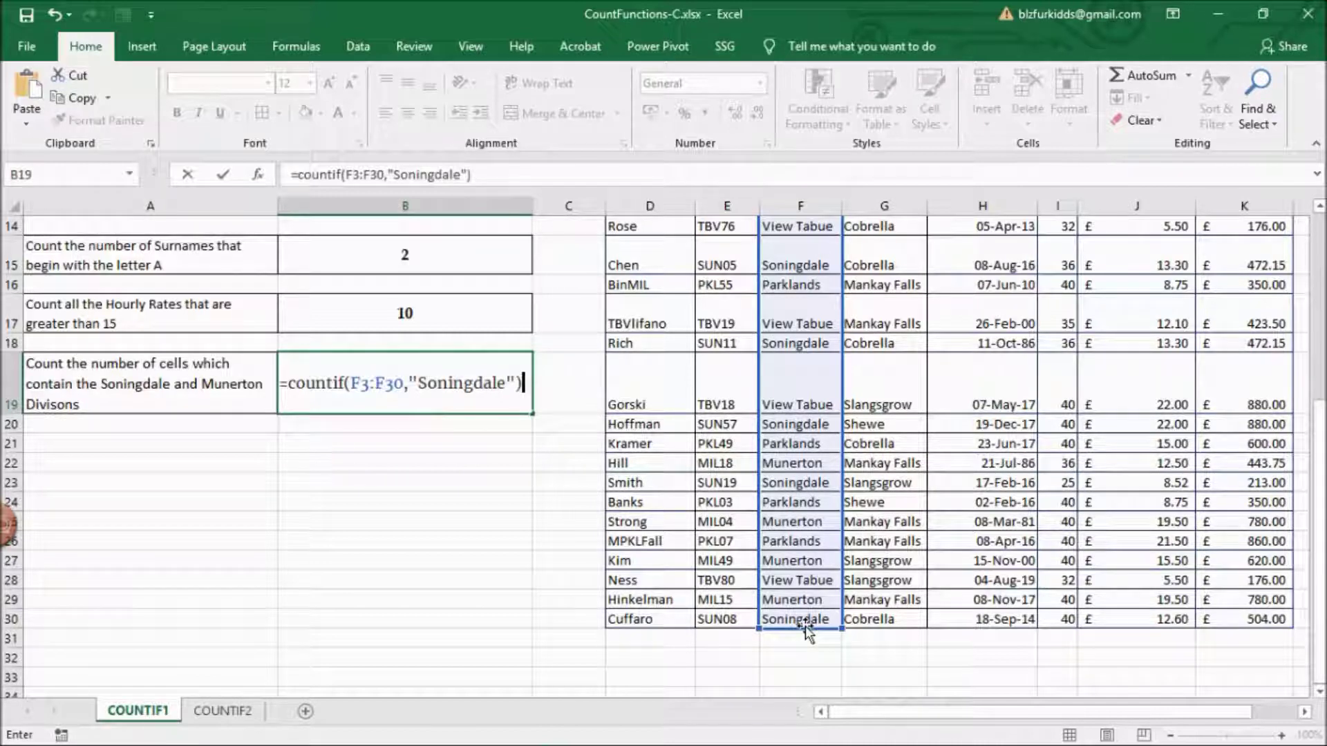
# - Complete the B19 formula by adding a second COUNTIF that counts "Munerton" in F3:F30
pyautogui.write('+')
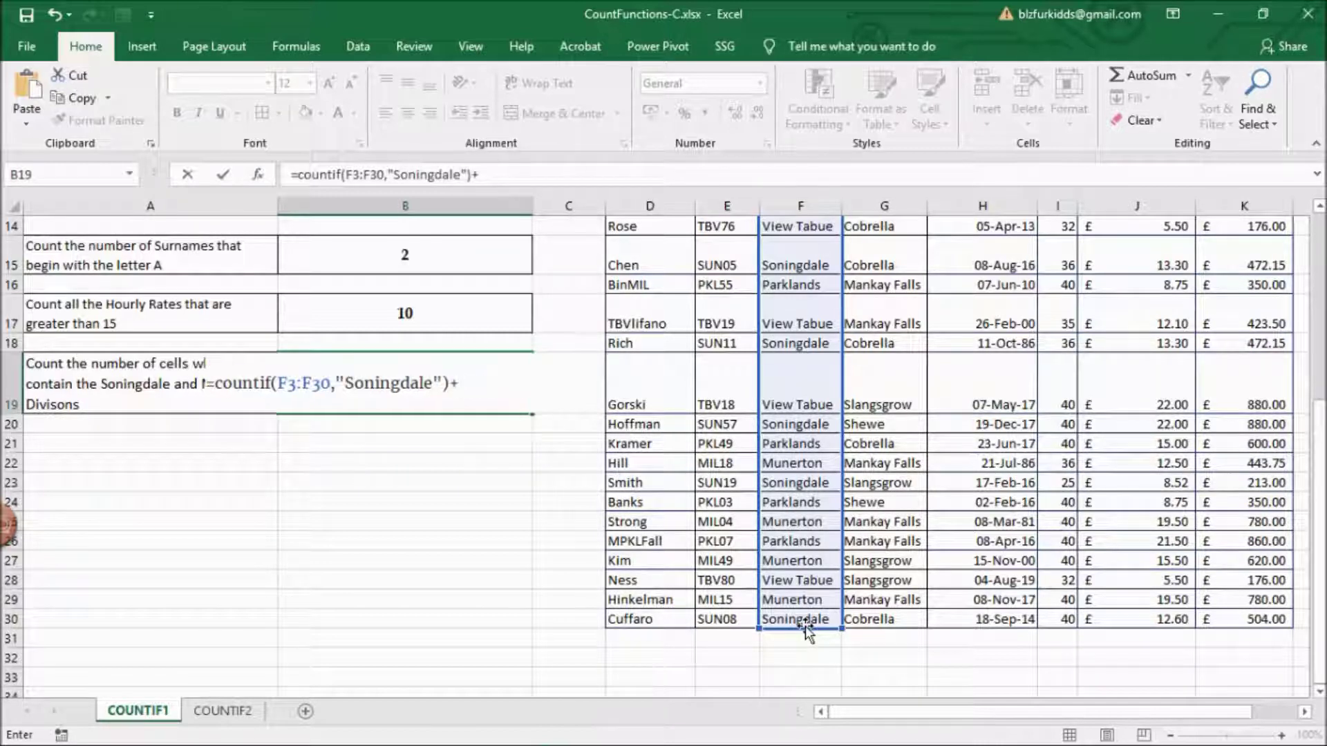
pyautogui.write('countif')
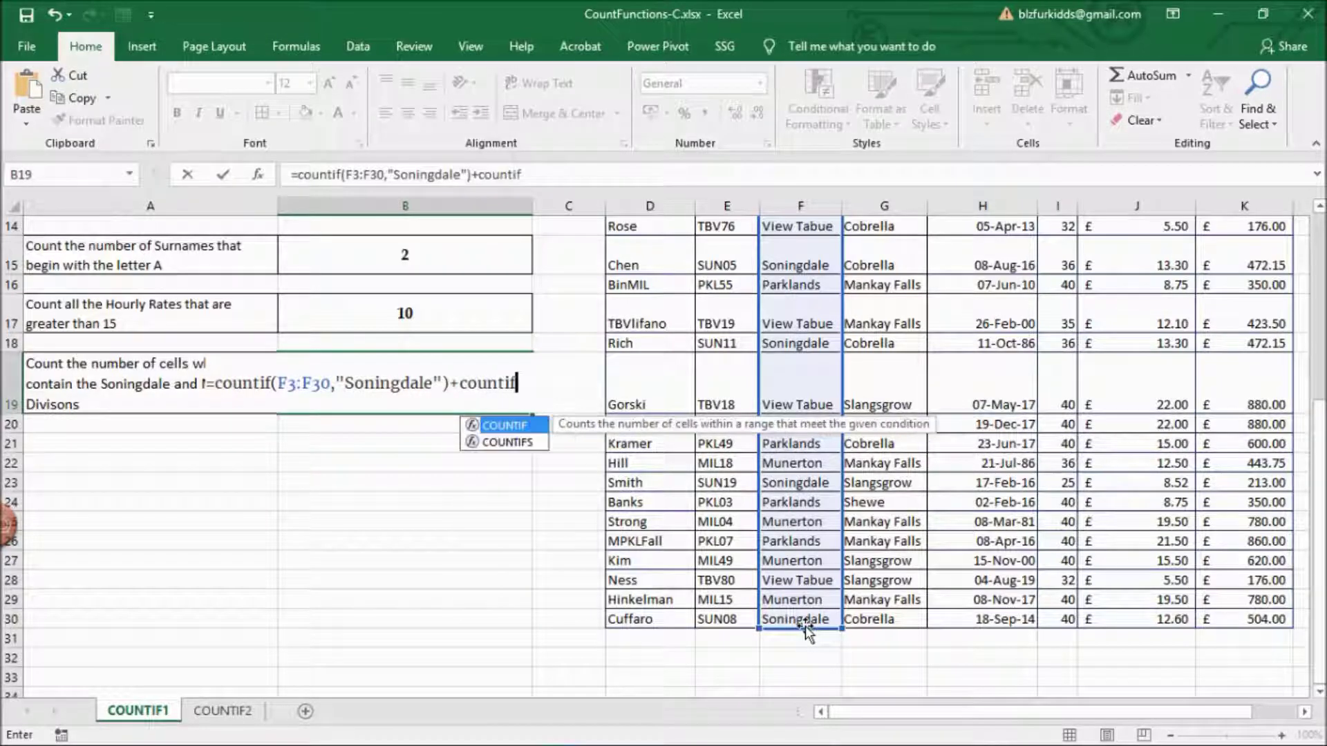
pyautogui.write('(')
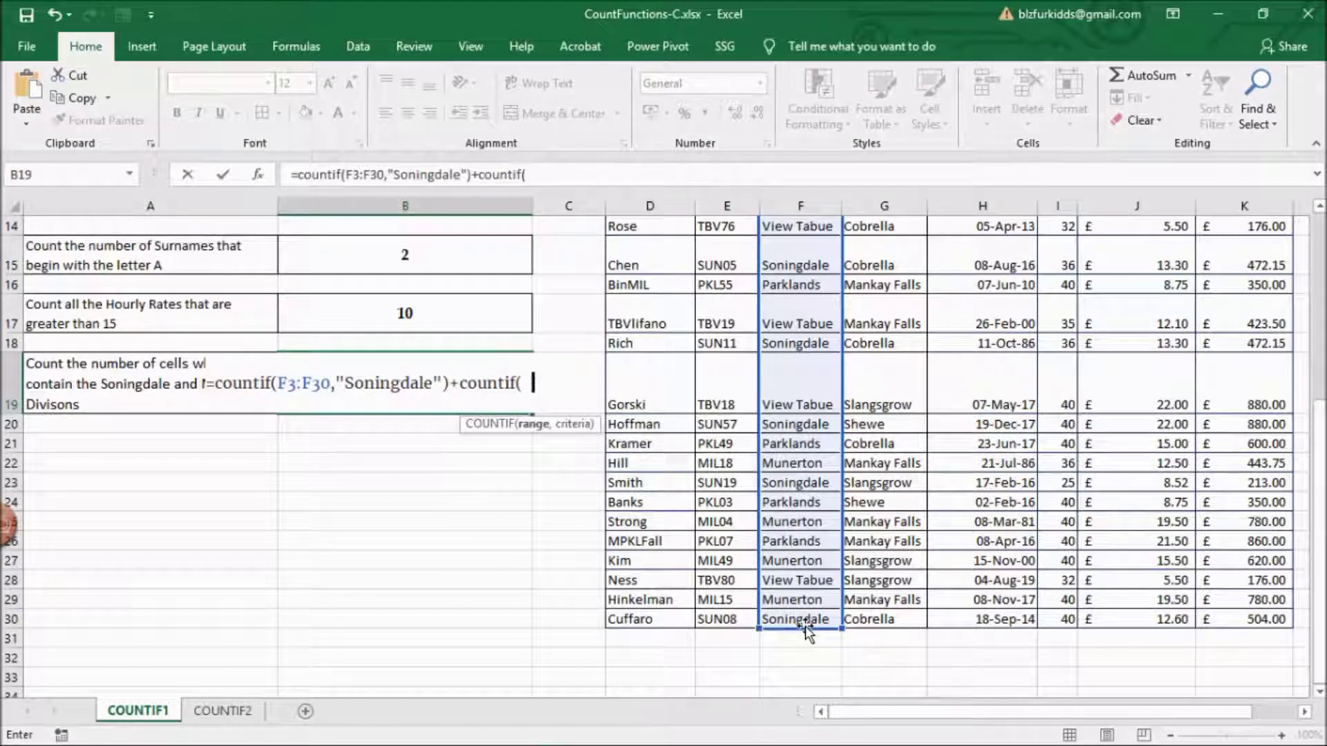
pyautogui.write('F3')
pyautogui.write(':F2')
pyautogui.write('0')
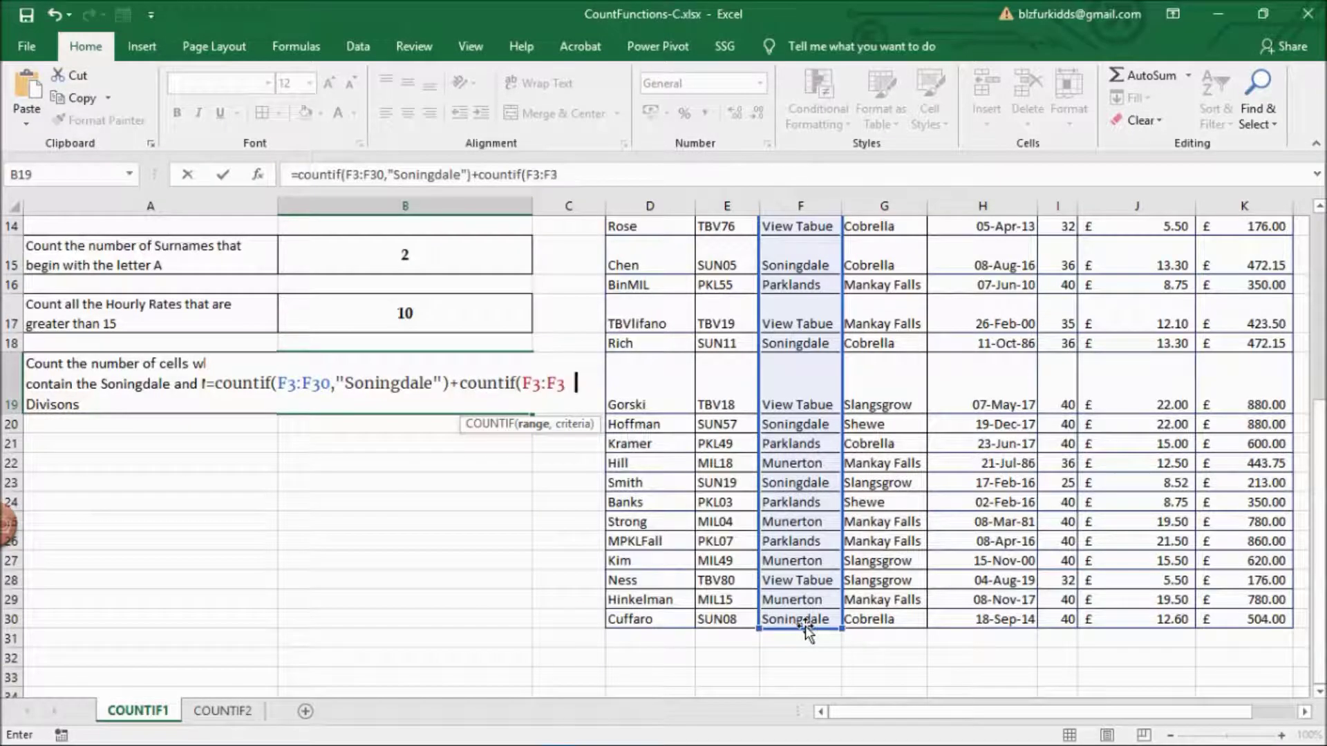
pyautogui.write(',')
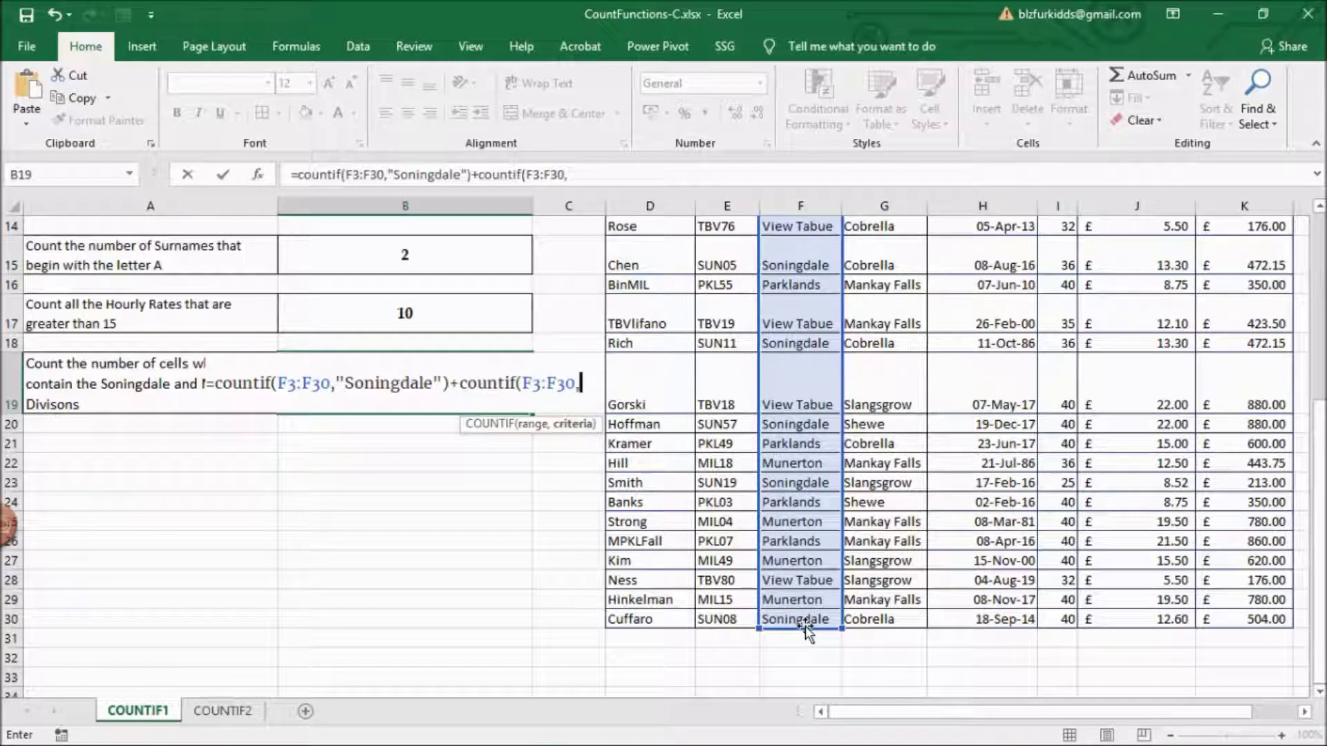
pyautogui.write('"Mune')
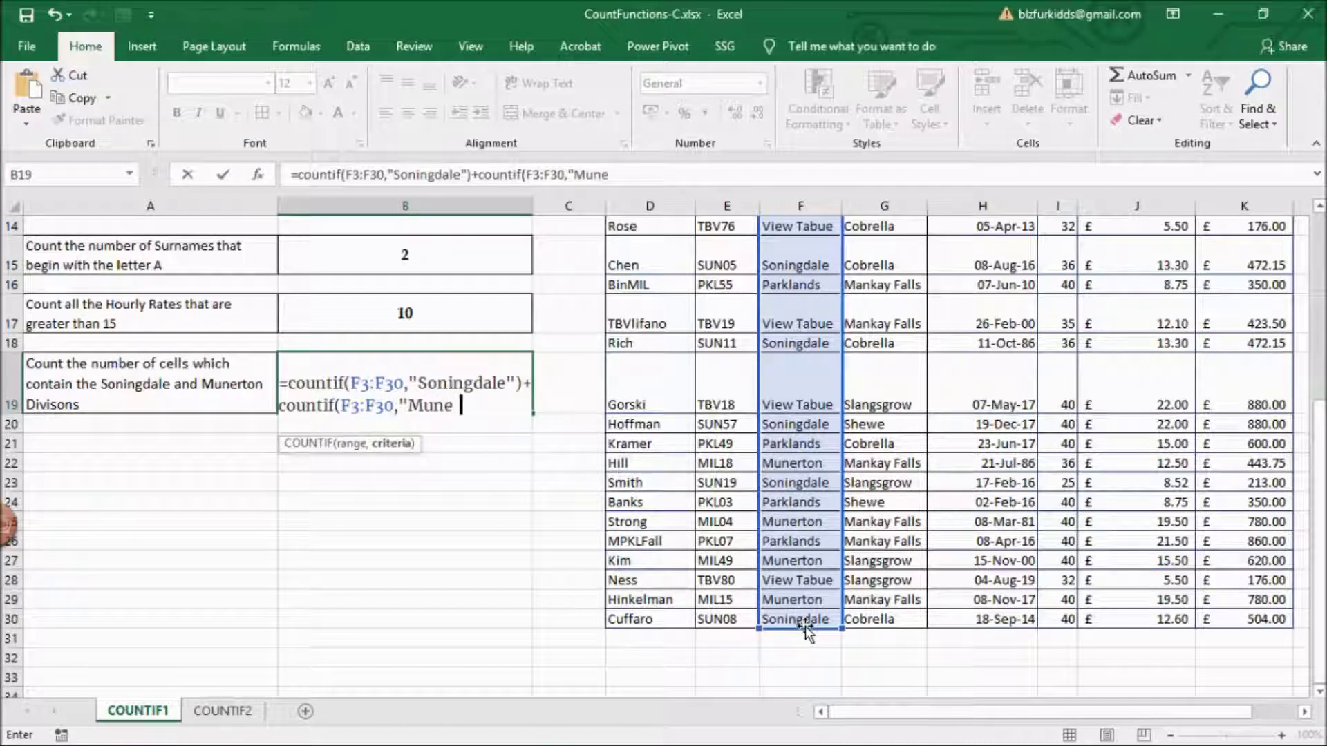
pyautogui.write('rton")')
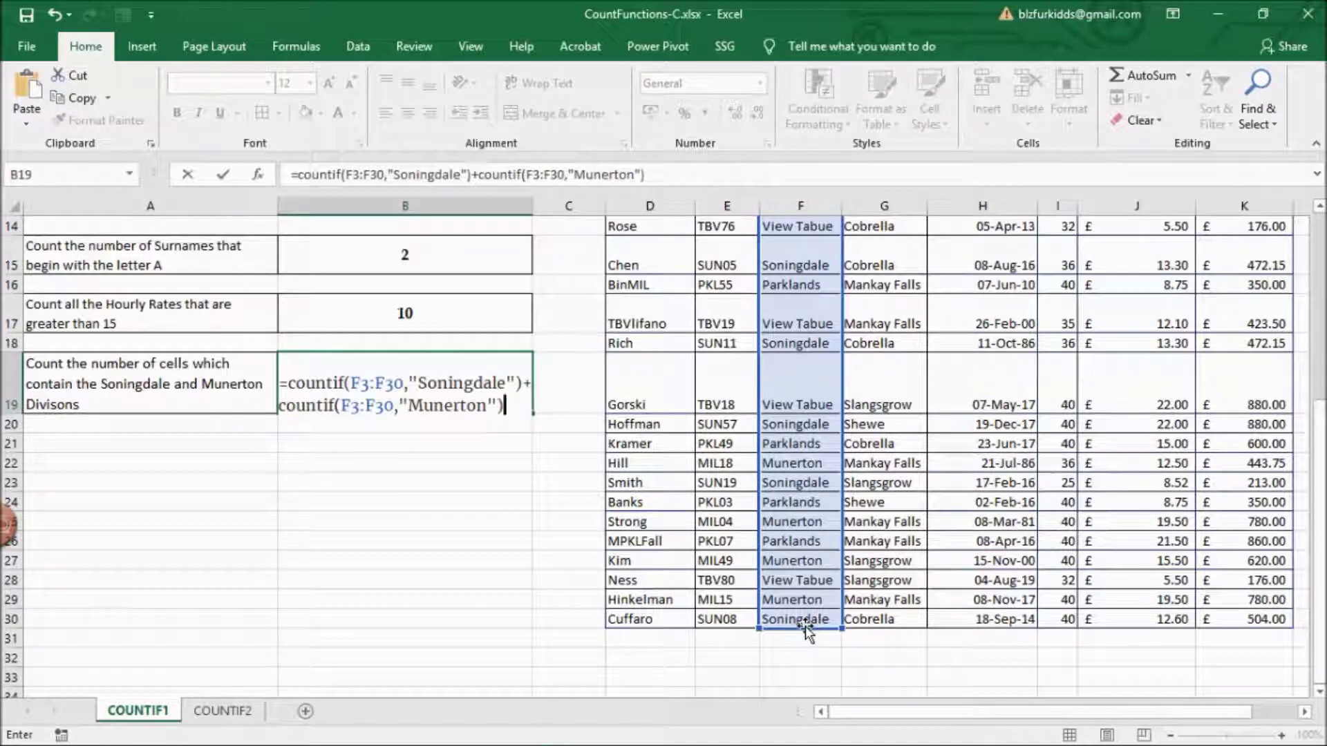
pyautogui.press('Return')
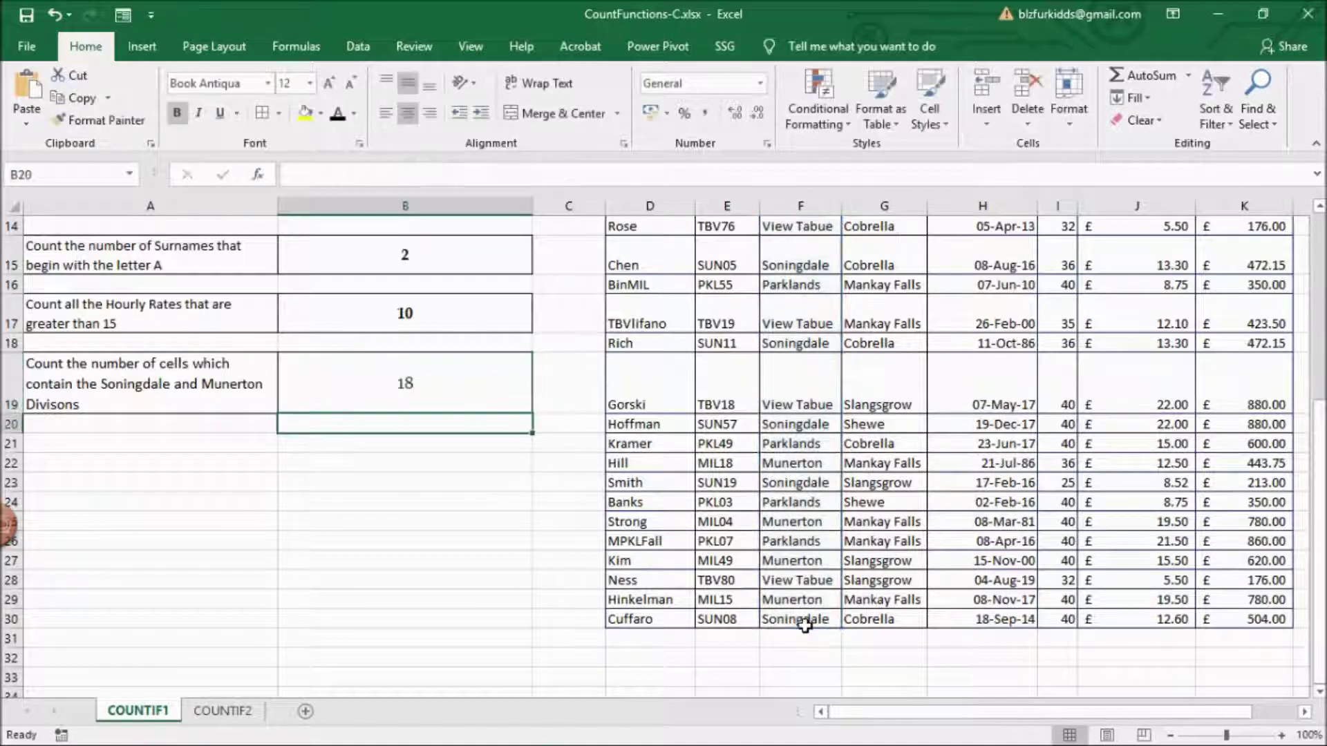
pyautogui.click(456, 540)
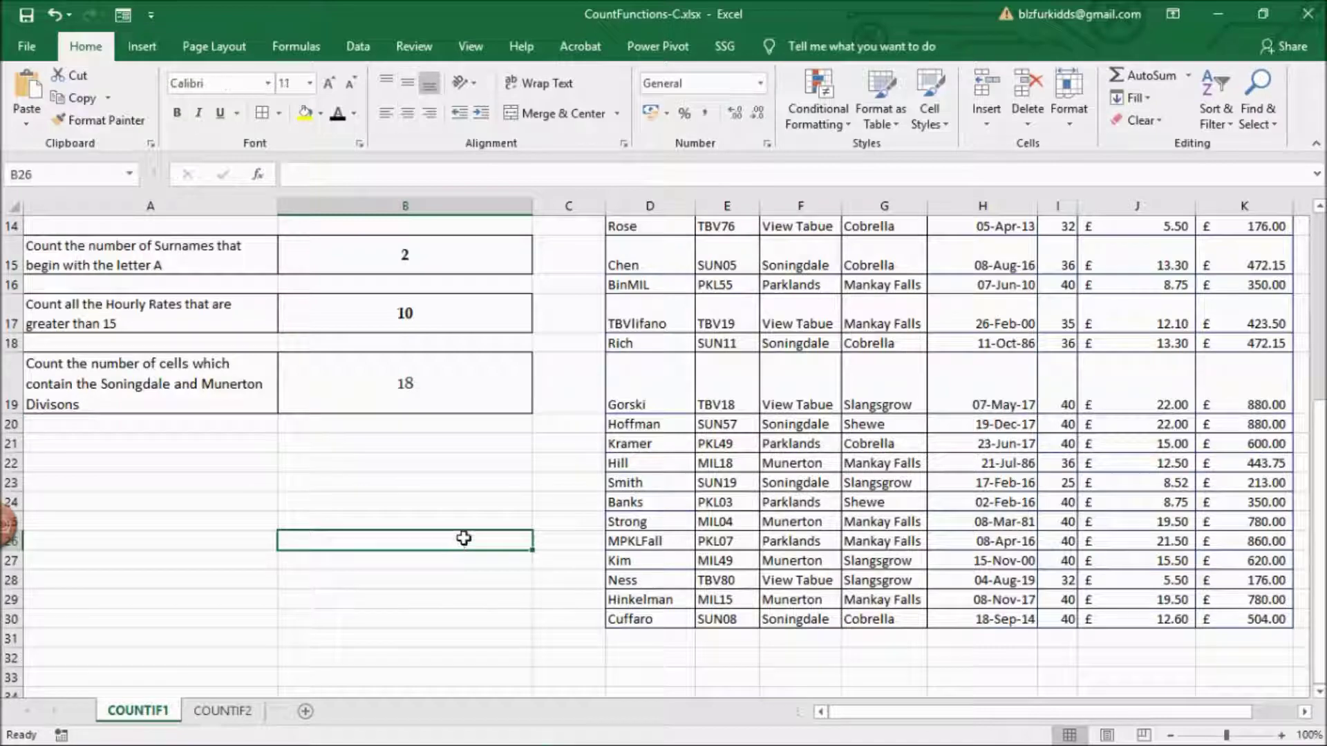
pyautogui.moveTo(1320, 414); pyautogui.dragTo(1320, 359)
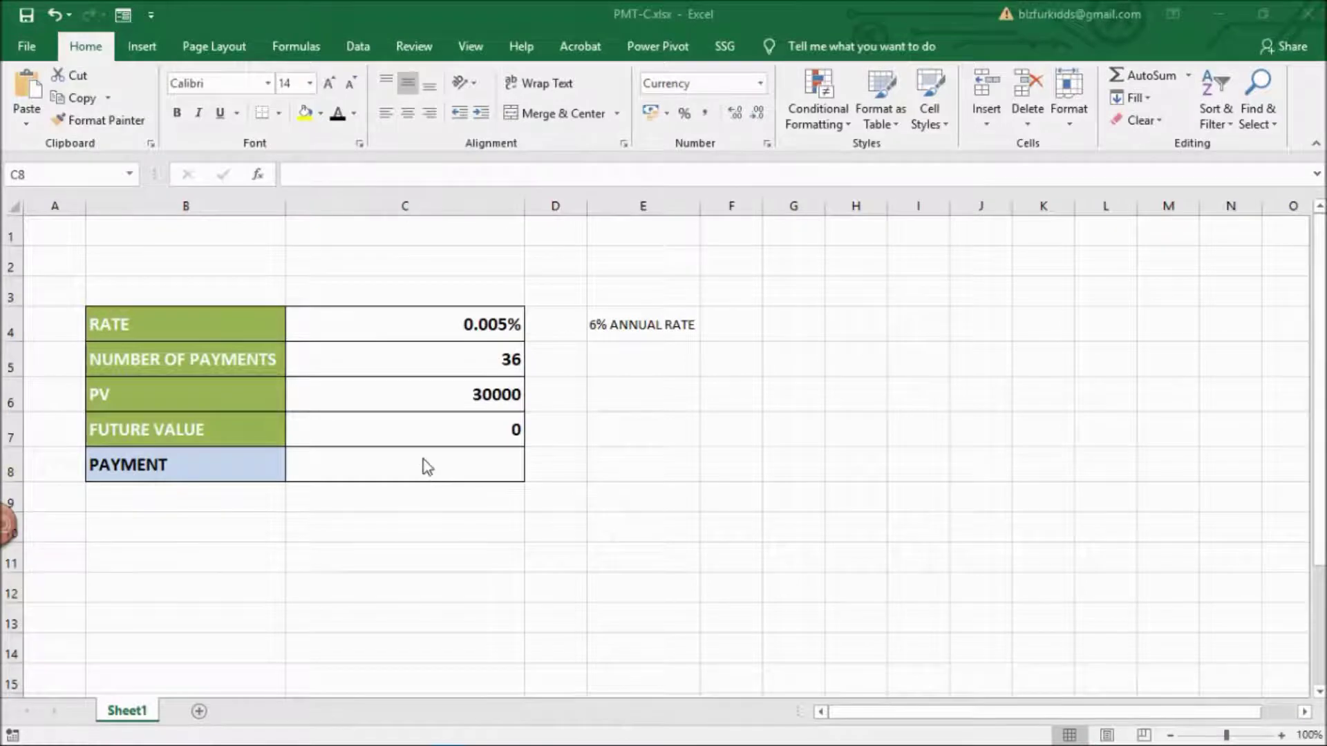
# - In the PMT-C.xlsx workbook, insert the financial function PMT in the Payment cell C8
pyautogui.click(423, 460)
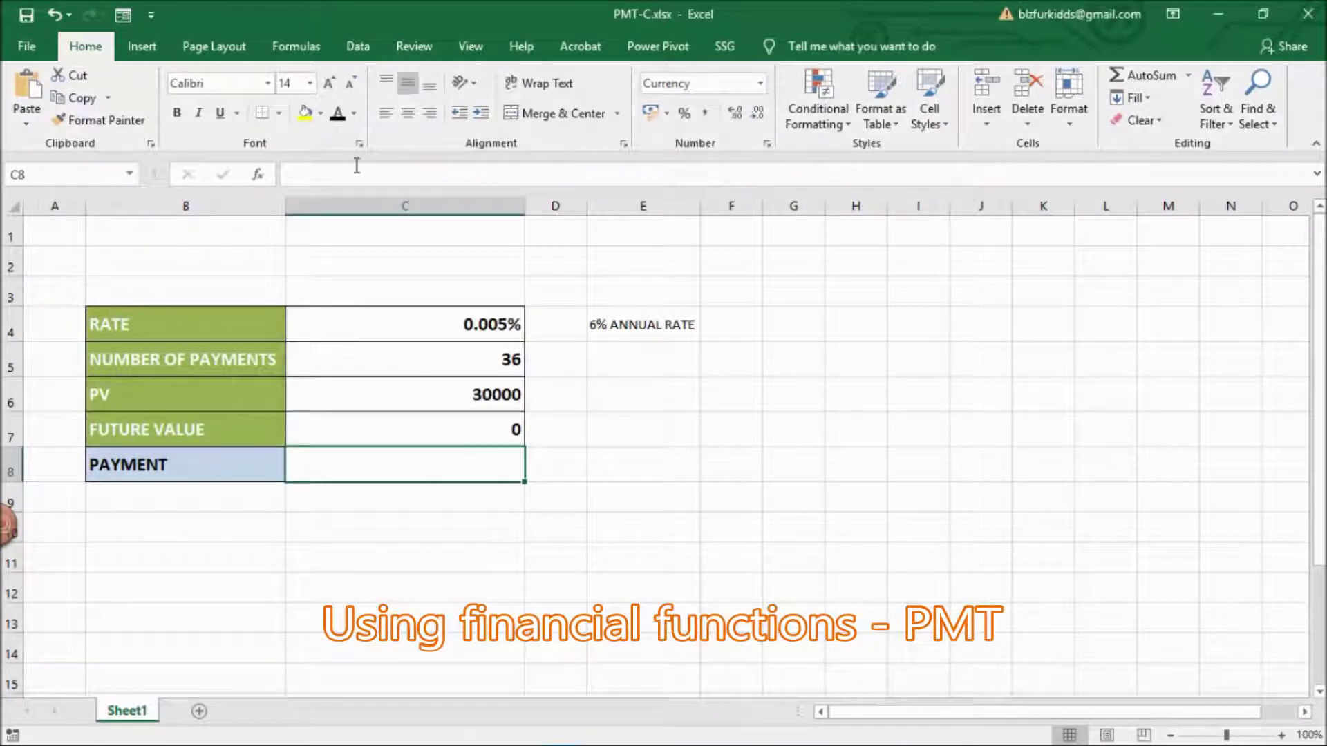
pyautogui.click(322, 46)
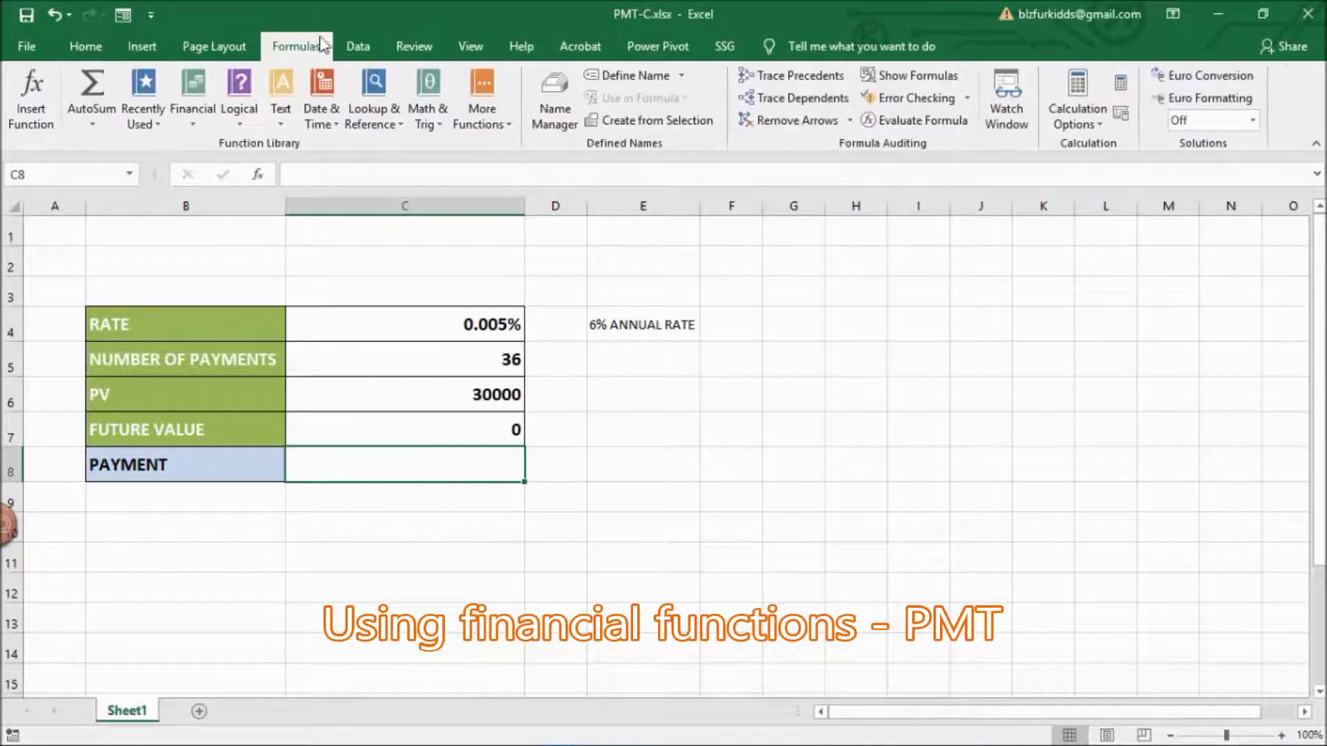
pyautogui.click(180, 128)
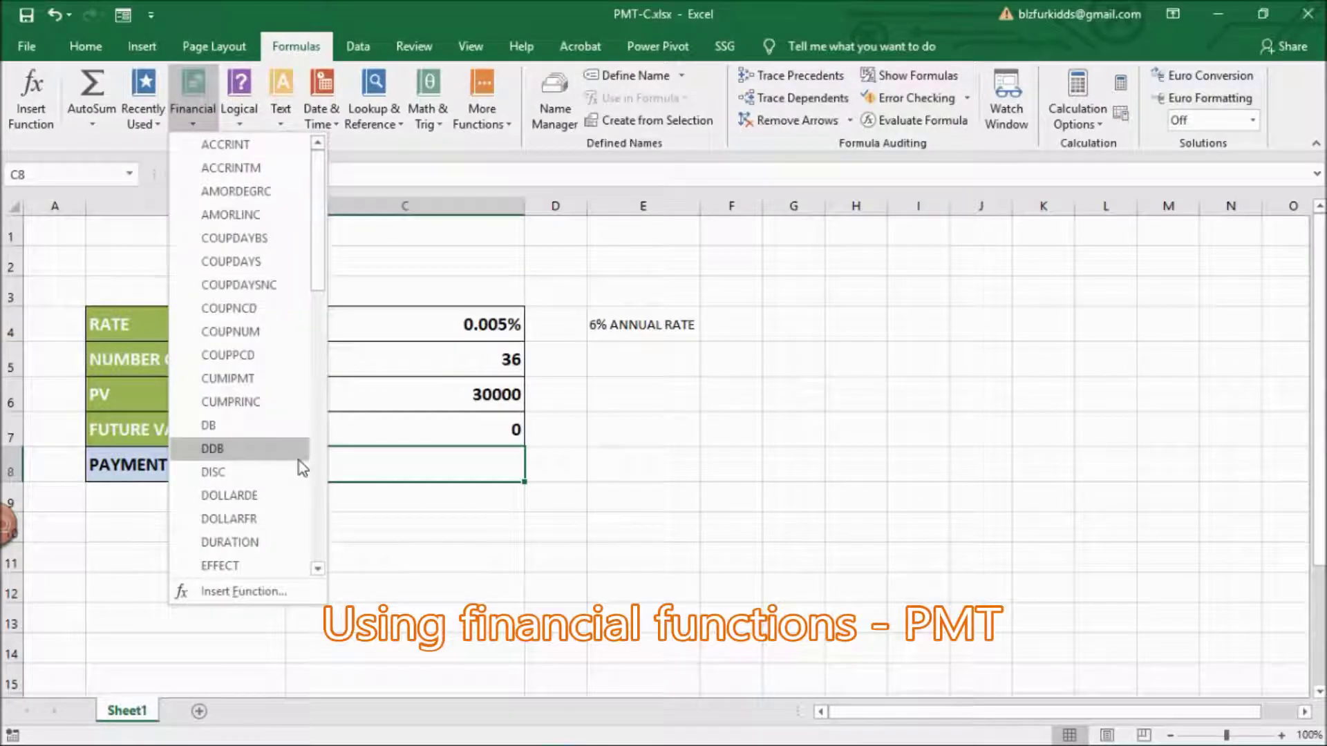
pyautogui.click(321, 501)
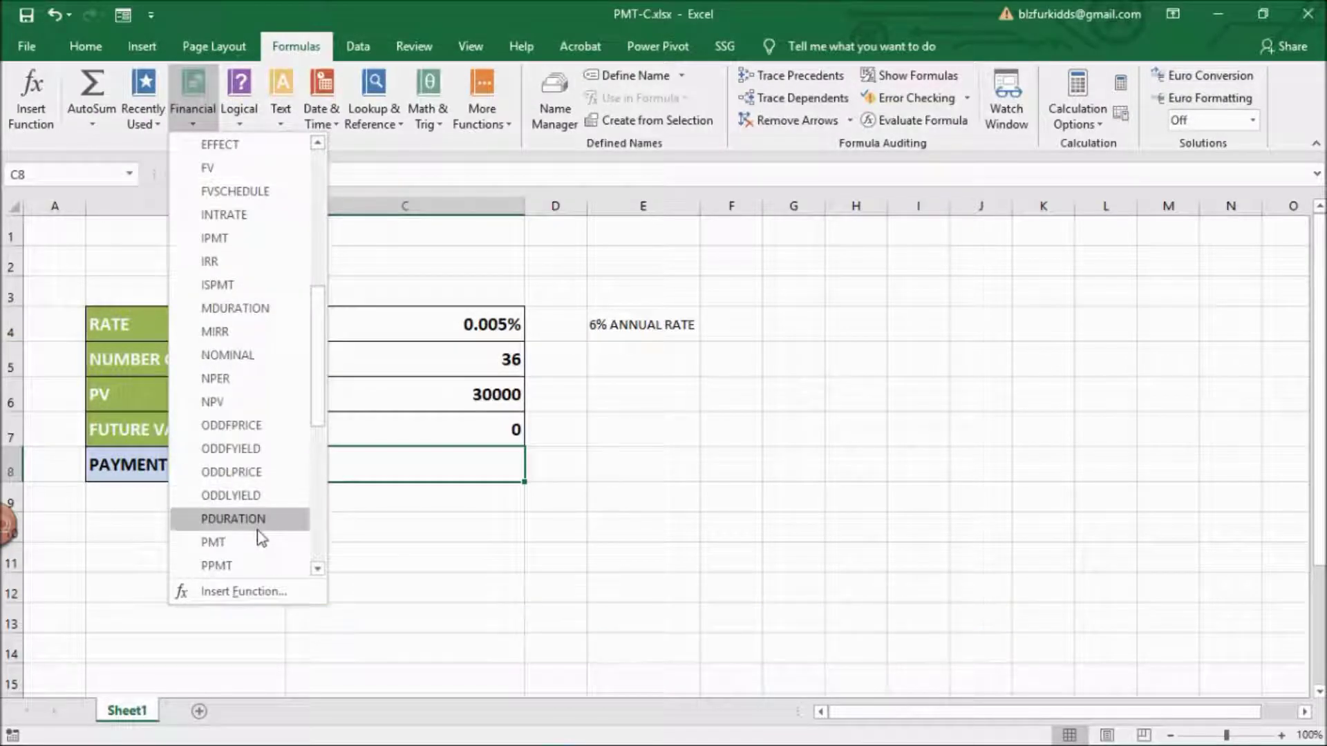
pyautogui.click(261, 544)
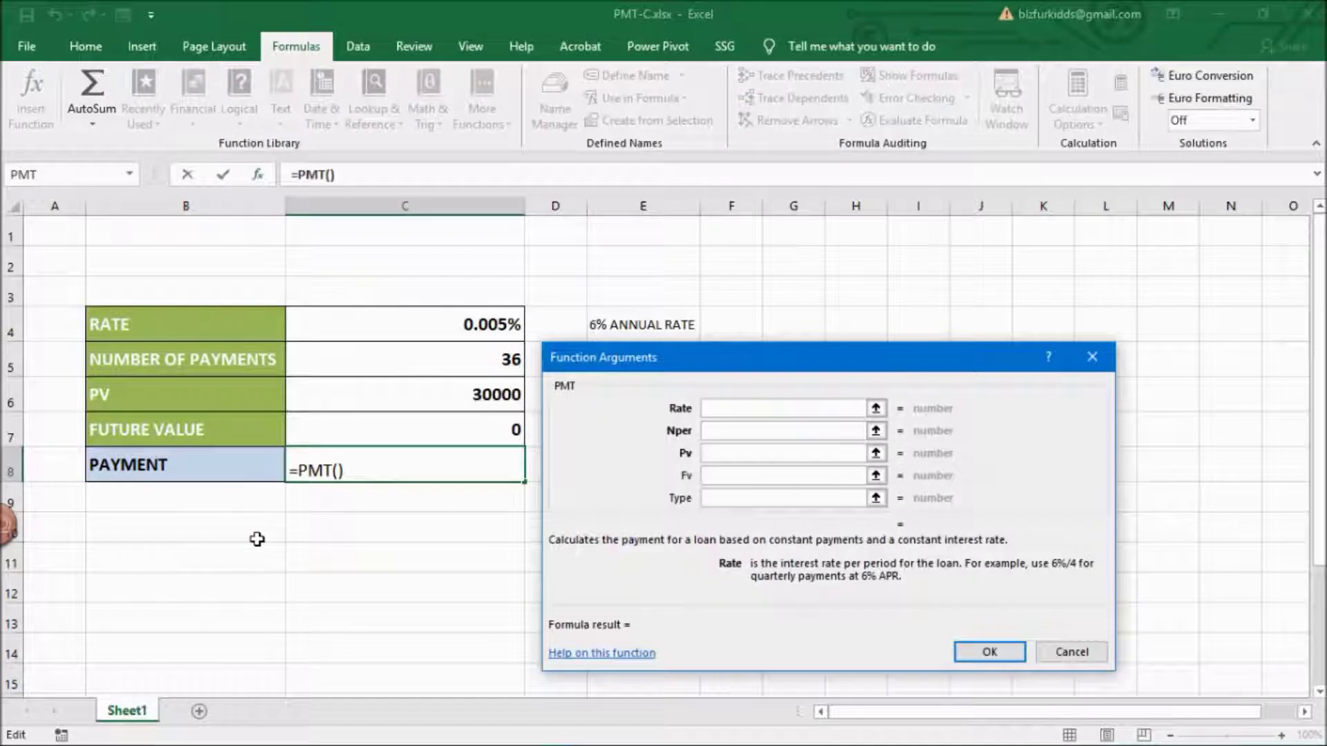
# - Set the PMT arguments to Rate C4, Nper C5, Pv C6, Fv C7 and Type 0, and accept the function
pyautogui.click(462, 314)
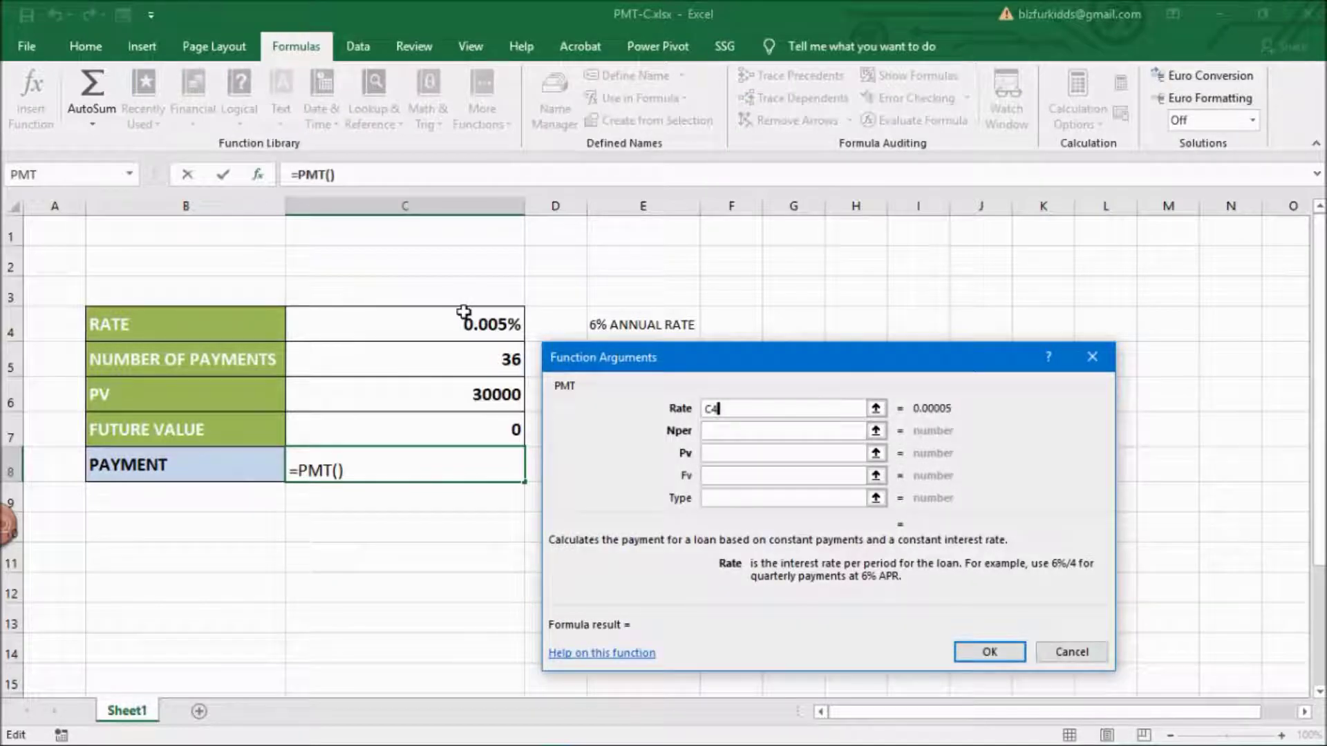
pyautogui.click(747, 430)
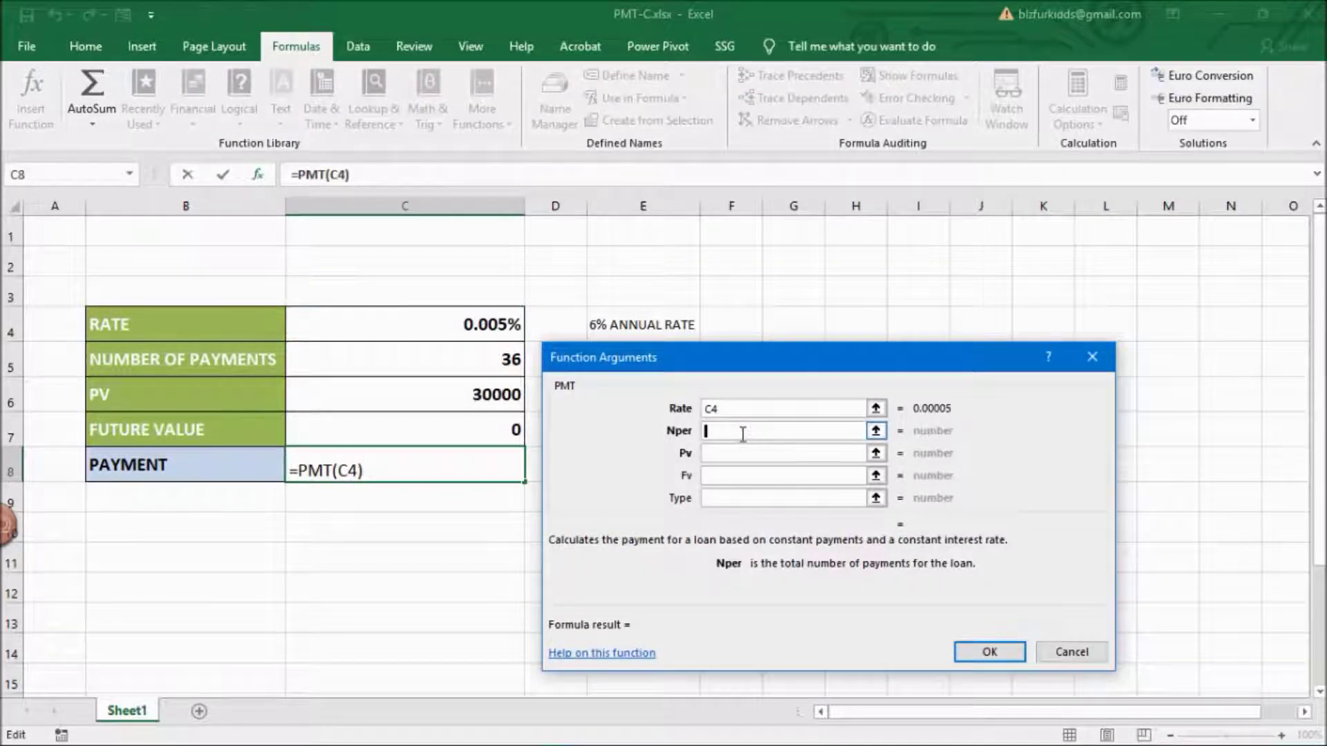
pyautogui.click(511, 359)
pyautogui.click(726, 454)
pyautogui.click(494, 395)
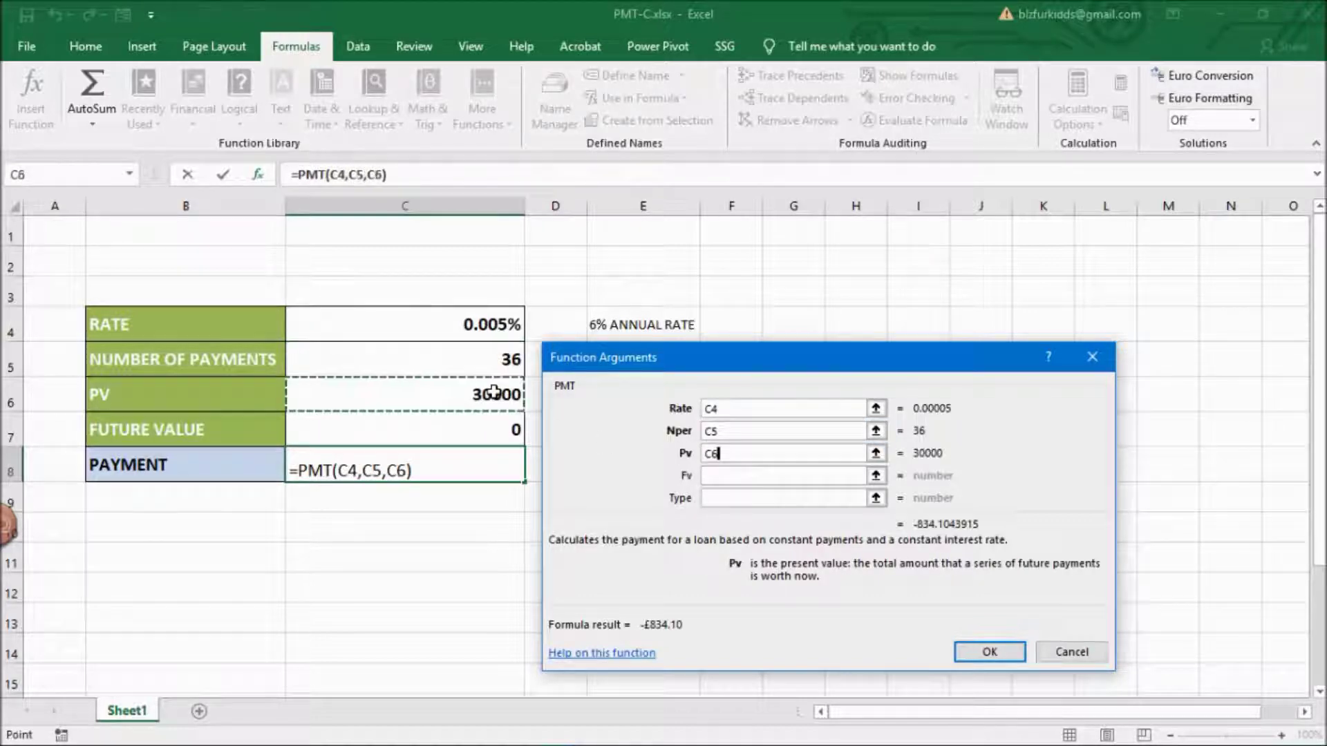
pyautogui.click(723, 474)
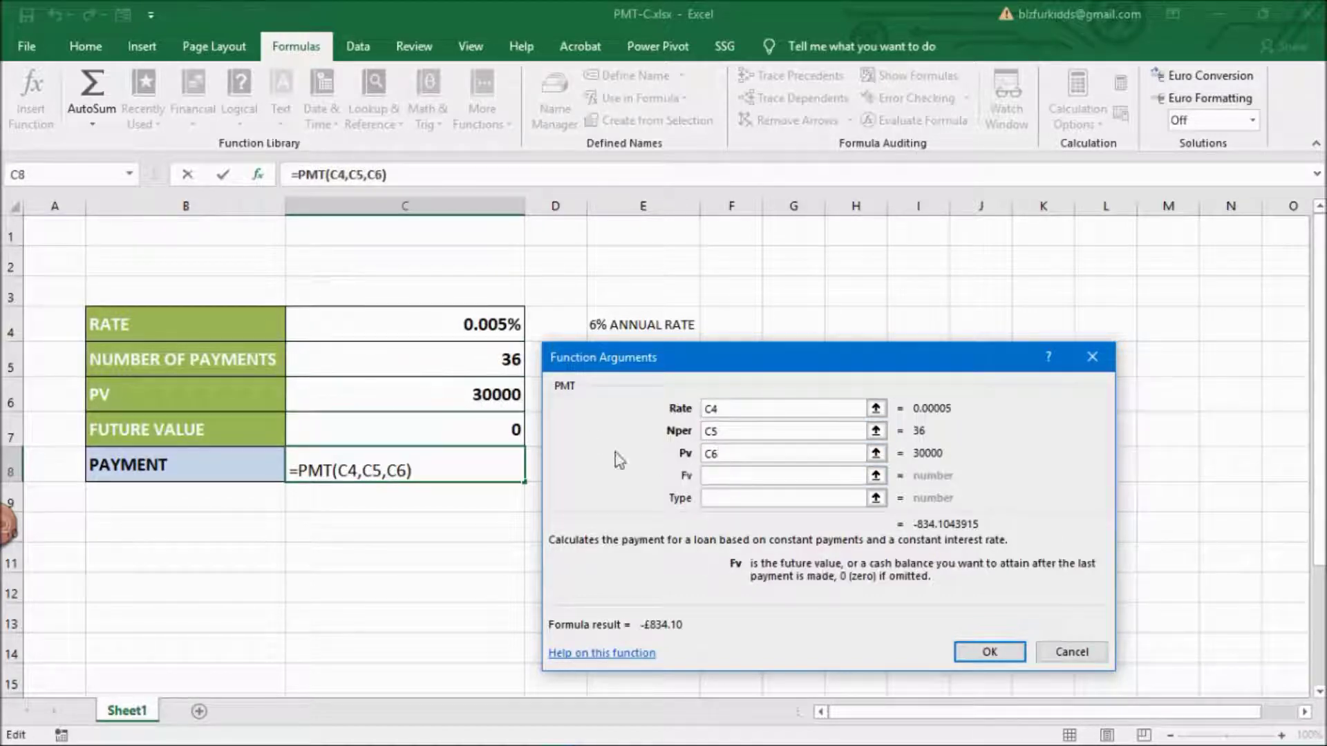
pyautogui.click(496, 425)
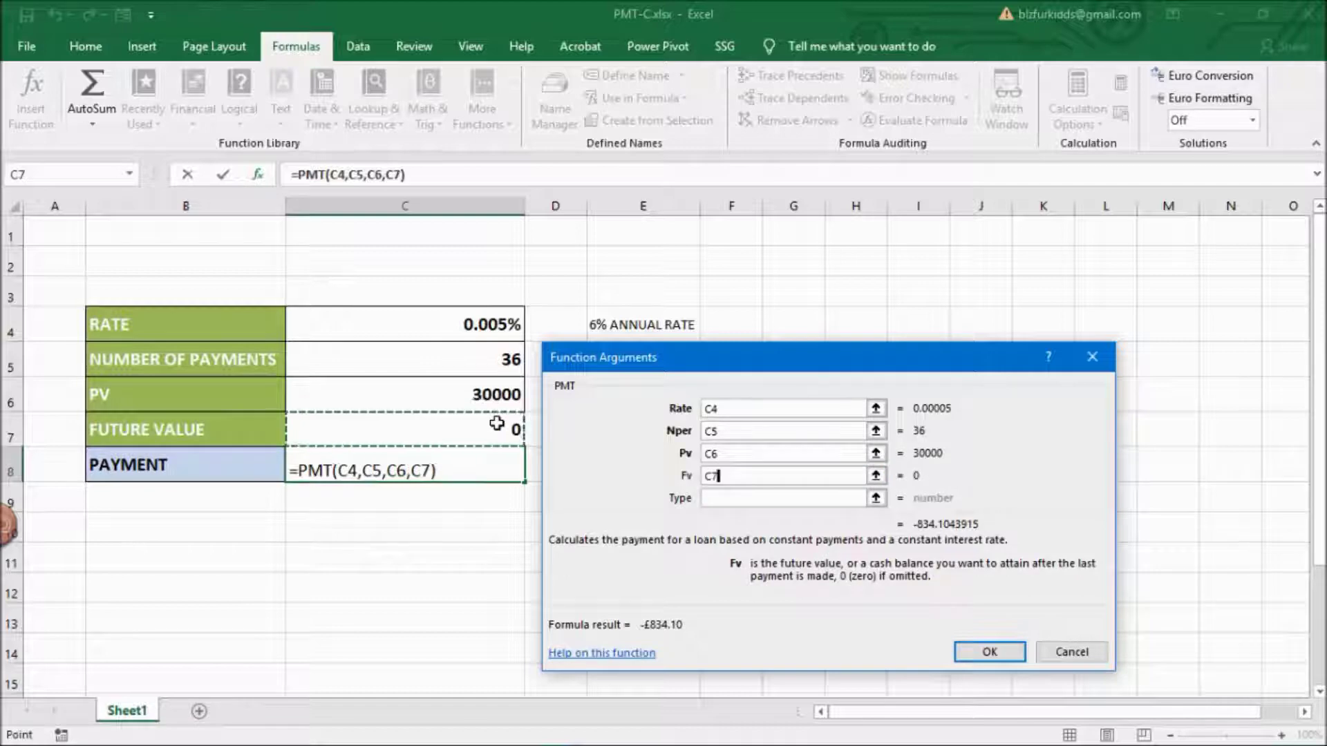
pyautogui.click(737, 495)
pyautogui.write('0')
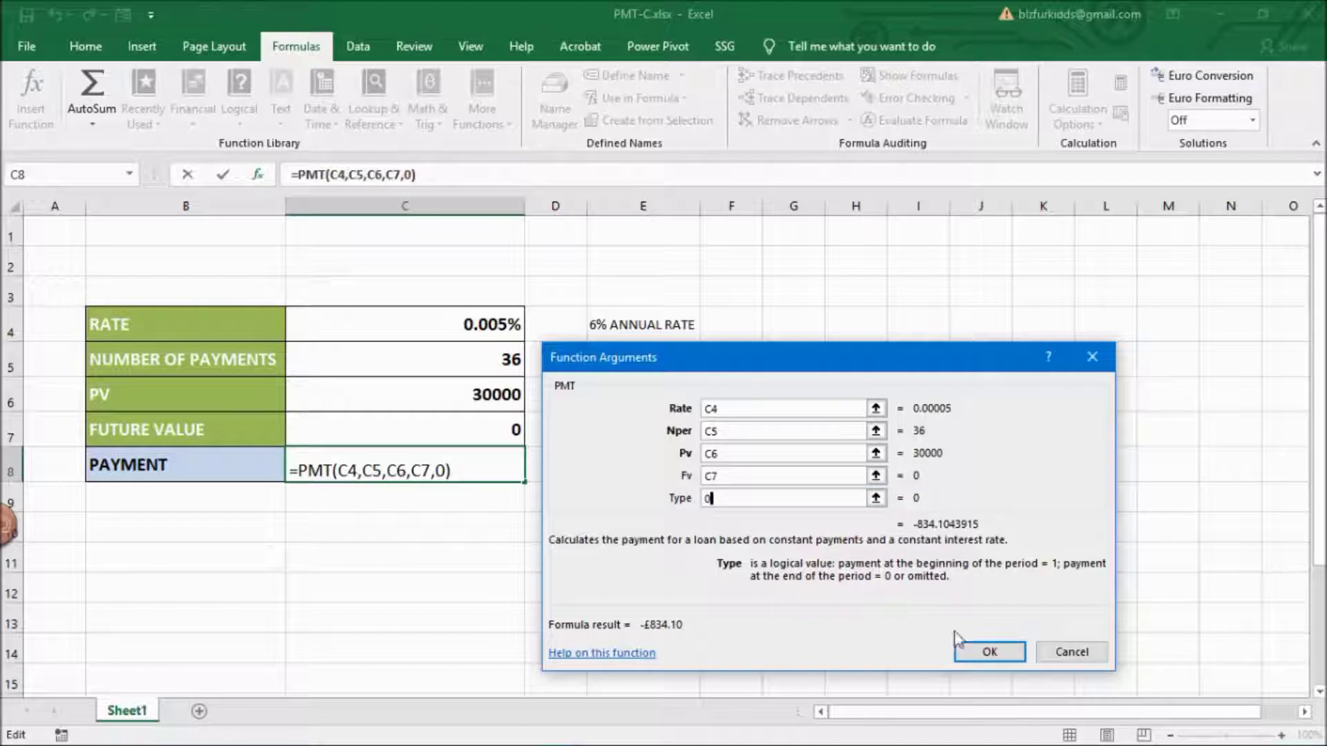
pyautogui.click(980, 653)
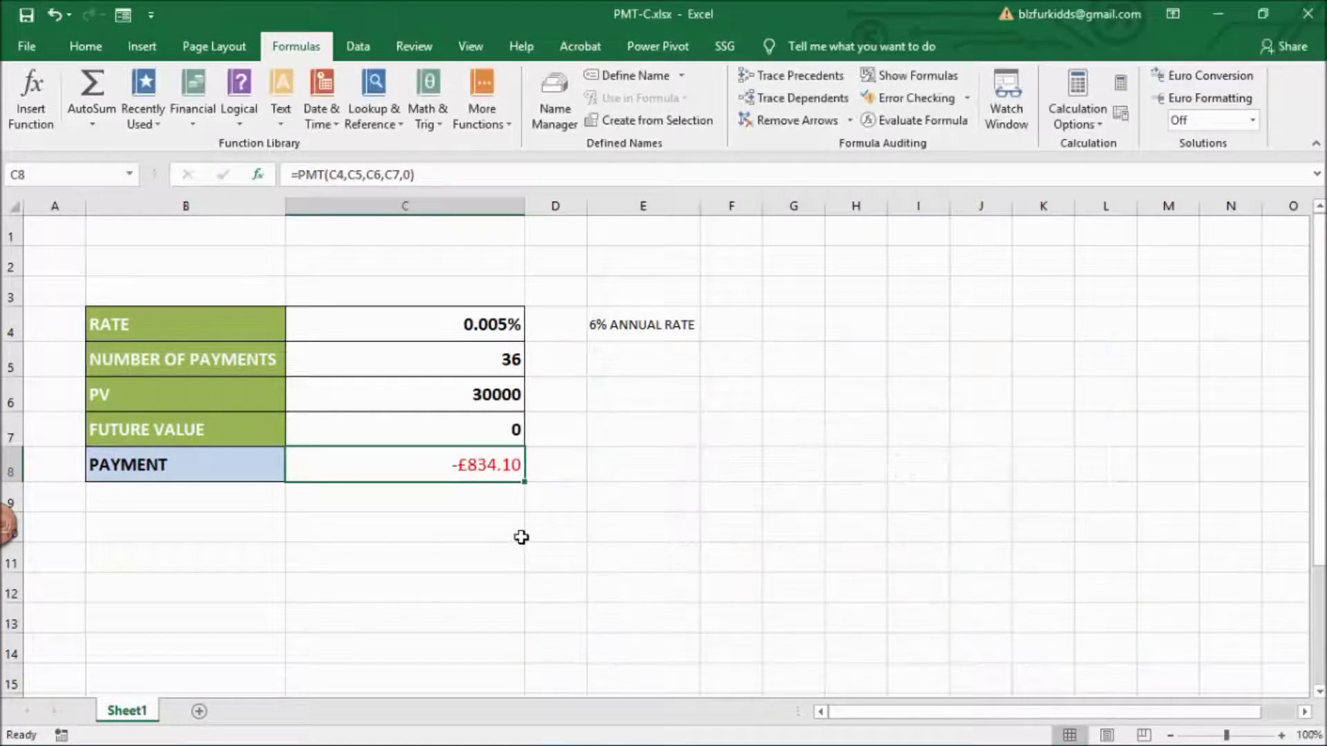
# - Edit the payment formula in C8 to =-PMT(C4,C5,C6,C7,0) by adding a minus sign before PMT
pyautogui.doubleClick(449, 462)
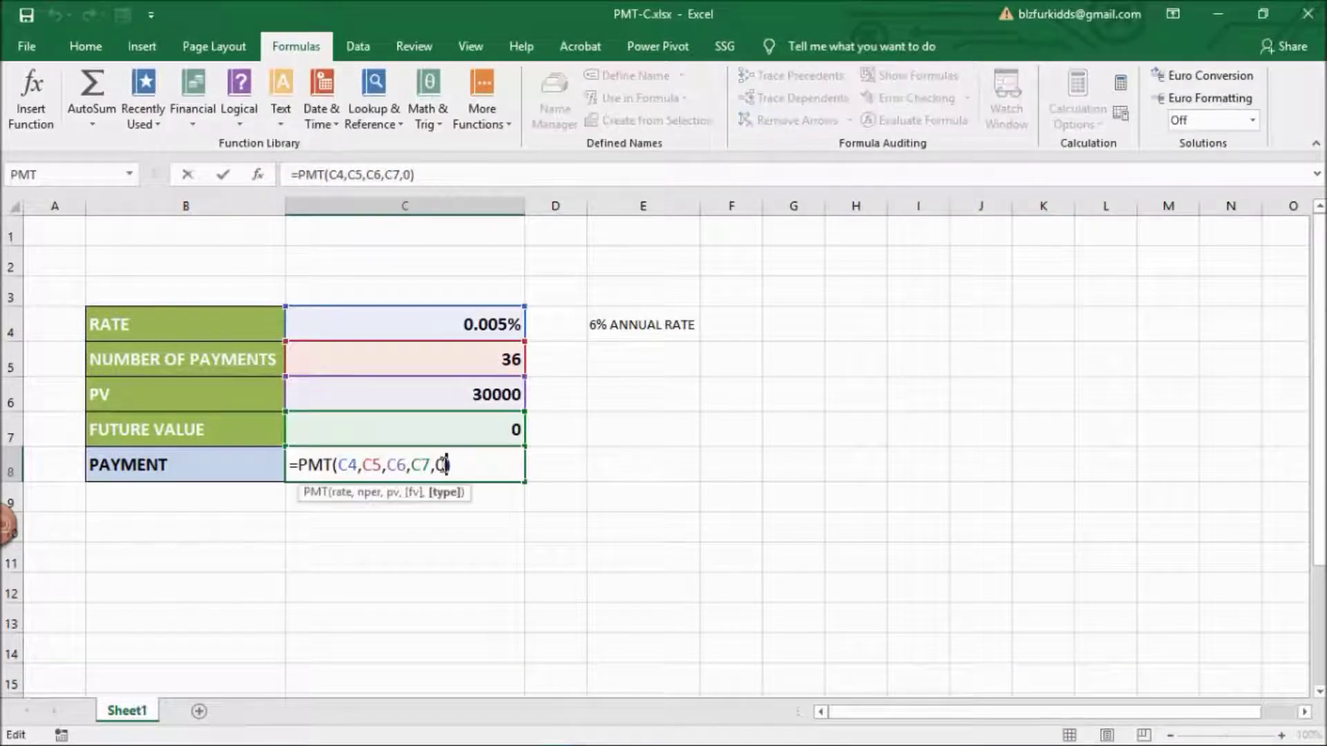
pyautogui.click(298, 463)
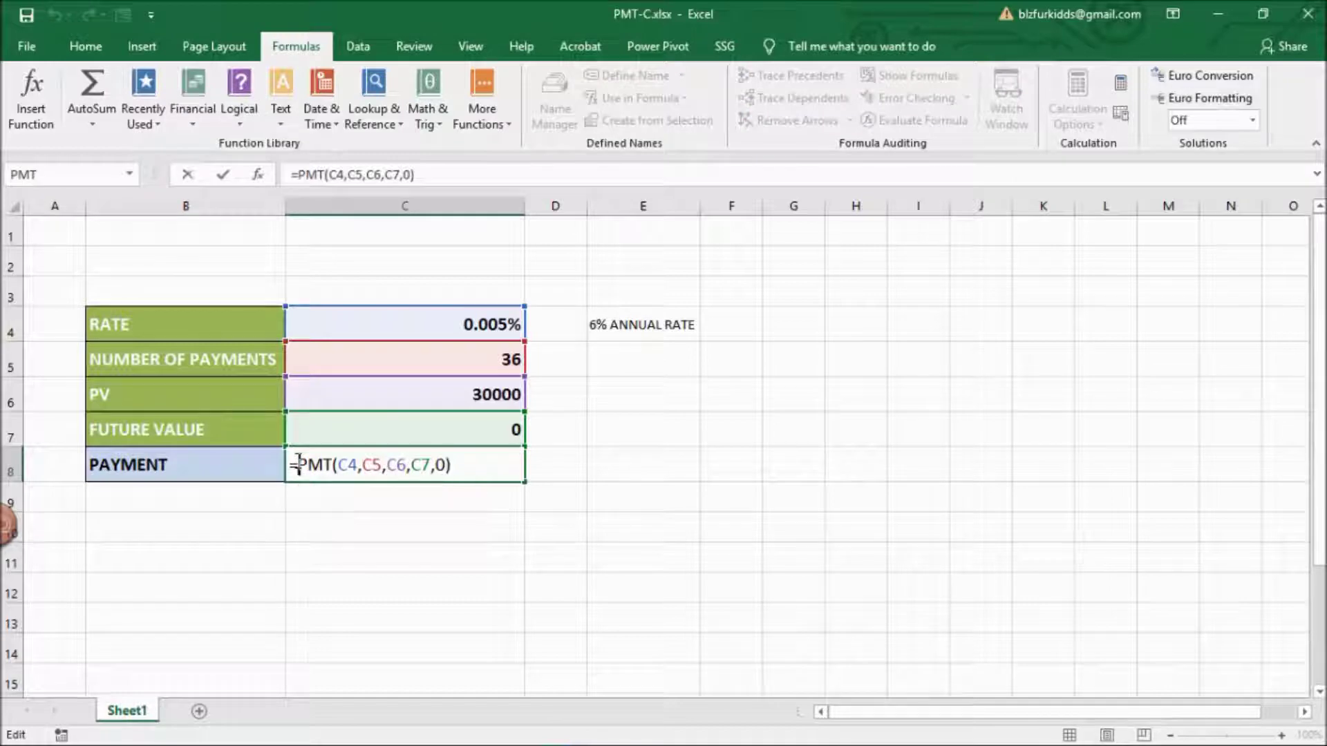
pyautogui.write('-')
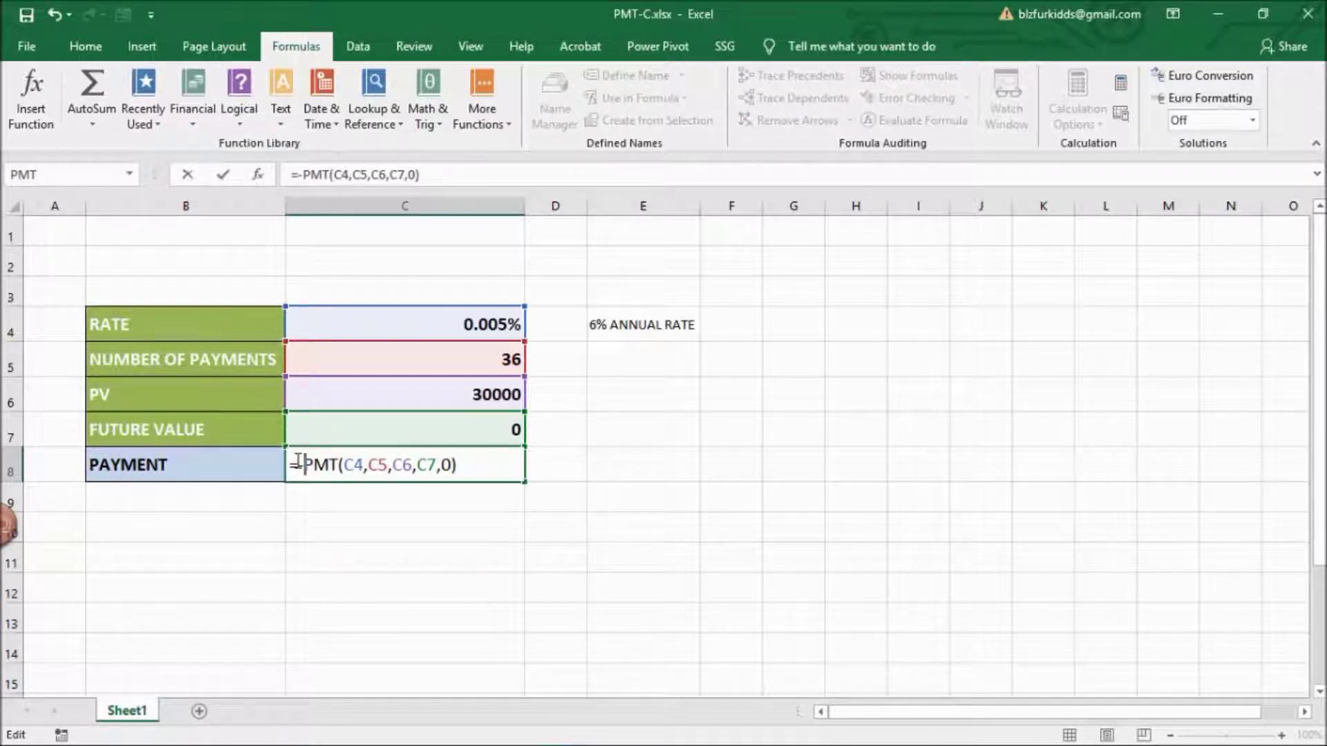
pyautogui.press('Return')
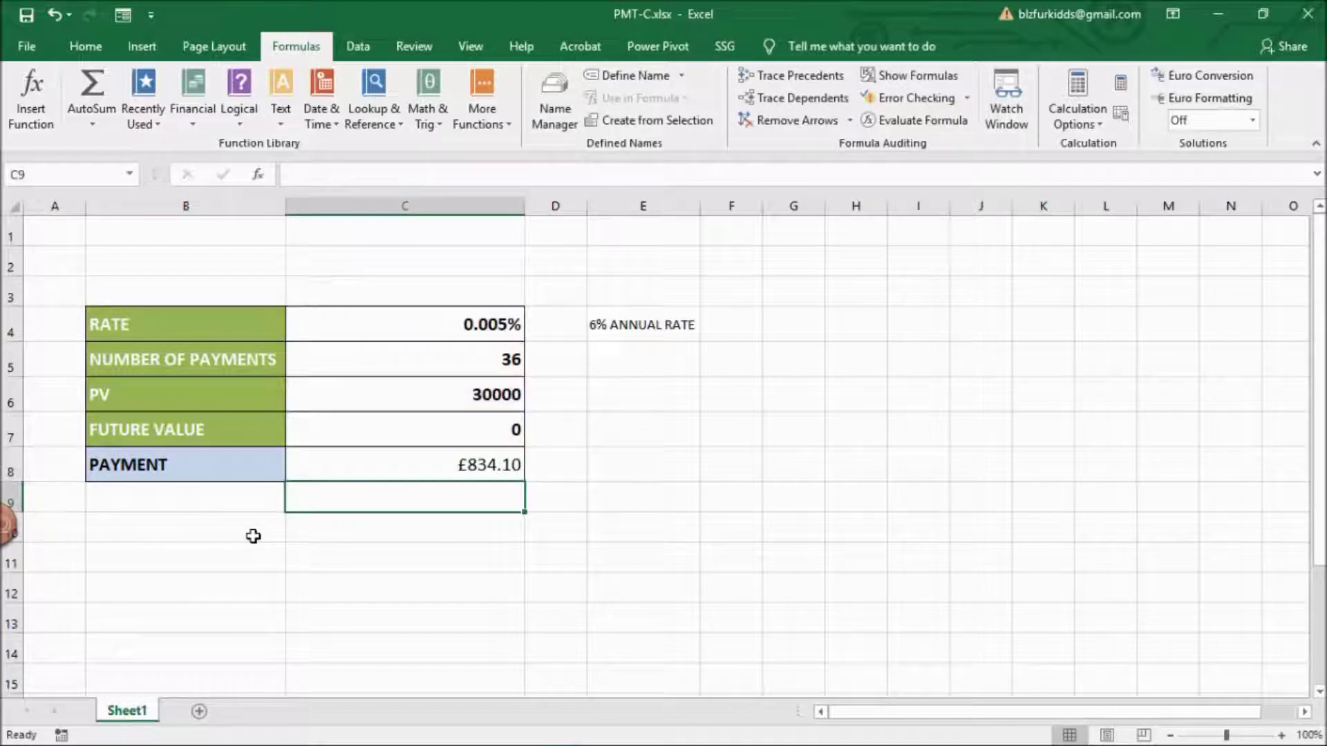
pyautogui.click(431, 559)
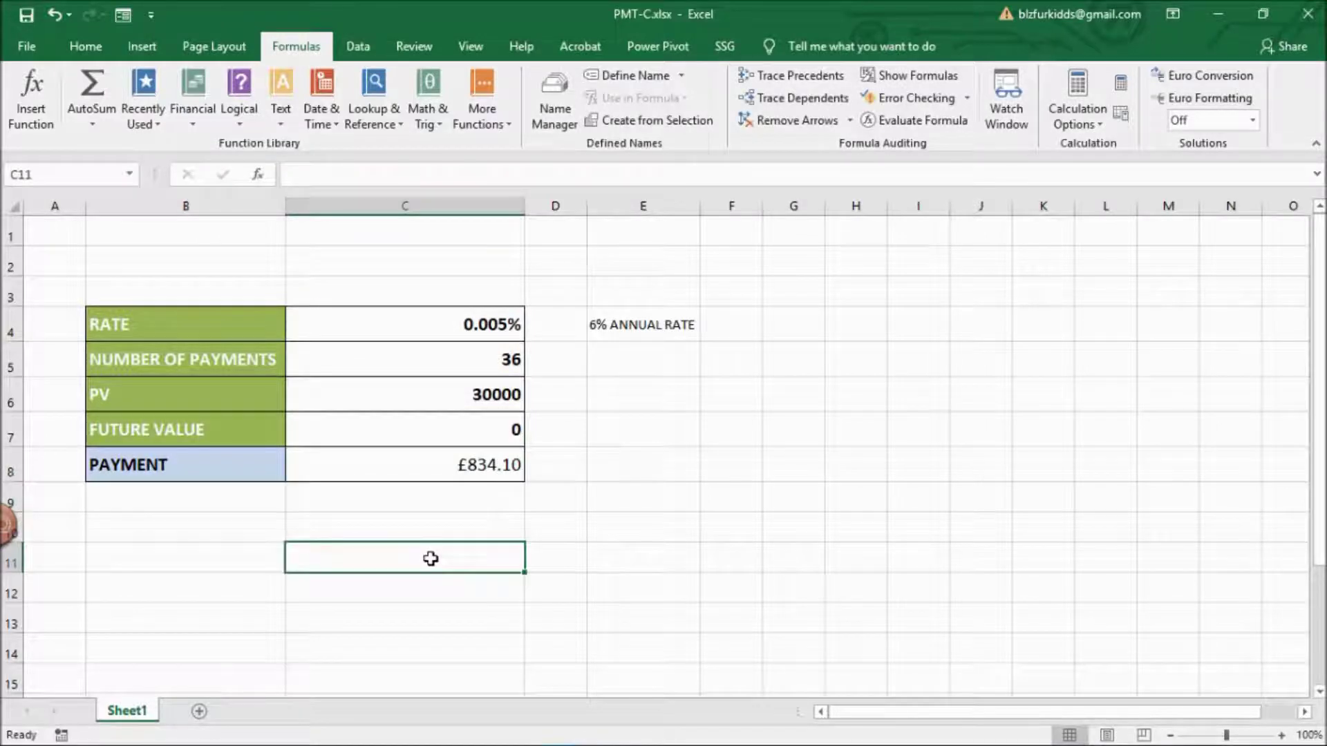
# - Change the loan's present value in cell C6 to 25000
pyautogui.click(453, 396)
pyautogui.write('25000')
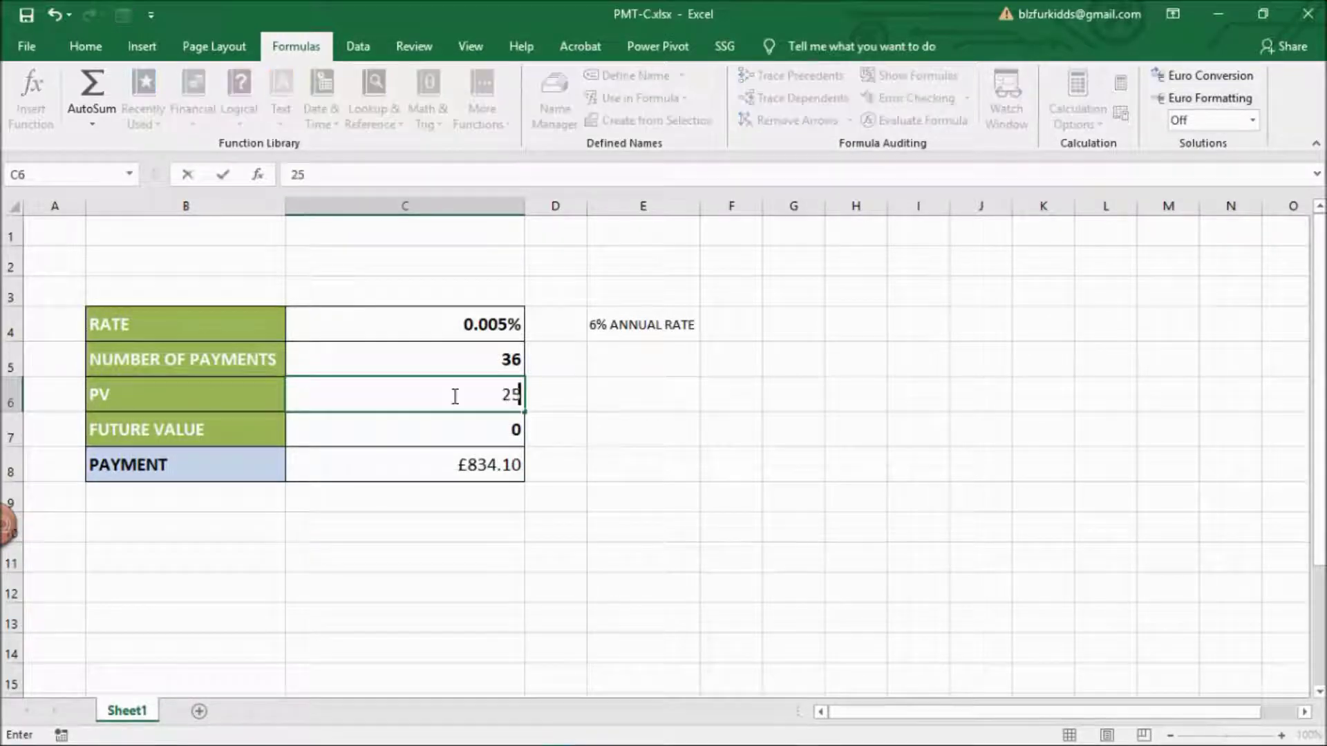
pyautogui.press('Return')
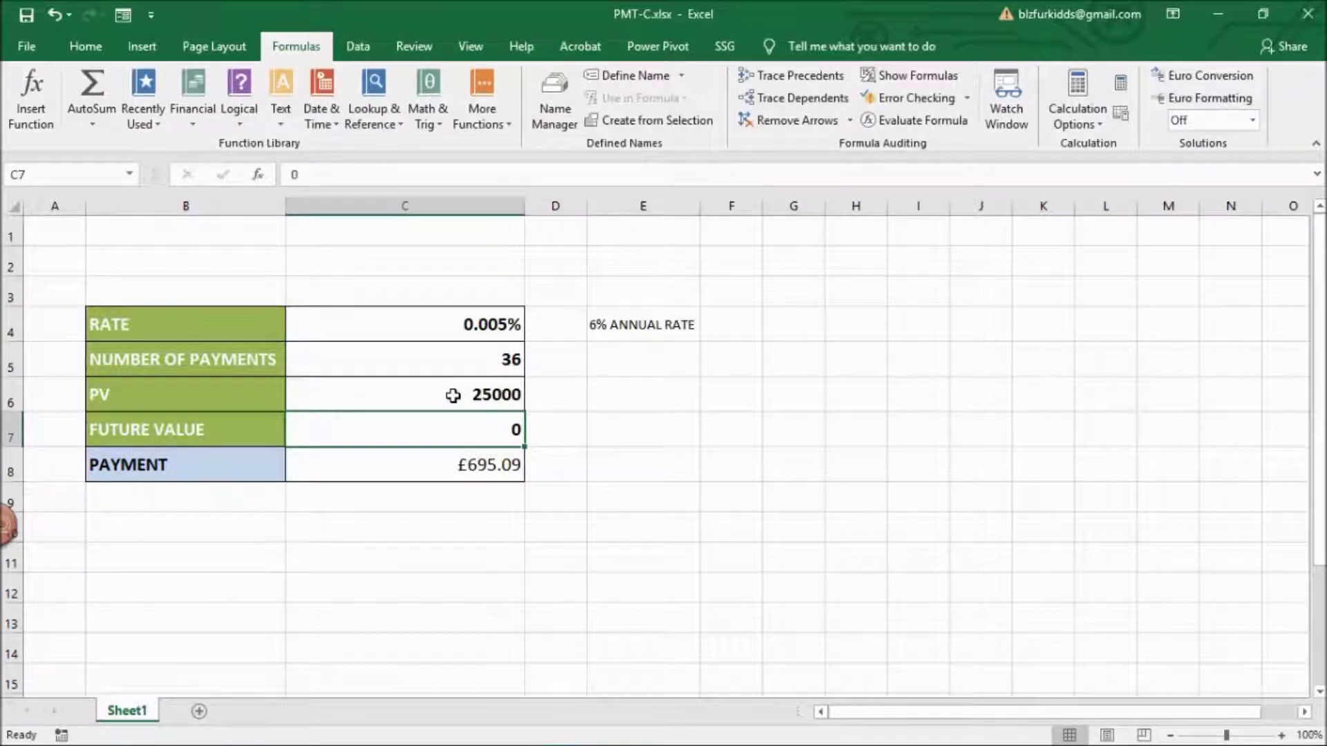
# - Change the loan's present value in C6 to 30000 and the number of payments in C5 to 48
pyautogui.click(452, 395)
pyautogui.write('30000')
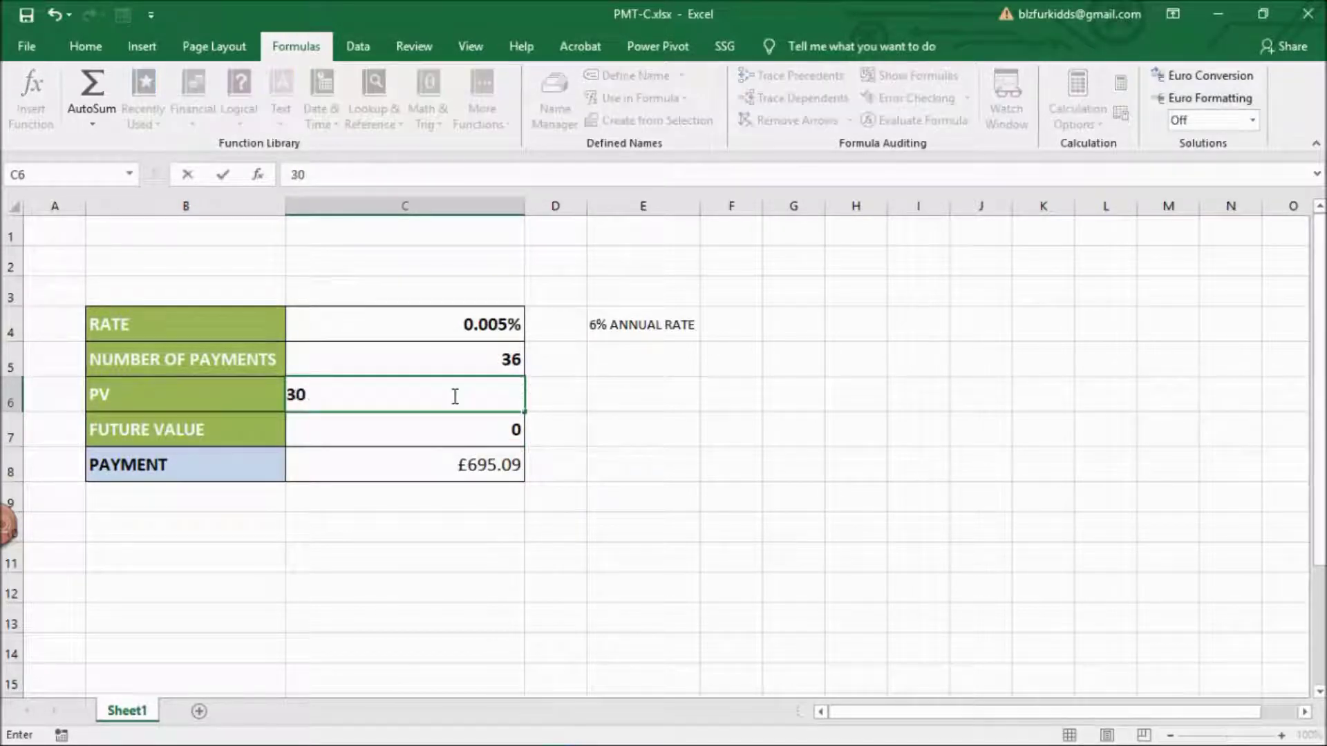
pyautogui.press('Return')
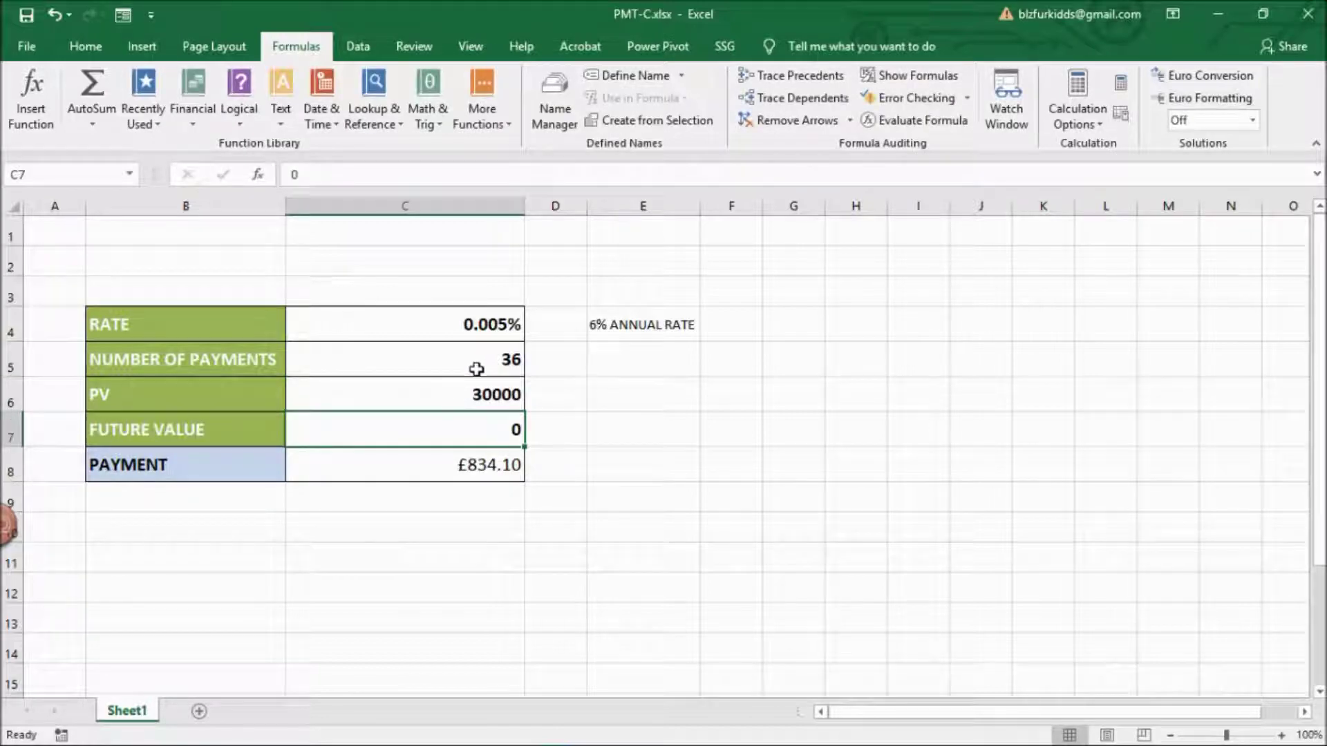
pyautogui.click(479, 365)
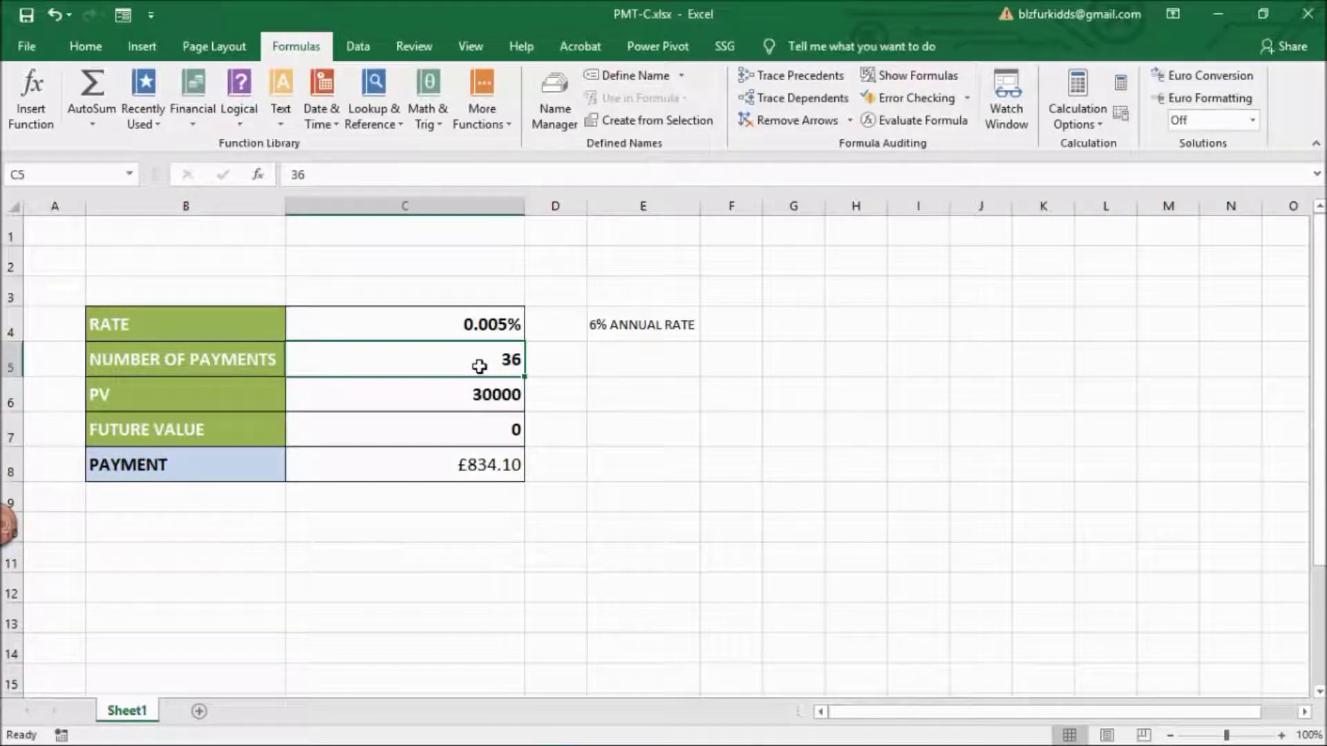
pyautogui.write('48')
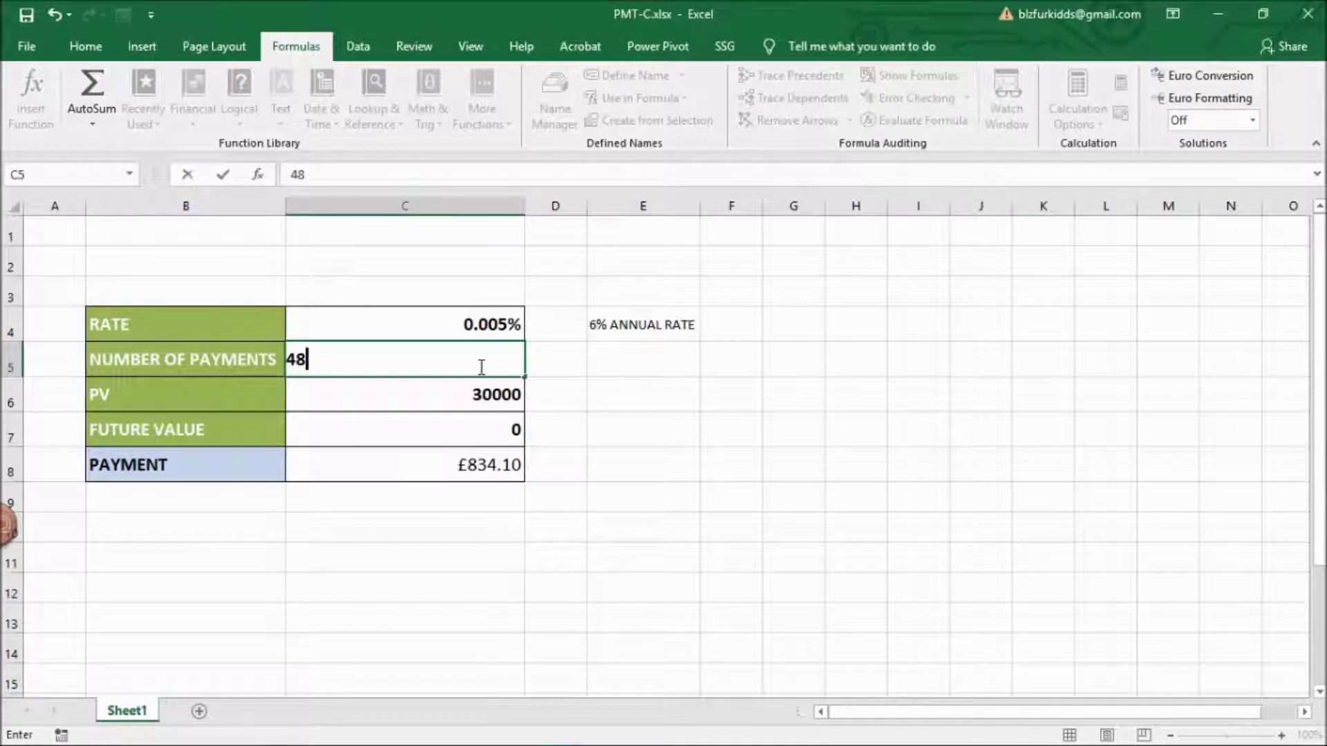
pyautogui.press('Return')
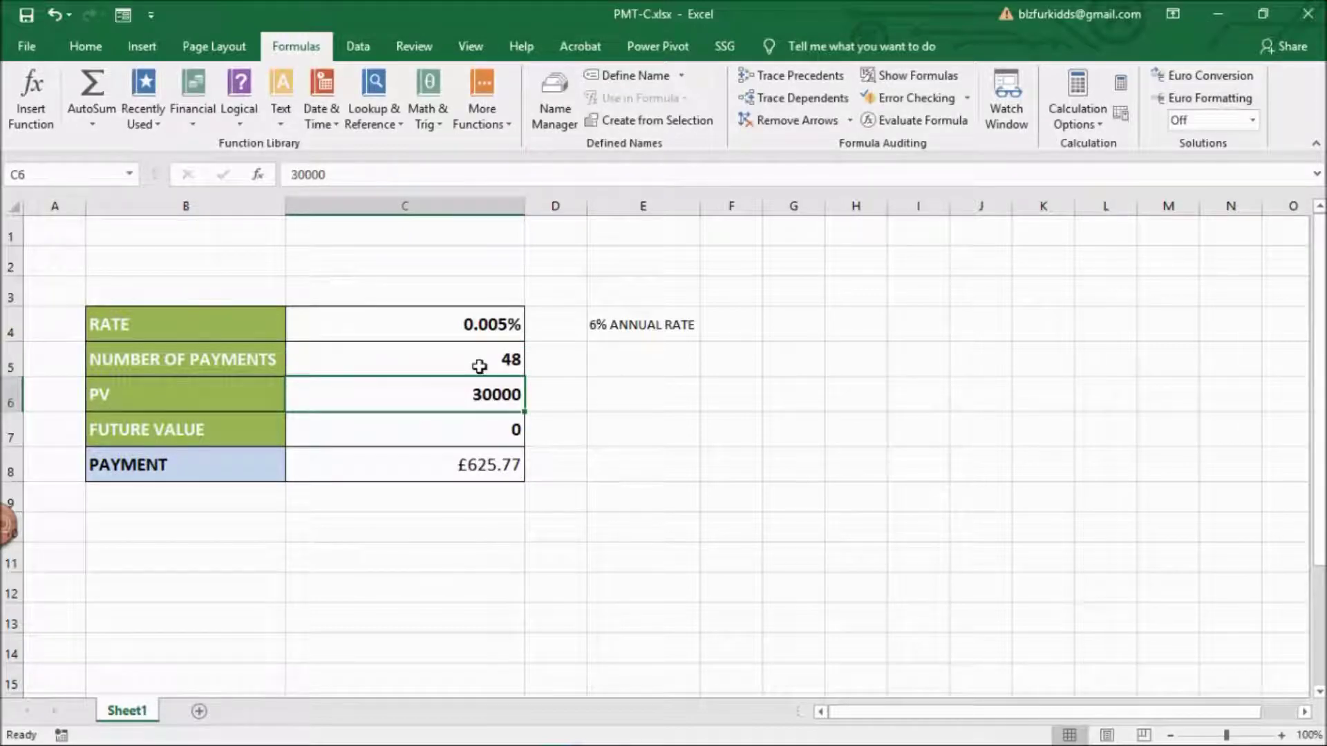
pyautogui.click(407, 530)
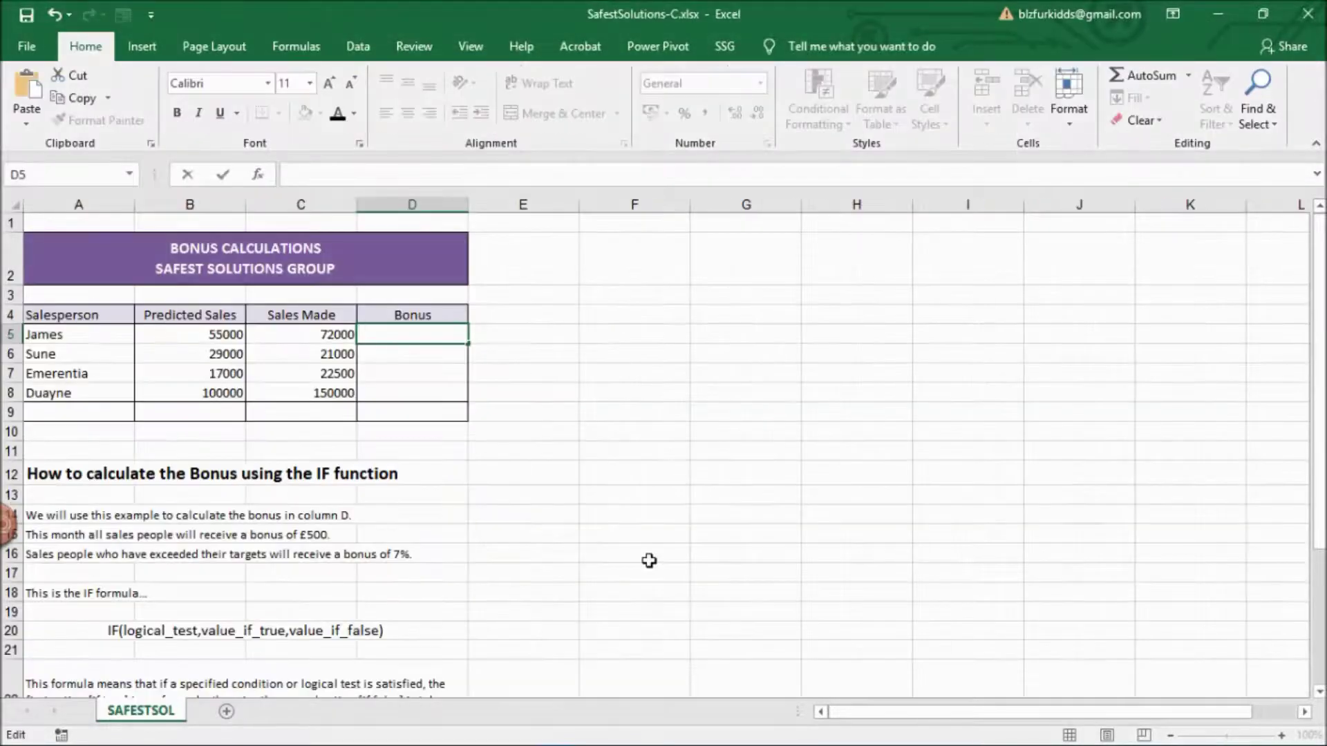
# - In the SafestSolutions-C.xlsx workbook, start an IF formula in Bonus cell D5 with the logical test C5>B5
pyautogui.write('=i')
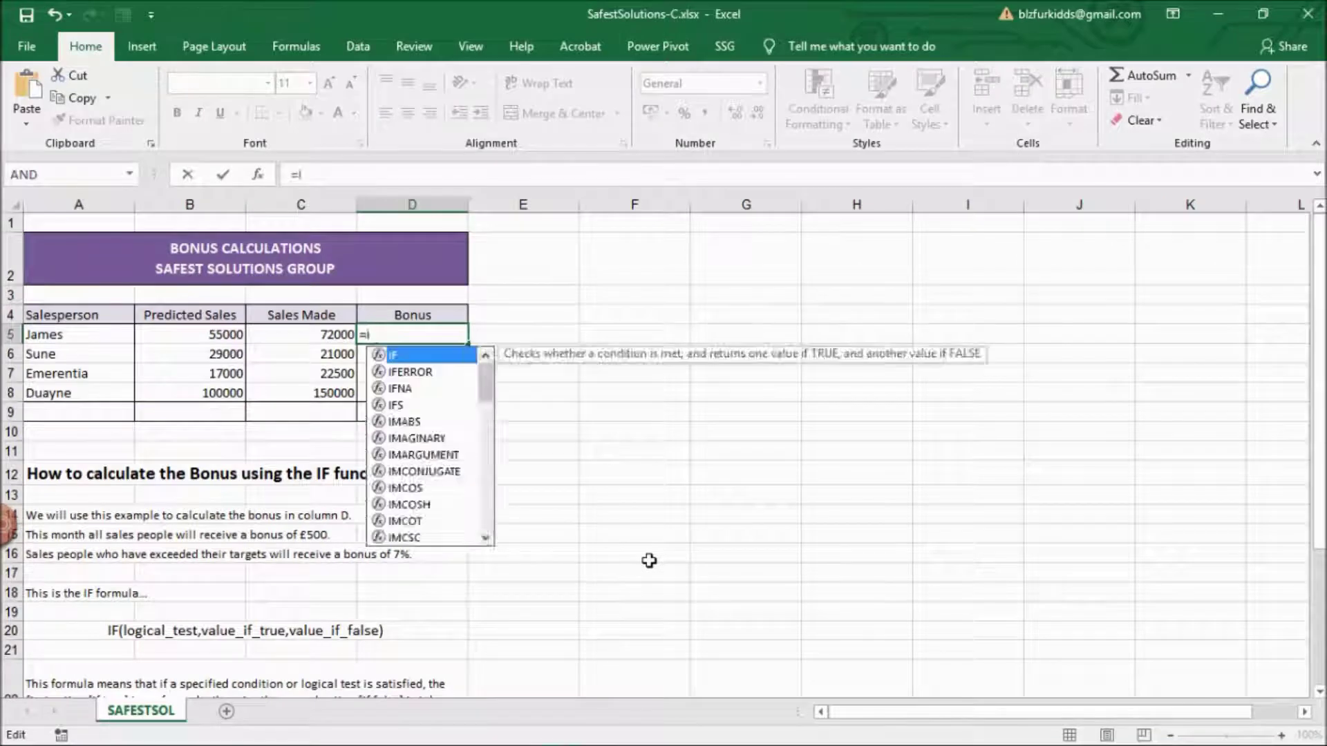
pyautogui.write('f(')
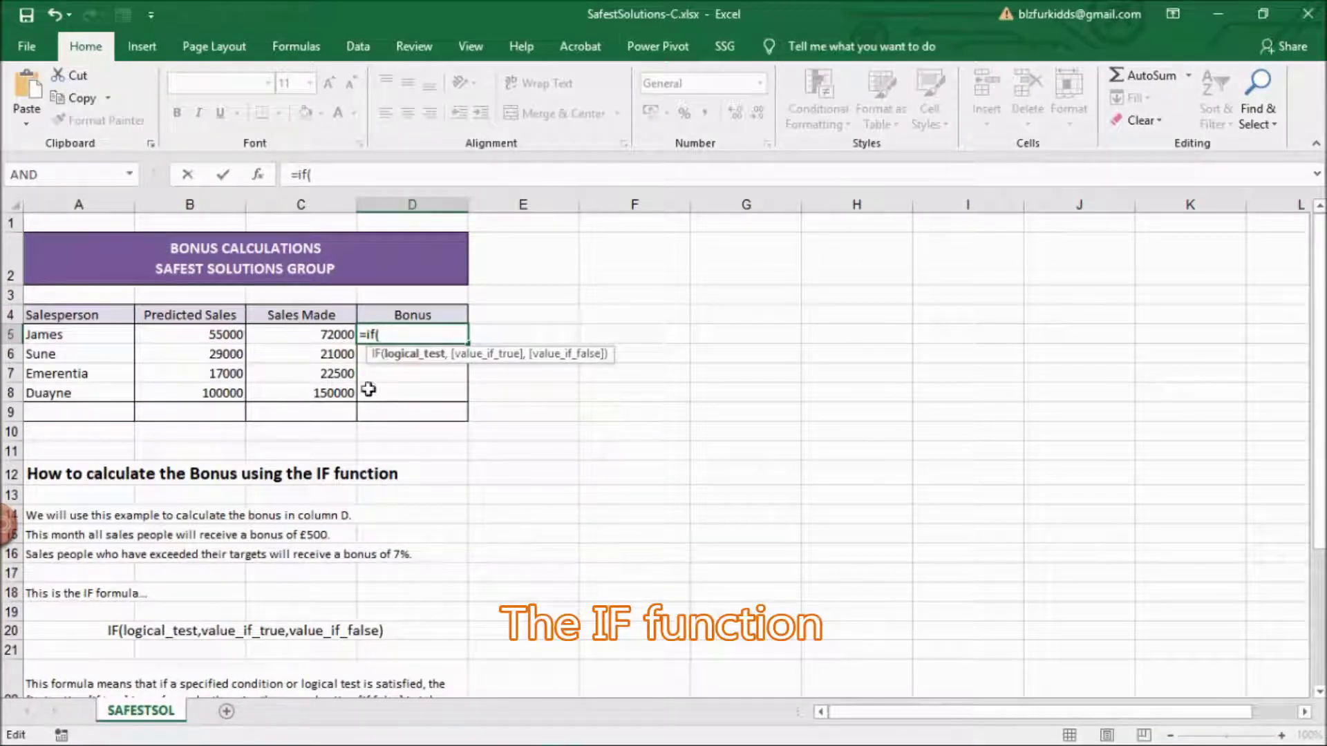
pyautogui.click(323, 334)
pyautogui.write('>')
pyautogui.click(232, 334)
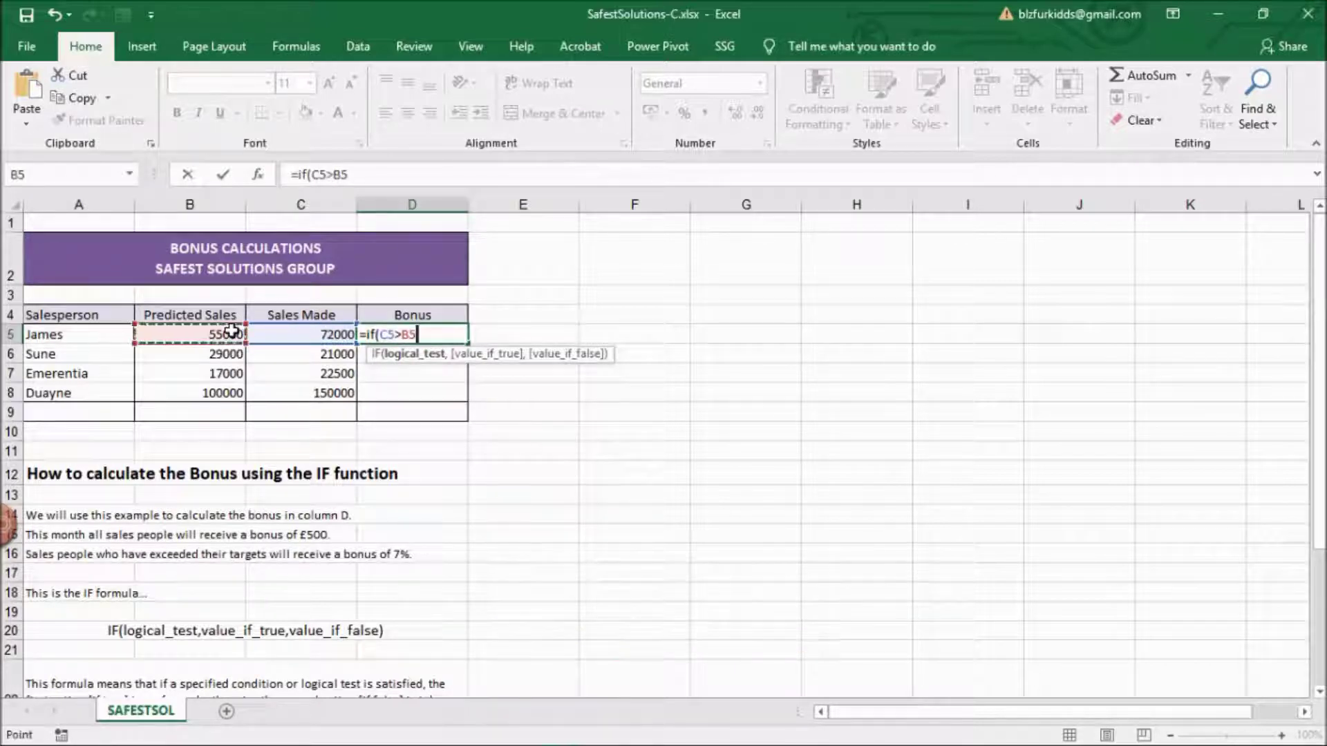
pyautogui.write(',')
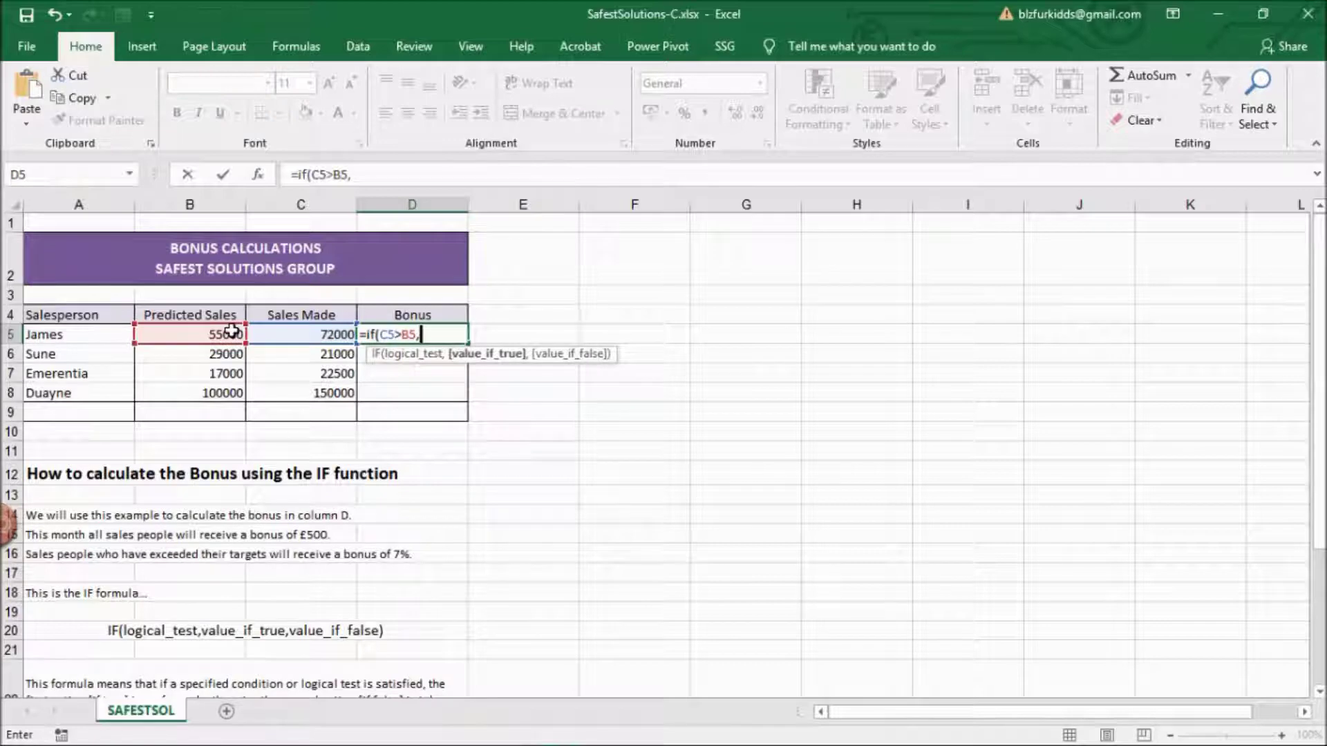
# - Complete D5's IF formula with 500+(C5-B5)*7% as the value if true and 500 as the value if false
pyautogui.scroll(-1, 411, 323)
pyautogui.write('500')
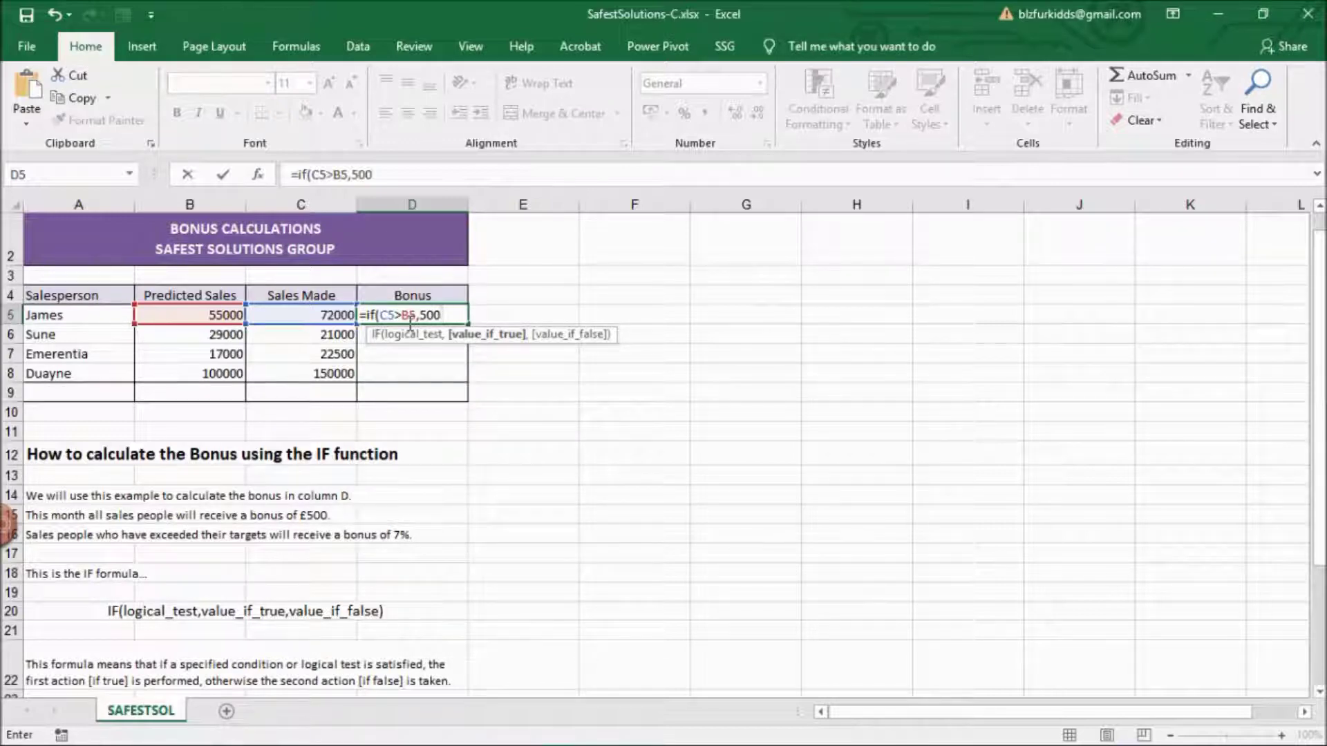
pyautogui.scroll(1, 411, 321)
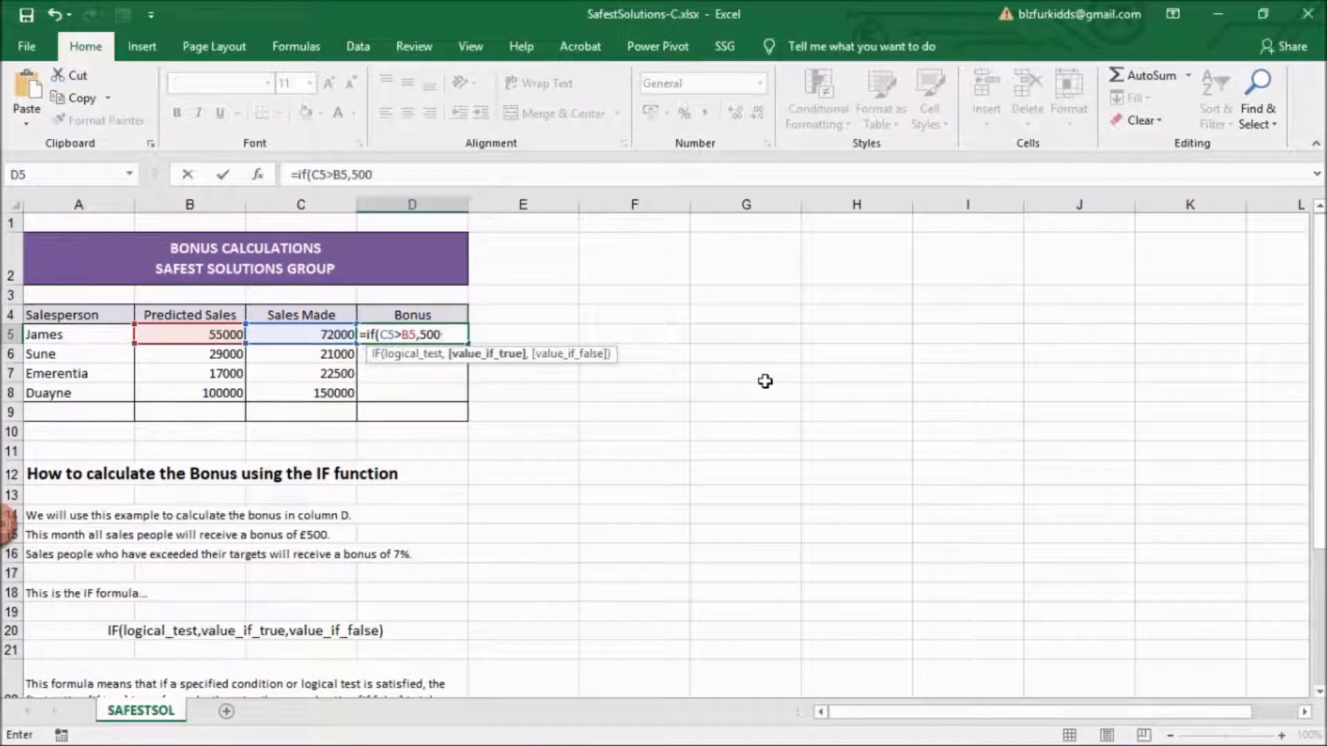
pyautogui.write('(')
pyautogui.click(301, 337)
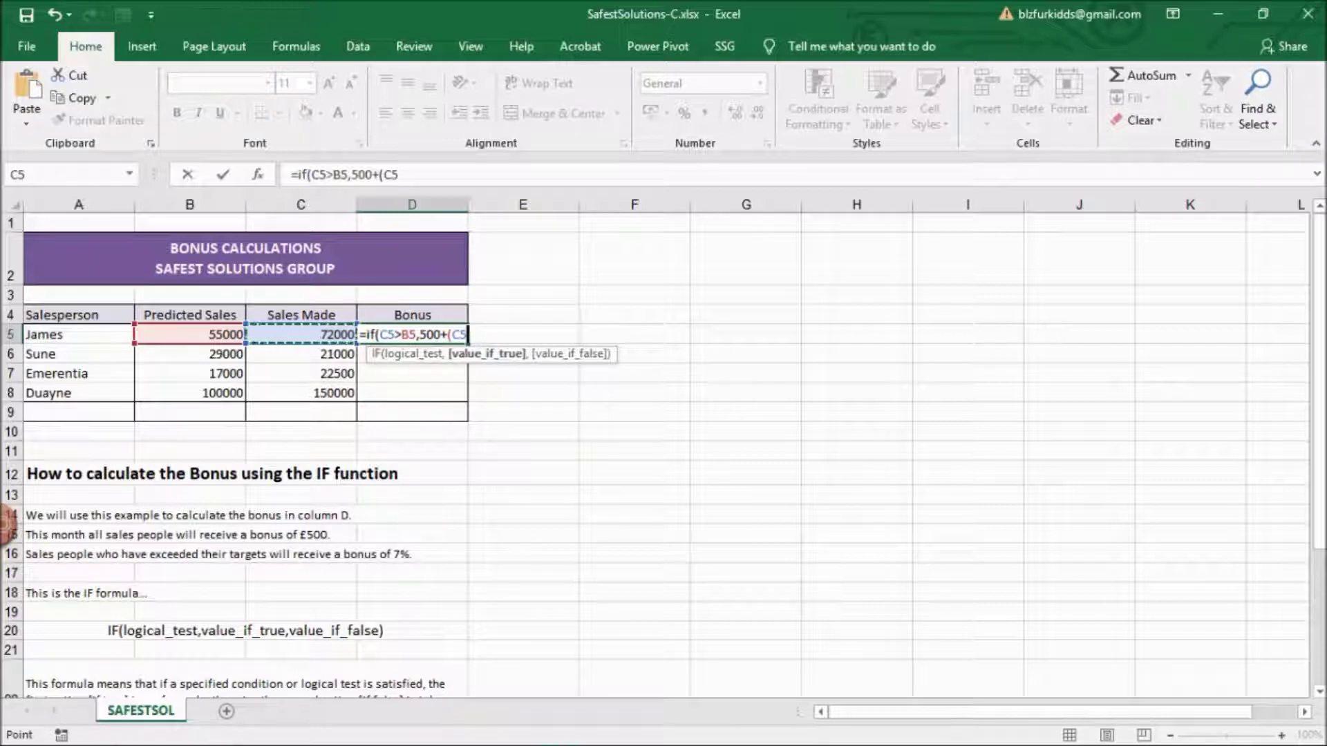
pyautogui.write('-')
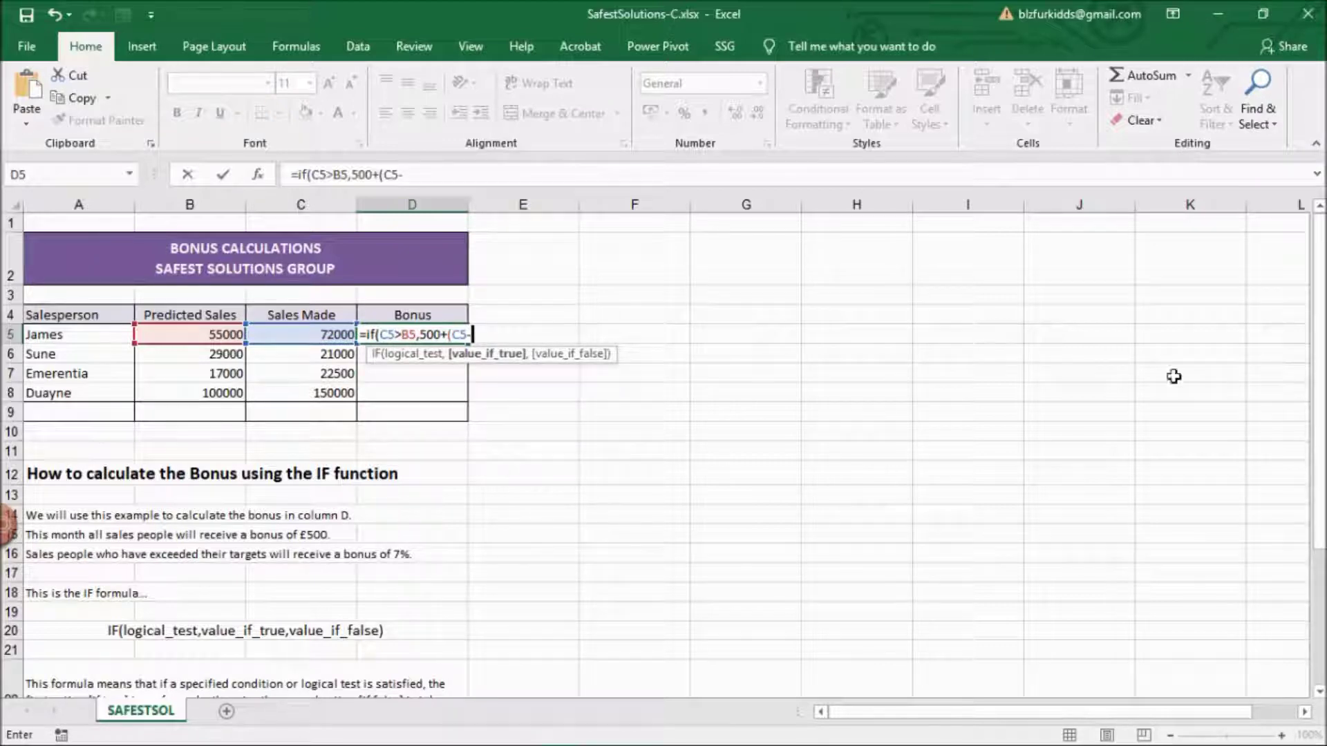
pyautogui.click(228, 334)
pyautogui.press('capslock')
pyautogui.write(')')
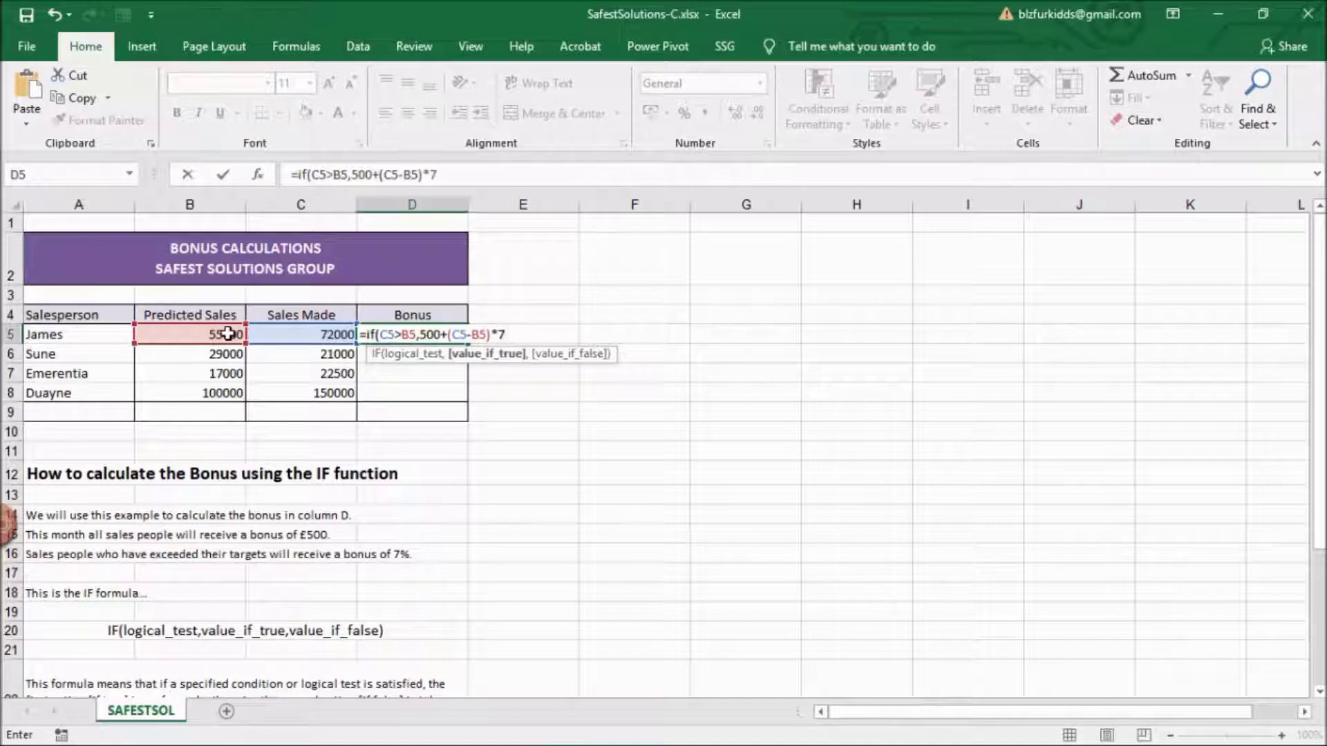
pyautogui.write('*7')
pyautogui.scroll(-1, 934, 461)
pyautogui.write('%,500')
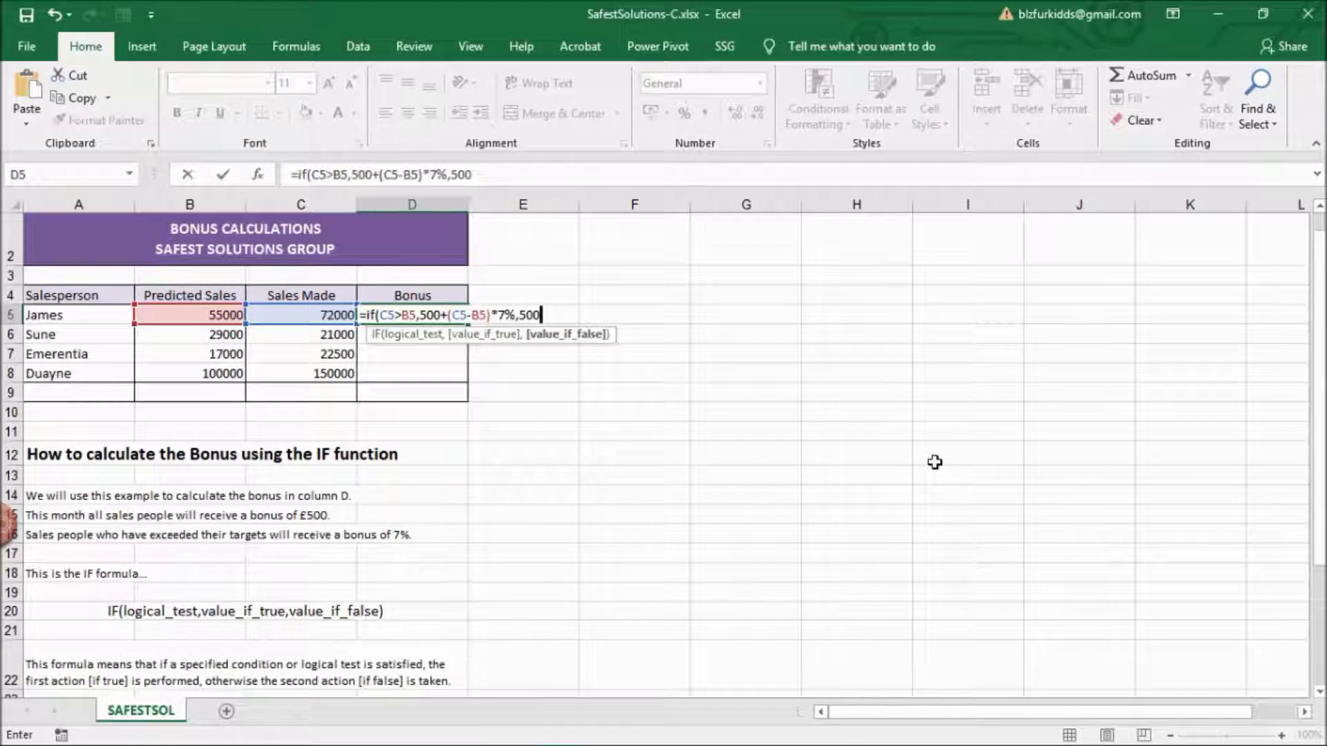
pyautogui.write(')')
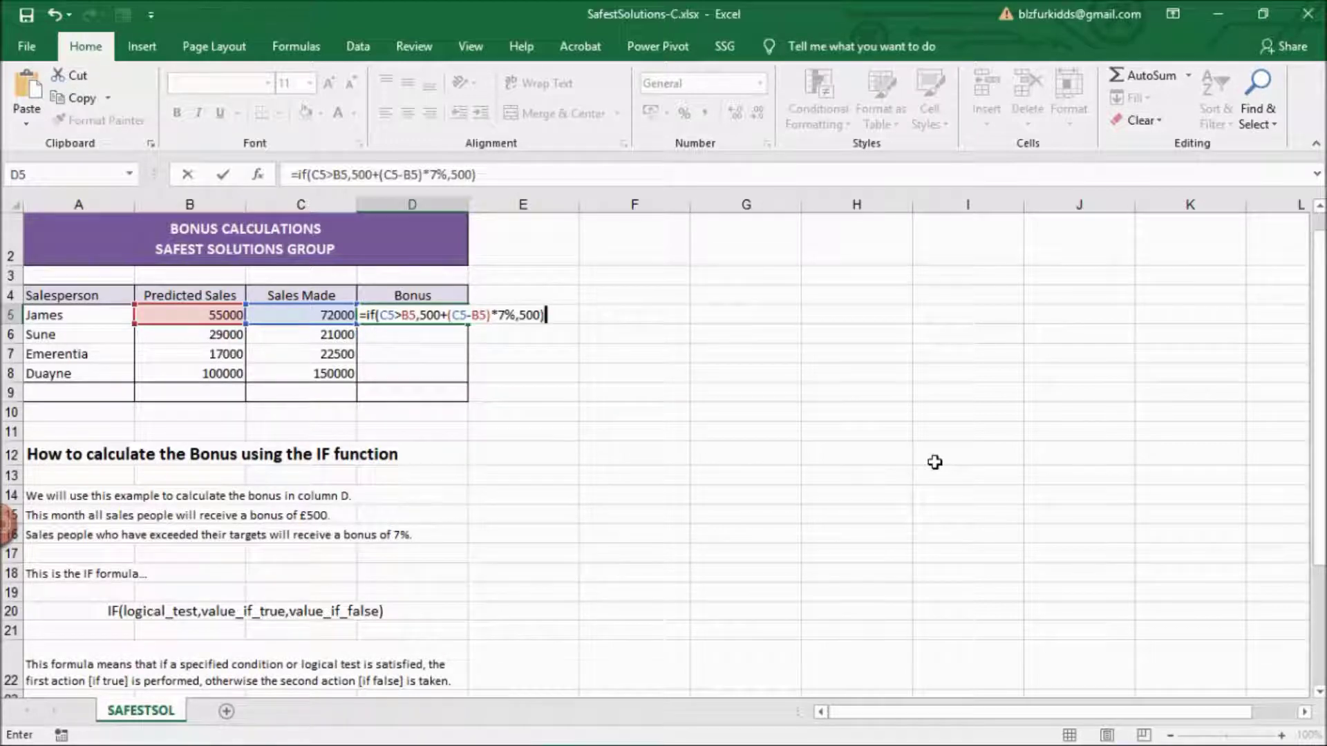
pyautogui.press('Return')
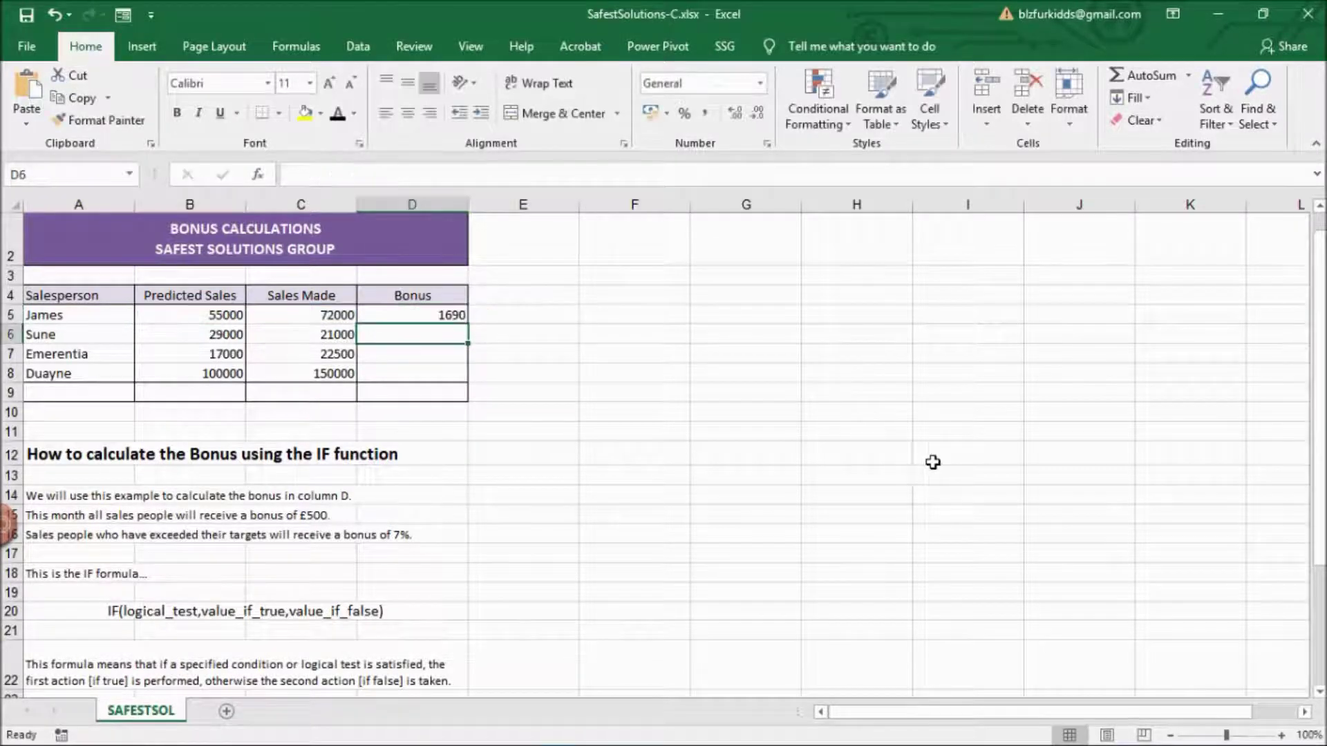
# - Fill the bonus formula from D5 down to D8
pyautogui.click(460, 315)
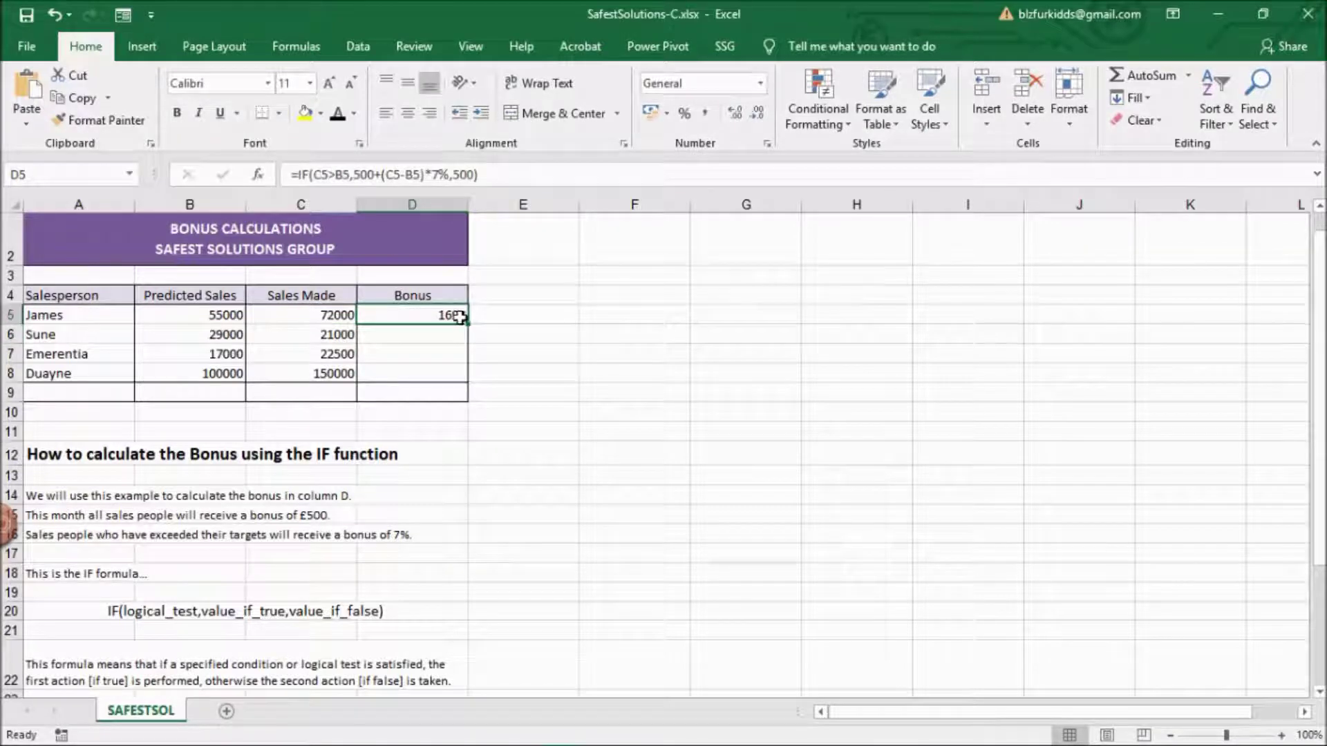
pyautogui.moveTo(467, 328); pyautogui.dragTo(471, 384)
pyautogui.click(607, 387)
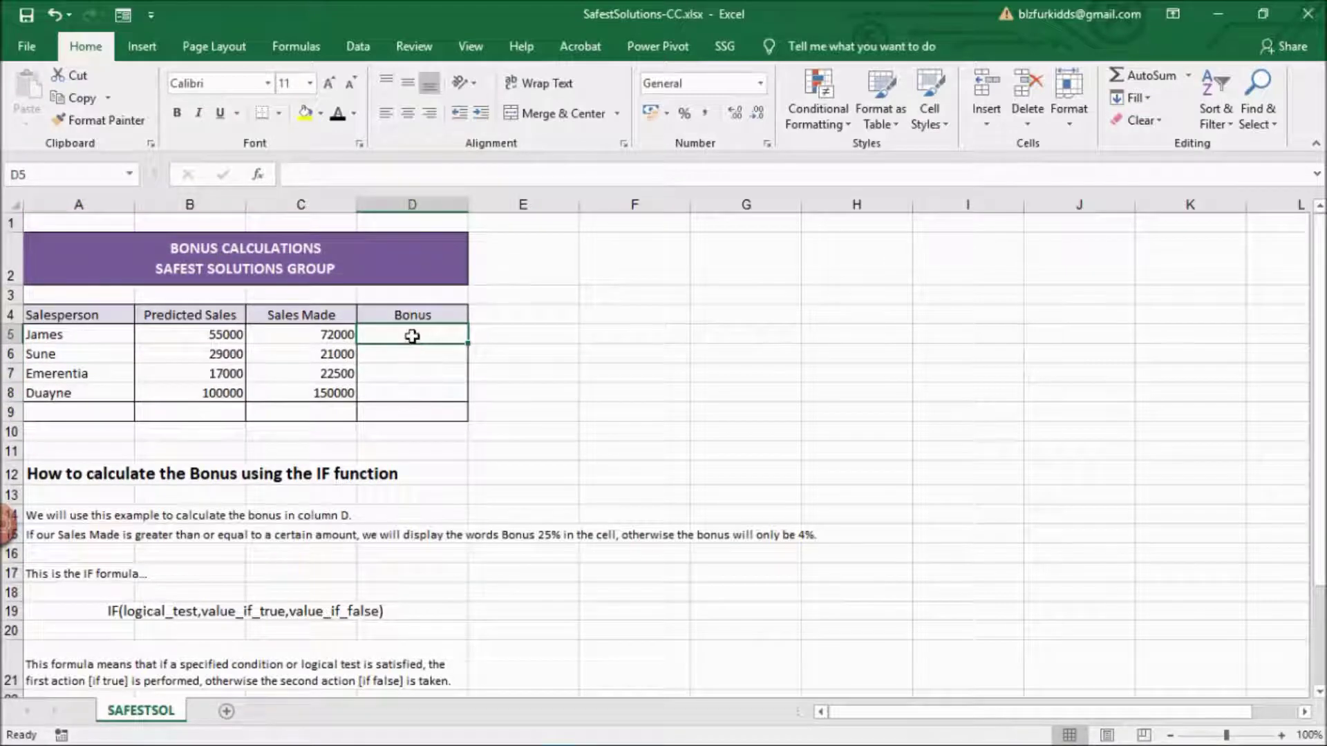
# - In the SafestSolutions-CC.xlsx workbook, start an IF formula in Bonus cell D5 with the logical test C5>=69000
pyautogui.doubleClick(412, 337)
pyautogui.write('=if')
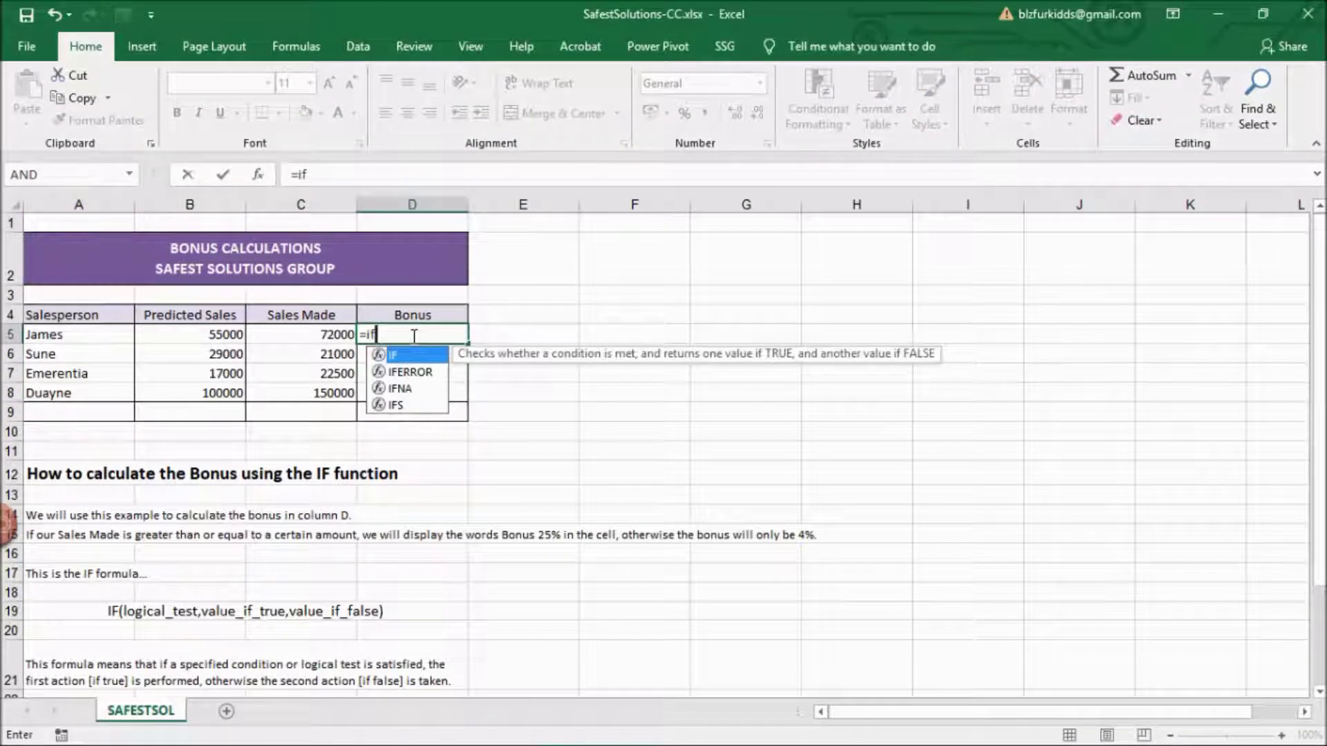
pyautogui.write('(')
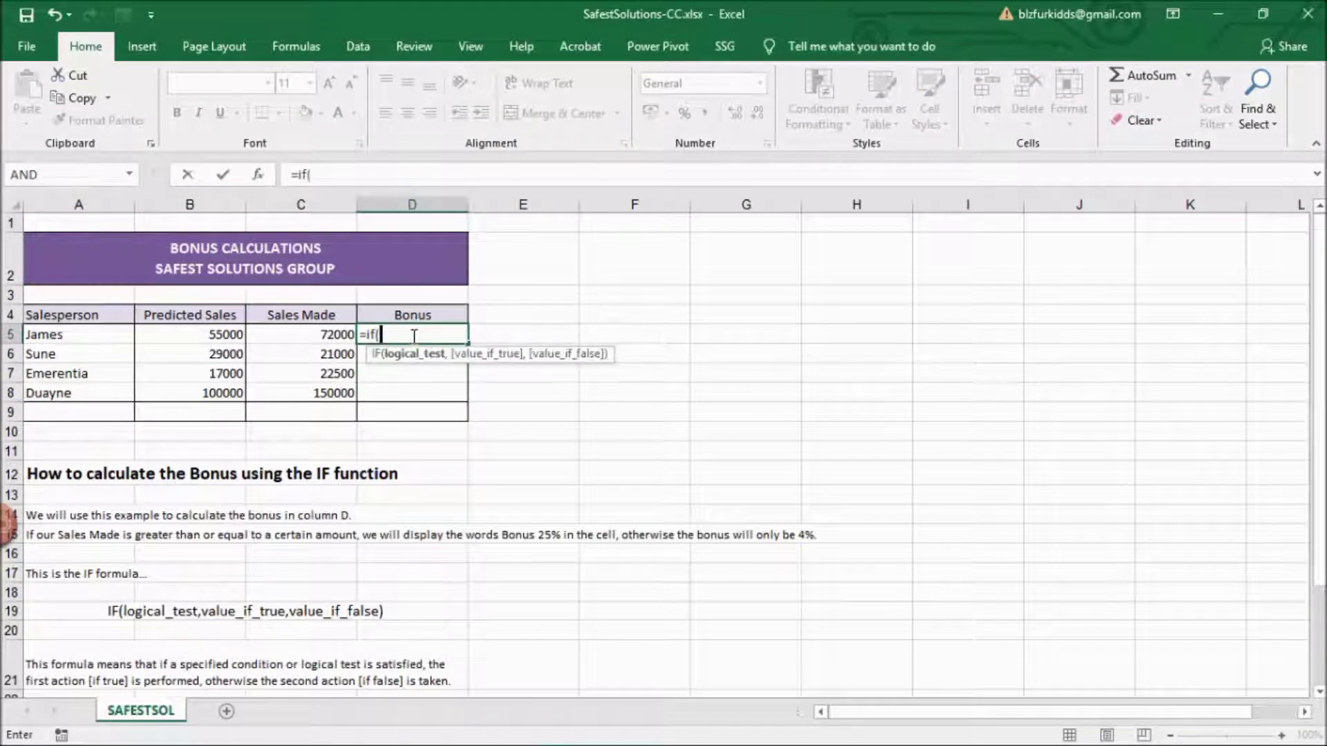
pyautogui.click(333, 333)
pyautogui.write('>')
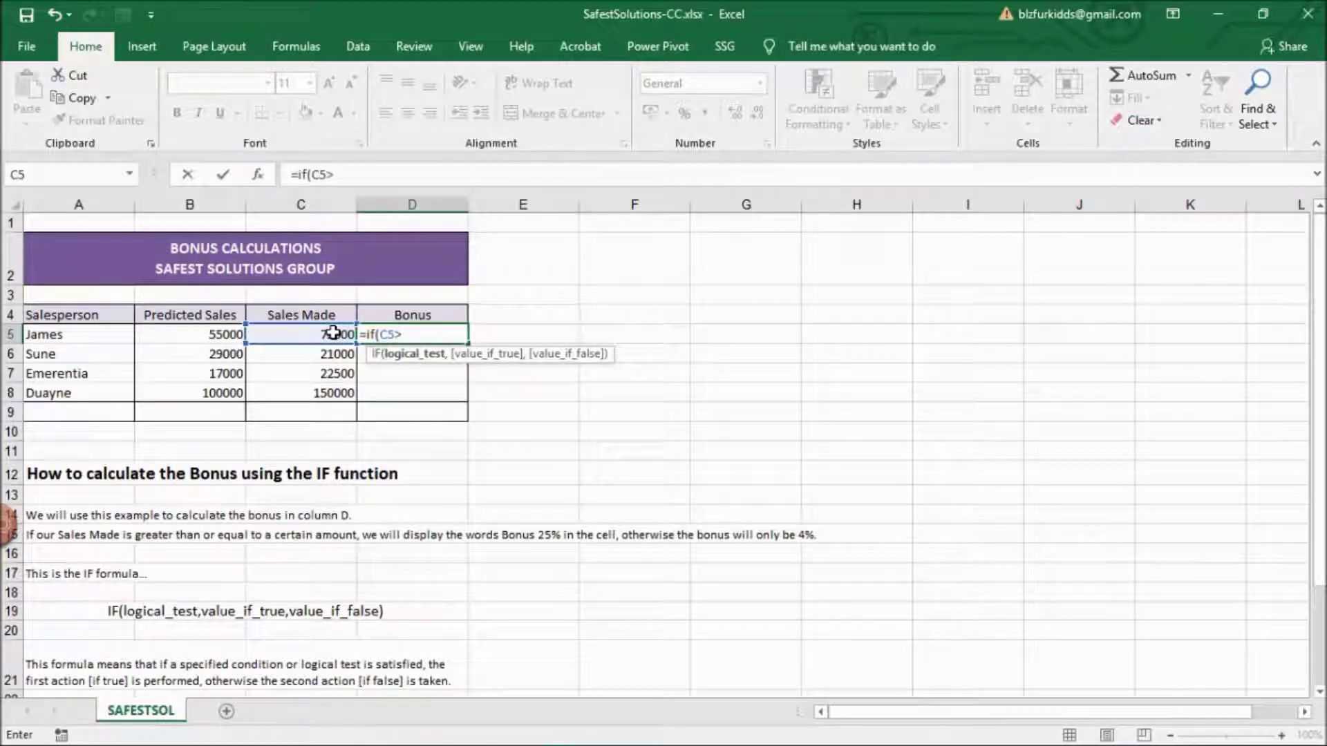
pyautogui.write('=69000,')
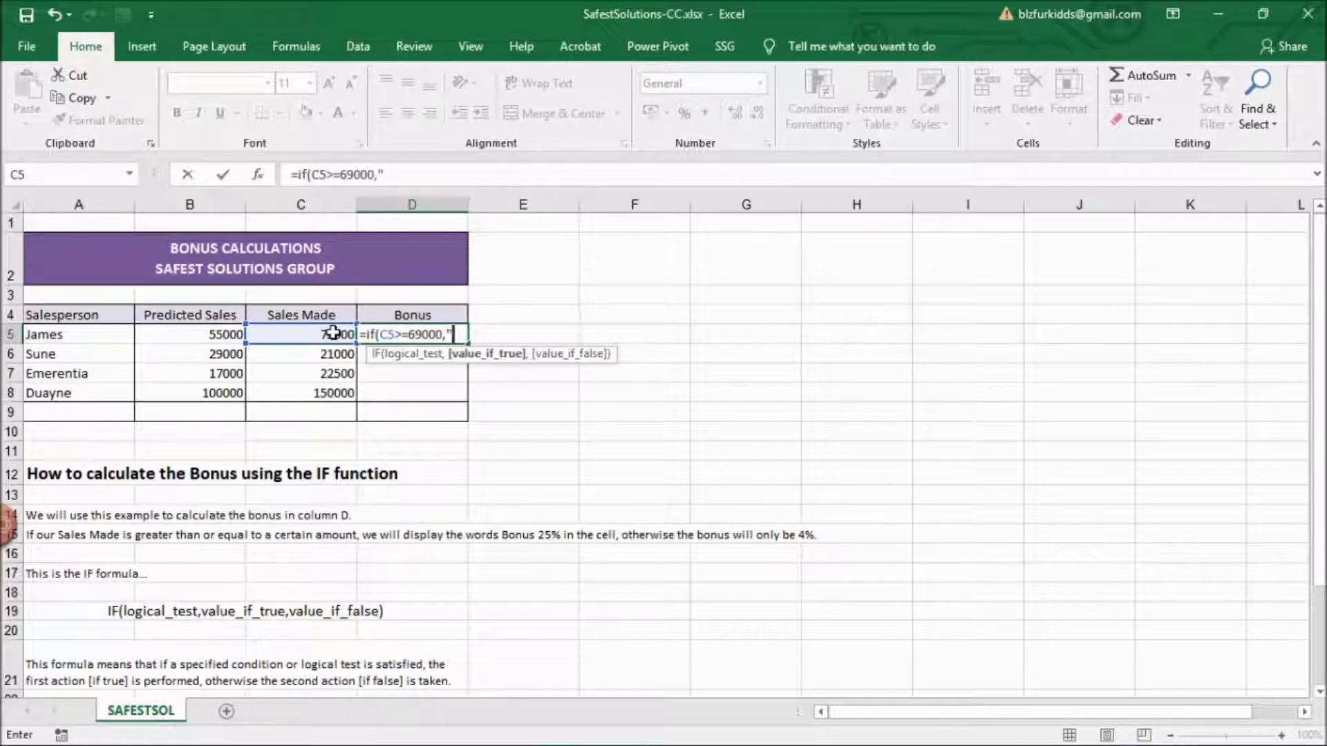
# - Complete D5's IF formula with the text "Bonus 25%" if true and "Bonus 4%" if false
pyautogui.write('"Bonus 25%')
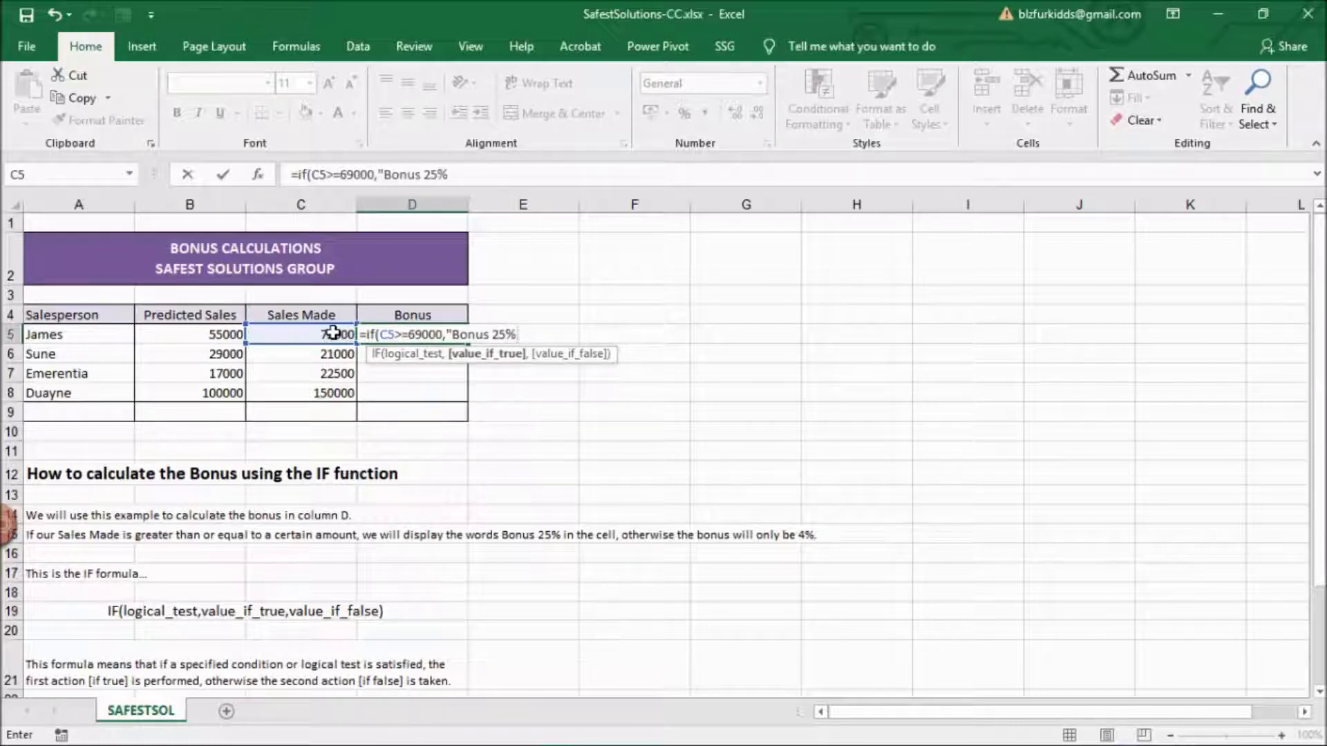
pyautogui.write('"')
pyautogui.write(',"B')
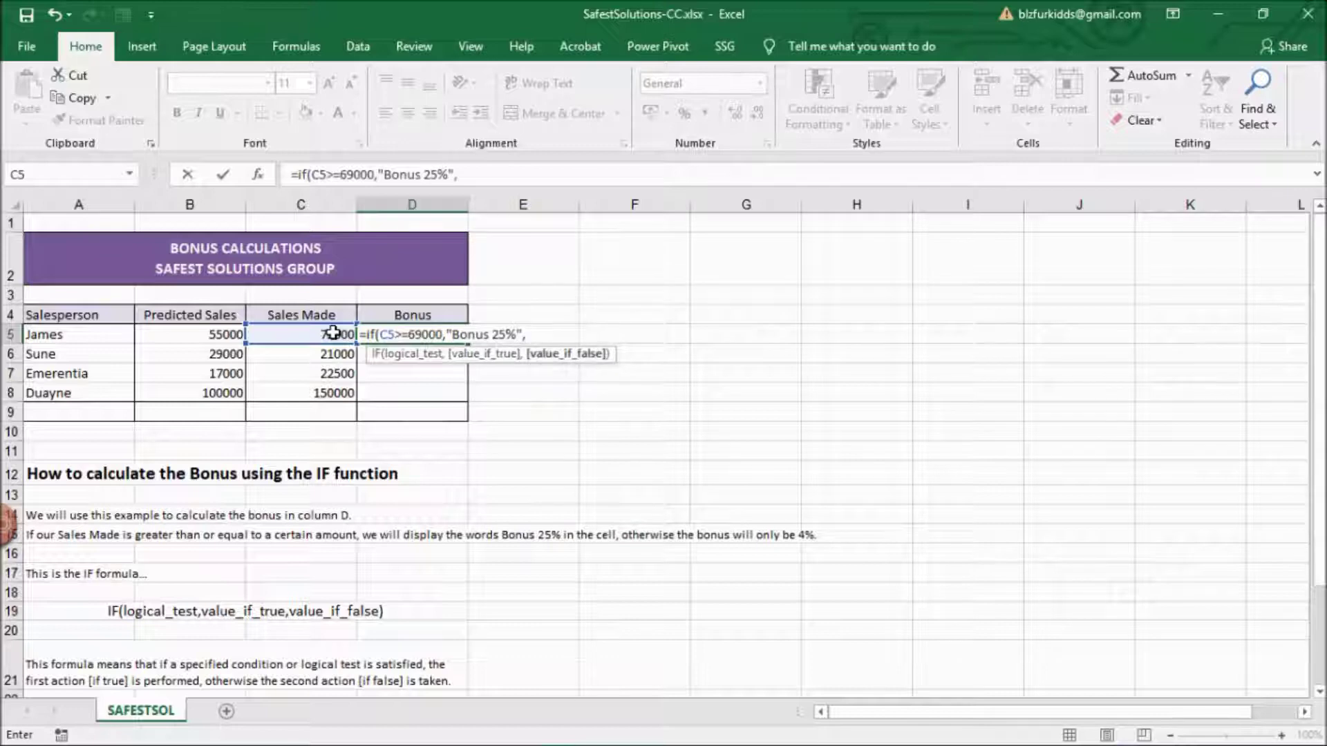
pyautogui.write('onus 4%")')
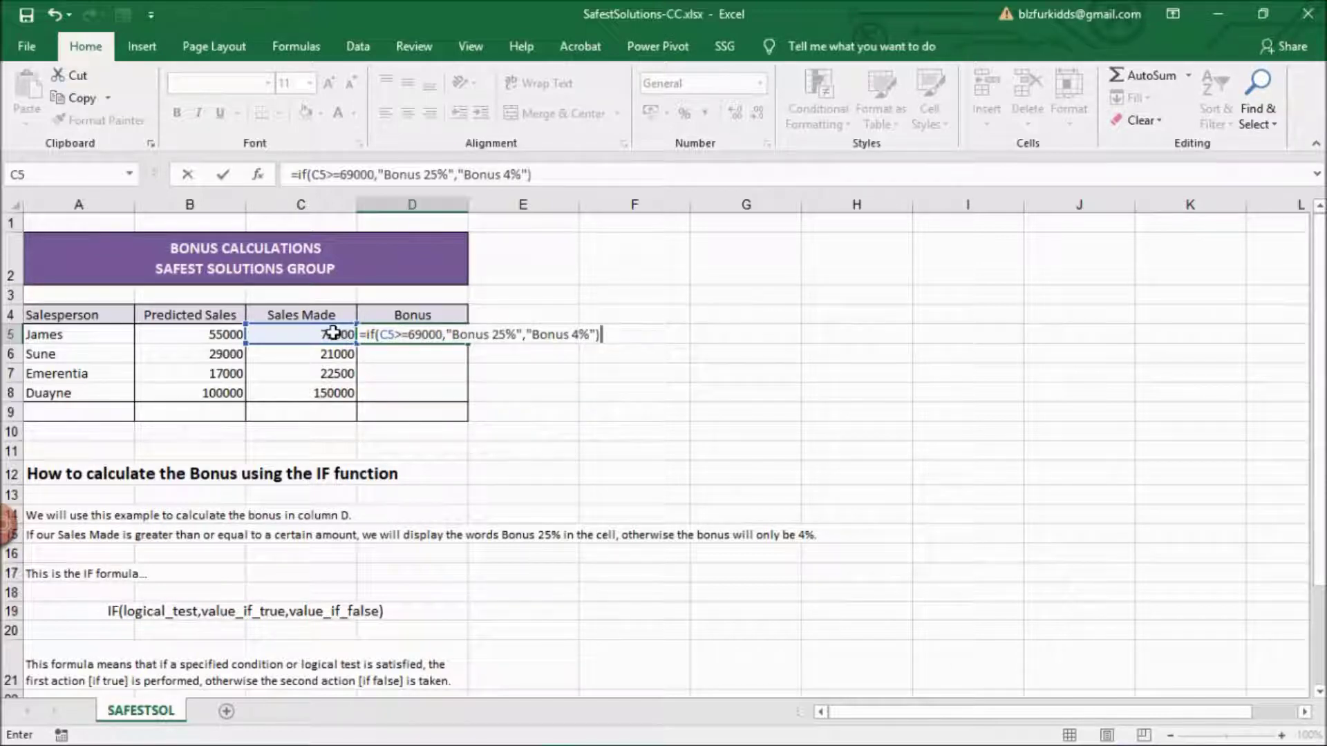
pyautogui.press('Return')
# - Copy the text-based bonus formula from D5 down through D8 for the remaining salespeople
pyautogui.click(382, 334)
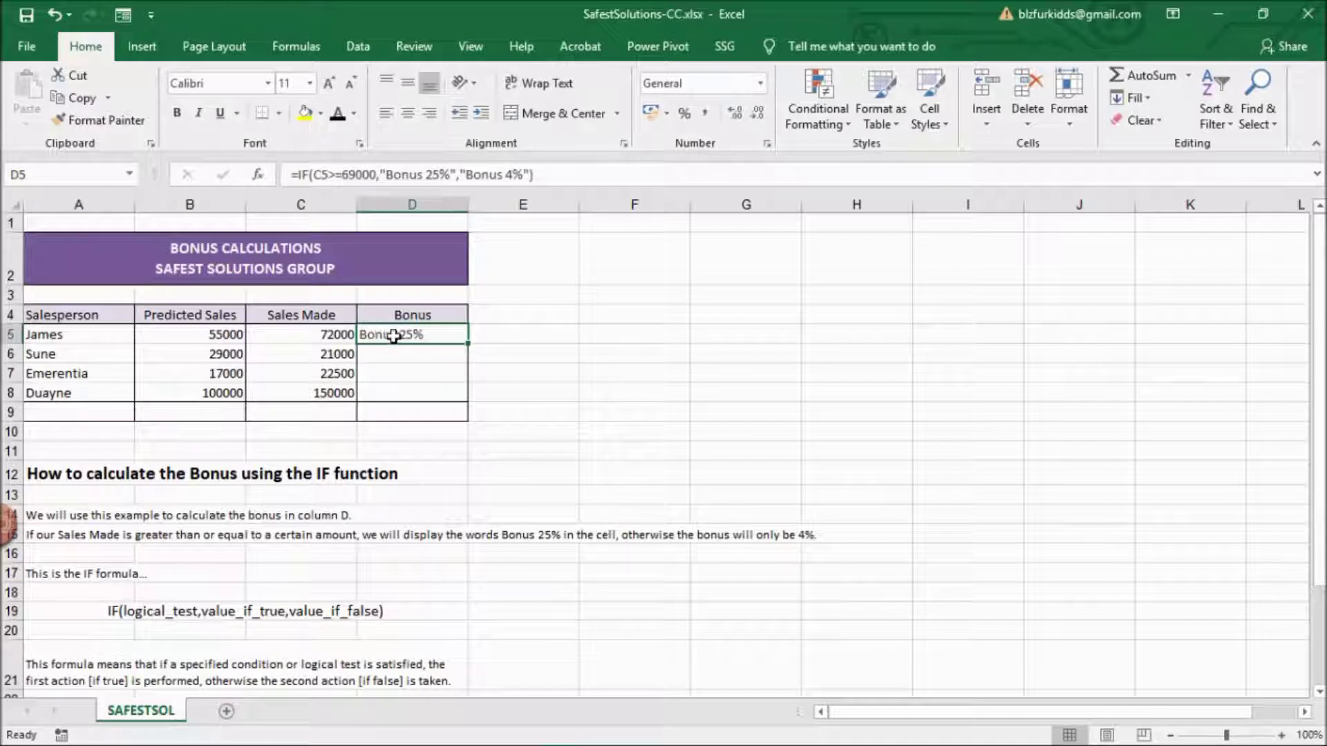
pyautogui.doubleClick(467, 344)
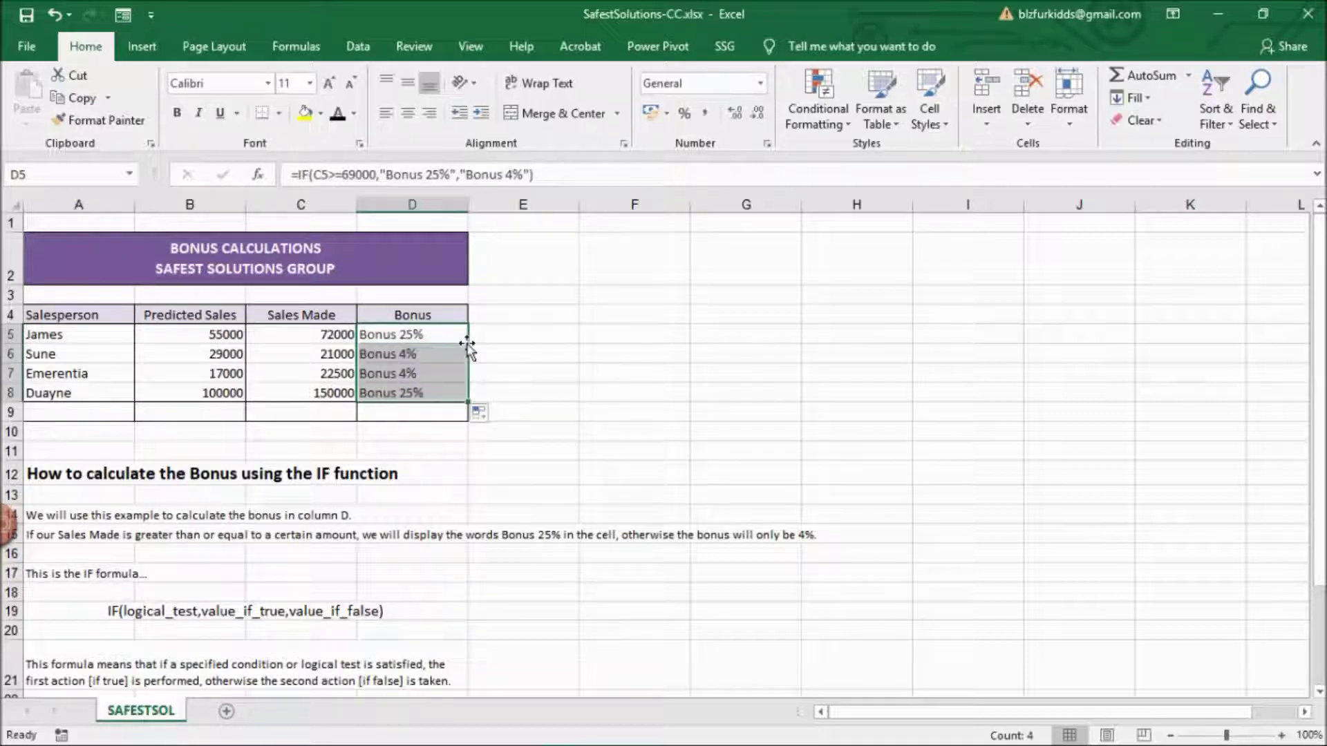
pyautogui.click(563, 497)
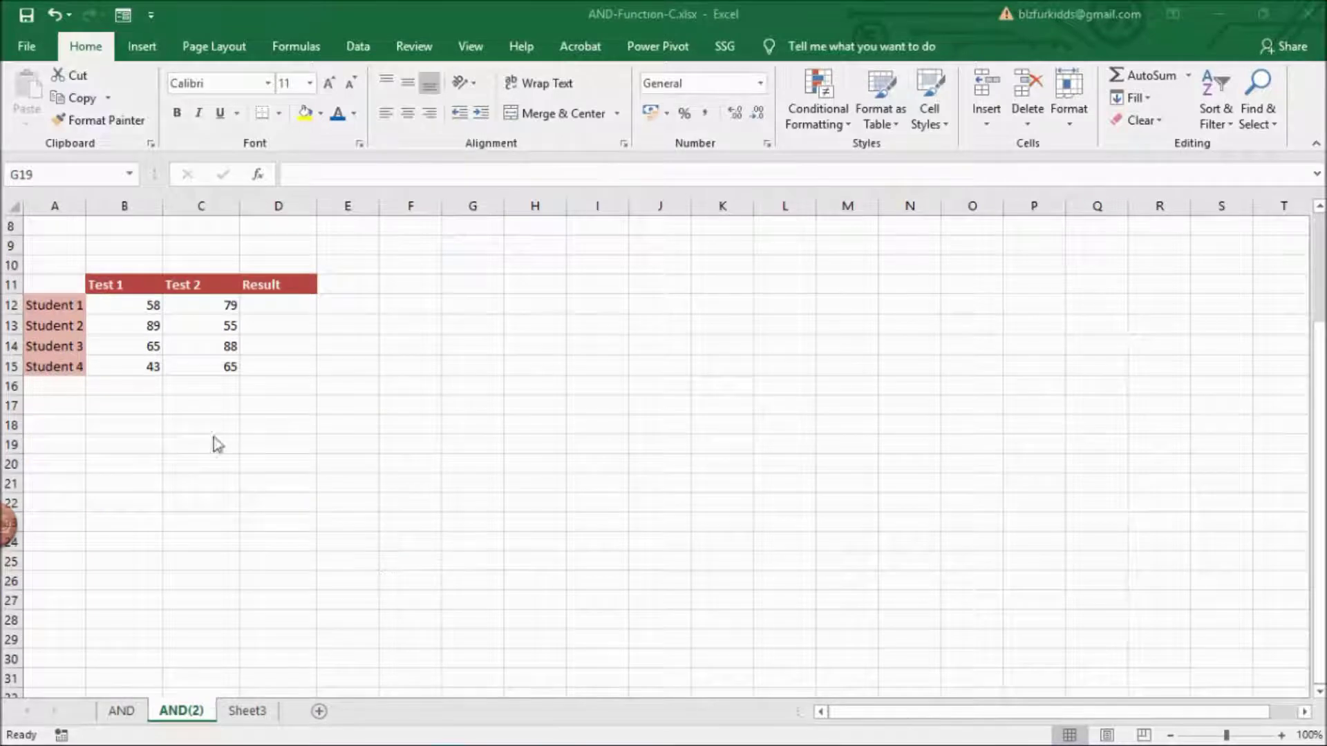
# - Enter the formula =AND(B12>=48,C12>=85) in Student 1's Result cell D12 on the AND(2) sheet
pyautogui.click(281, 304)
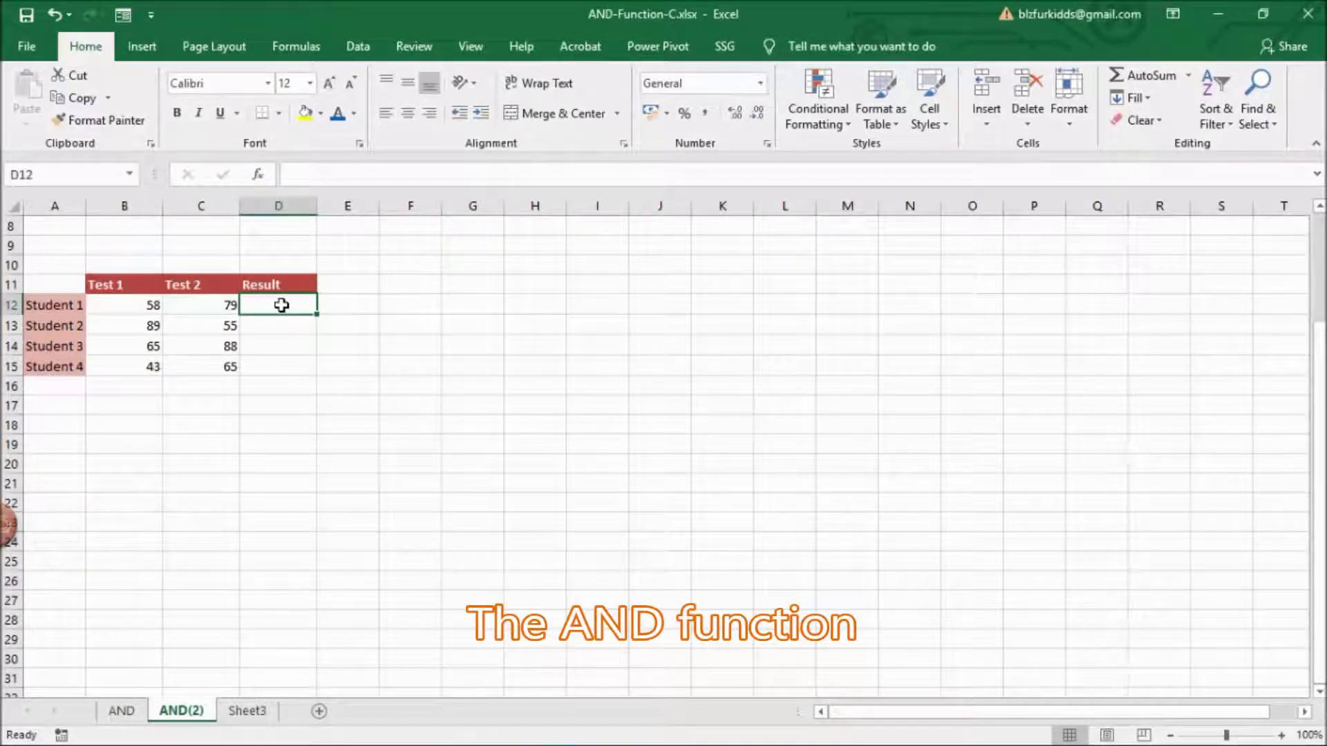
pyautogui.write('=AND')
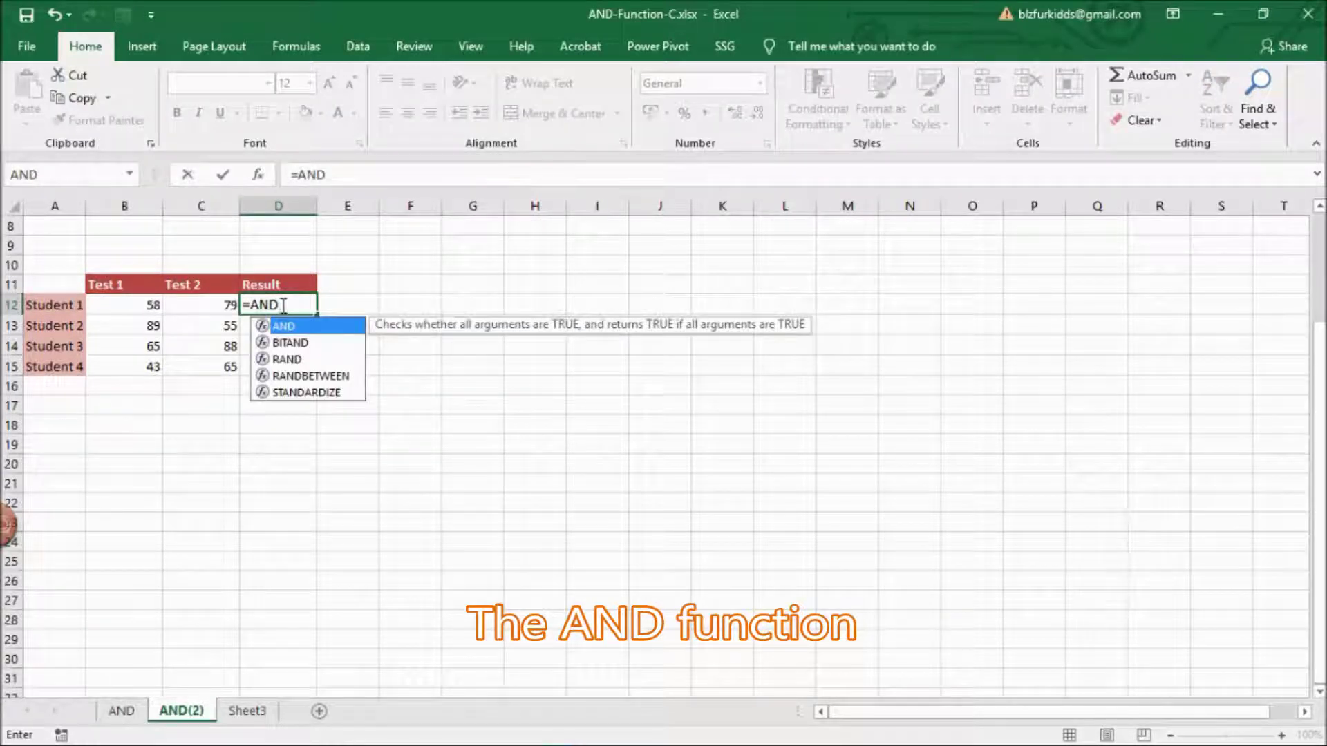
pyautogui.write('(')
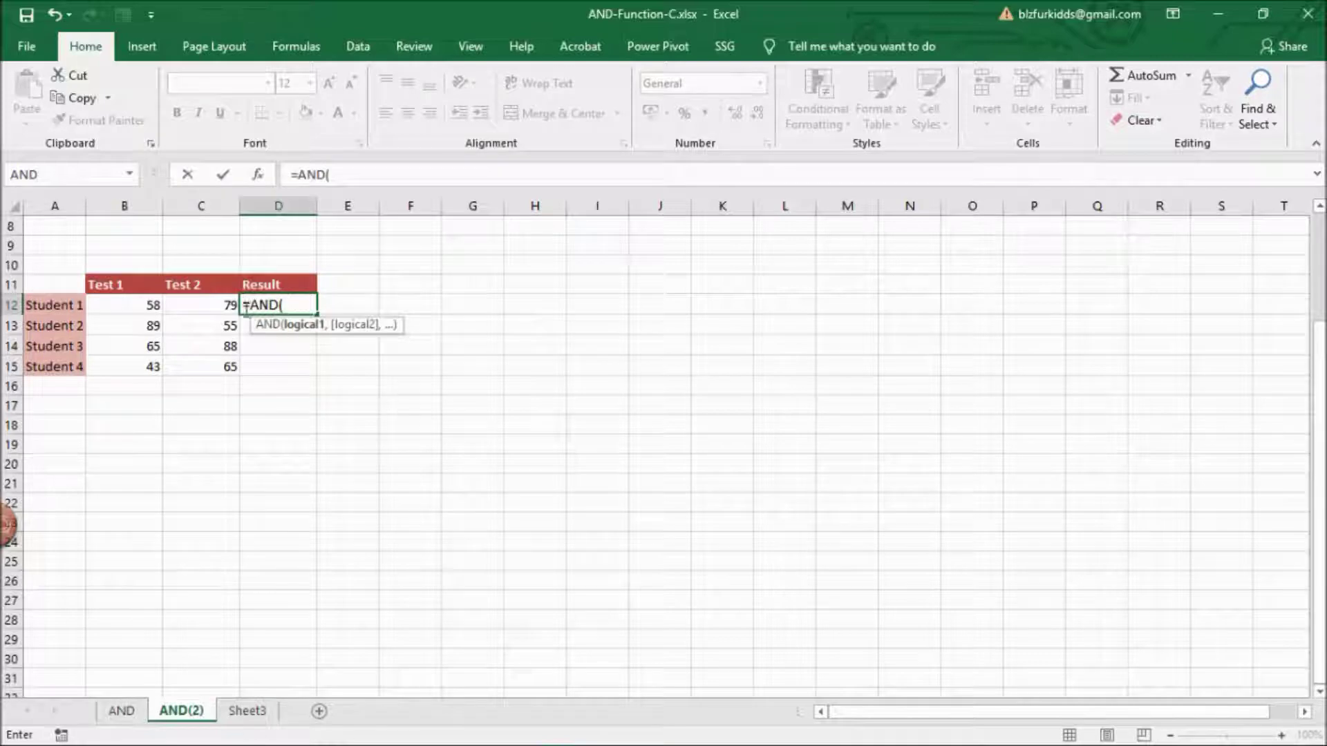
pyautogui.click(145, 310)
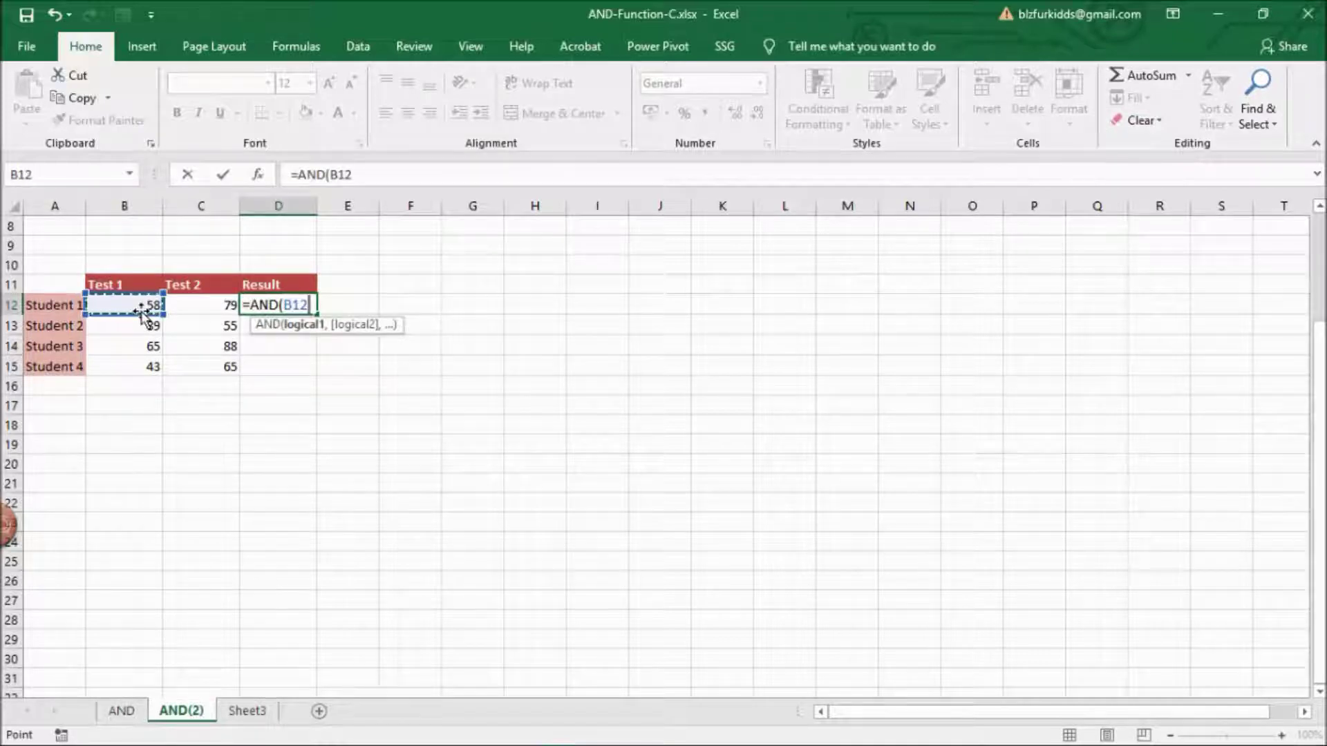
pyautogui.write('>=')
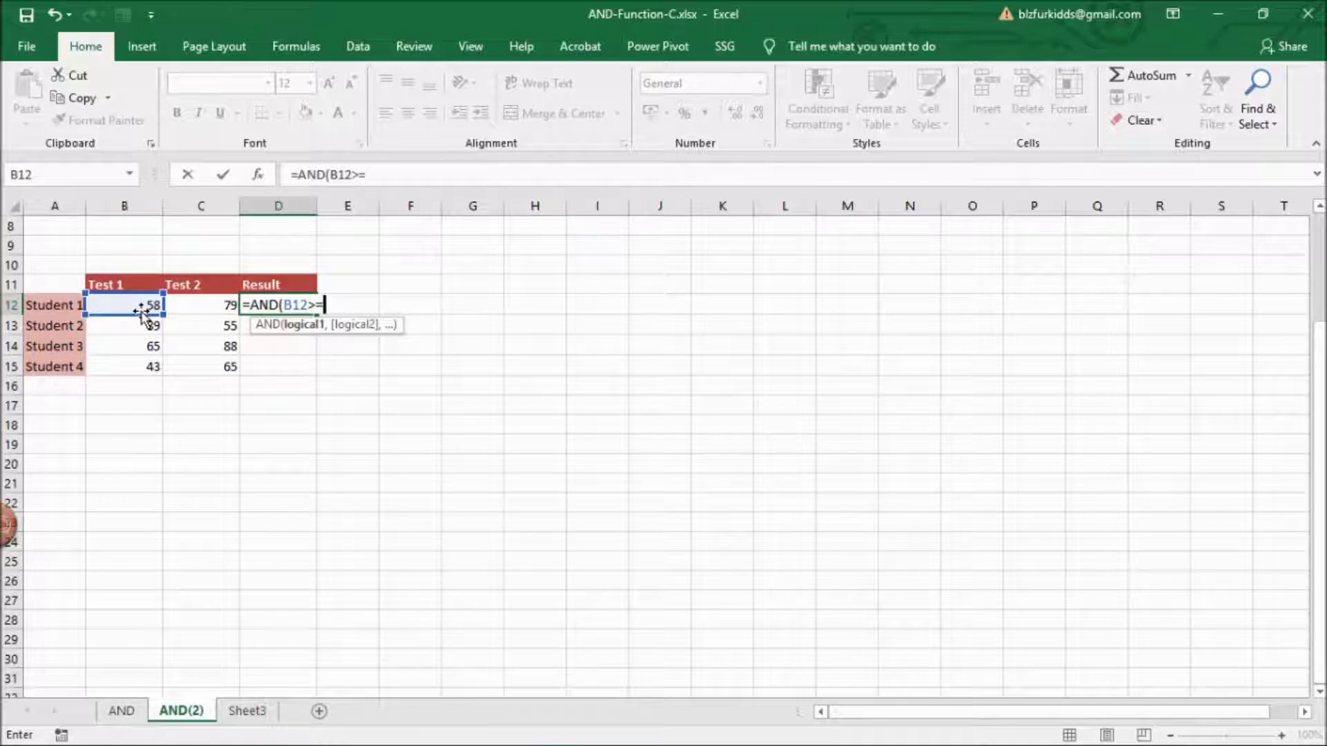
pyautogui.write('48,')
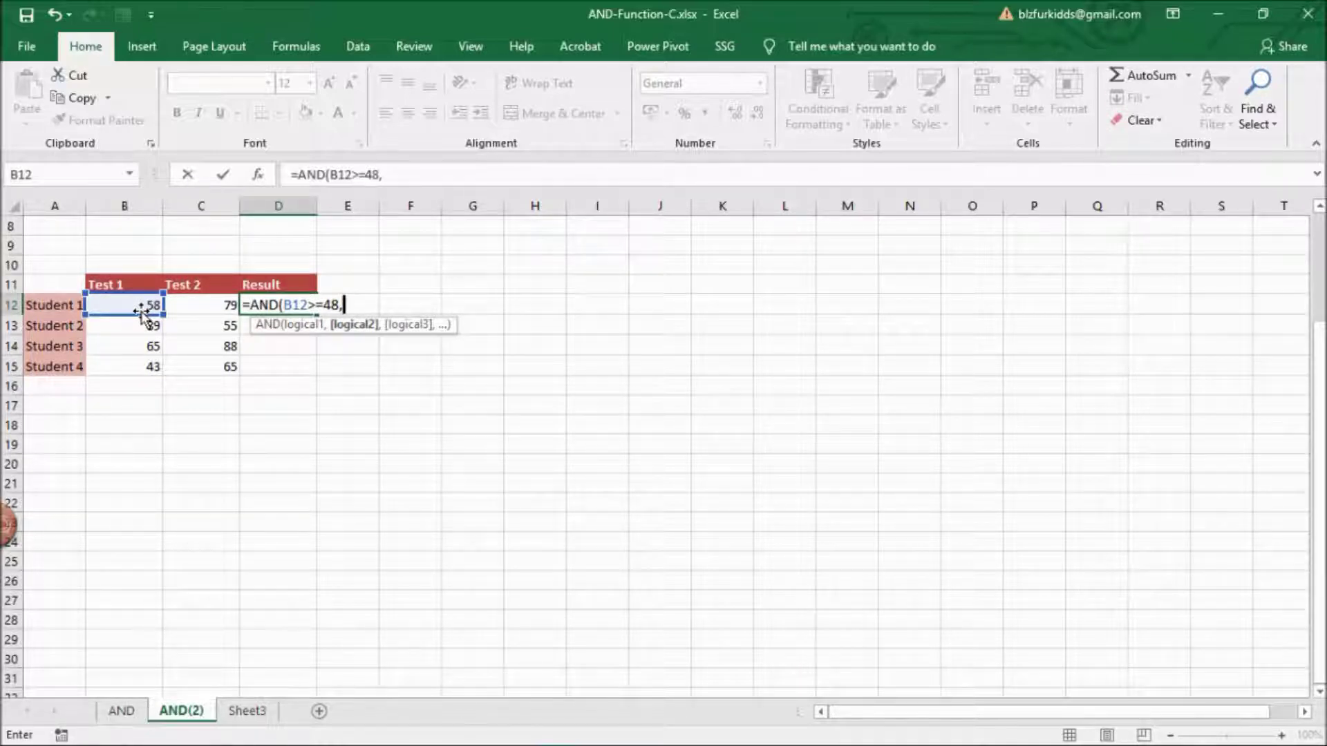
pyautogui.click(182, 304)
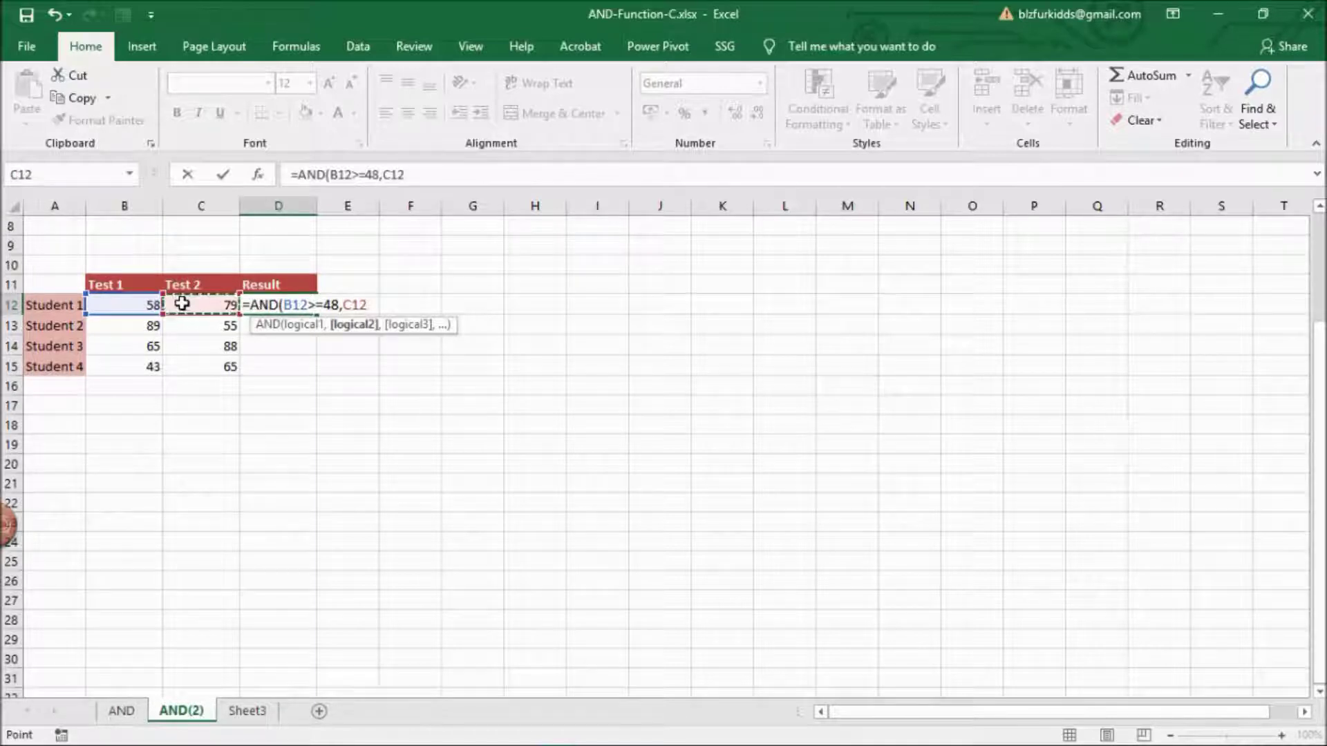
pyautogui.write('>=')
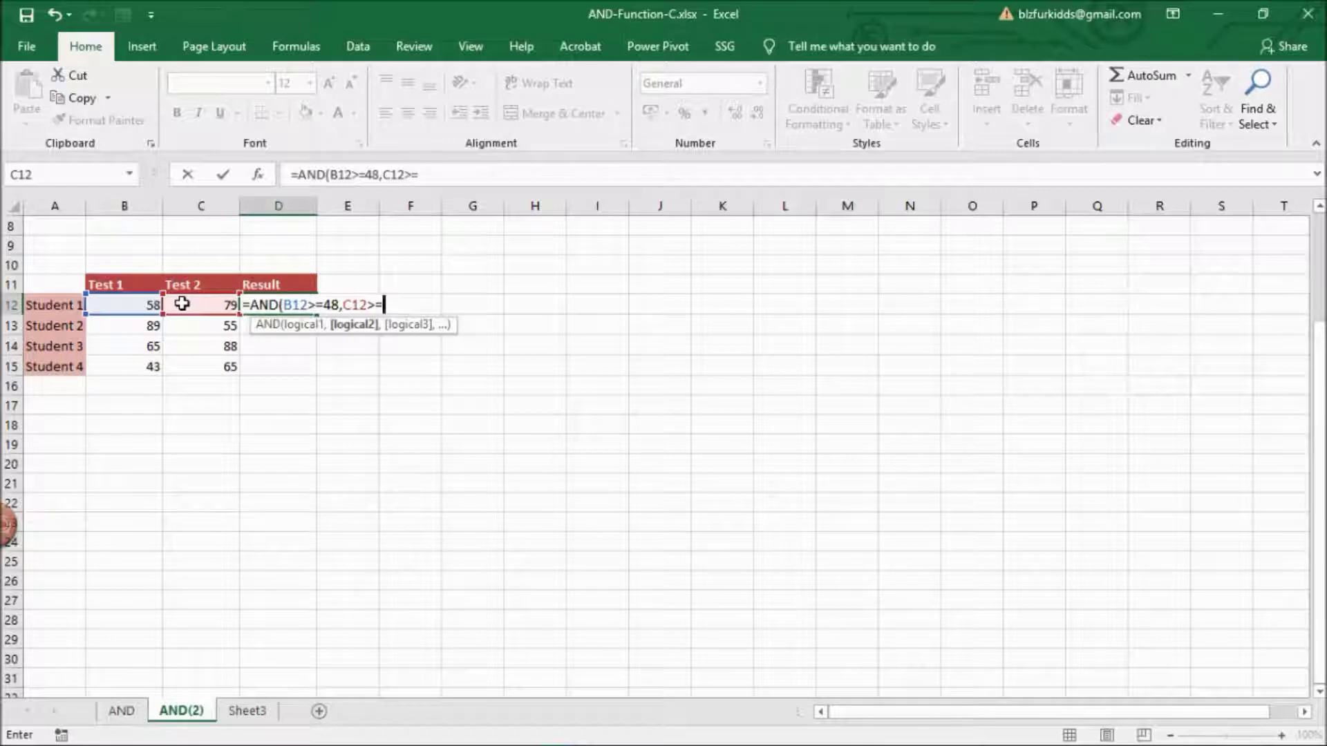
pyautogui.write('85')
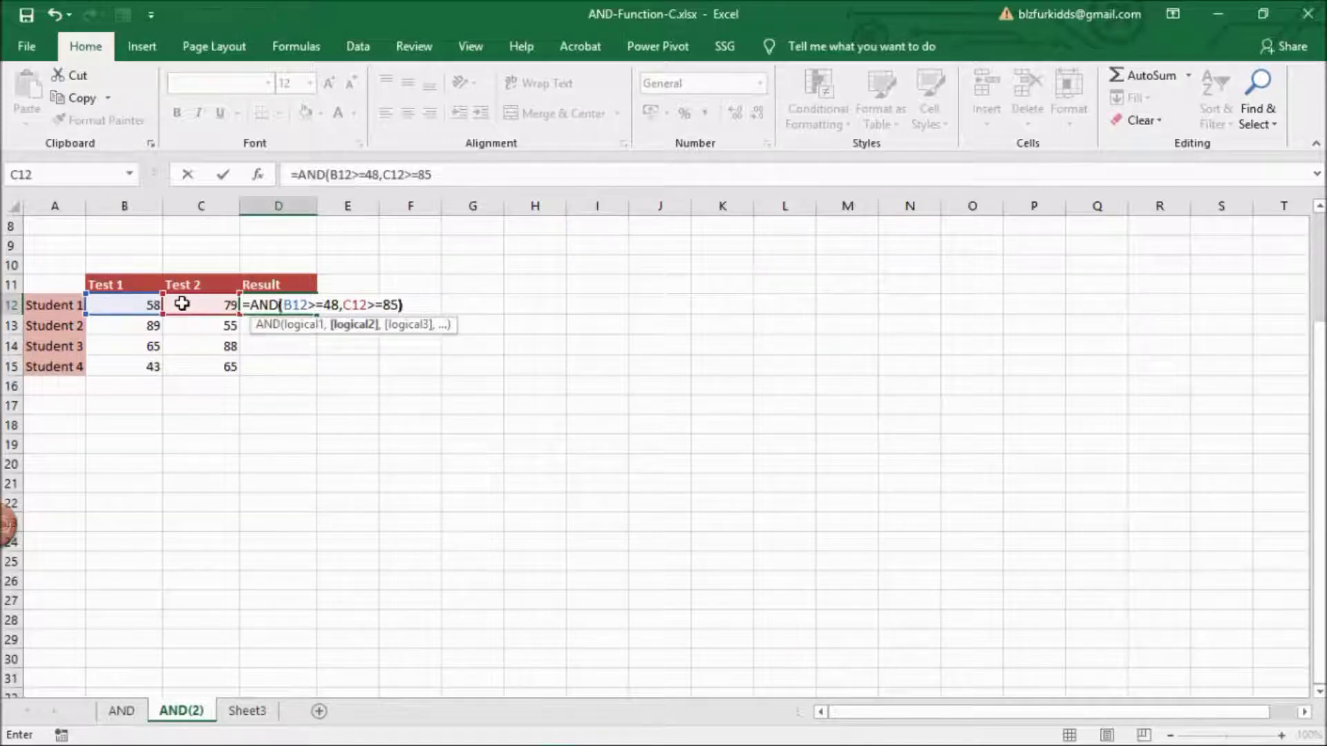
pyautogui.write(')')
pyautogui.press('Return')
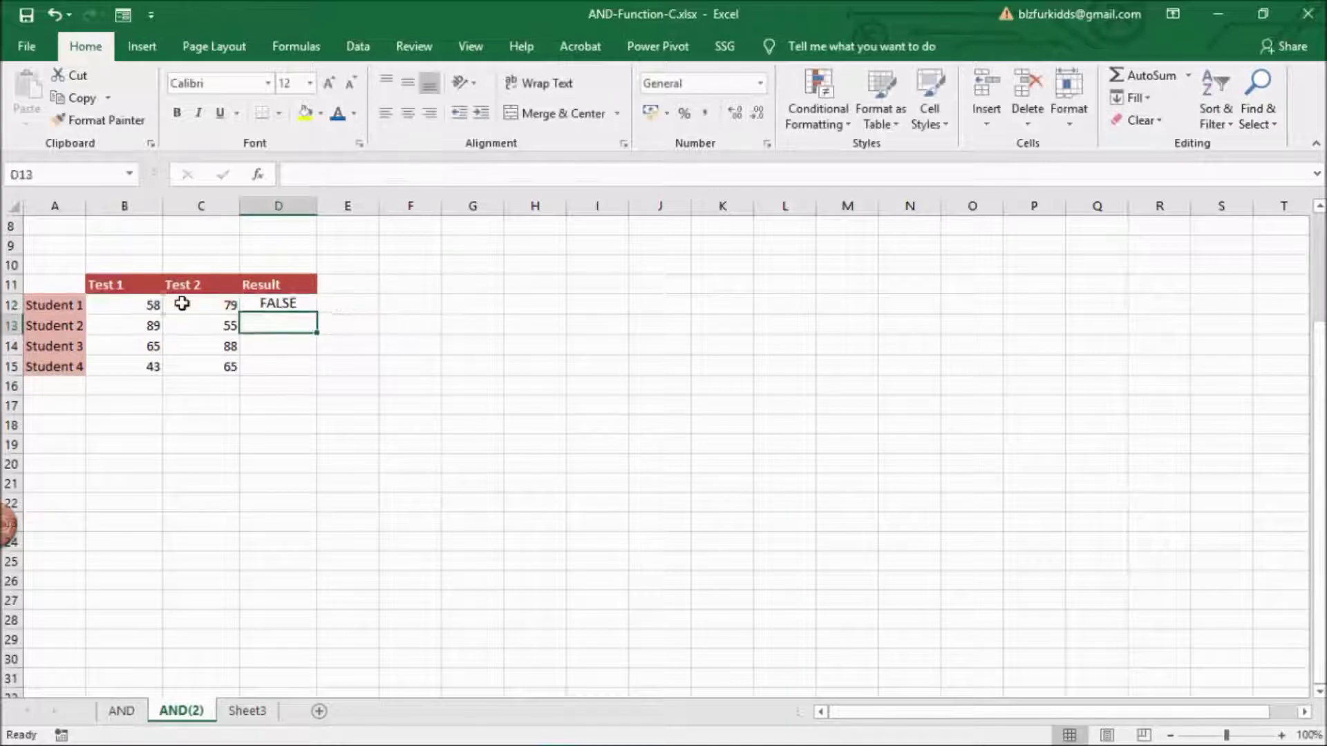
# - Fill the AND formula from D12 down to D15 for the remaining students
pyautogui.click(277, 304)
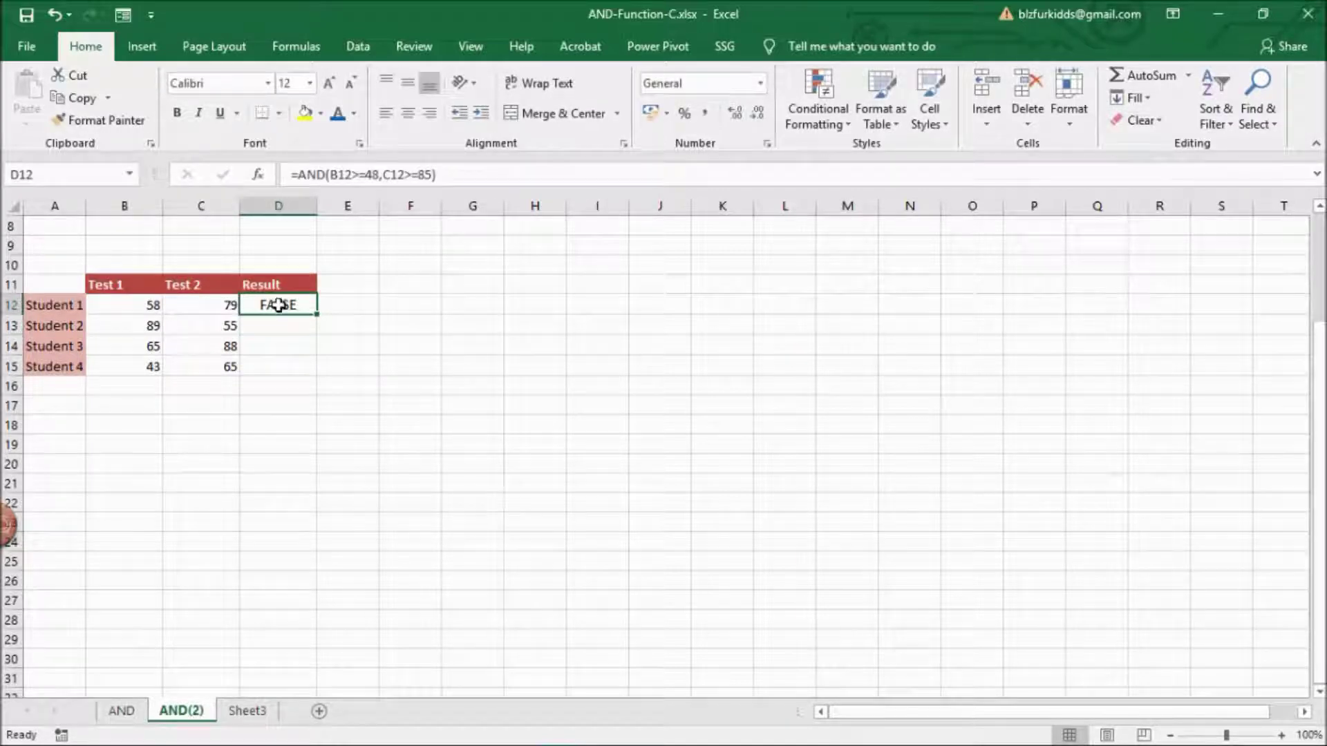
pyautogui.moveTo(316, 332); pyautogui.dragTo(317, 376)
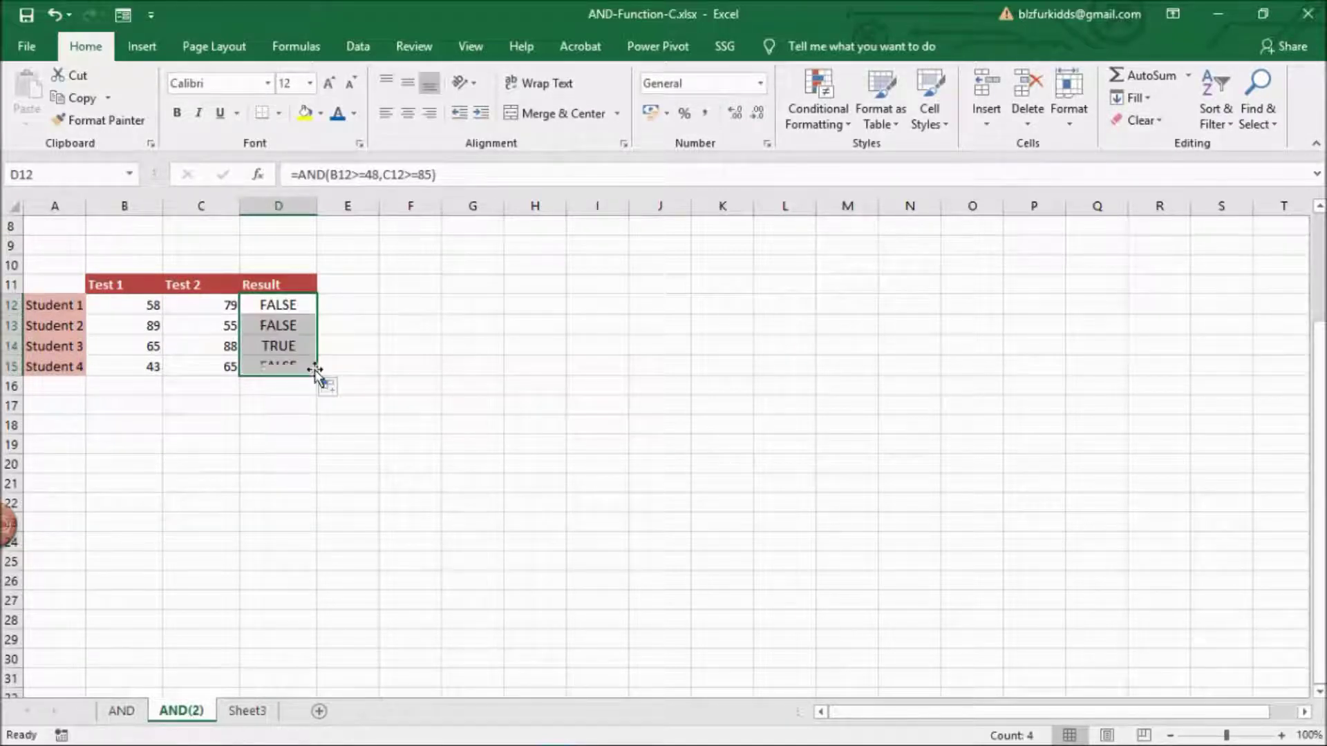
pyautogui.click(305, 456)
# - On the AND sheet, start an AND formula in B14 with the conditions B6>=0.4, B7>=0.4 and B8>=0.25
pyautogui.hotkey('ctrl', 'pageup')
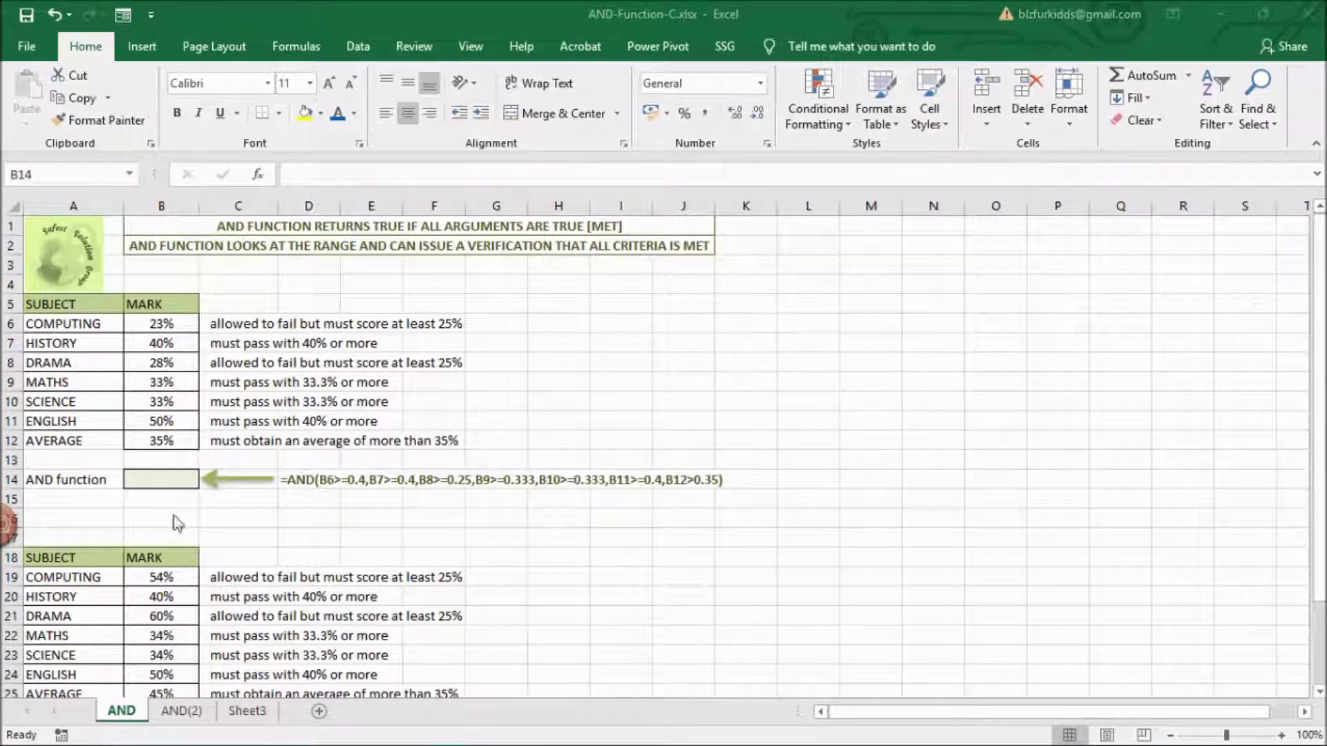
pyautogui.click(163, 479)
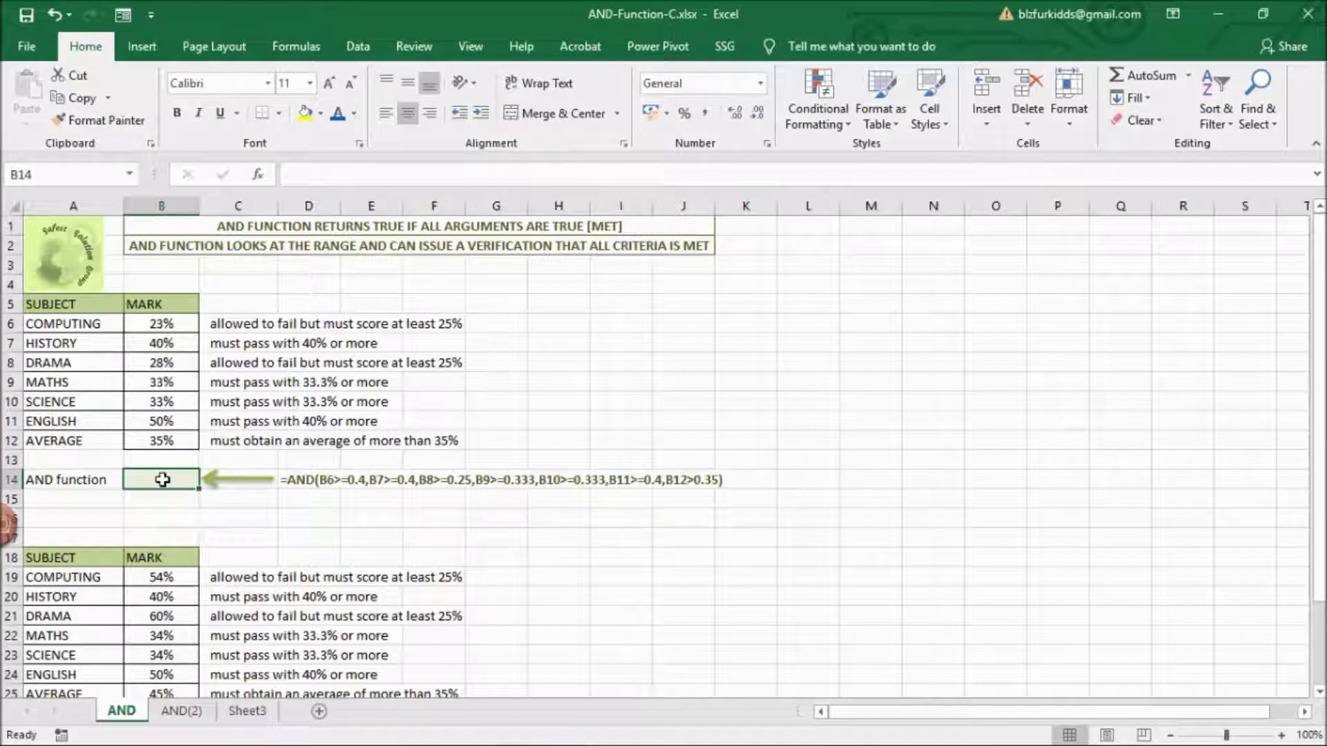
pyautogui.write('=AND(')
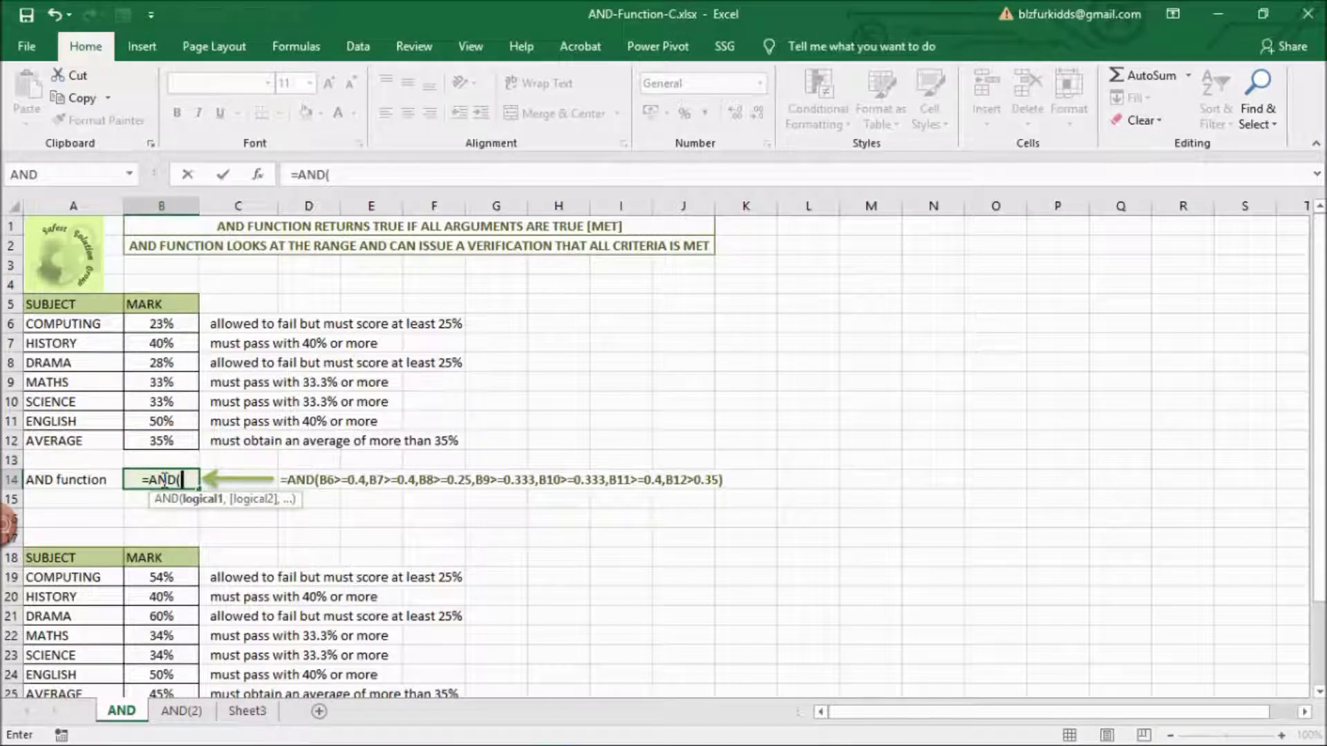
pyautogui.click(163, 323)
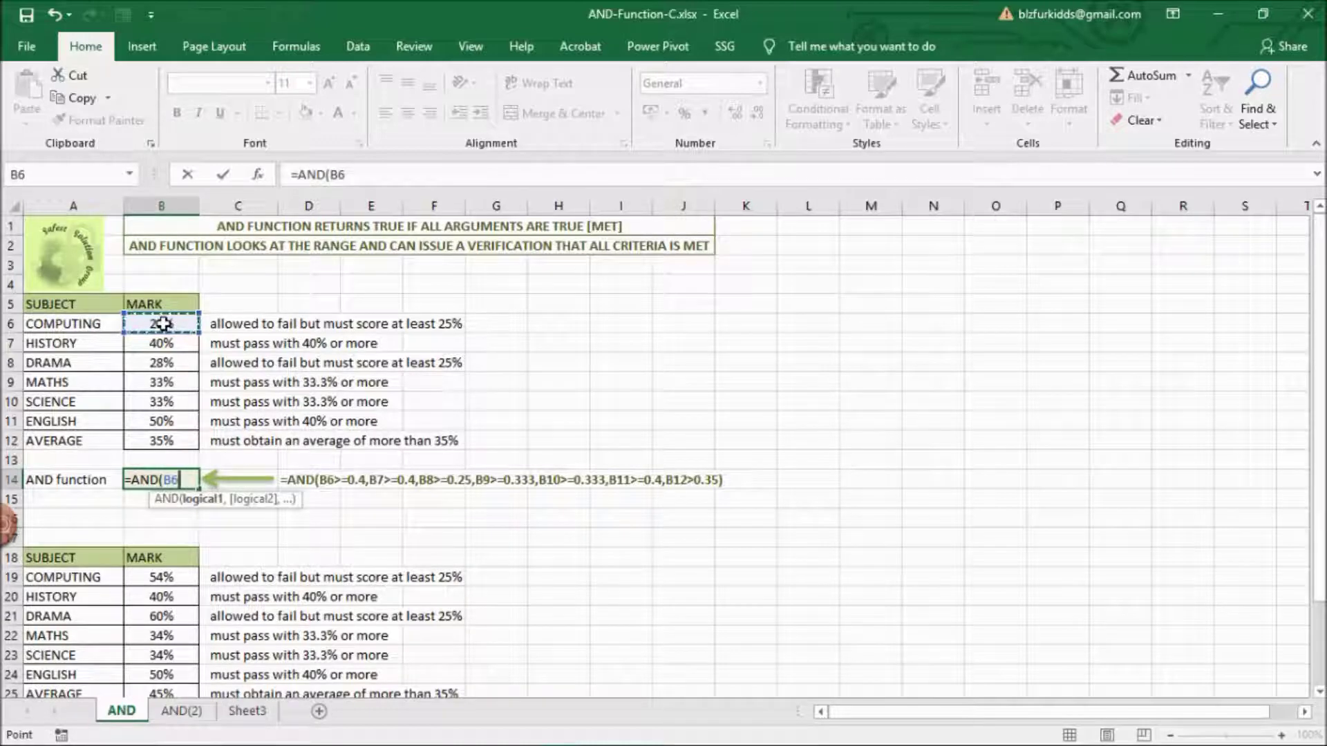
pyautogui.write('>=')
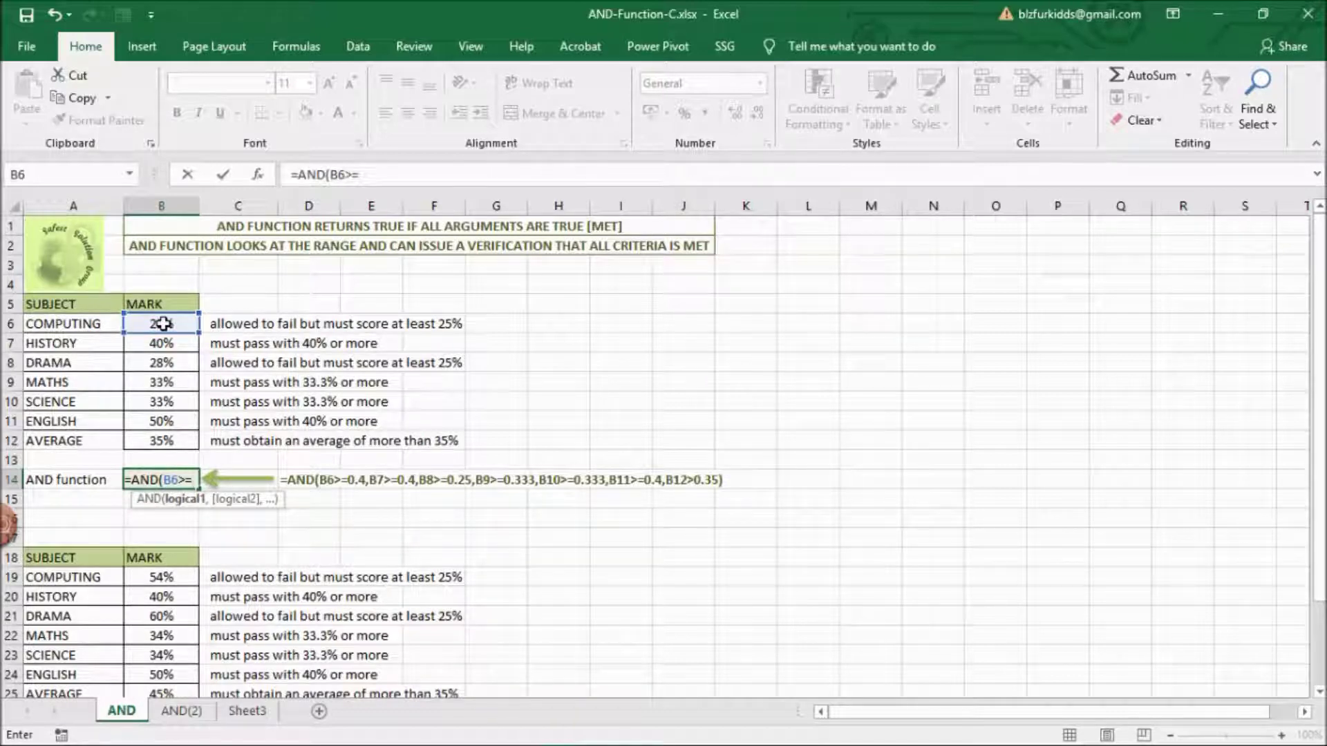
pyautogui.write('0.4,')
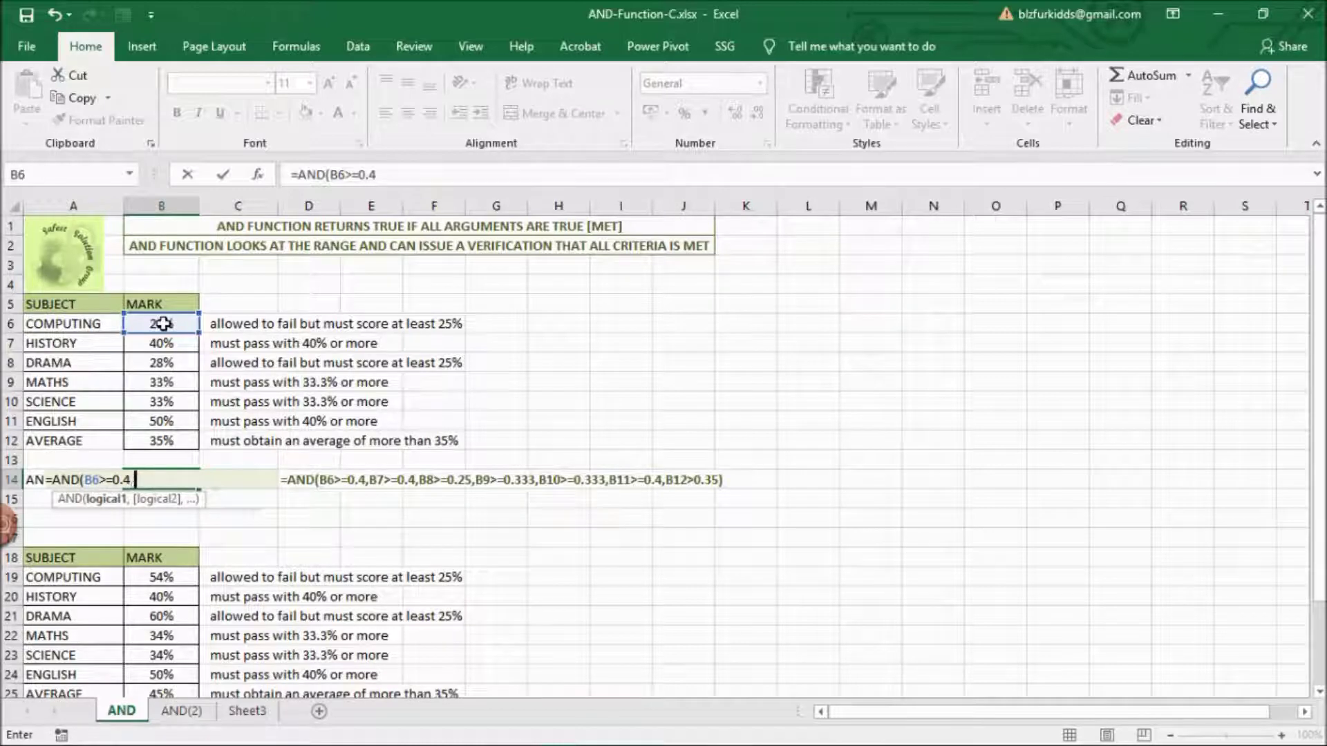
pyautogui.write('B7')
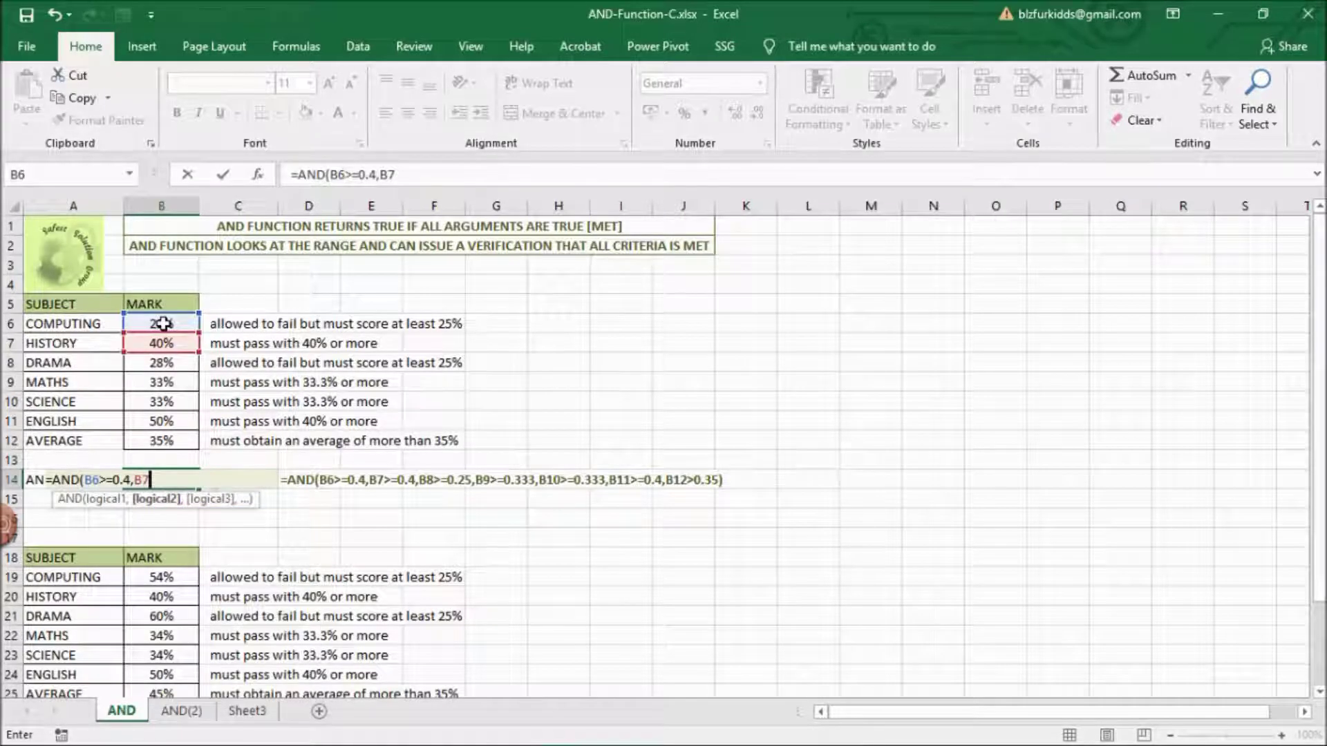
pyautogui.write('>=0.4,B')
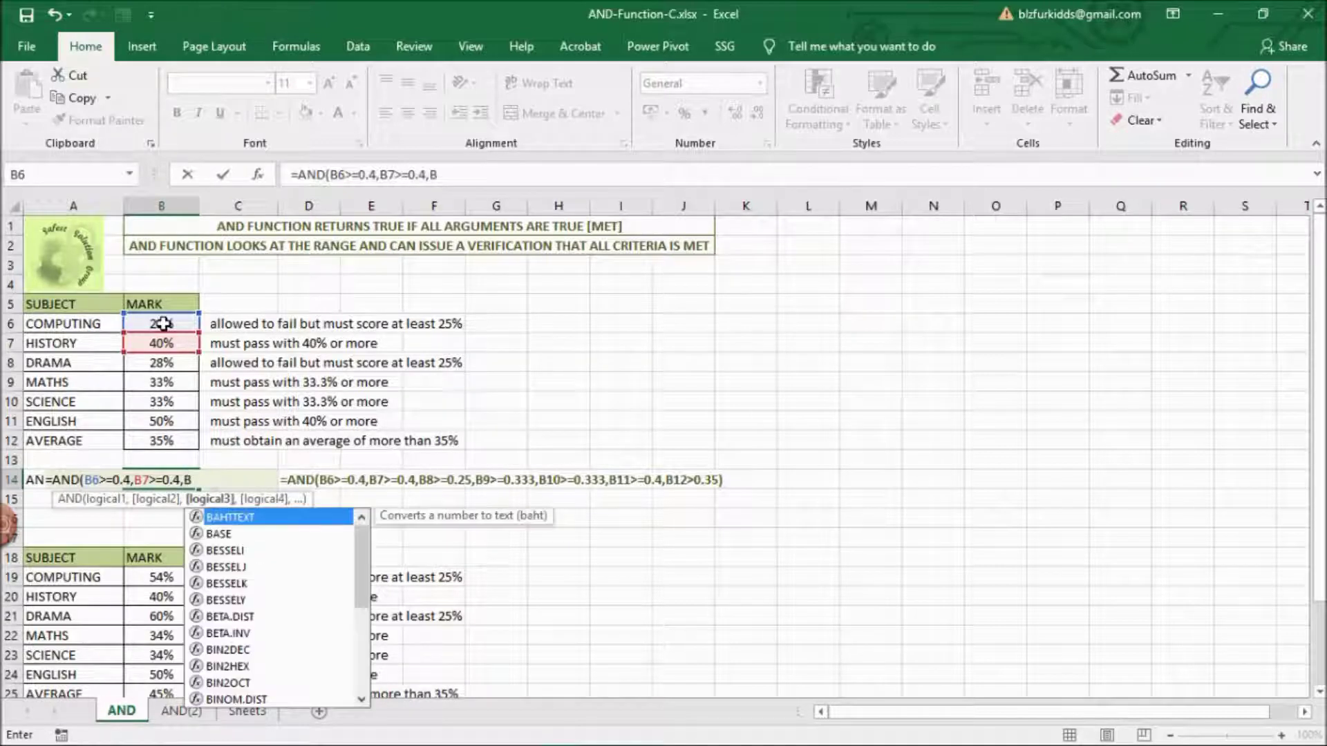
pyautogui.write('8')
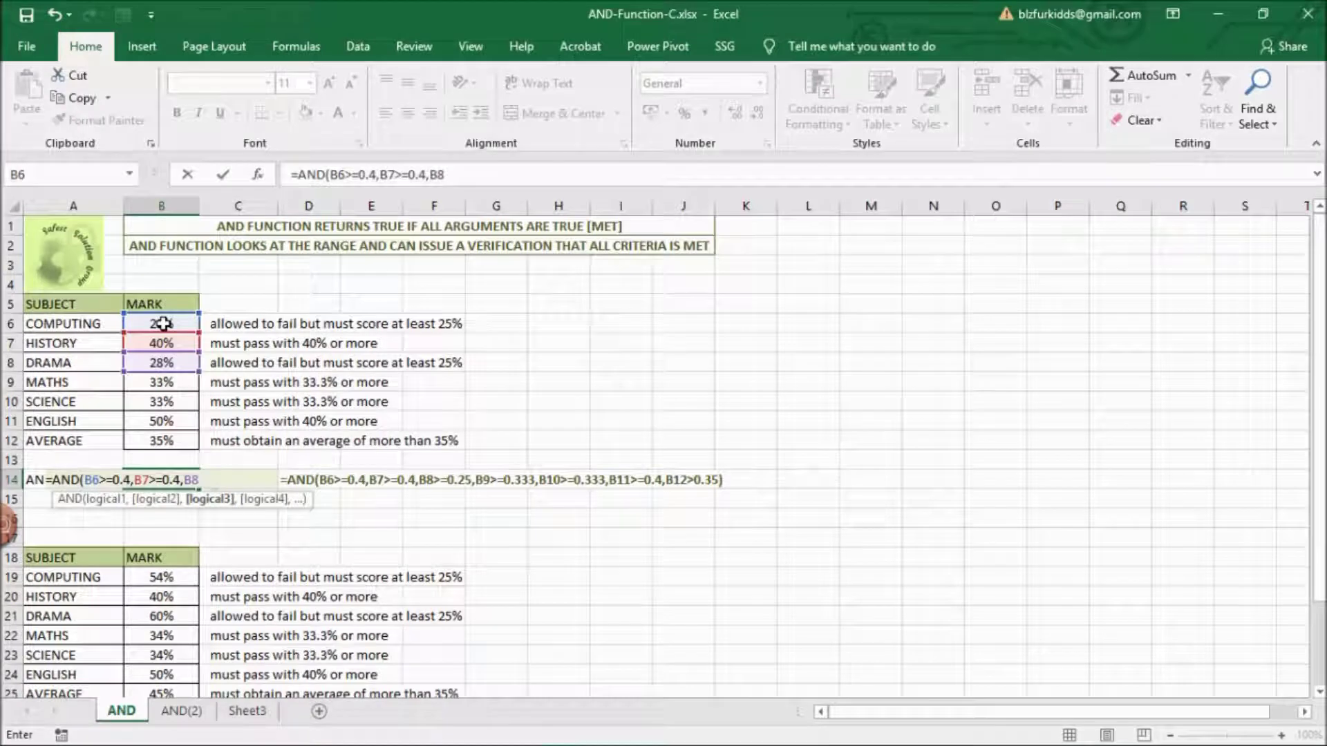
pyautogui.write('>=0.25,B')
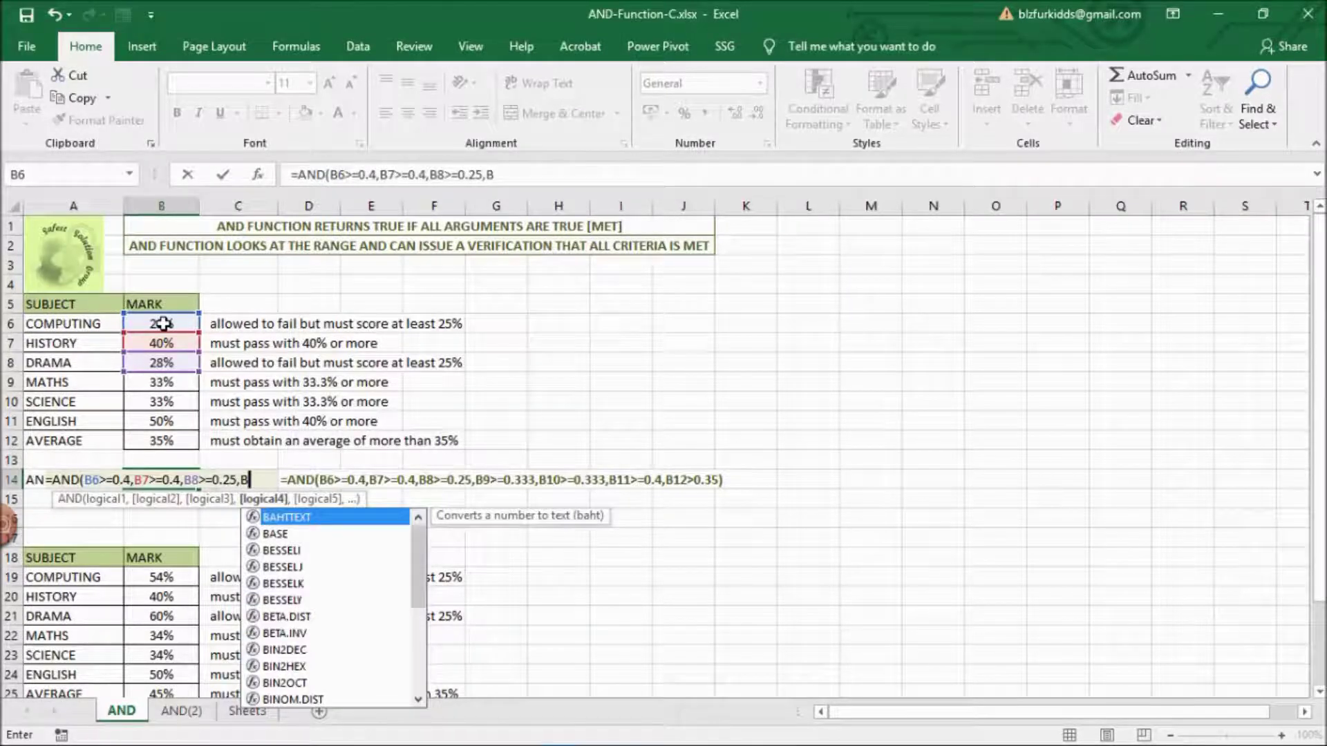
# - Complete B14's AND formula with the conditions B9>=0.333, B10>=0.333, B11>=0.4 and B12>0.35
pyautogui.write('9>')
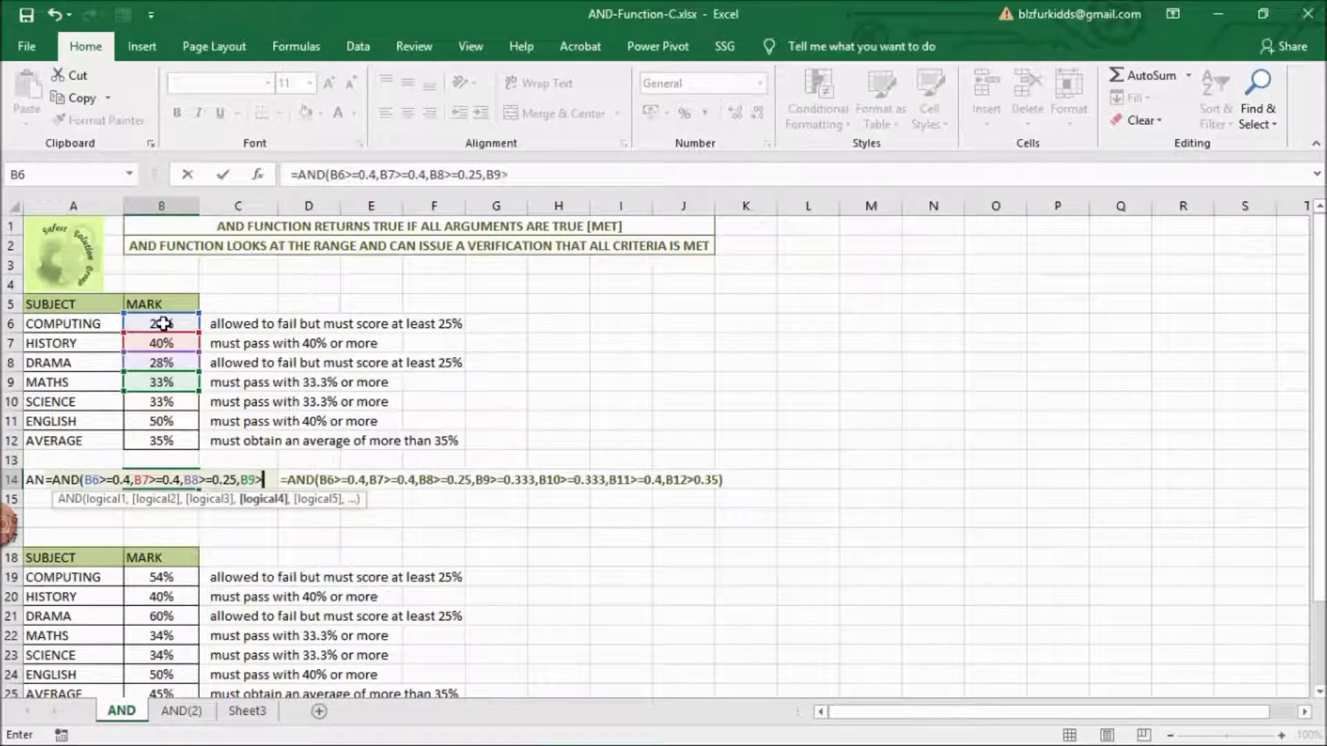
pyautogui.write('=0.333,')
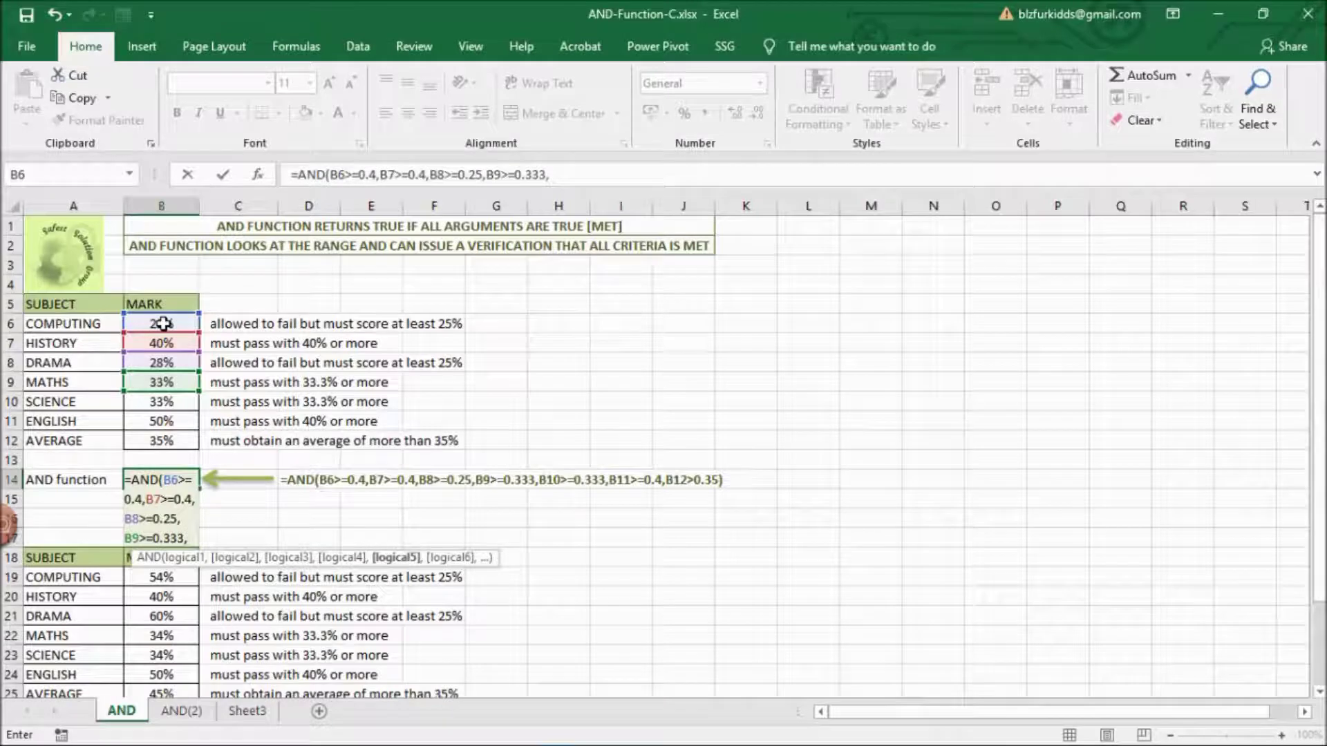
pyautogui.write('B10')
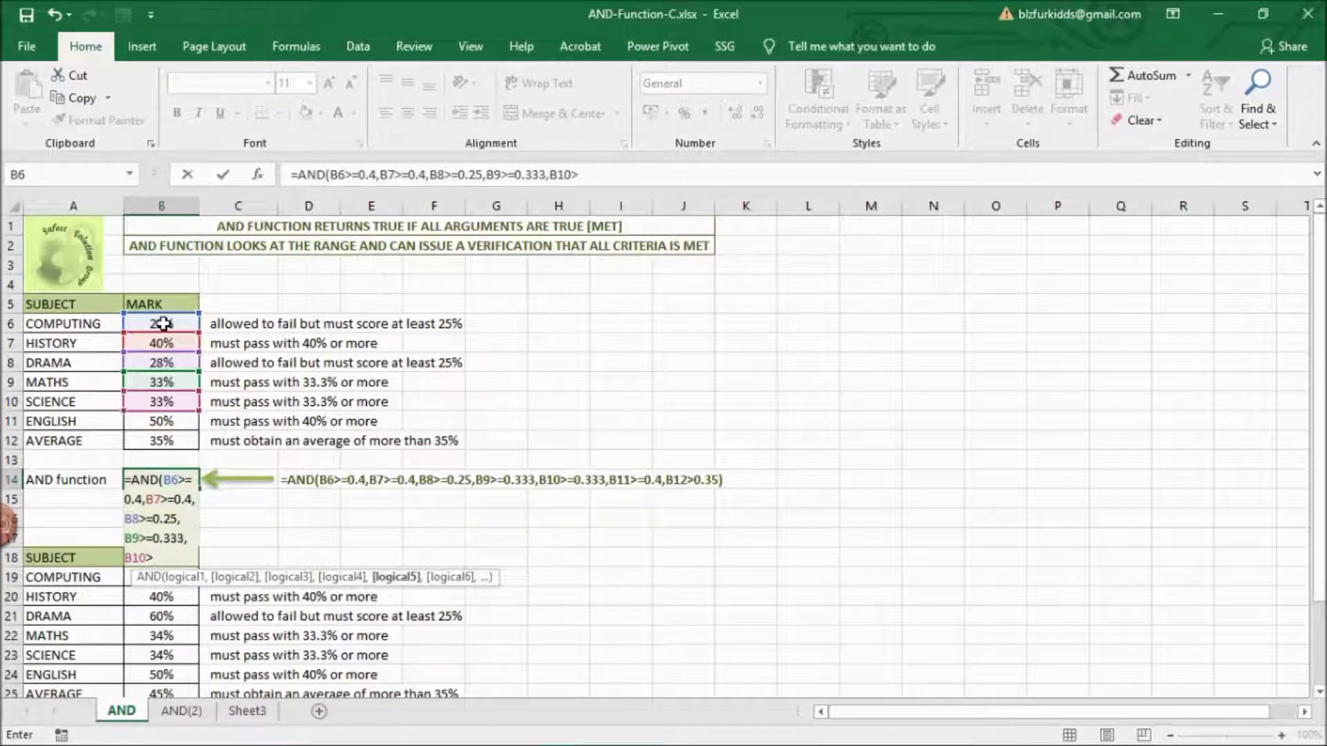
pyautogui.write('>=0.333,')
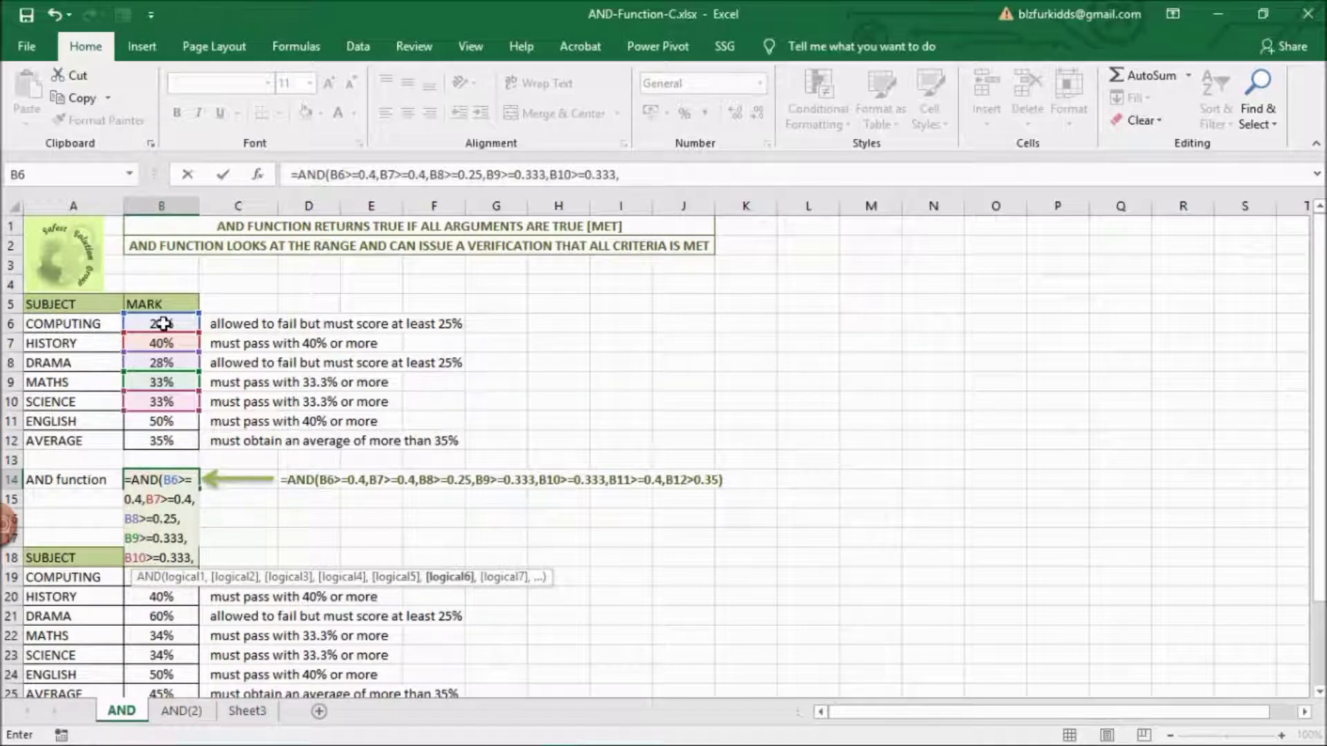
pyautogui.write('B11')
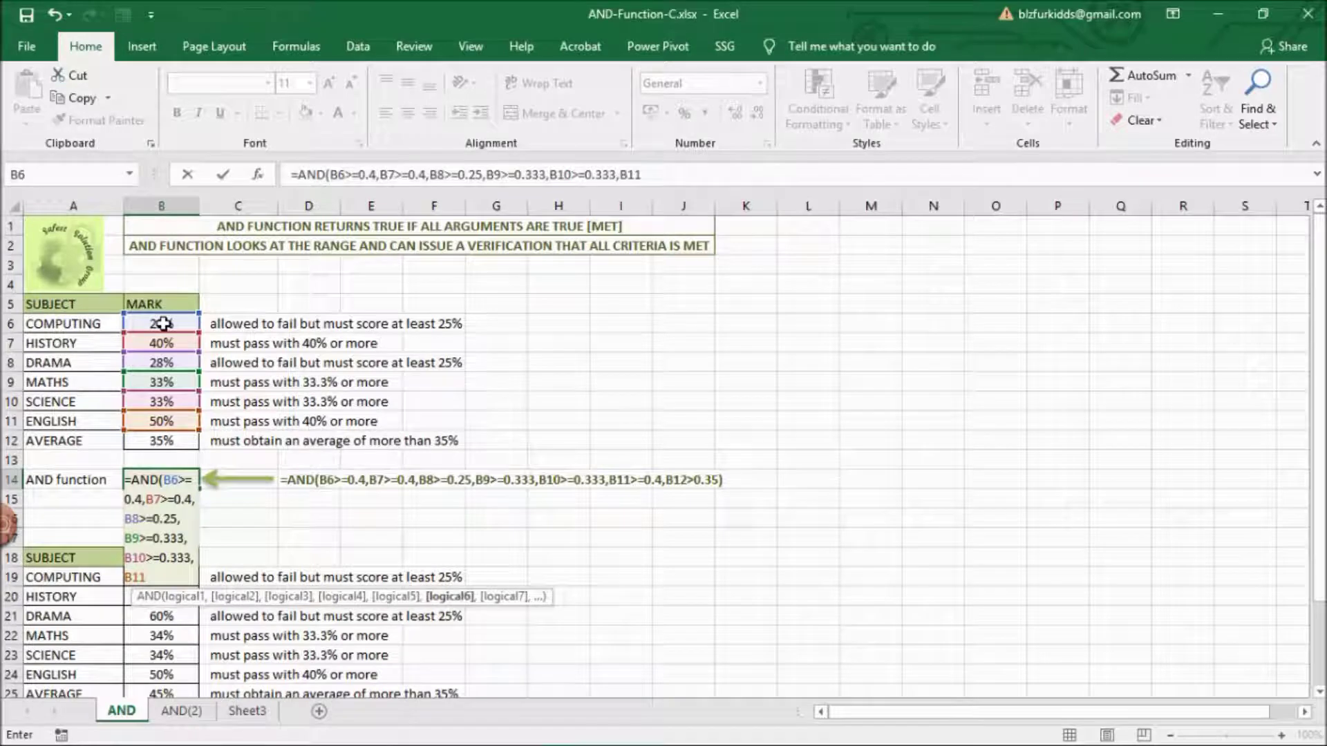
pyautogui.write('>=0.4,')
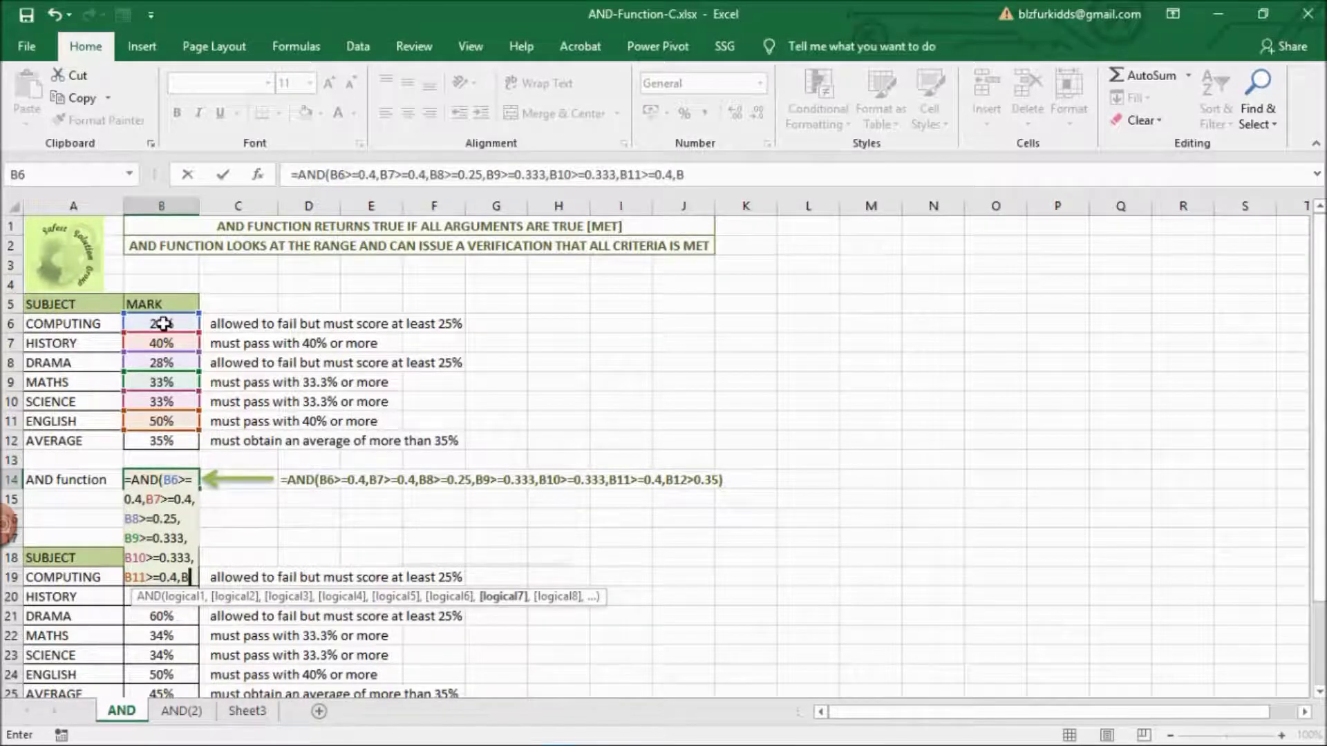
pyautogui.write('B12')
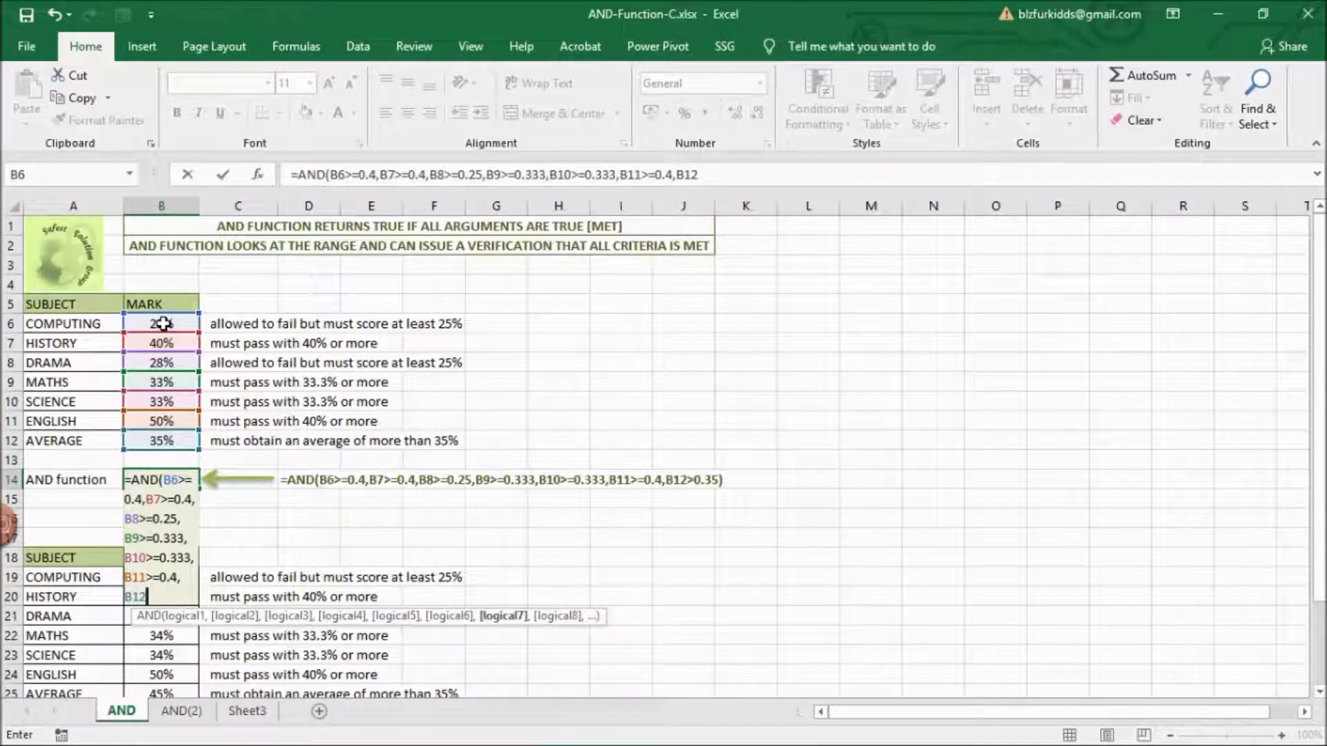
pyautogui.write('>0.35')
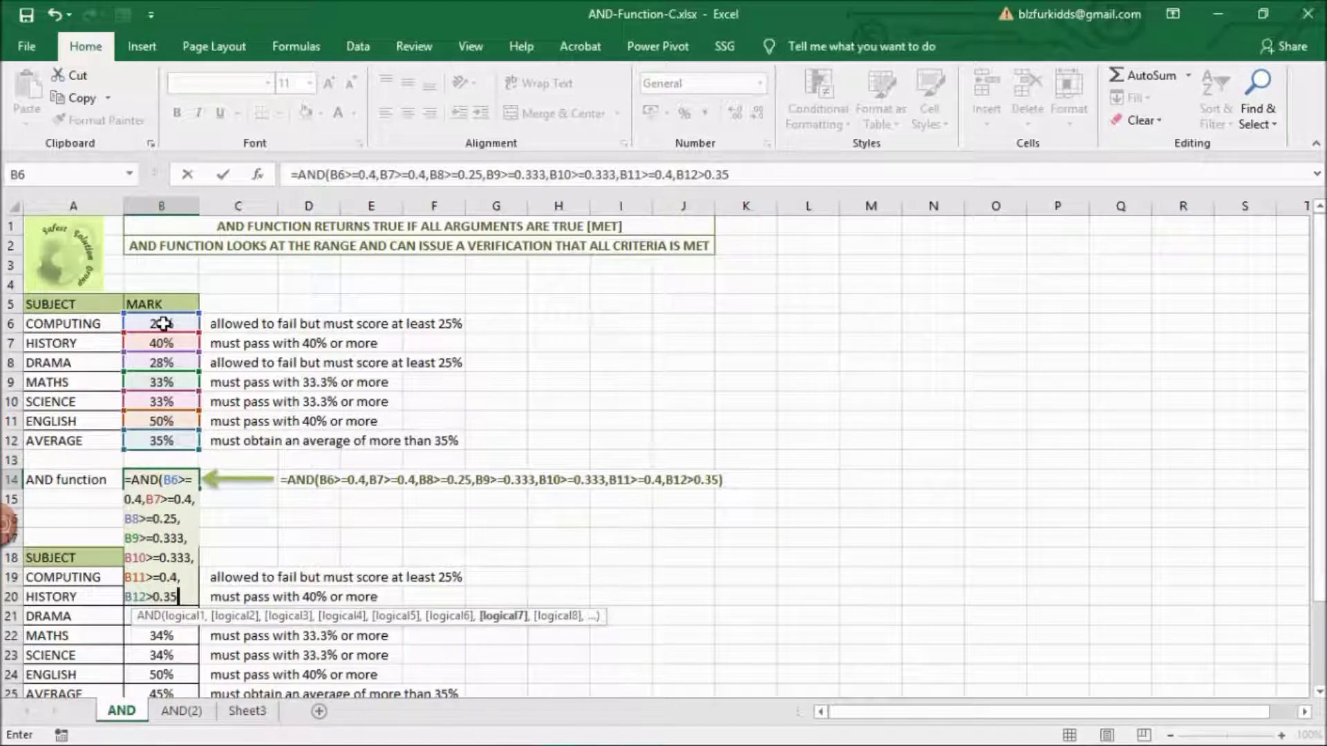
pyautogui.write(')')
pyautogui.press('Return')
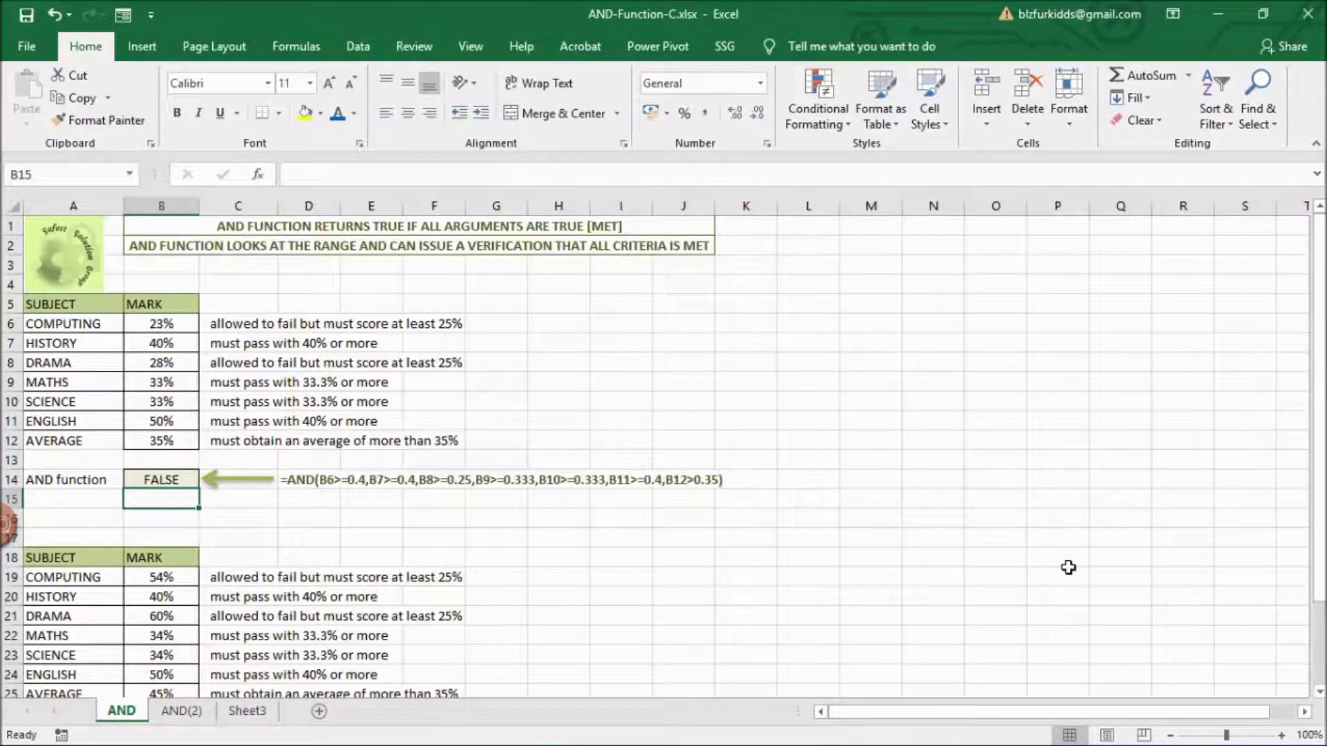
# - Start an AND formula in B27 for the second subject table with the conditions B19>=0.4 and B20>=0.4
pyautogui.click(1319, 692)
pyautogui.scroll(-2, 1319, 693)
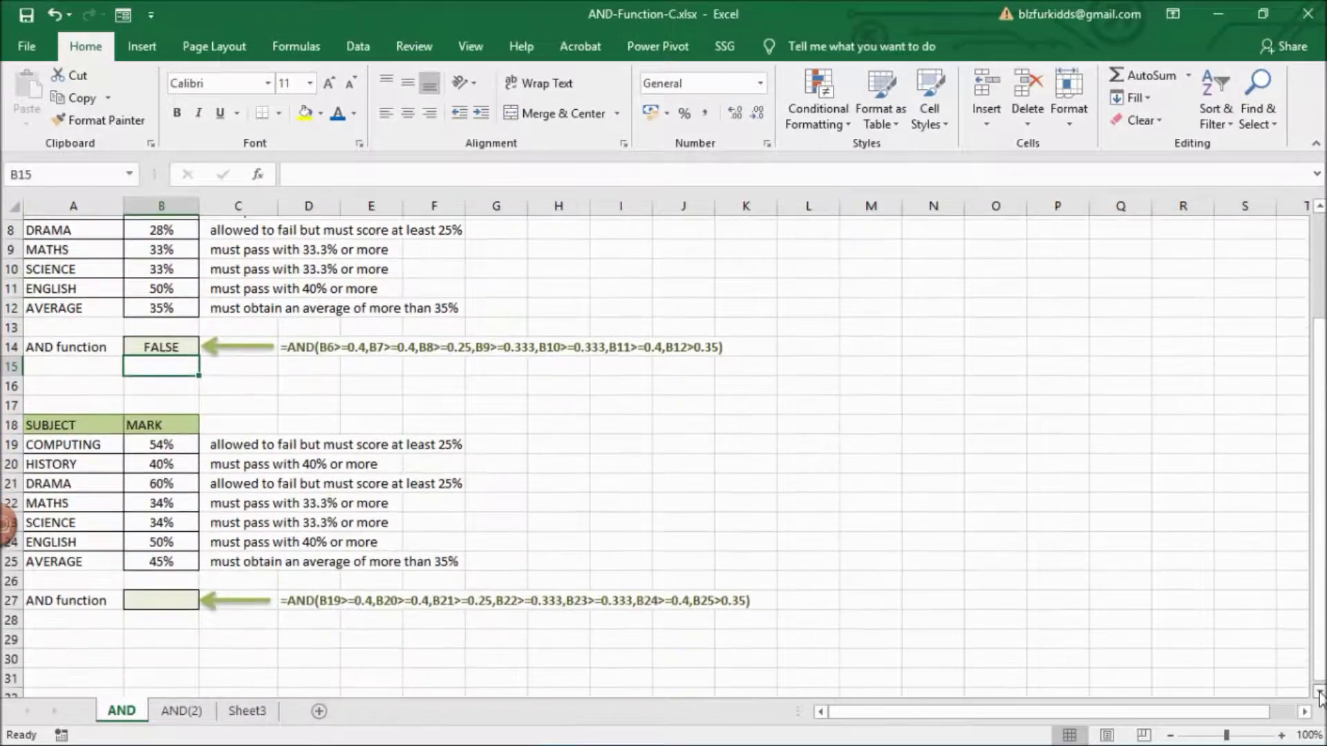
pyautogui.click(153, 569)
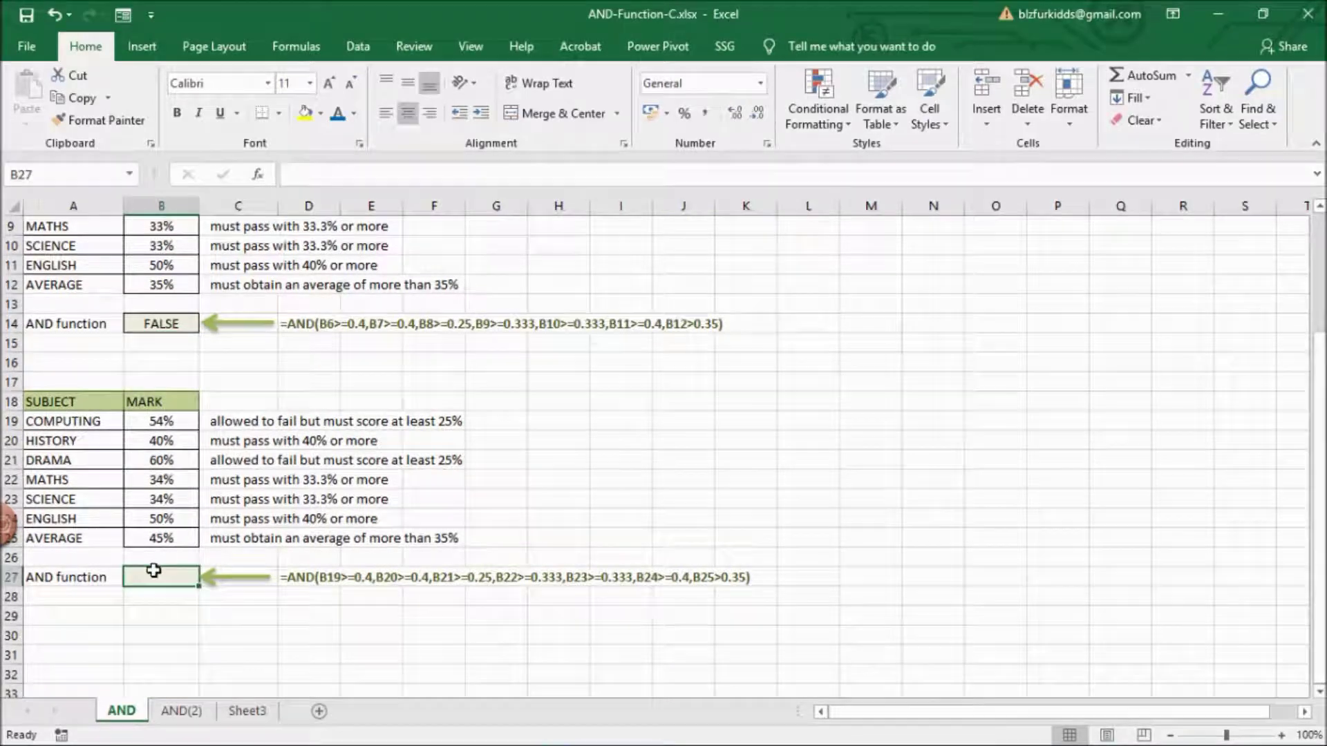
pyautogui.write('=AND')
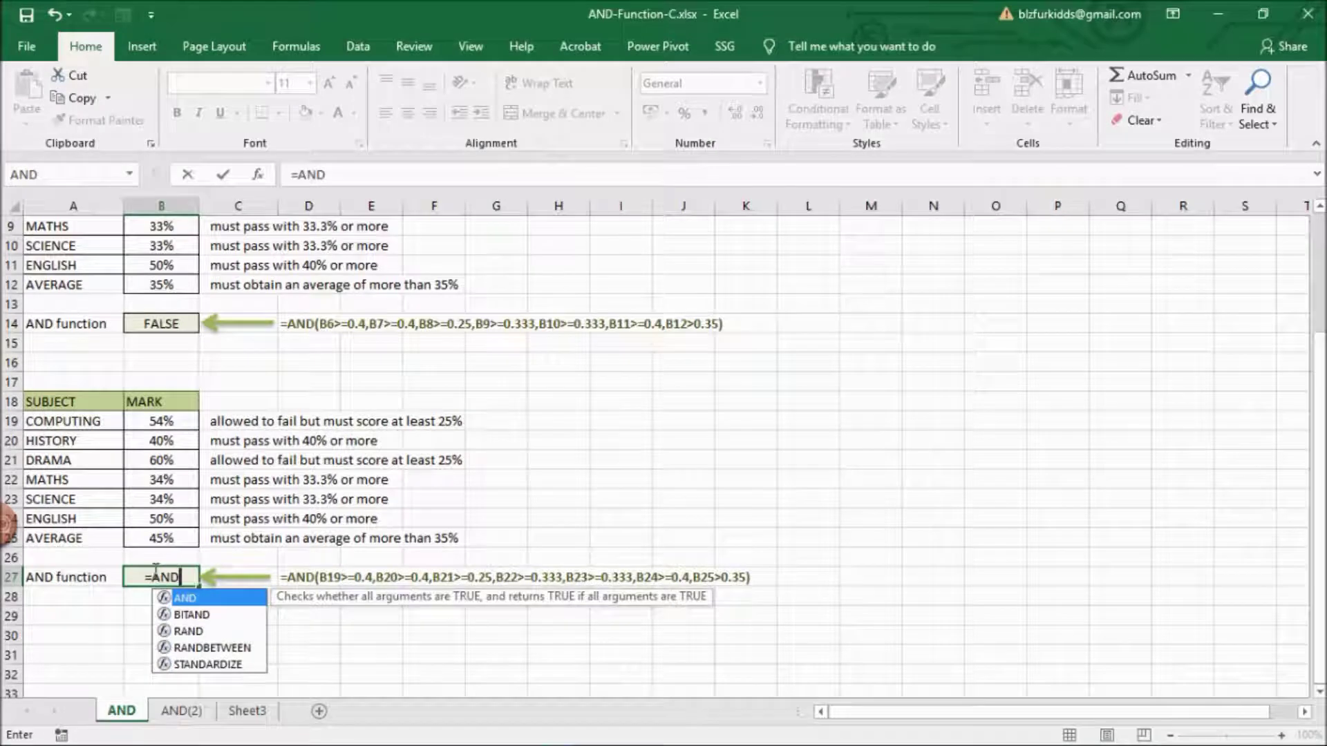
pyautogui.write('(B')
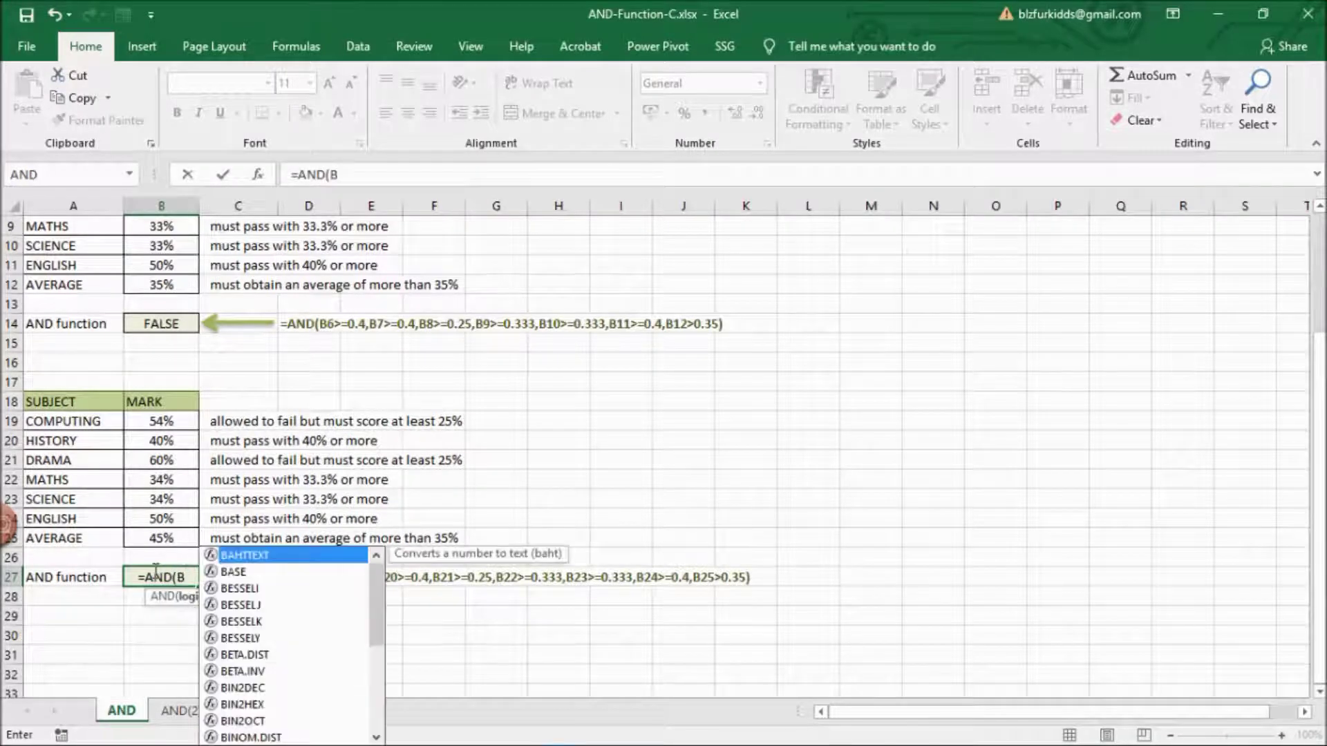
pyautogui.write('19')
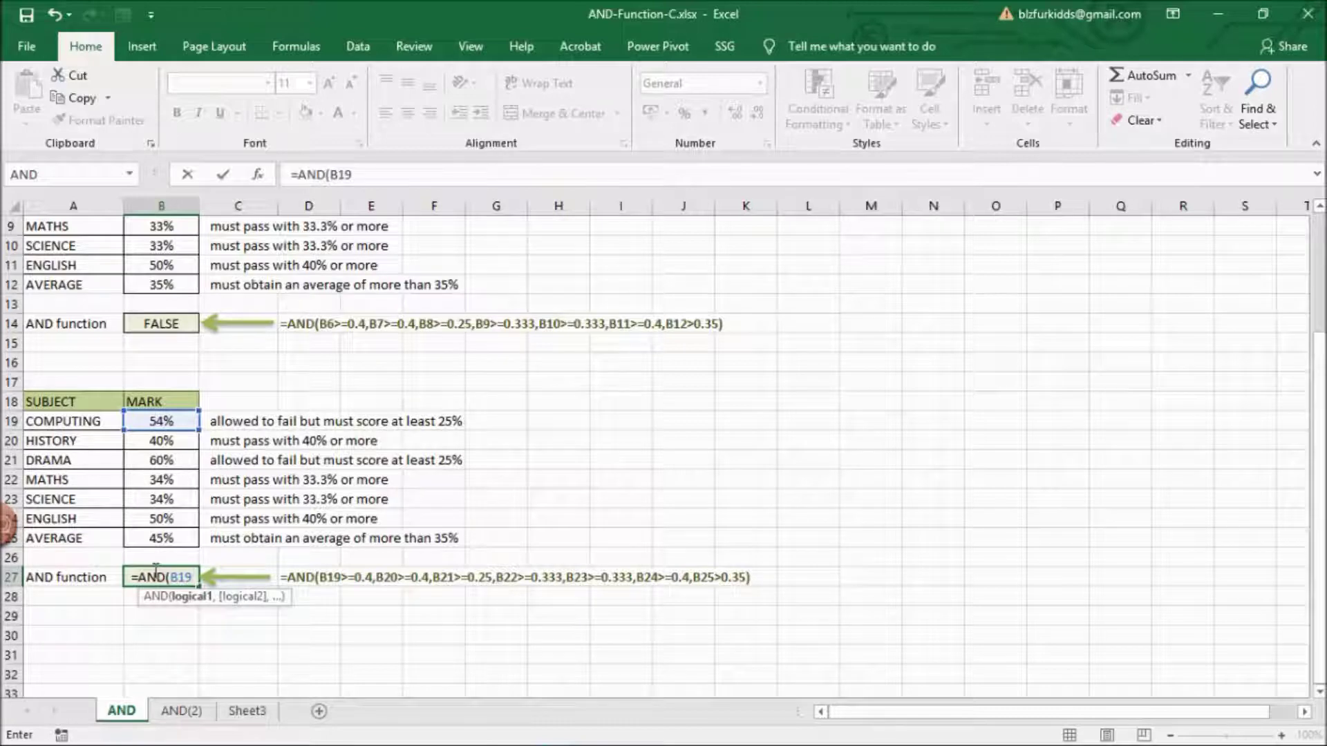
pyautogui.write('>=')
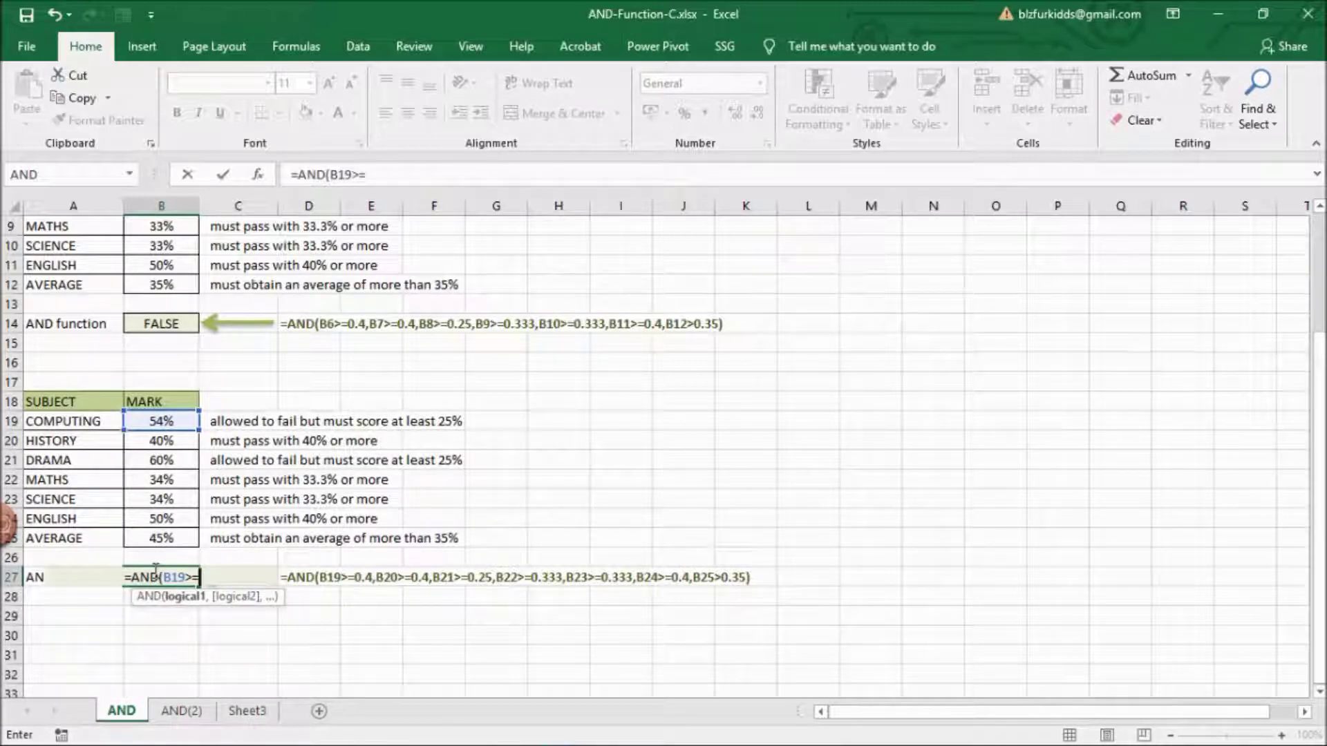
pyautogui.write('0.')
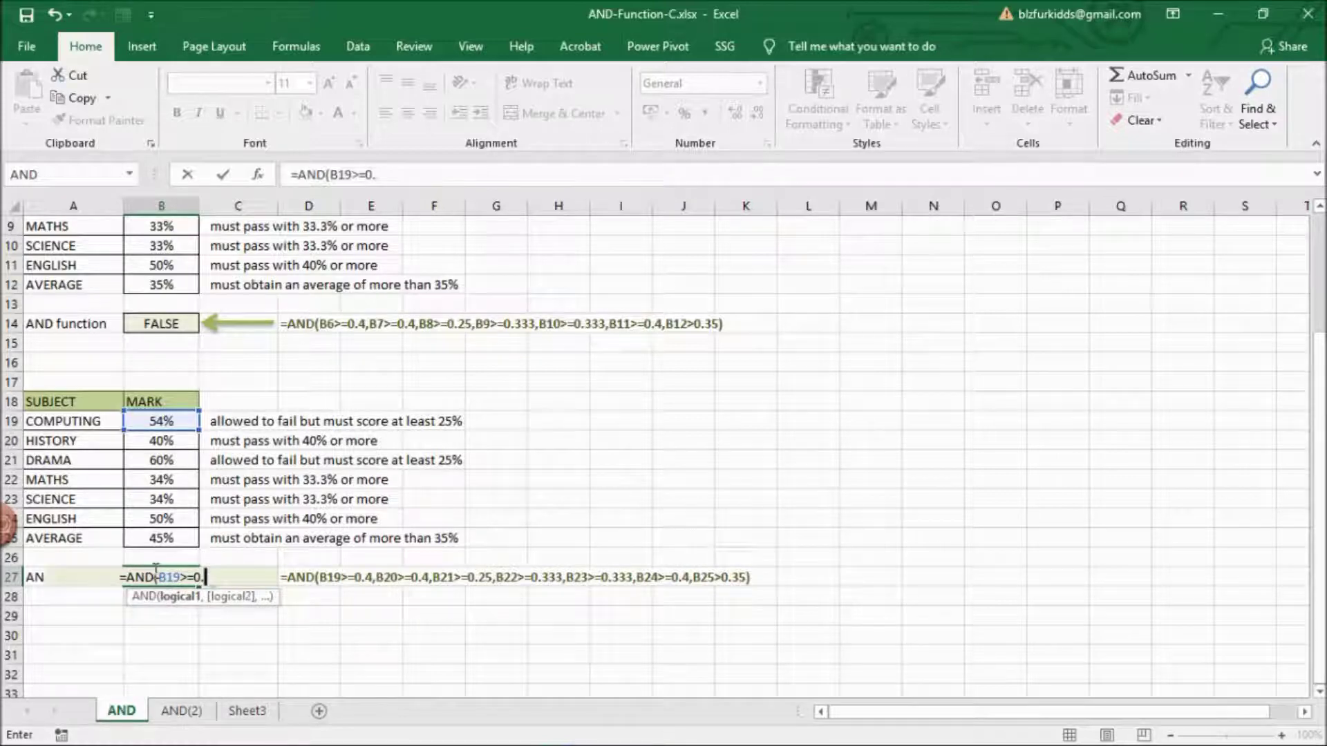
pyautogui.write('4,B')
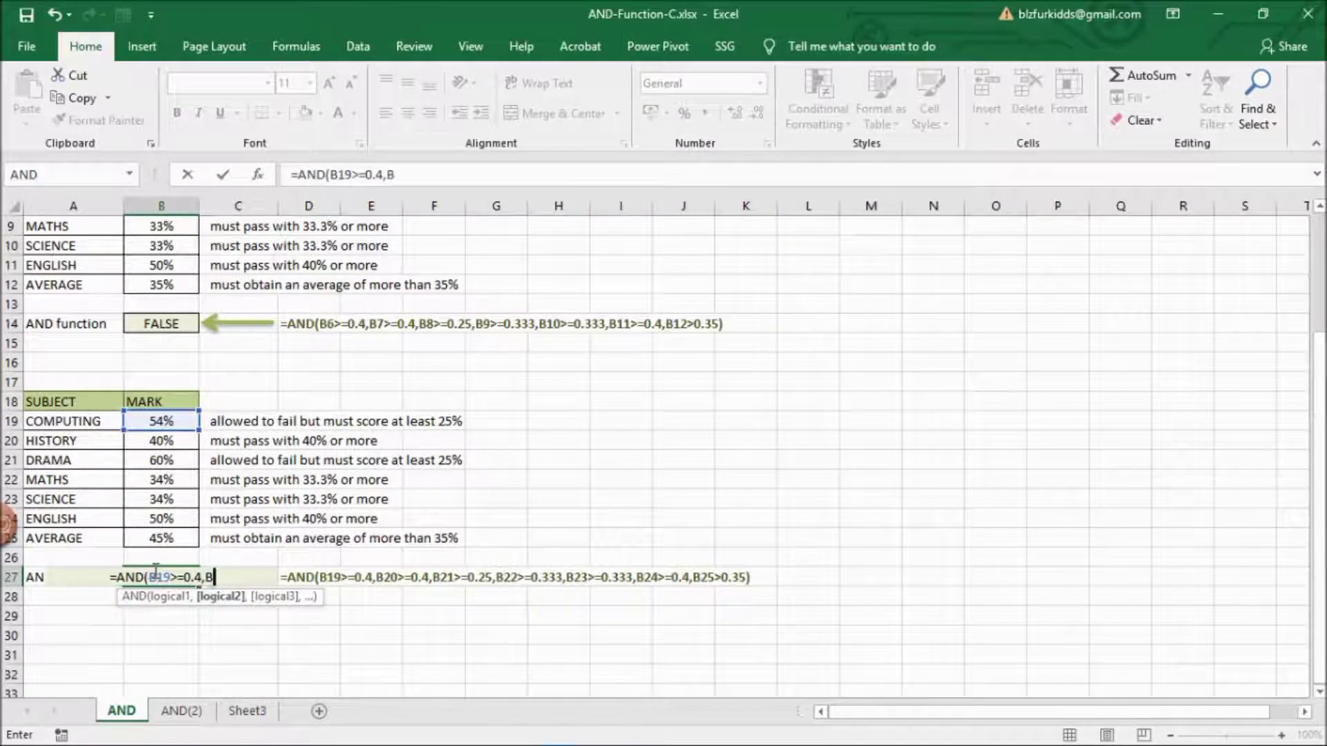
pyautogui.write('20>=0.4,')
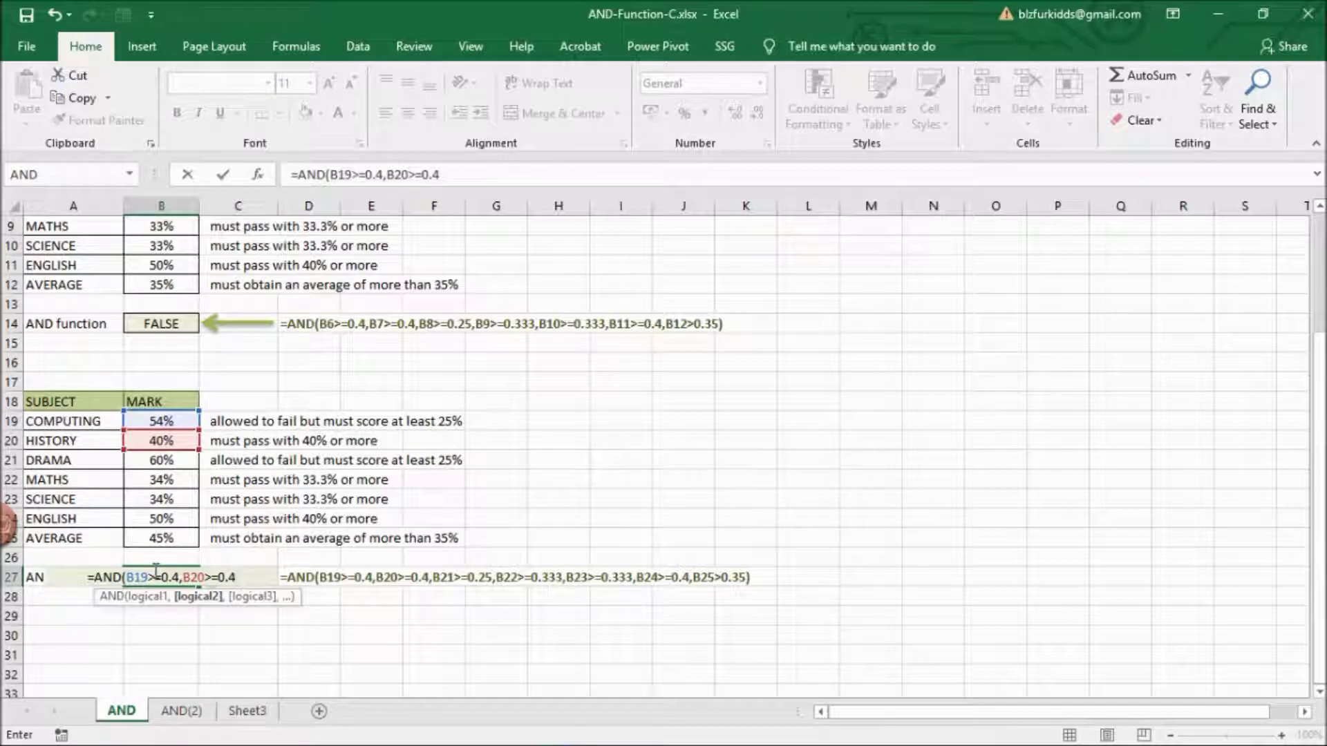
# - Add the conditions B21>=0.25 and B22>=0.333 to the AND formula in B27
pyautogui.write('B')
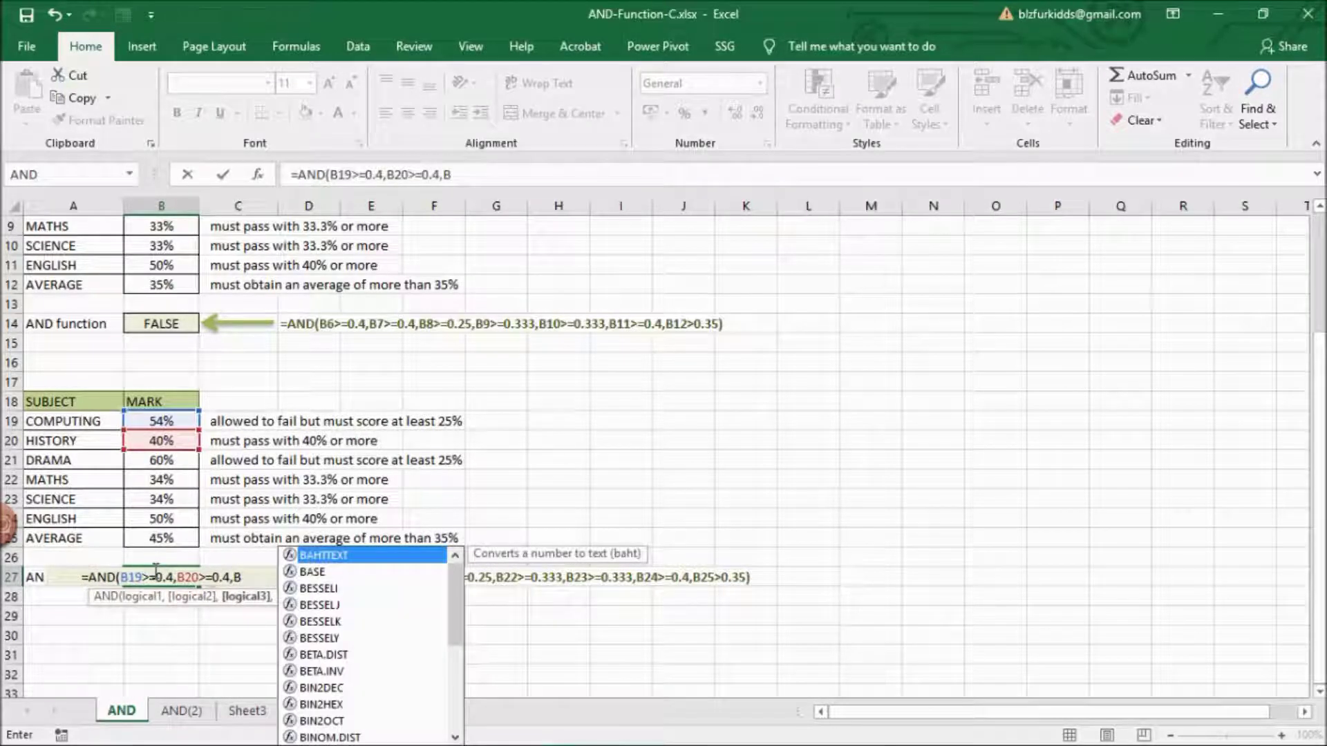
pyautogui.write('21>=')
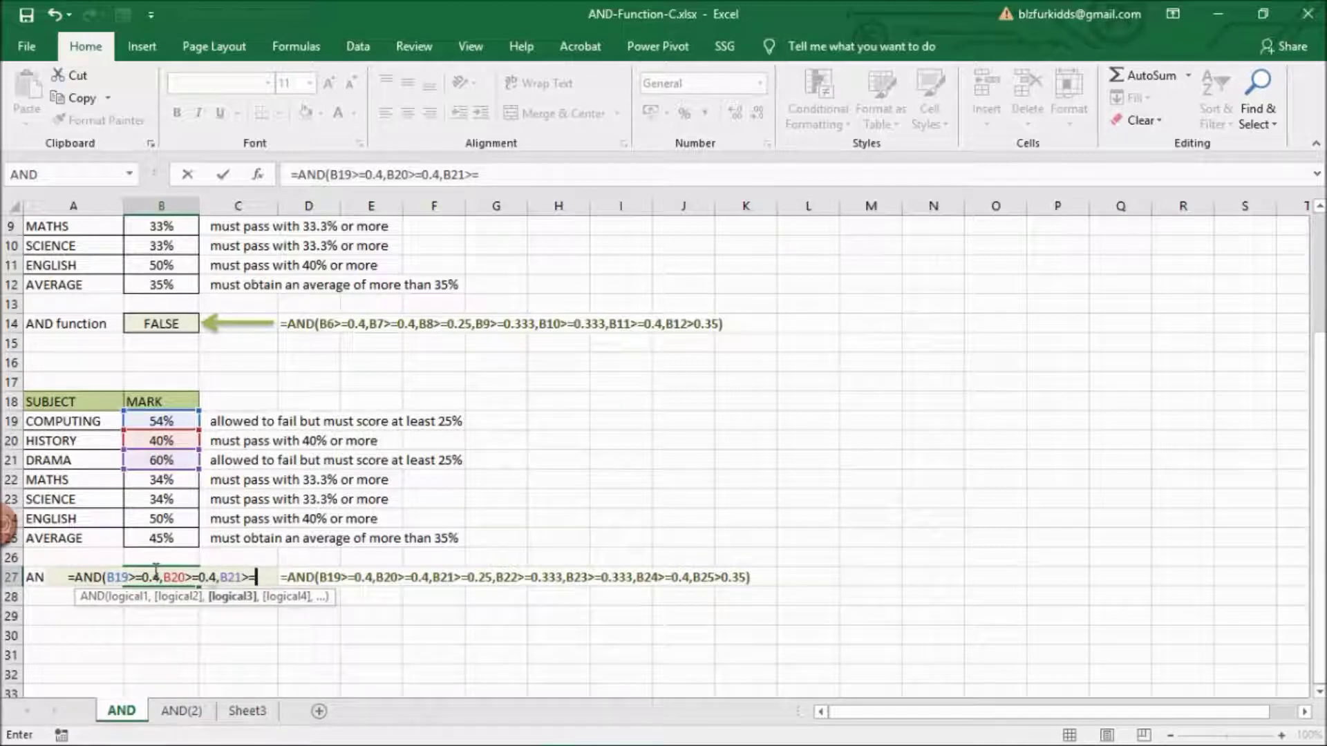
pyautogui.write('0')
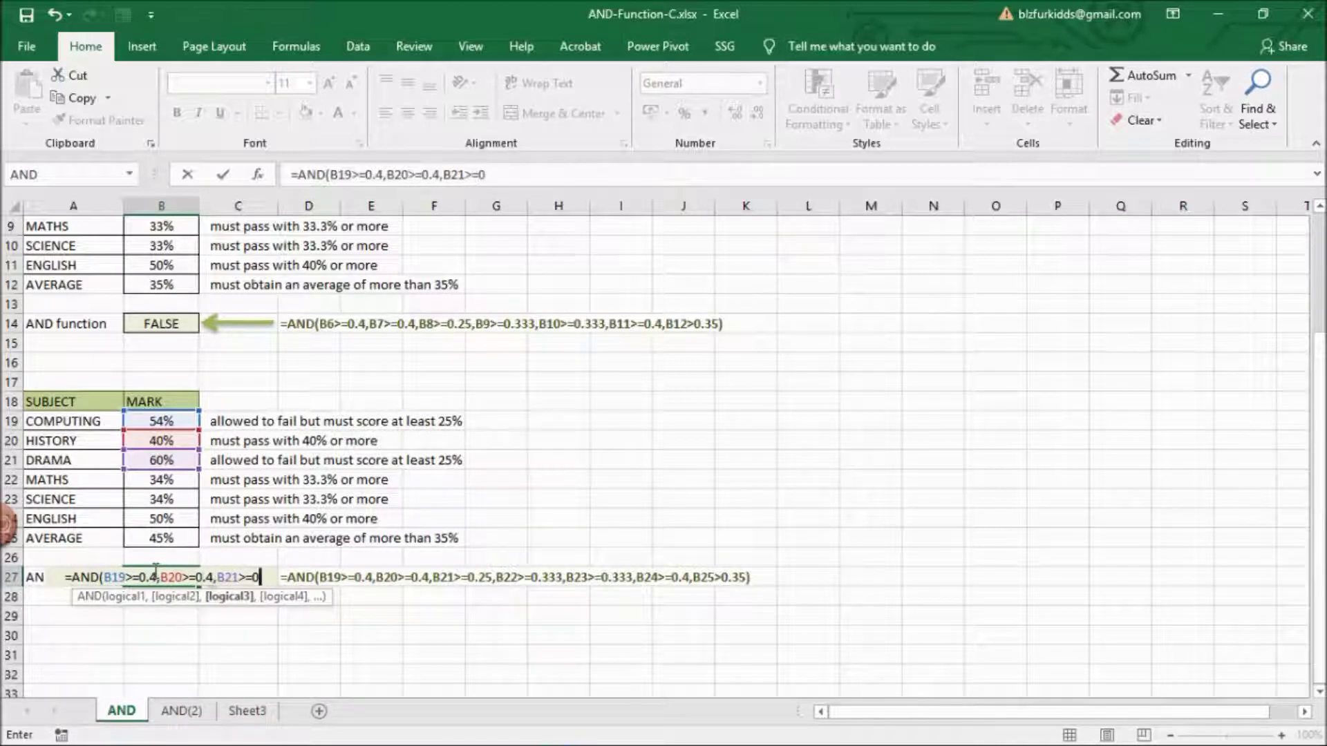
pyautogui.write('.25')
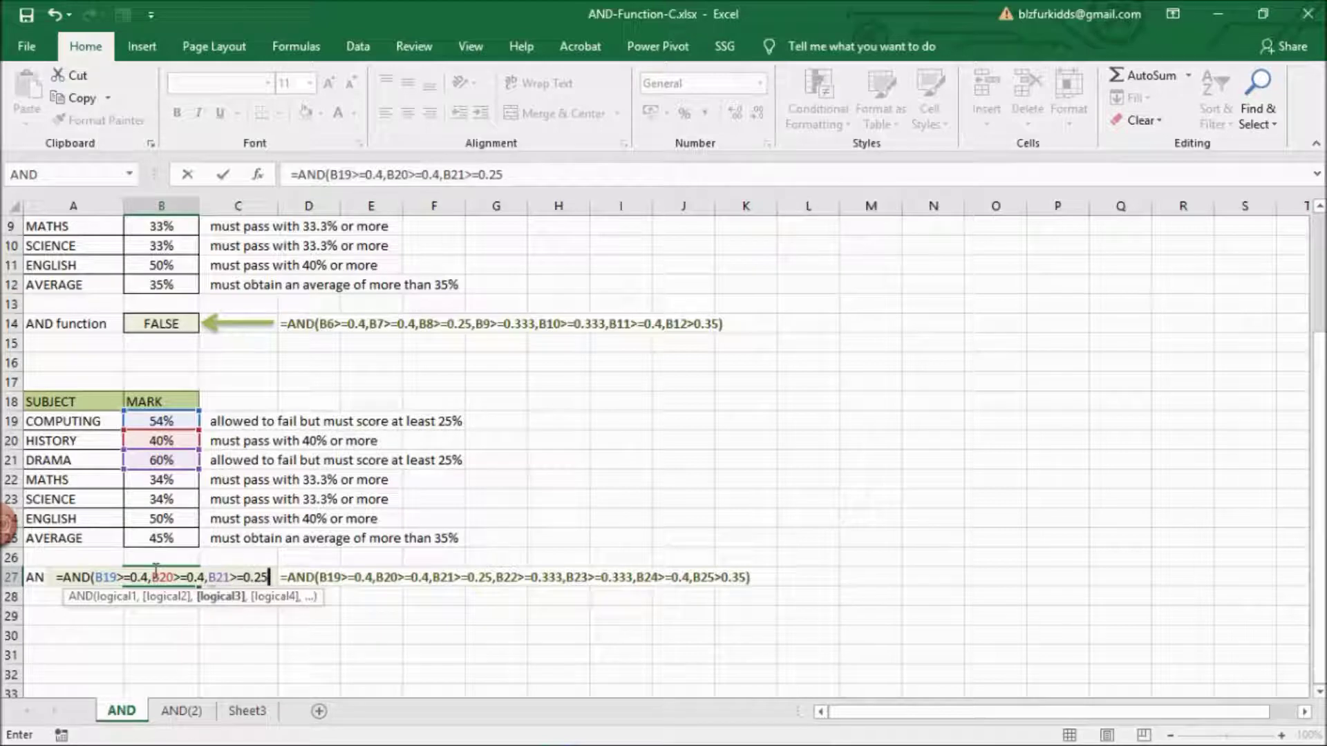
pyautogui.write(',B')
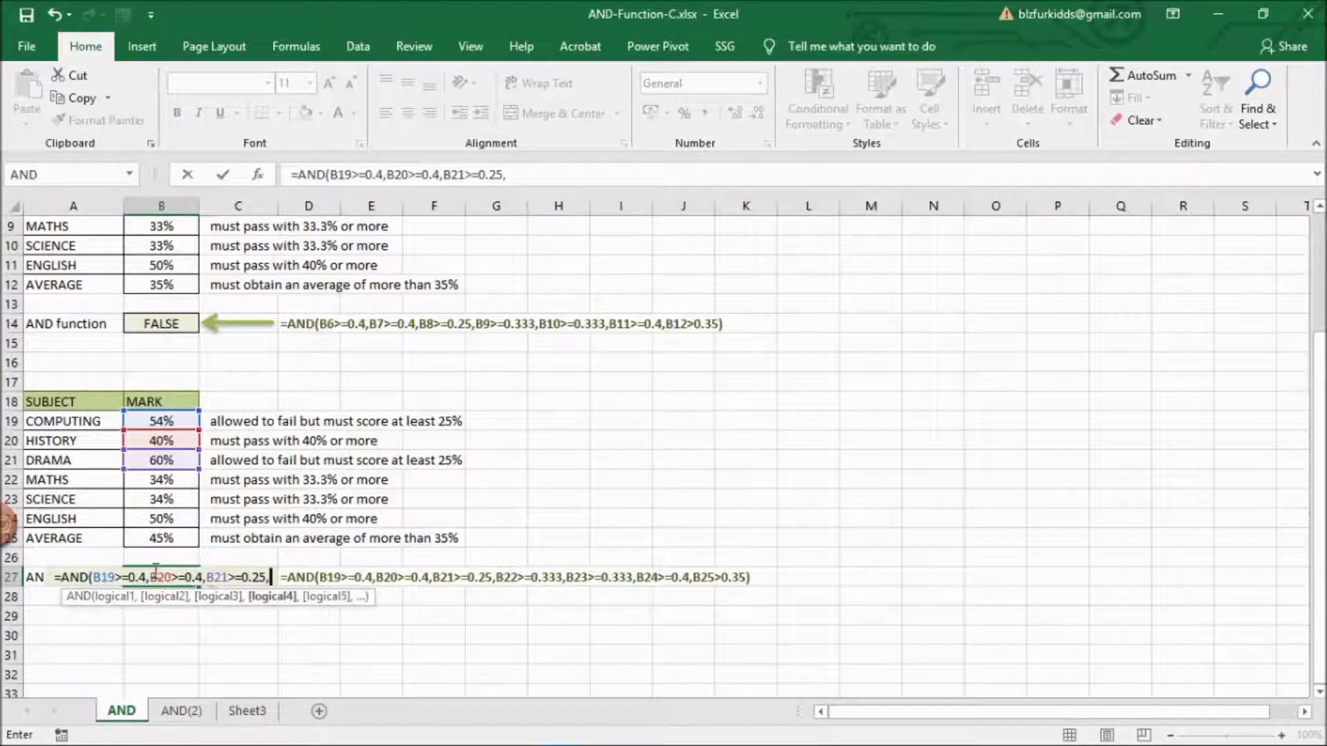
pyautogui.write('22')
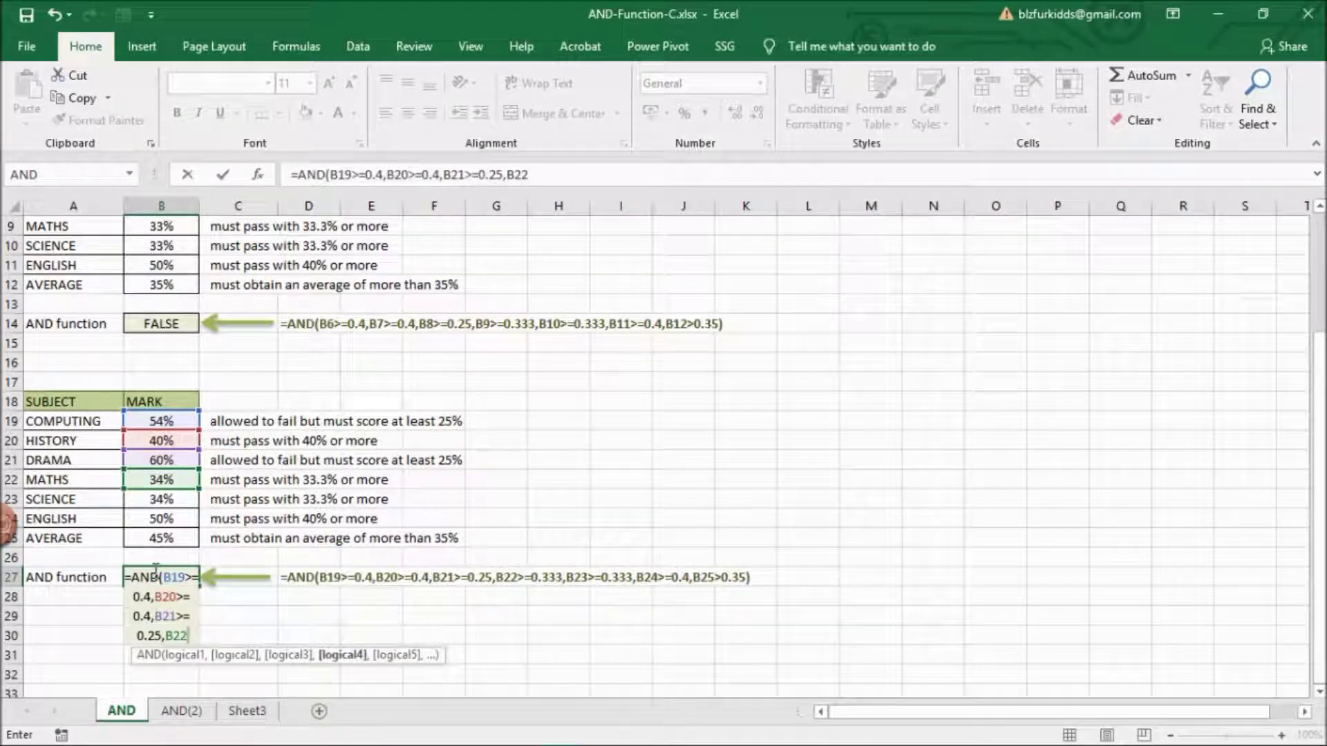
pyautogui.write('>')
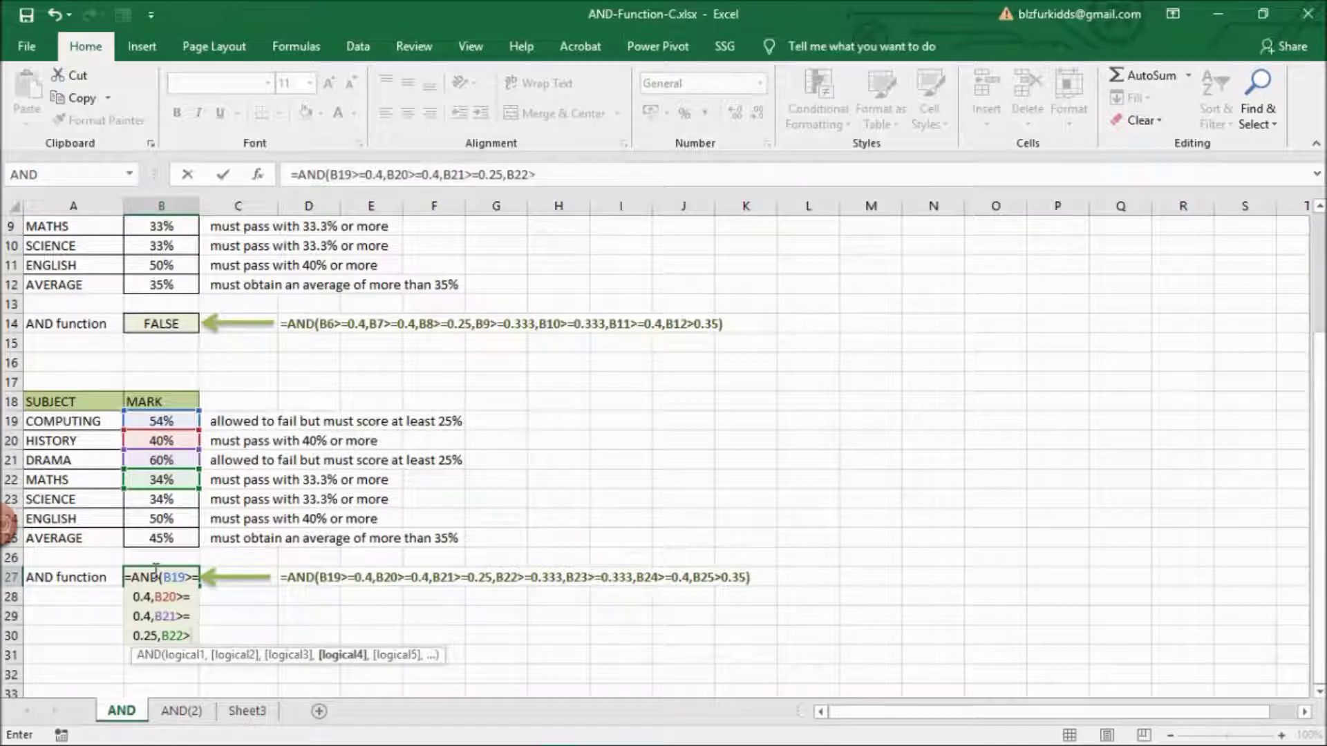
pyautogui.write('=0.333')
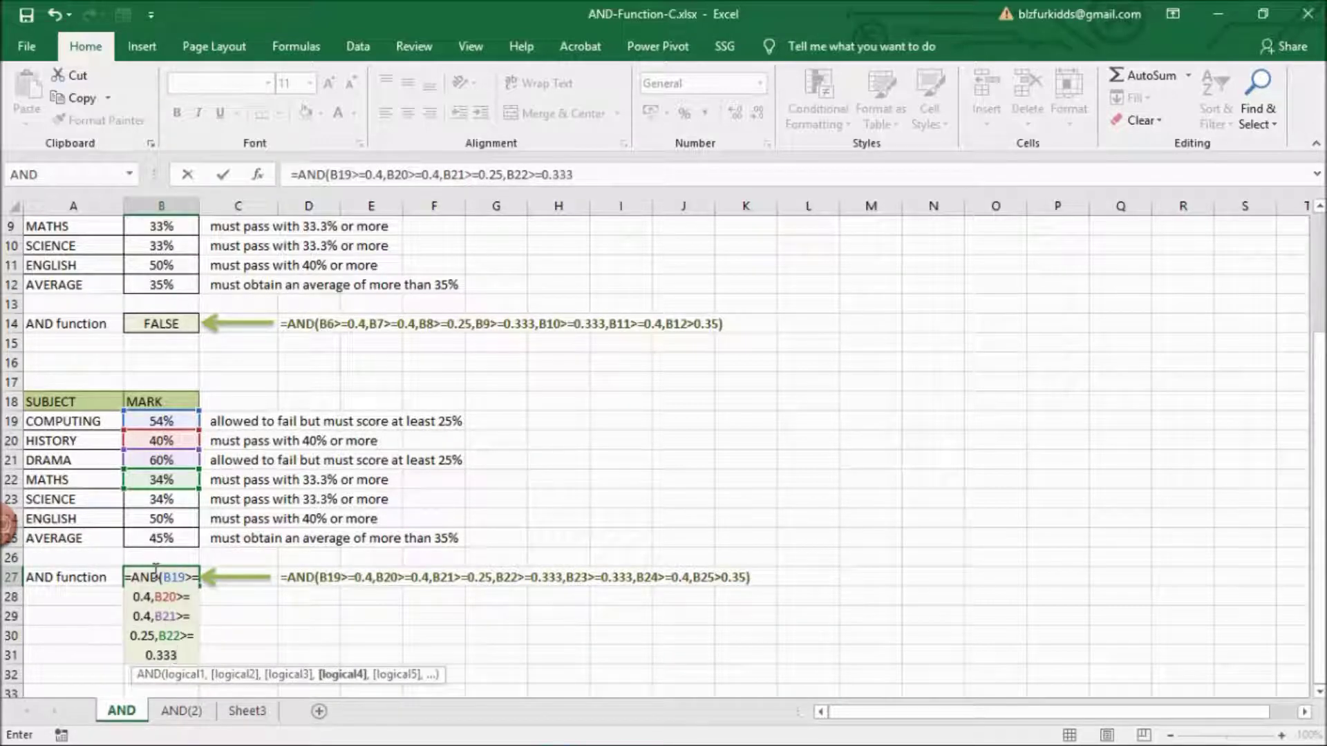
# - Complete B27's AND formula with the conditions B23>=0.333, B24>=0.4 and B25>0.35
pyautogui.write(',B')
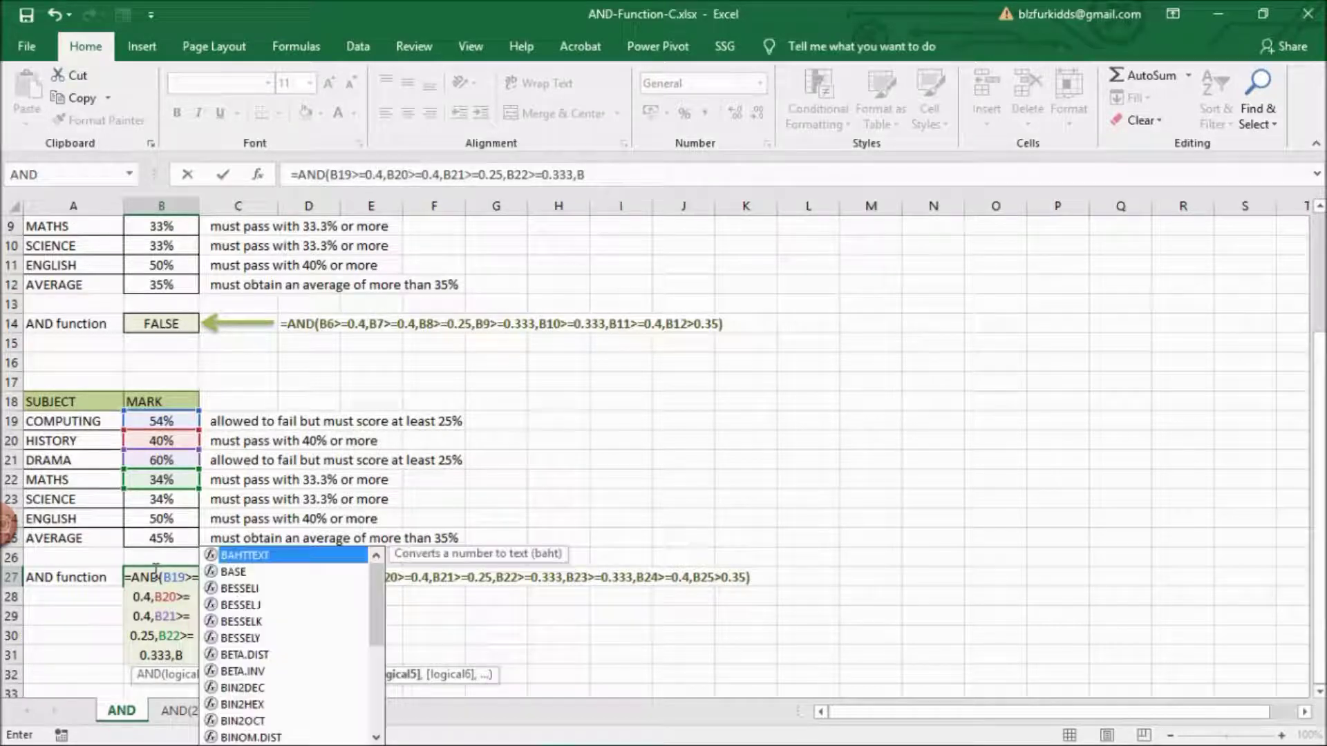
pyautogui.write('23>=')
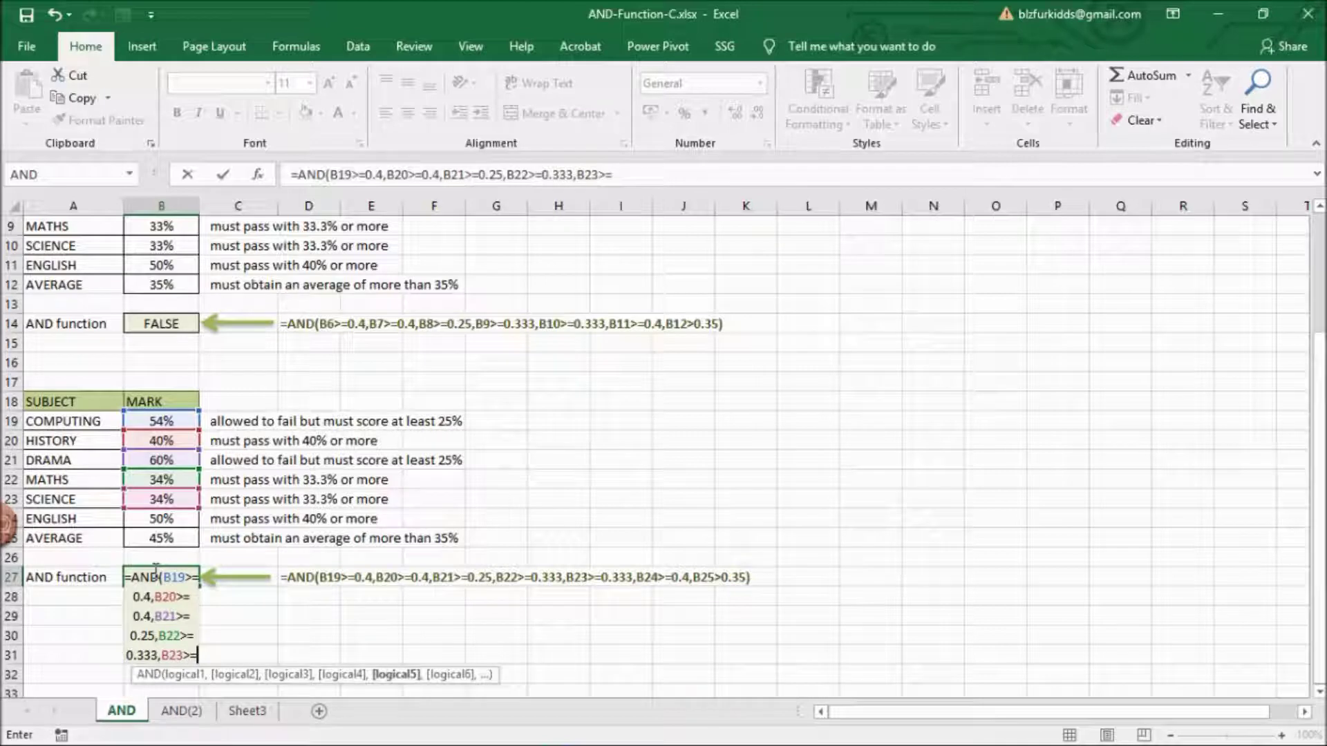
pyautogui.write('0.333,B24')
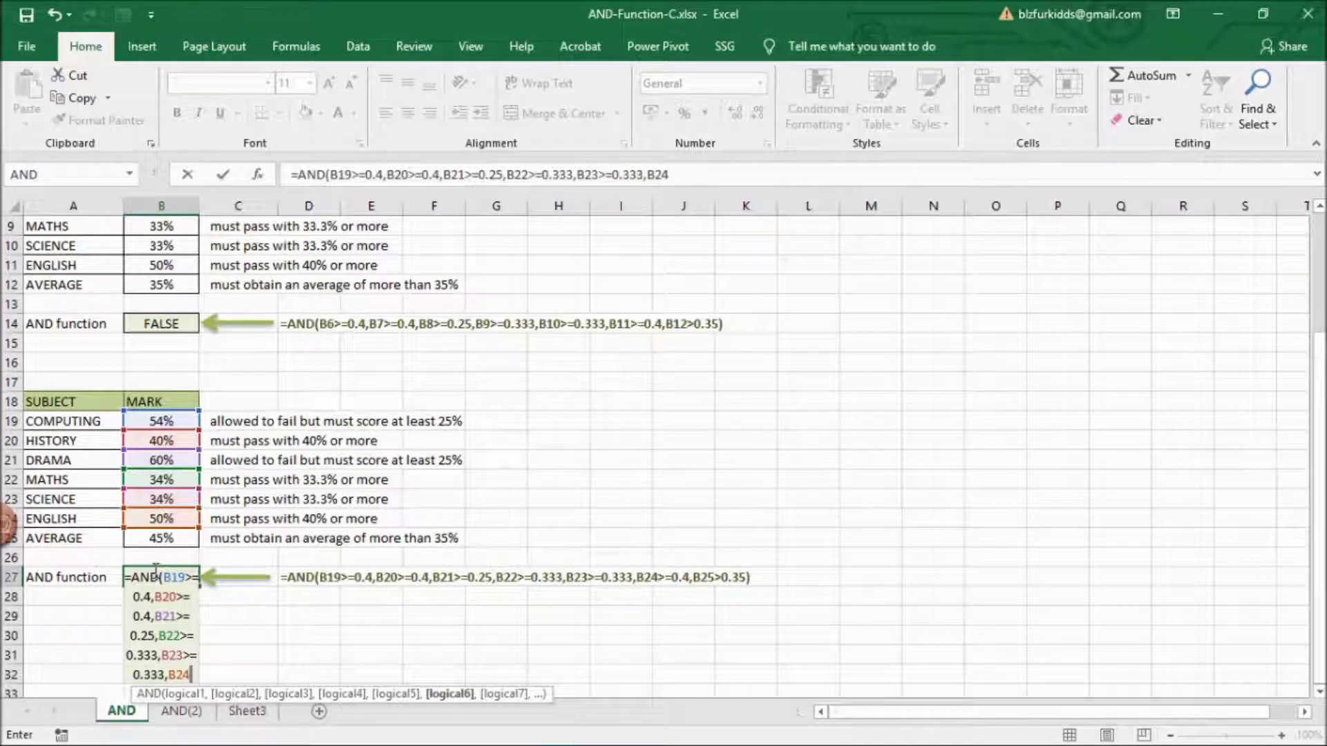
pyautogui.write('>=0.4,B25>')
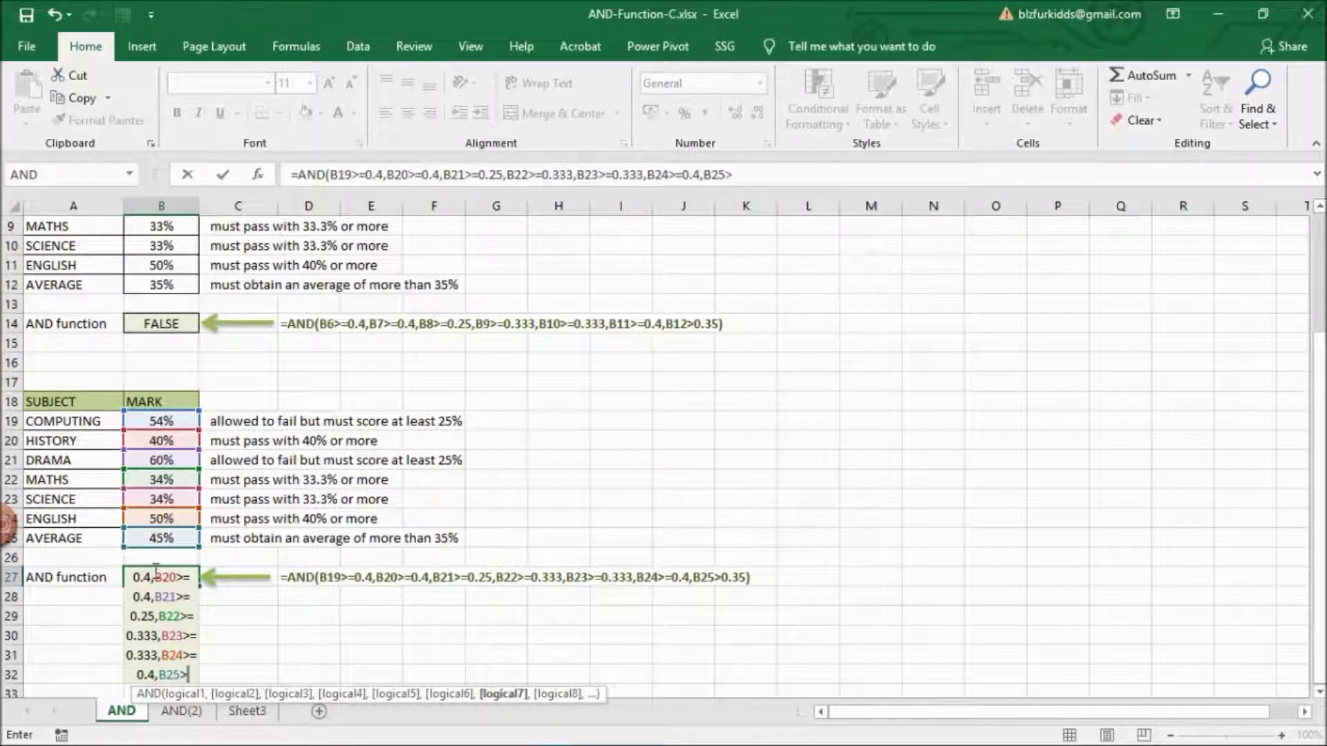
pyautogui.write('0.35)')
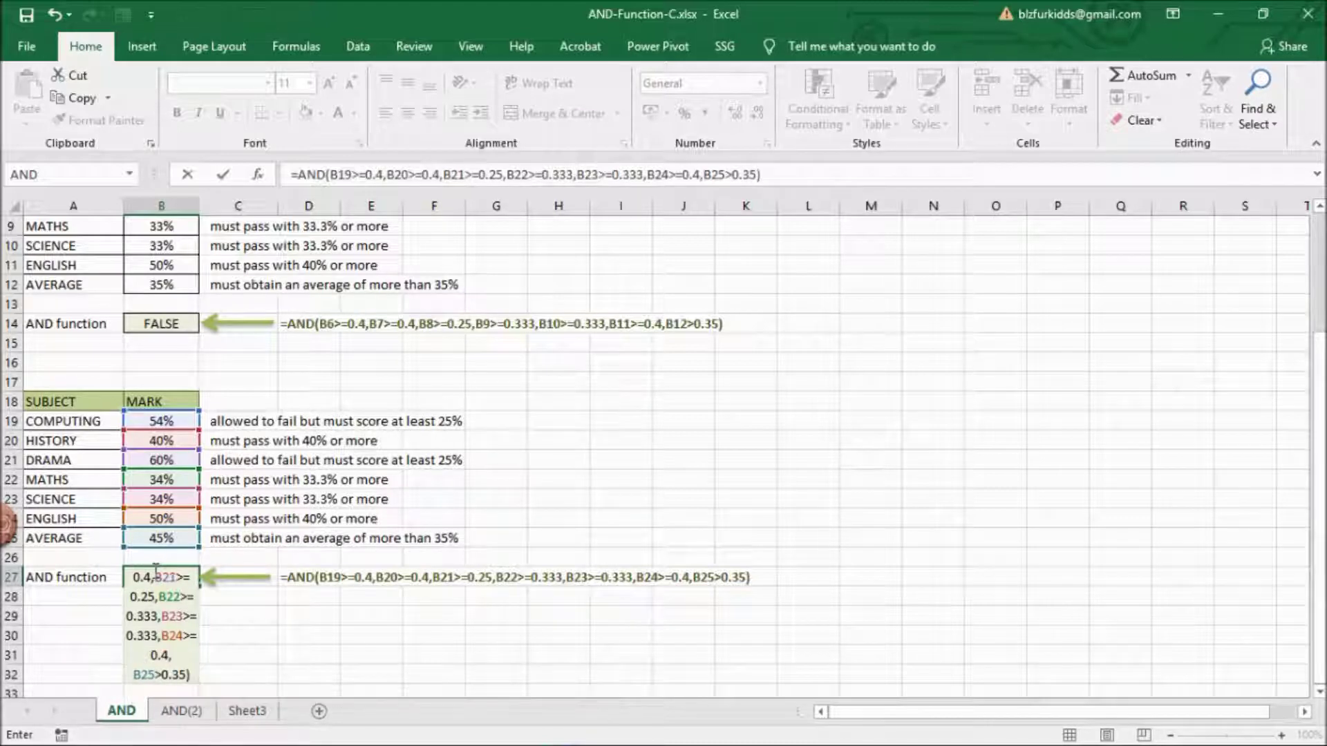
pyautogui.press('Return')
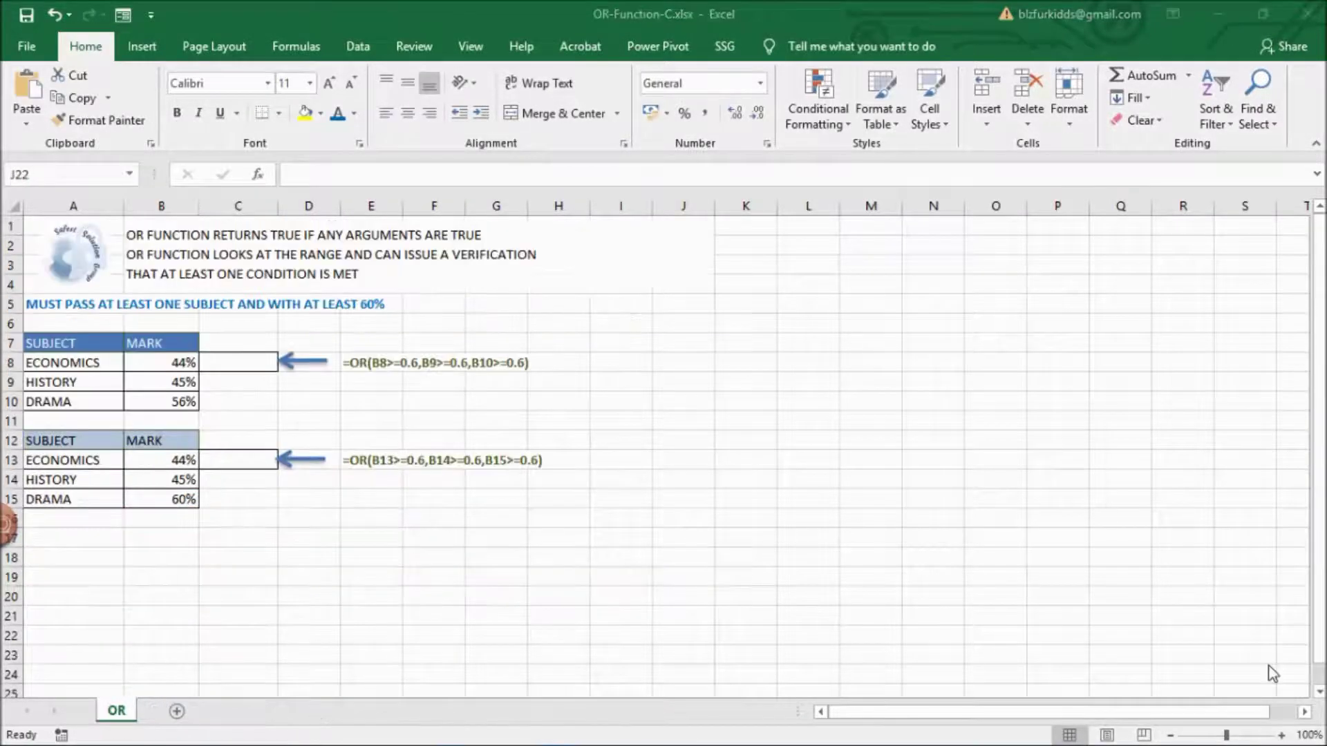
# - In the OR-Function-C workbook, enter the formula =OR(B8>=0.6,B9>=0.6,B10>=0.6) in C8 beside the first subject table
pyautogui.click(224, 362)
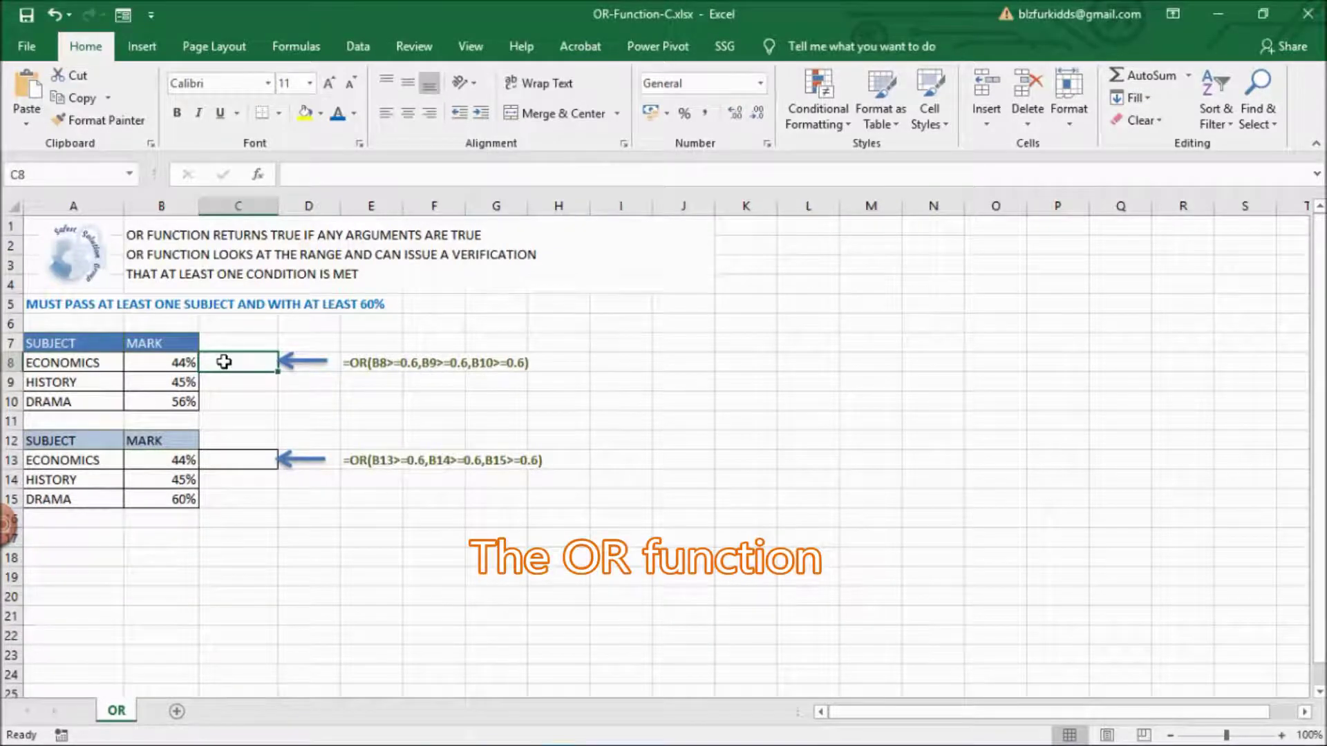
pyautogui.write('=')
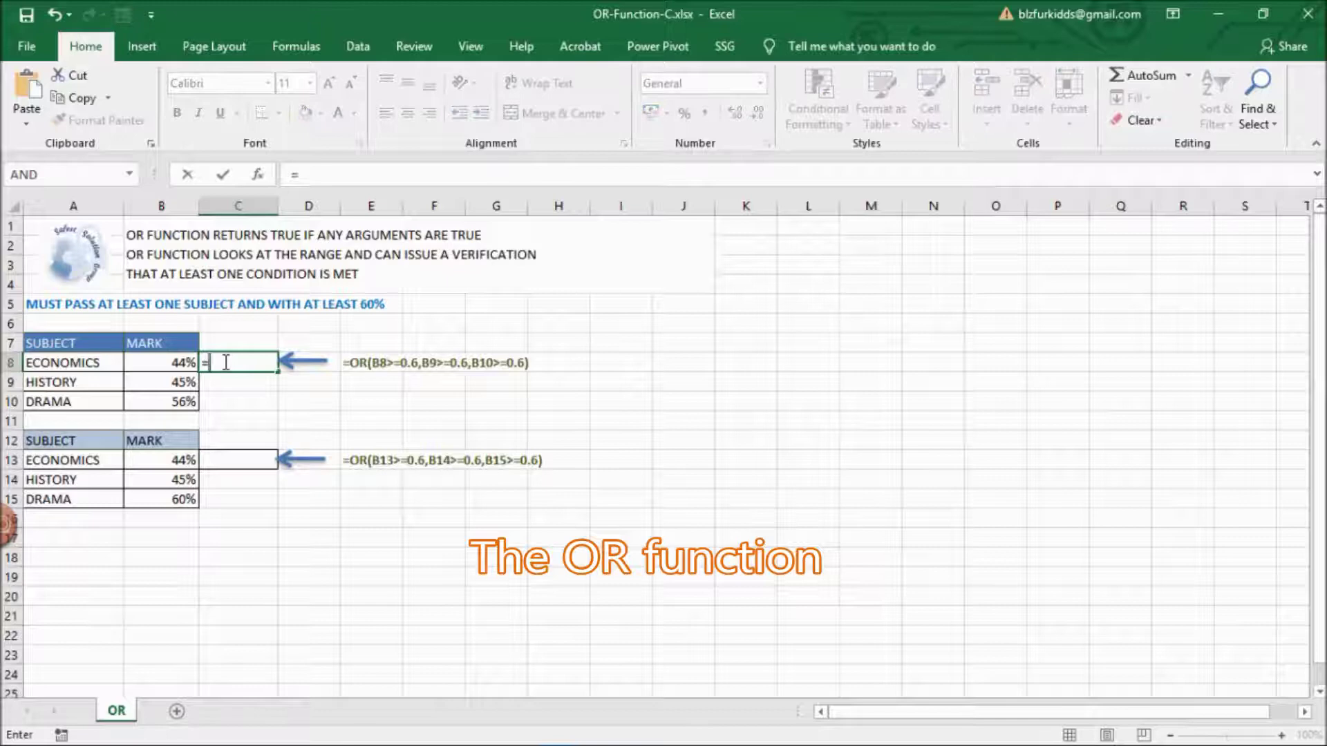
pyautogui.write('OR(')
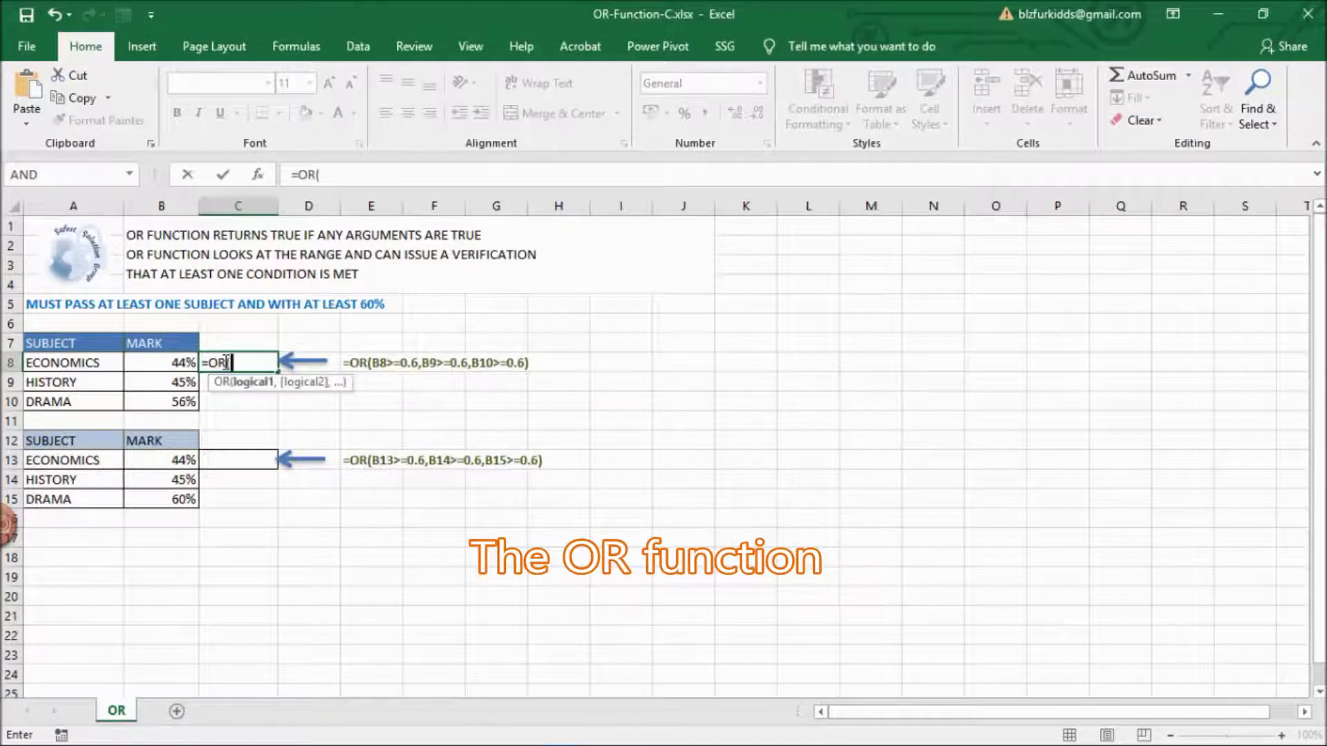
pyautogui.click(176, 365)
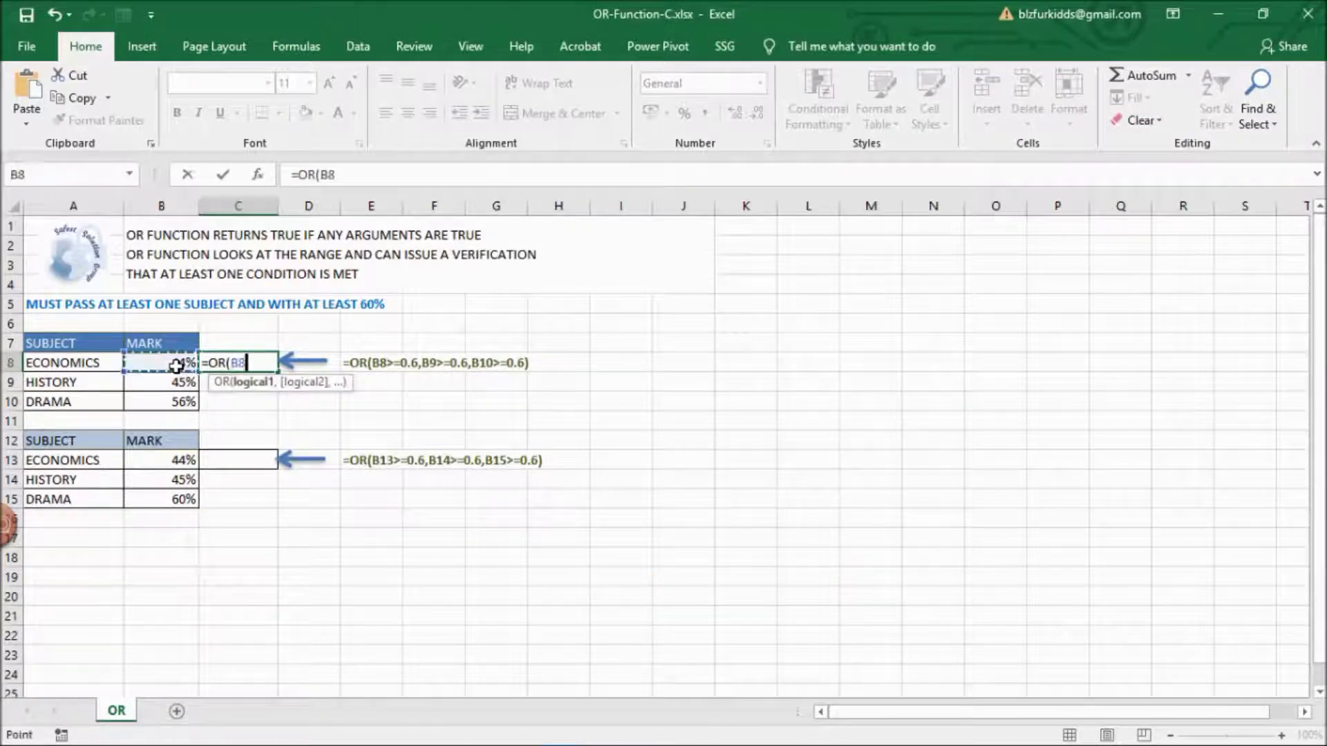
pyautogui.write('>=0.6')
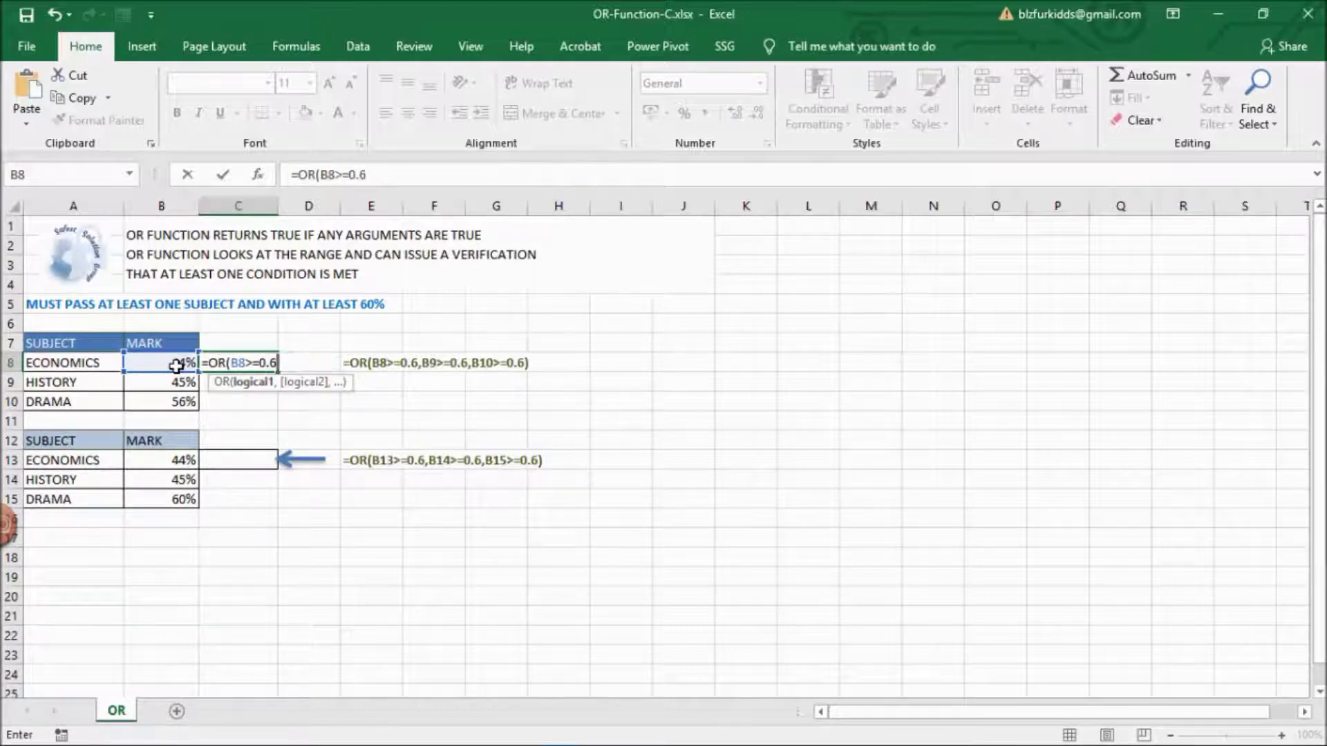
pyautogui.write(',')
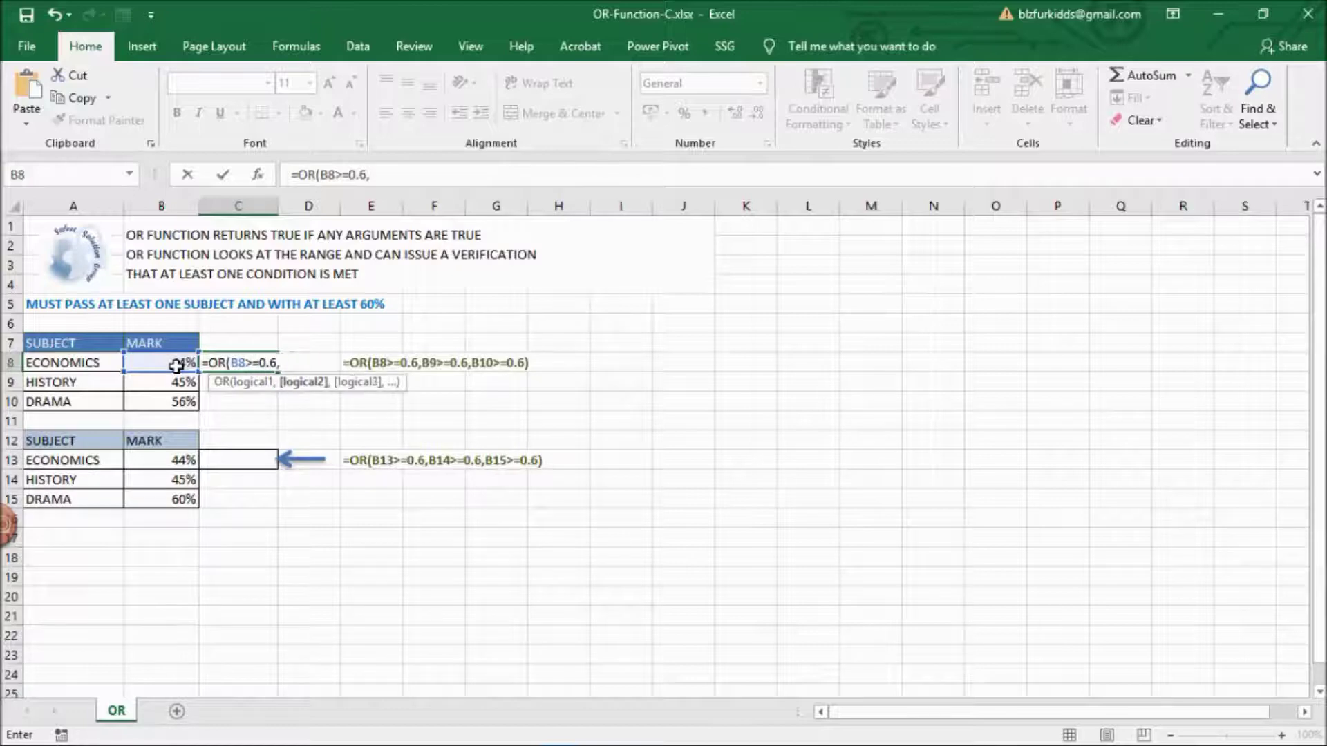
pyautogui.write('B9')
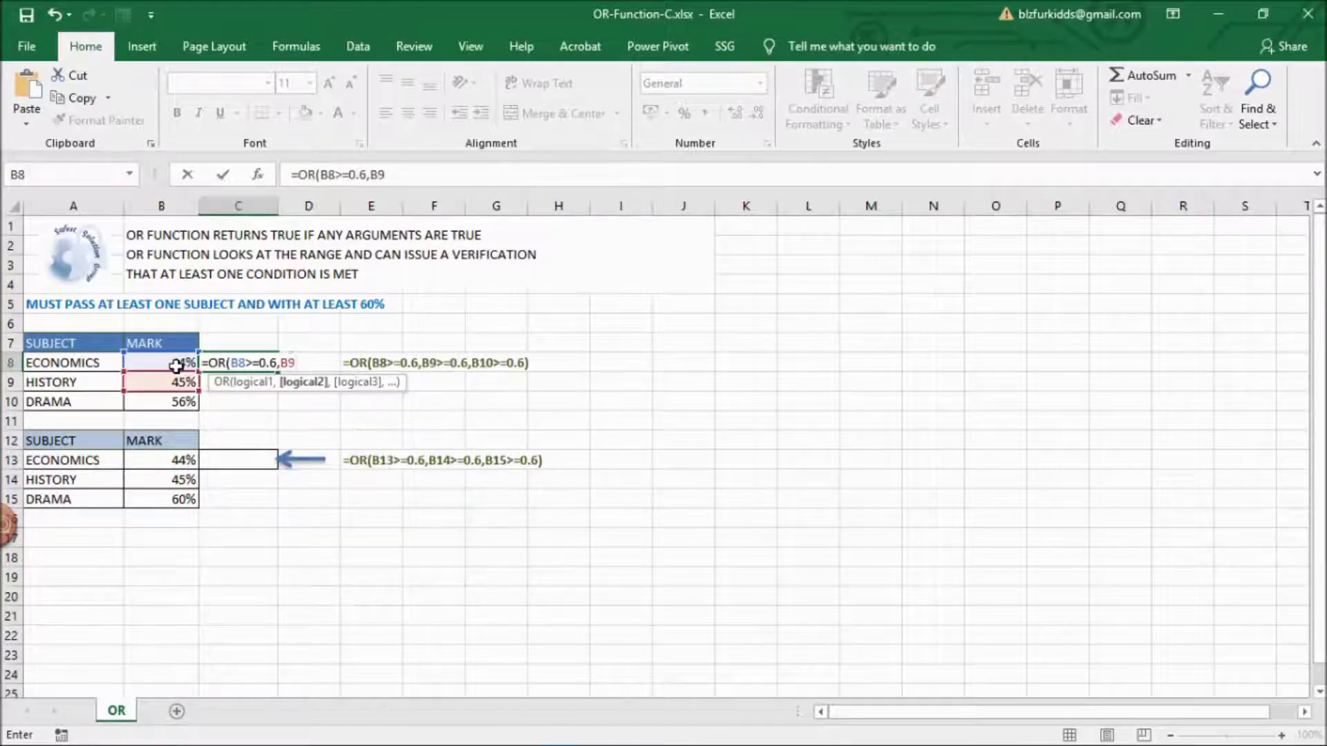
pyautogui.write('>=0.6,')
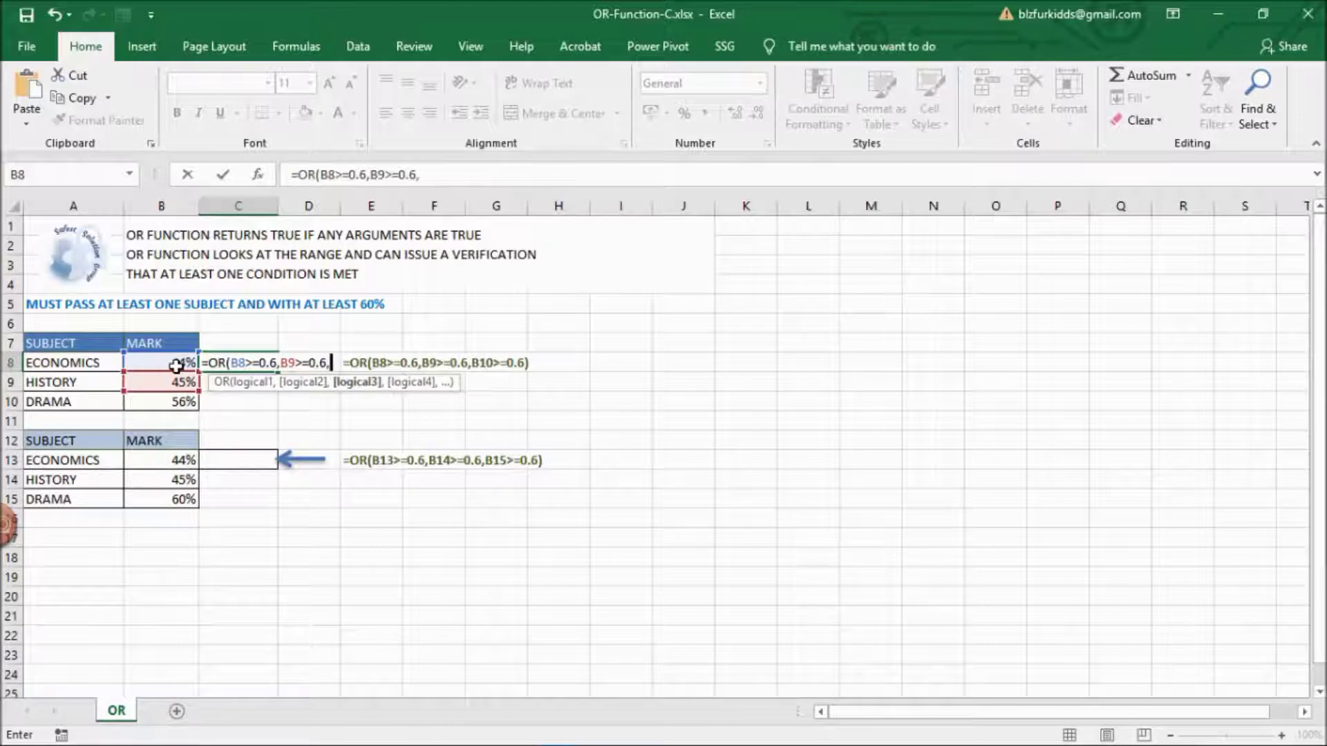
pyautogui.write('B1')
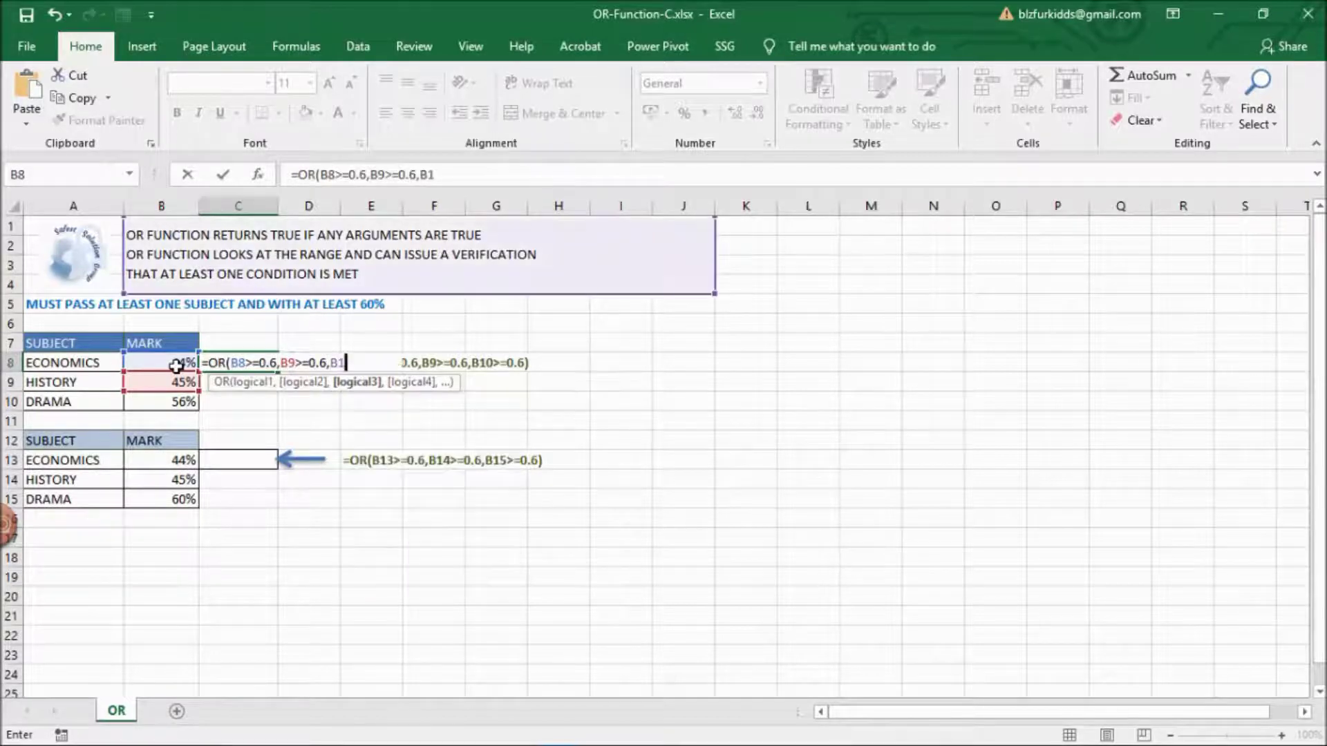
pyautogui.write('0')
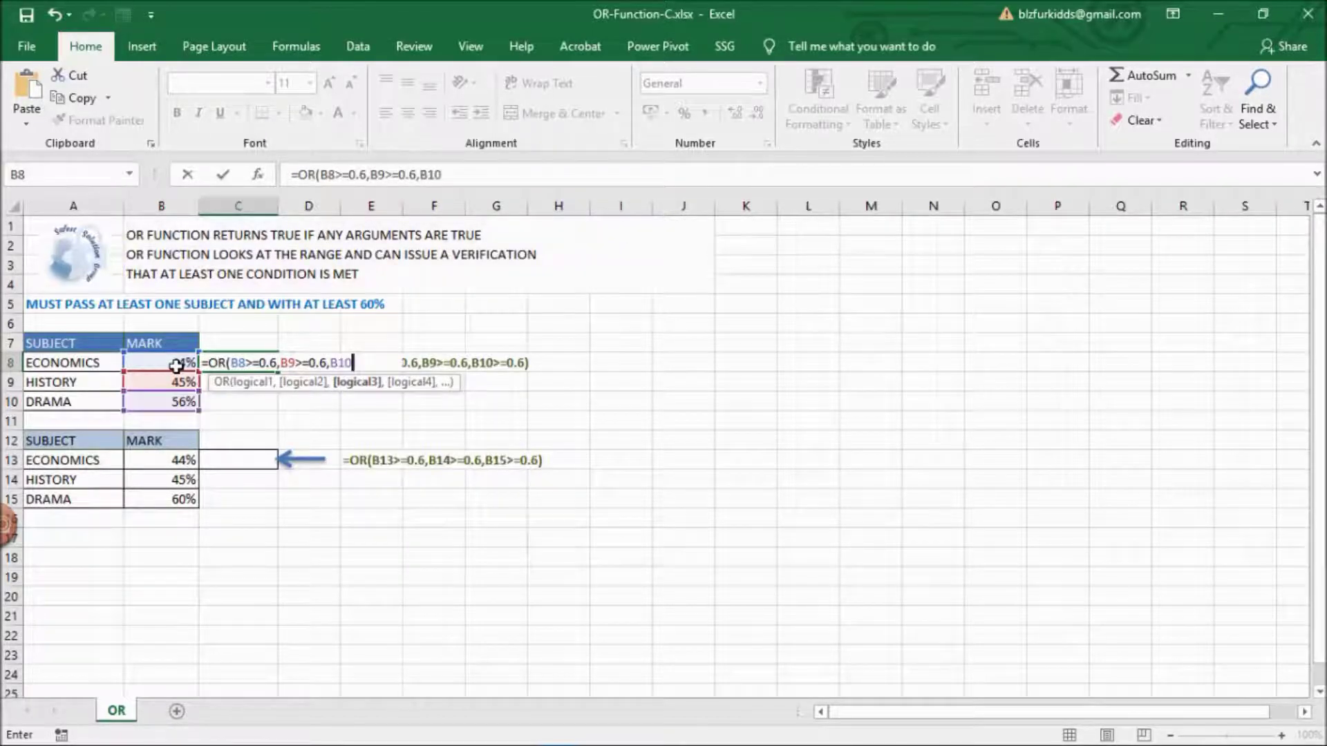
pyautogui.write('>=0.6)')
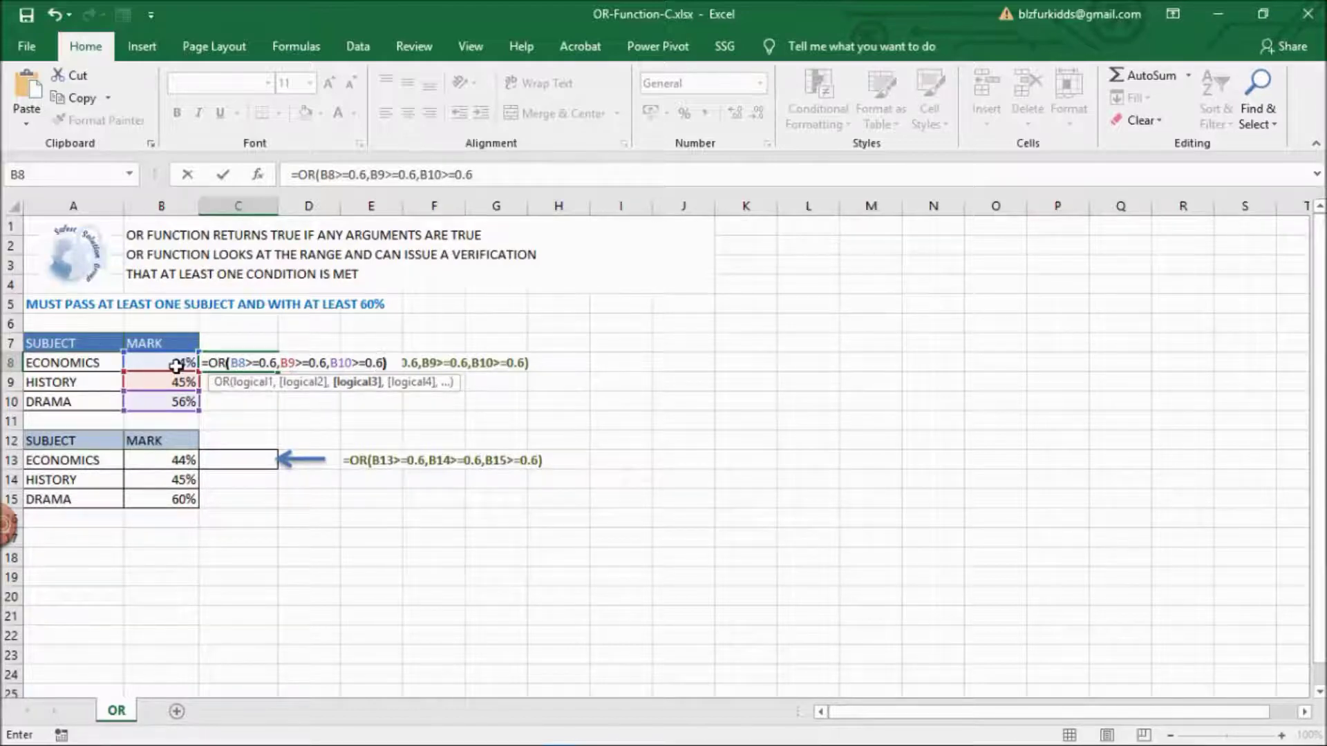
pyautogui.press('Return')
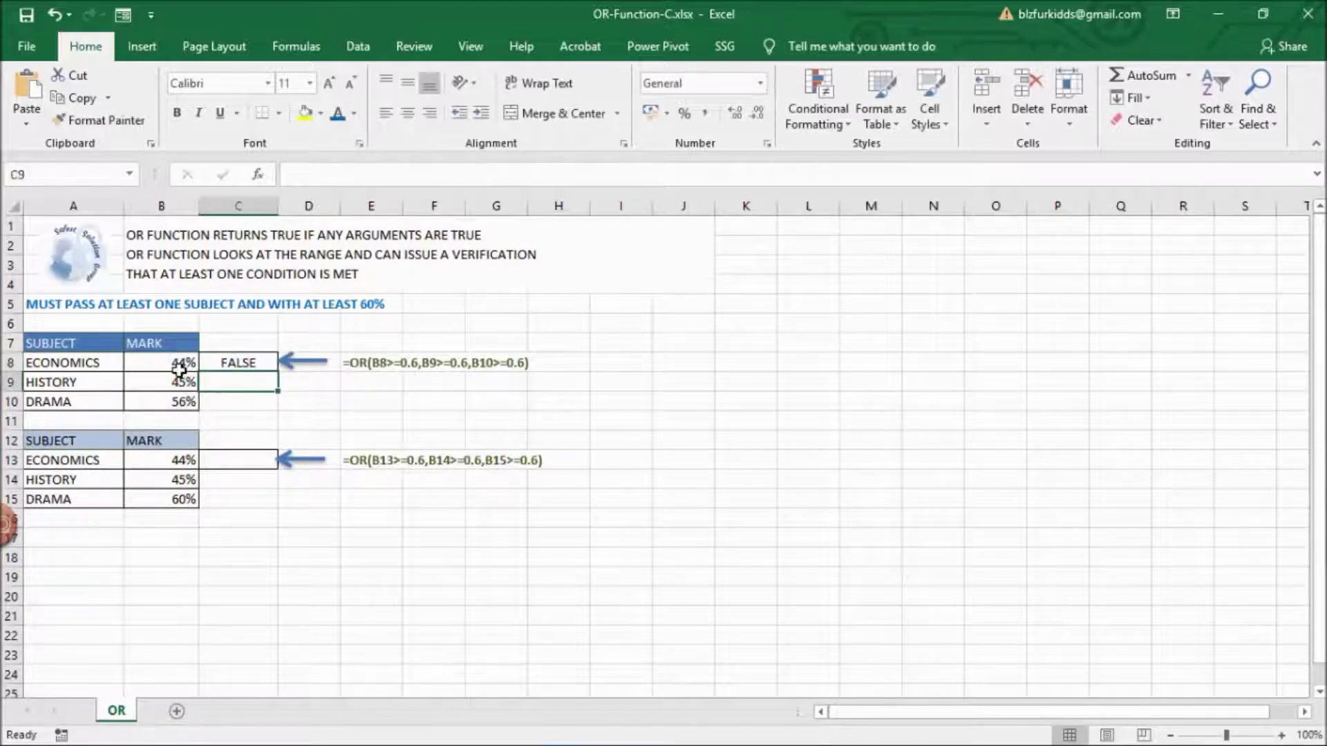
# - Start an OR formula in C13 beside the second subject table with the condition B13>=0.6
pyautogui.click(235, 460)
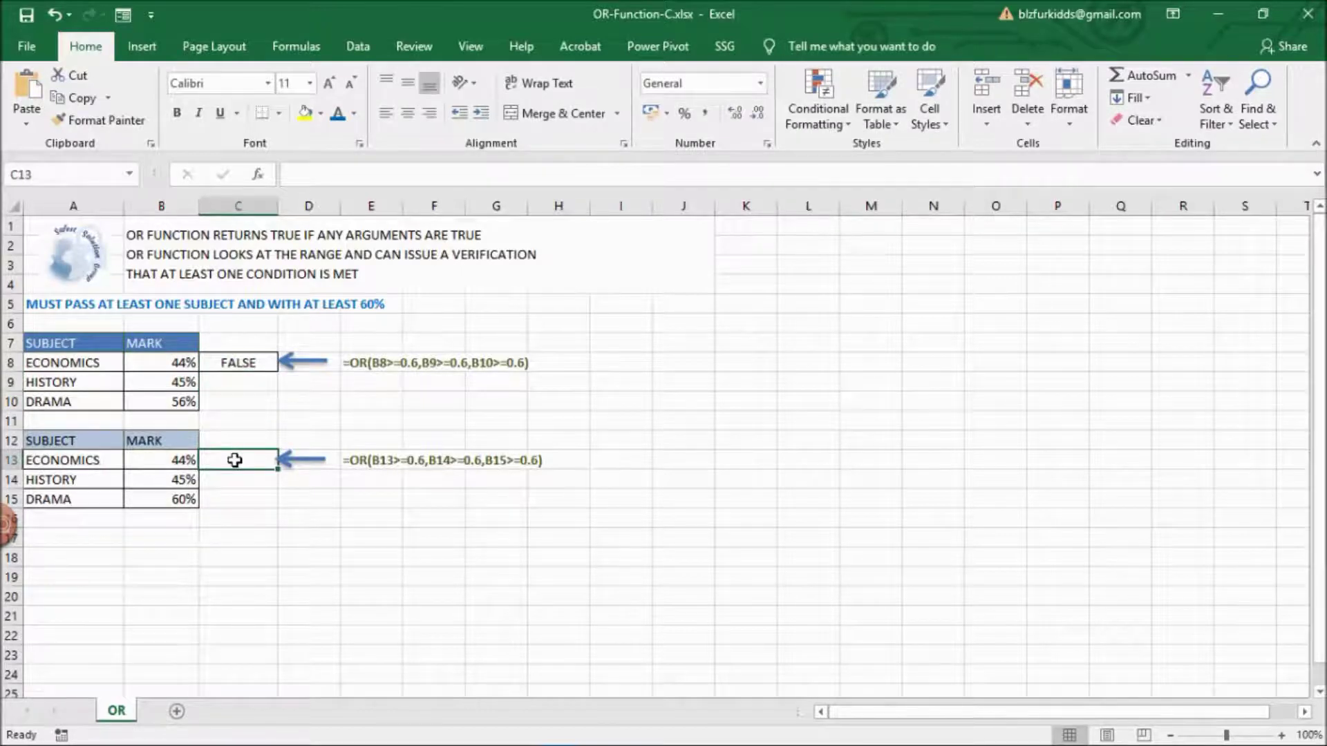
pyautogui.write('=OR')
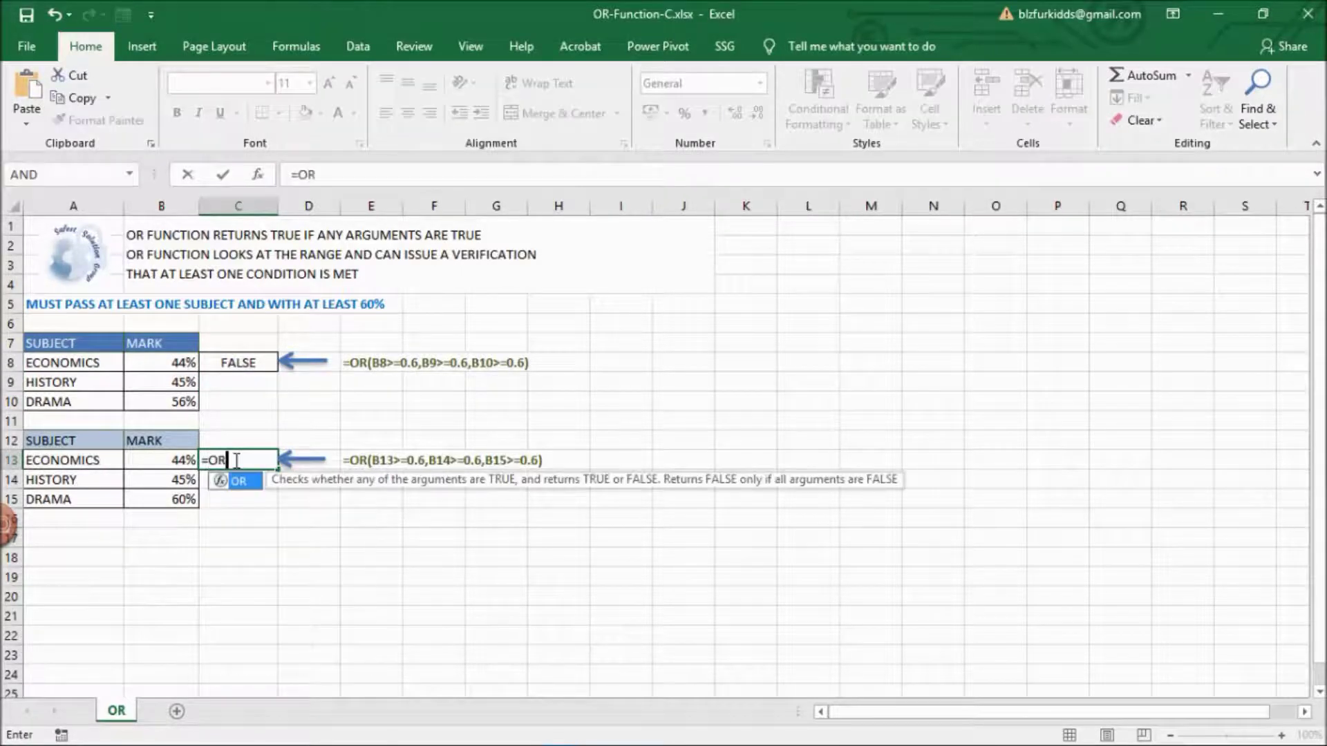
pyautogui.write('(')
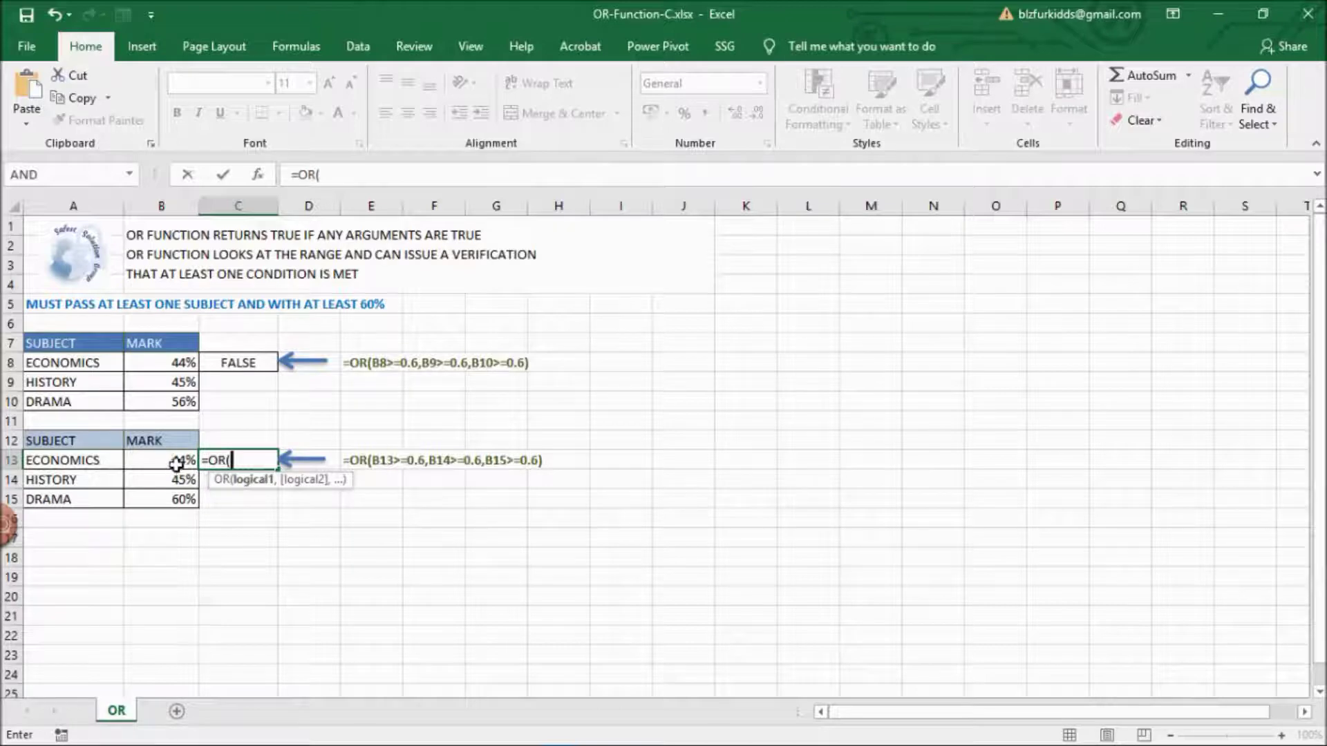
pyautogui.click(176, 462)
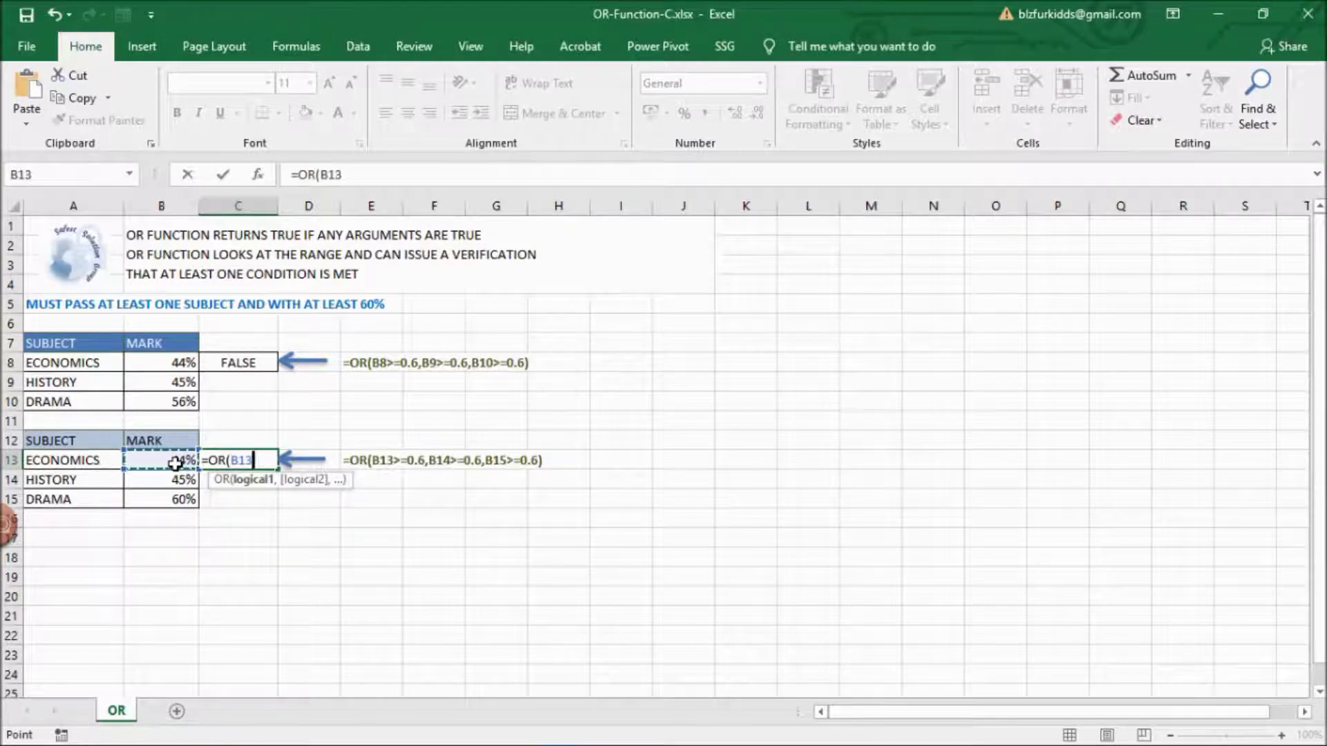
pyautogui.write(',')
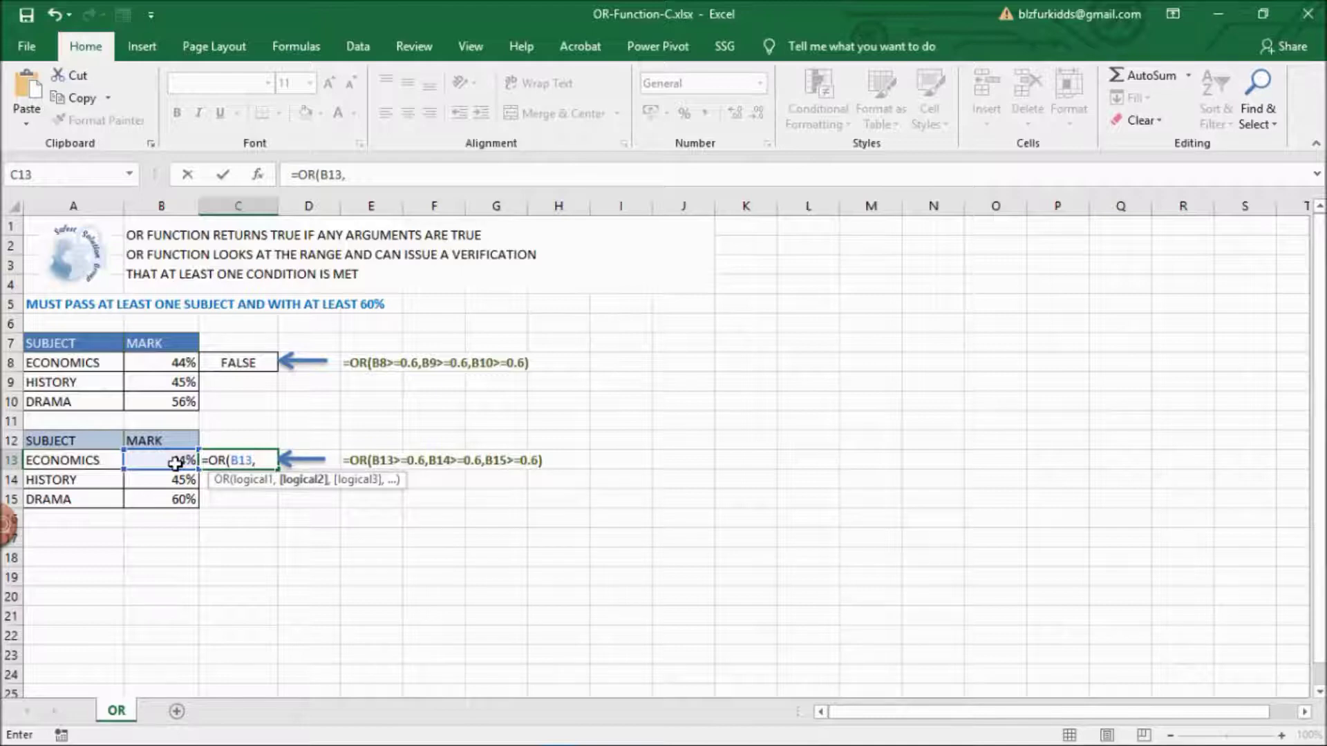
pyautogui.press('BackSpace')
pyautogui.write('>=0.6,')
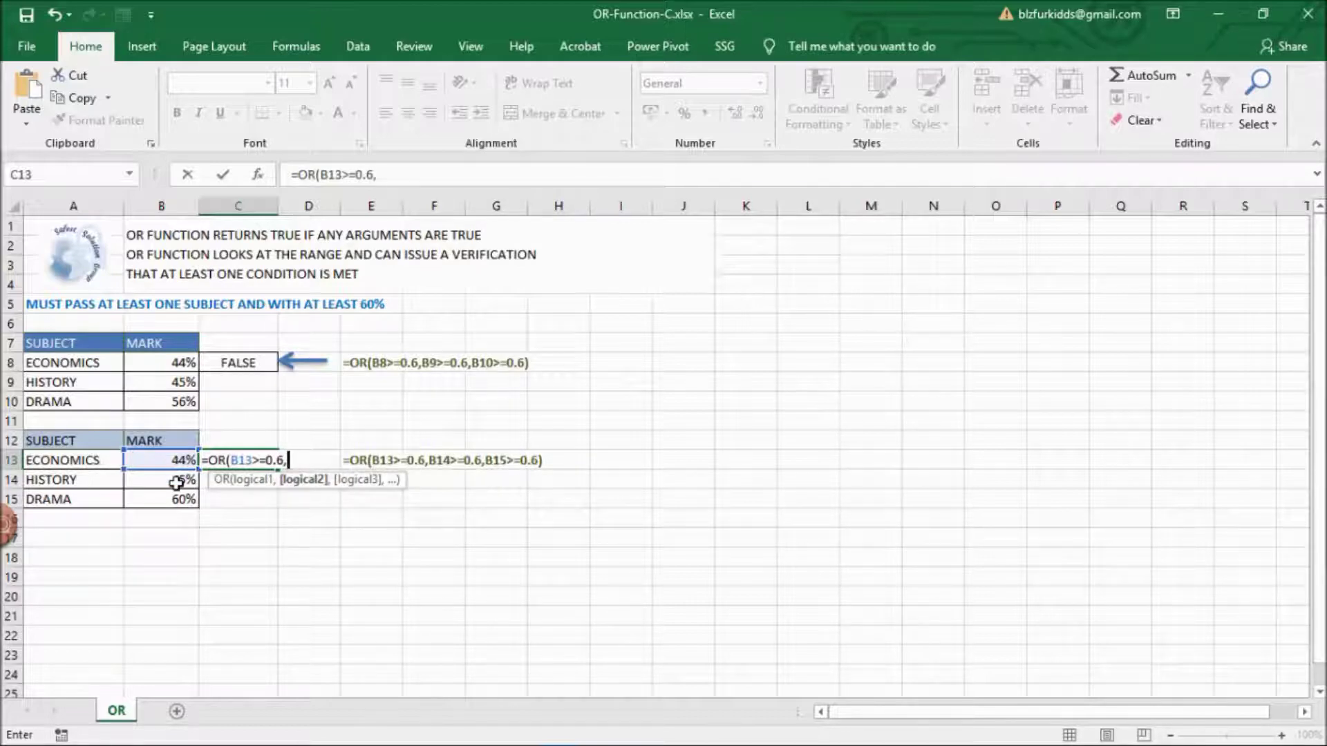
# - Complete C13's OR formula with the conditions B14>=0.6 and B15>=0.6
pyautogui.click(177, 482)
pyautogui.write('>=')
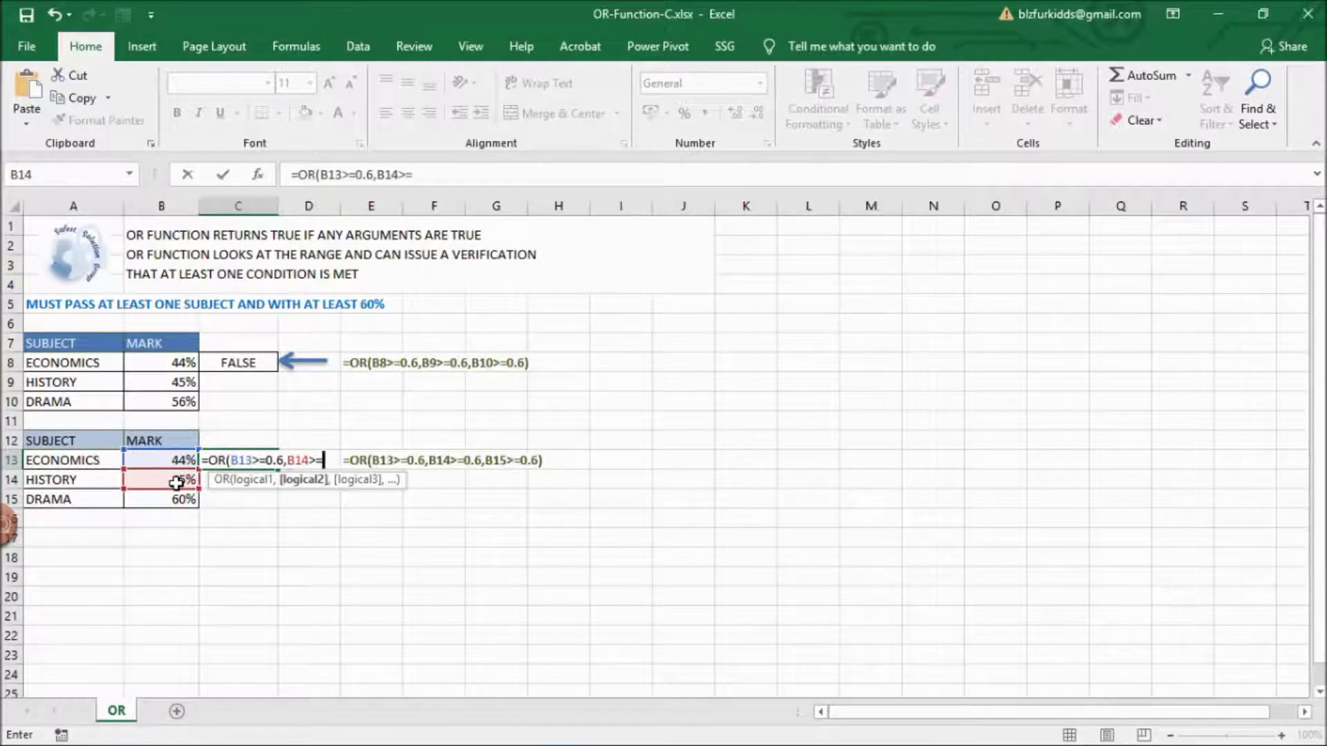
pyautogui.write('0.6')
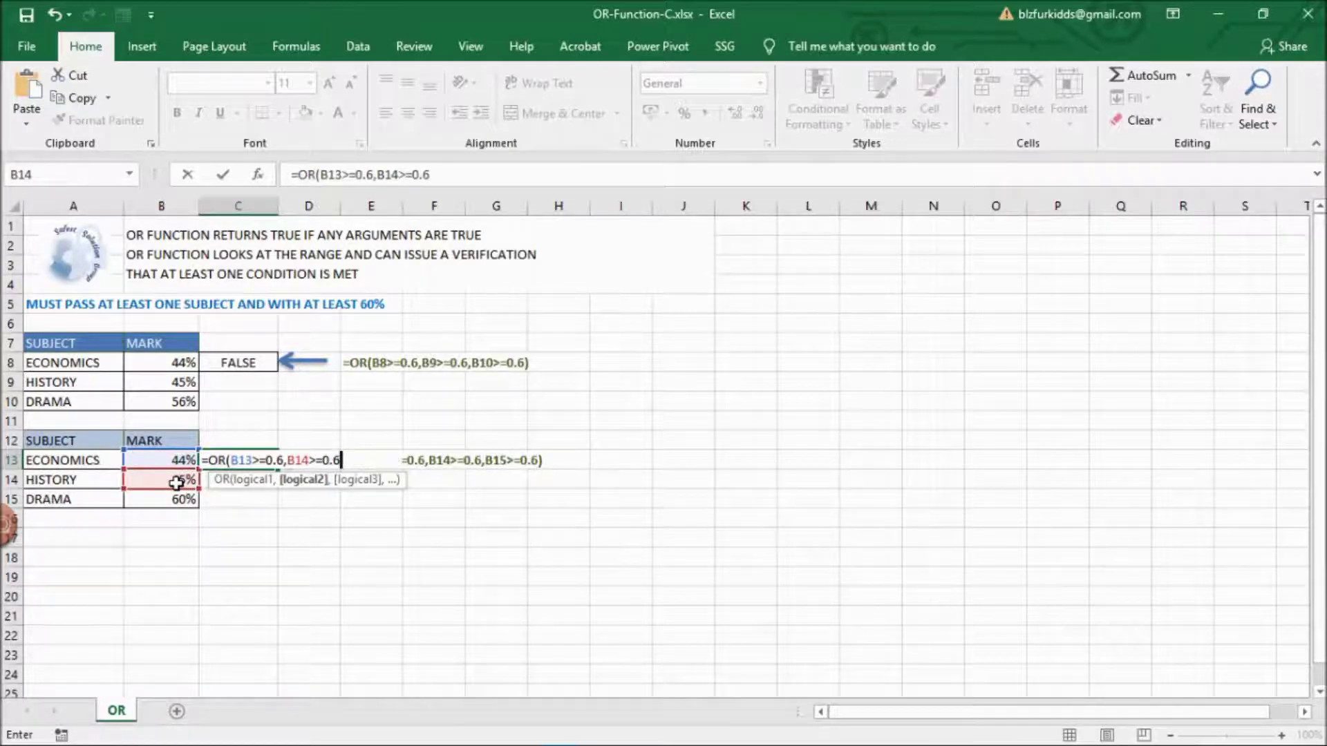
pyautogui.write(',')
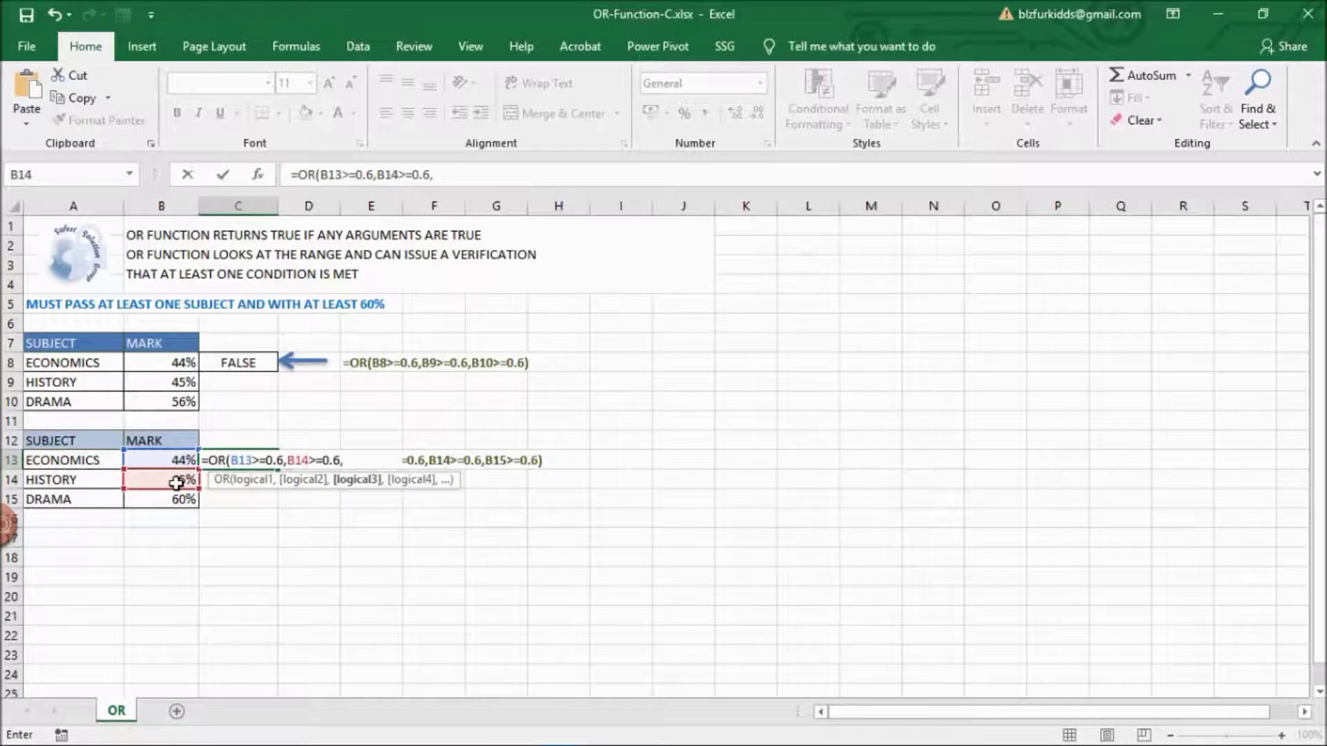
pyautogui.click(178, 501)
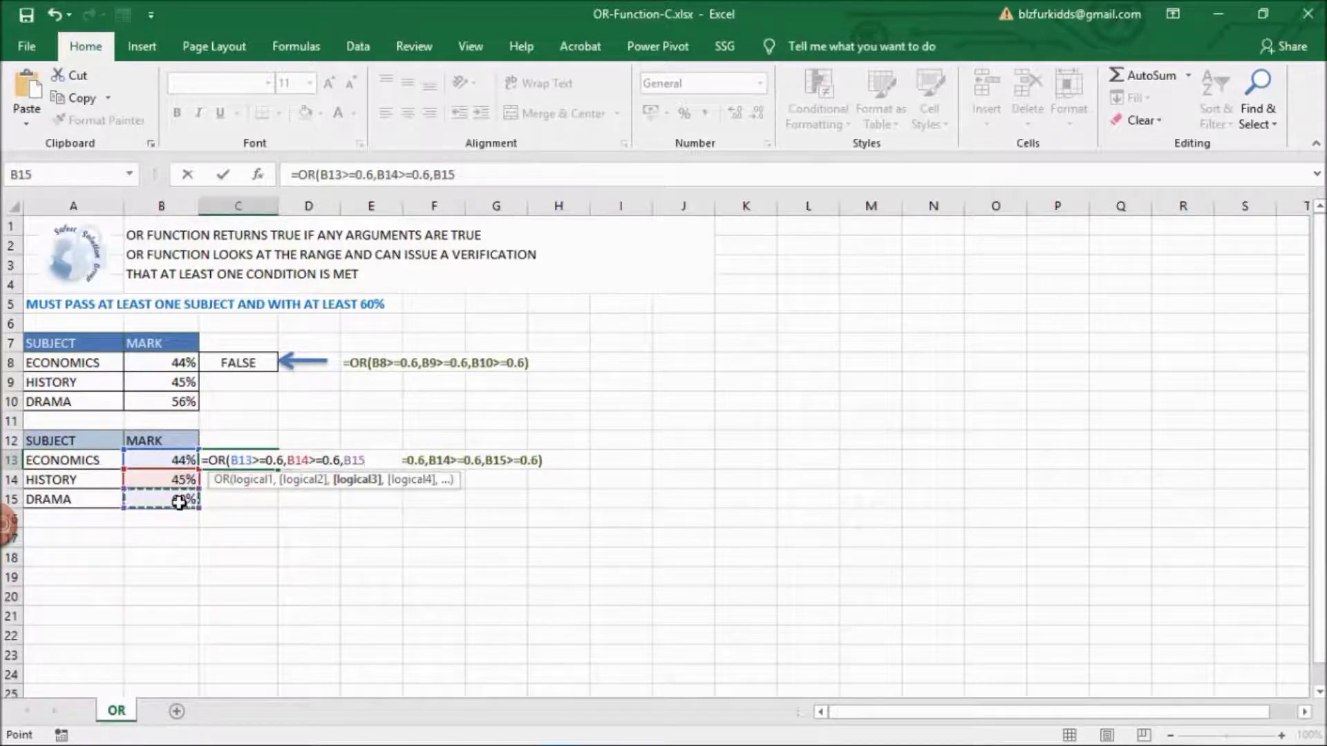
pyautogui.write('>=0')
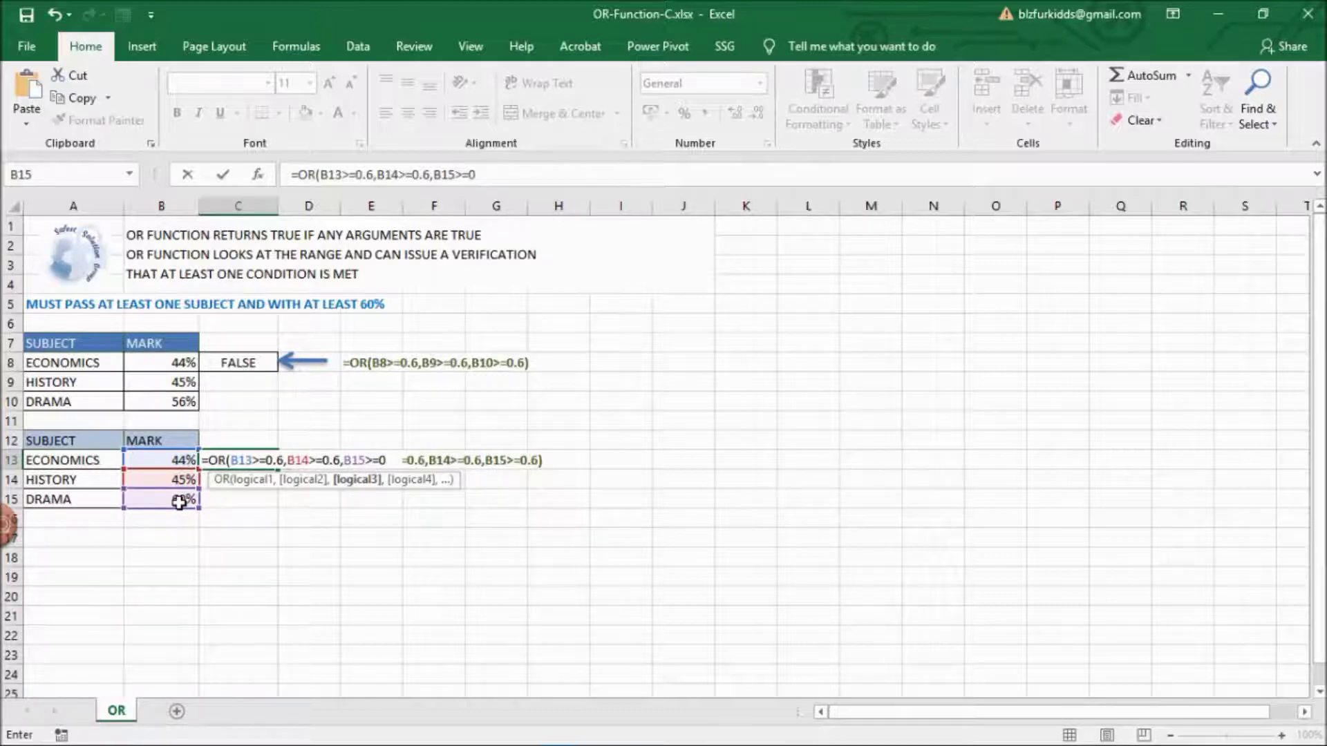
pyautogui.write('.6)')
pyautogui.press('Return')
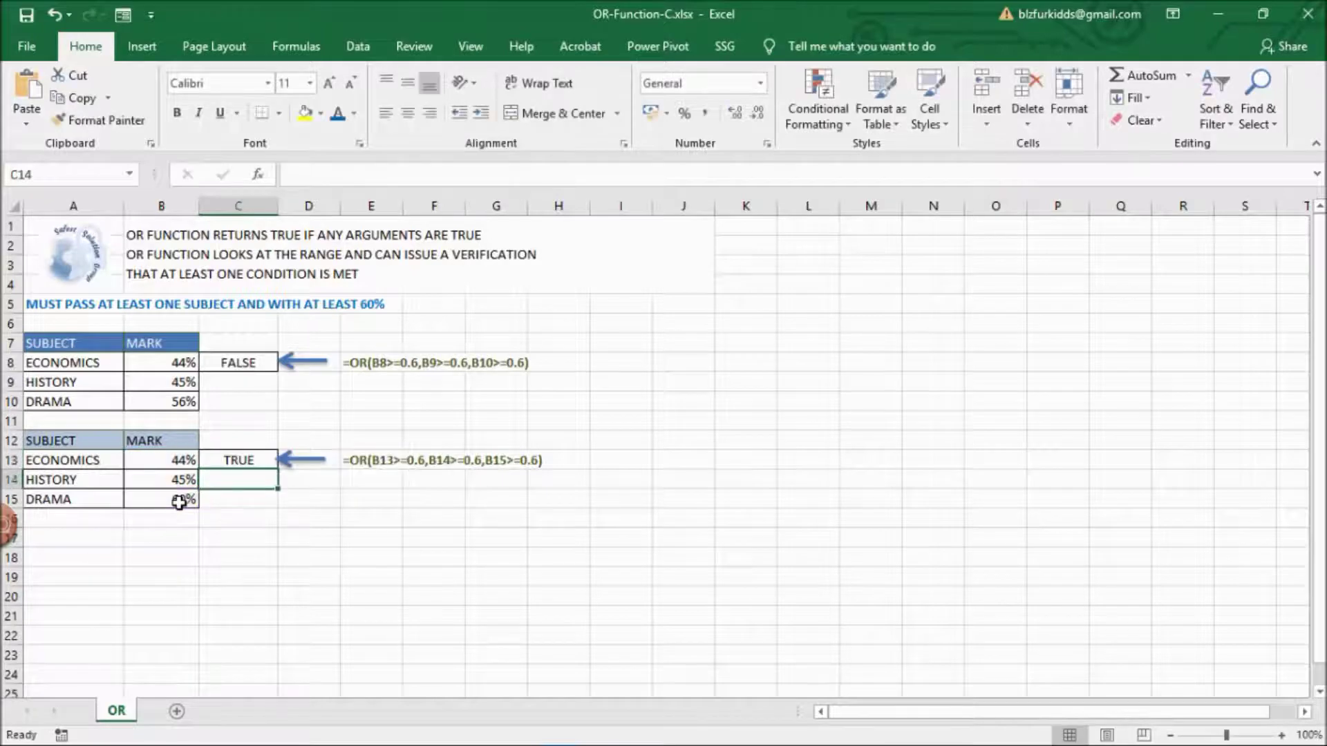
pyautogui.click(296, 568)
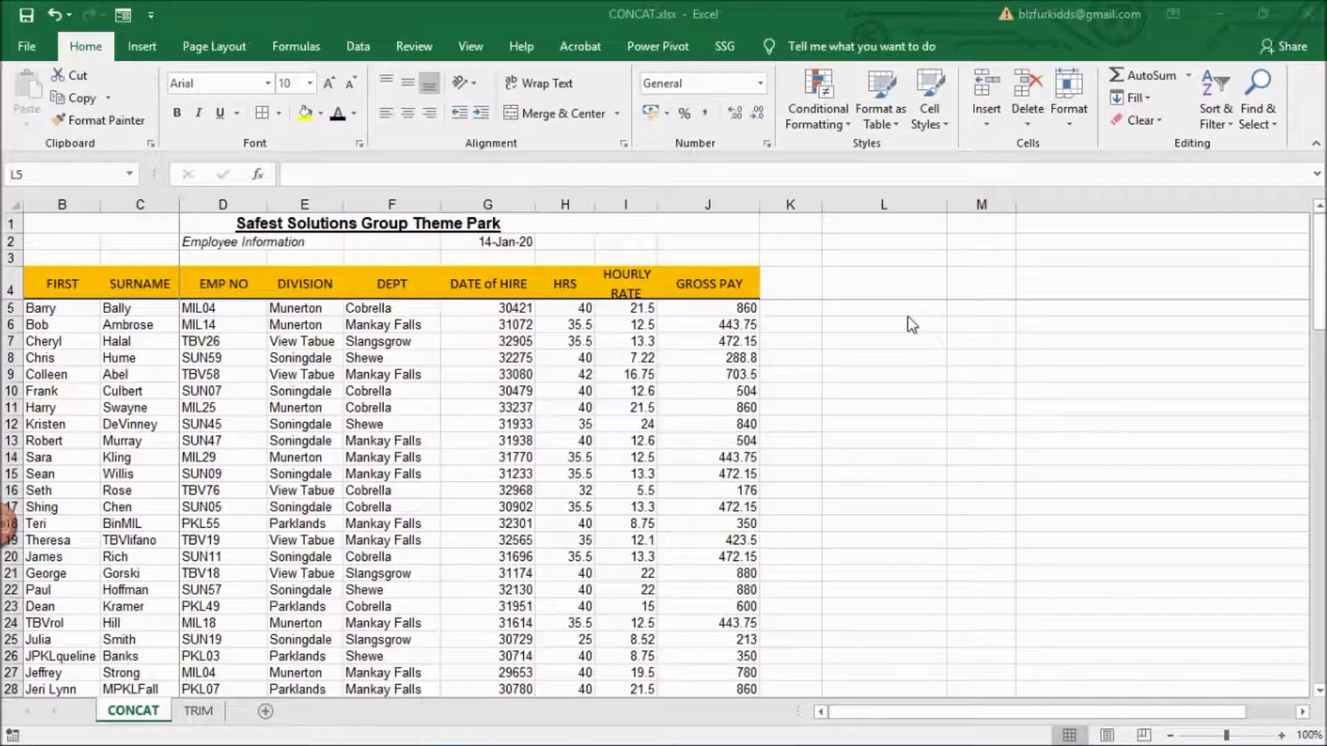
# - In L5 of the CONCAT workbook, join the first name and surname with the formula =CONCAT(B5," ",C5)
pyautogui.click(899, 305)
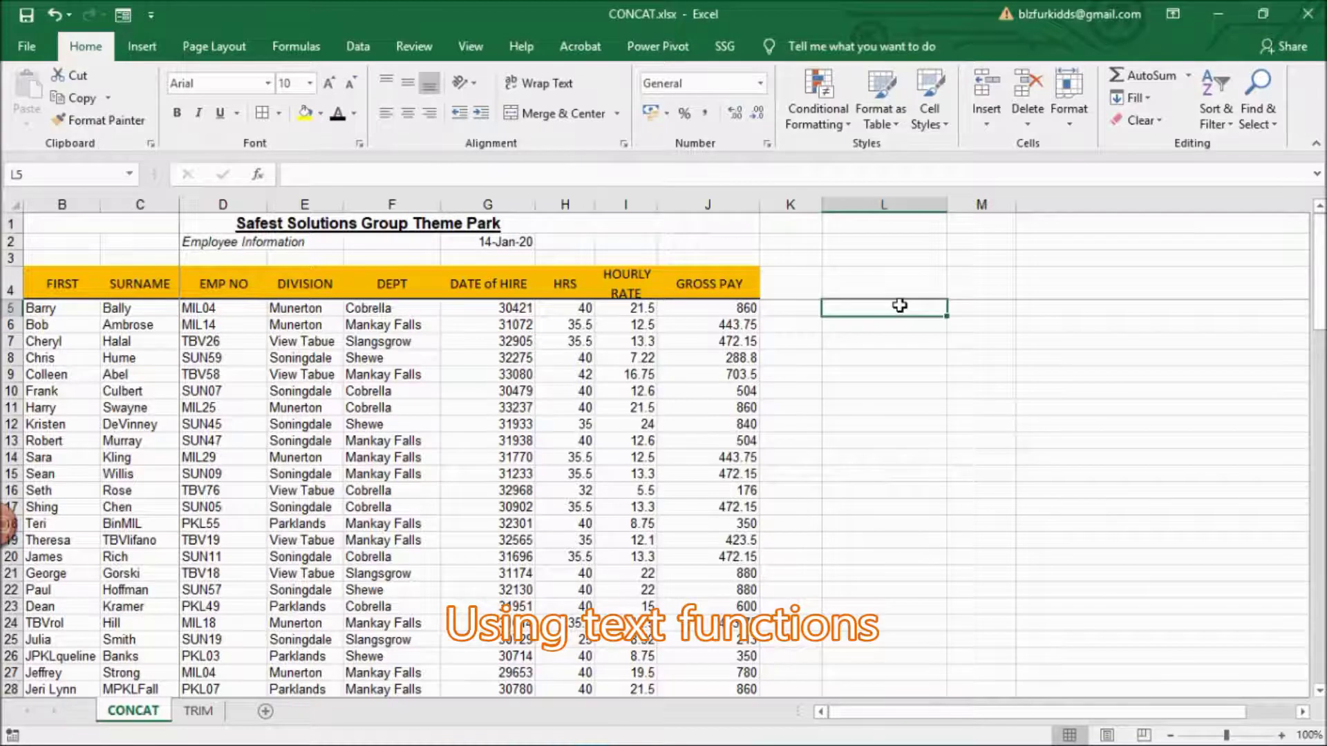
pyautogui.write('=c')
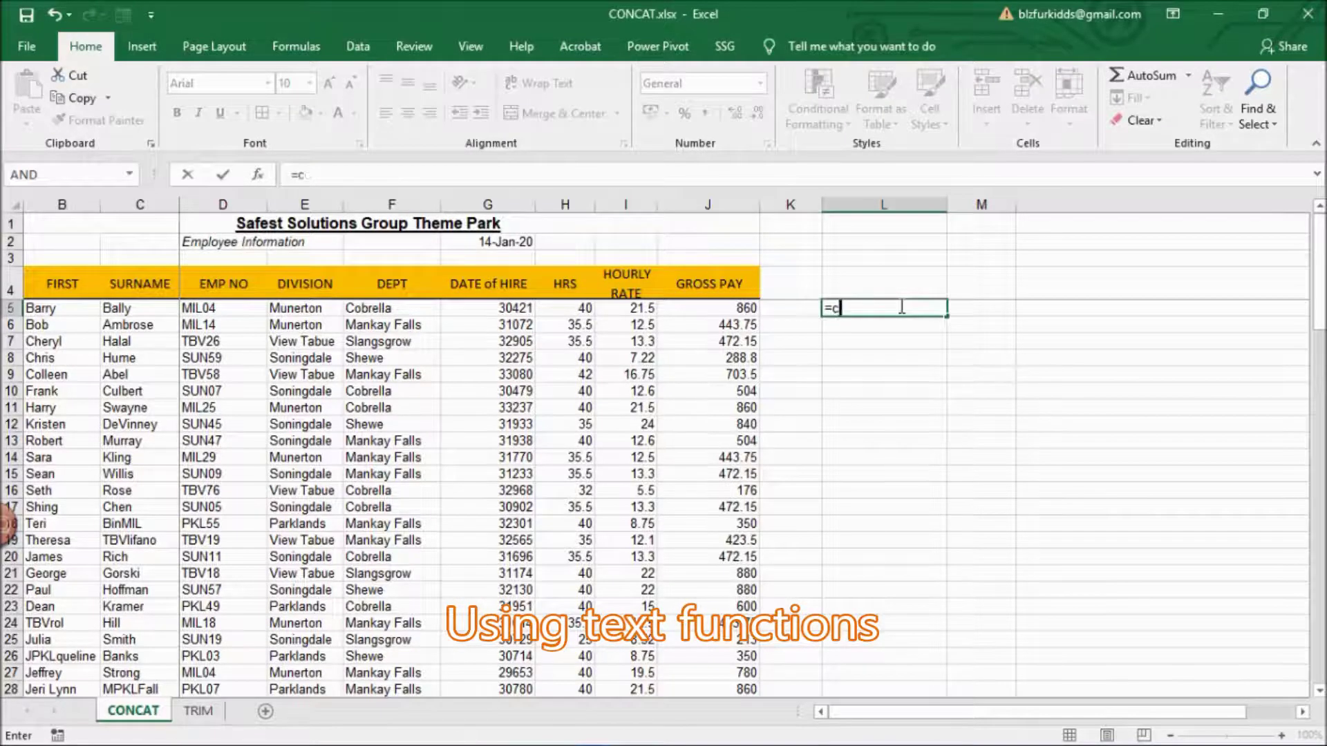
pyautogui.write('oncat(')
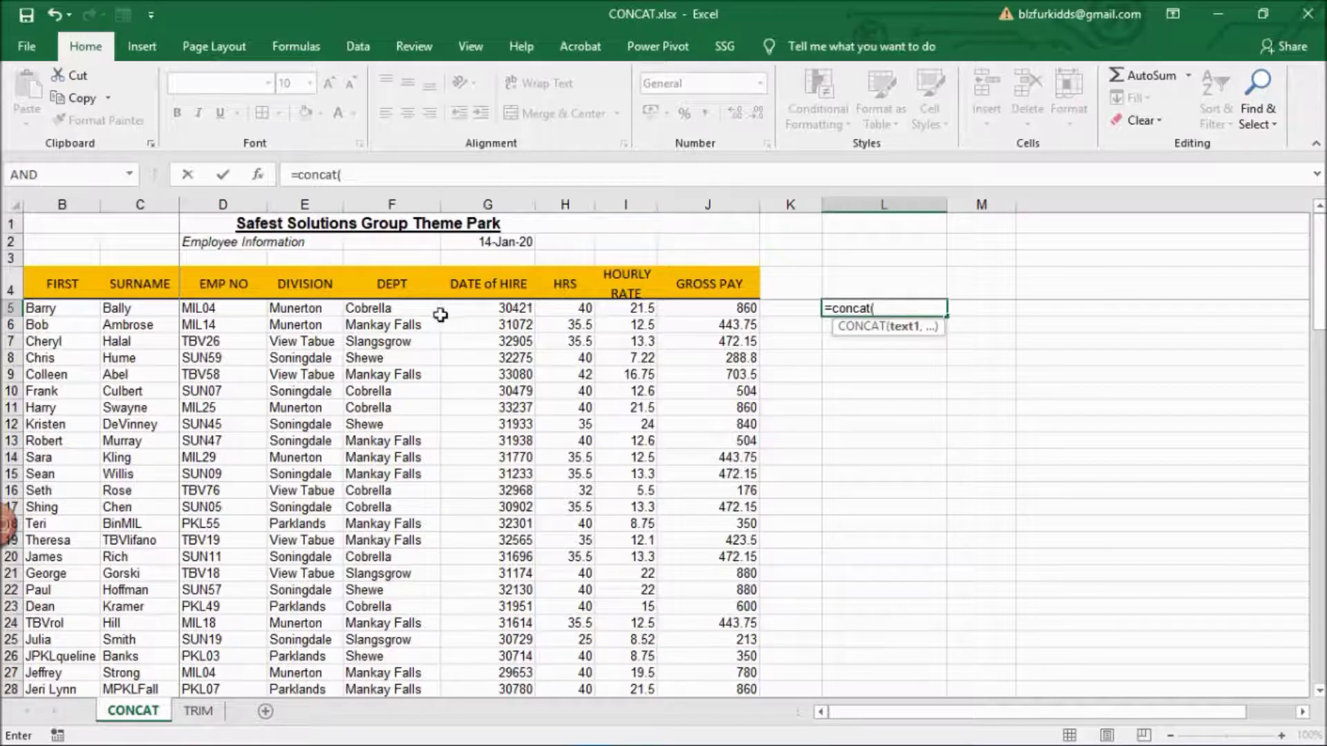
pyautogui.click(82, 311)
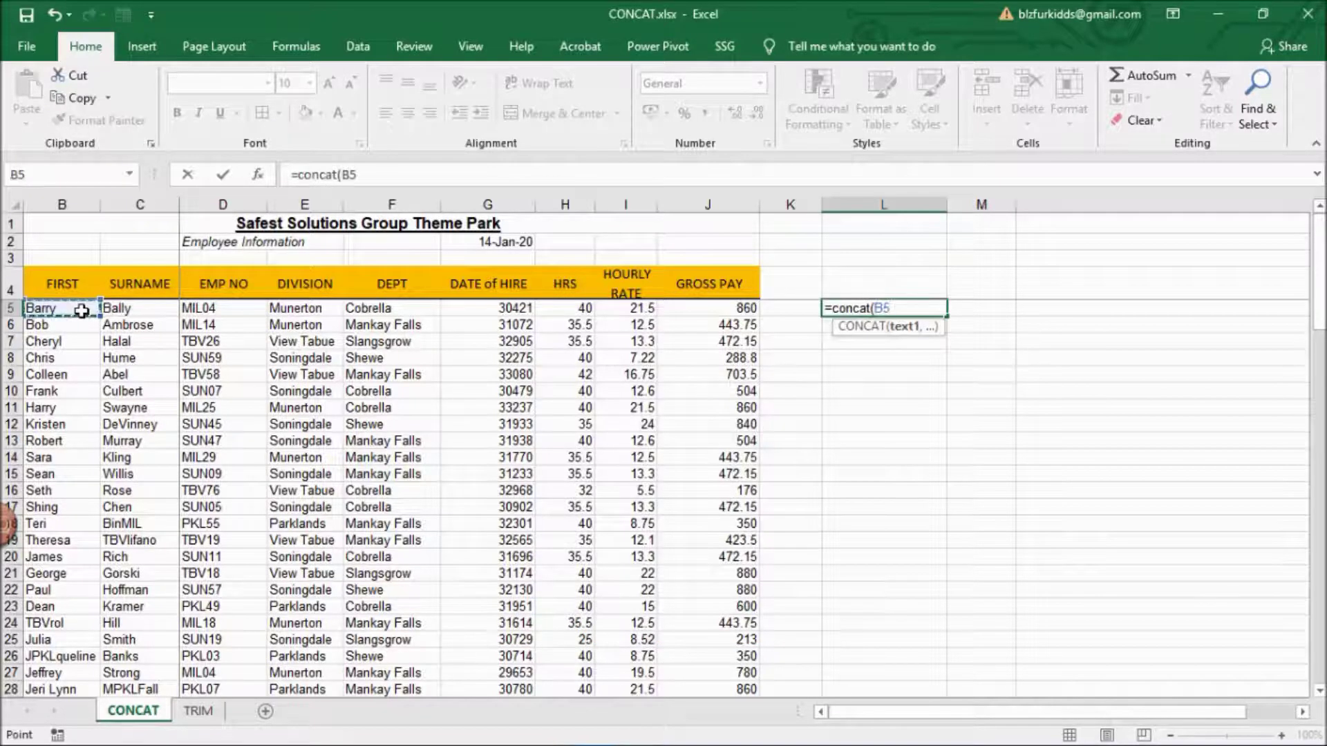
pyautogui.write(',')
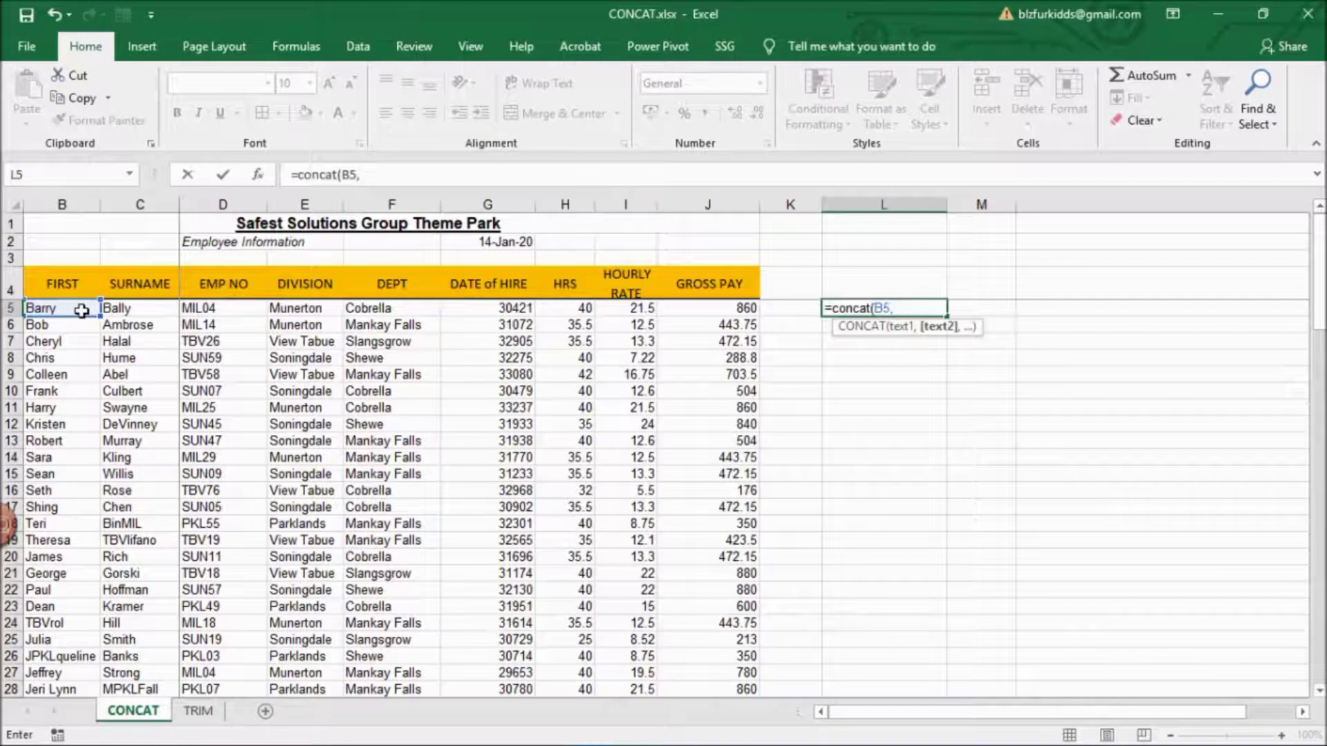
pyautogui.write('" ",')
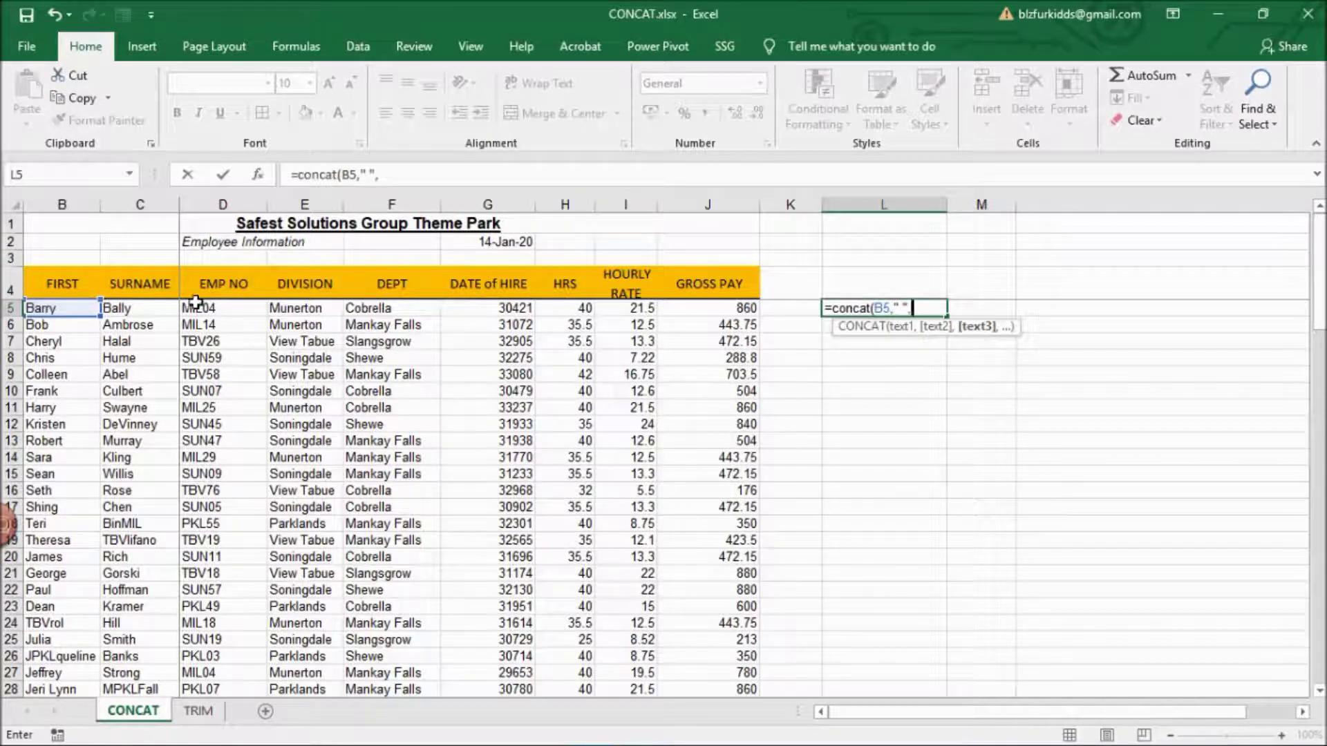
pyautogui.click(173, 308)
pyautogui.press('Return')
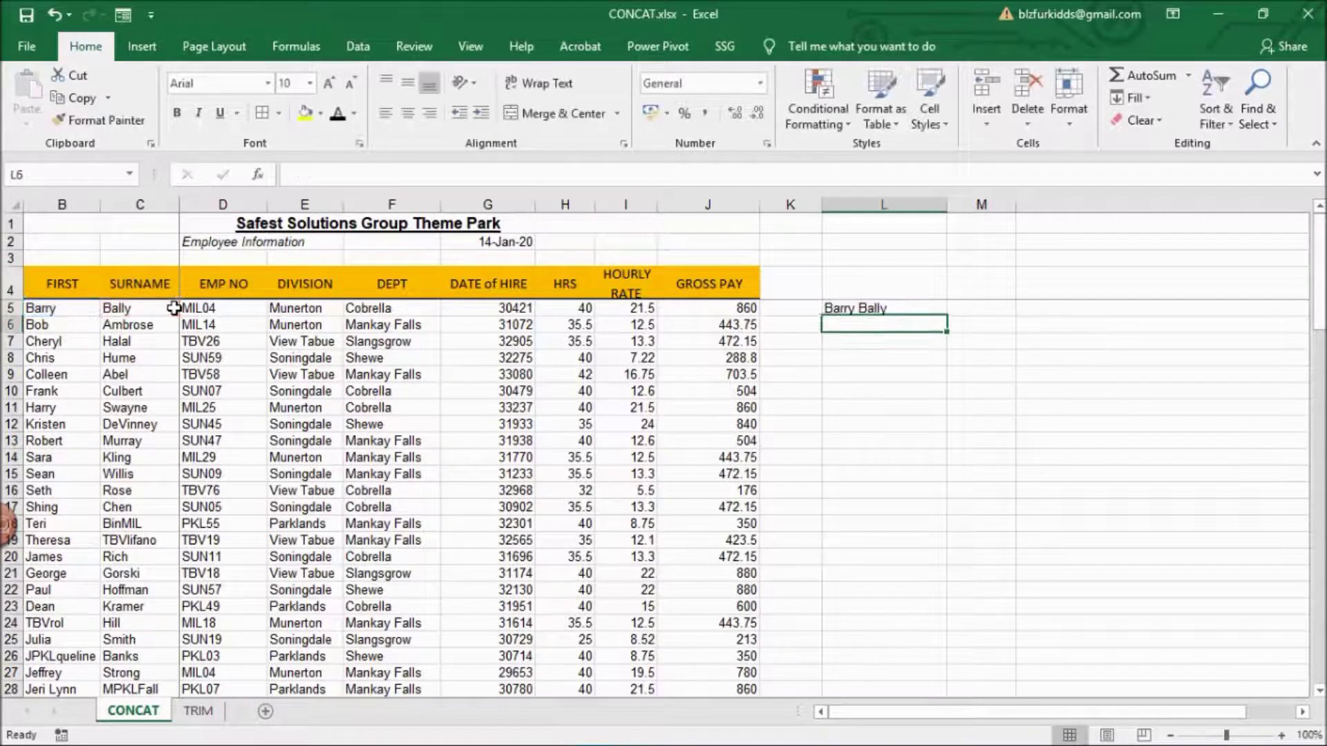
# - Copy the CONCAT formula from L5 down to L98, the last employee row
pyautogui.click(858, 308)
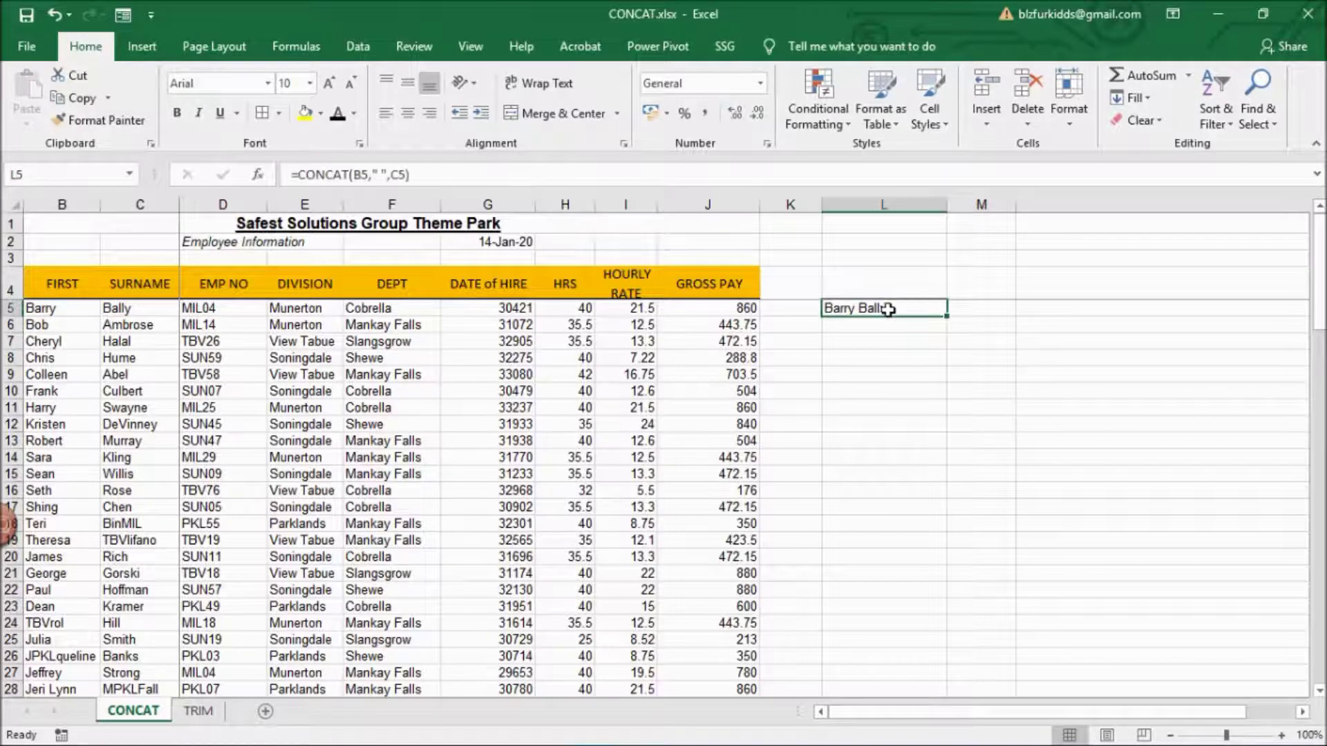
pyautogui.moveTo(950, 317); pyautogui.dragTo(922, 650)
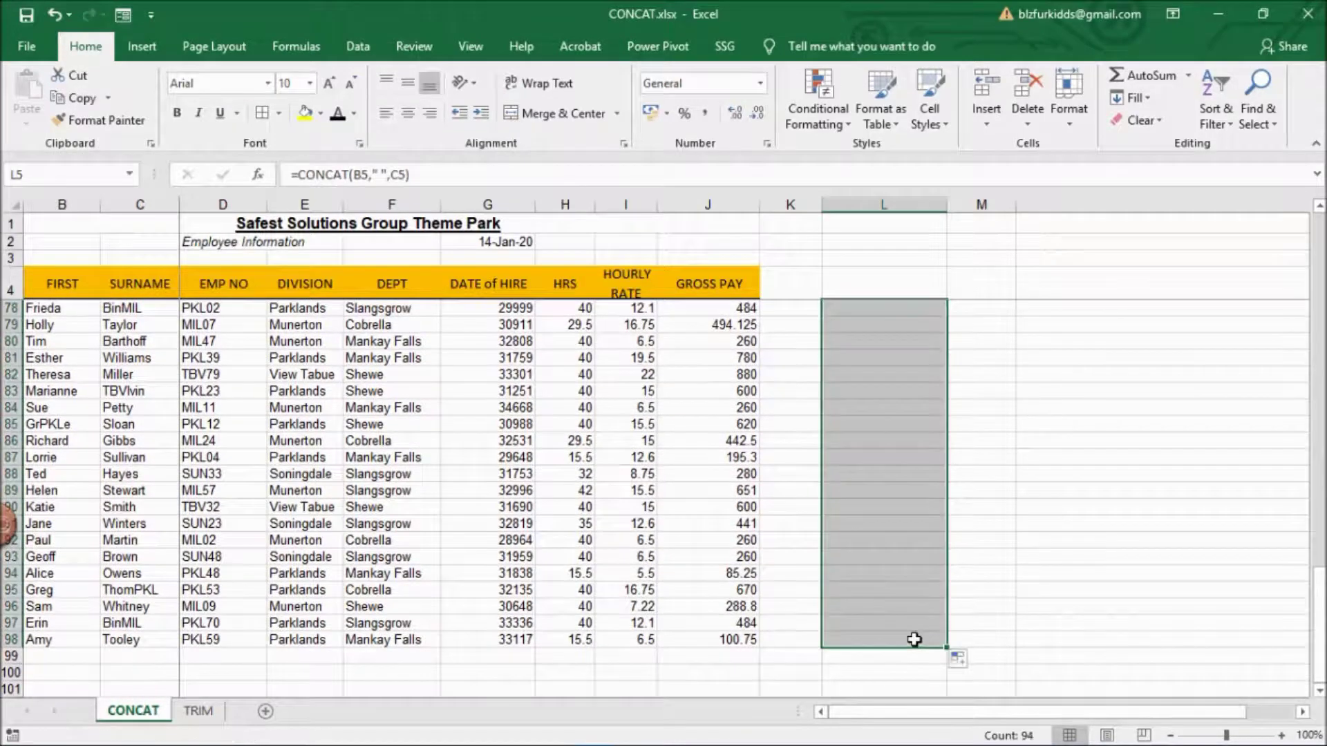
pyautogui.click(1320, 249)
pyautogui.click(1066, 330)
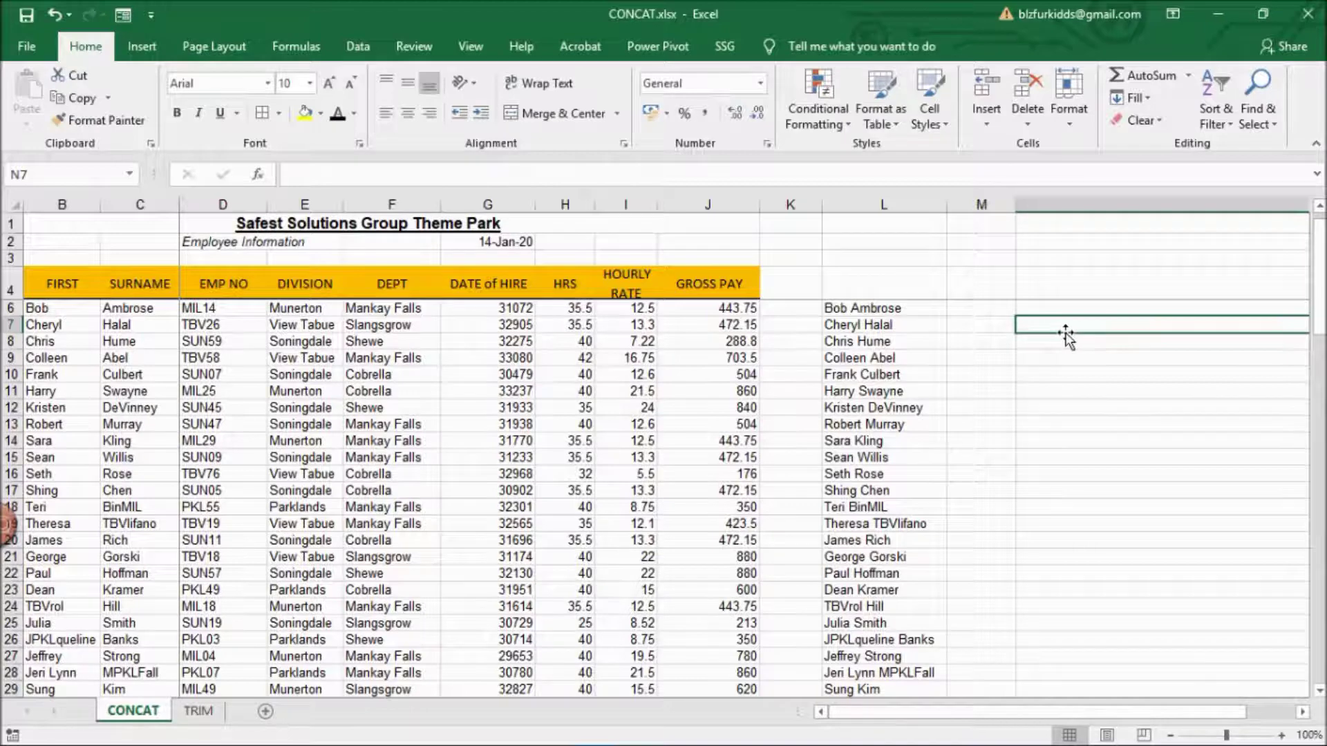
# - On the TRIM sheet, enter =TRIM(B3) in E3 and copy the formula down to E7
pyautogui.click(199, 710)
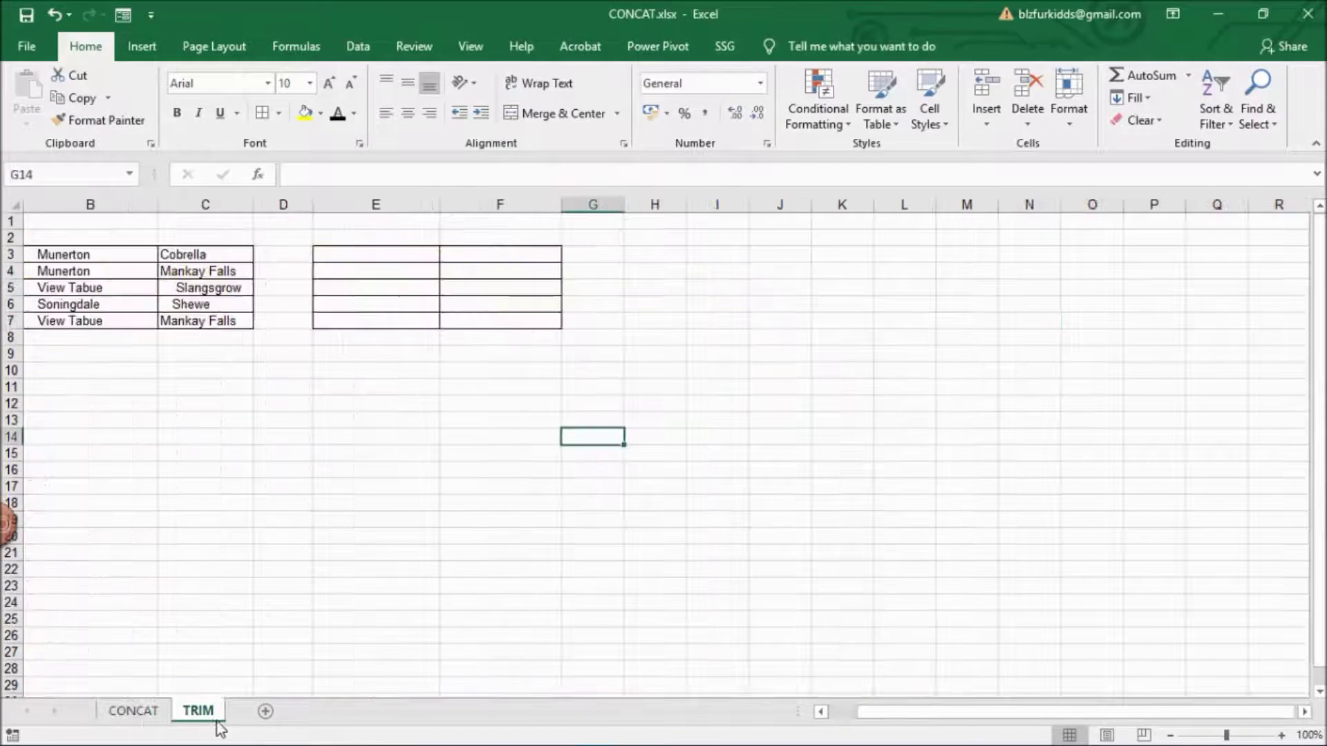
pyautogui.click(377, 250)
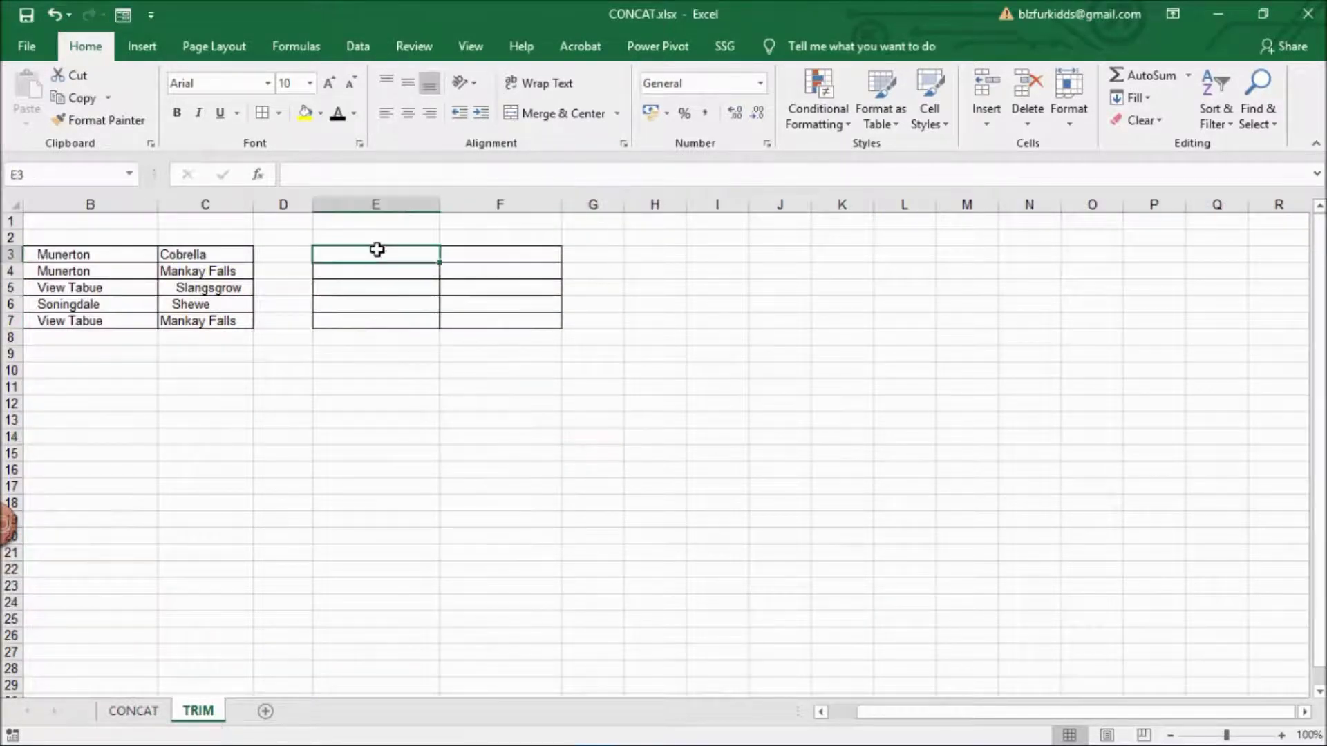
pyautogui.write('=tr')
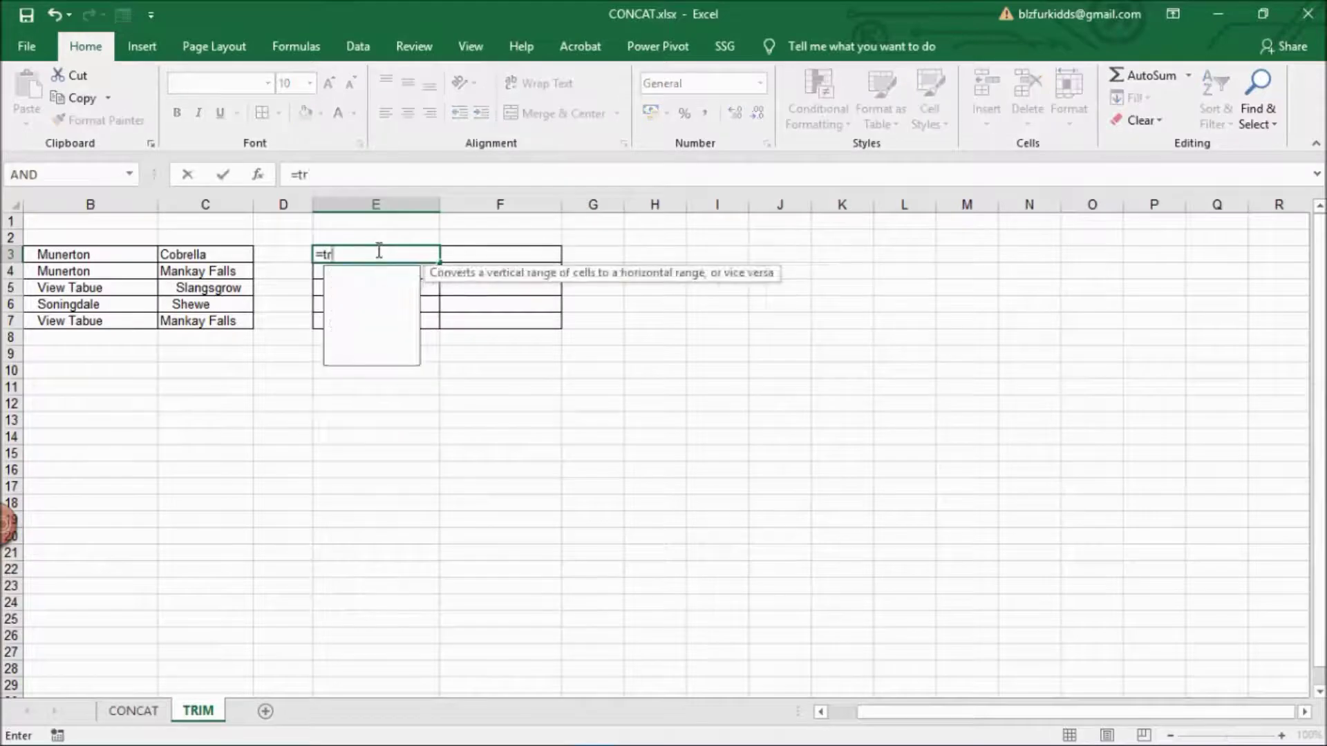
pyautogui.write('im(')
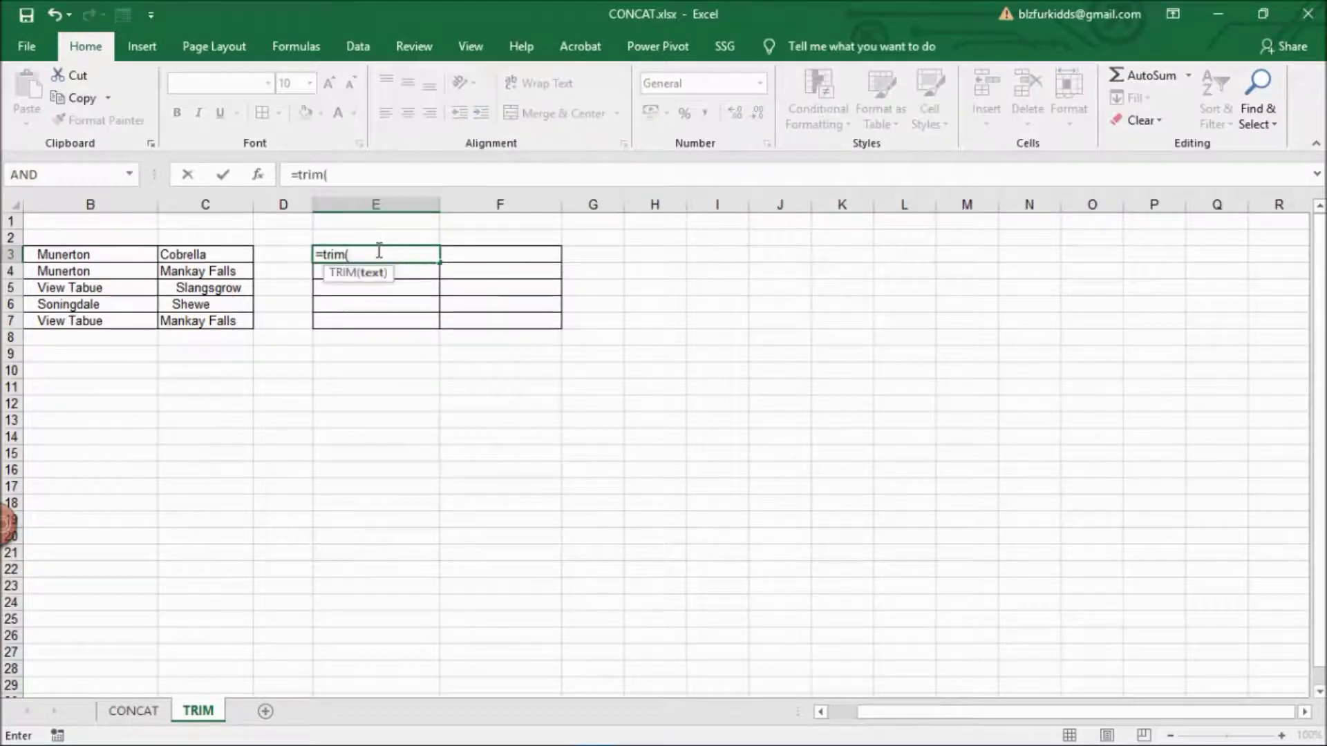
pyautogui.click(50, 254)
pyautogui.press('Return')
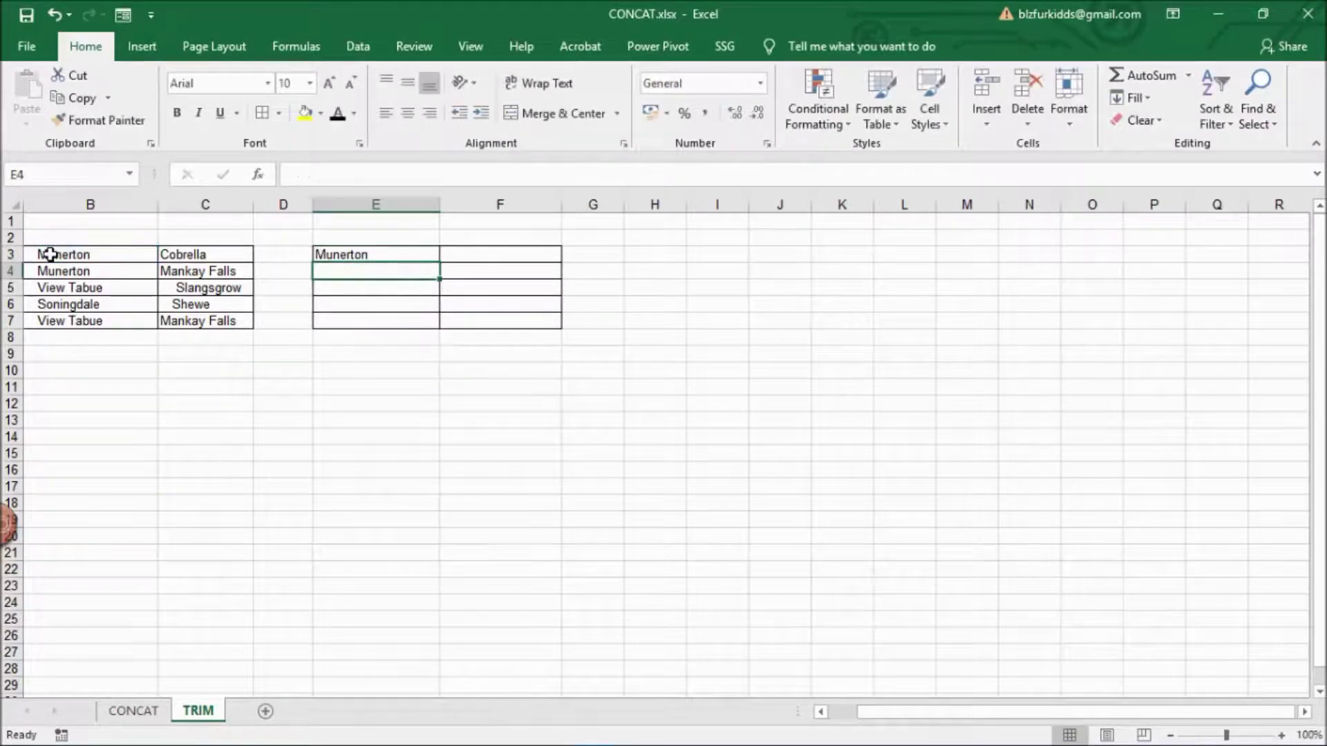
pyautogui.click(422, 255)
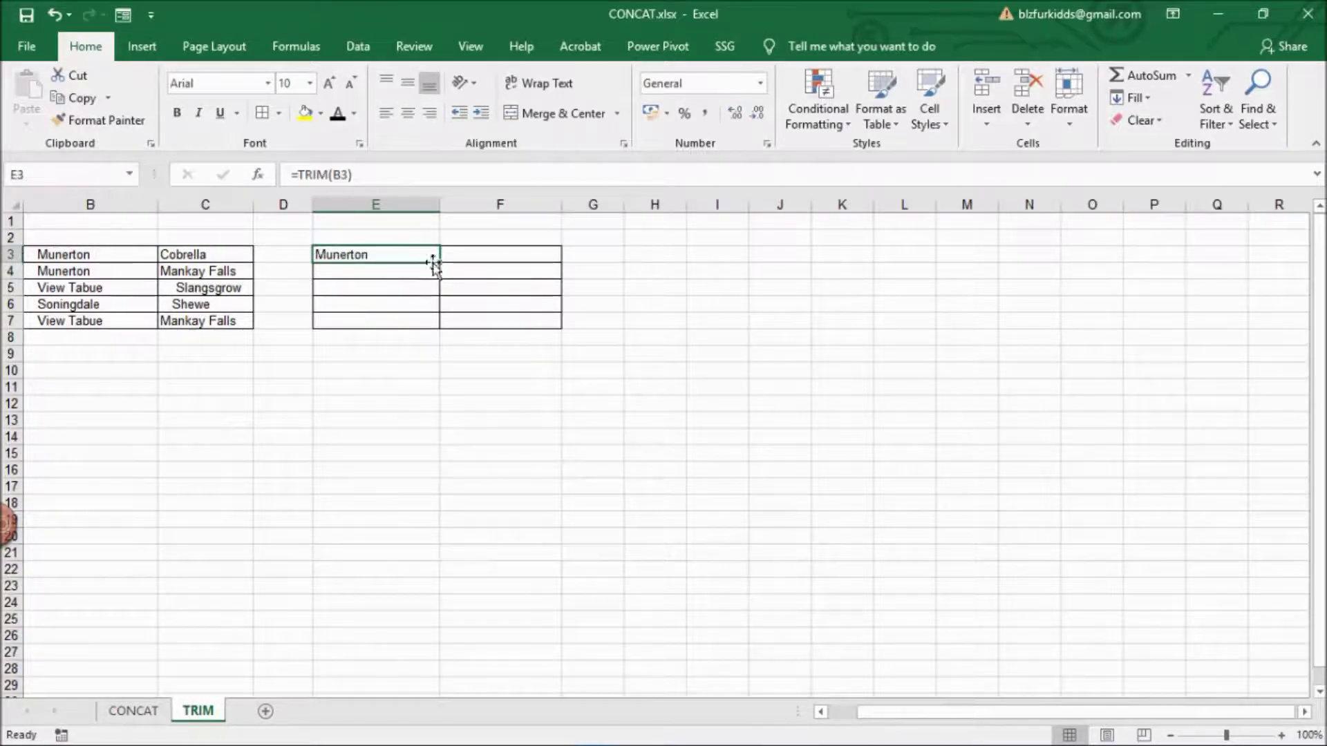
pyautogui.moveTo(438, 265); pyautogui.dragTo(437, 329)
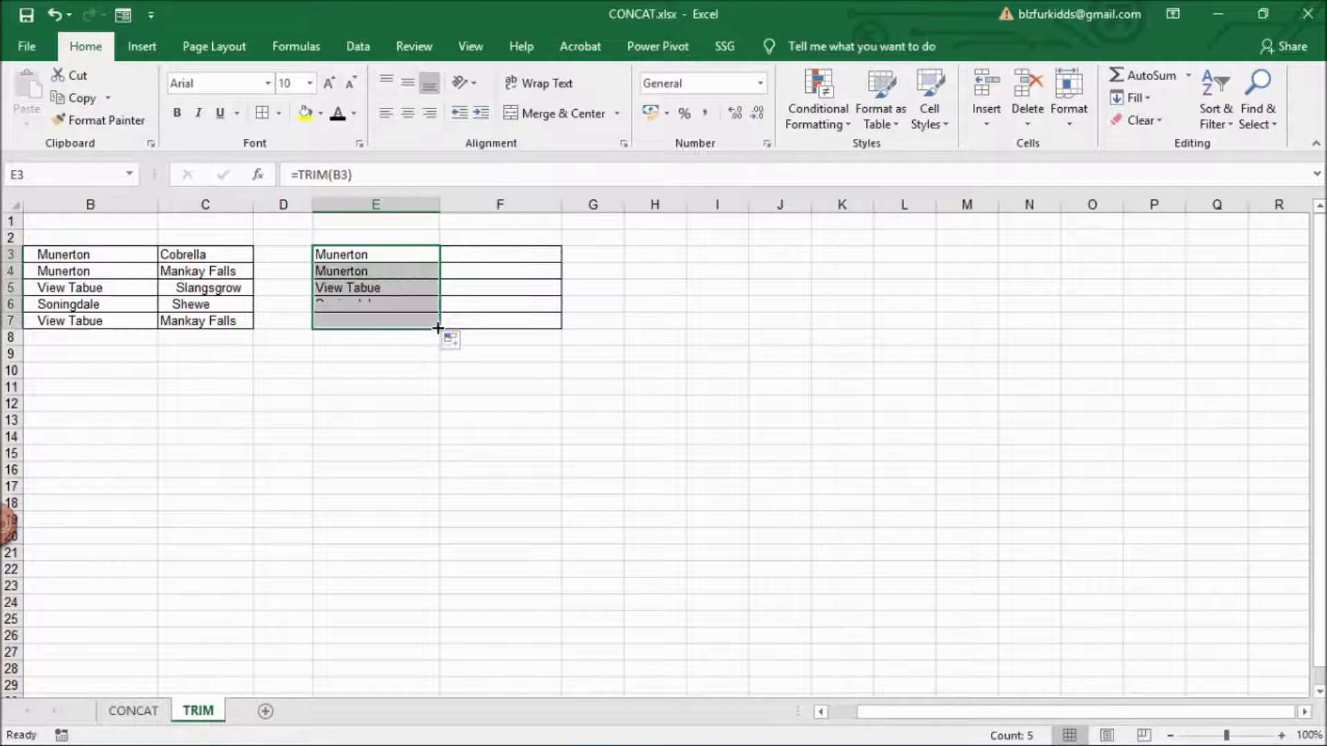
# - Enter =TRIM(C3) in F3 and copy the formula down to F7
pyautogui.click(497, 253)
pyautogui.hscroll(-1, 572, 267)
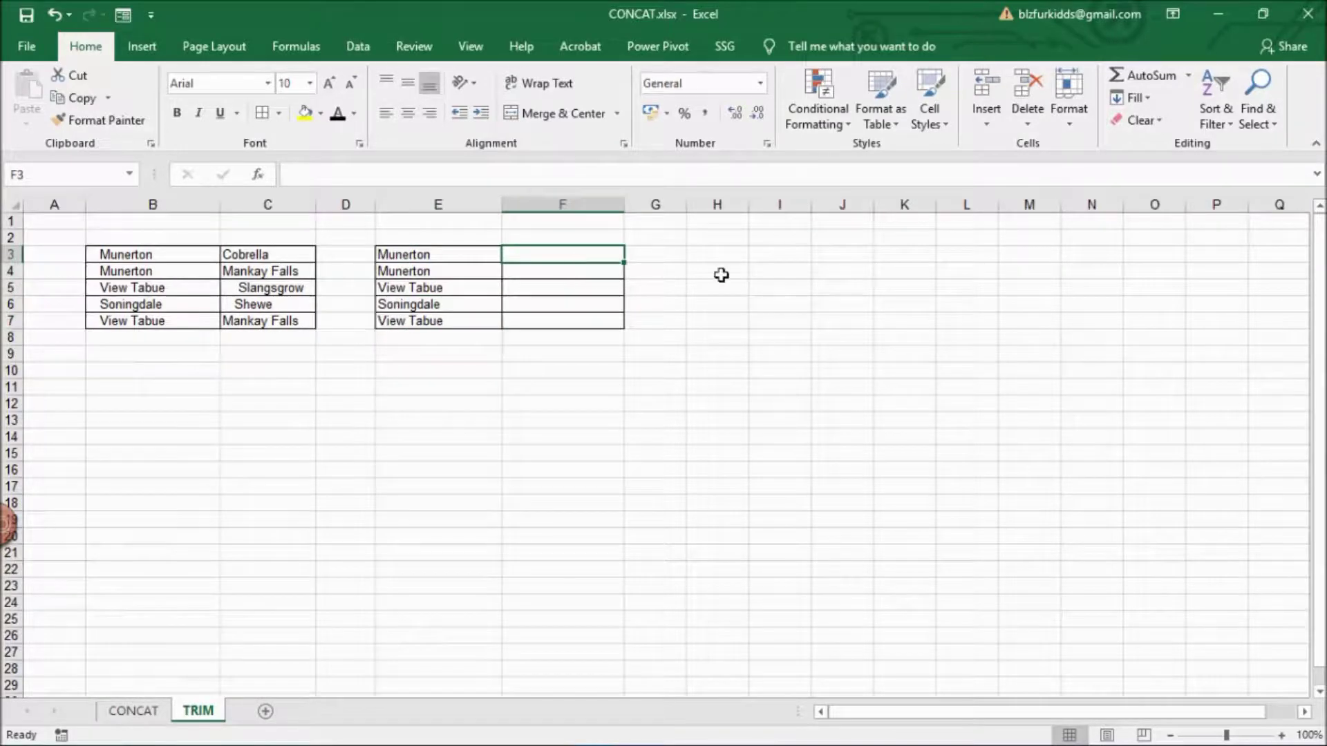
pyautogui.write('=trim(')
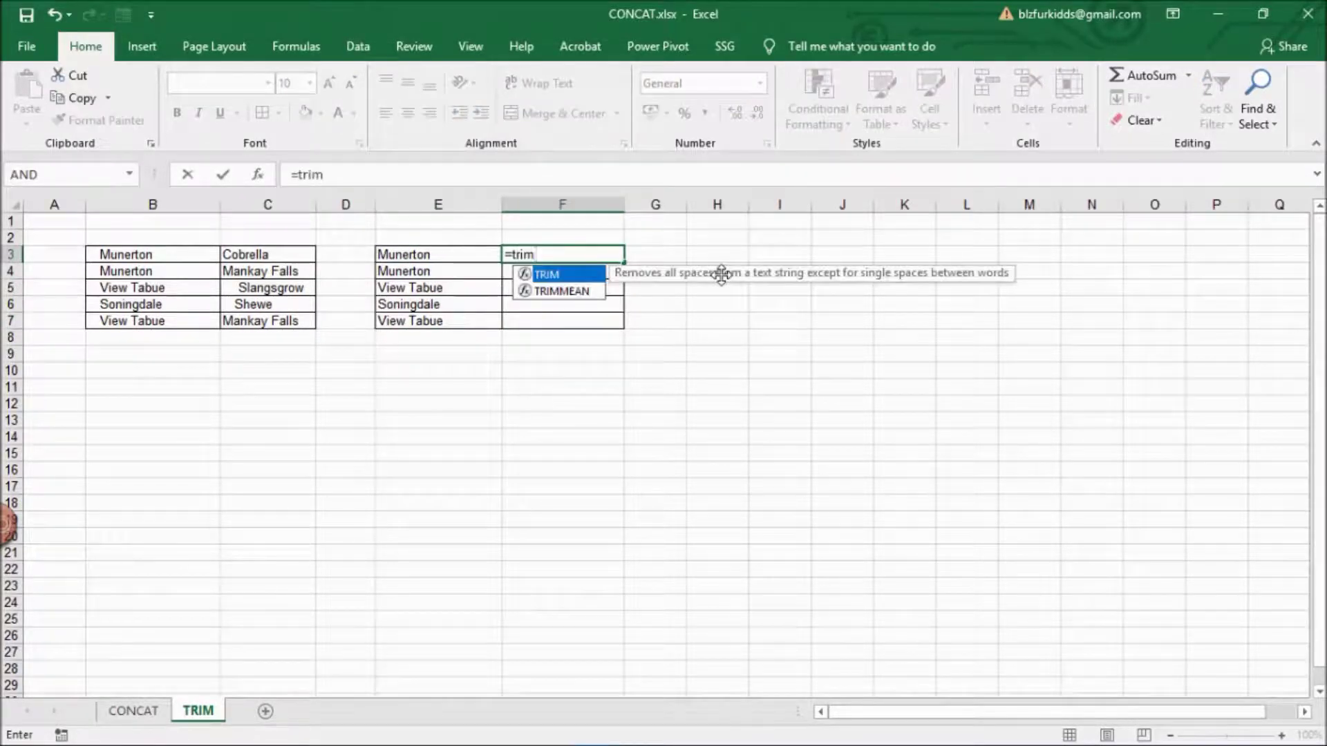
pyautogui.click(289, 248)
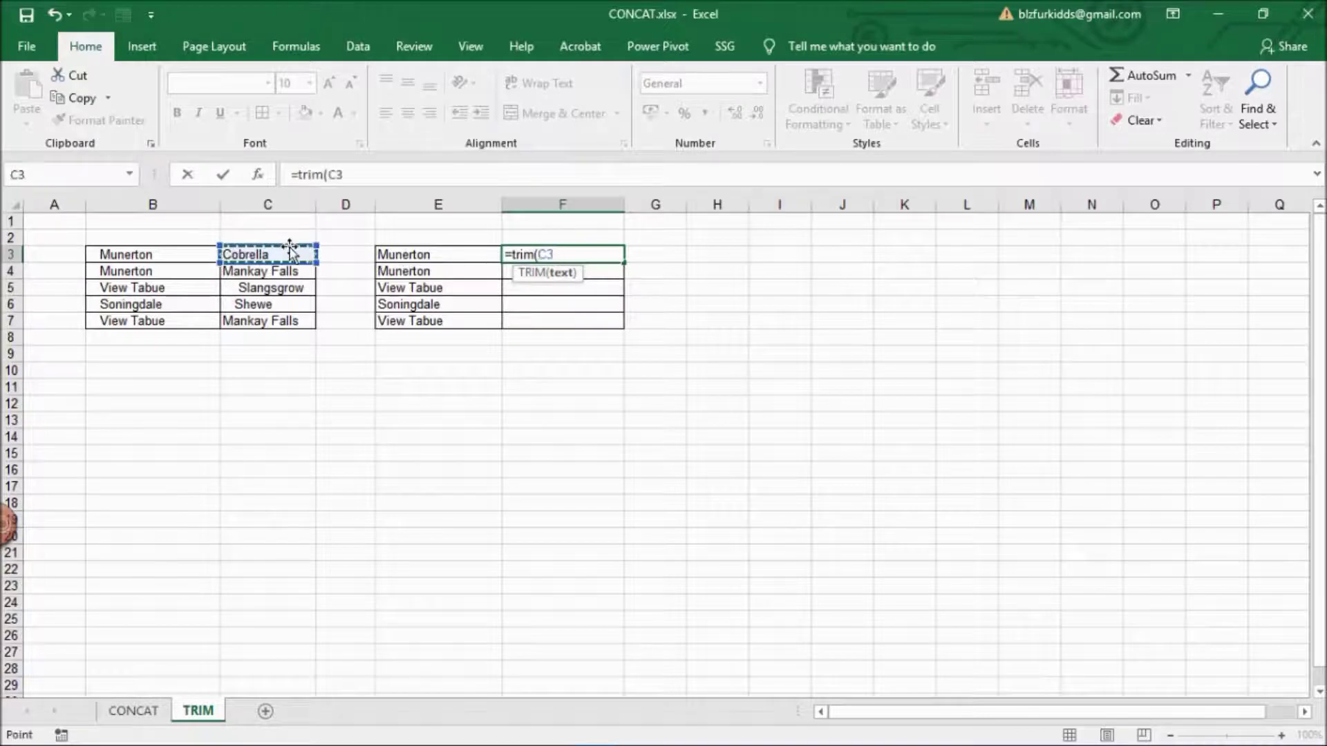
pyautogui.write(')')
pyautogui.press('Return')
pyautogui.click(582, 254)
pyautogui.moveTo(623, 266); pyautogui.dragTo(621, 323)
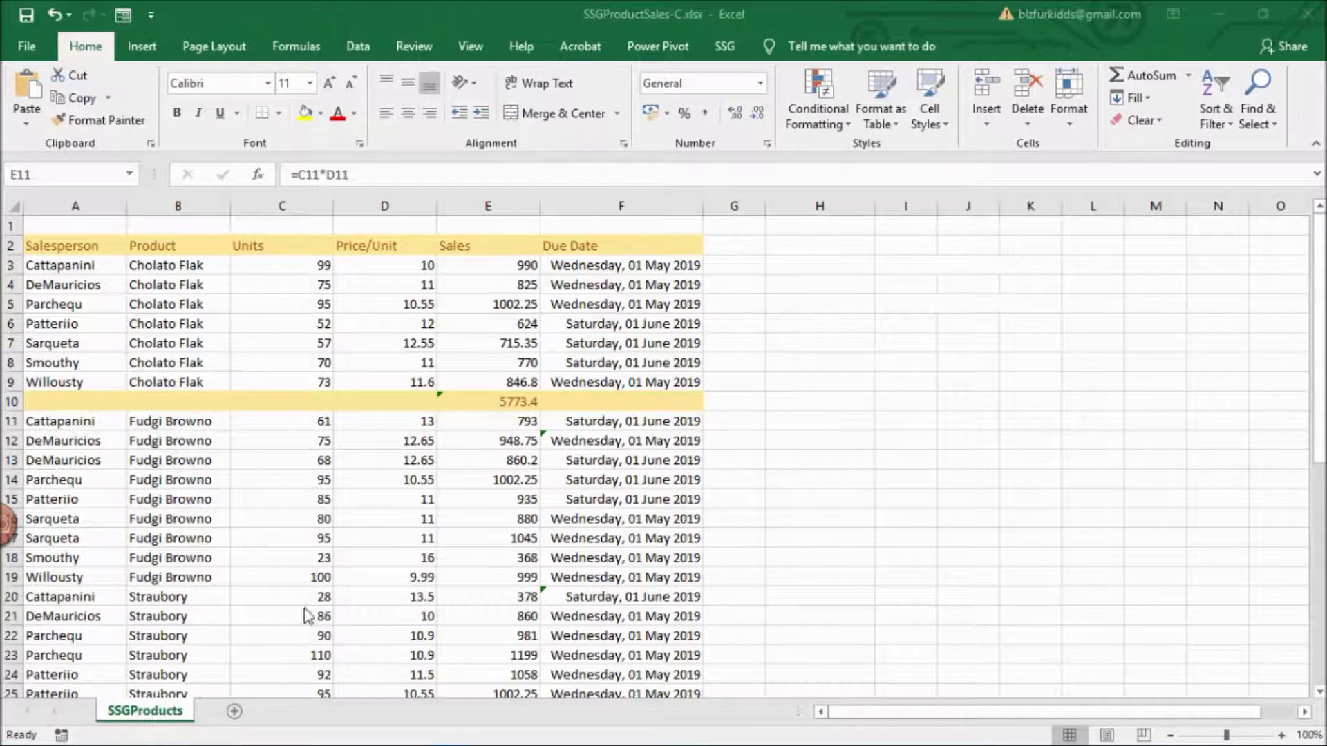
# - Change the Sales total formula in E10 to =SUM(E3:E10) so that it refers to its own cell
pyautogui.click(477, 421)
pyautogui.click(507, 399)
pyautogui.doubleClick(510, 401)
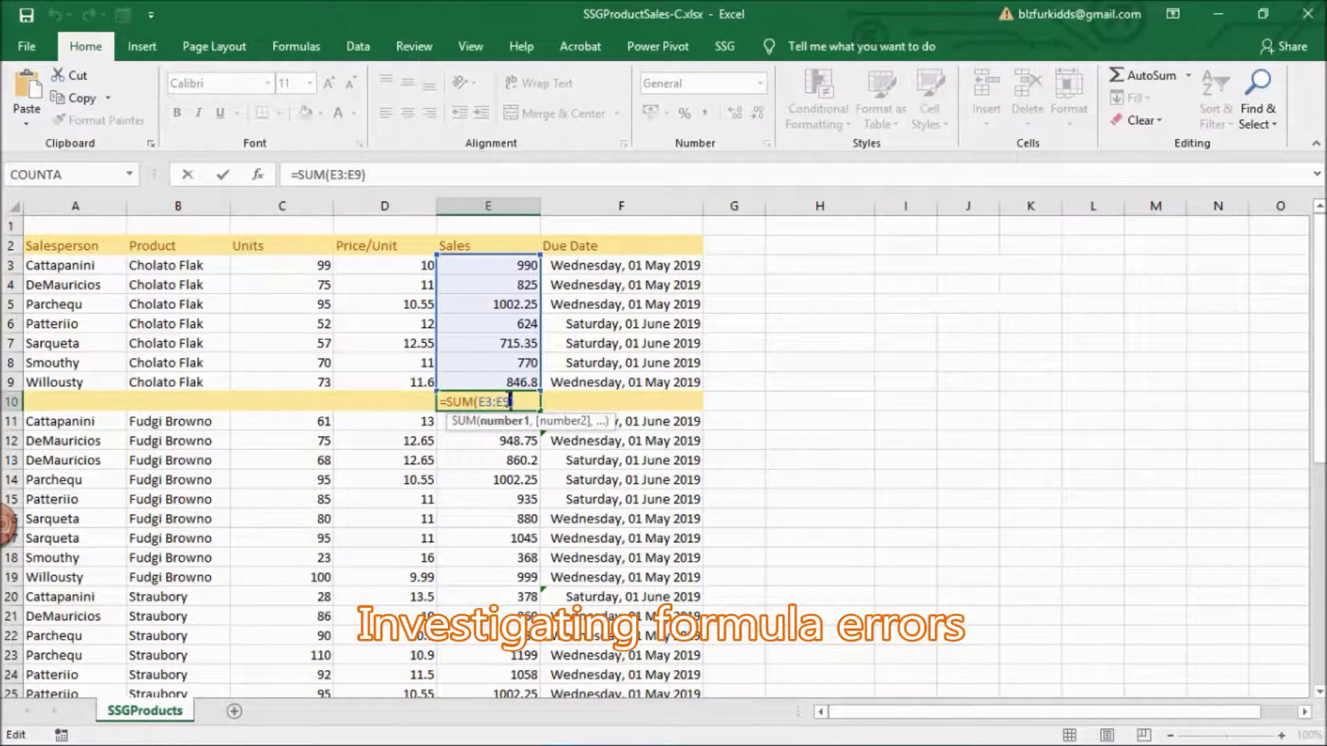
pyautogui.press('BackSpace')
pyautogui.write('10')
pyautogui.press('Return')
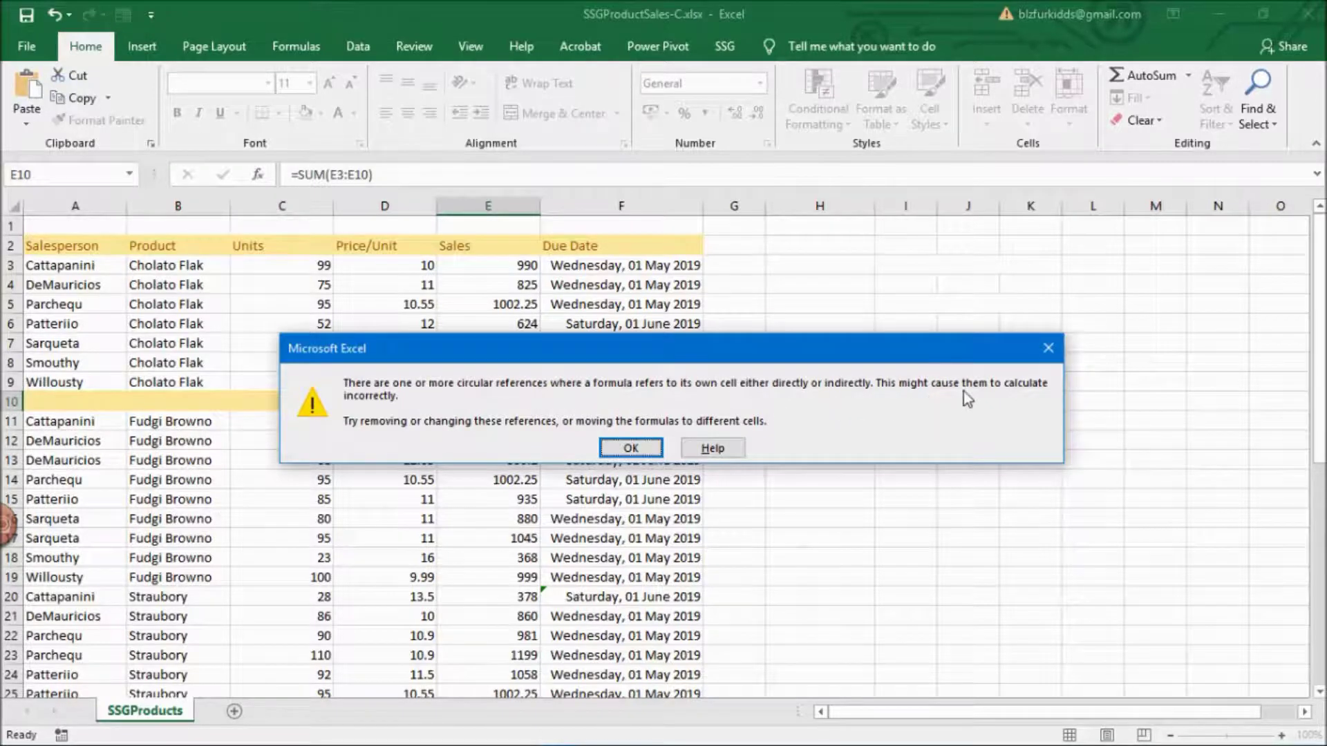
pyautogui.click(631, 454)
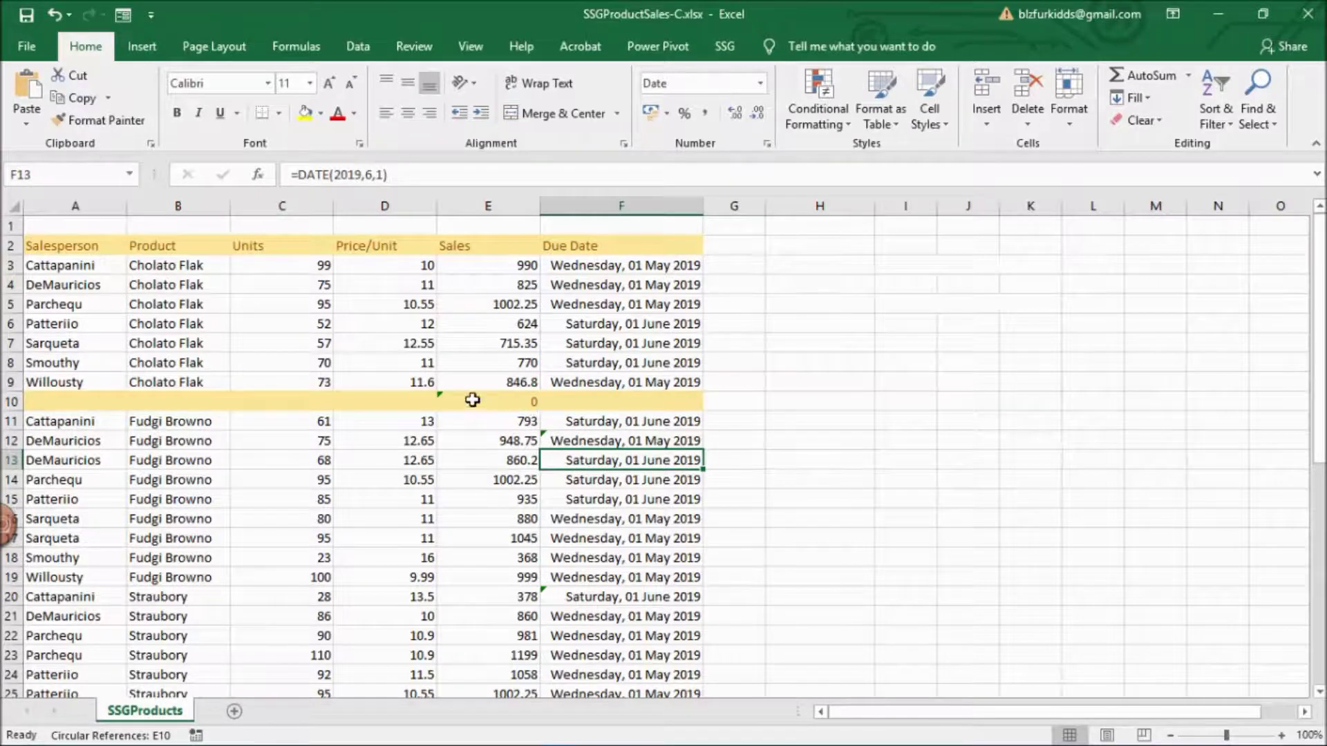
# - Examine the error options for E10 and locate the cell listed under Circular References
pyautogui.click(442, 398)
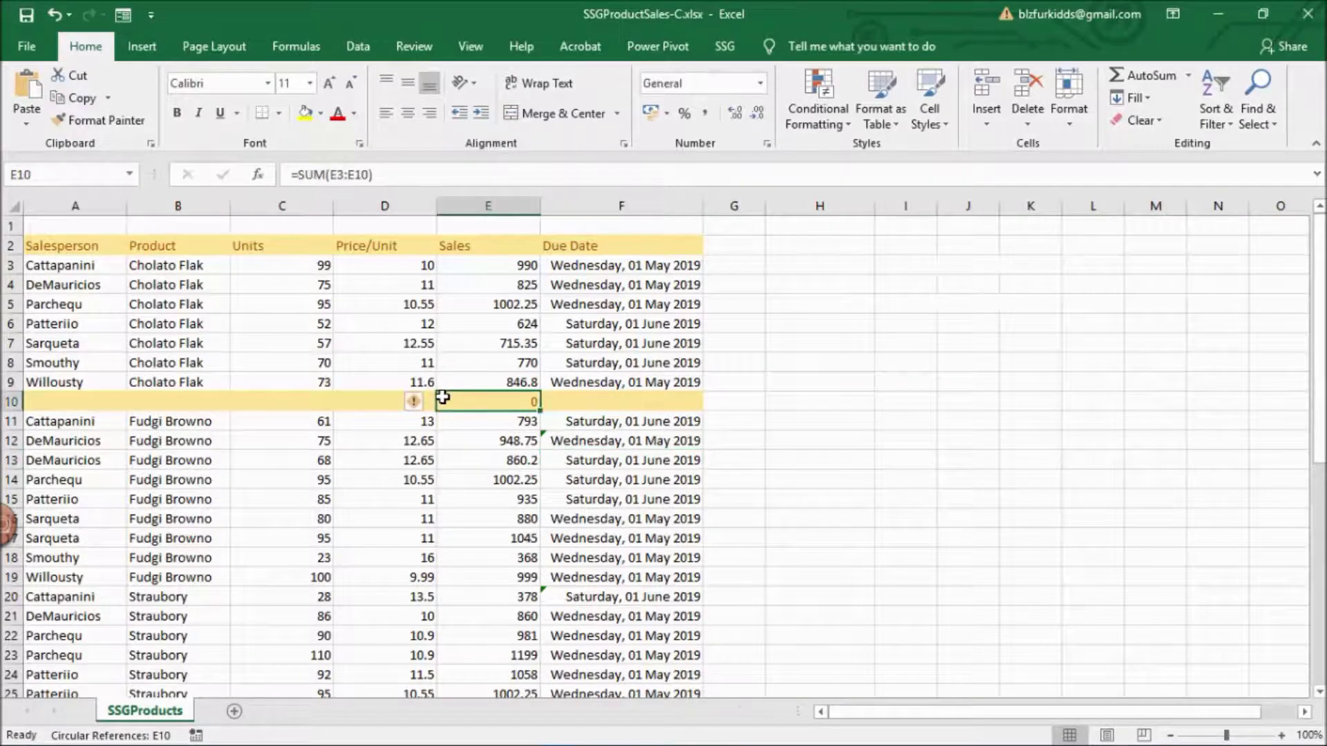
pyautogui.click(413, 403)
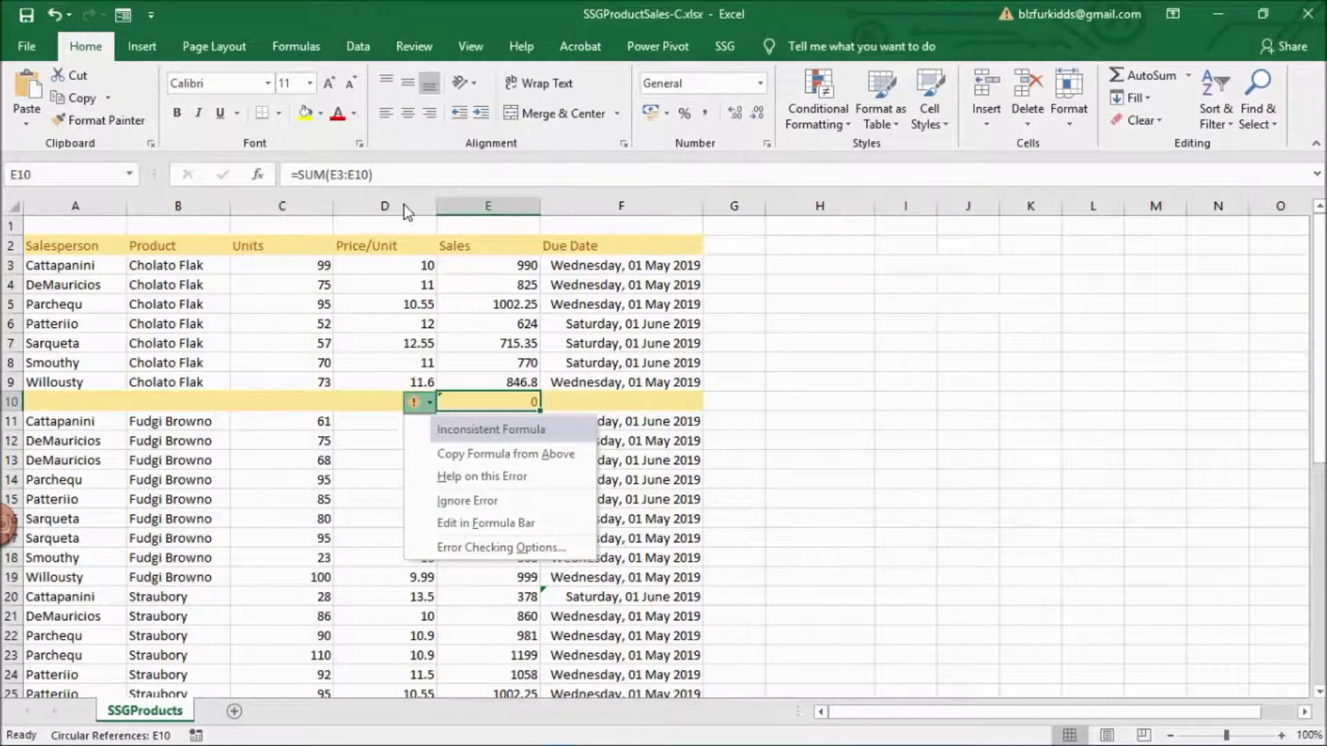
pyautogui.click(311, 46)
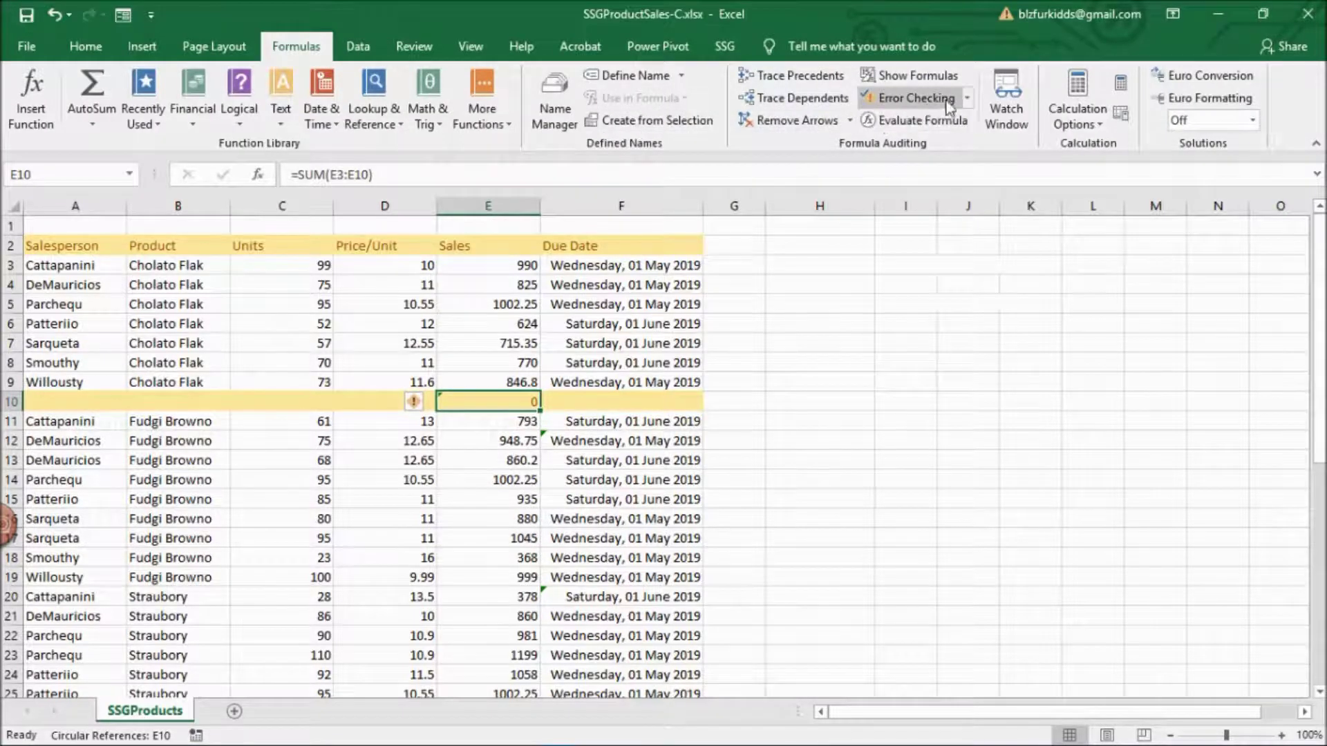
pyautogui.click(968, 99)
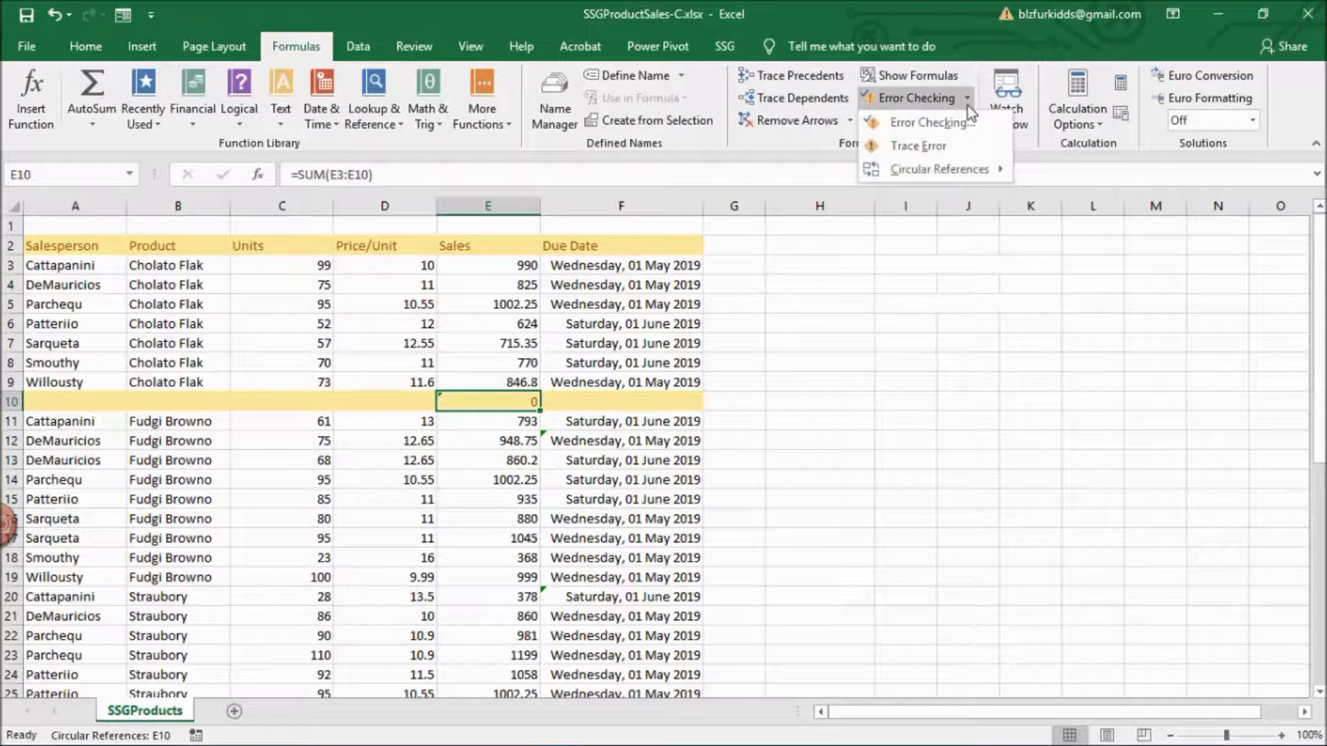
pyautogui.moveTo(981, 170)
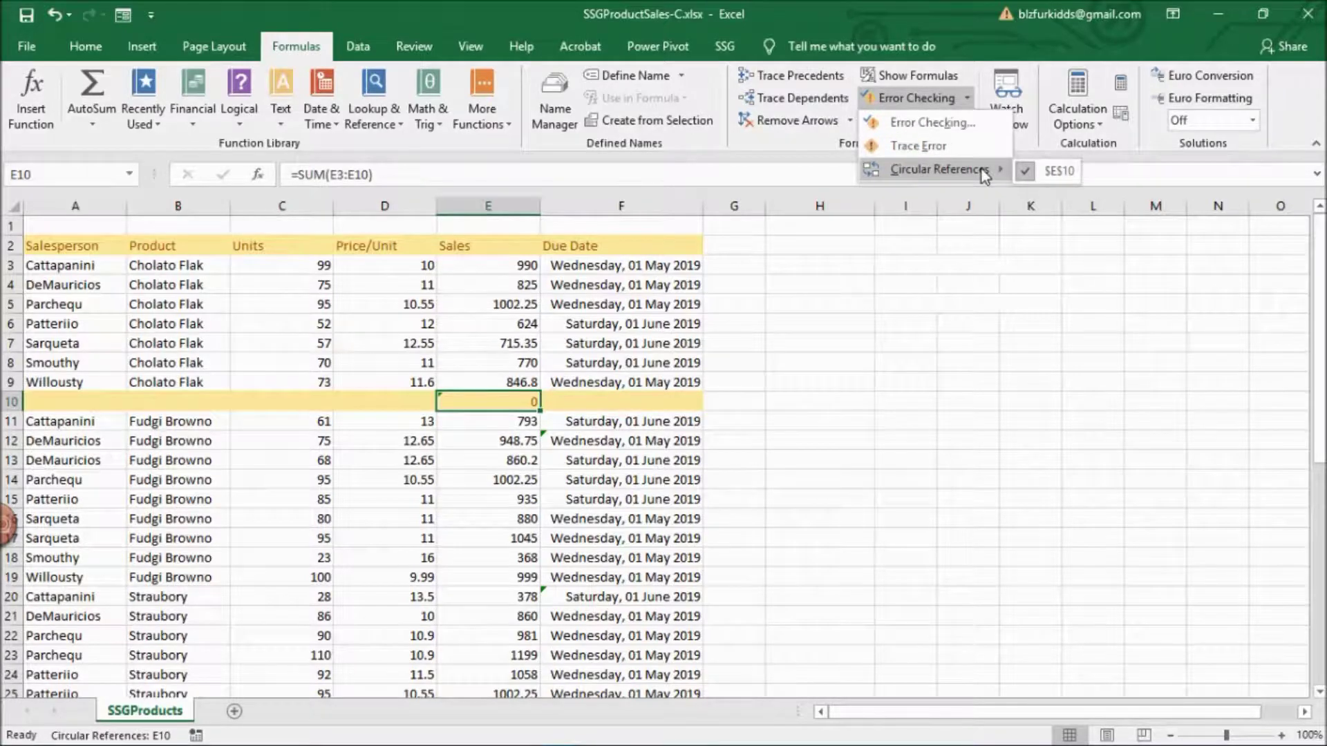
pyautogui.click(1051, 173)
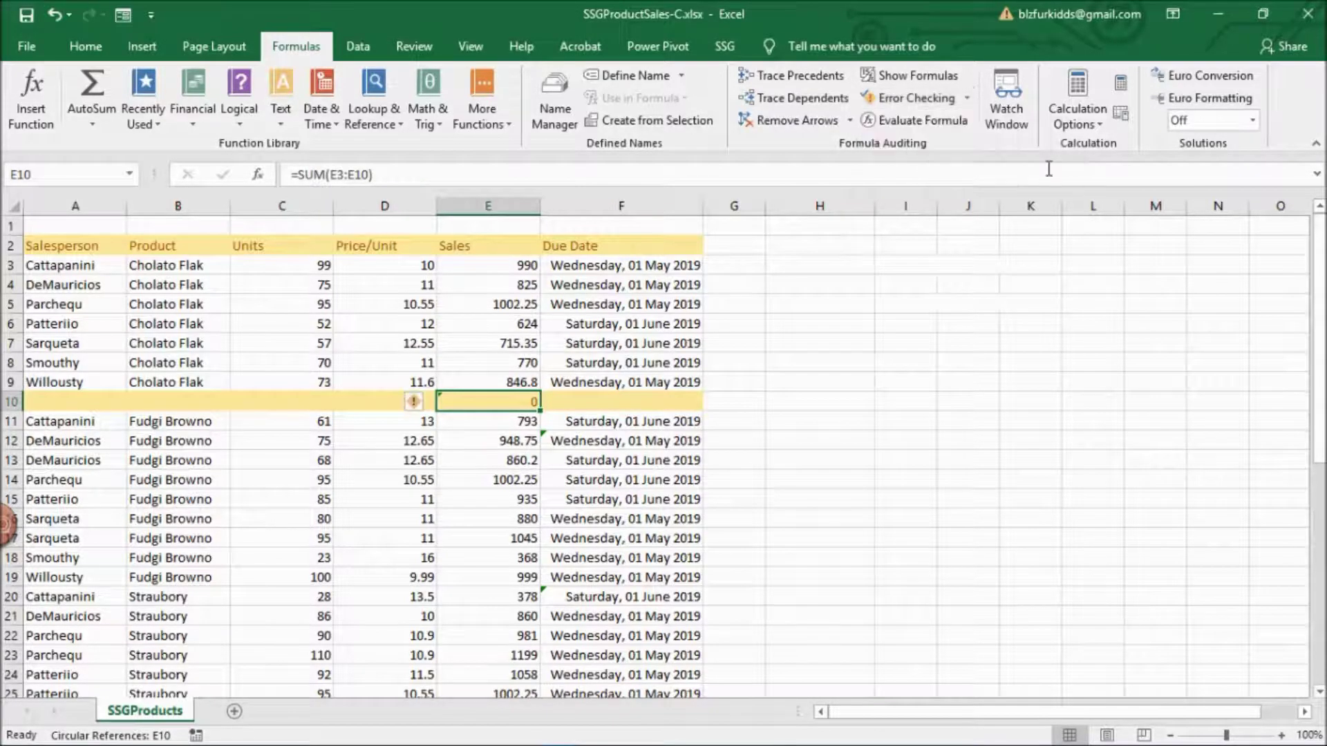
# - Run Error Checking on E10, correct its formula to =SUM(E3:E9), resume the check and close it
pyautogui.click(967, 101)
pyautogui.click(966, 127)
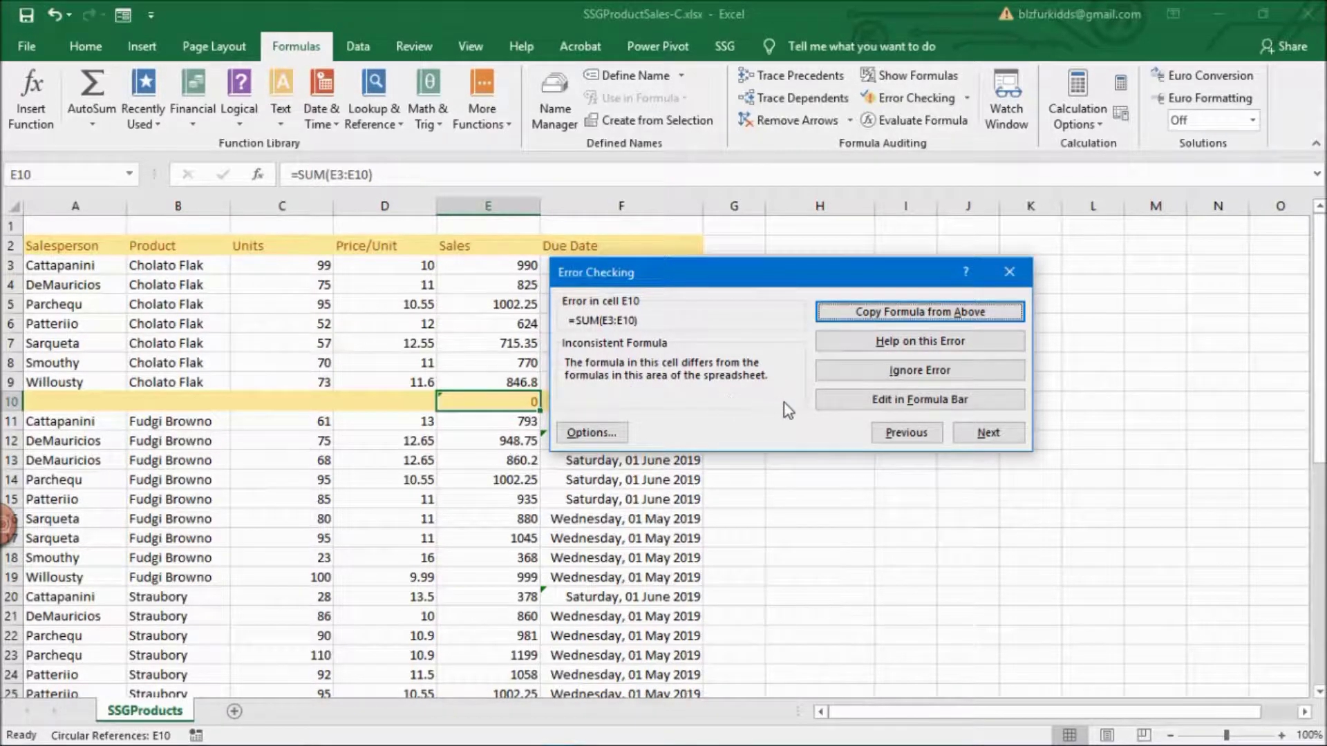
pyautogui.click(858, 403)
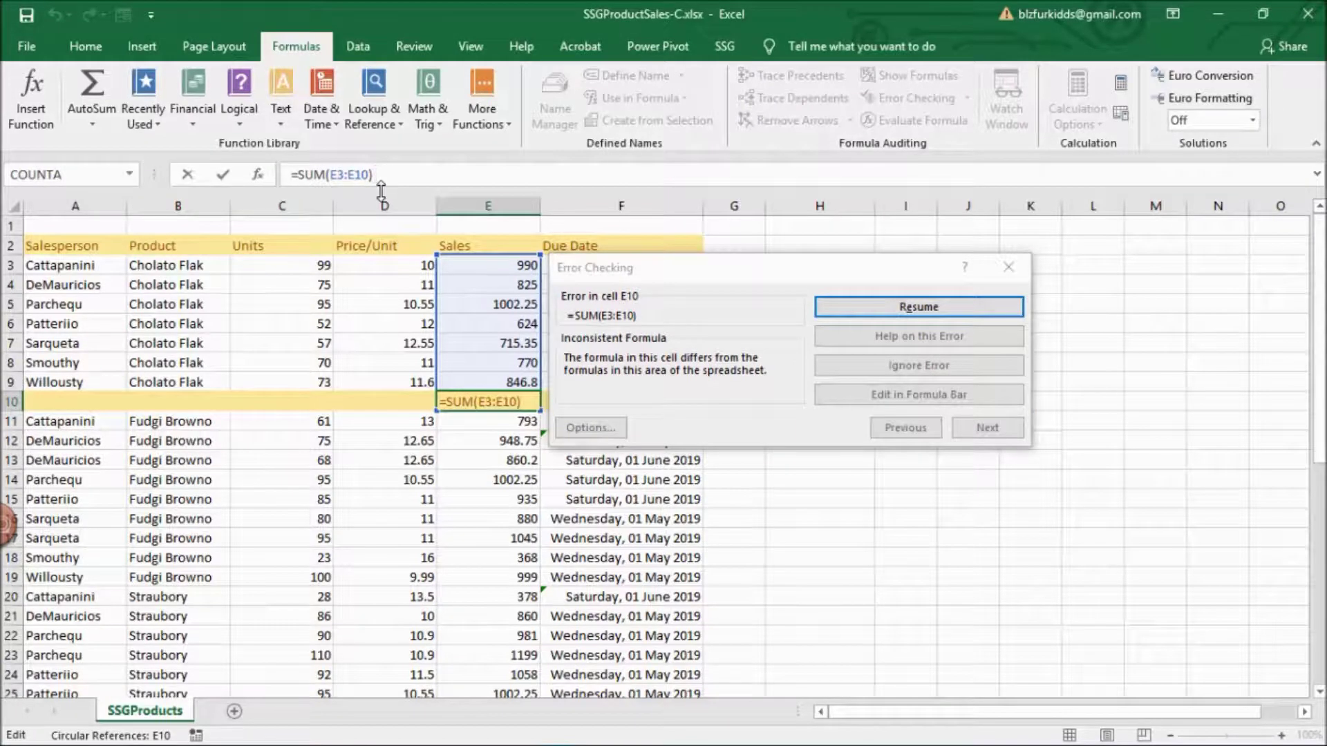
pyautogui.click(370, 174)
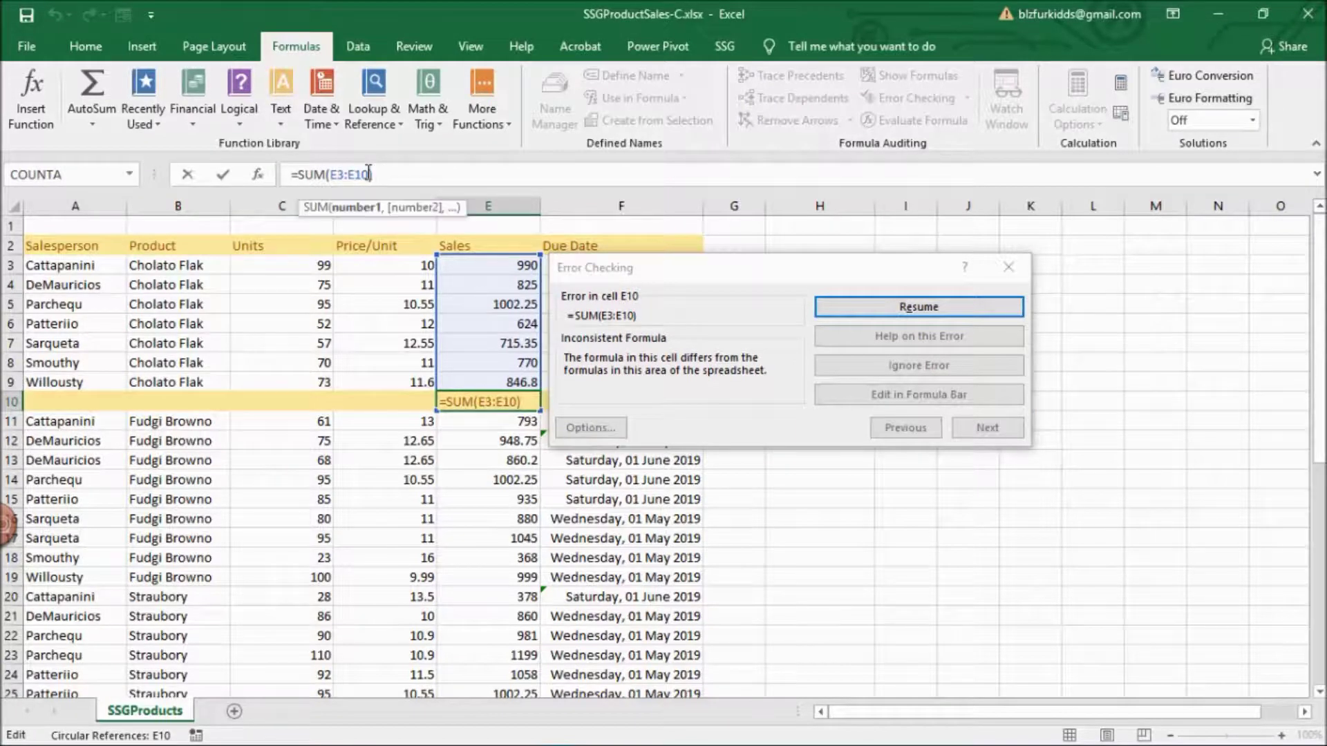
pyautogui.press('BackSpace')
pyautogui.press('BackSpace')
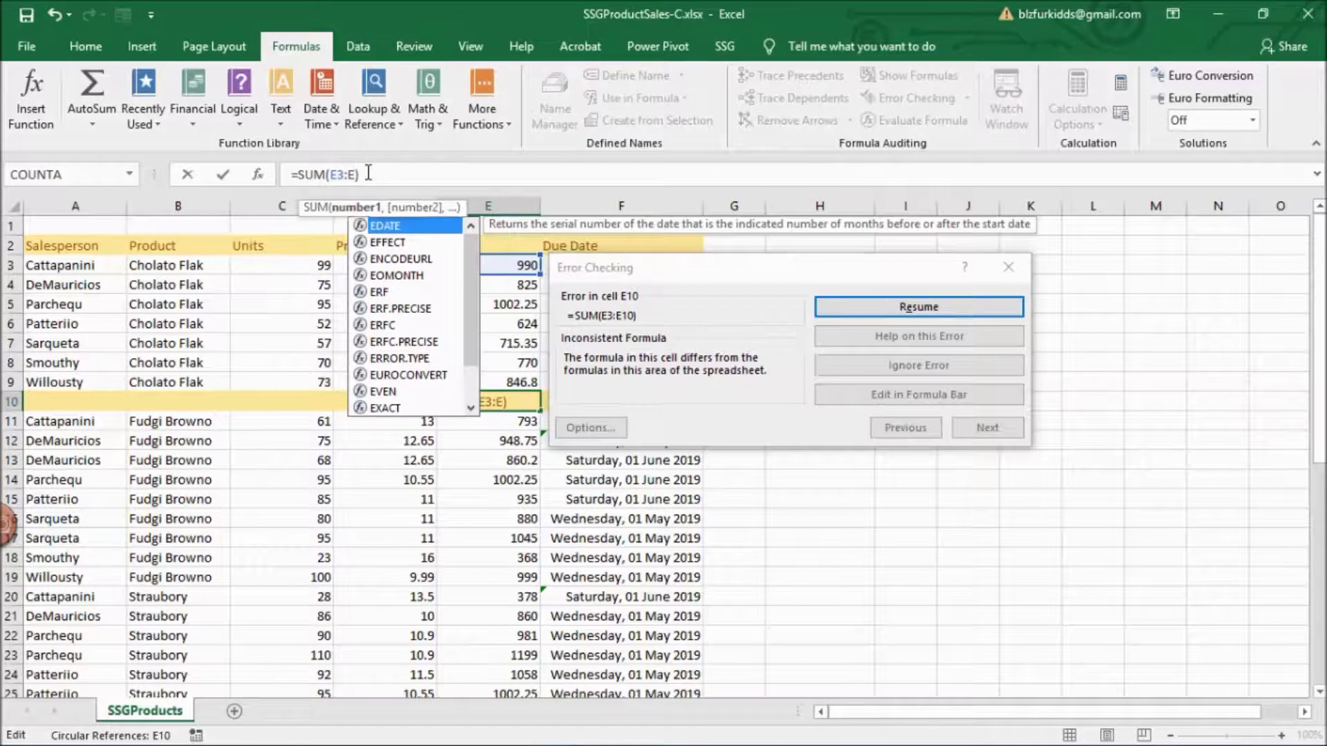
pyautogui.write('9')
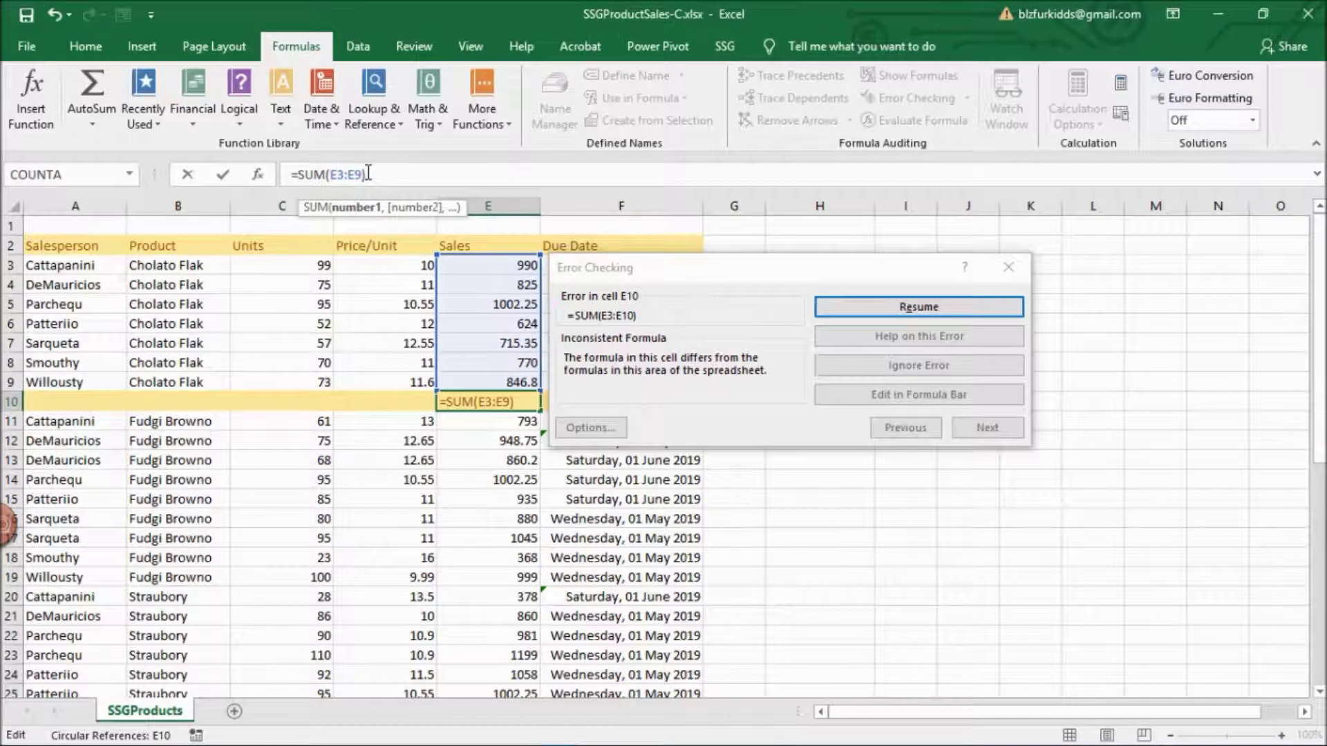
pyautogui.press('Return')
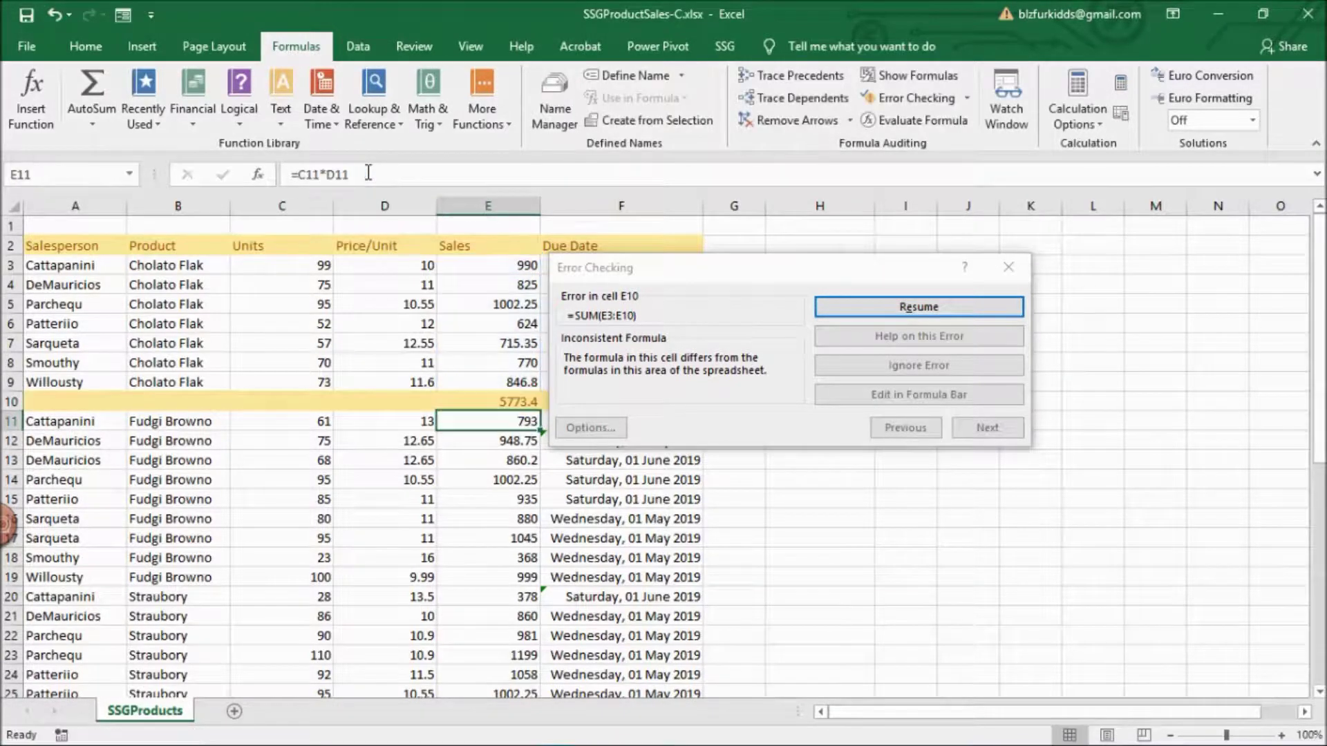
pyautogui.click(955, 304)
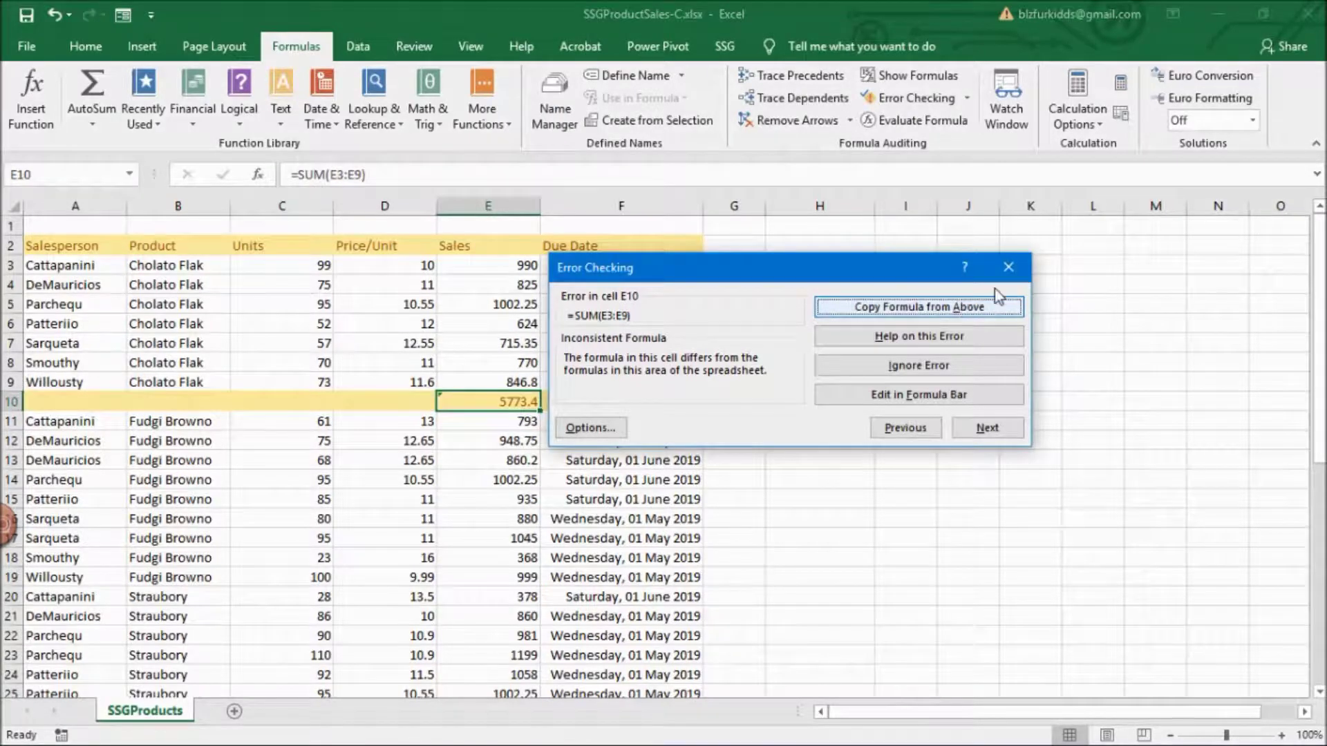
pyautogui.click(1019, 271)
pyautogui.click(704, 424)
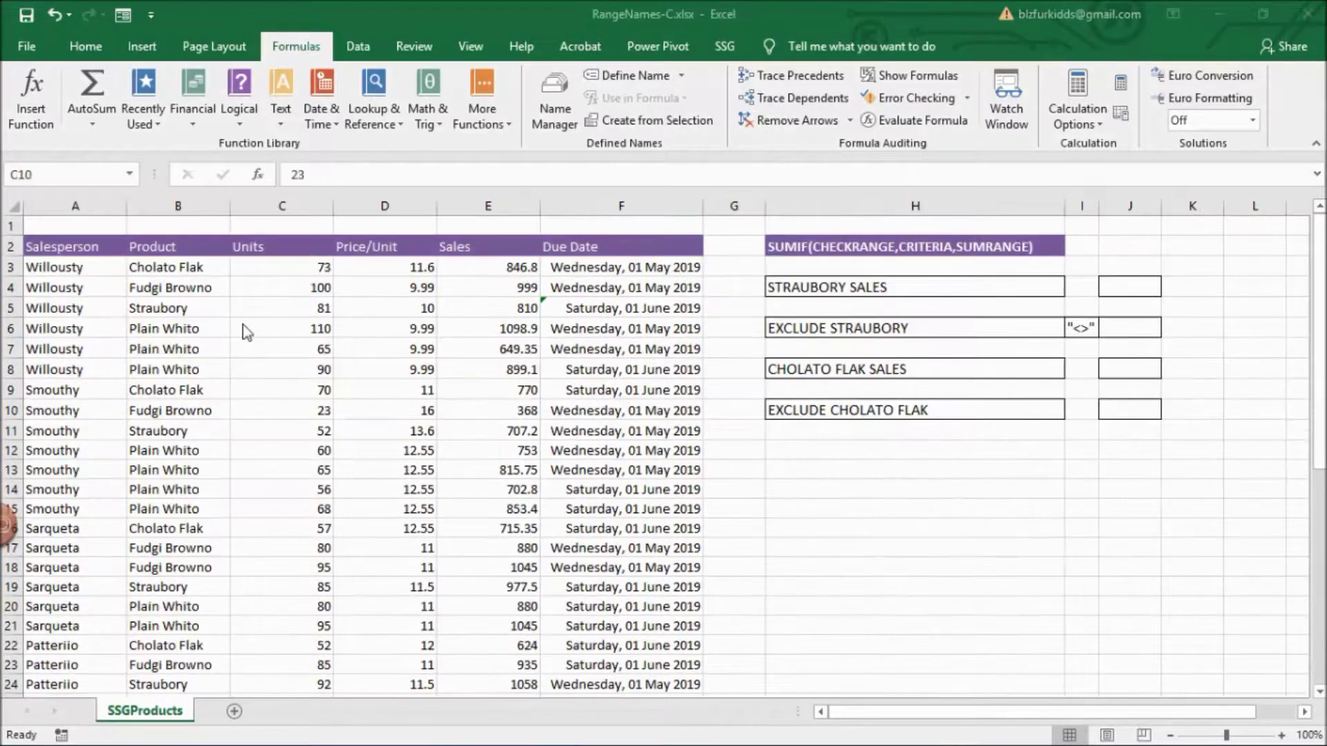
# - In the RangeNames-C workbook, name the product cells B3:B44 PRODUCTS and undo the naming
pyautogui.click(173, 263)
pyautogui.moveTo(173, 264); pyautogui.dragTo(197, 688)
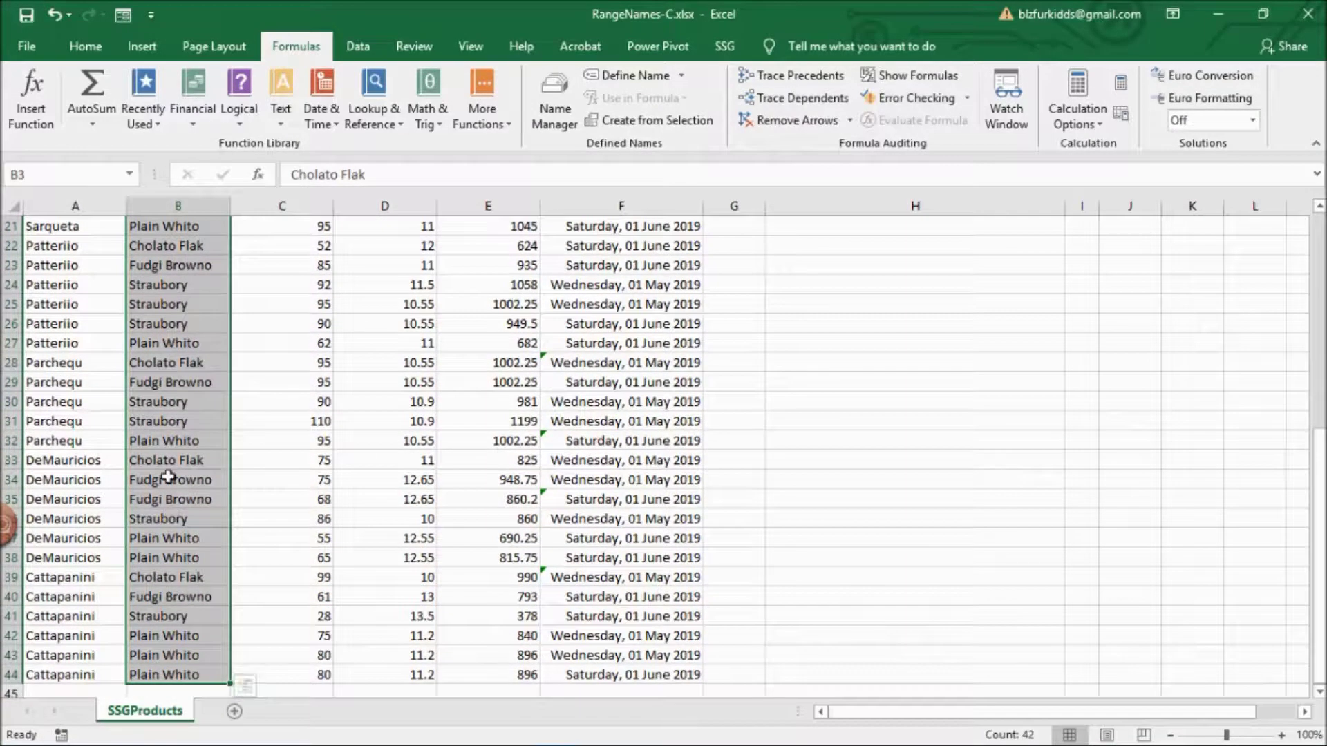
pyautogui.click(86, 176)
pyautogui.write('PRODU')
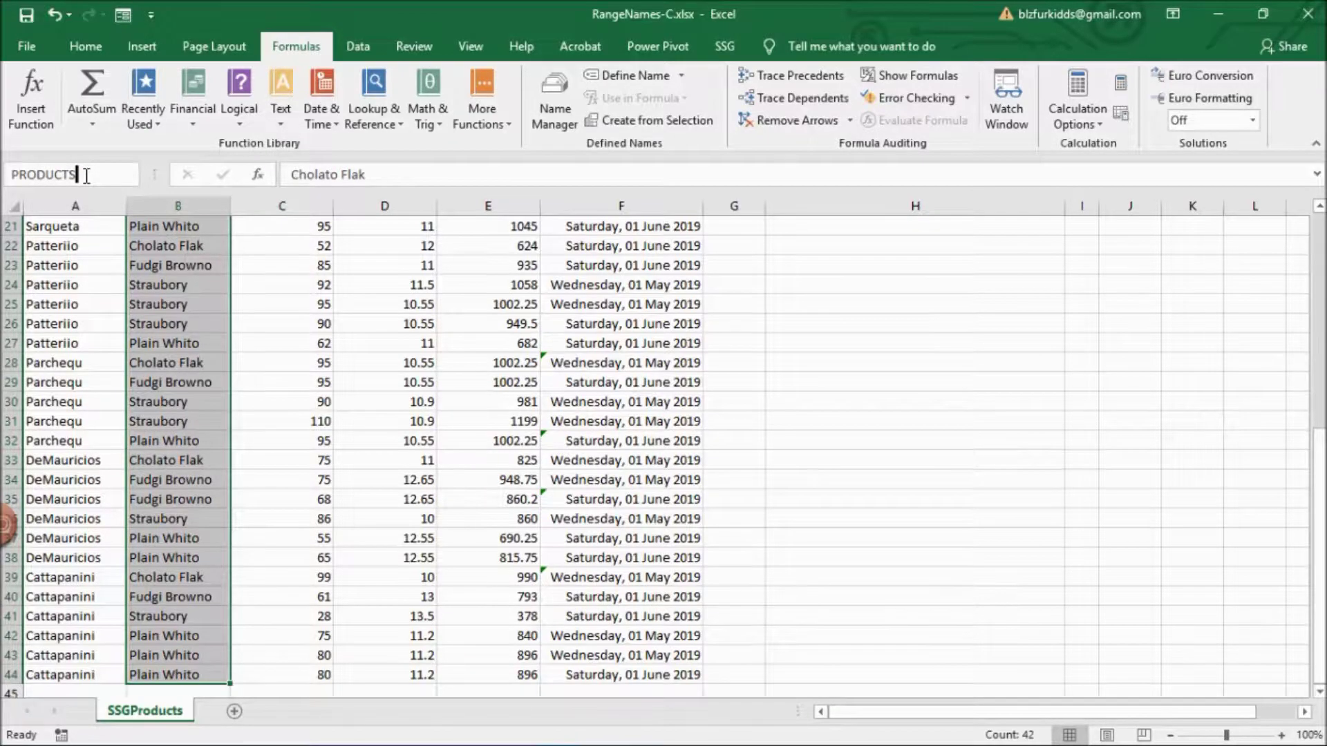
pyautogui.write('CTS')
pyautogui.press('Return')
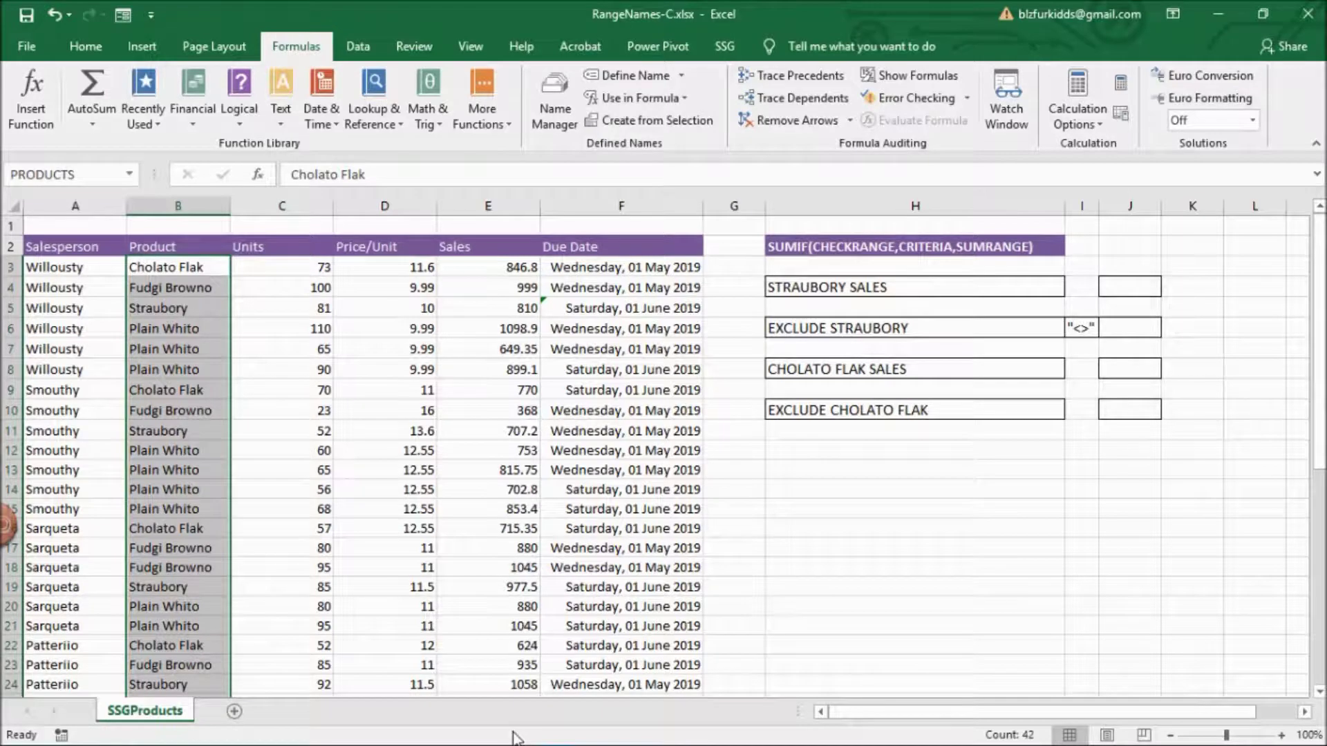
pyautogui.hotkey('ctrl', 'z')
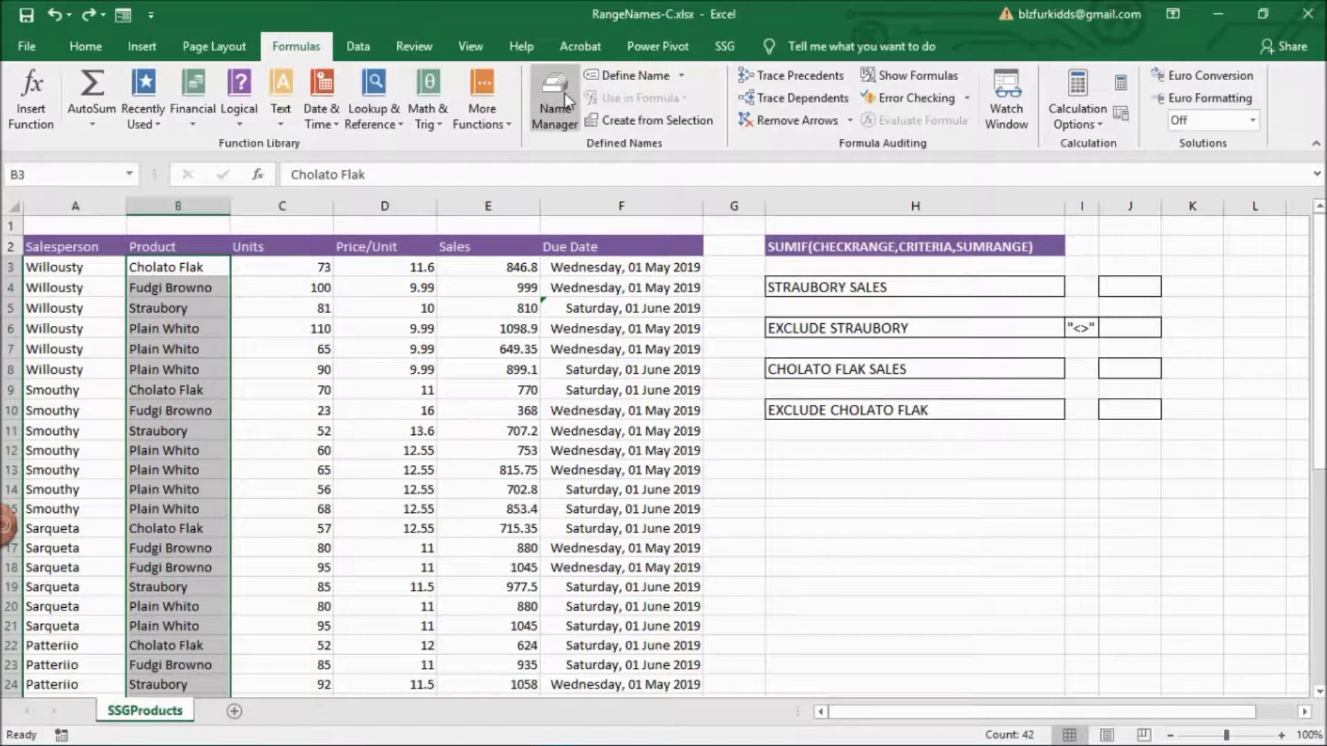
# - Define the name PRODUCTS with workbook scope for the selected range B3:B44
pyautogui.click(654, 76)
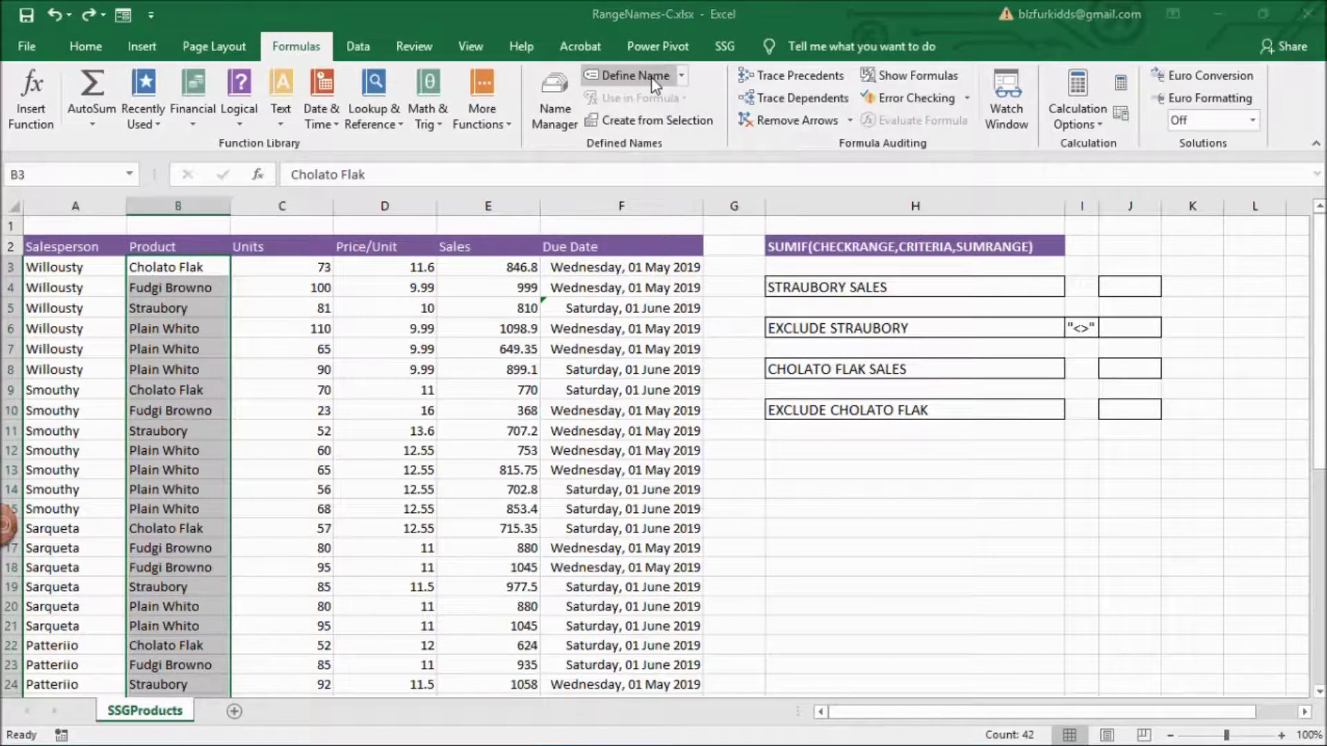
pyautogui.write('PRODUCTS')
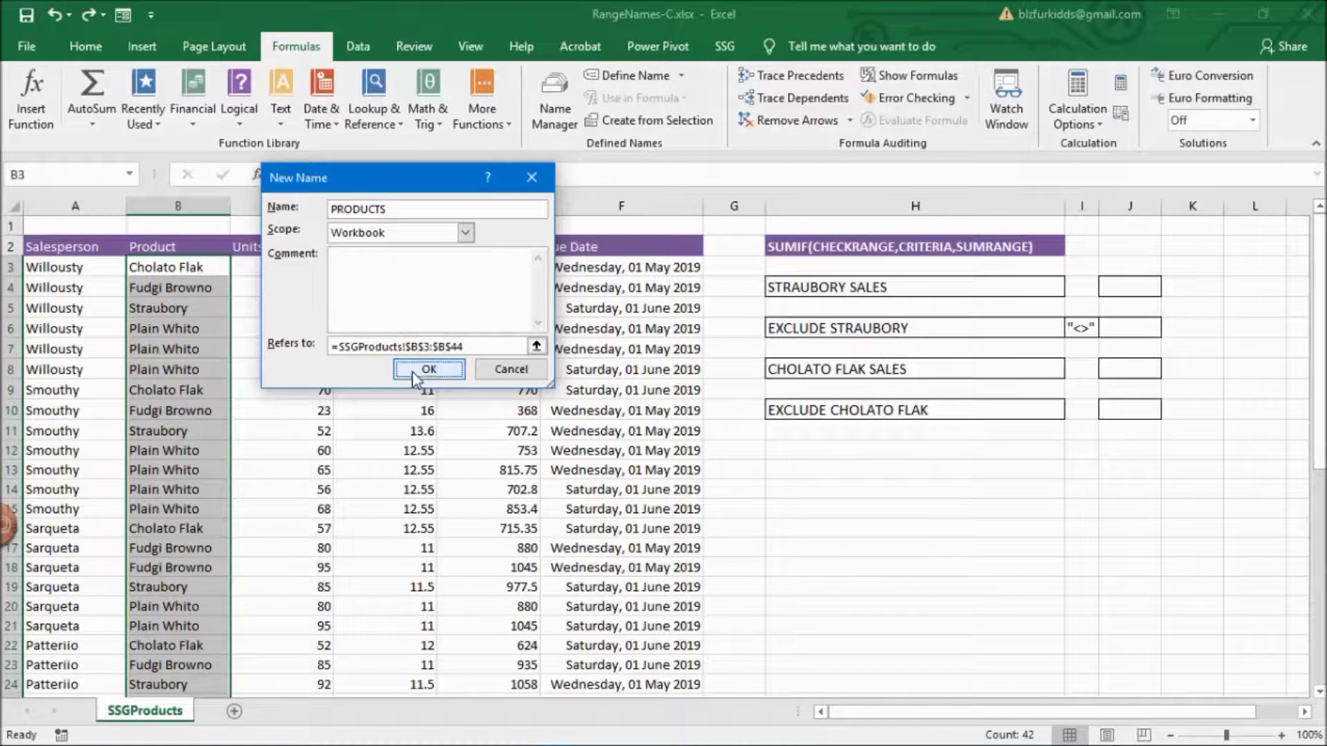
pyautogui.click(413, 369)
pyautogui.click(412, 371)
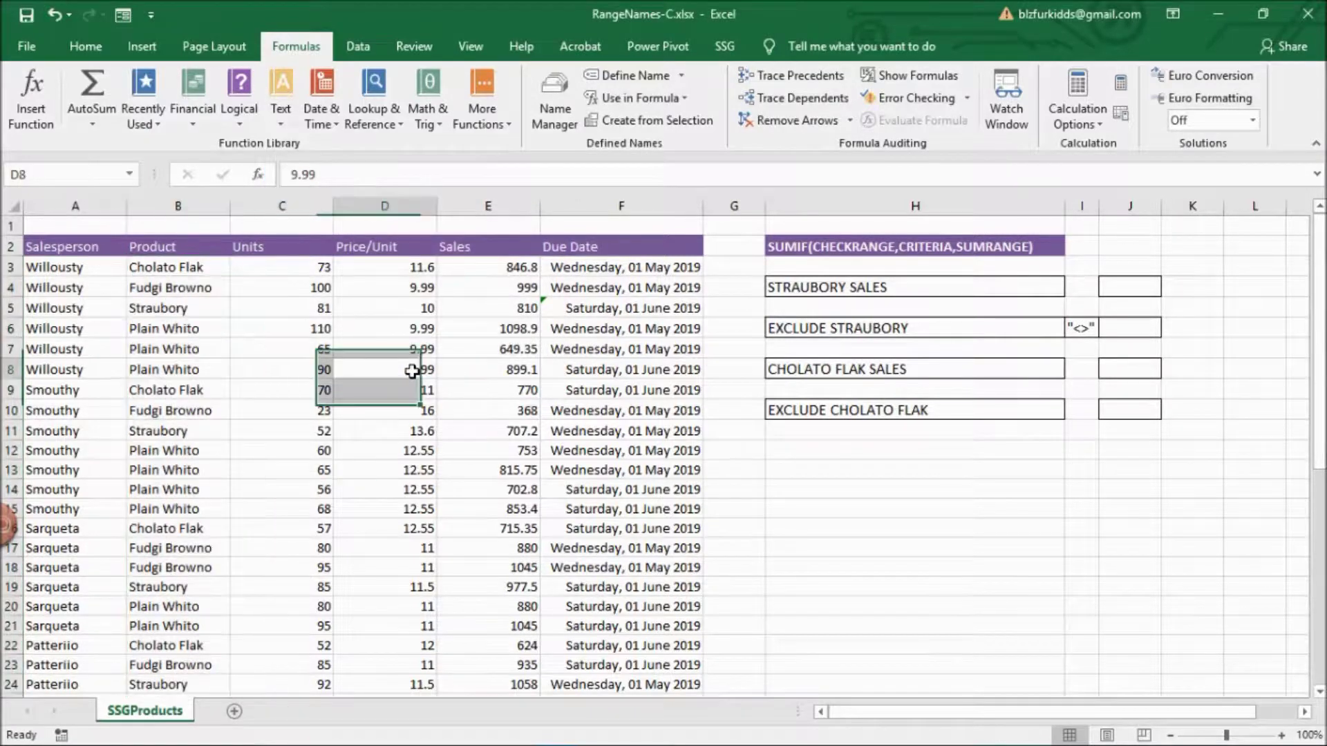
# - Check the PRODUCTS name by jumping to its range, and deselect the range
pyautogui.click(129, 174)
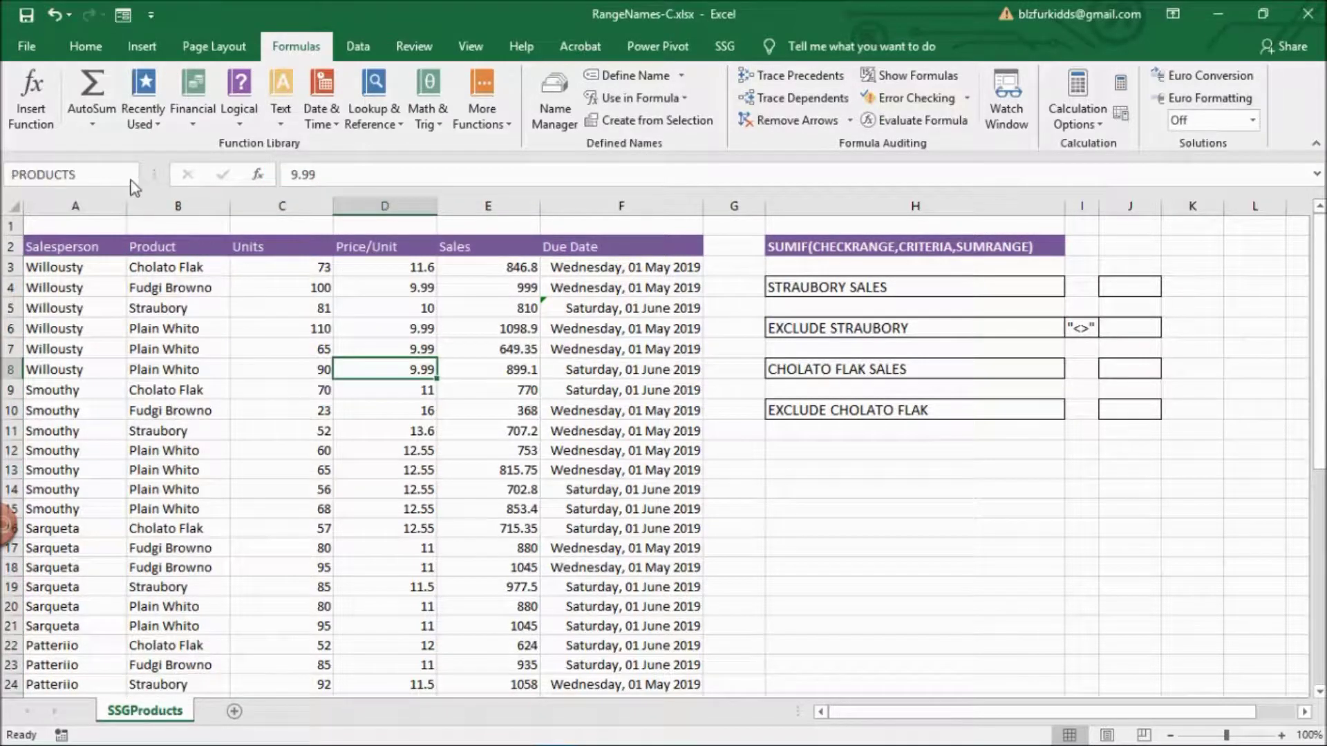
pyautogui.click(130, 199)
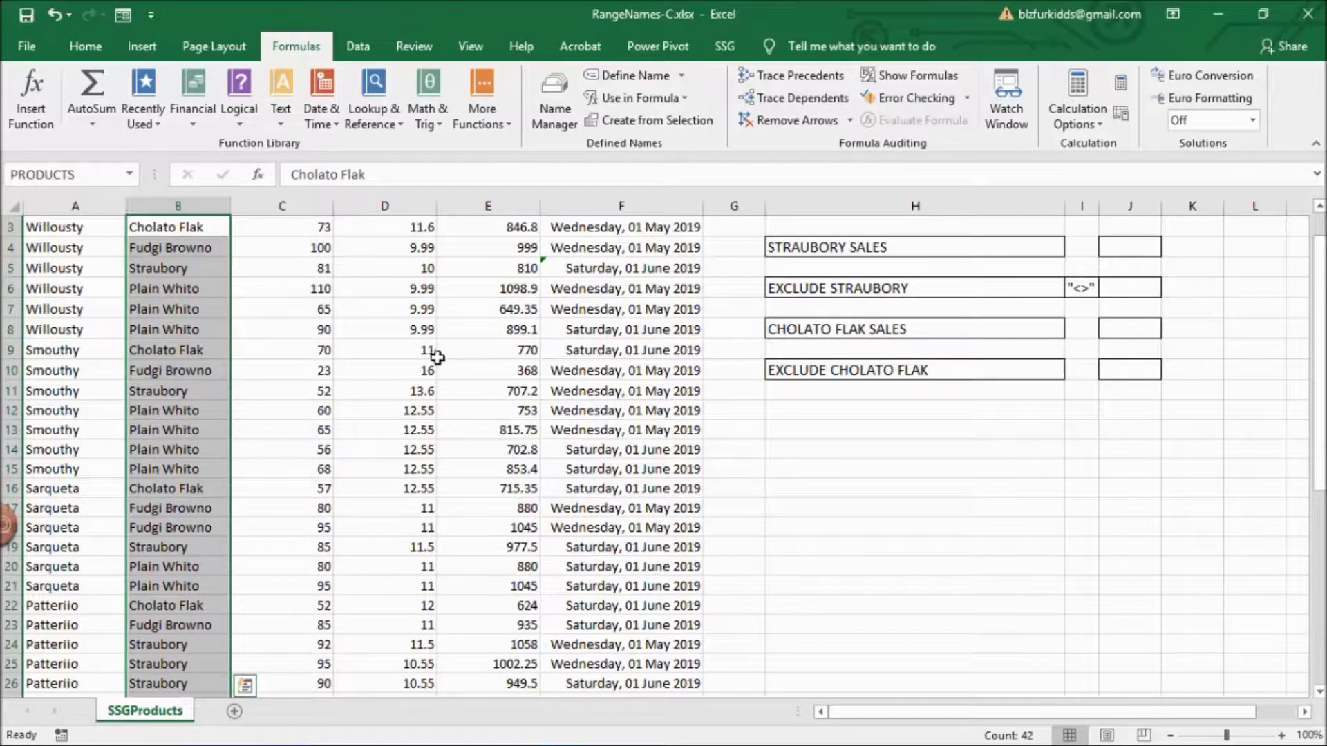
pyautogui.click(439, 359)
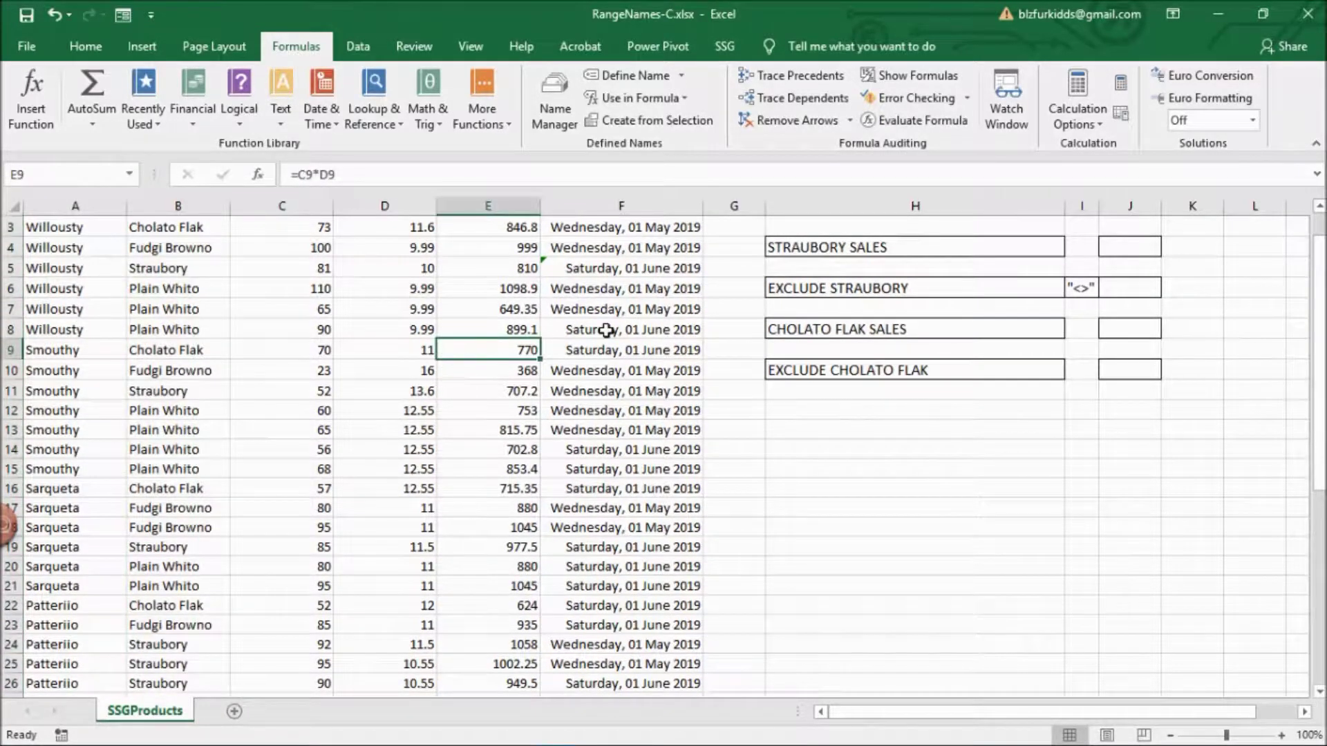
# - Name the Sales column cells E3:E44 SALES and deselect the range
pyautogui.scroll(1, 605, 359)
pyautogui.moveTo(486, 277); pyautogui.dragTo(483, 598)
pyautogui.click(98, 178)
pyautogui.write('SALES')
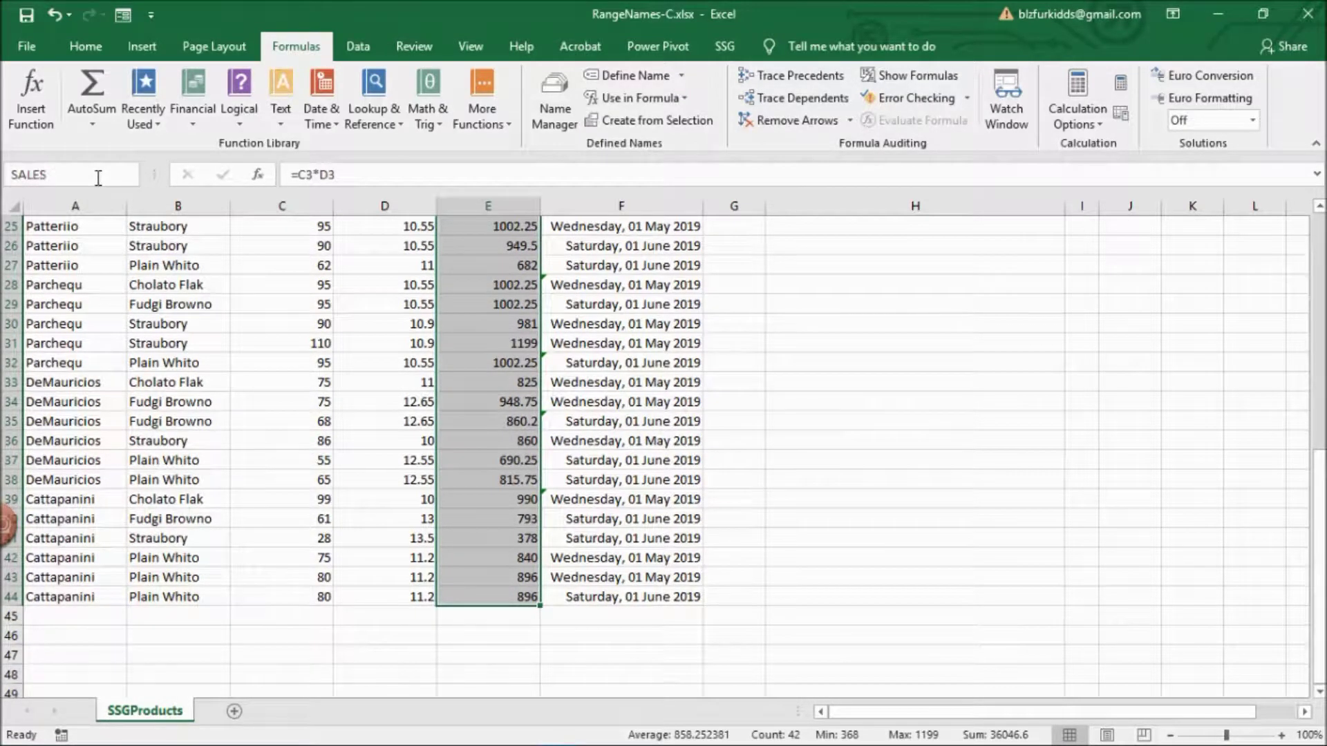
pyautogui.press('Return')
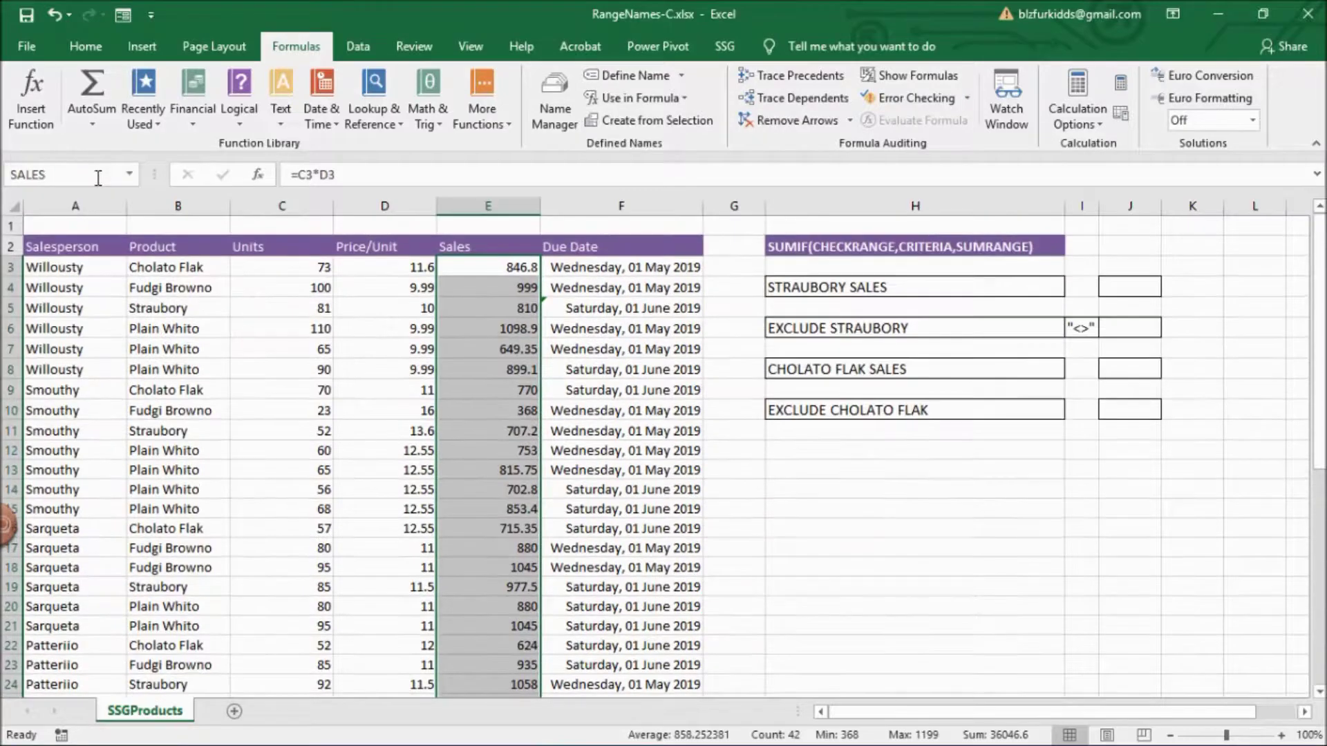
pyautogui.click(733, 447)
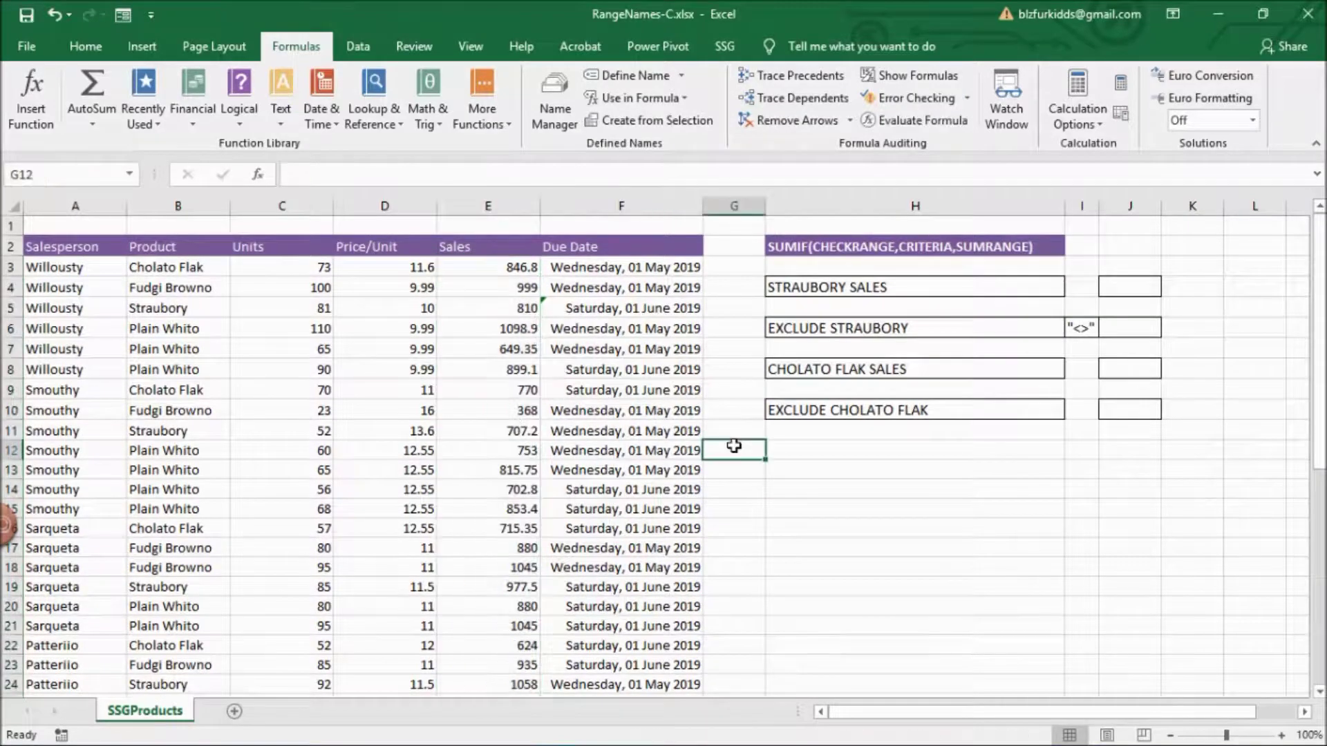
# - Jump to the SALES range and to the PRODUCTS range by name to check what each covers
pyautogui.click(129, 174)
pyautogui.click(118, 219)
pyautogui.click(129, 174)
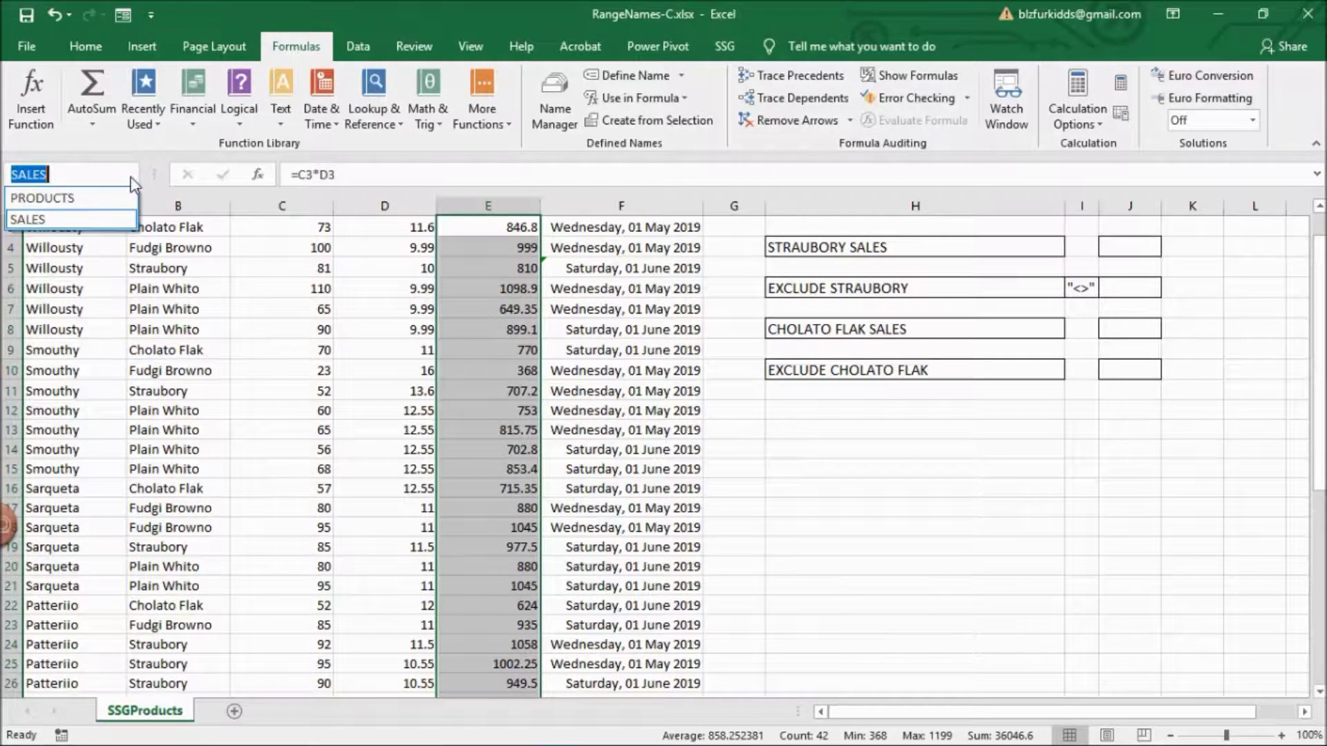
pyautogui.click(123, 199)
pyautogui.click(742, 386)
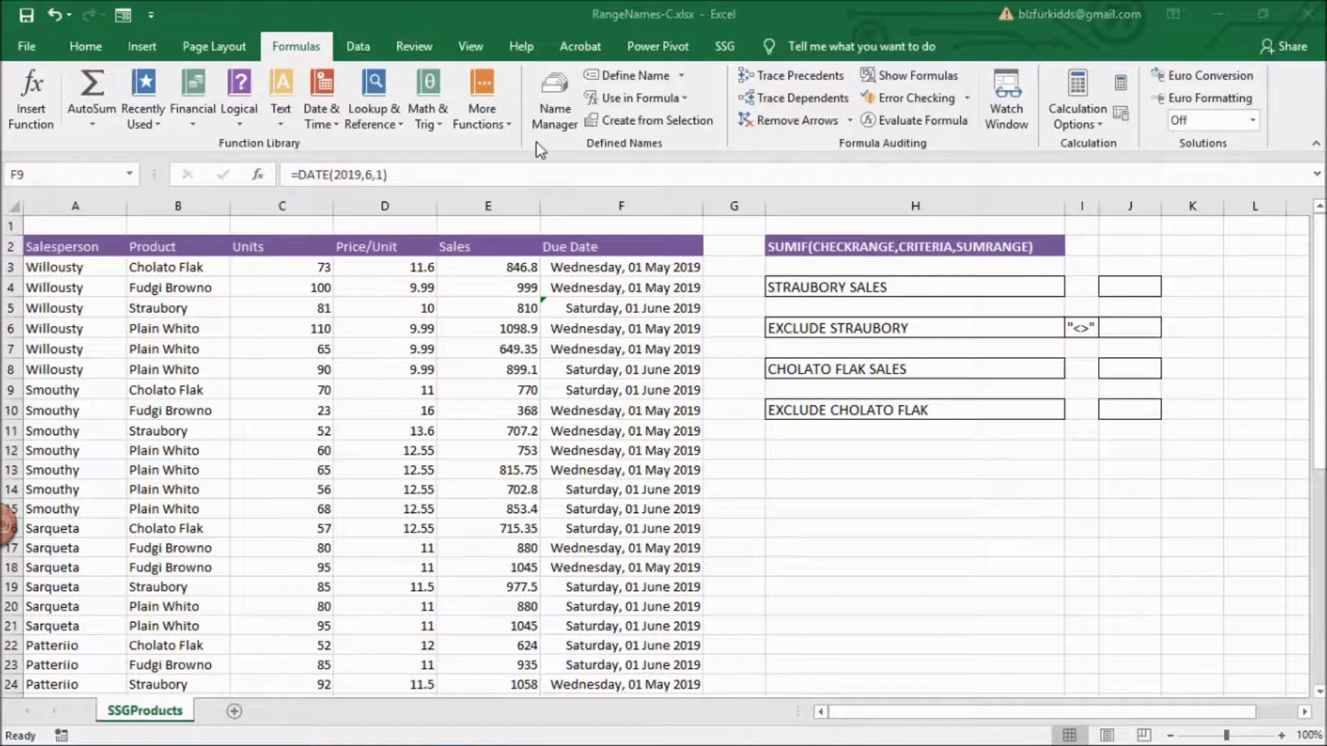
# - Review the PRODUCTS name's definition and reference in the Name Manager, leaving its reference unedited
pyautogui.click(555, 109)
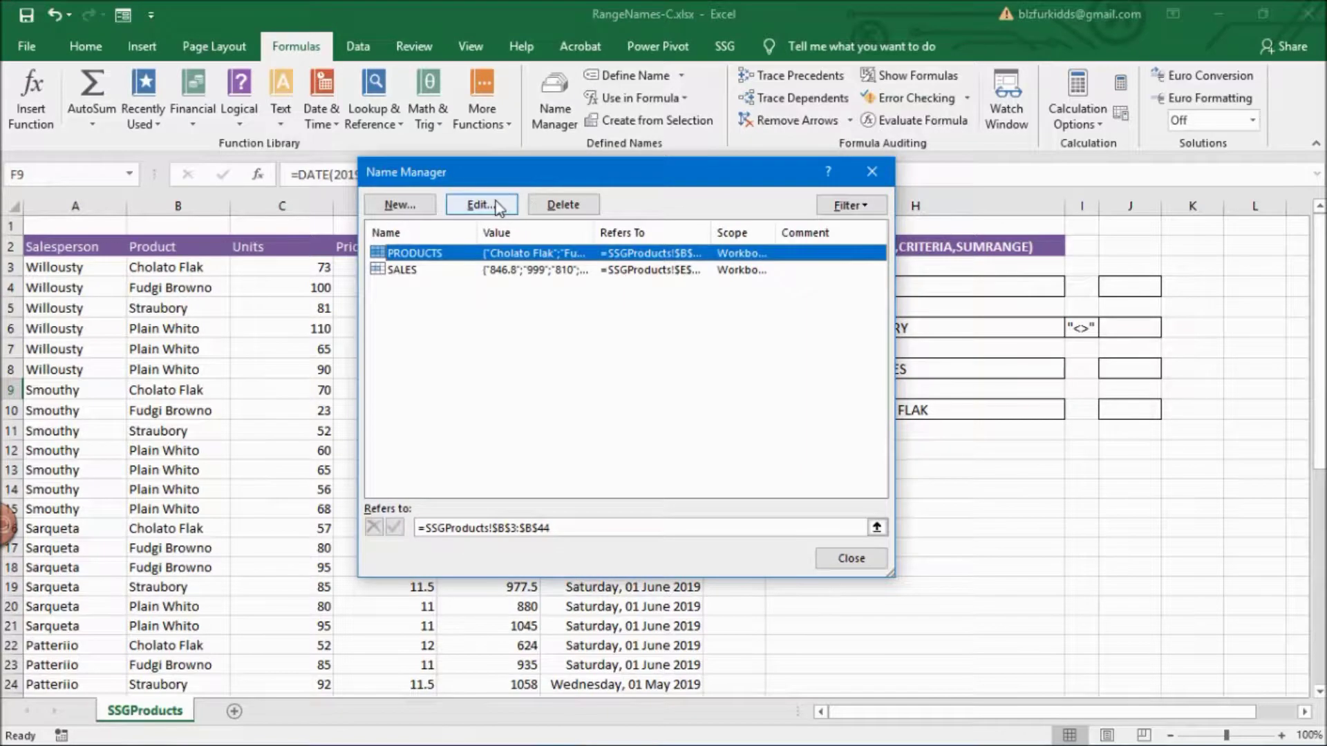
pyautogui.click(495, 202)
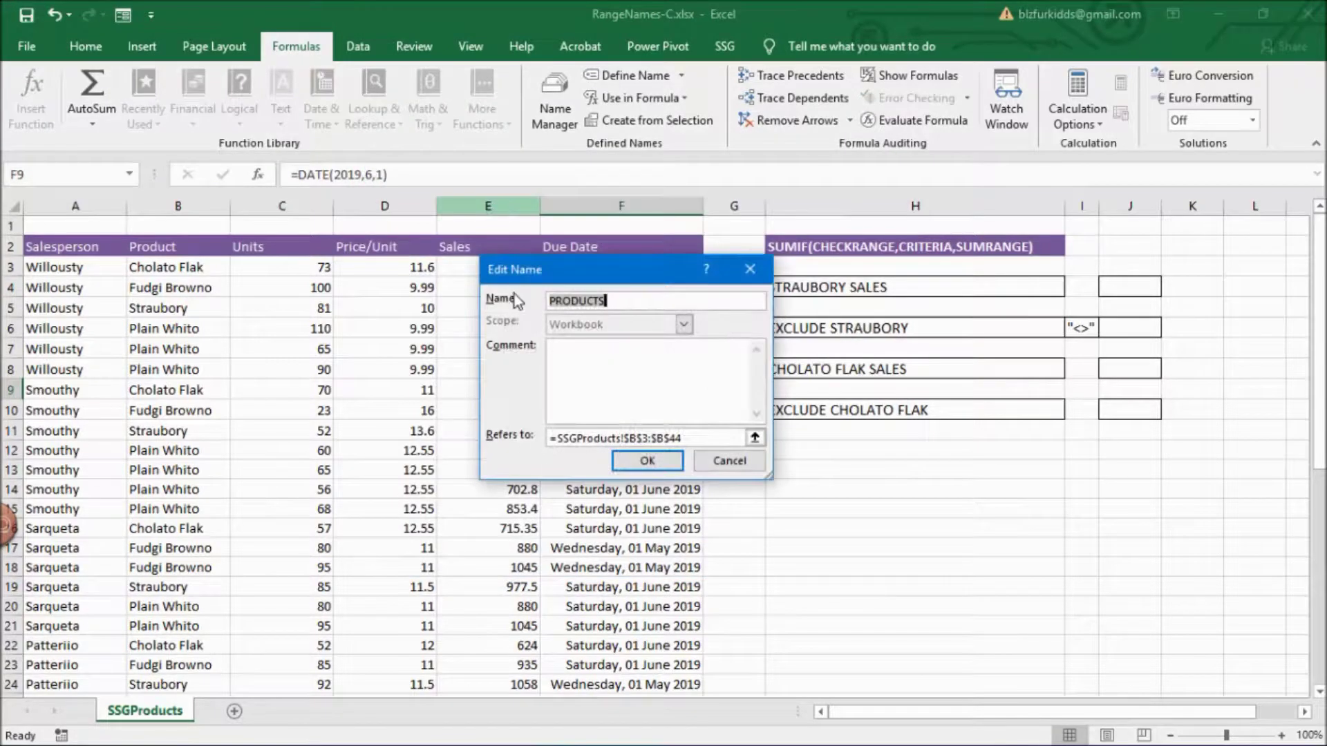
pyautogui.click(737, 437)
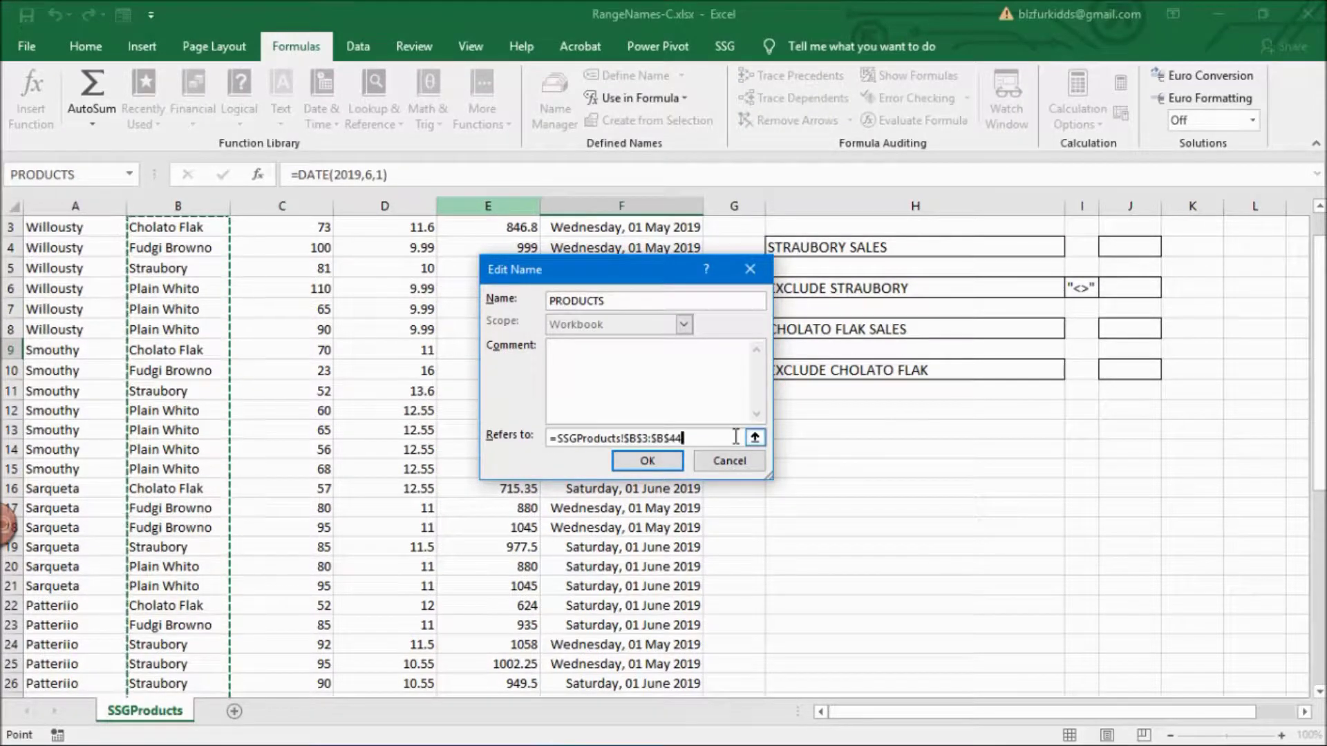
pyautogui.click(648, 461)
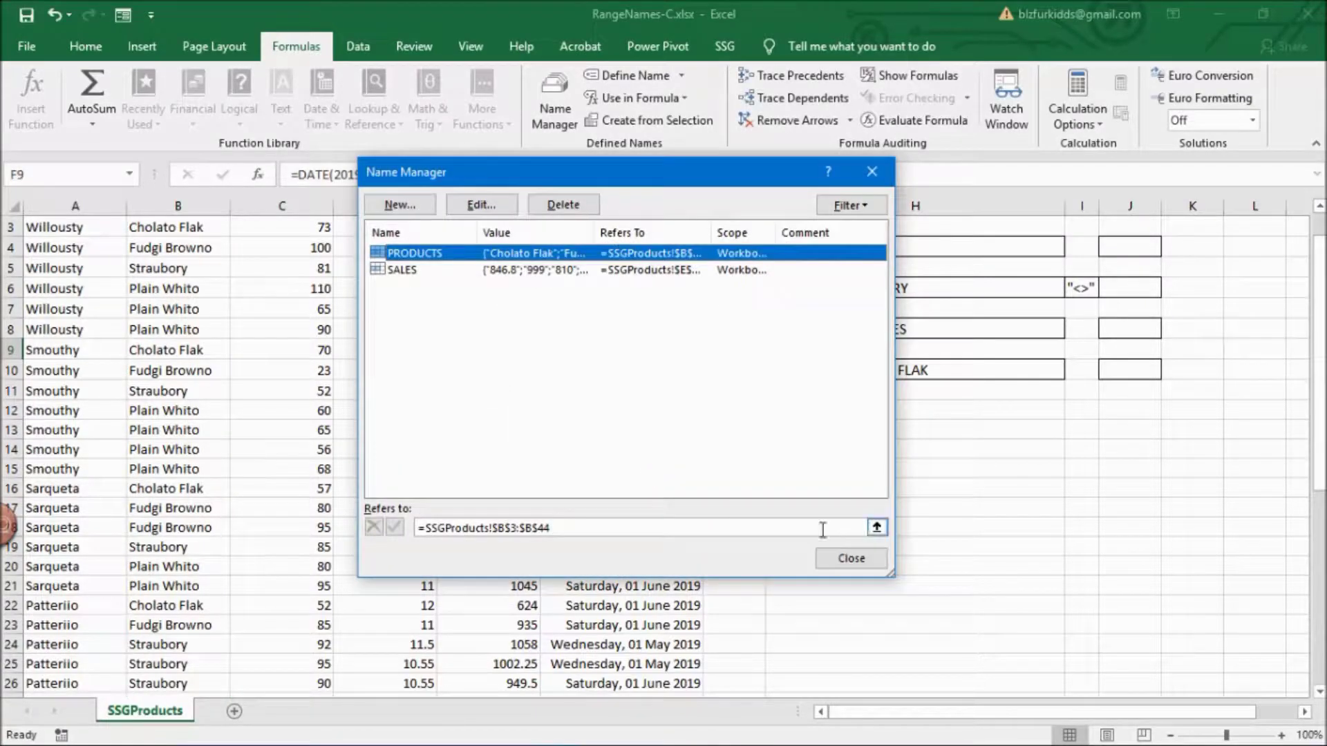
pyautogui.click(847, 556)
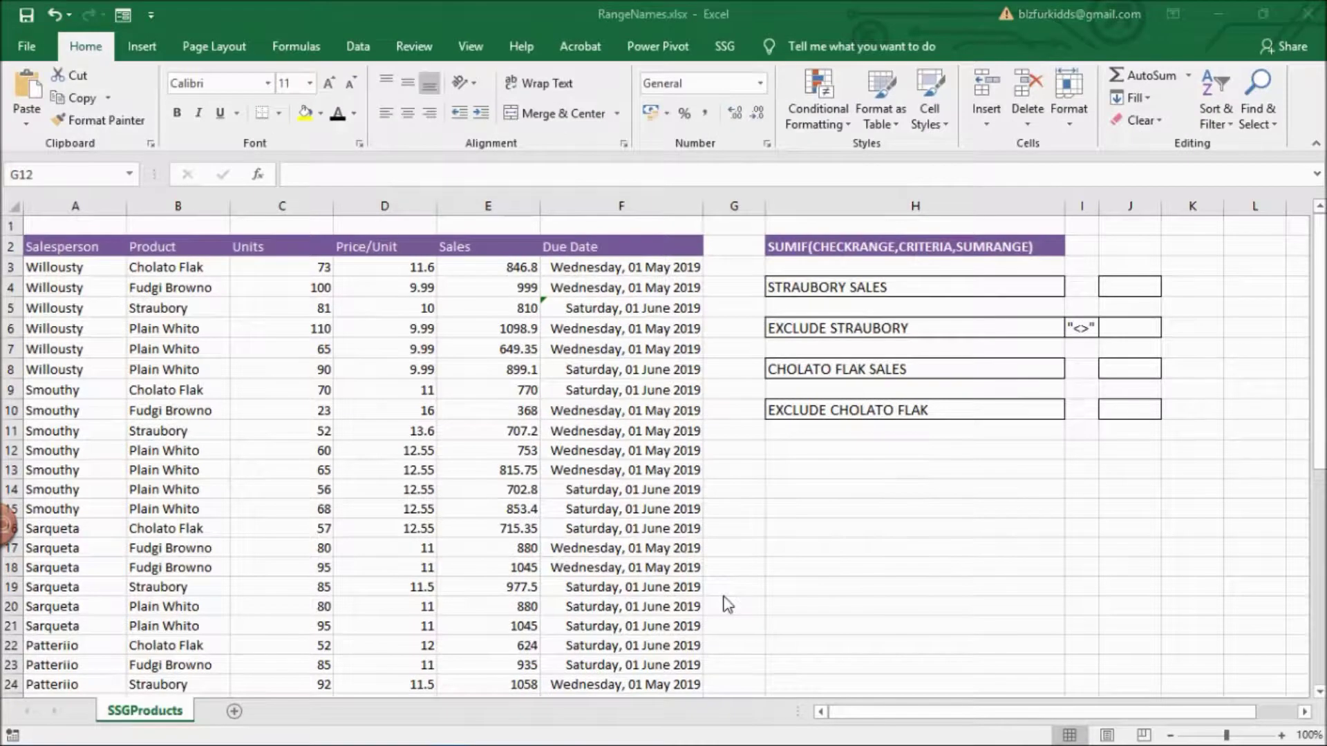
# - Create range names for the data in A2:F20 from the top row labels only, excluding the left column
pyautogui.click(63, 244)
pyautogui.moveTo(64, 244); pyautogui.dragTo(581, 597)
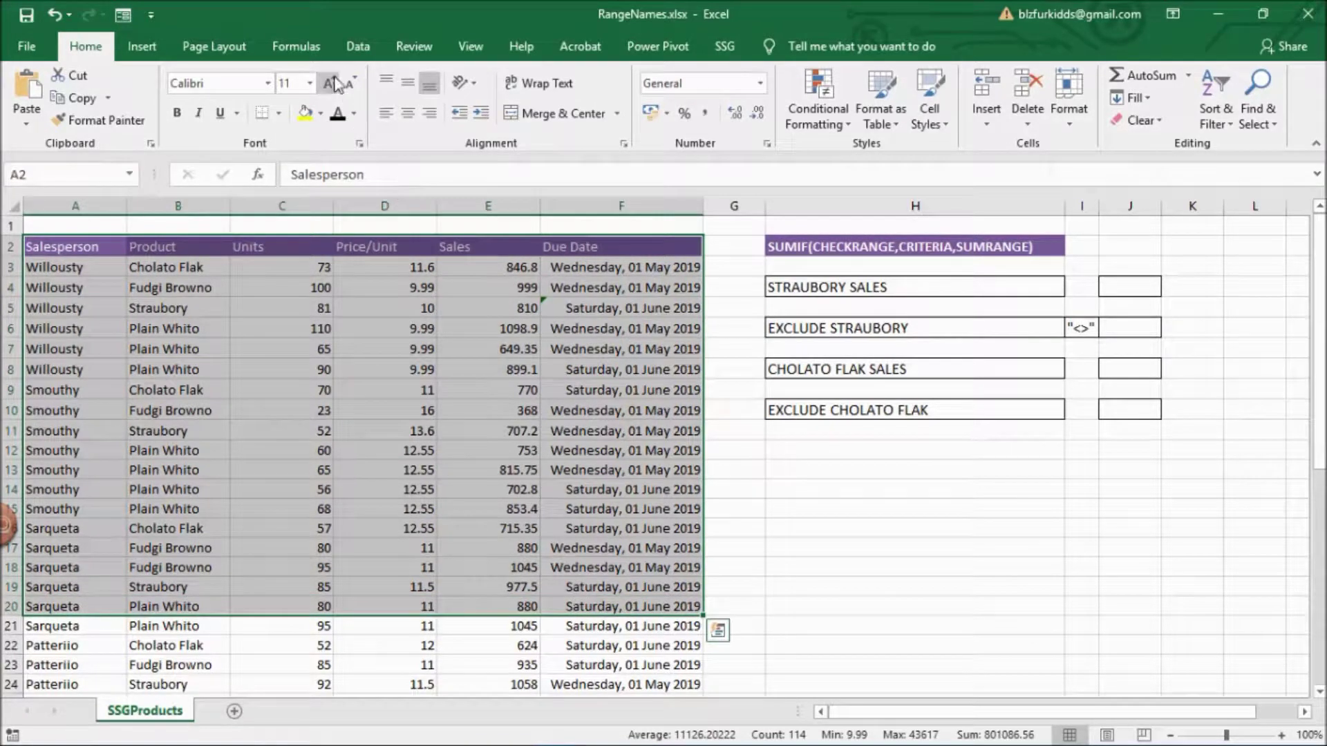
pyautogui.click(312, 49)
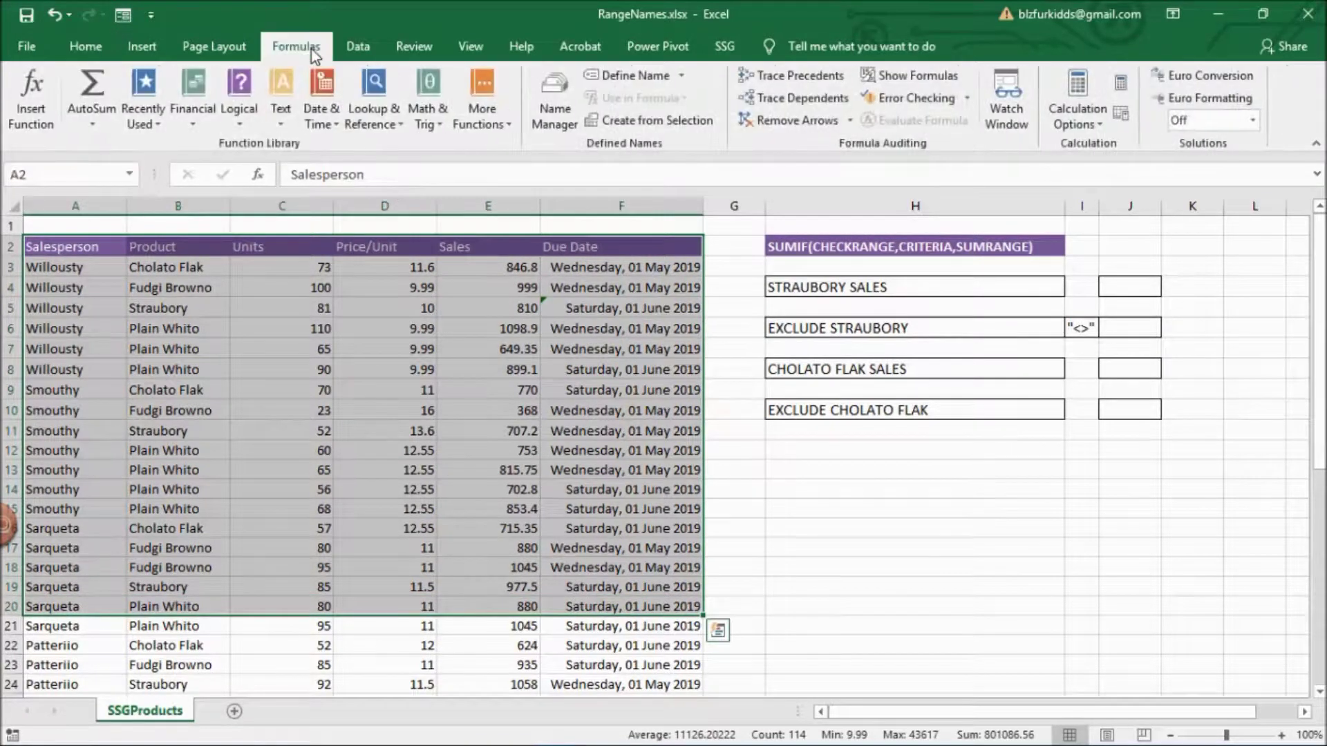
pyautogui.click(602, 122)
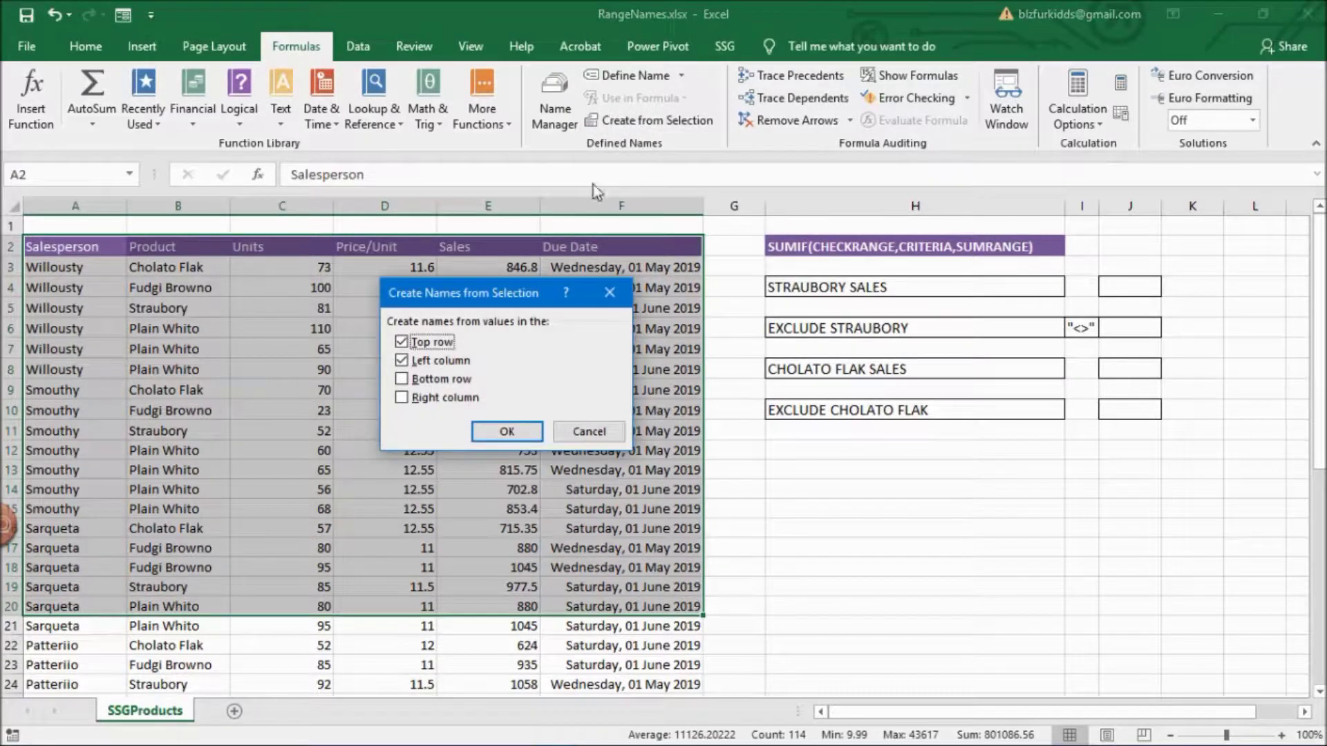
pyautogui.click(401, 361)
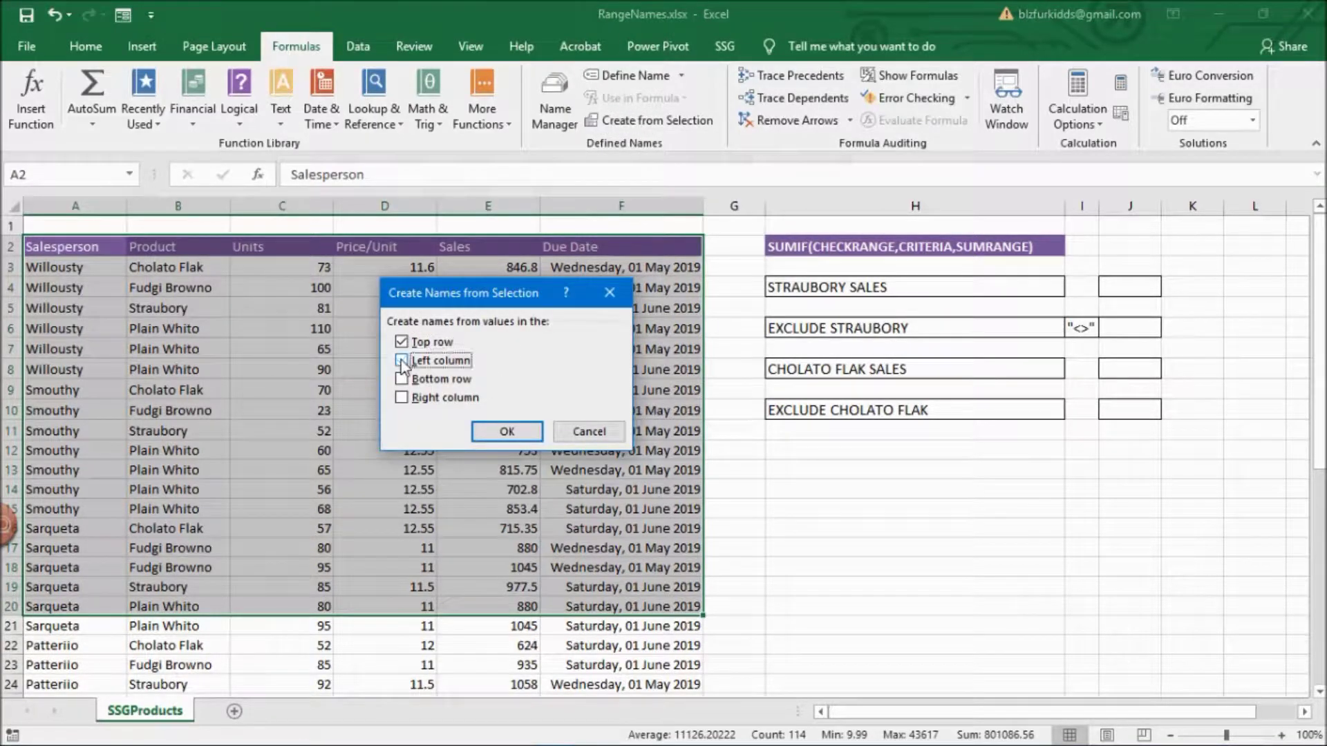
pyautogui.click(525, 430)
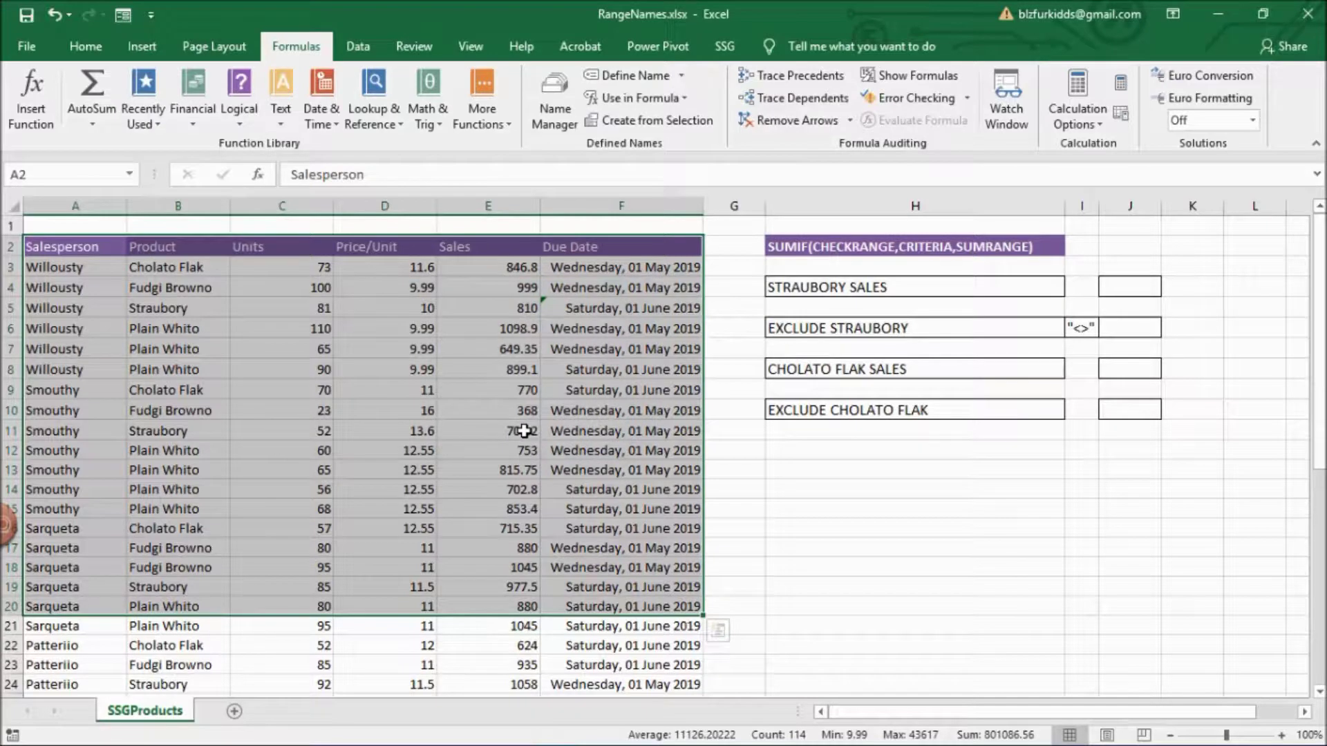
# - Jump to the Price_Unit and Due_Date ranges by name to check what each covers
pyautogui.click(129, 174)
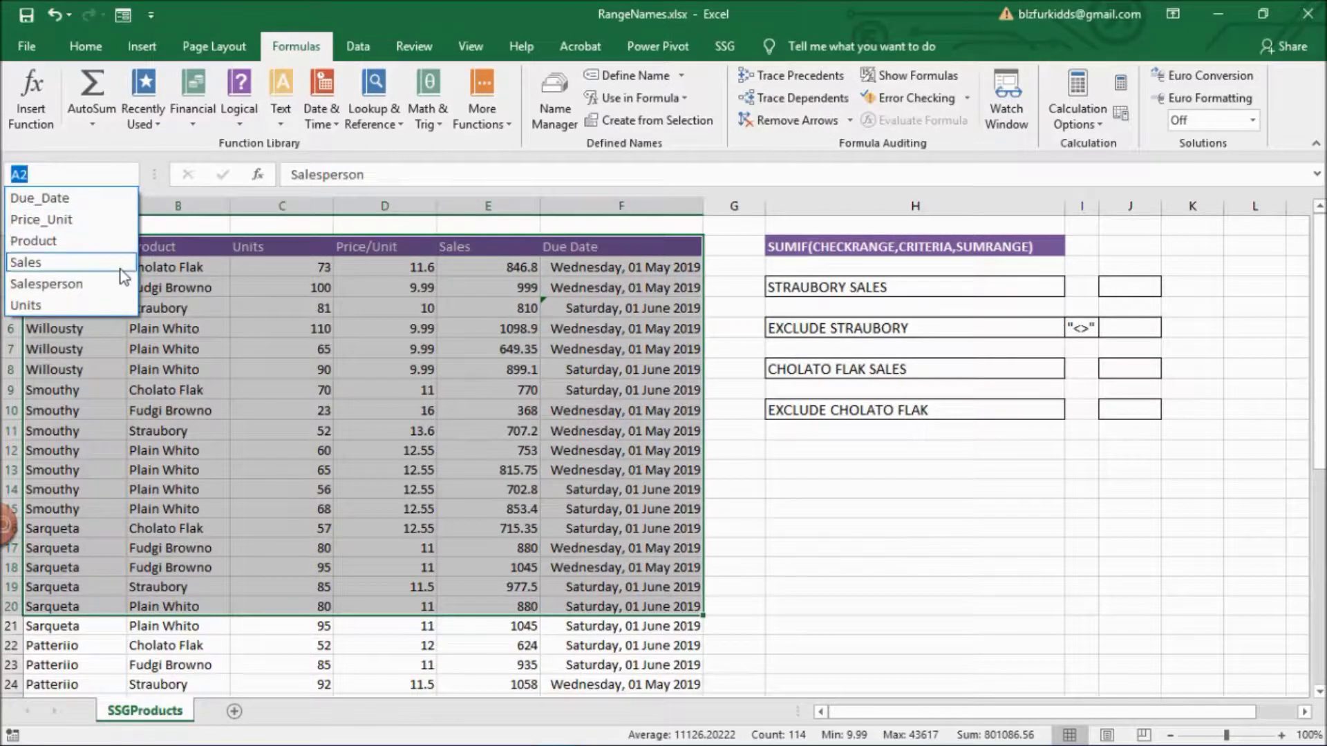
pyautogui.click(117, 221)
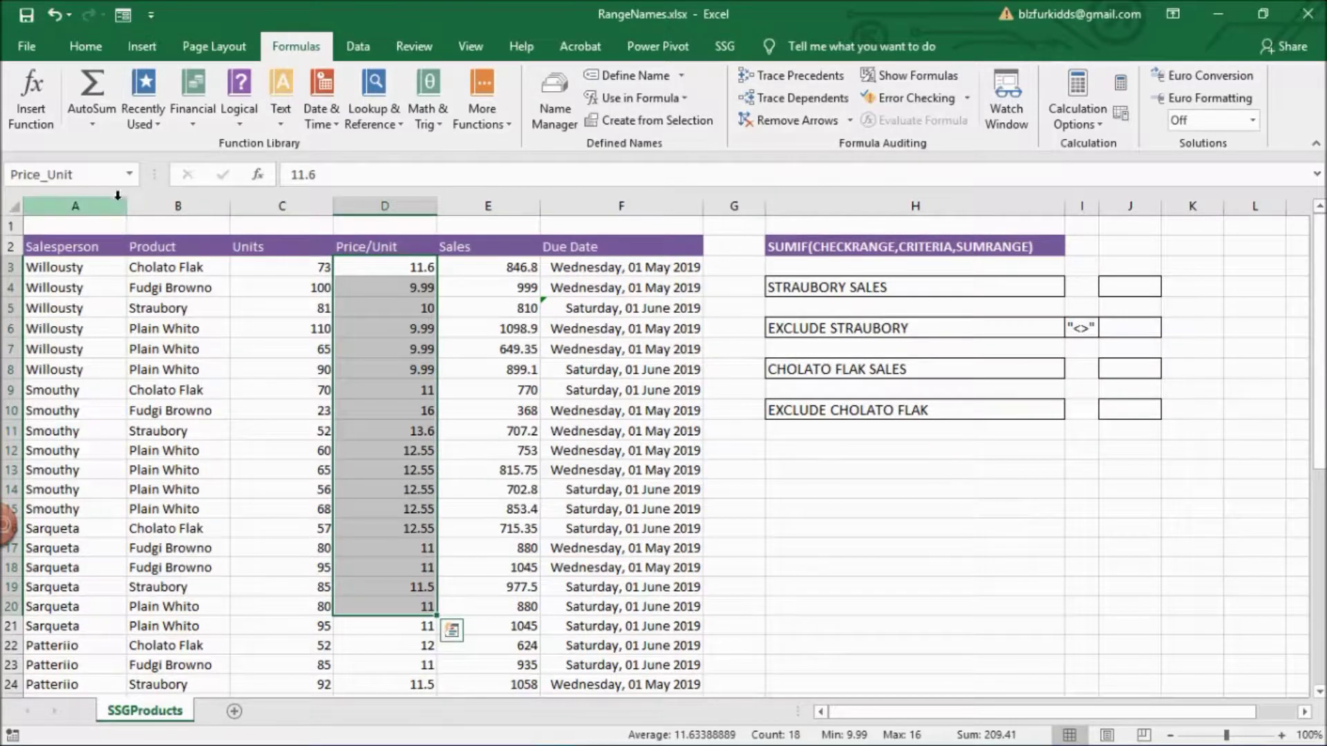
pyautogui.click(129, 174)
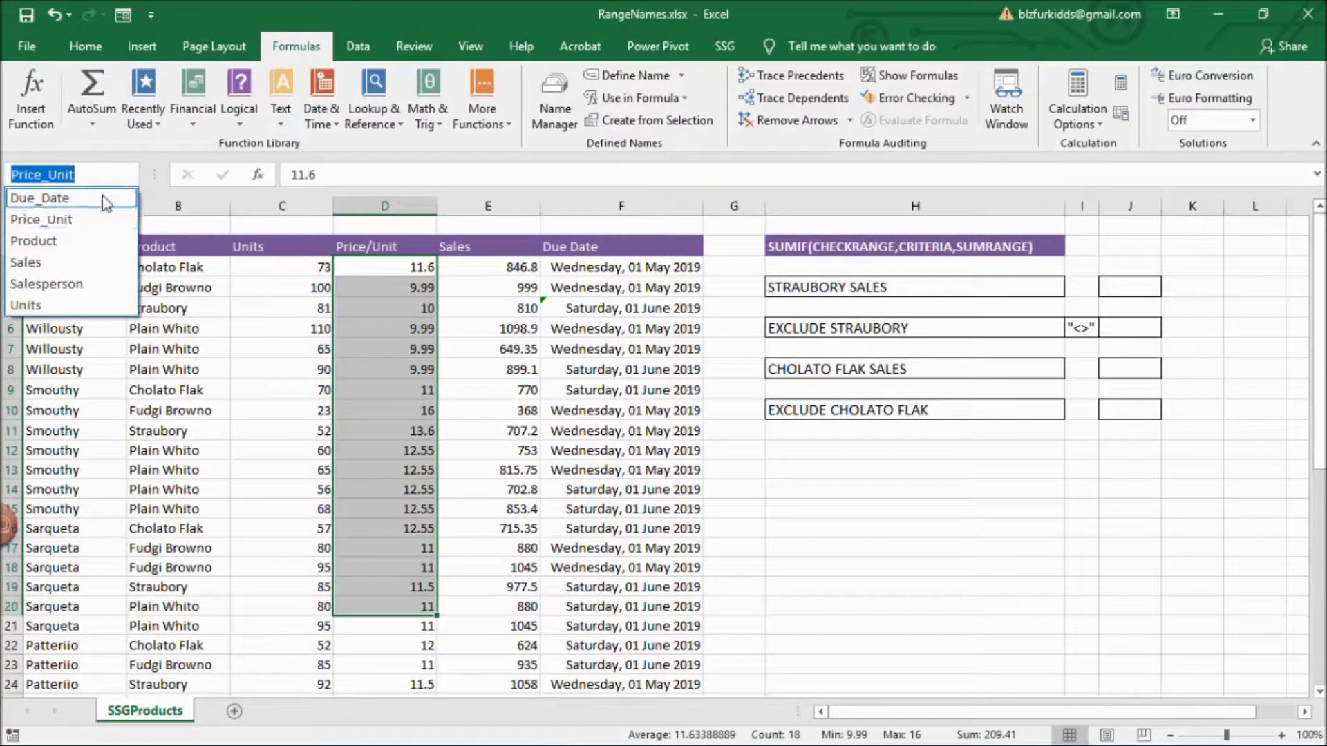
pyautogui.click(104, 197)
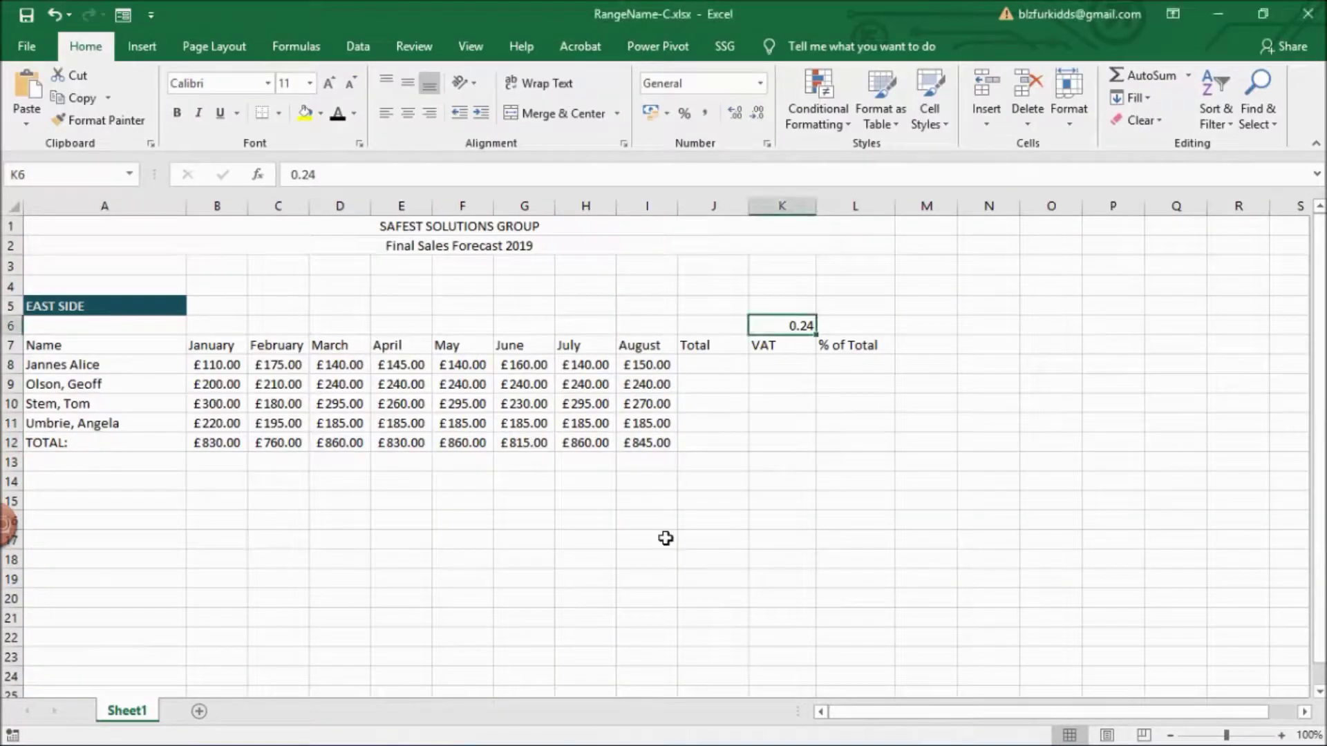
# - Name the rate cell K6 VAT and jump to it by name to check it
pyautogui.click(665, 538)
pyautogui.click(787, 325)
pyautogui.click(43, 174)
pyautogui.write('v')
pyautogui.click(719, 382)
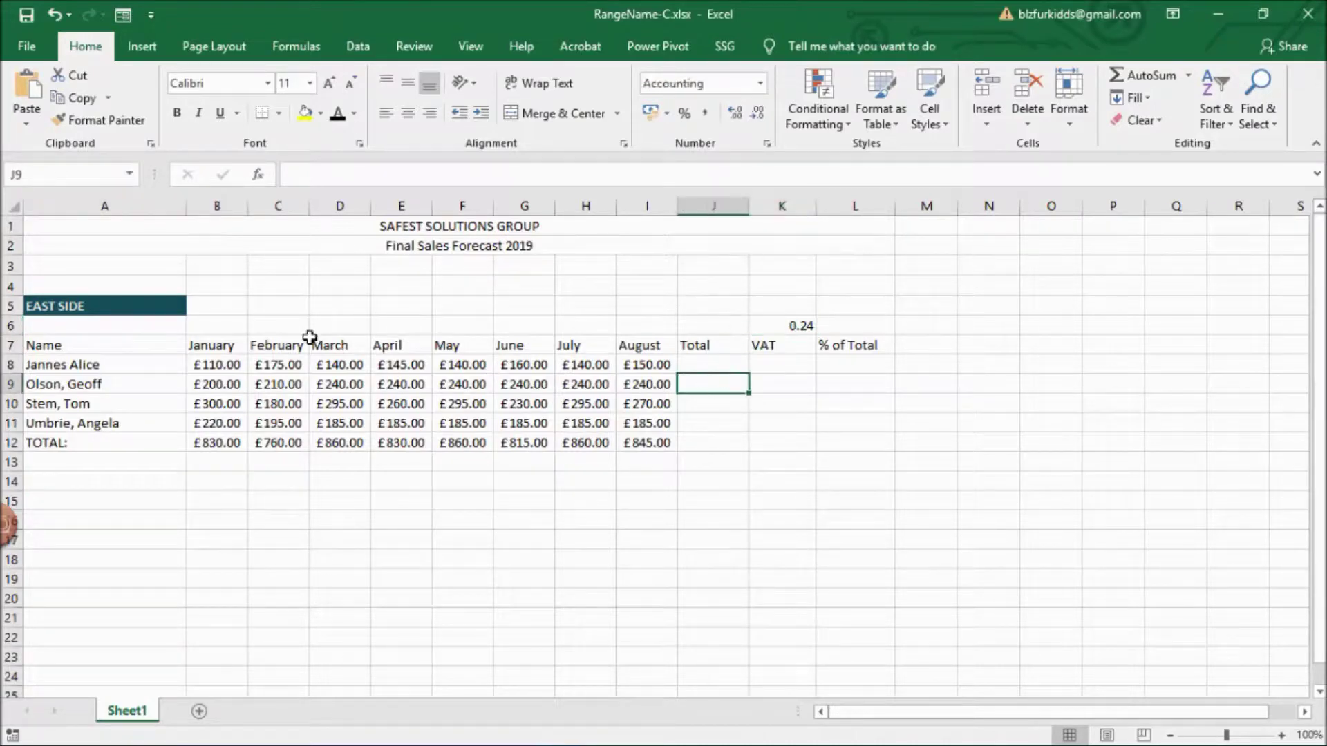
pyautogui.click(130, 174)
pyautogui.click(128, 199)
# - Total B8:I8 in J8 with AutoSum and fill the formula down the Total column to J12
pyautogui.click(720, 370)
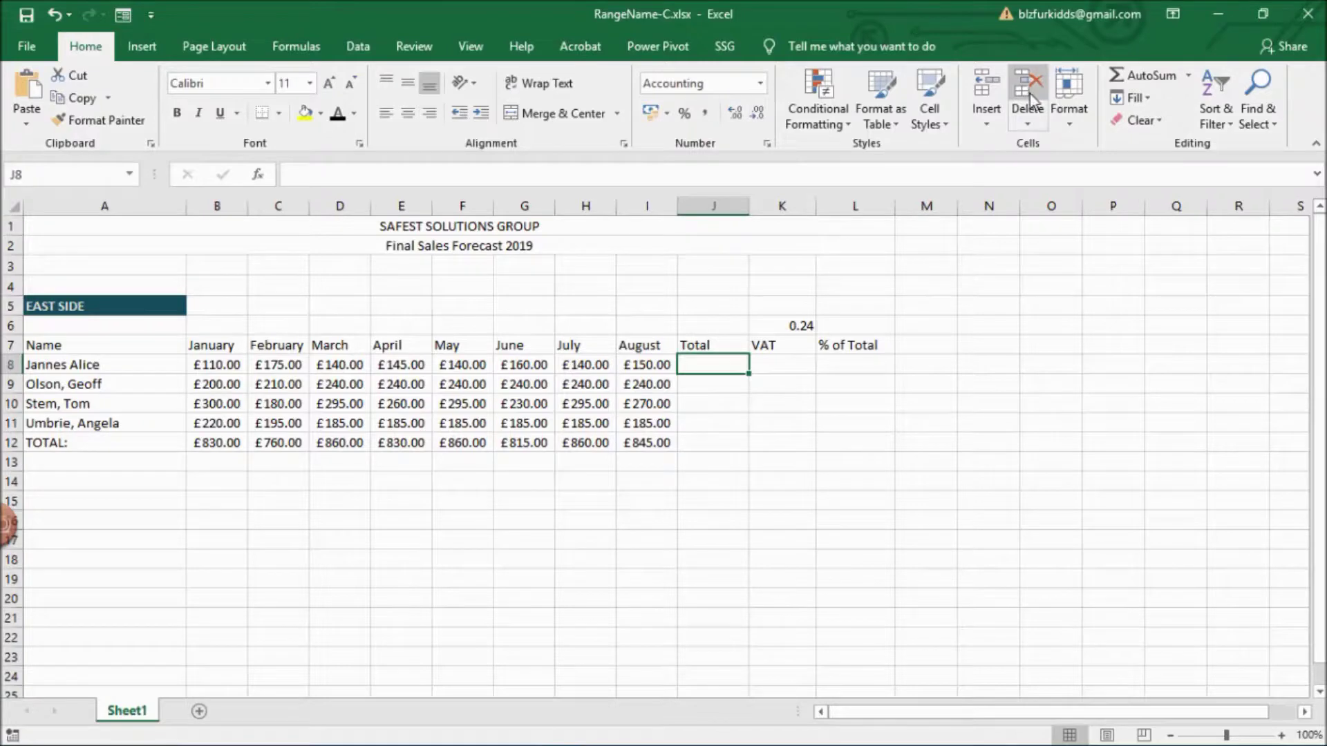
pyautogui.click(1147, 76)
pyautogui.press('Return')
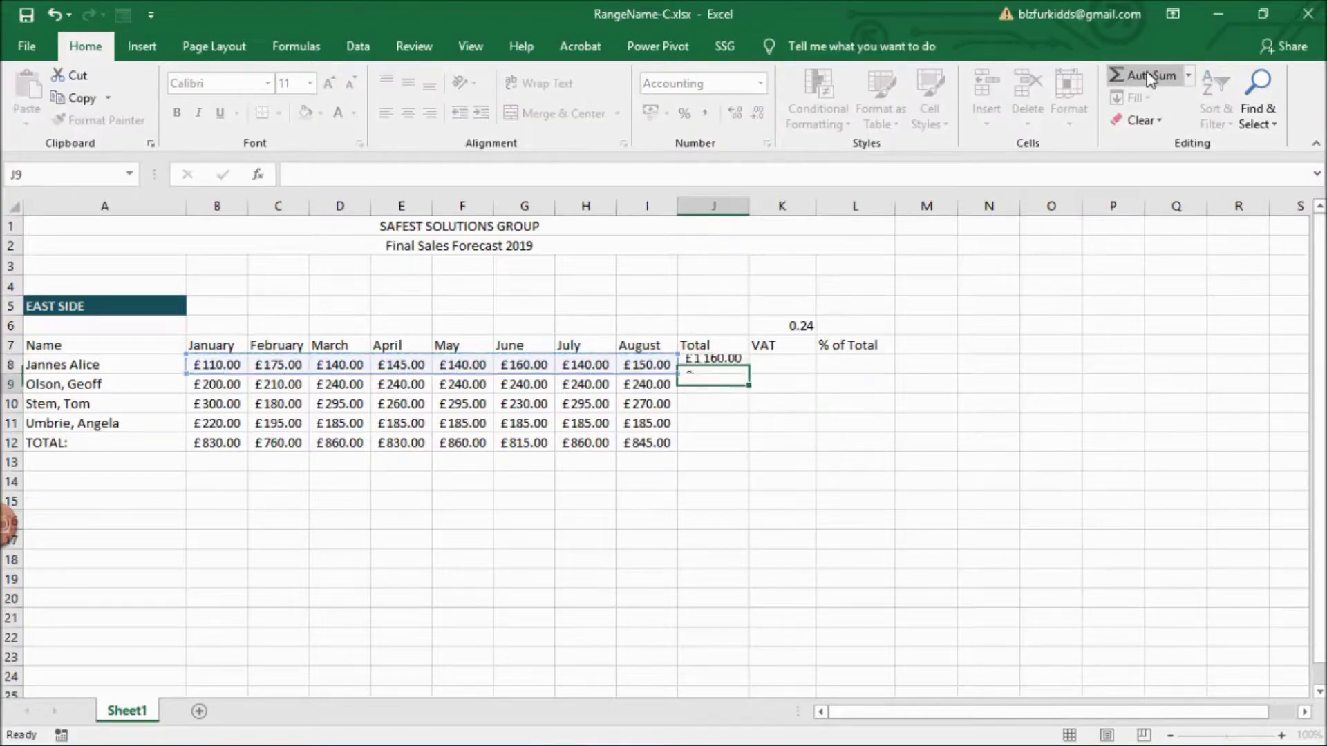
pyautogui.click(731, 366)
pyautogui.moveTo(748, 374); pyautogui.dragTo(743, 443)
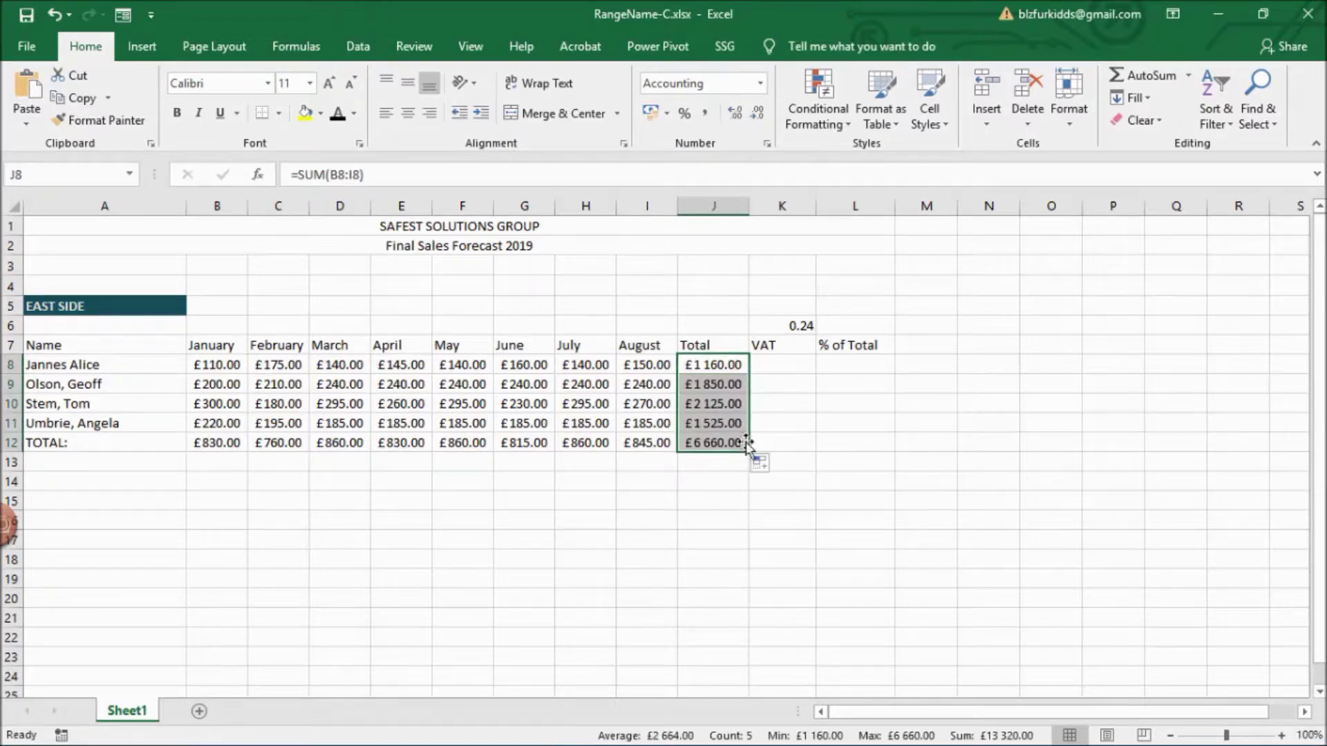
# - Enter the formula =J8*VAT in K8, inserting the defined name VAT from the list of names
pyautogui.click(780, 362)
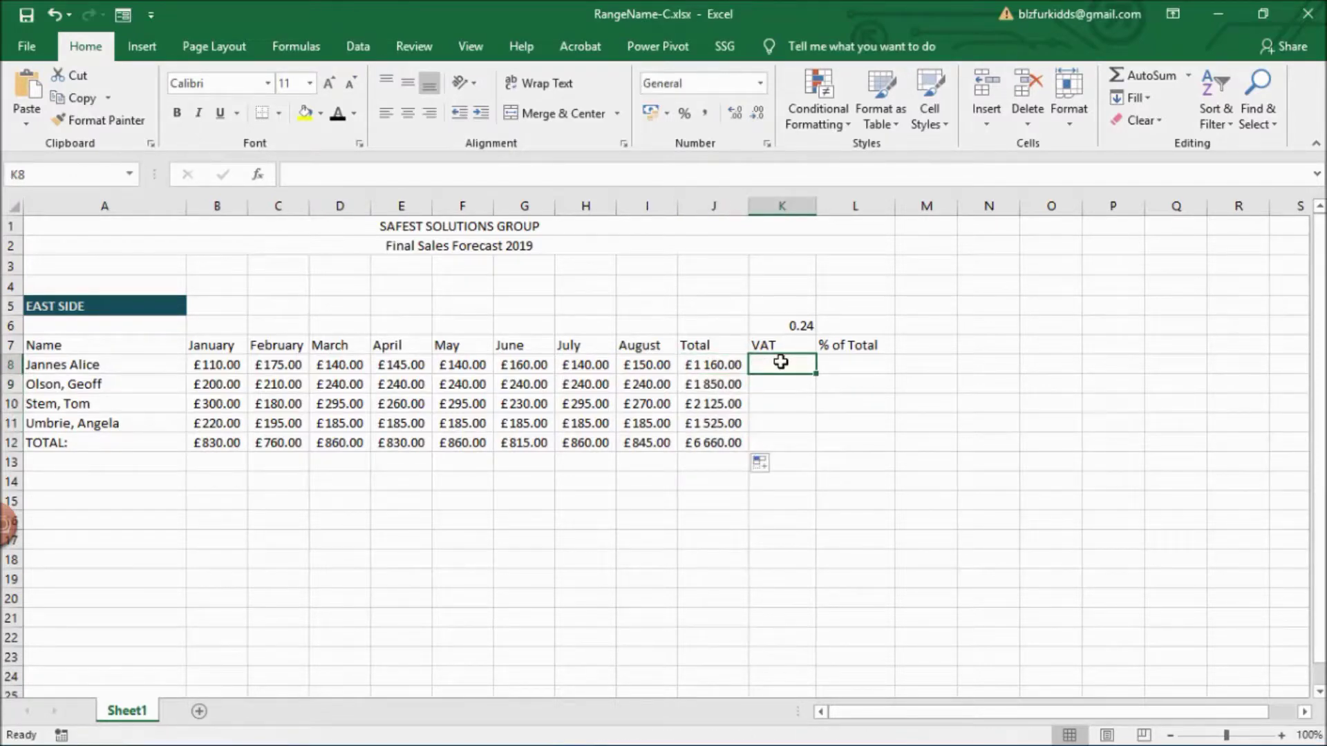
pyautogui.write('=')
pyautogui.click(721, 365)
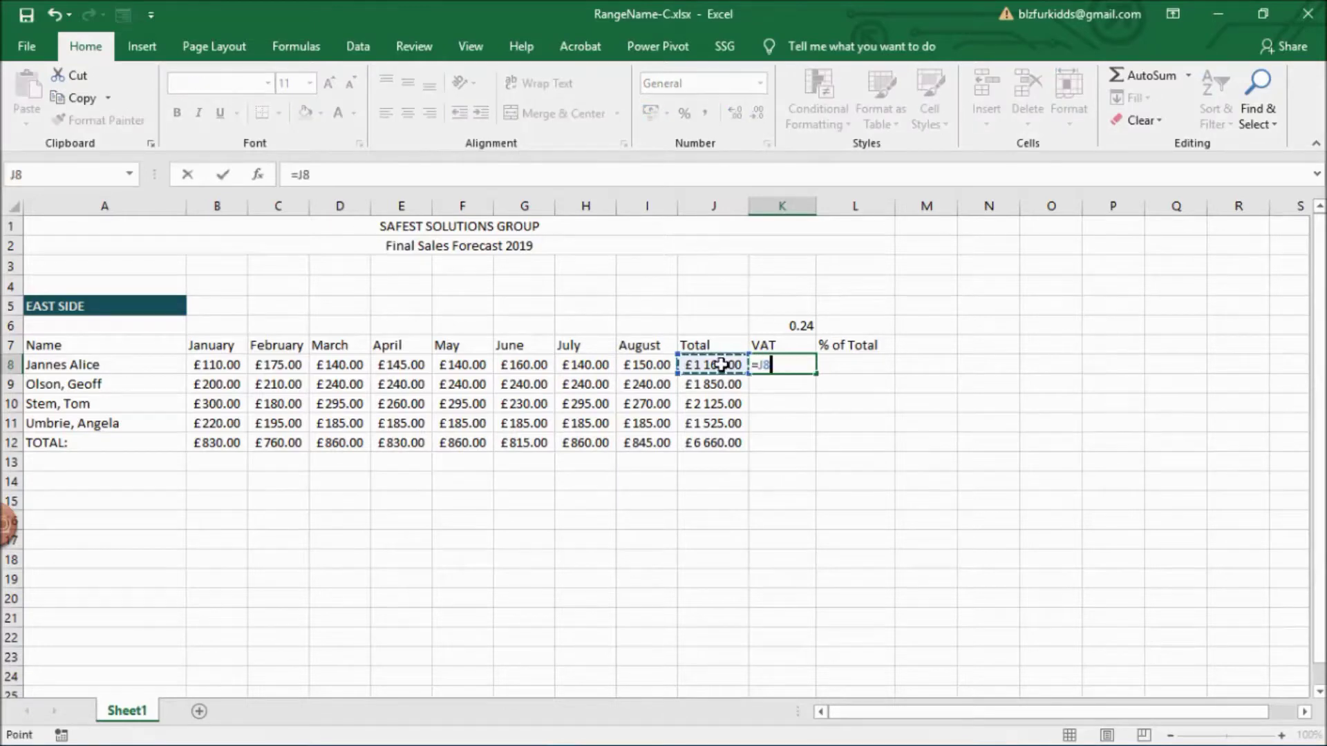
pyautogui.write('*')
pyautogui.press('F3')
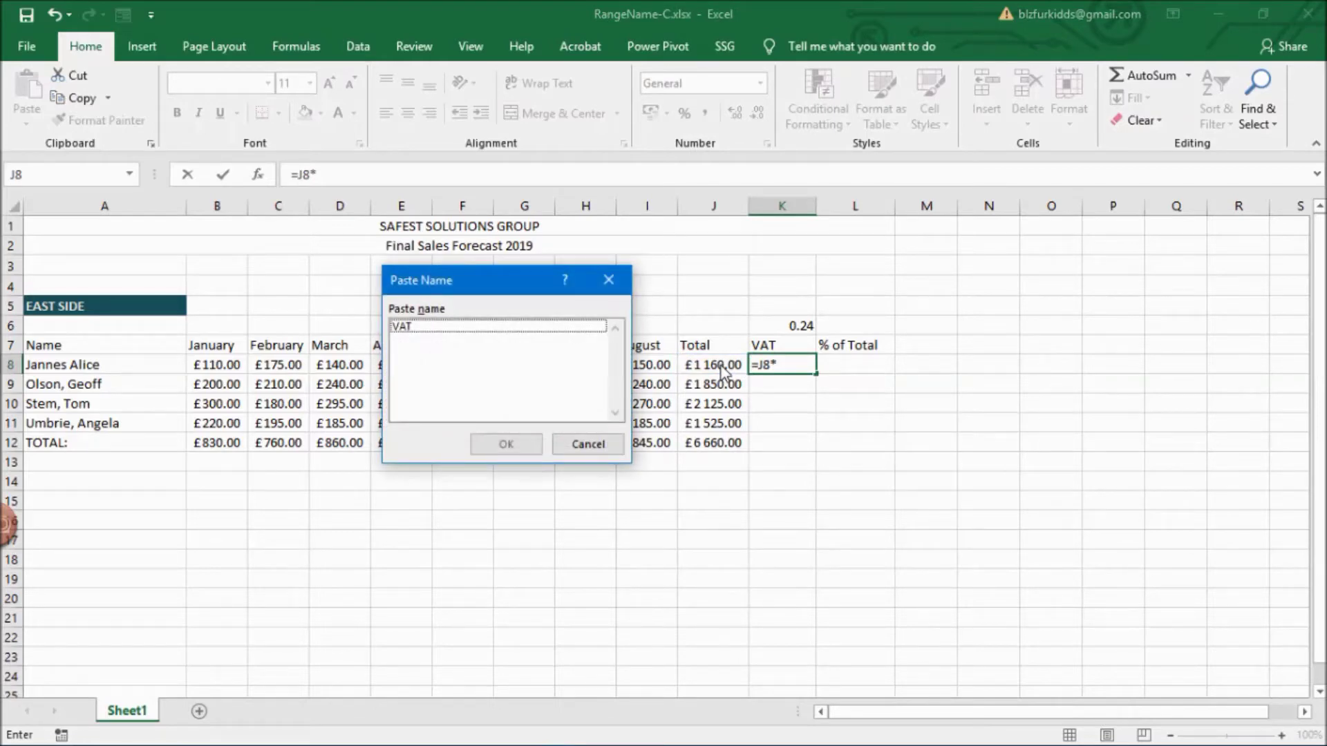
pyautogui.click(565, 324)
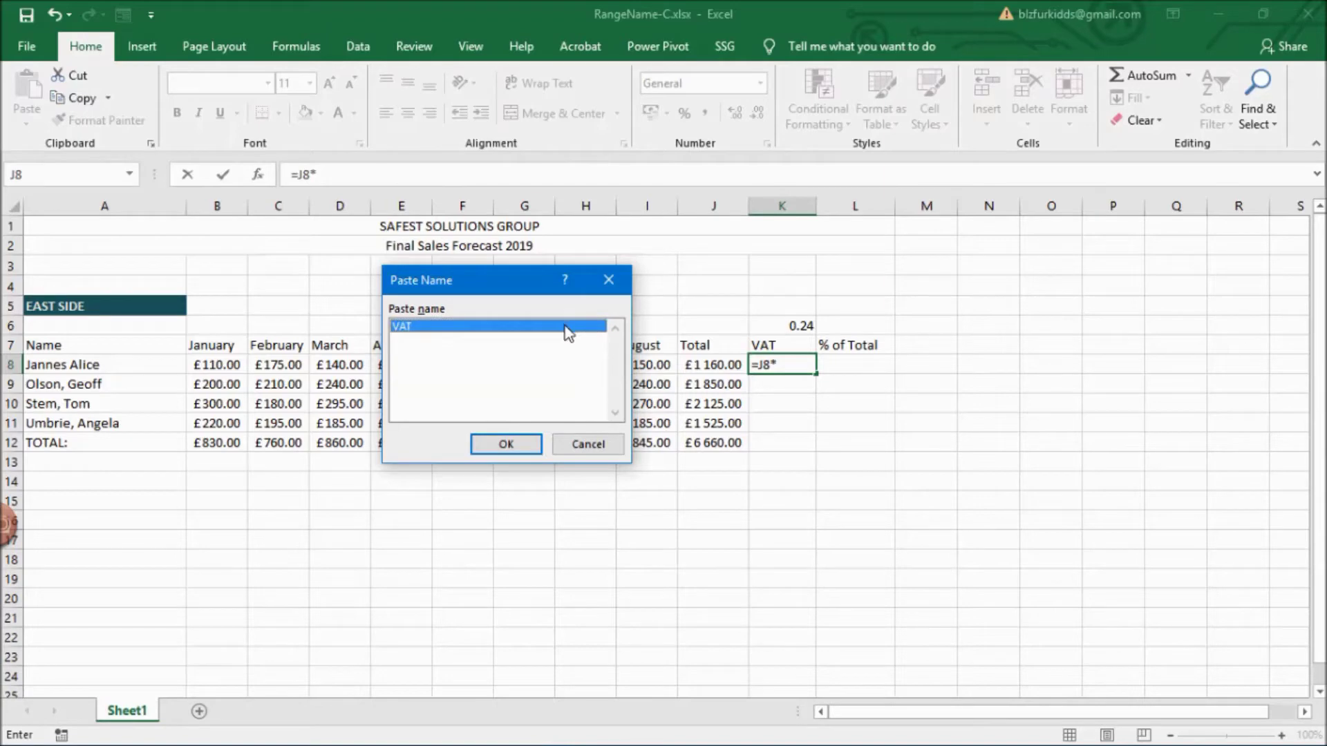
pyautogui.click(525, 448)
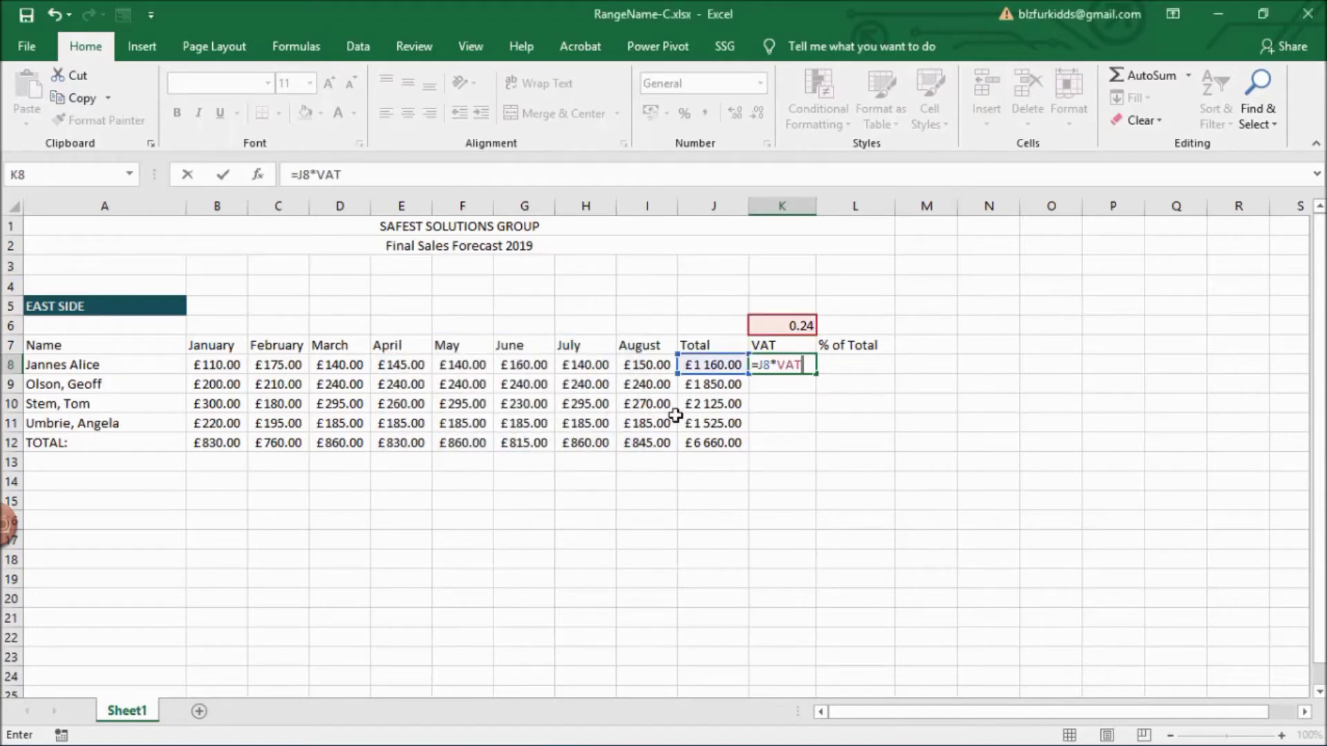
pyautogui.press('Return')
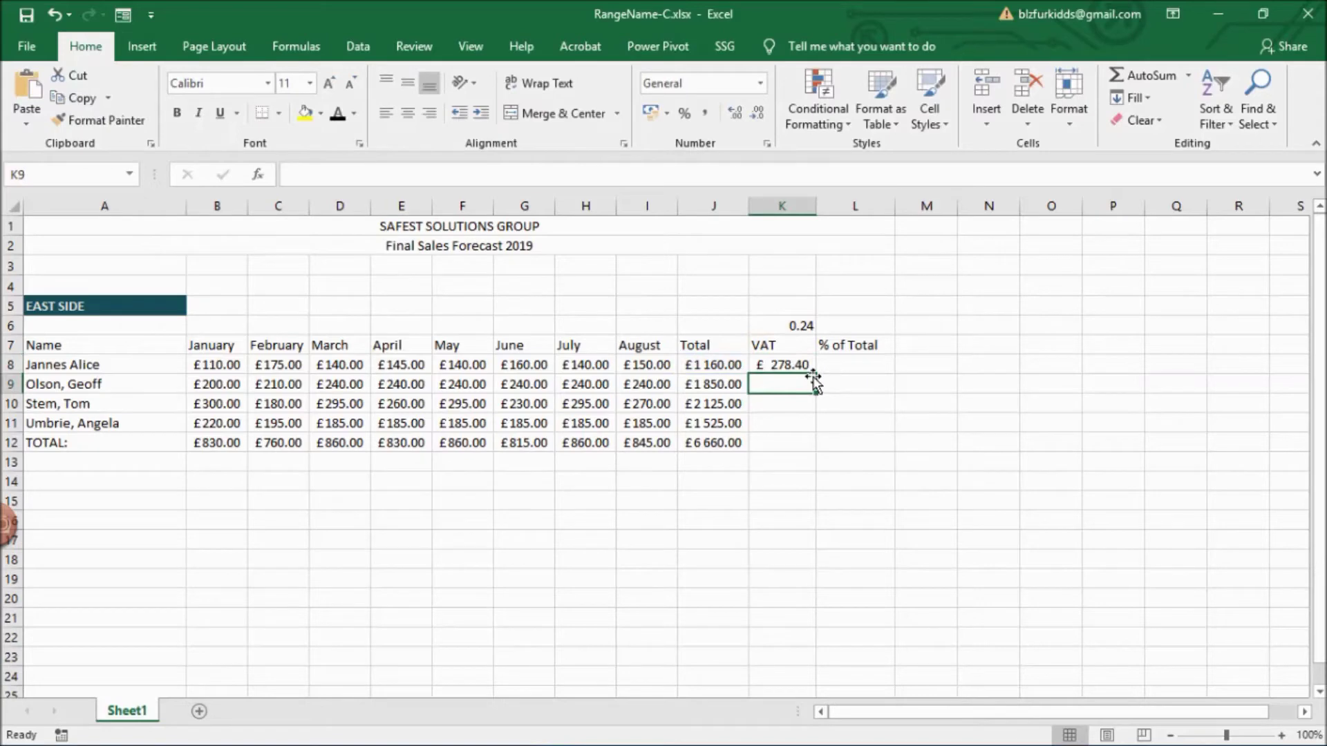
# - Fill the VAT formula from K8 down to K11 and deselect the range
pyautogui.click(805, 367)
pyautogui.moveTo(818, 371); pyautogui.dragTo(817, 429)
pyautogui.click(779, 500)
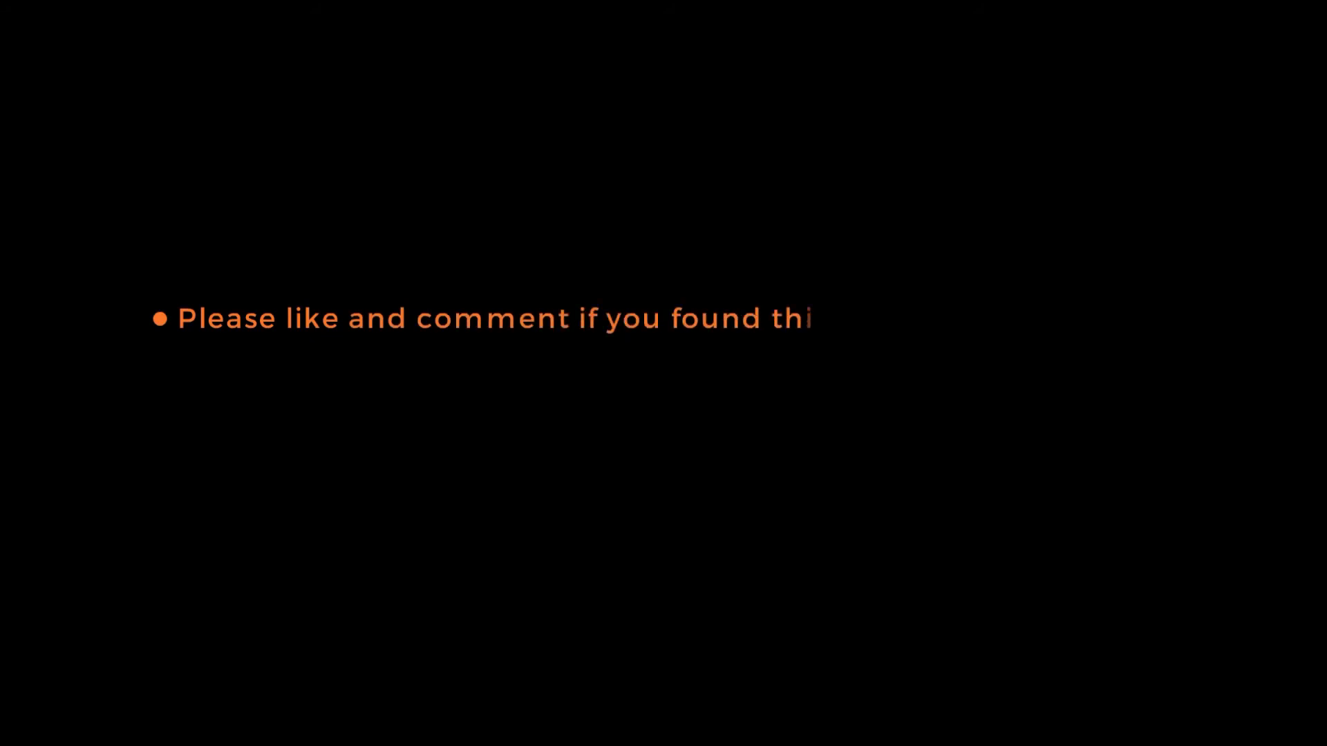